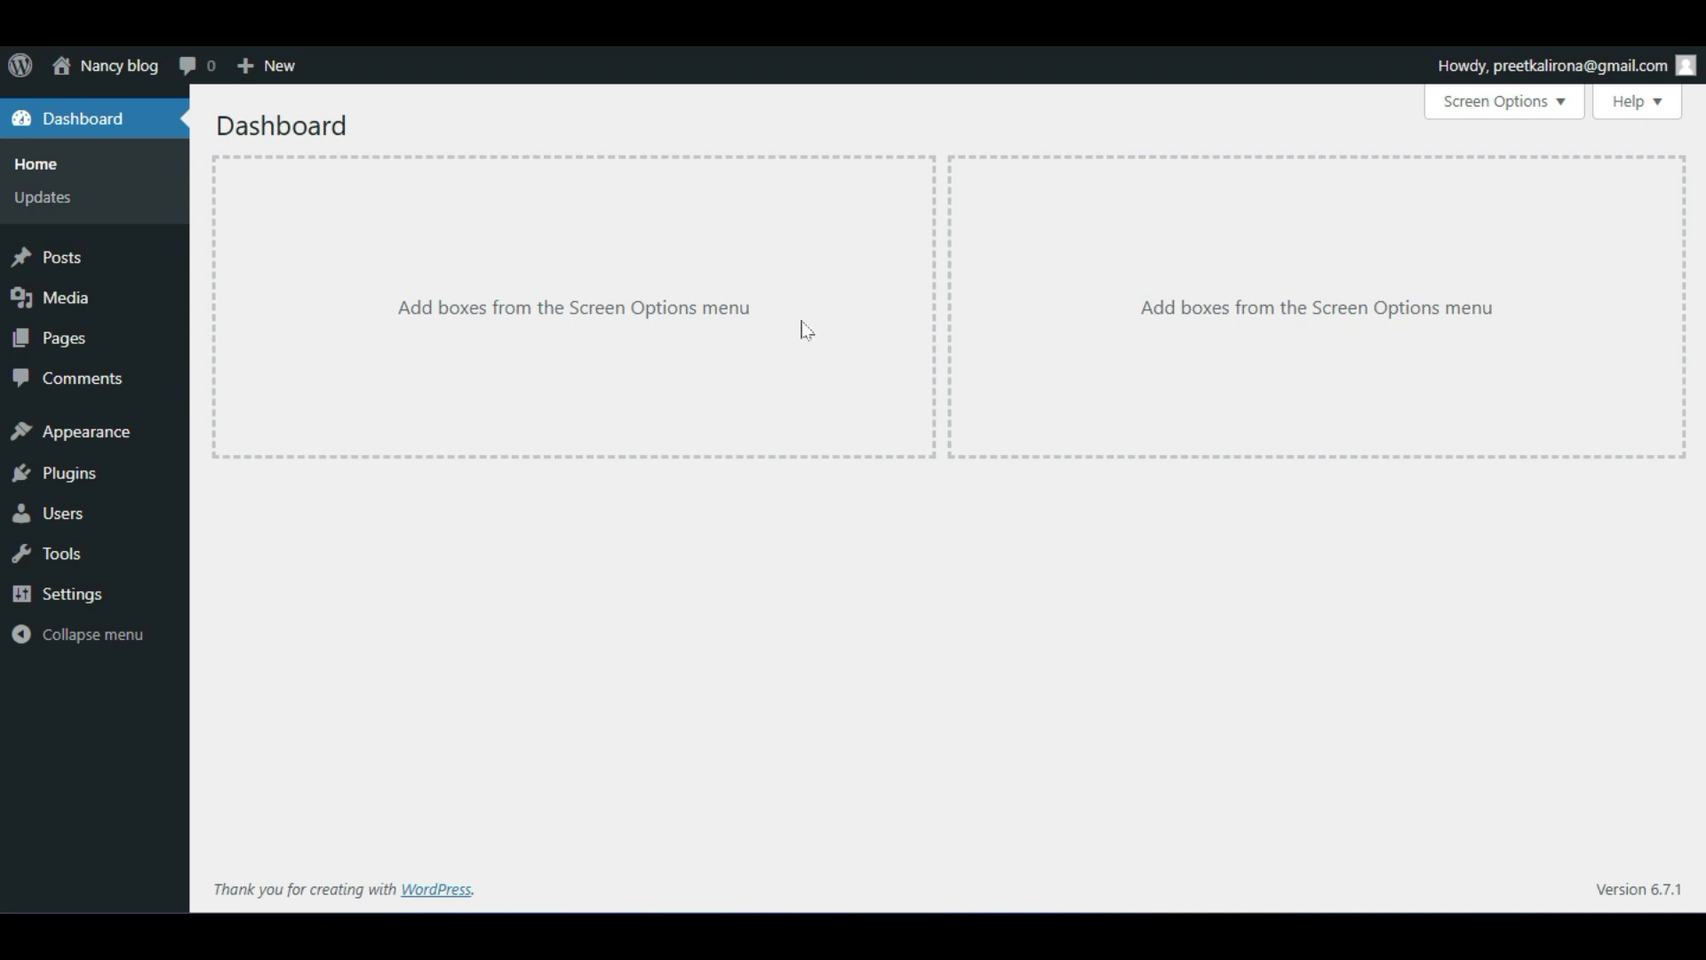
# Step: Look over the installed themes and browse the popular themes offered for installation
pyautogui.moveTo(100, 433)
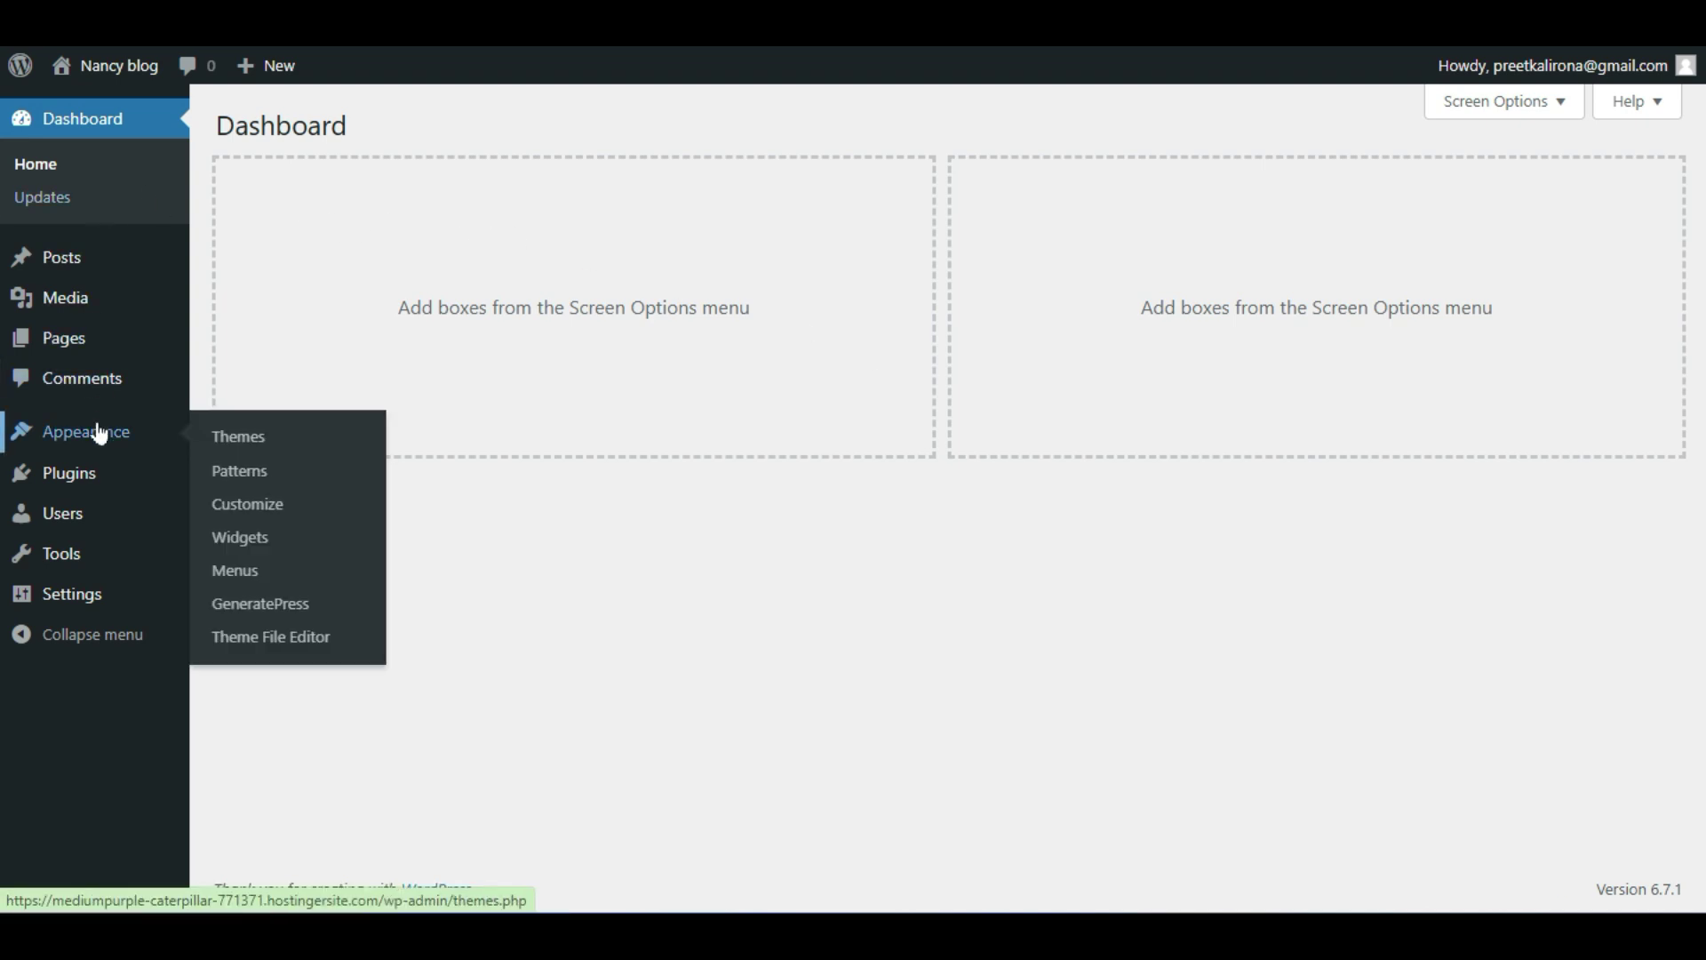
pyautogui.click(240, 435)
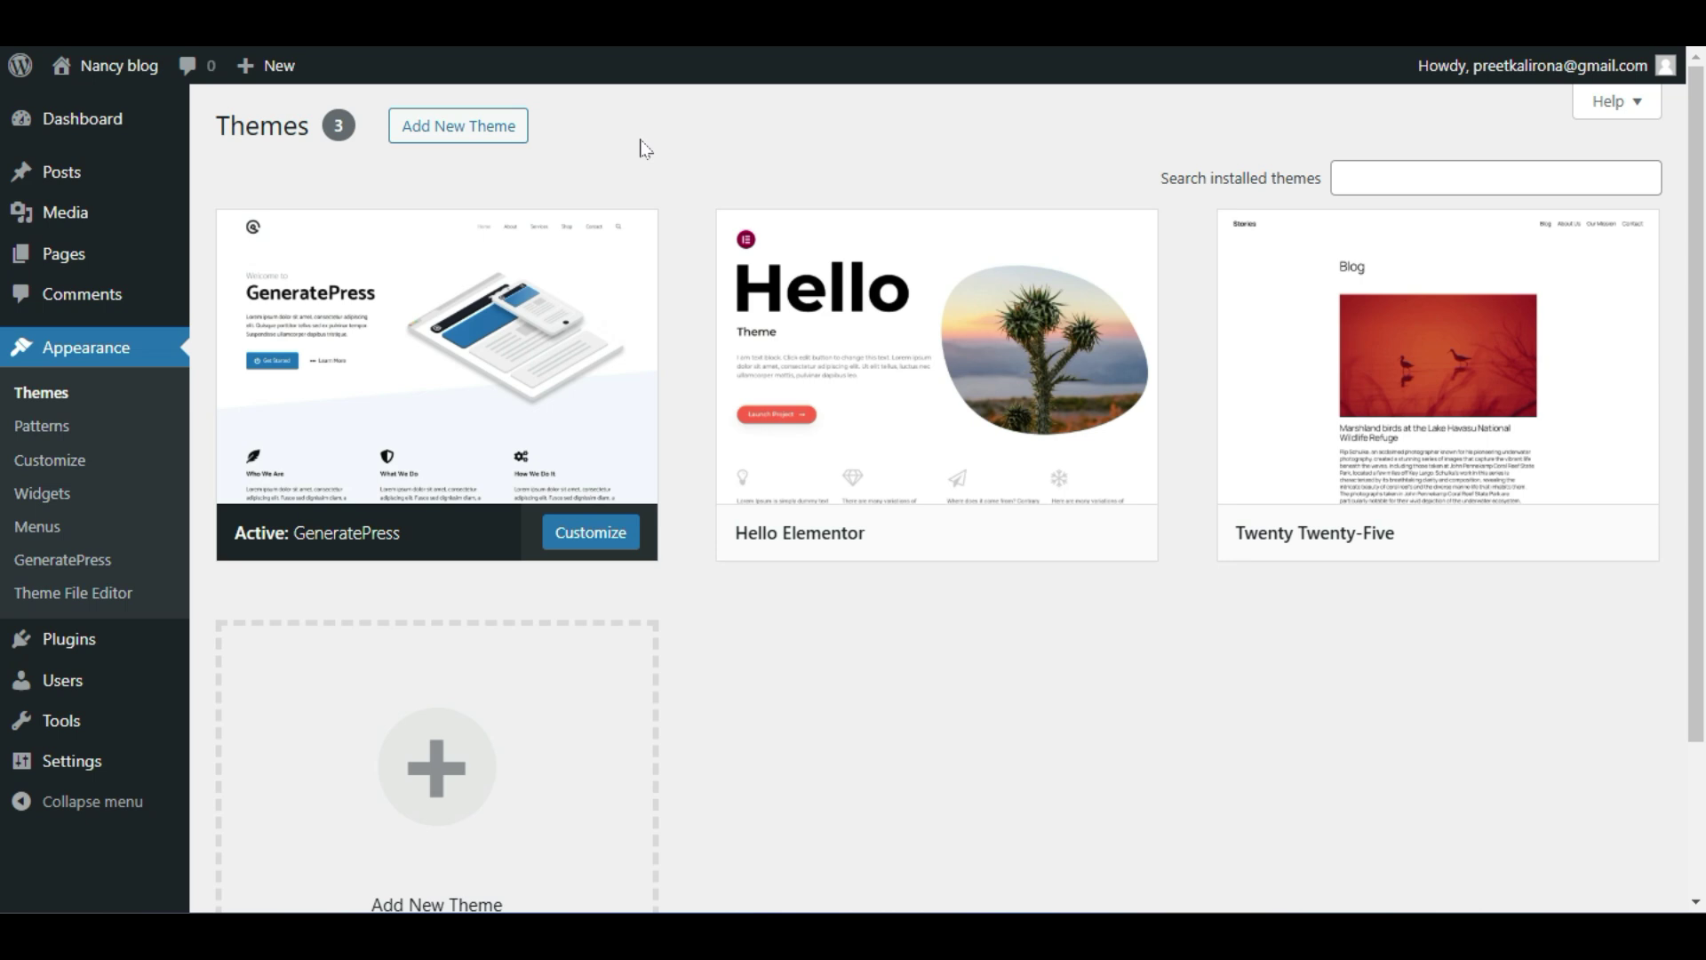
pyautogui.moveTo(423, 518)
pyautogui.moveTo(958, 369)
pyautogui.click(459, 131)
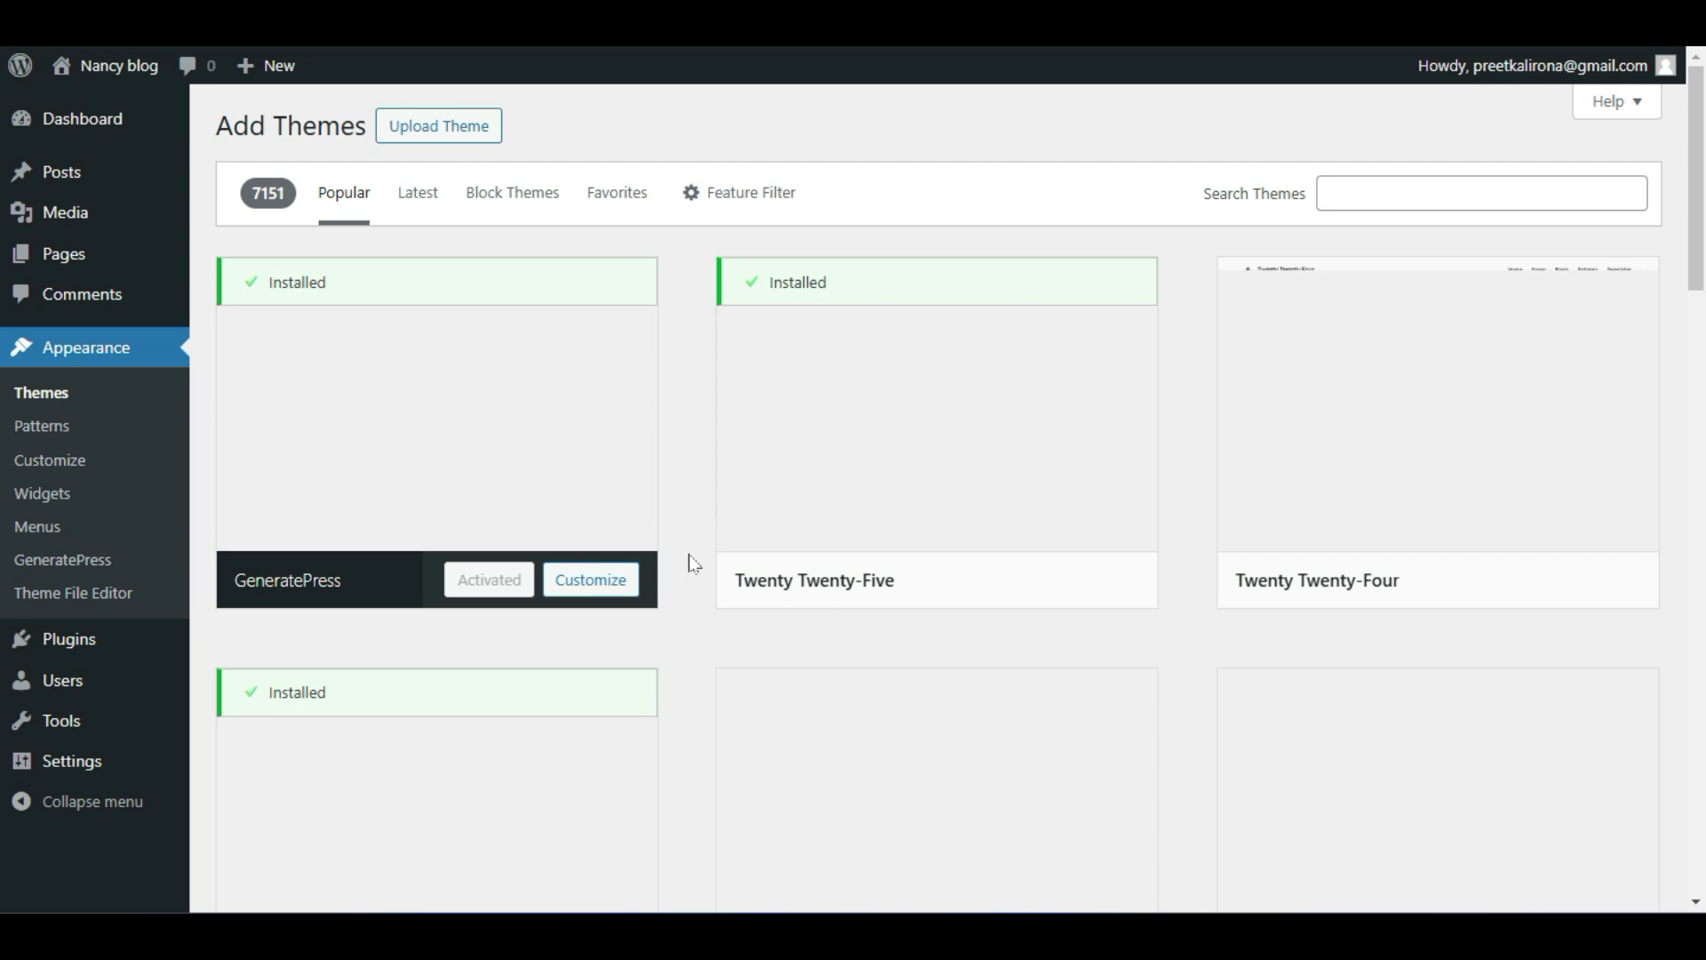
pyautogui.scroll(-10, 694, 564)
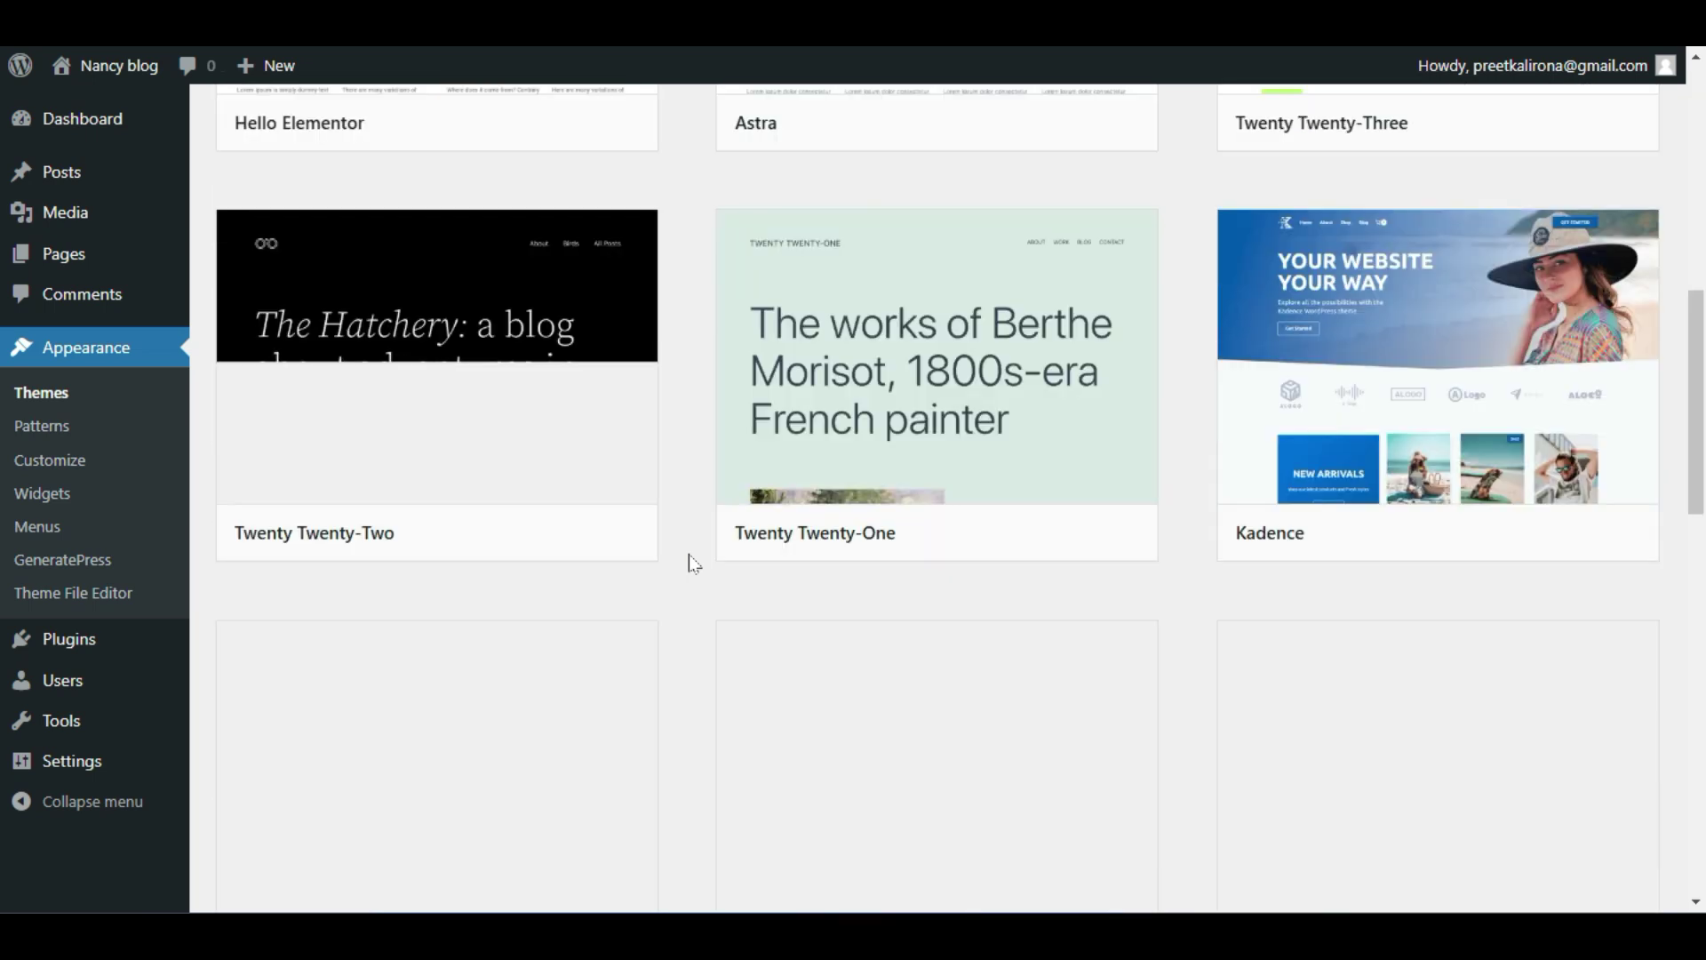
pyautogui.scroll(-5, 1110, 532)
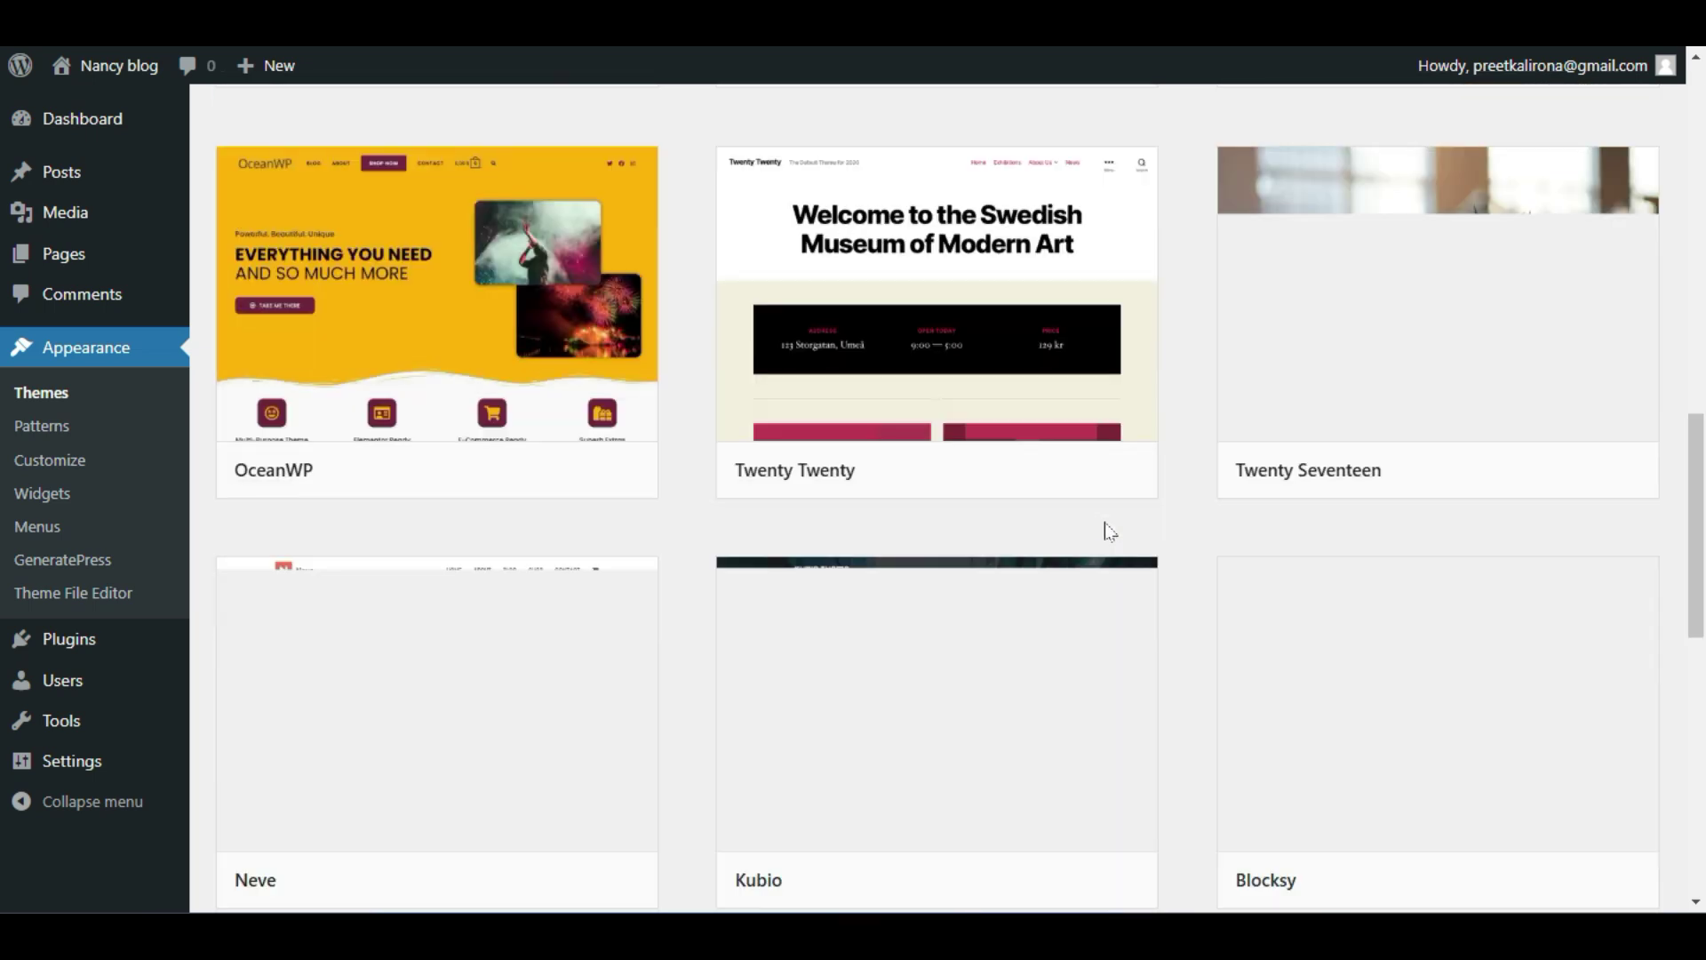
pyautogui.scroll(-5, 613, 578)
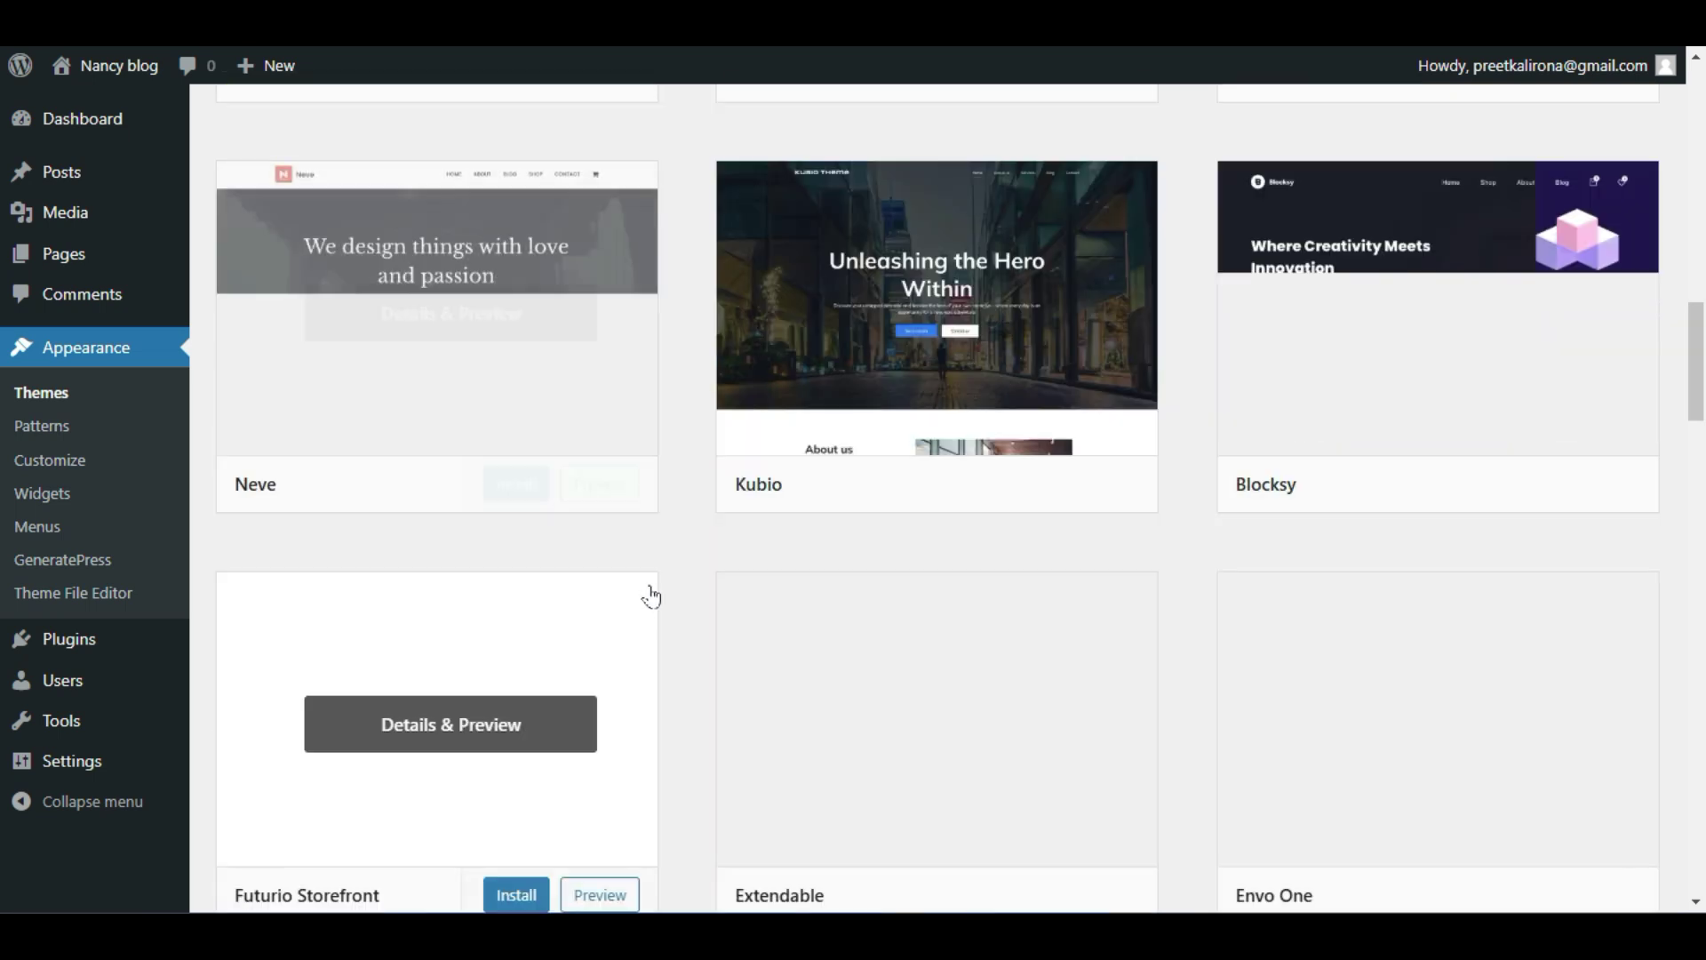
pyautogui.scroll(-8, 662, 582)
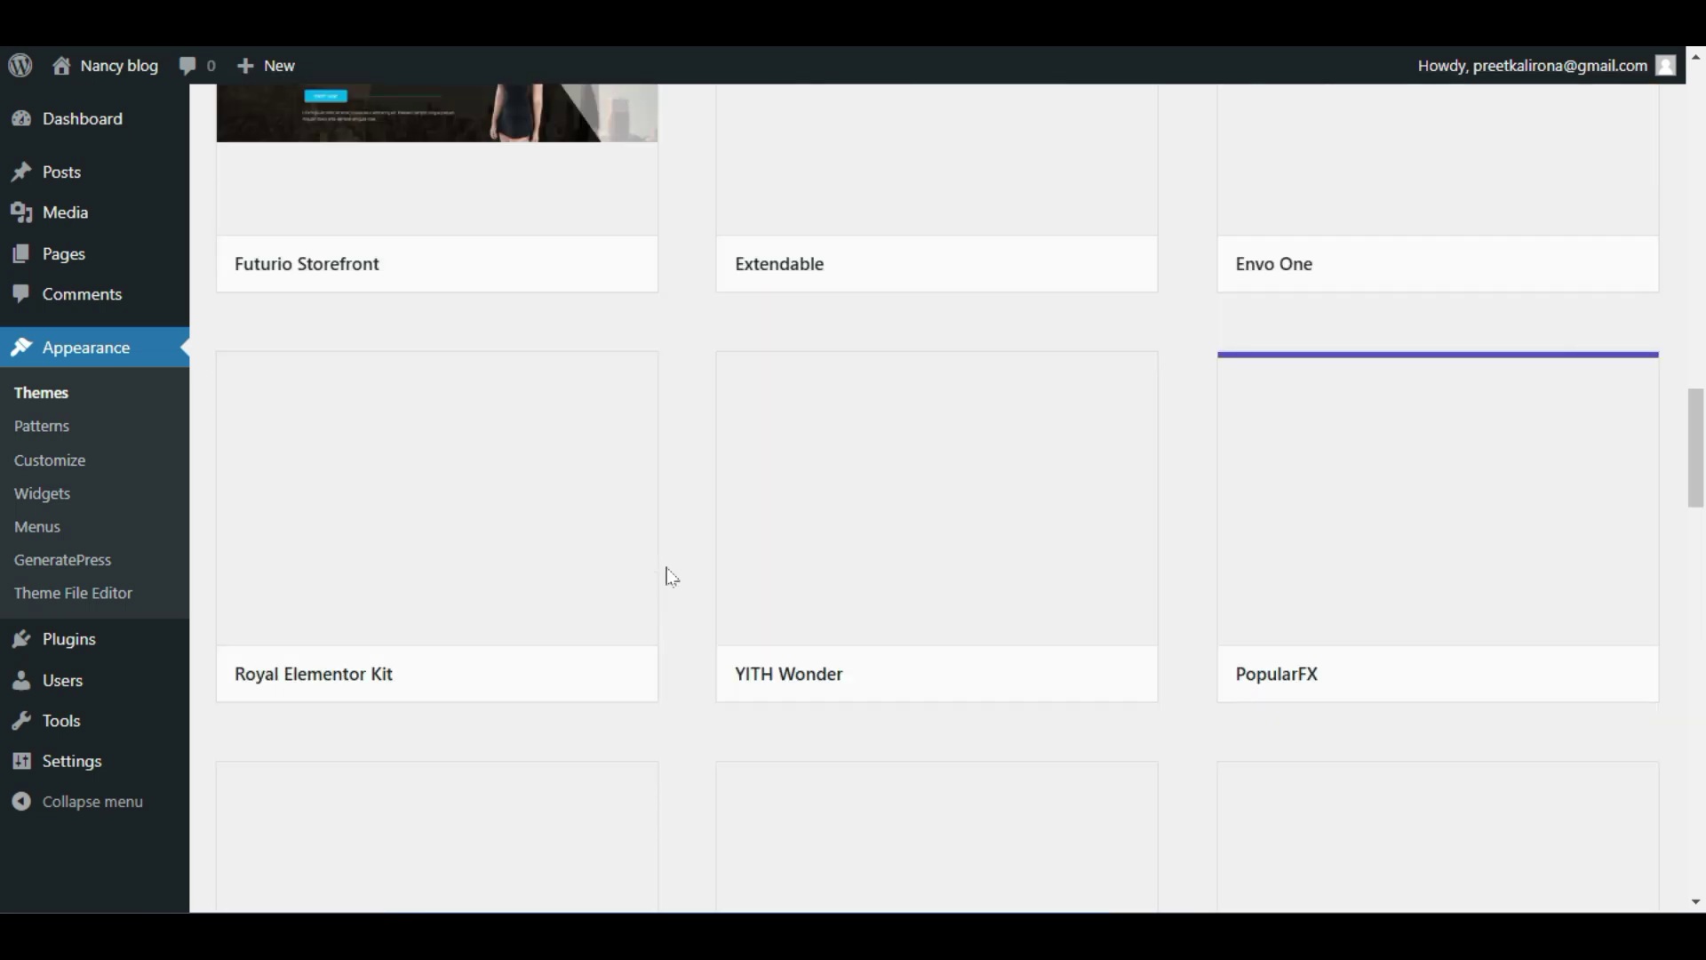
pyautogui.scroll(20, 671, 578)
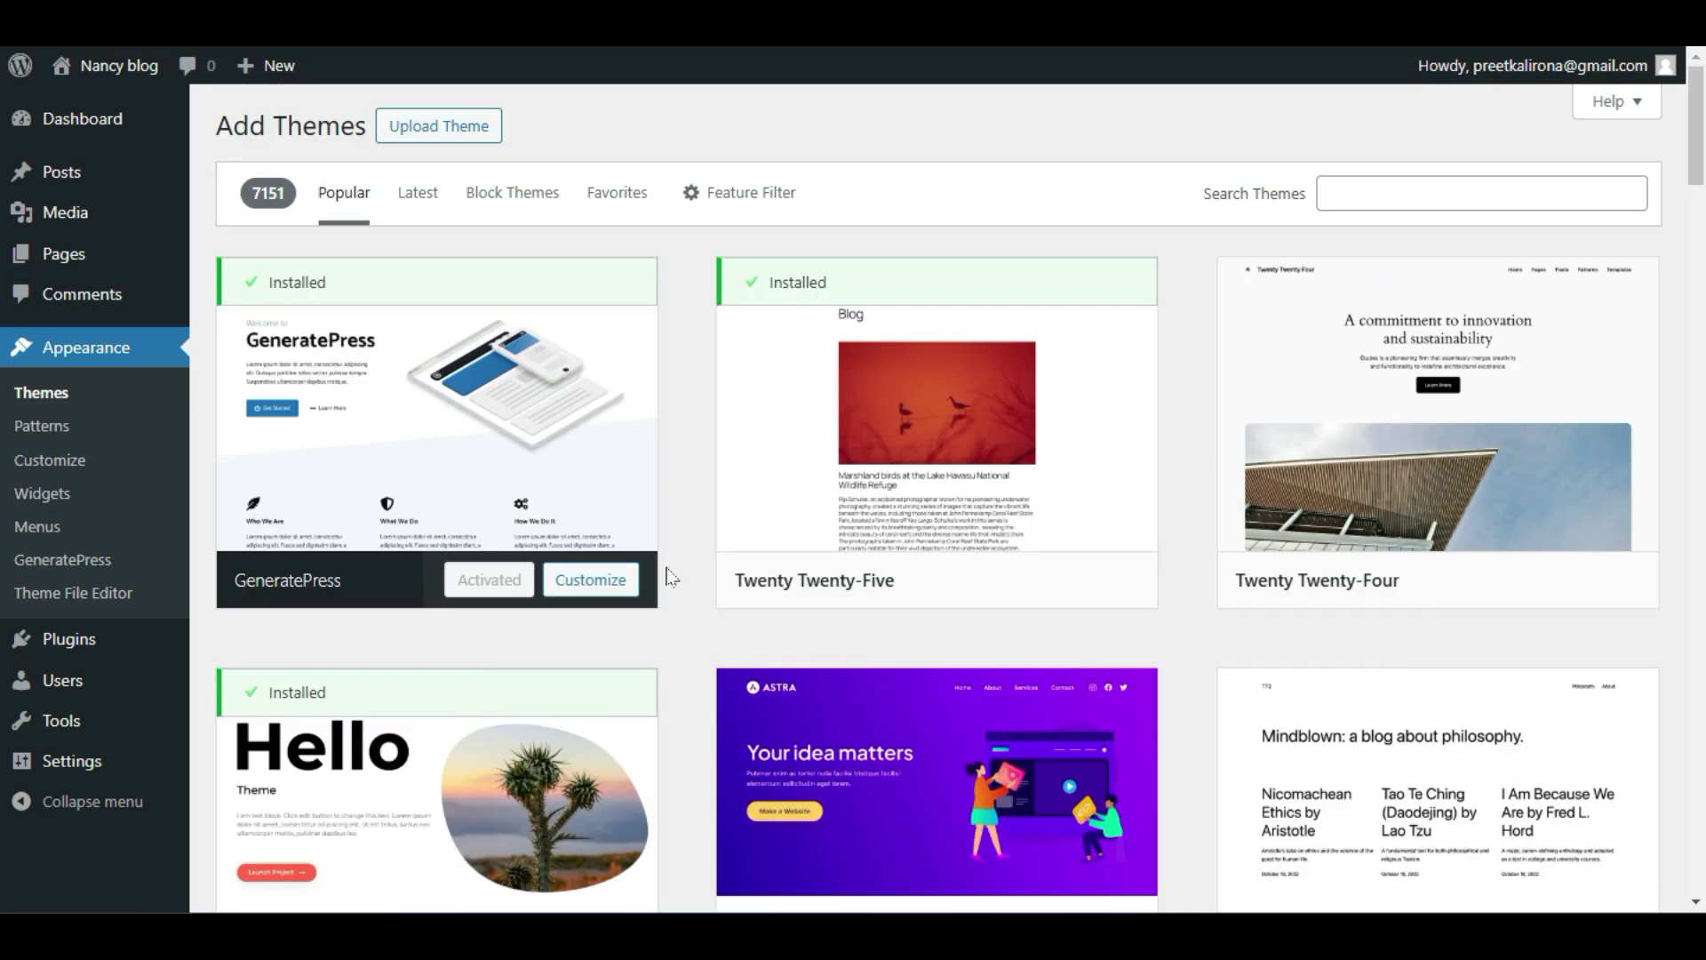
# Step: Return to the installed themes and view the details of the active GeneratePress theme
pyautogui.click(30, 399)
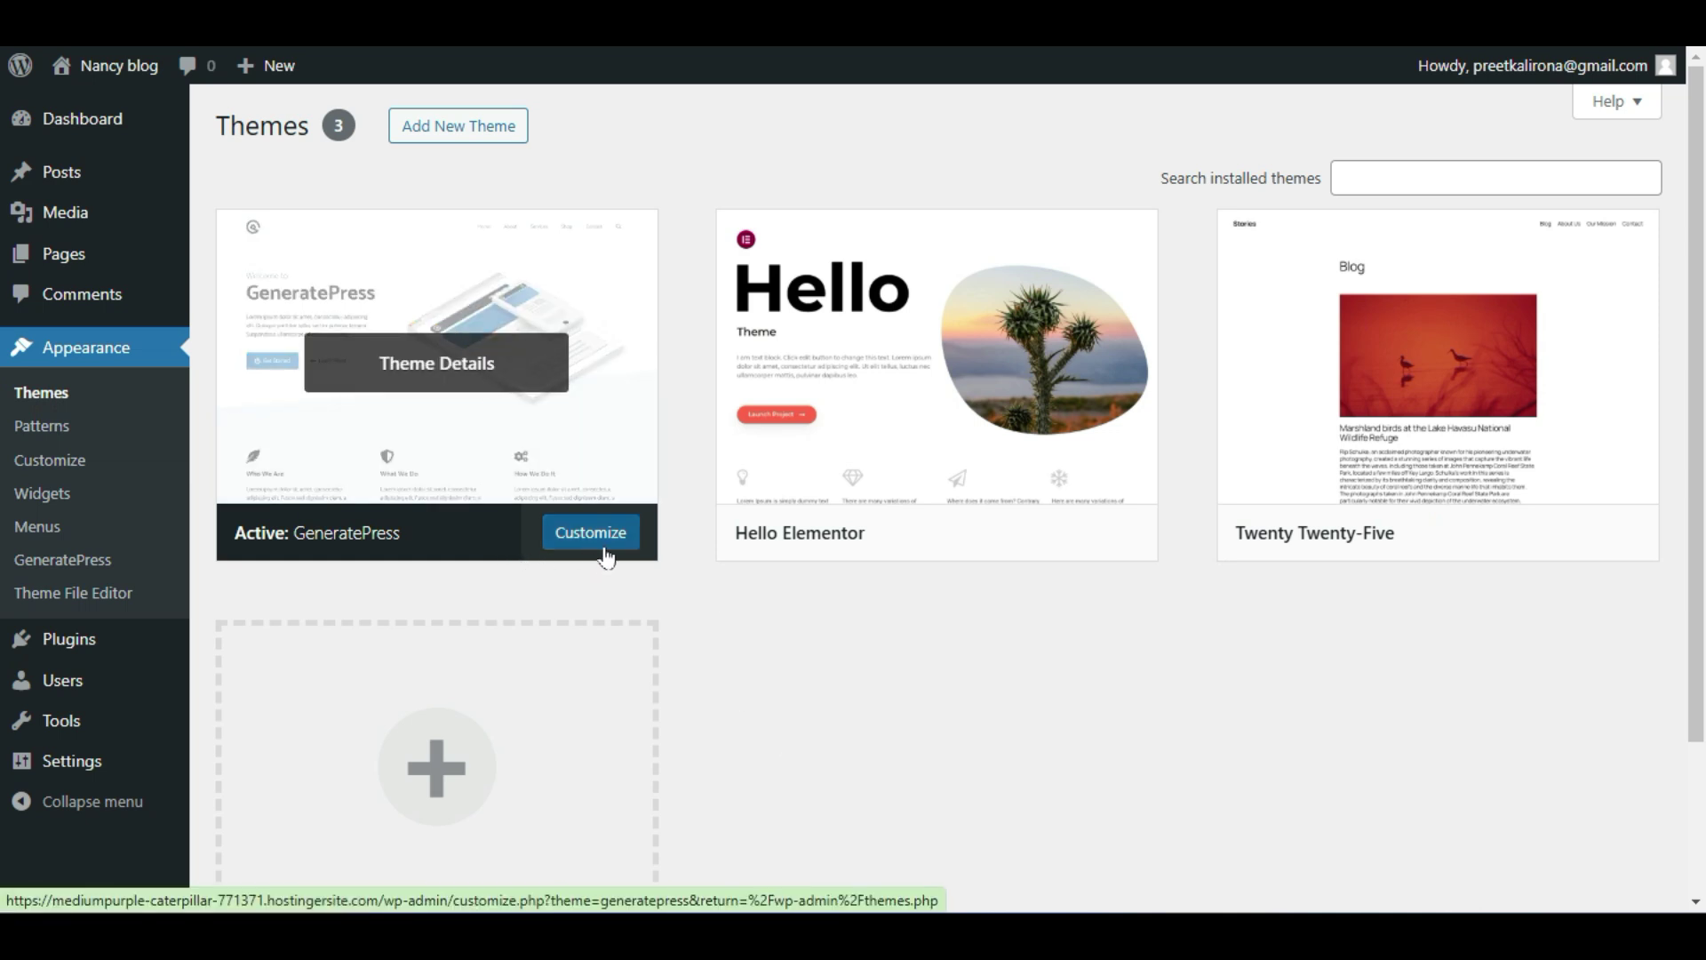
pyautogui.click(535, 366)
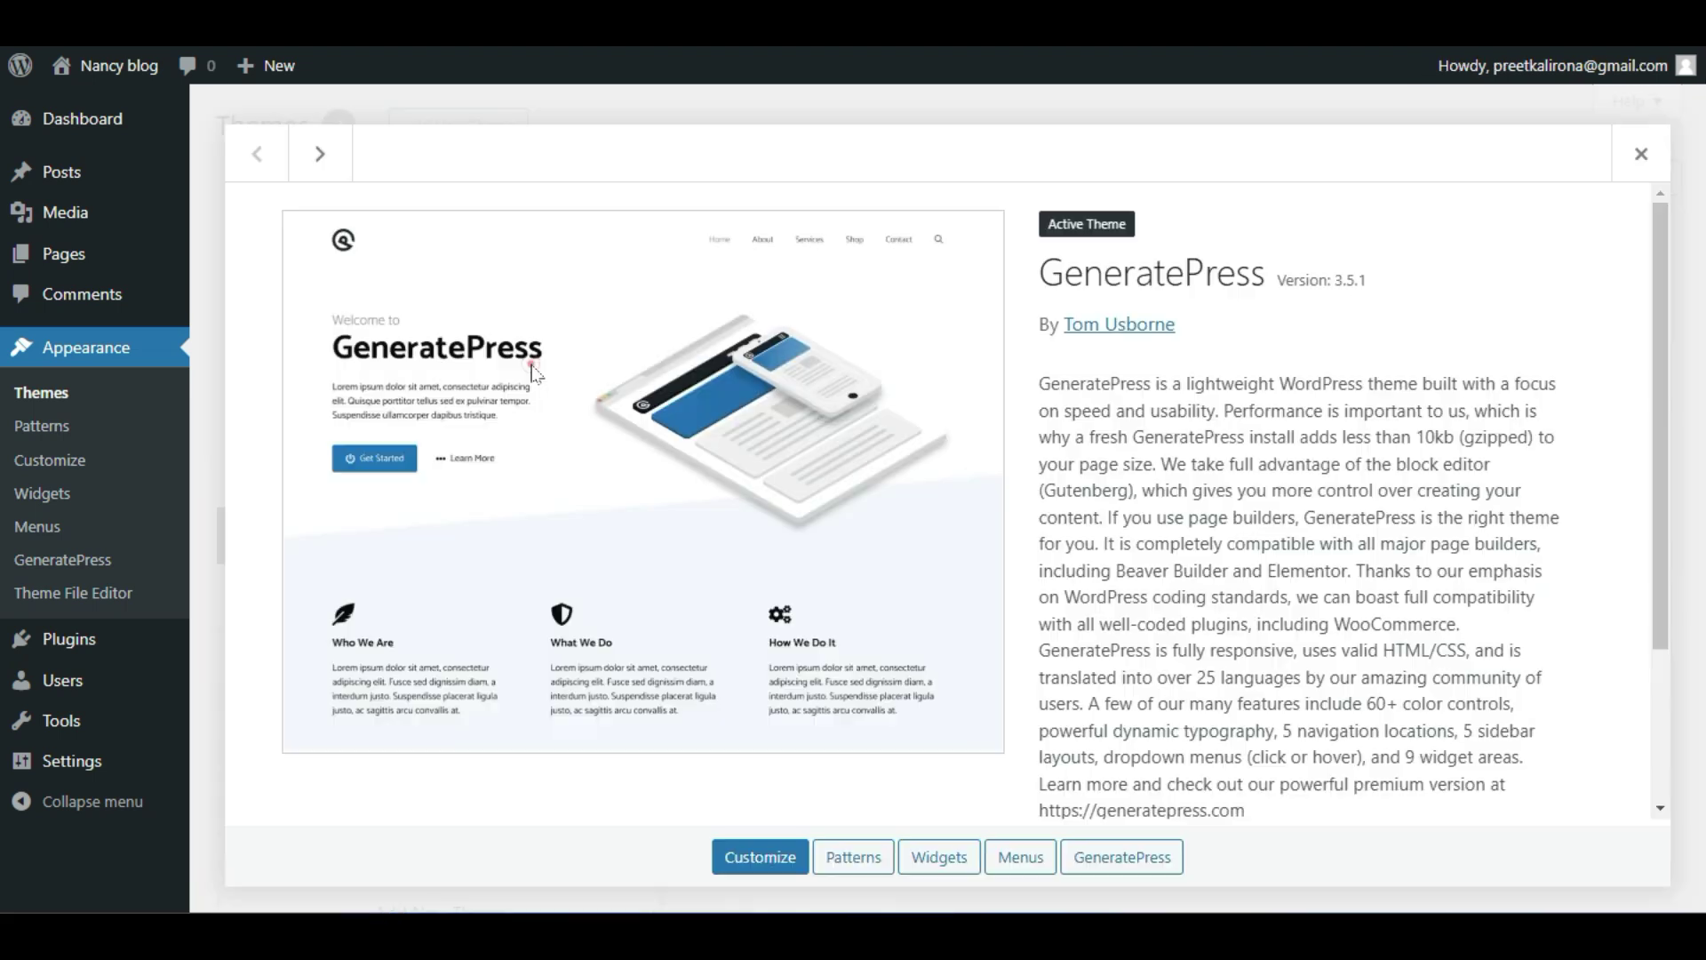
pyautogui.click(1642, 153)
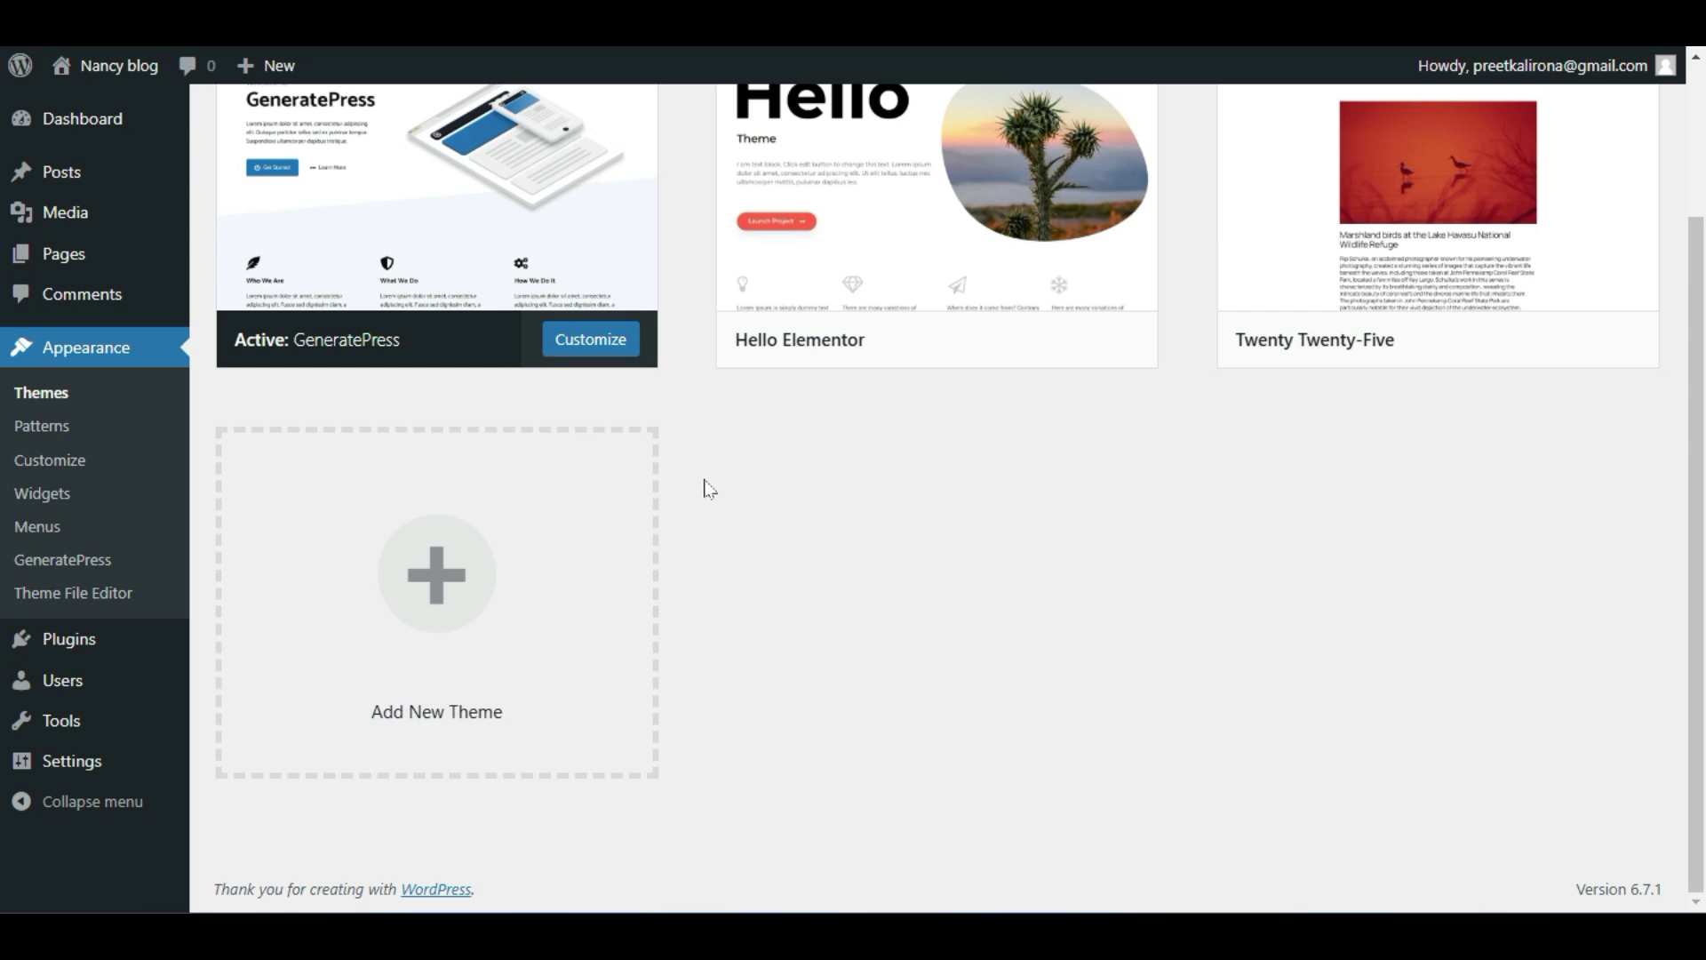
pyautogui.scroll(3, 701, 488)
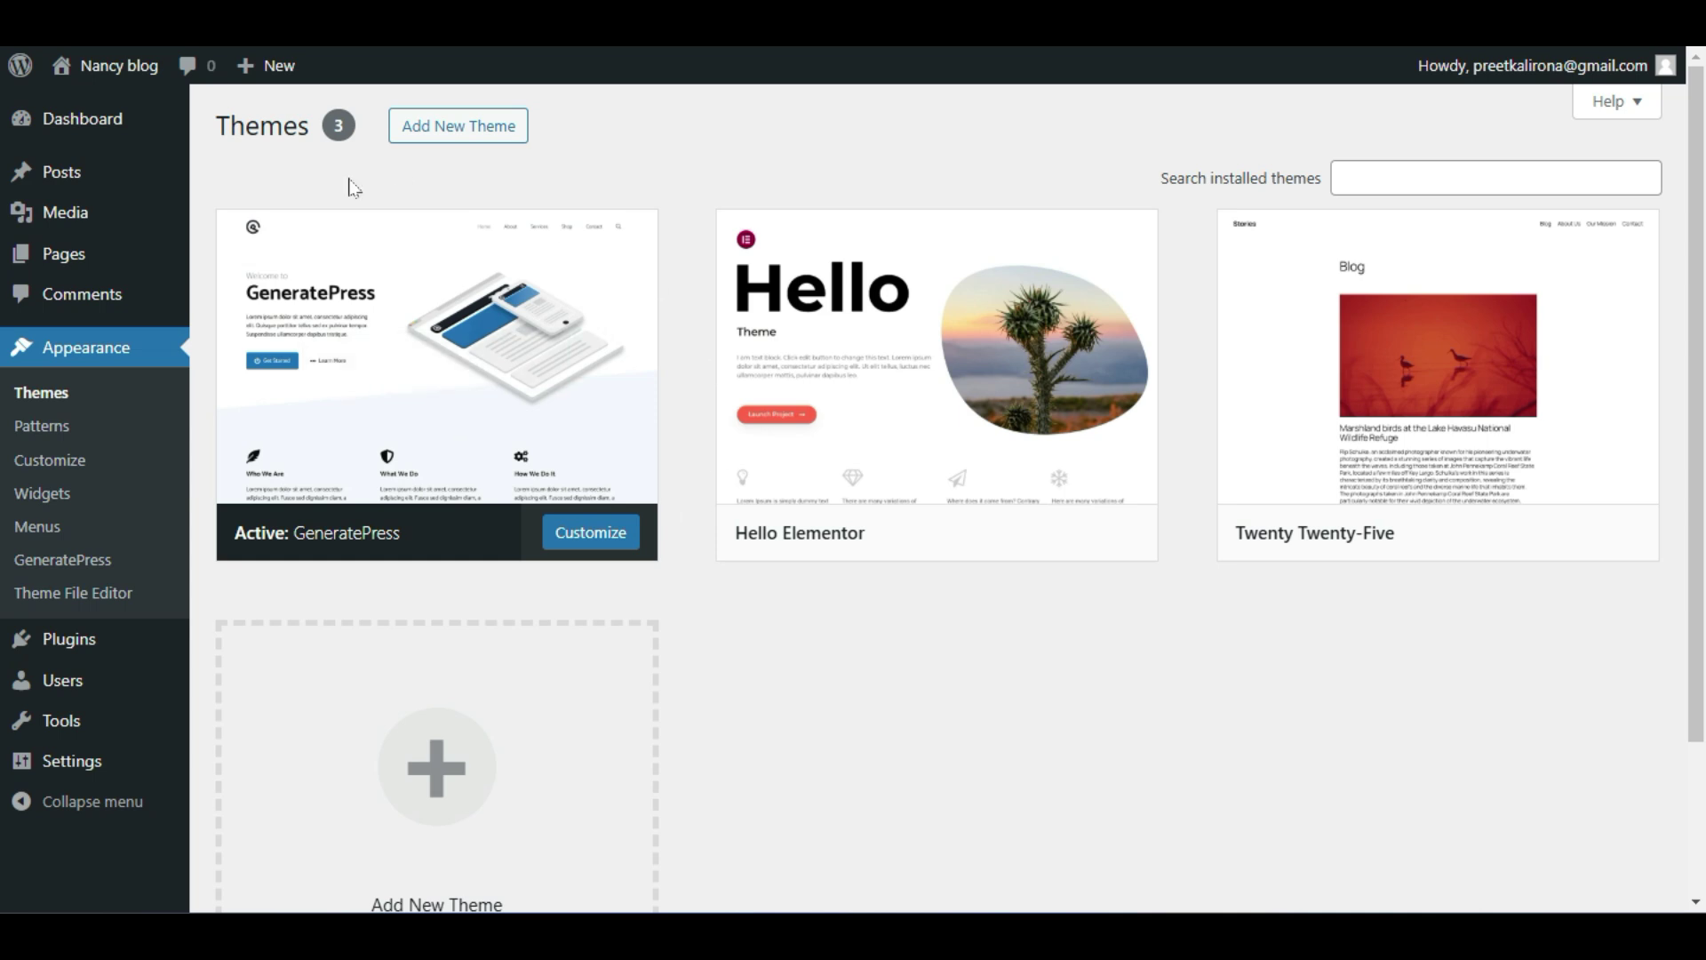
# Step: Search the plugin directory for "generateblocks" and install and activate the GenerateBlocks plugin
pyautogui.moveTo(124, 638)
pyautogui.click(238, 680)
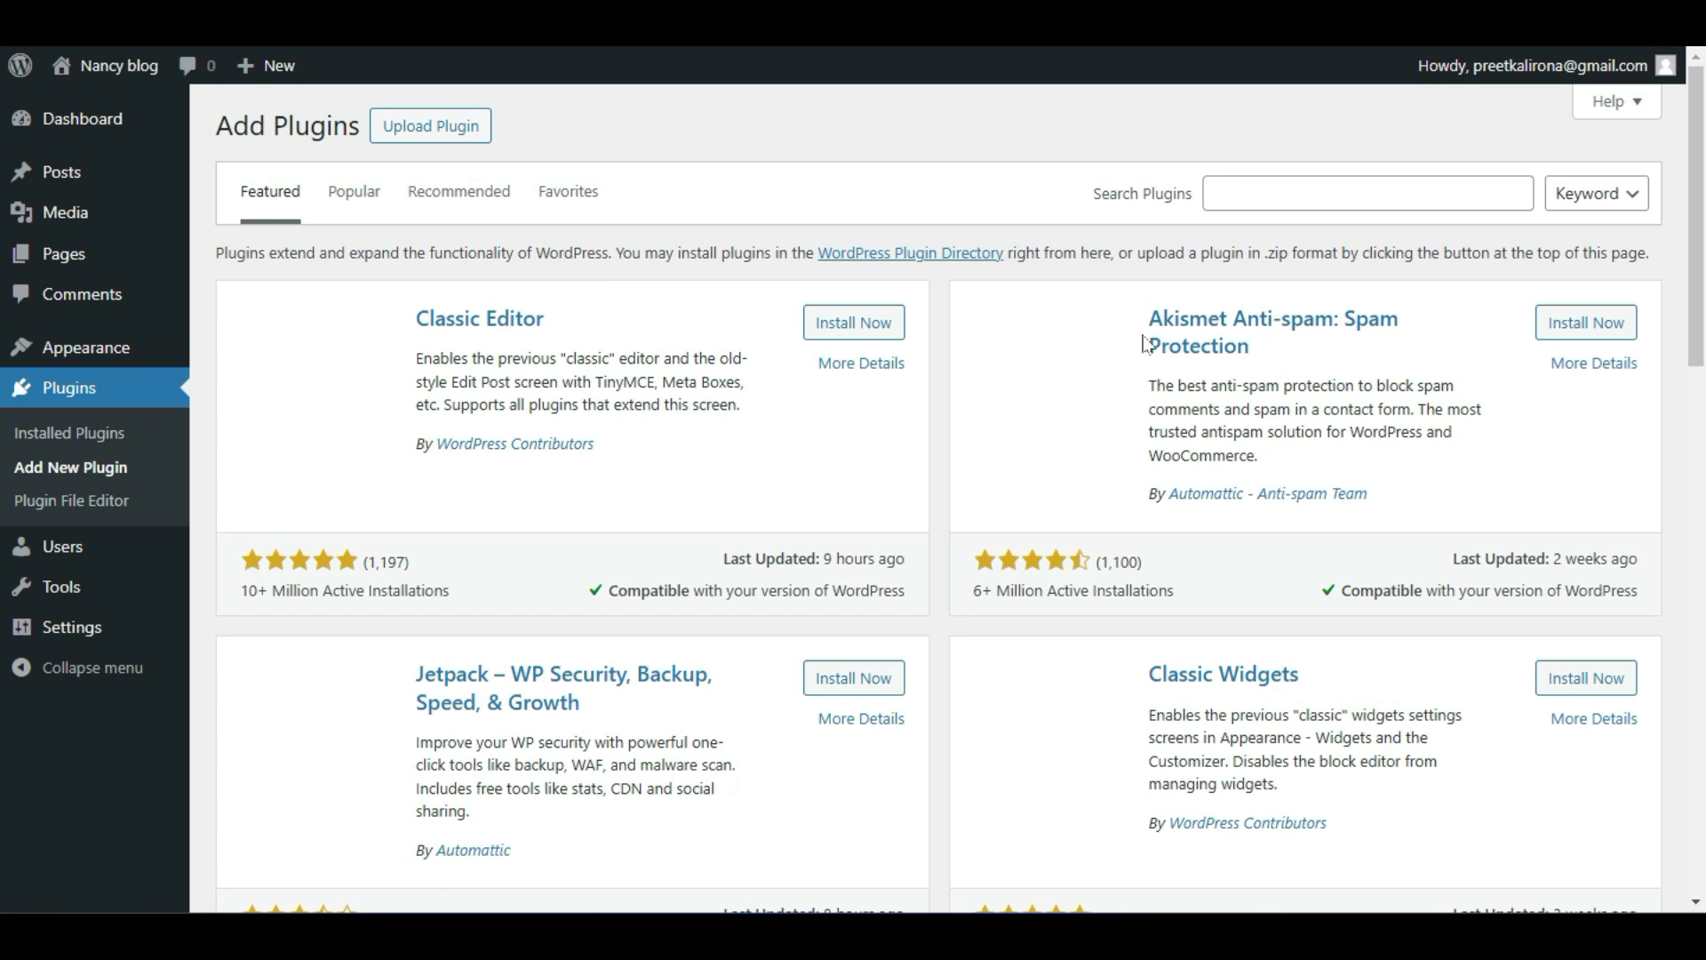
pyautogui.click(1268, 196)
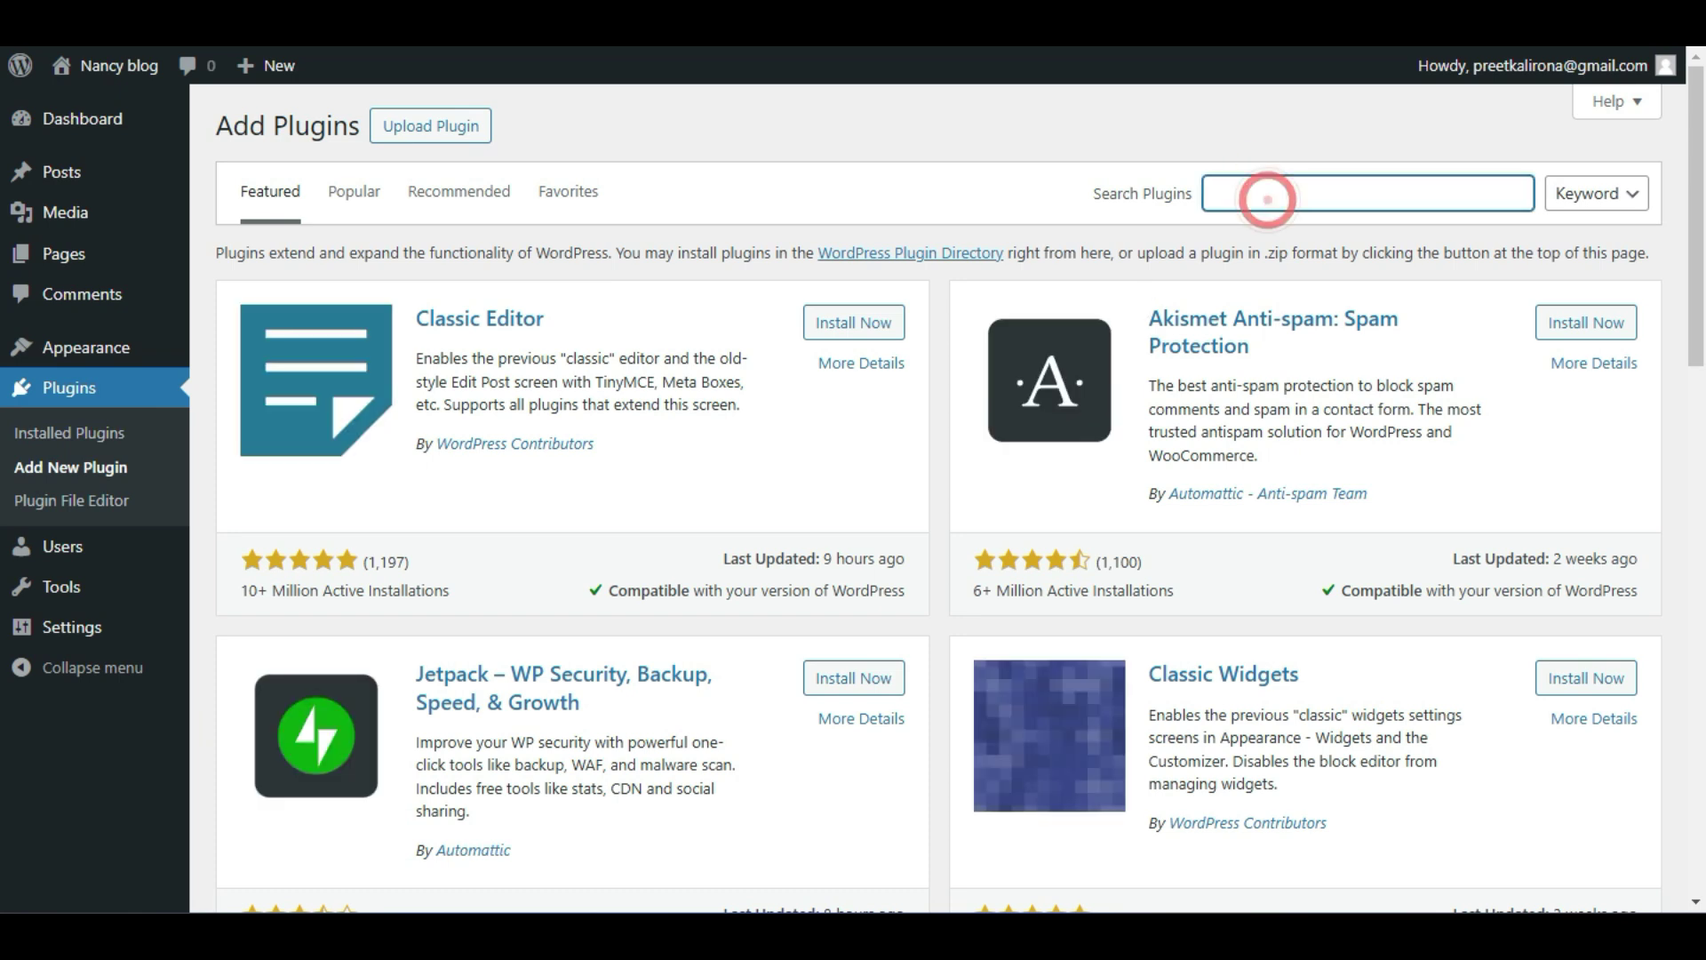
pyautogui.write('generateblocks')
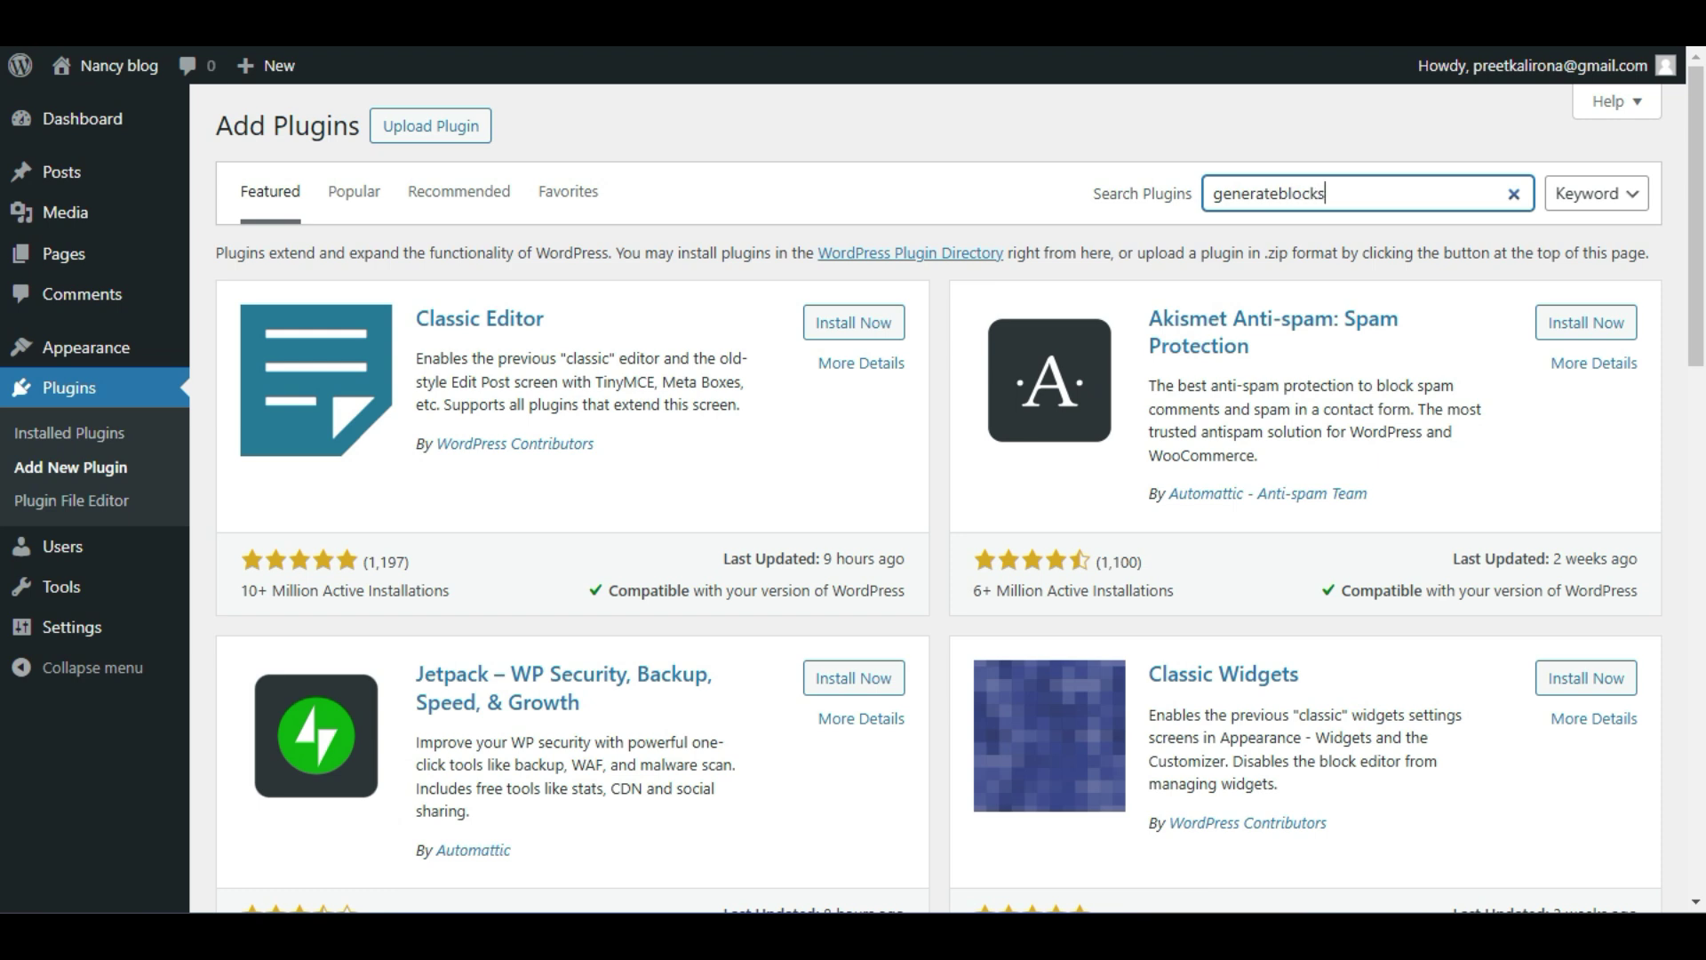
pyautogui.press('Return')
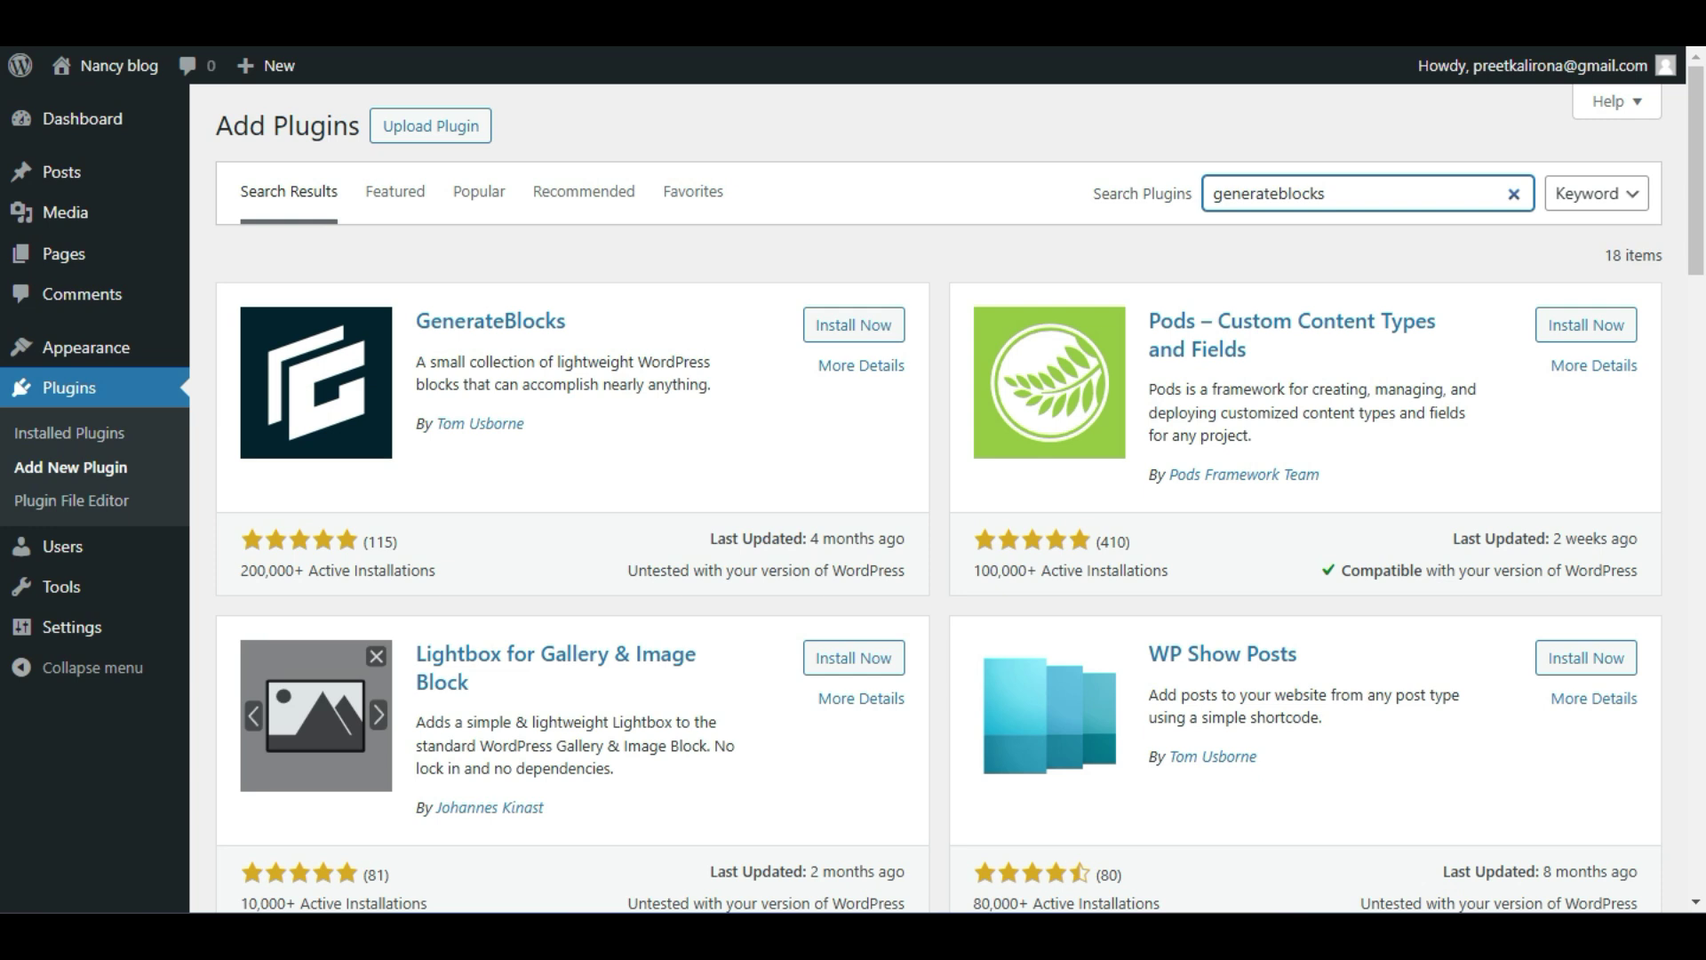
pyautogui.click(867, 329)
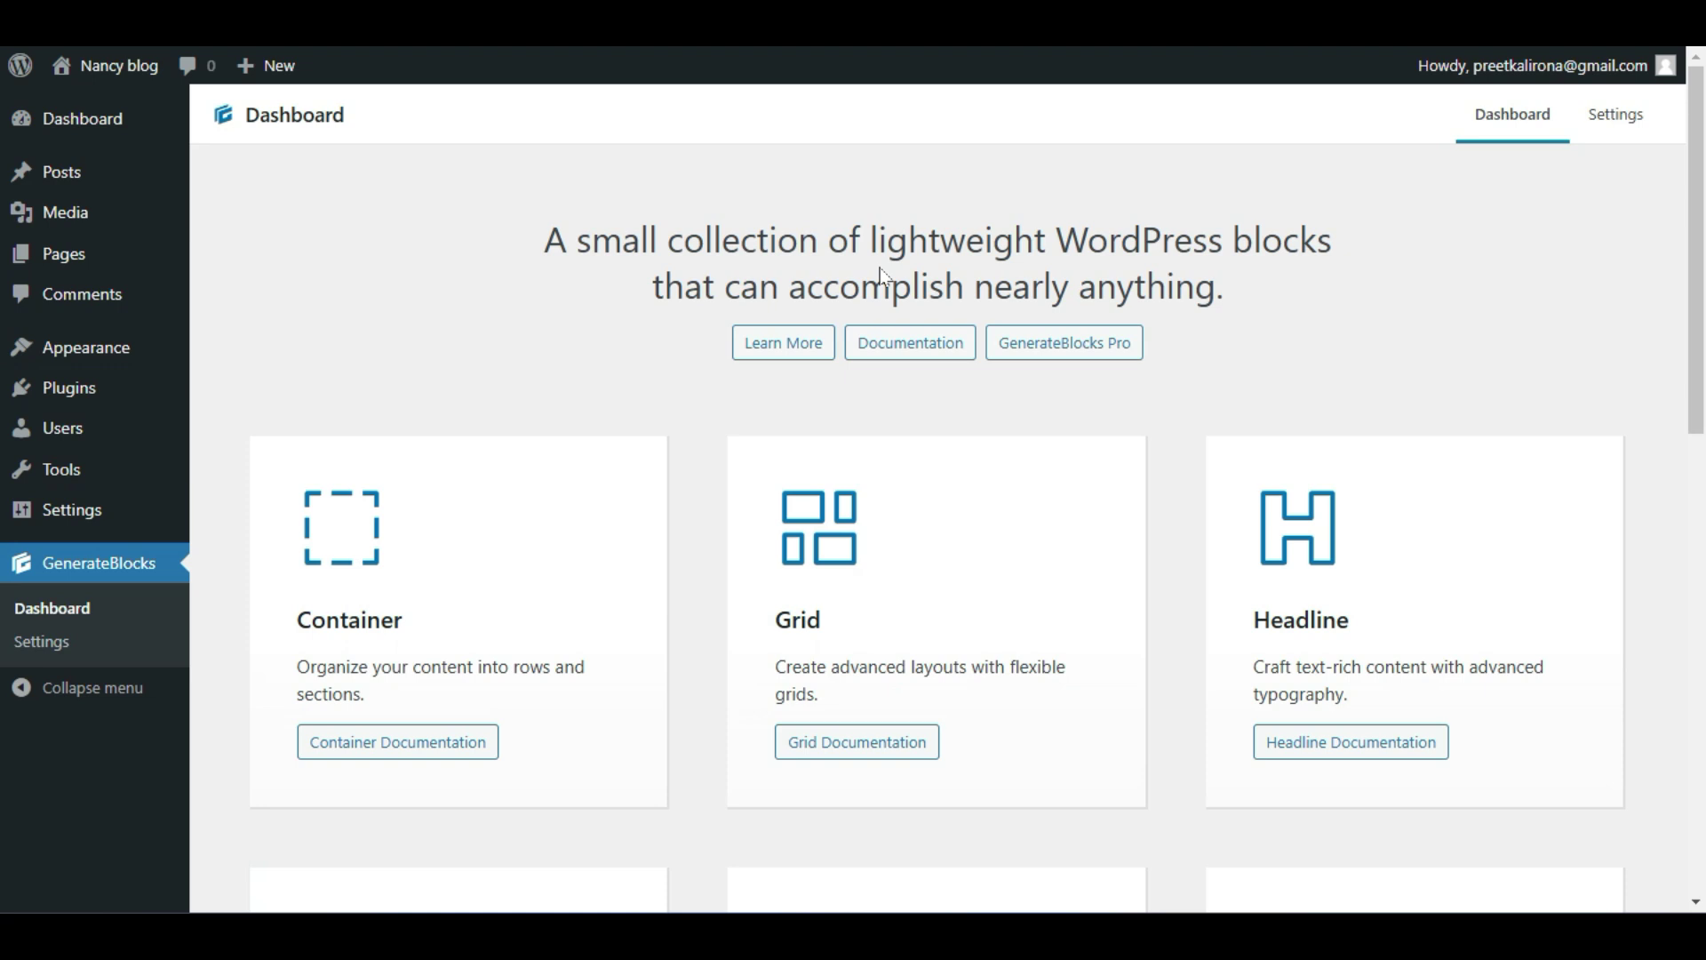
# Step: Look through the available blocks and the GeneratePress section on the GenerateBlocks dashboard
pyautogui.scroll(-5, 689, 572)
pyautogui.scroll(5, 691, 571)
pyautogui.scroll(-4, 693, 572)
pyautogui.scroll(3, 696, 571)
pyautogui.scroll(-8, 698, 571)
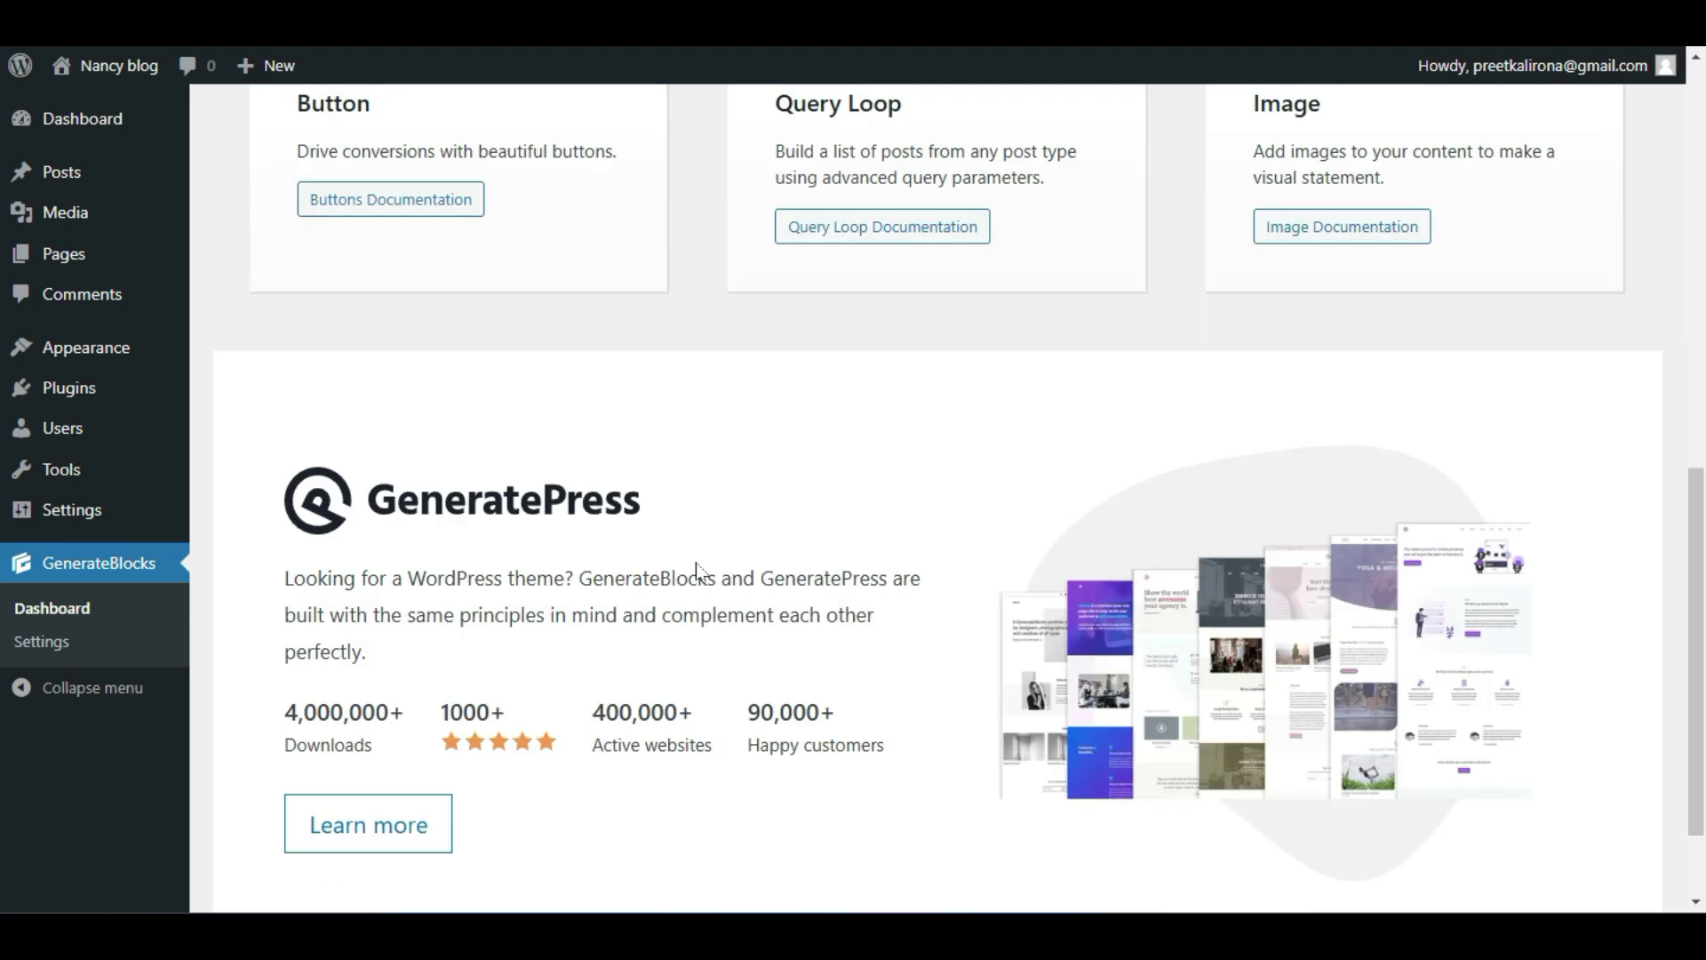
pyautogui.scroll(9, 699, 578)
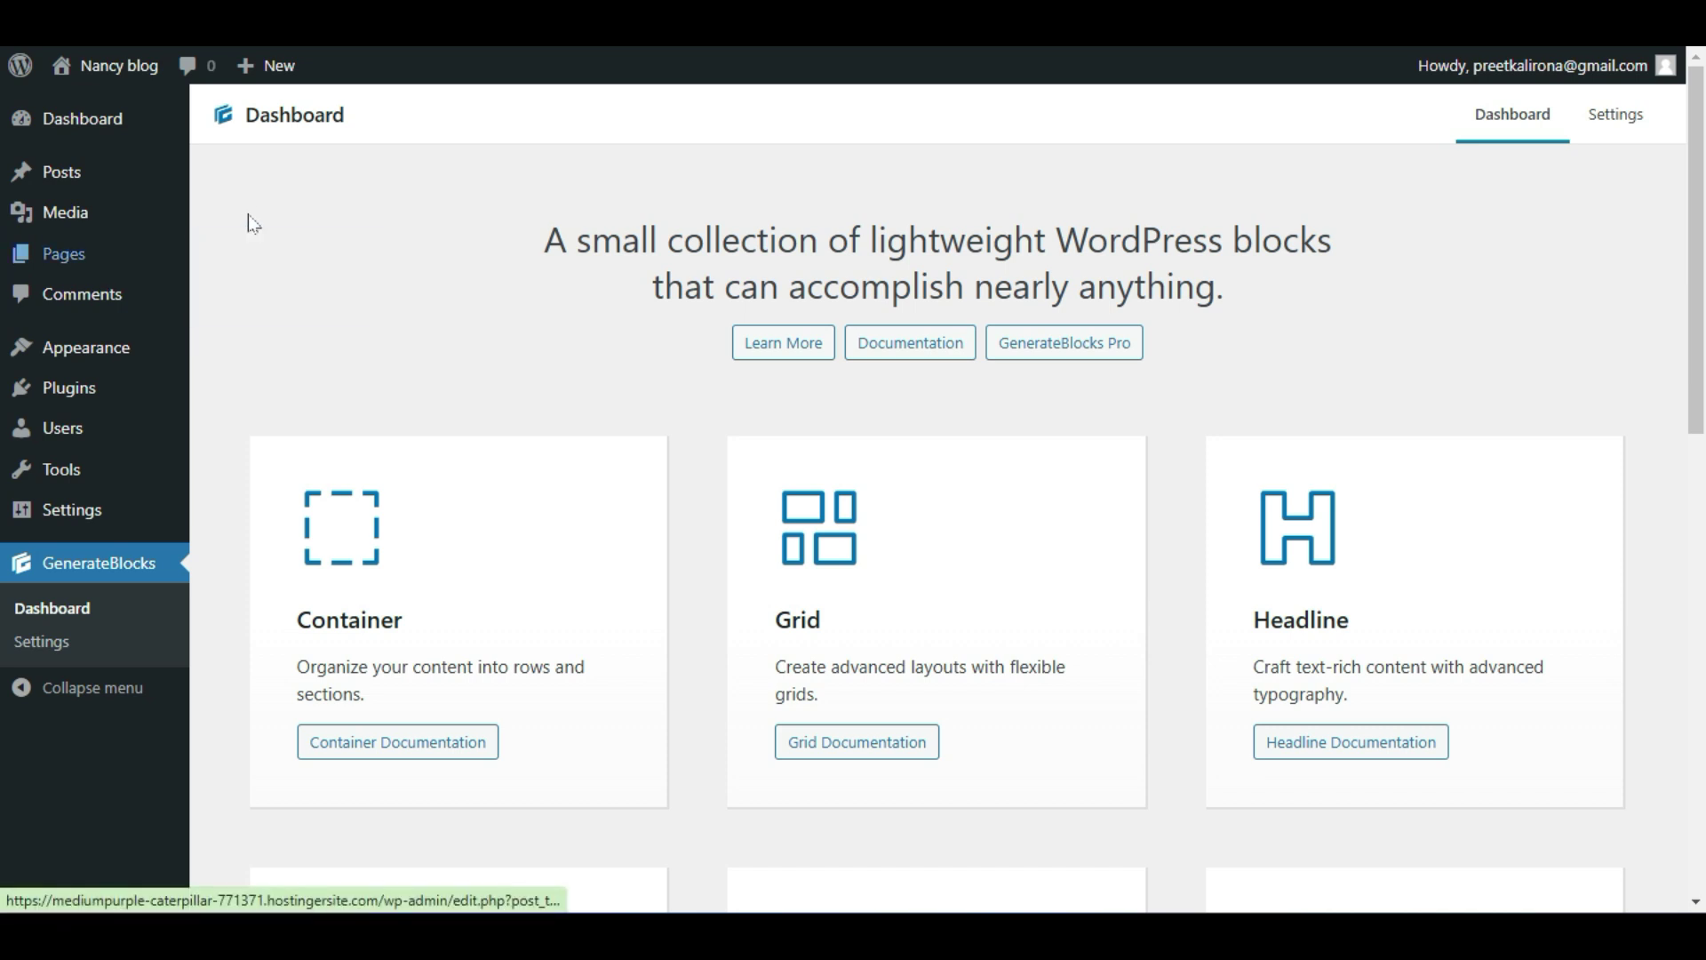
# Step: Create a new page and set its sidebar layout to No Sidebars
pyautogui.moveTo(78, 265)
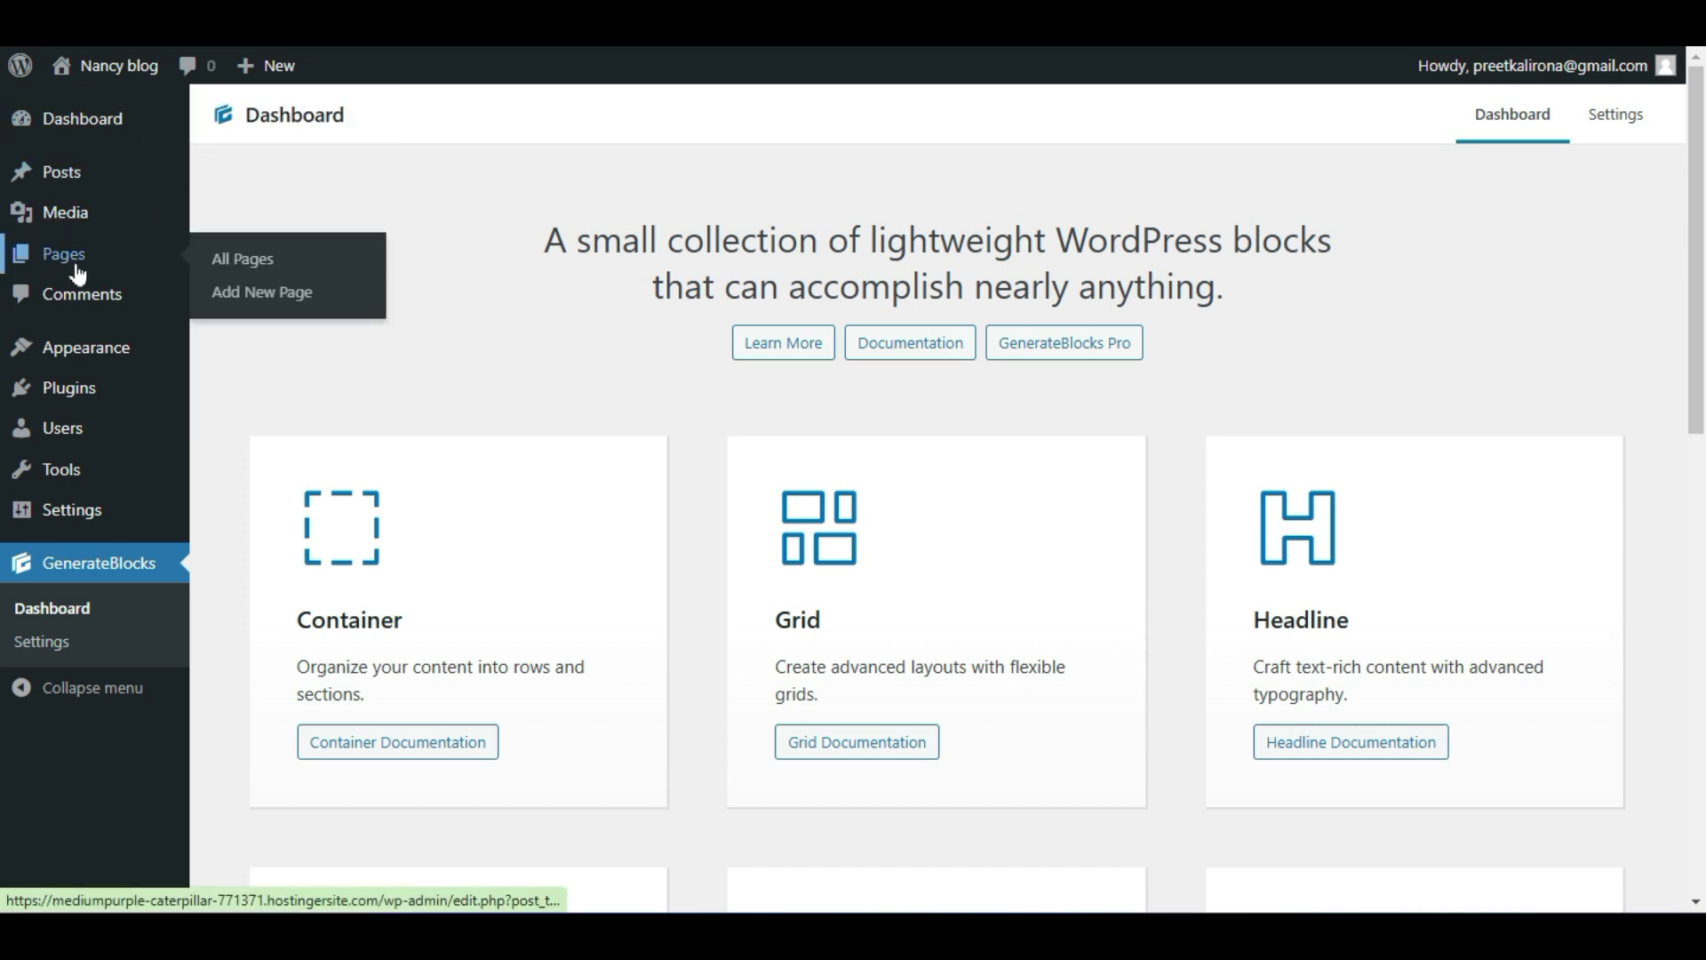
pyautogui.click(265, 301)
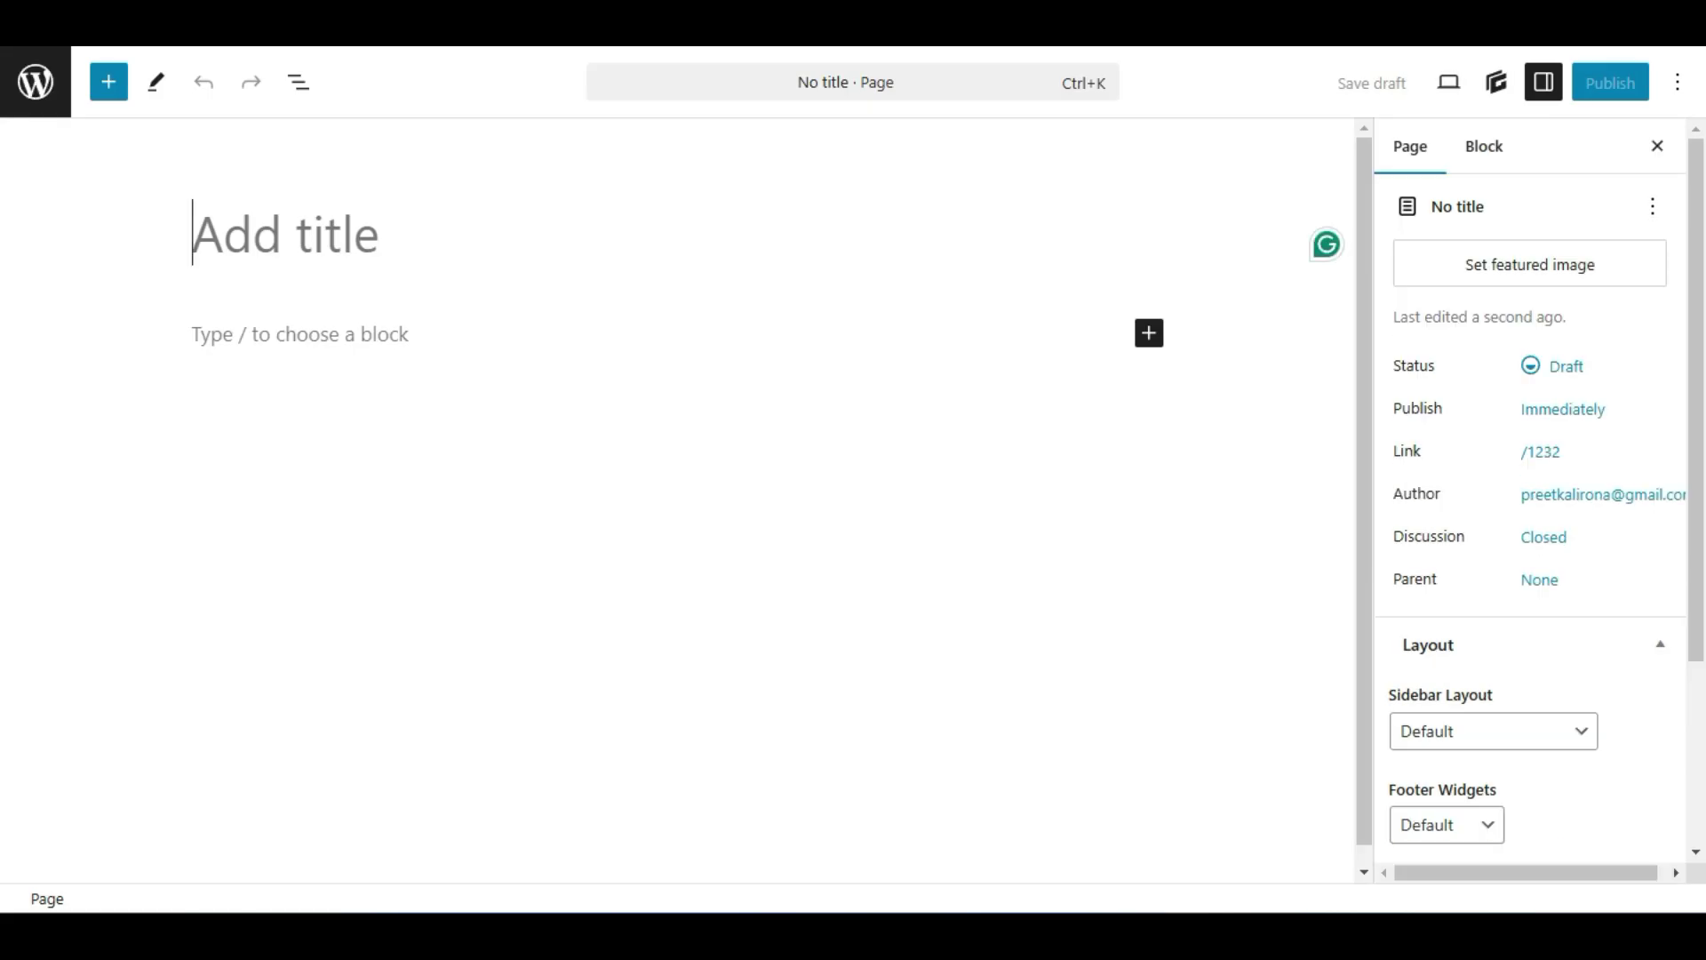
pyautogui.scroll(-3, 1478, 604)
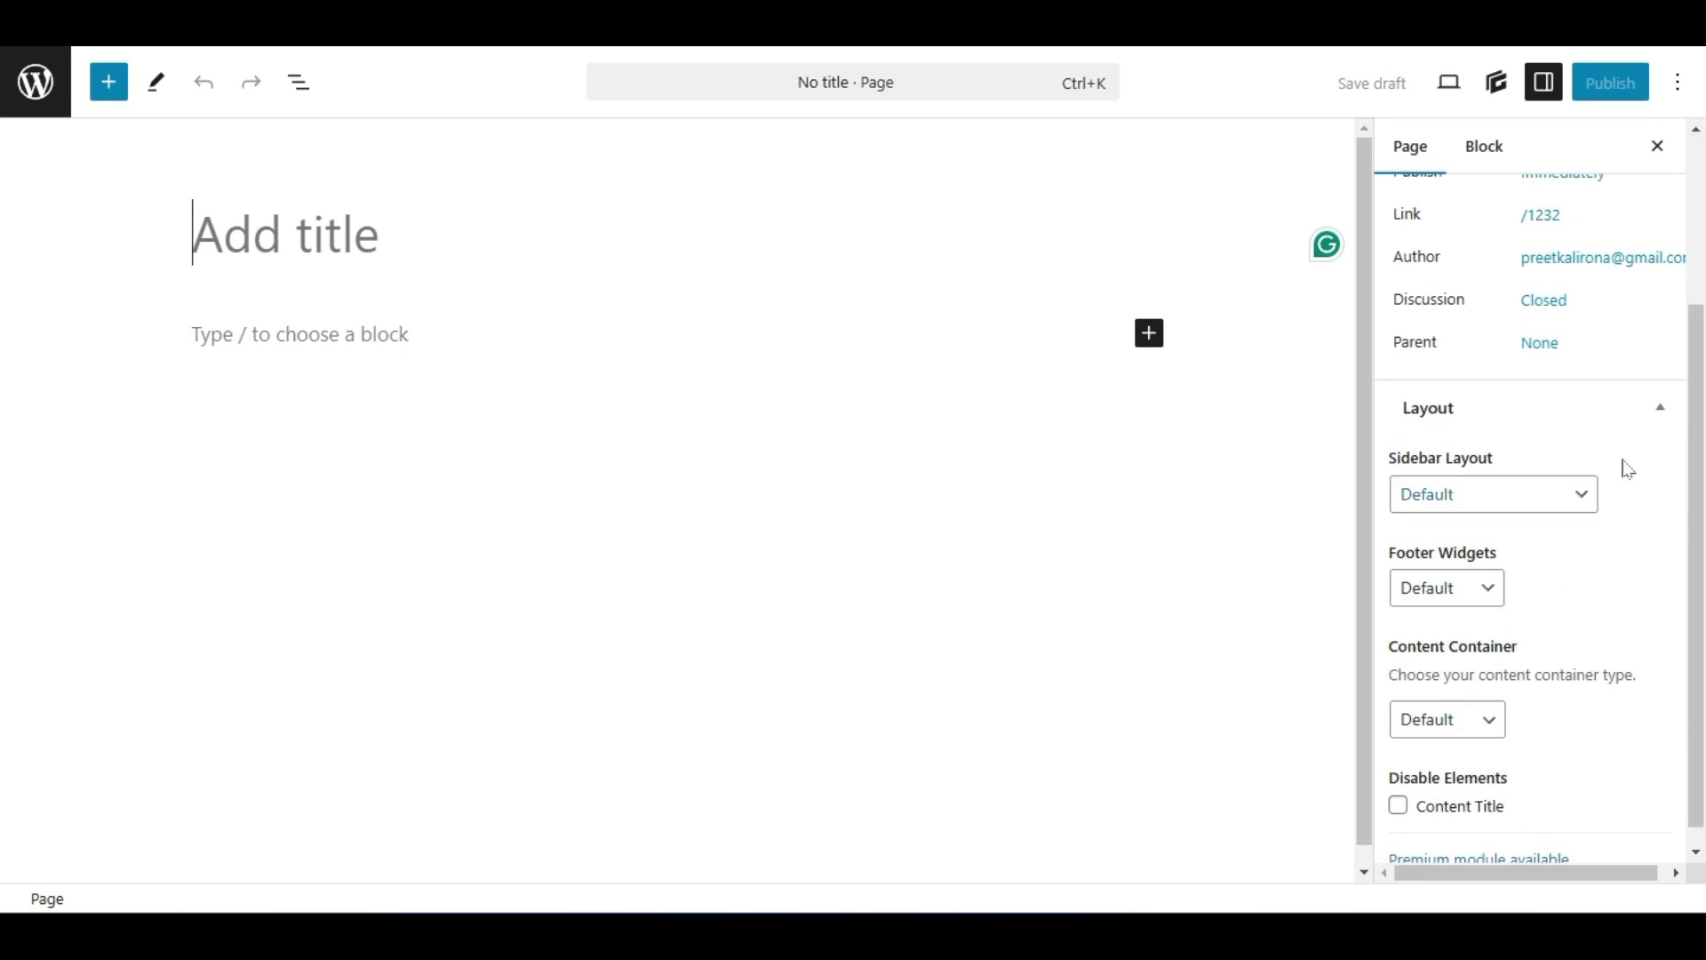
pyautogui.click(1544, 490)
pyautogui.click(1542, 484)
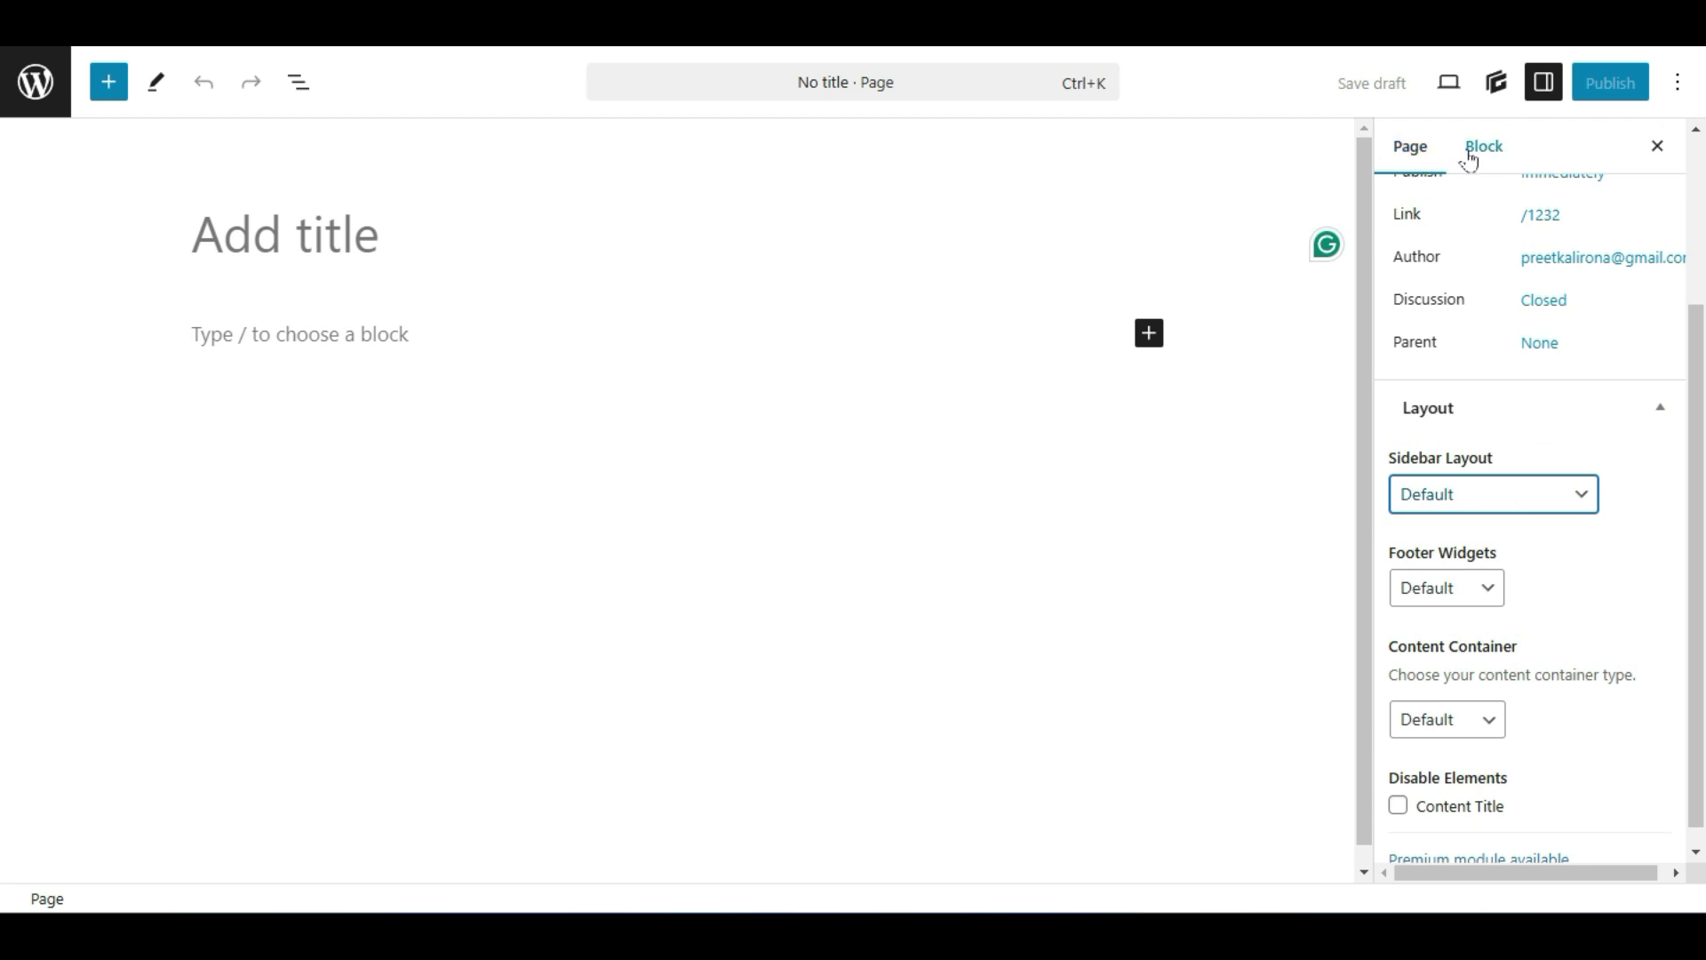
pyautogui.click(1440, 164)
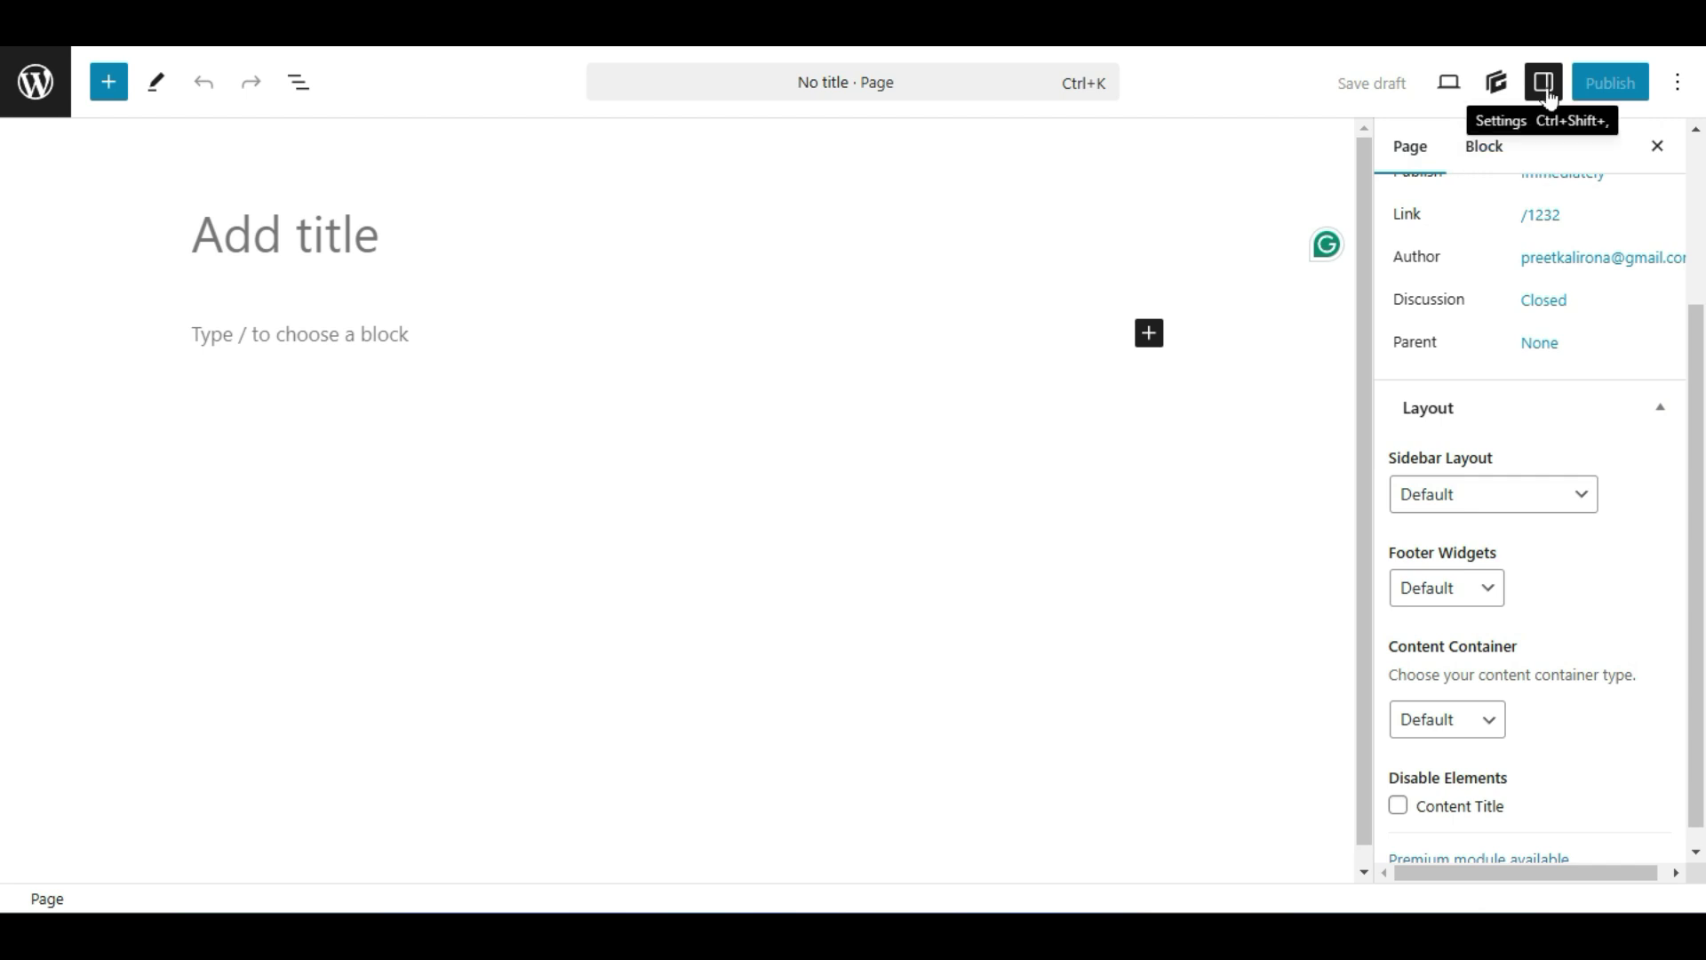
pyautogui.click(1414, 133)
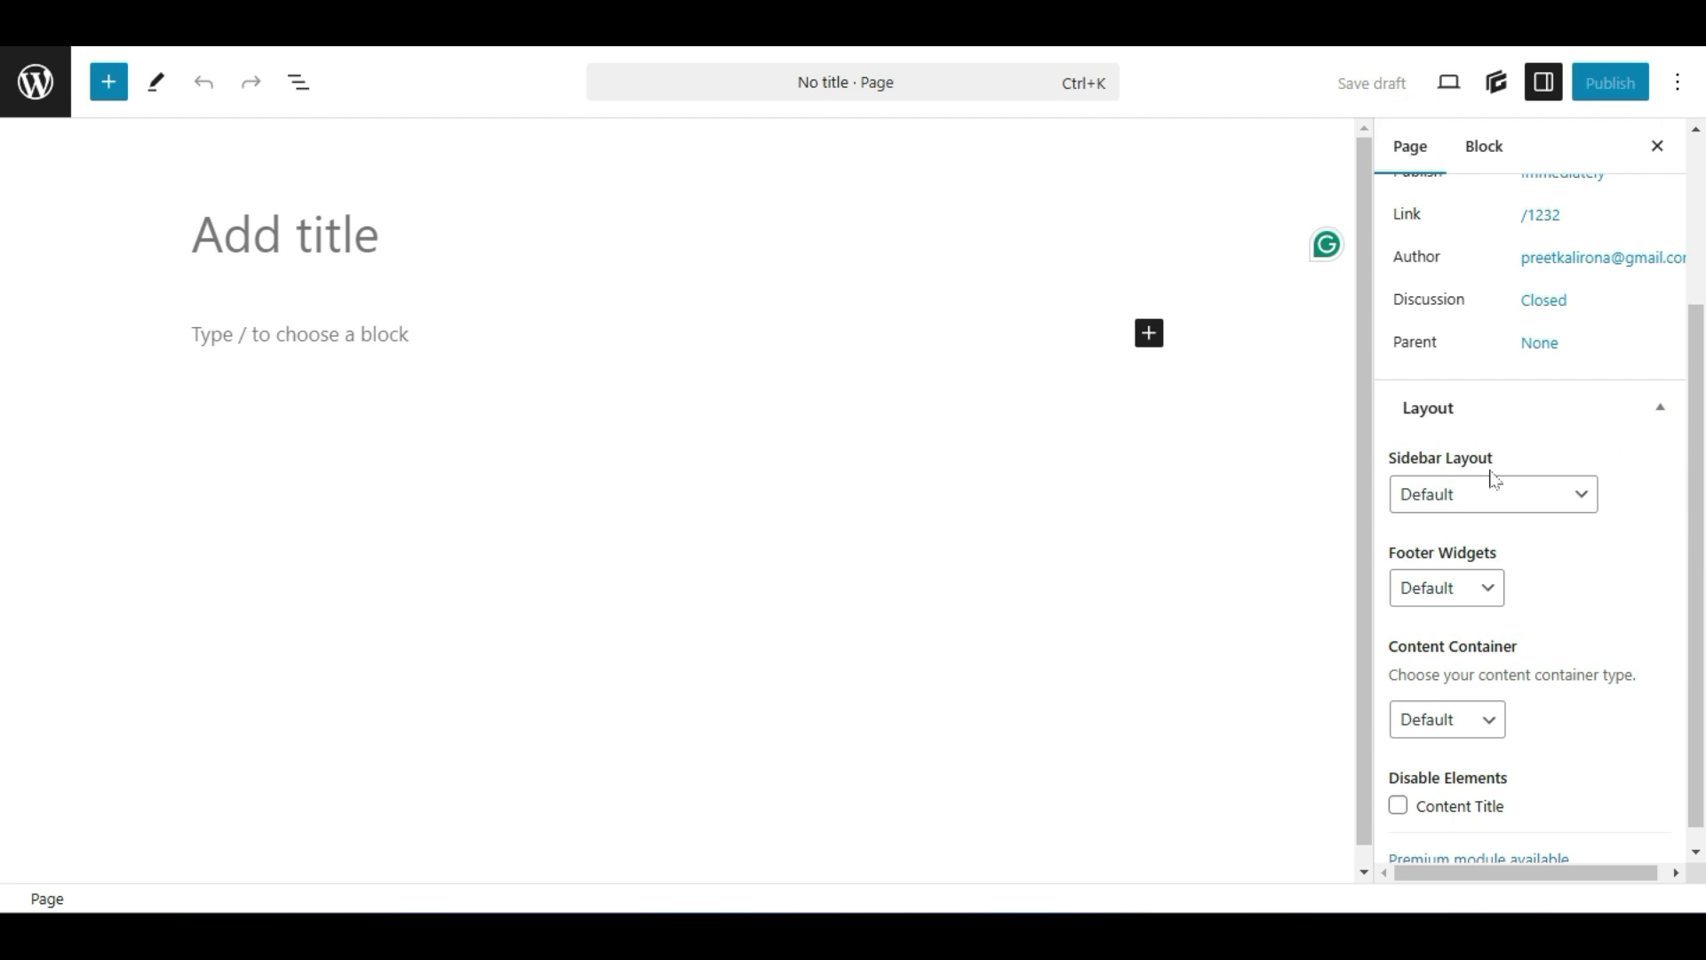
pyautogui.click(1441, 505)
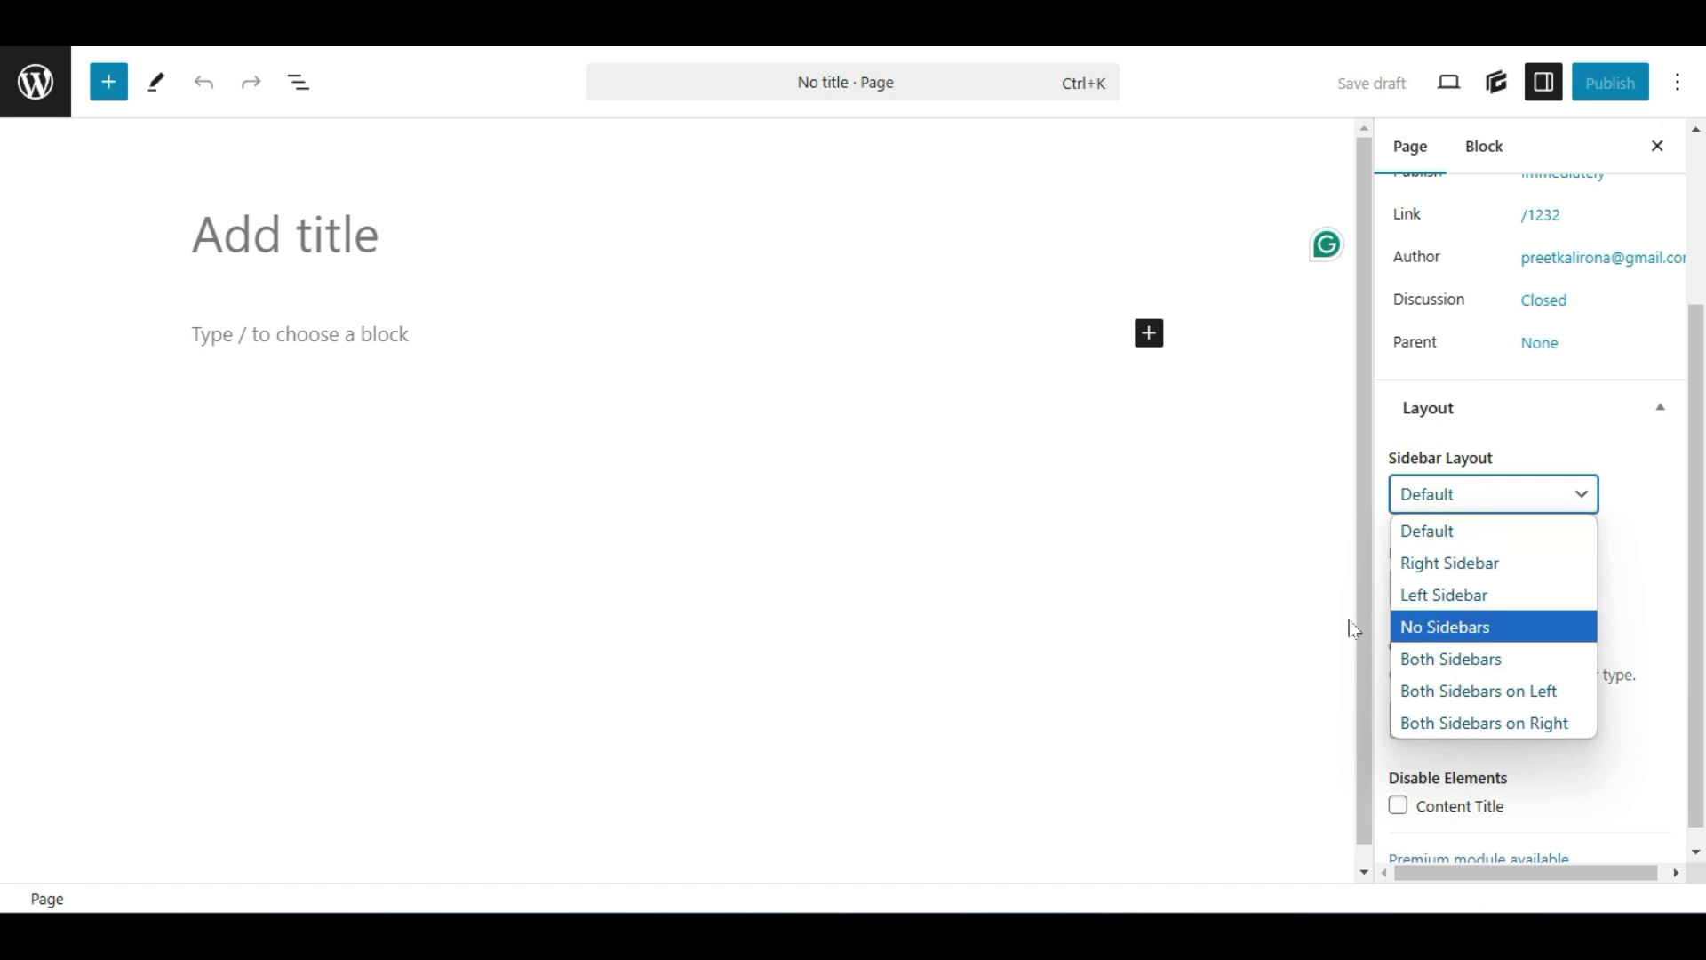
pyautogui.click(1460, 625)
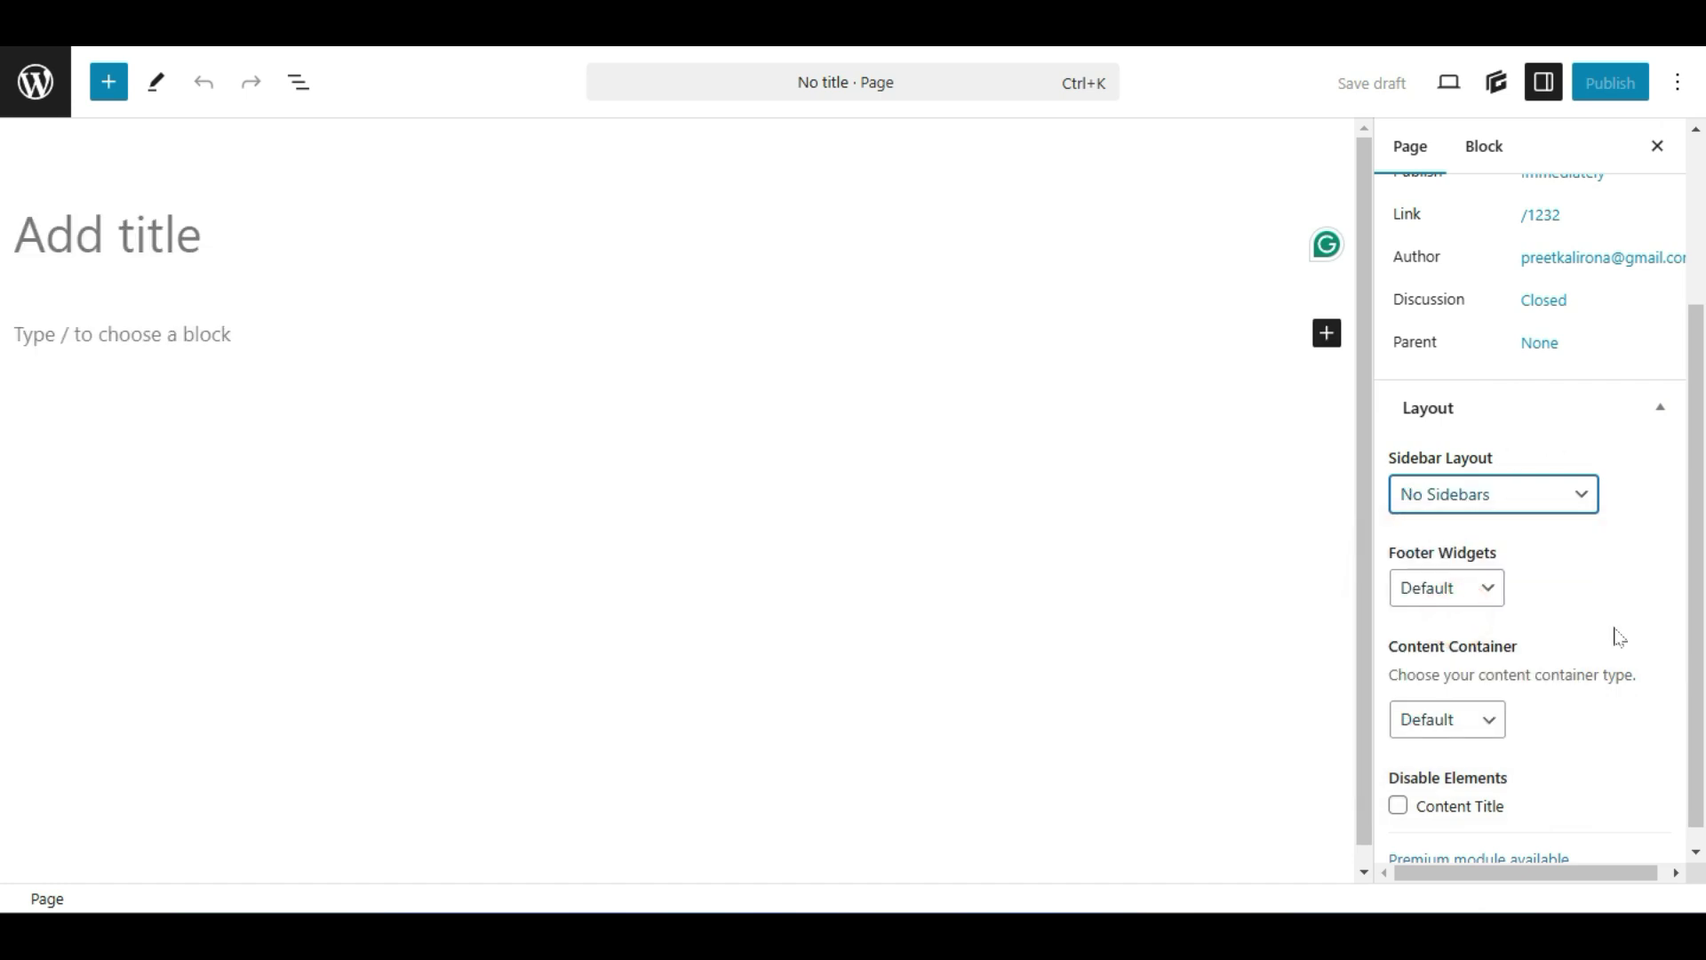
# Step: Set the page's content container type to Full Width
pyautogui.scroll(-1, 1660, 693)
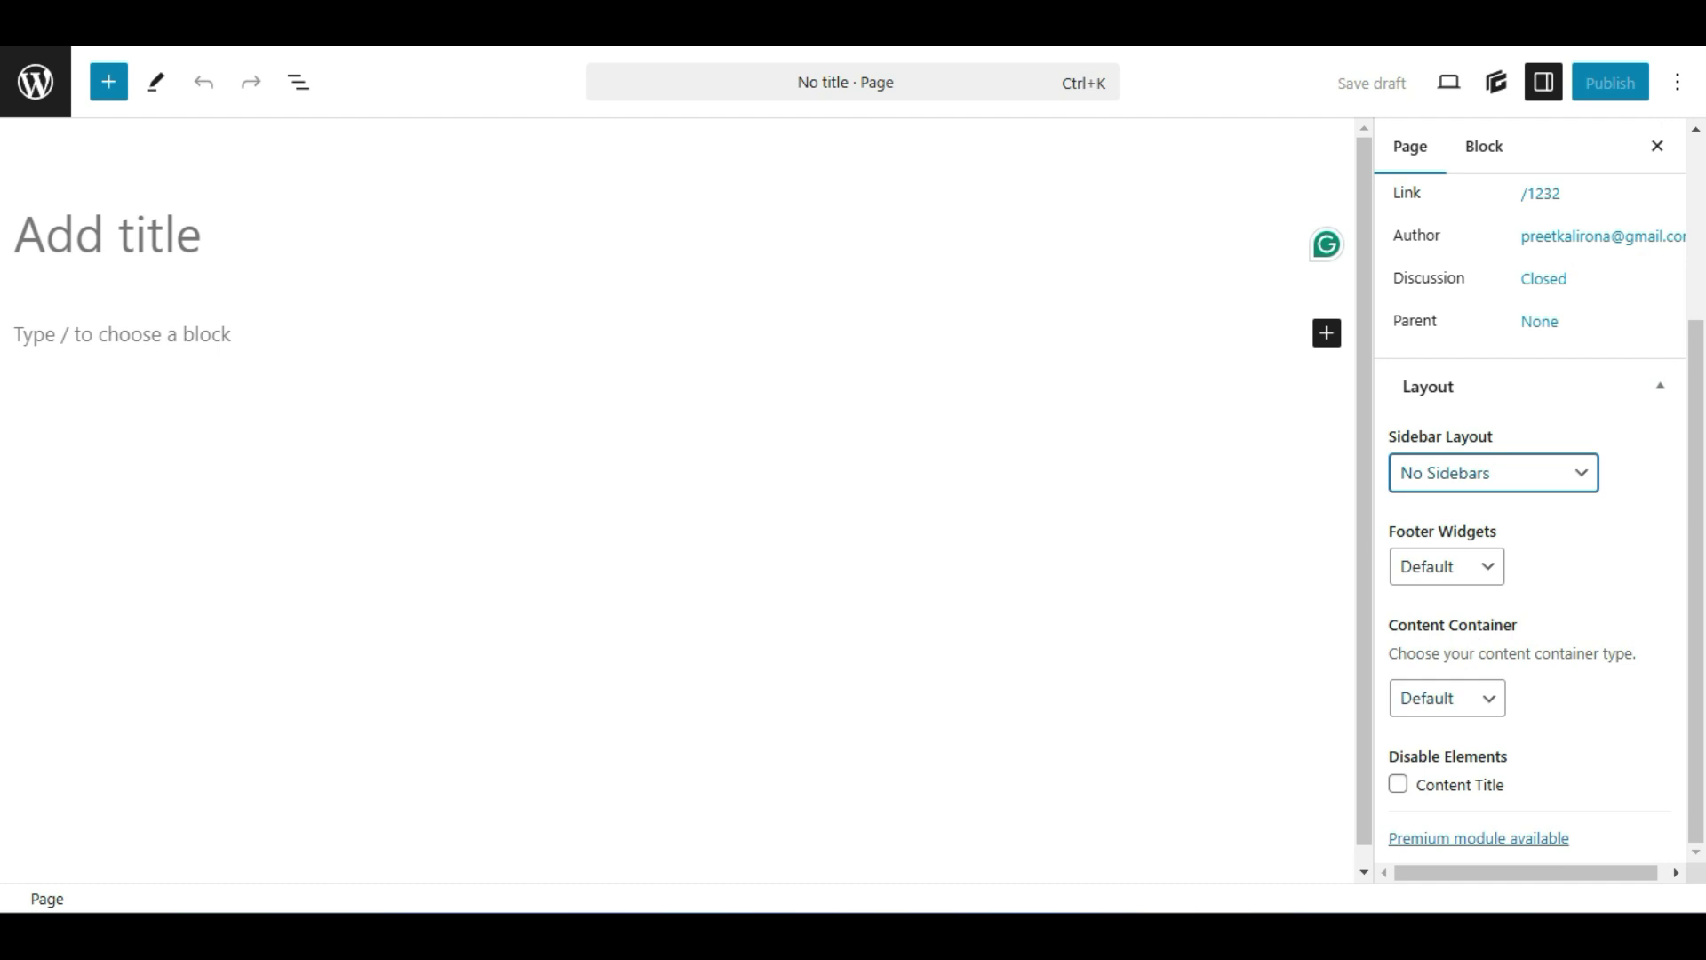
pyautogui.click(1470, 711)
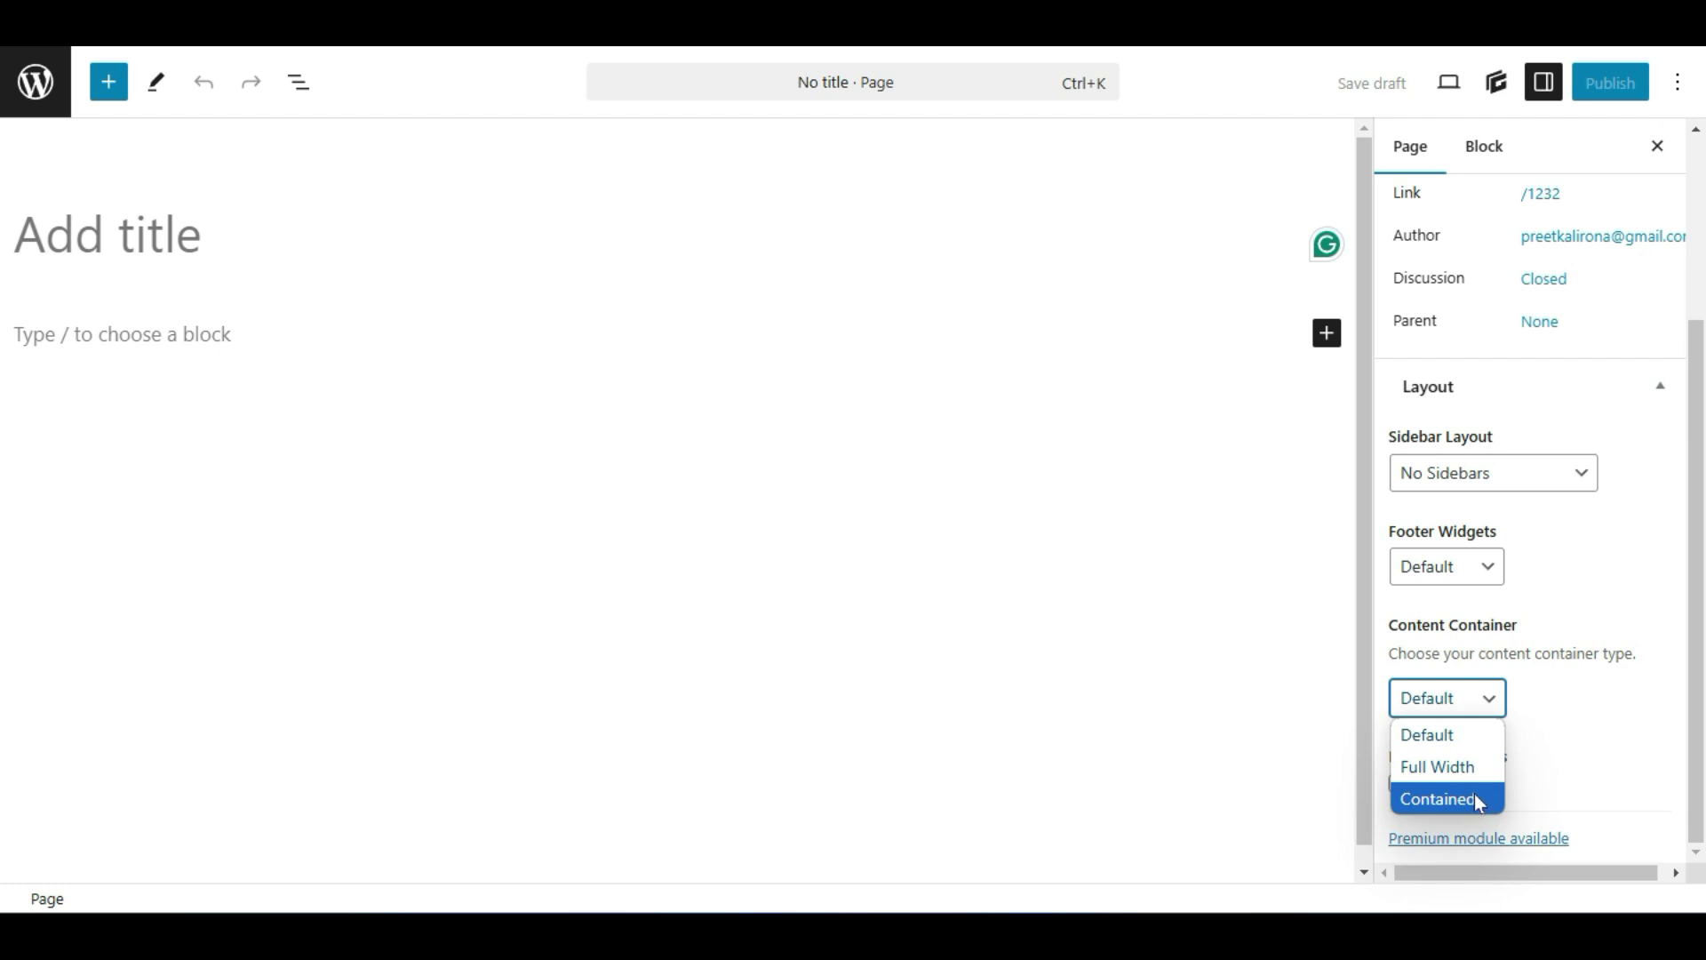
pyautogui.click(1437, 768)
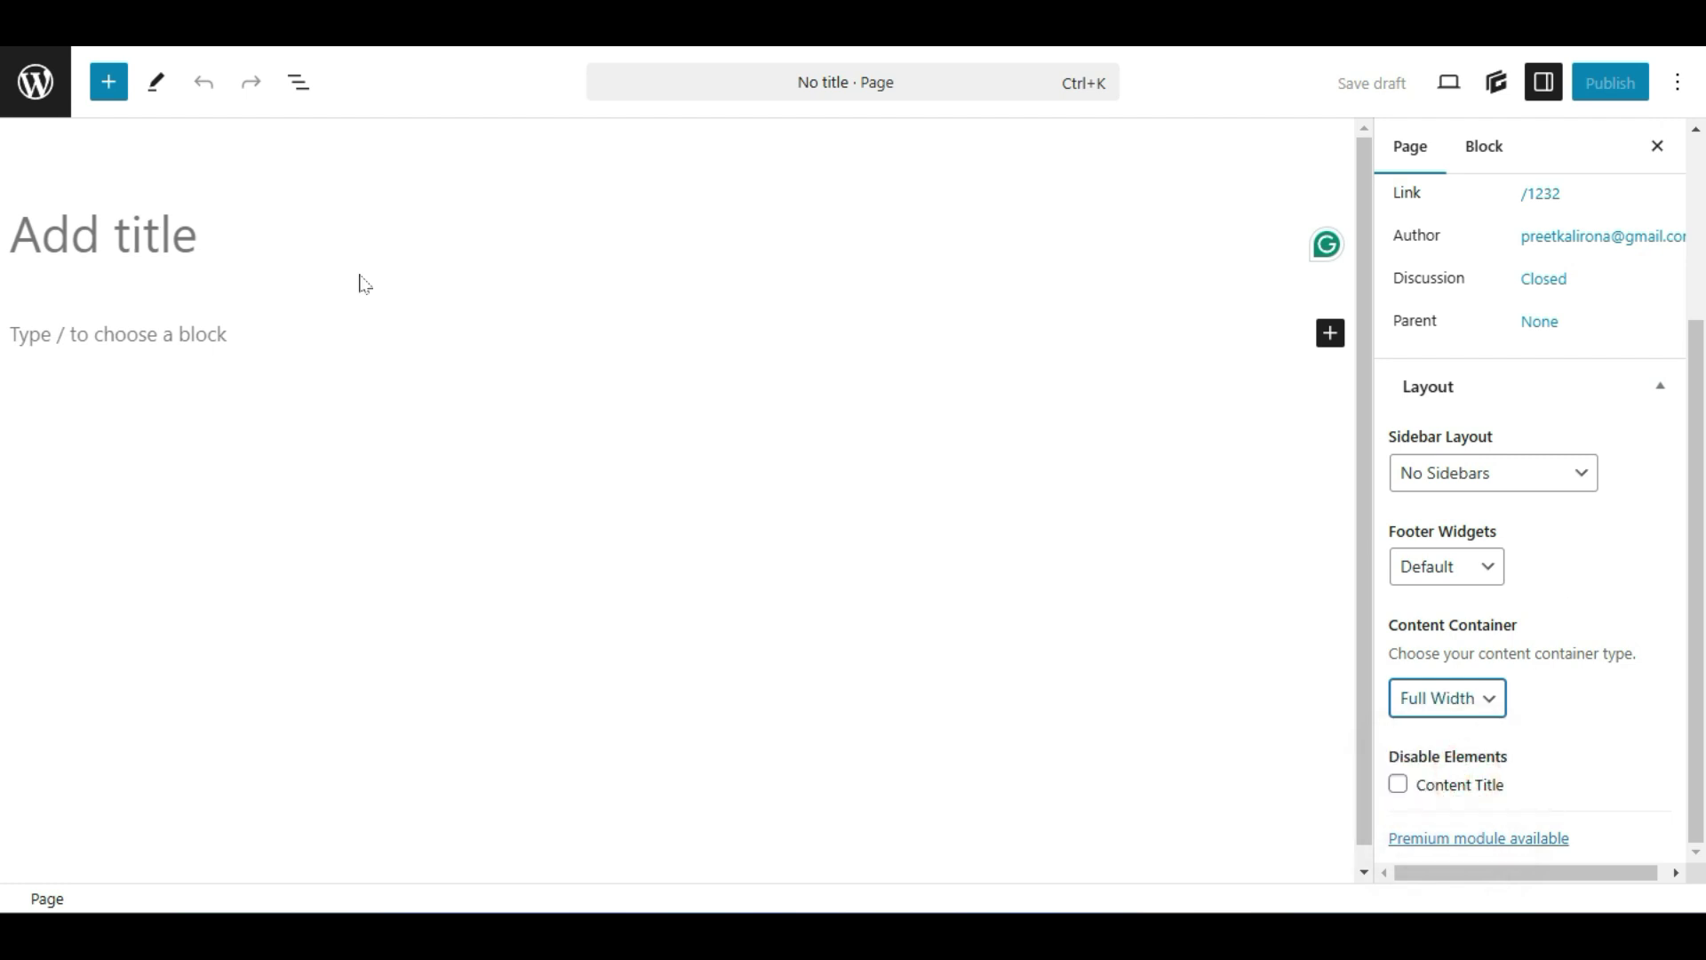
# Step: Title the page "Home" and disable its content title in the layout settings
pyautogui.click(273, 225)
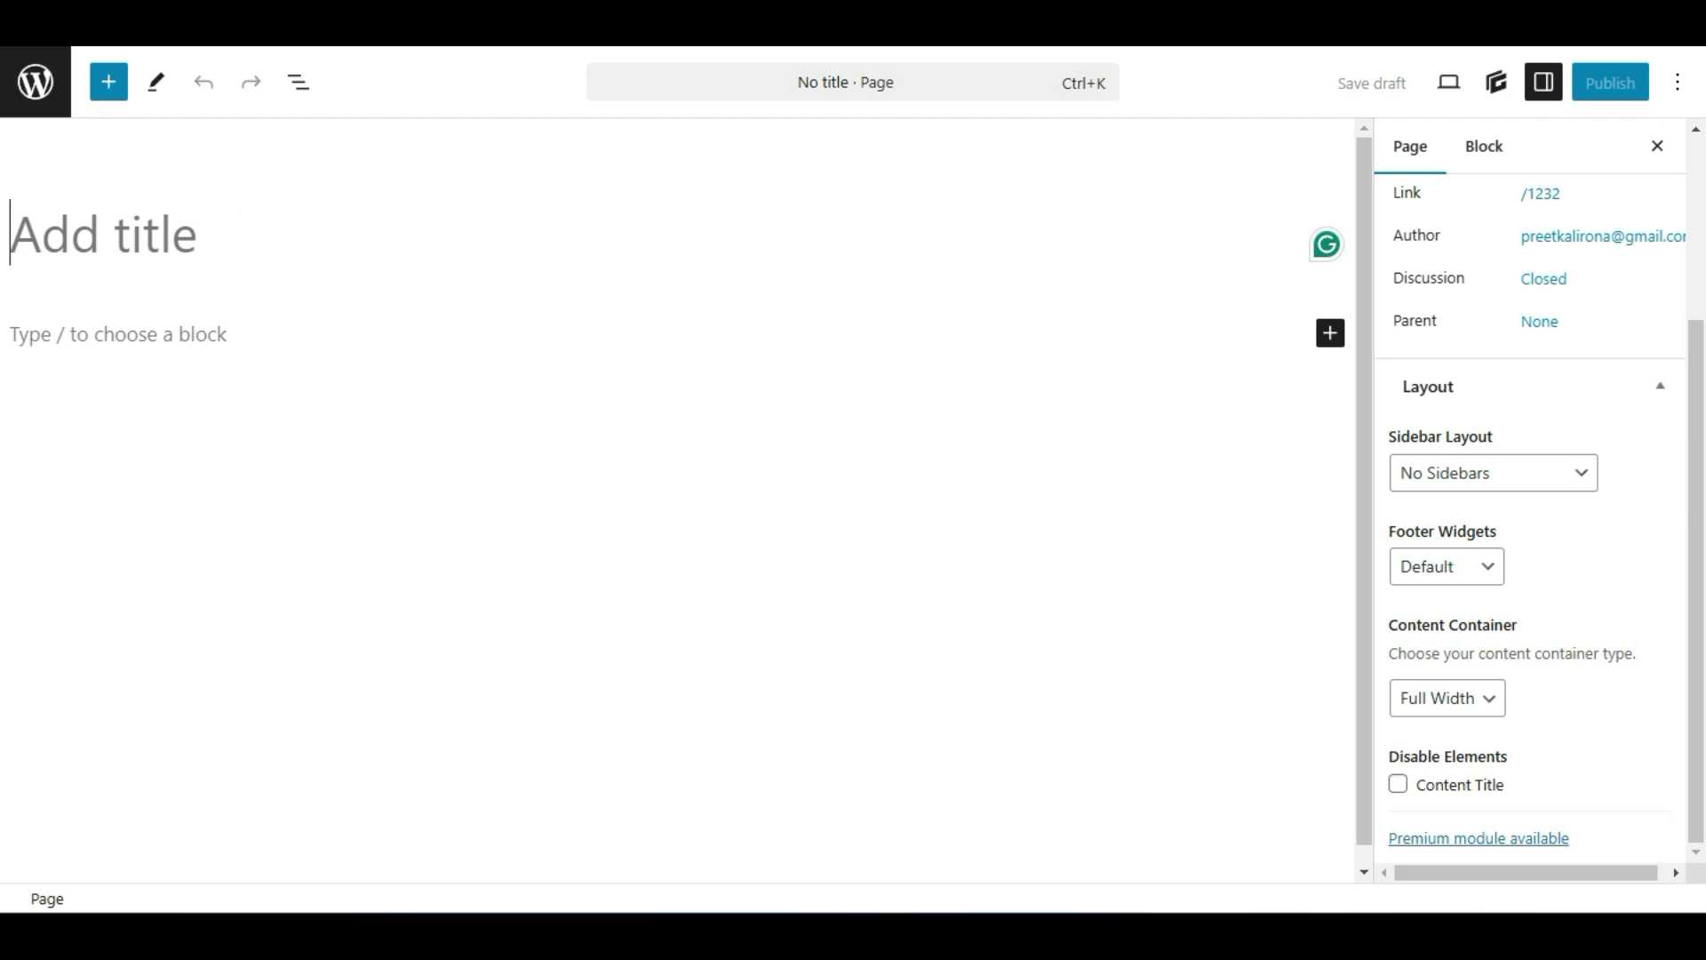
pyautogui.write('Home')
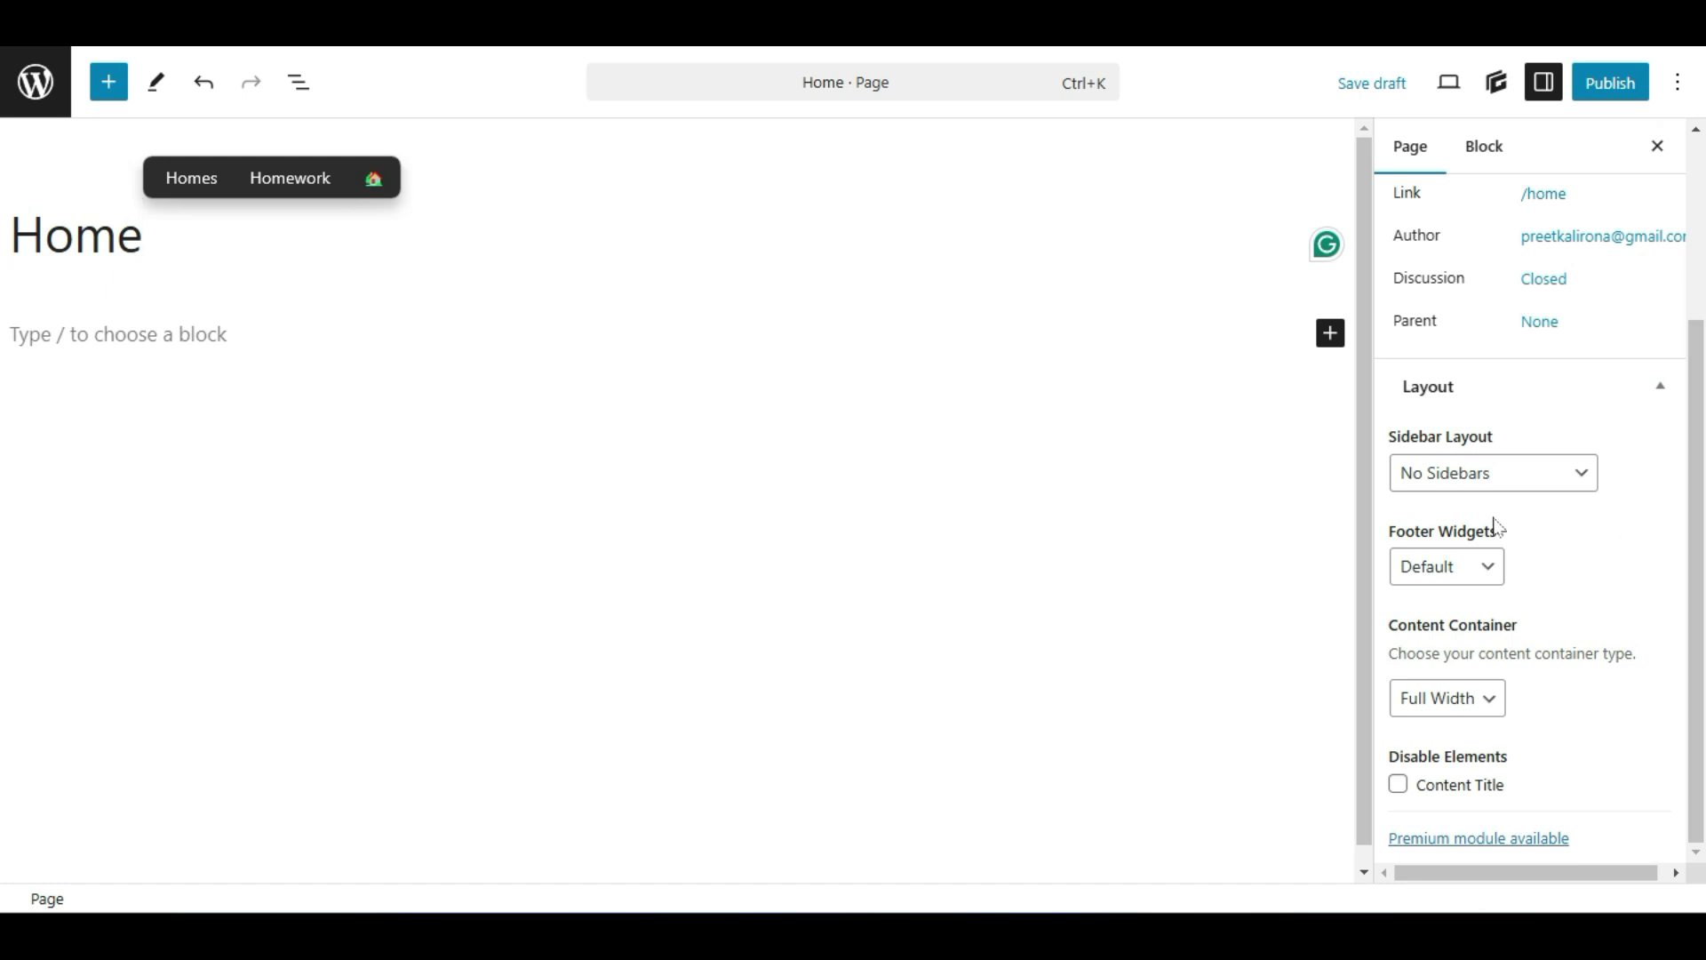
pyautogui.click(1399, 785)
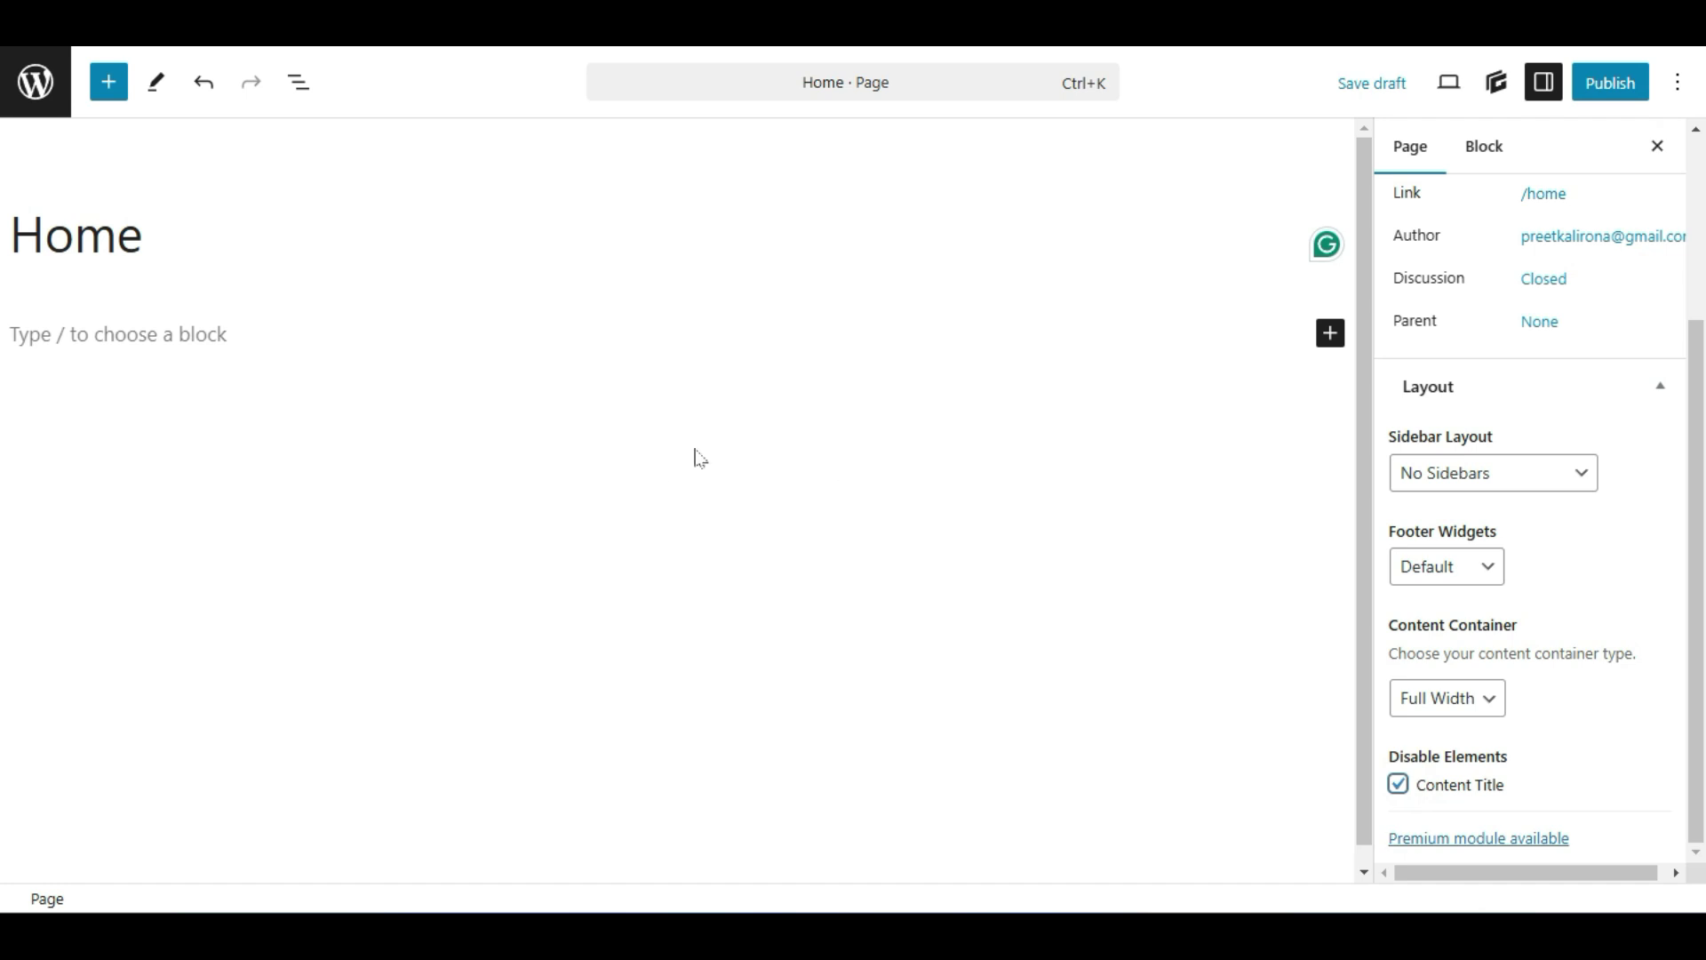
# Step: Publish the Home page and select the empty paragraph block below its title
pyautogui.click(1635, 85)
pyautogui.click(1638, 85)
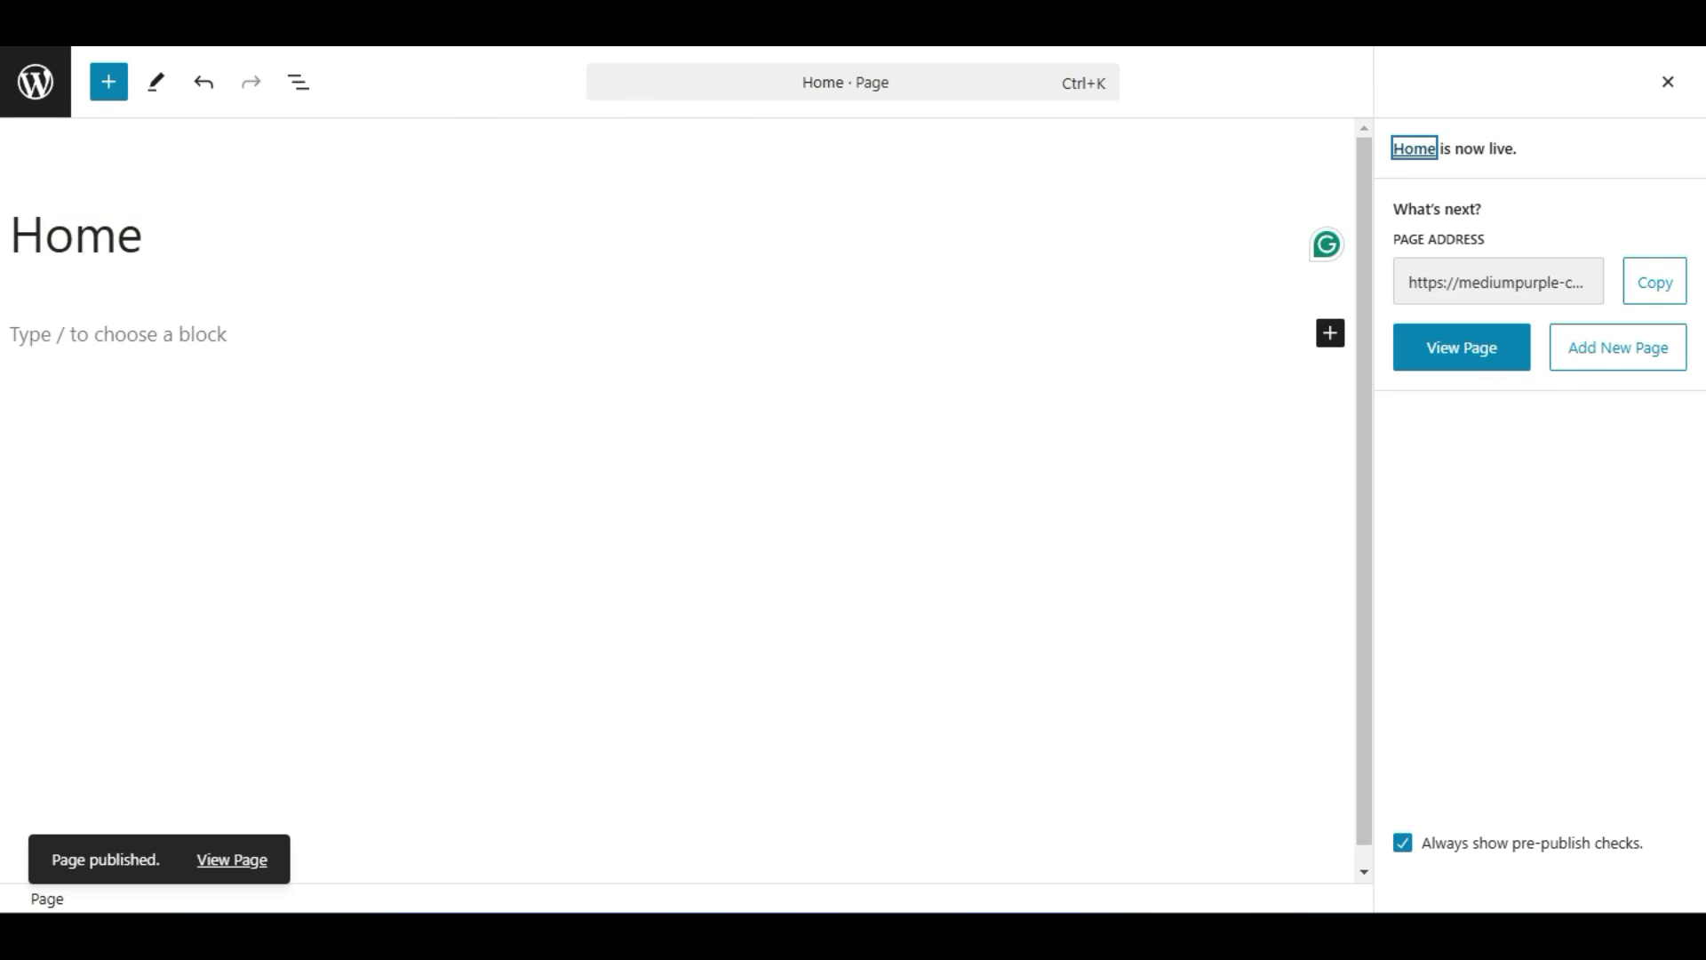
pyautogui.click(192, 335)
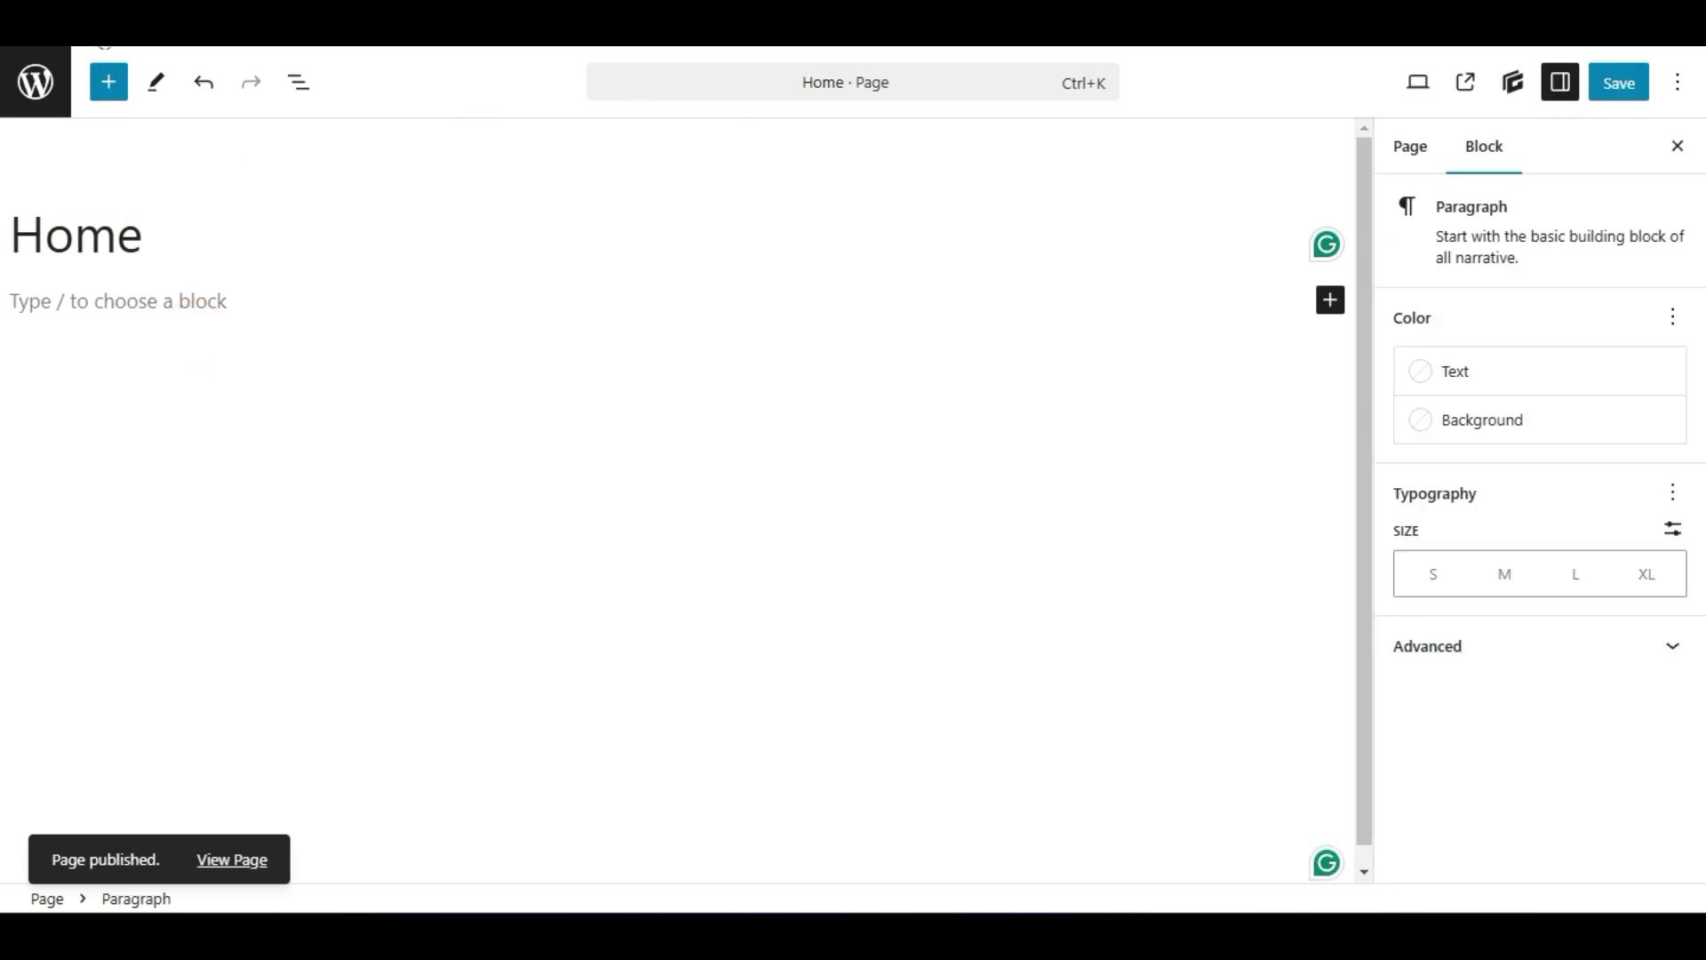
# Step: Reload the Home page editor and open the GenerateBlocks pattern library
pyautogui.press('F5')
pyautogui.click(944, 130)
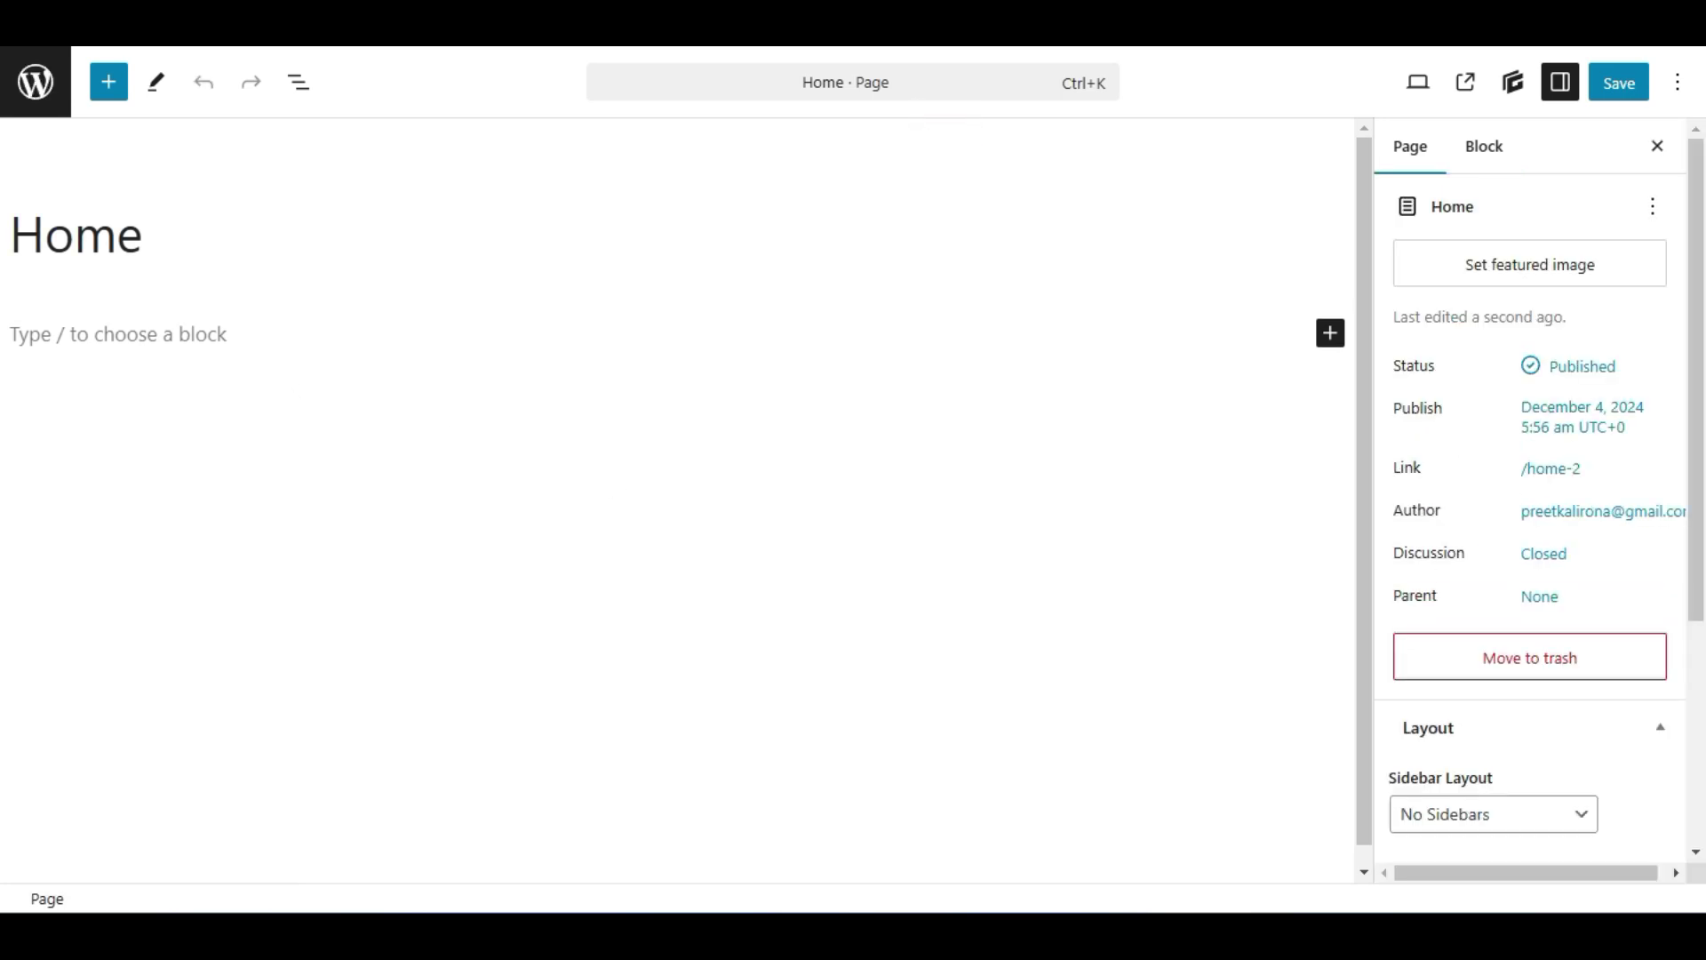
pyautogui.click(1513, 84)
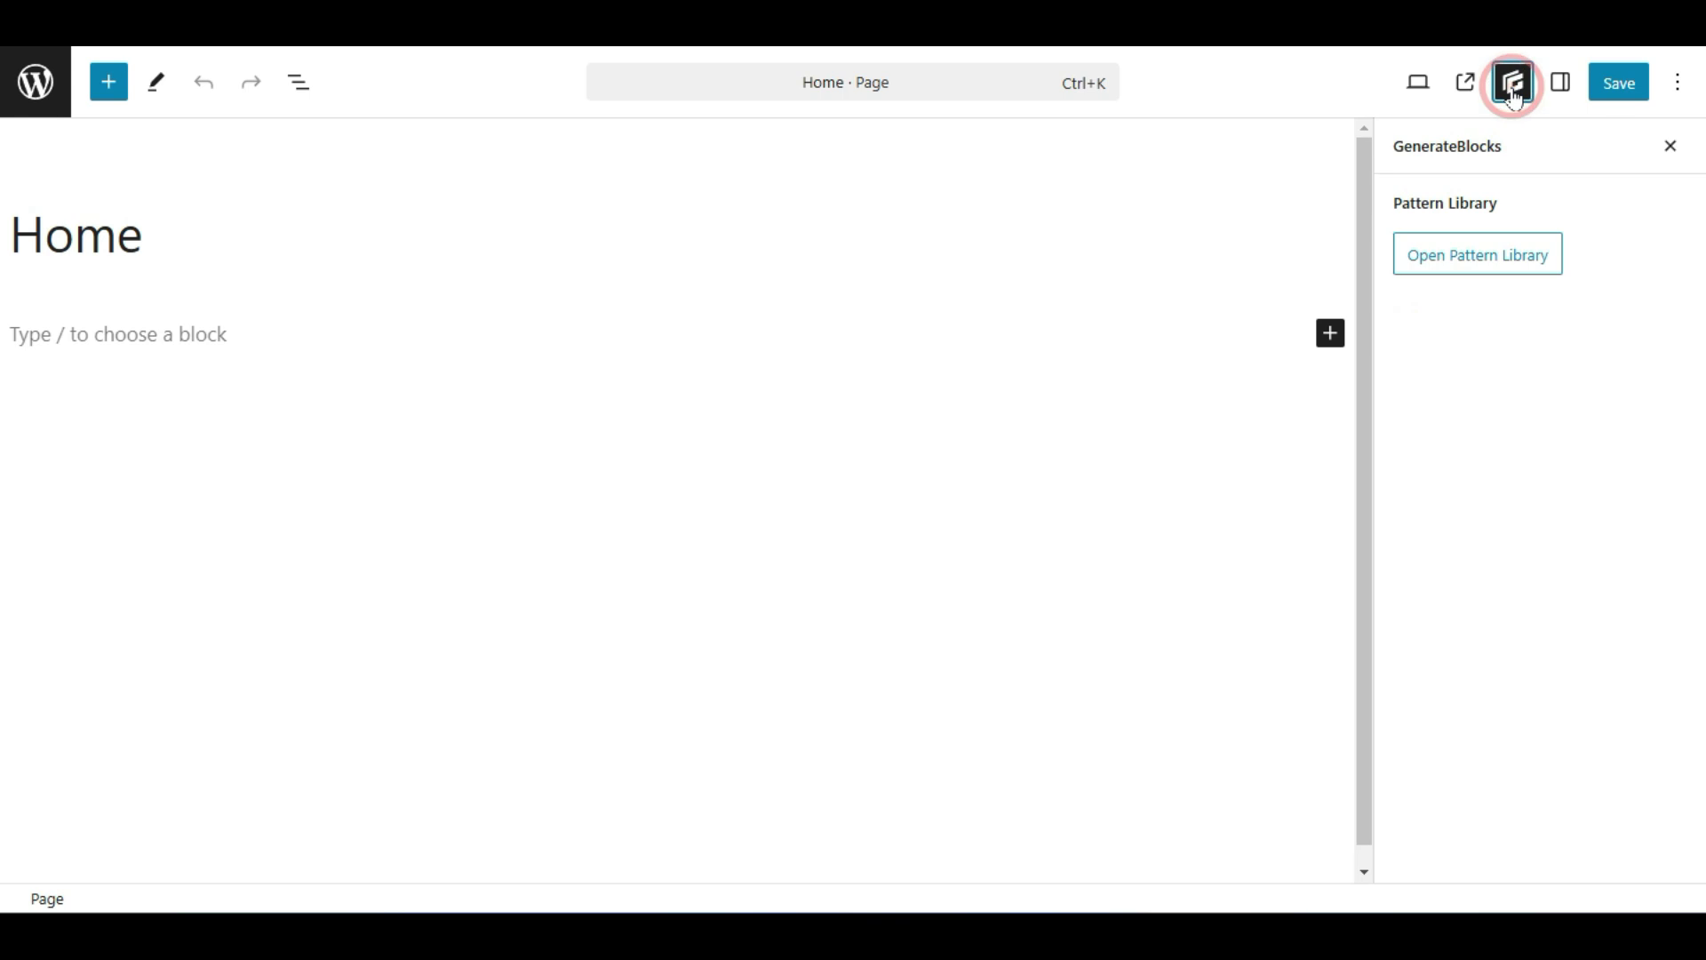
pyautogui.click(1463, 257)
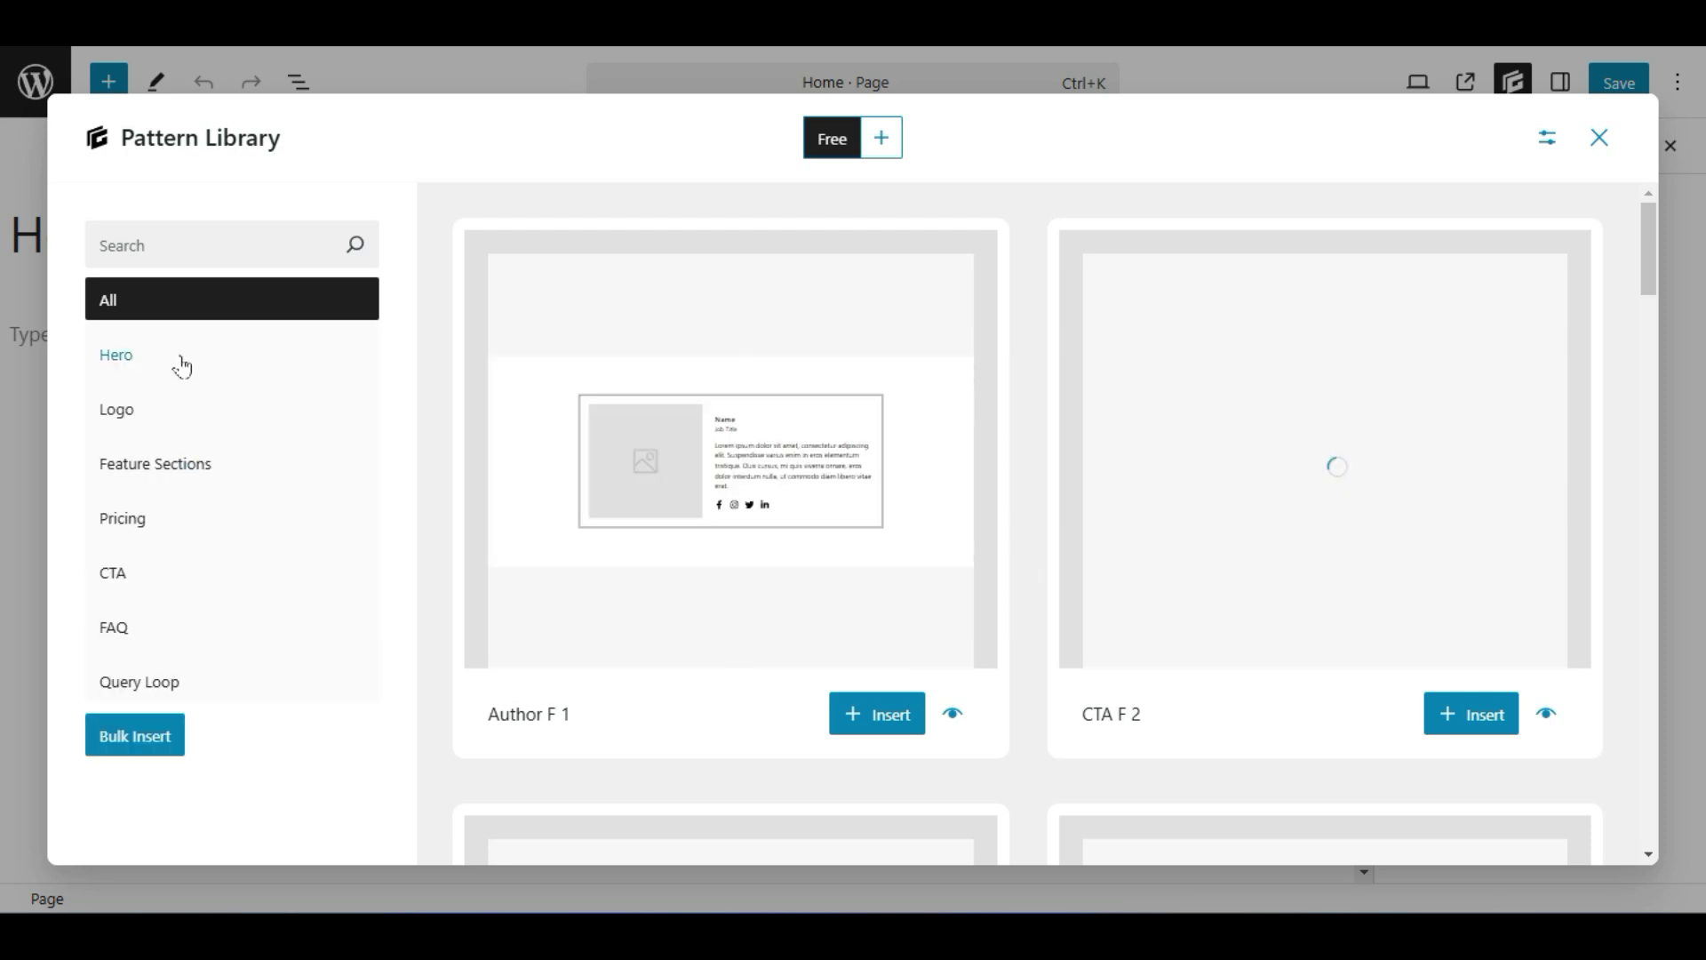
# Step: Find the free Feature F 16 pattern with the image beside the headline text, insert it into the Home page and save
pyautogui.scroll(-4, 1003, 547)
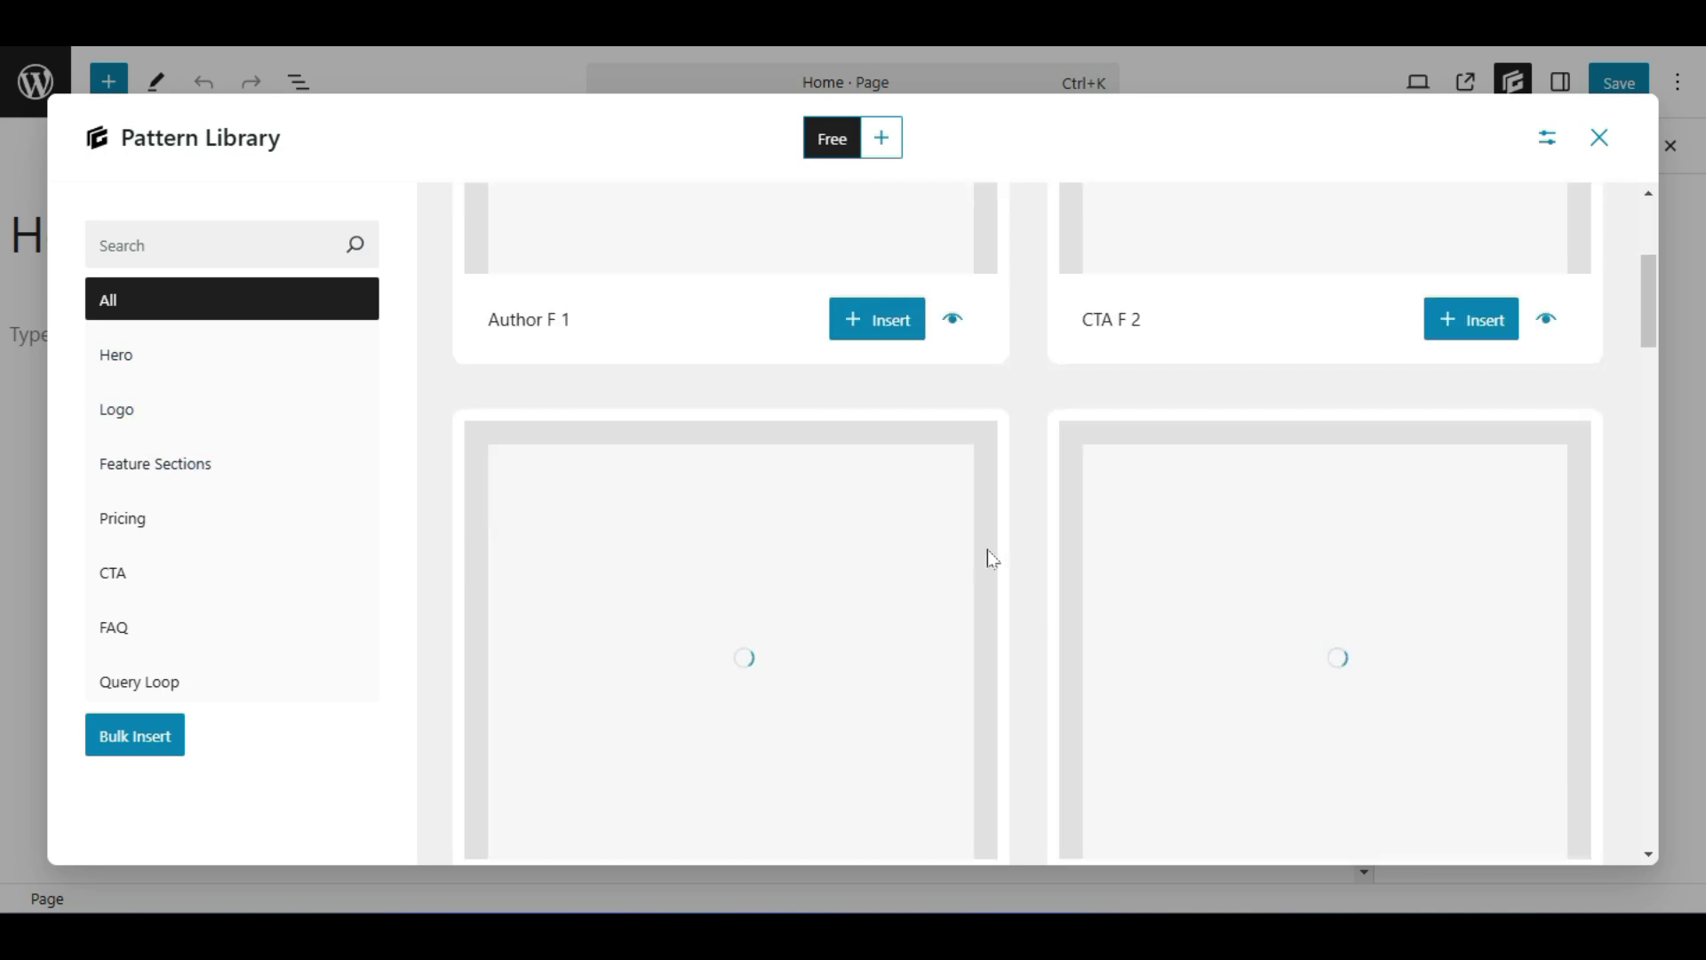
pyautogui.scroll(-3, 991, 556)
pyautogui.scroll(-3, 991, 553)
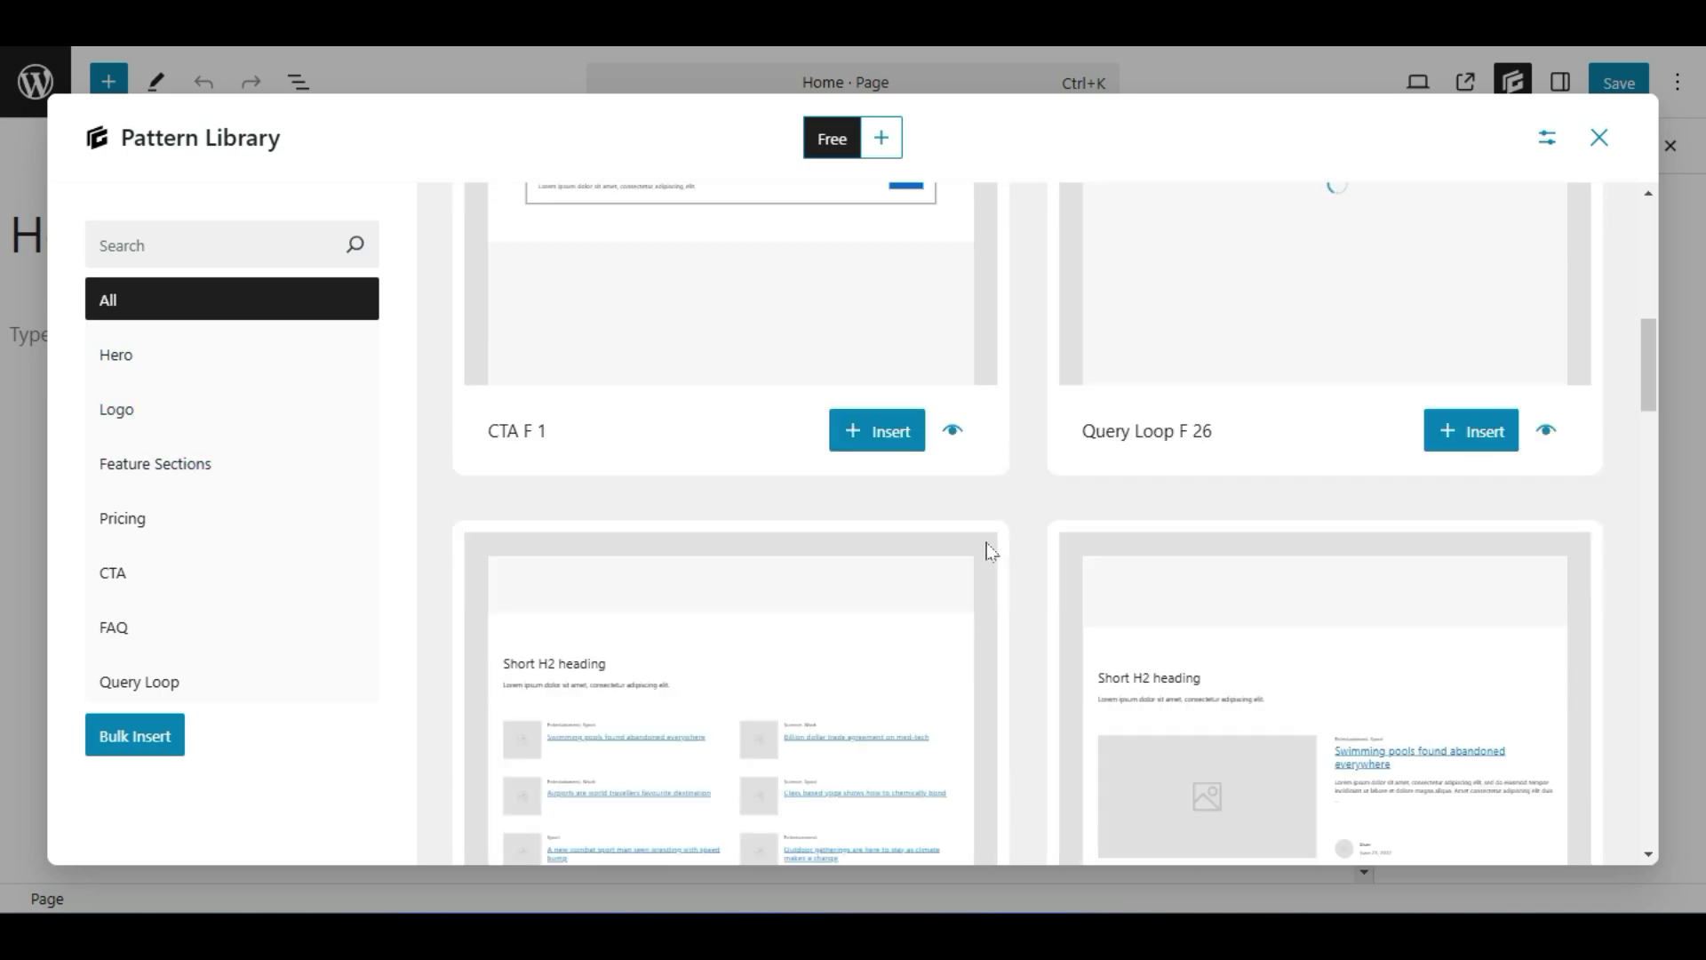
pyautogui.scroll(-5, 991, 551)
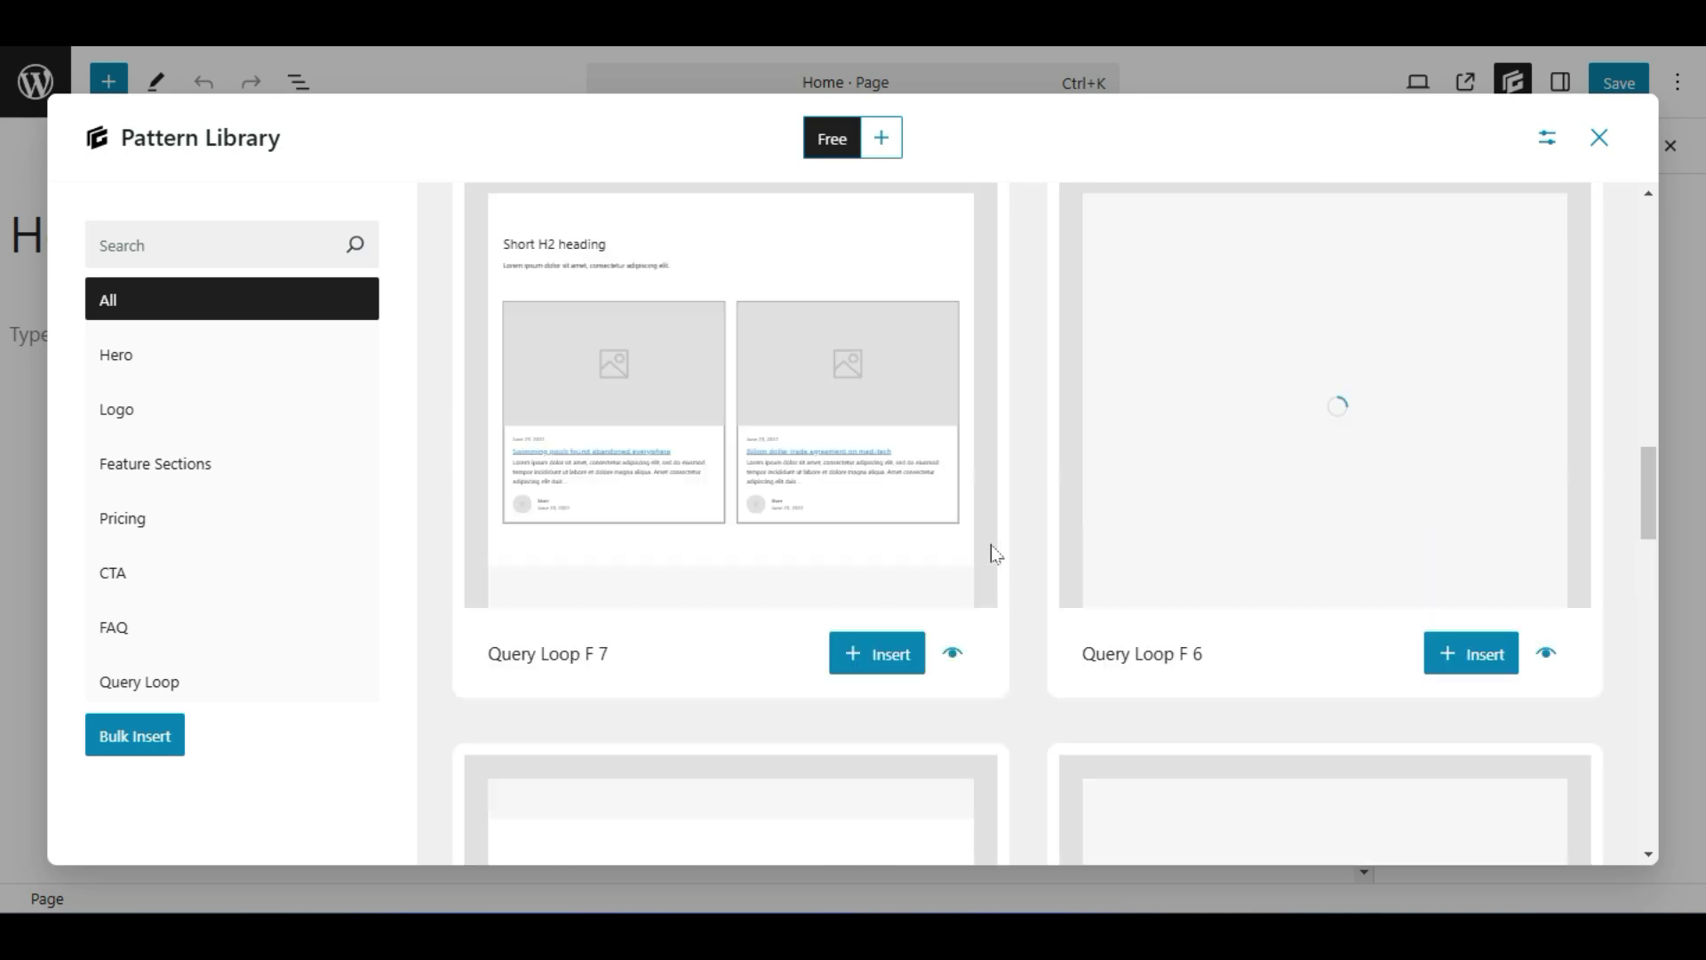
pyautogui.scroll(-15, 994, 551)
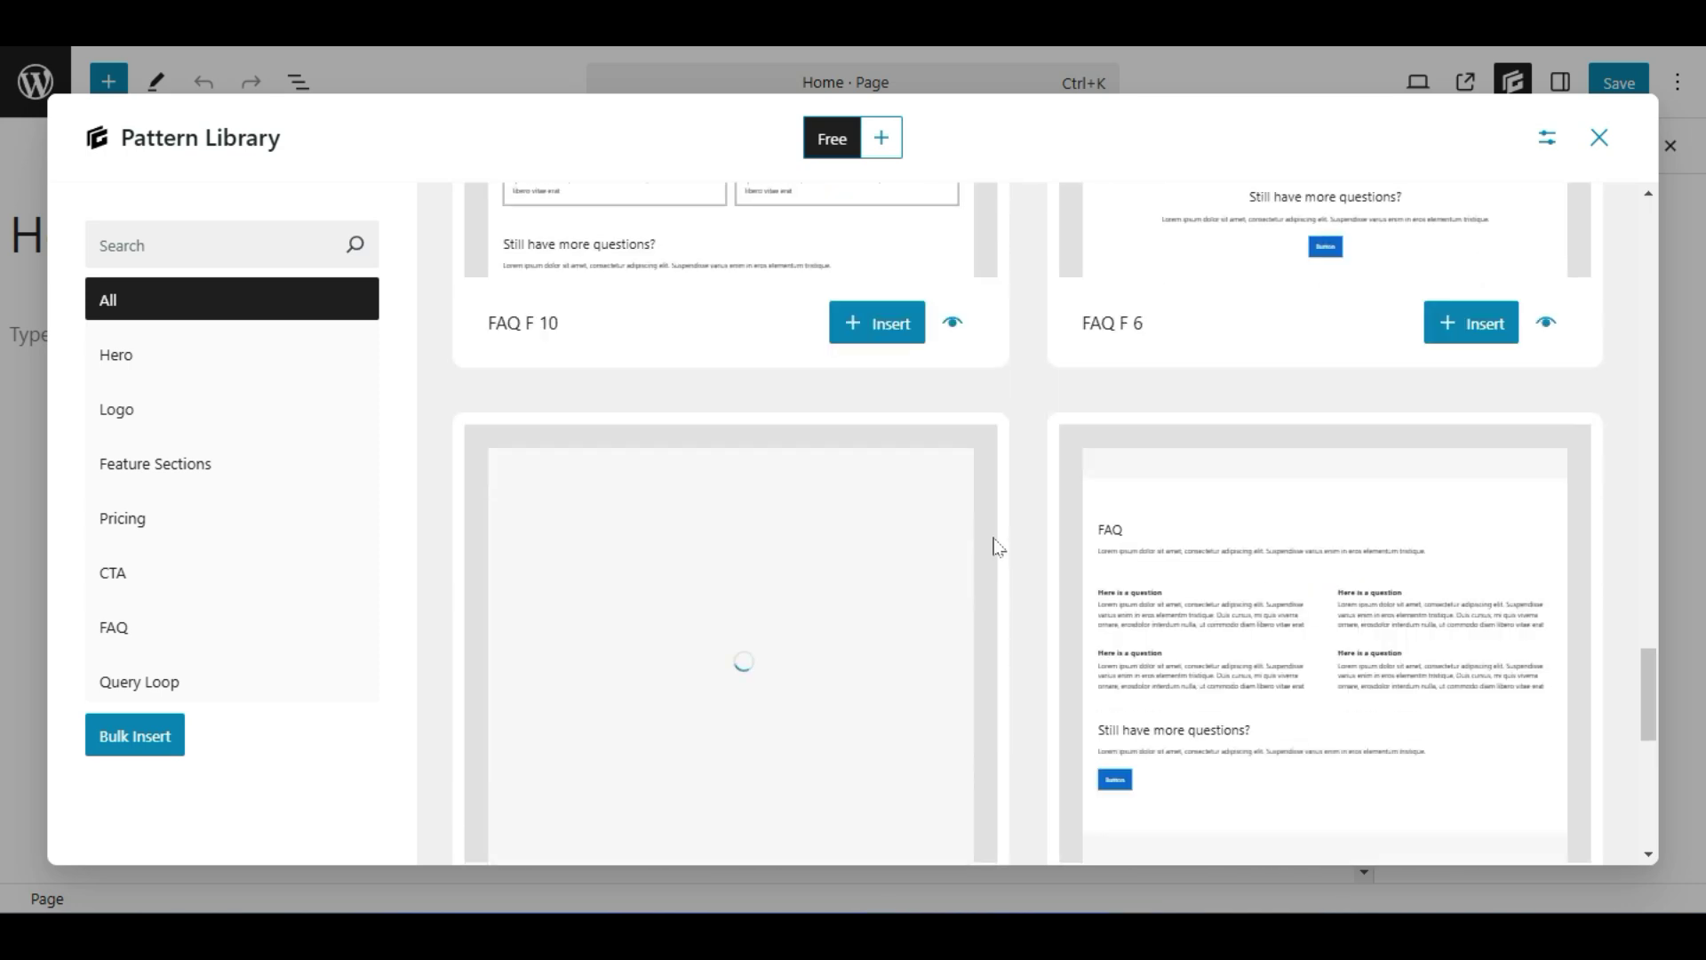
pyautogui.scroll(-10, 996, 546)
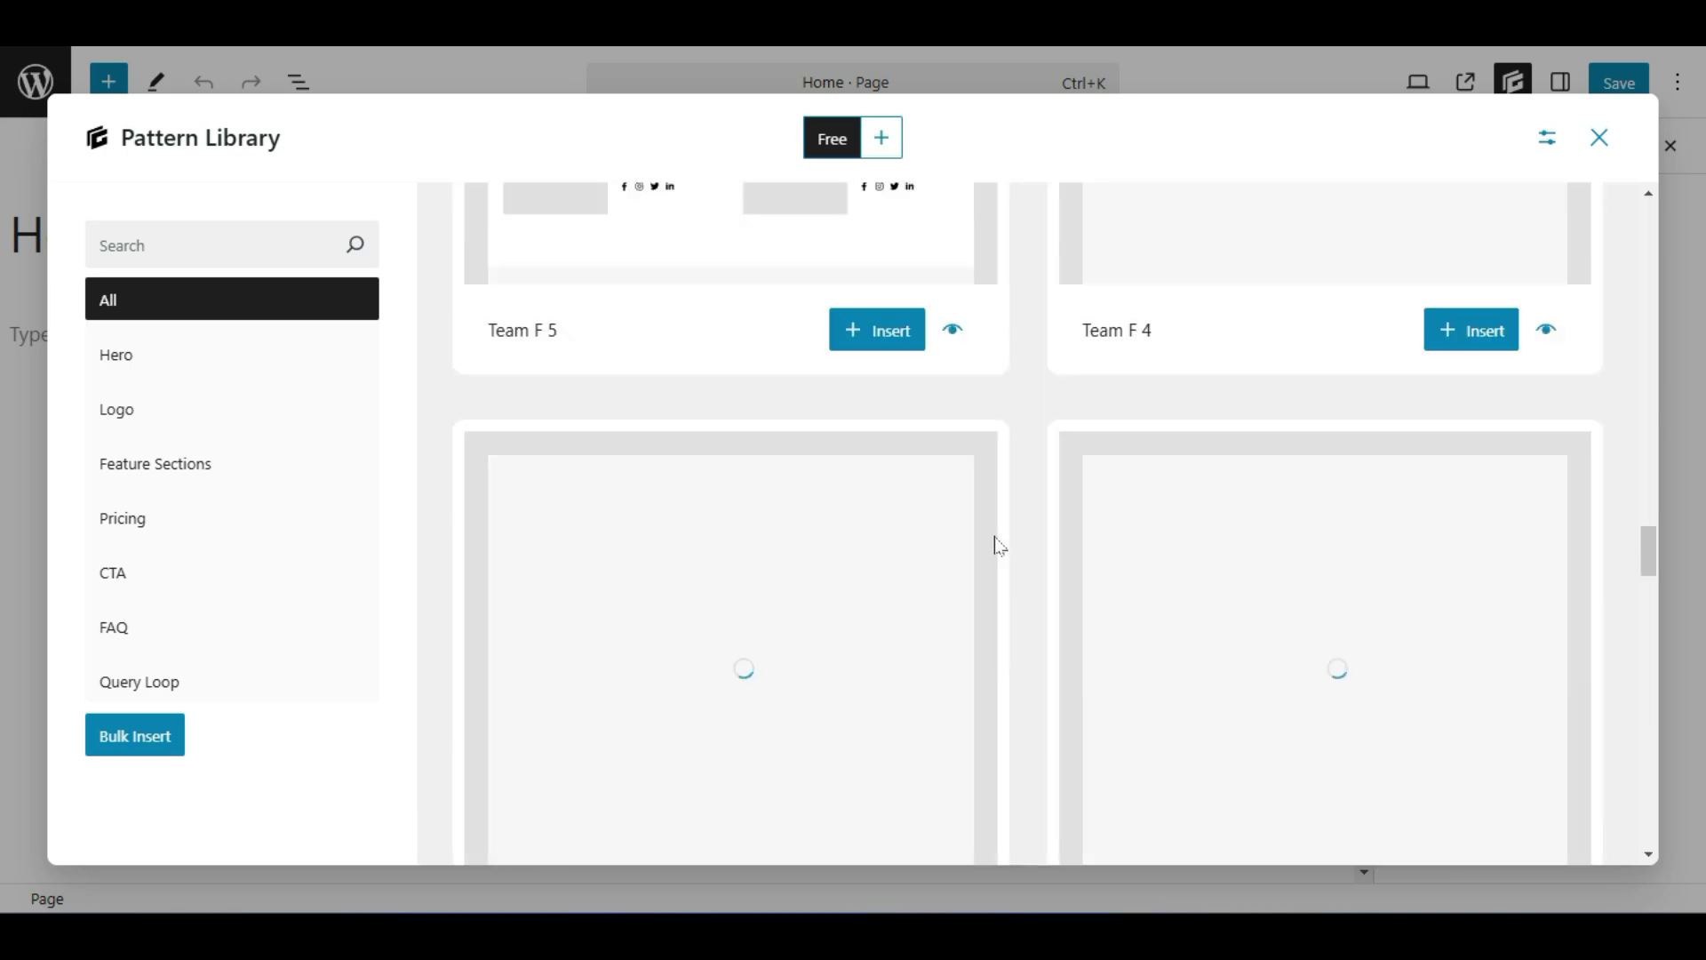
pyautogui.scroll(-3, 998, 546)
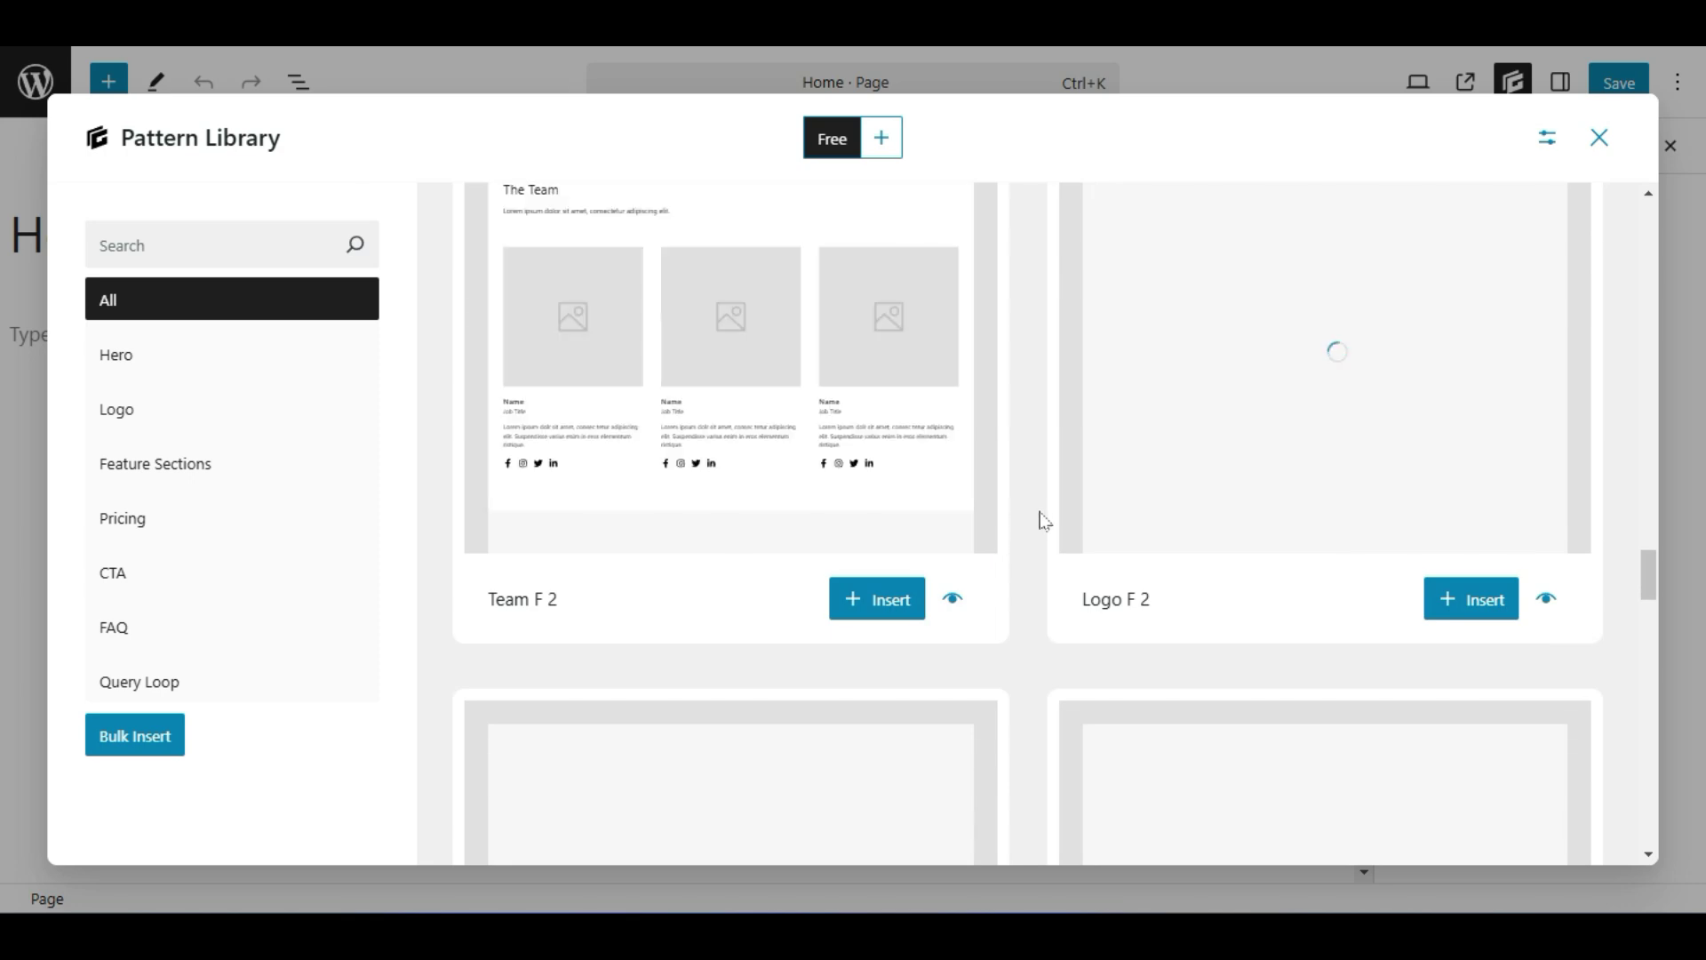
pyautogui.scroll(-4, 1026, 524)
pyautogui.scroll(-1, 1030, 530)
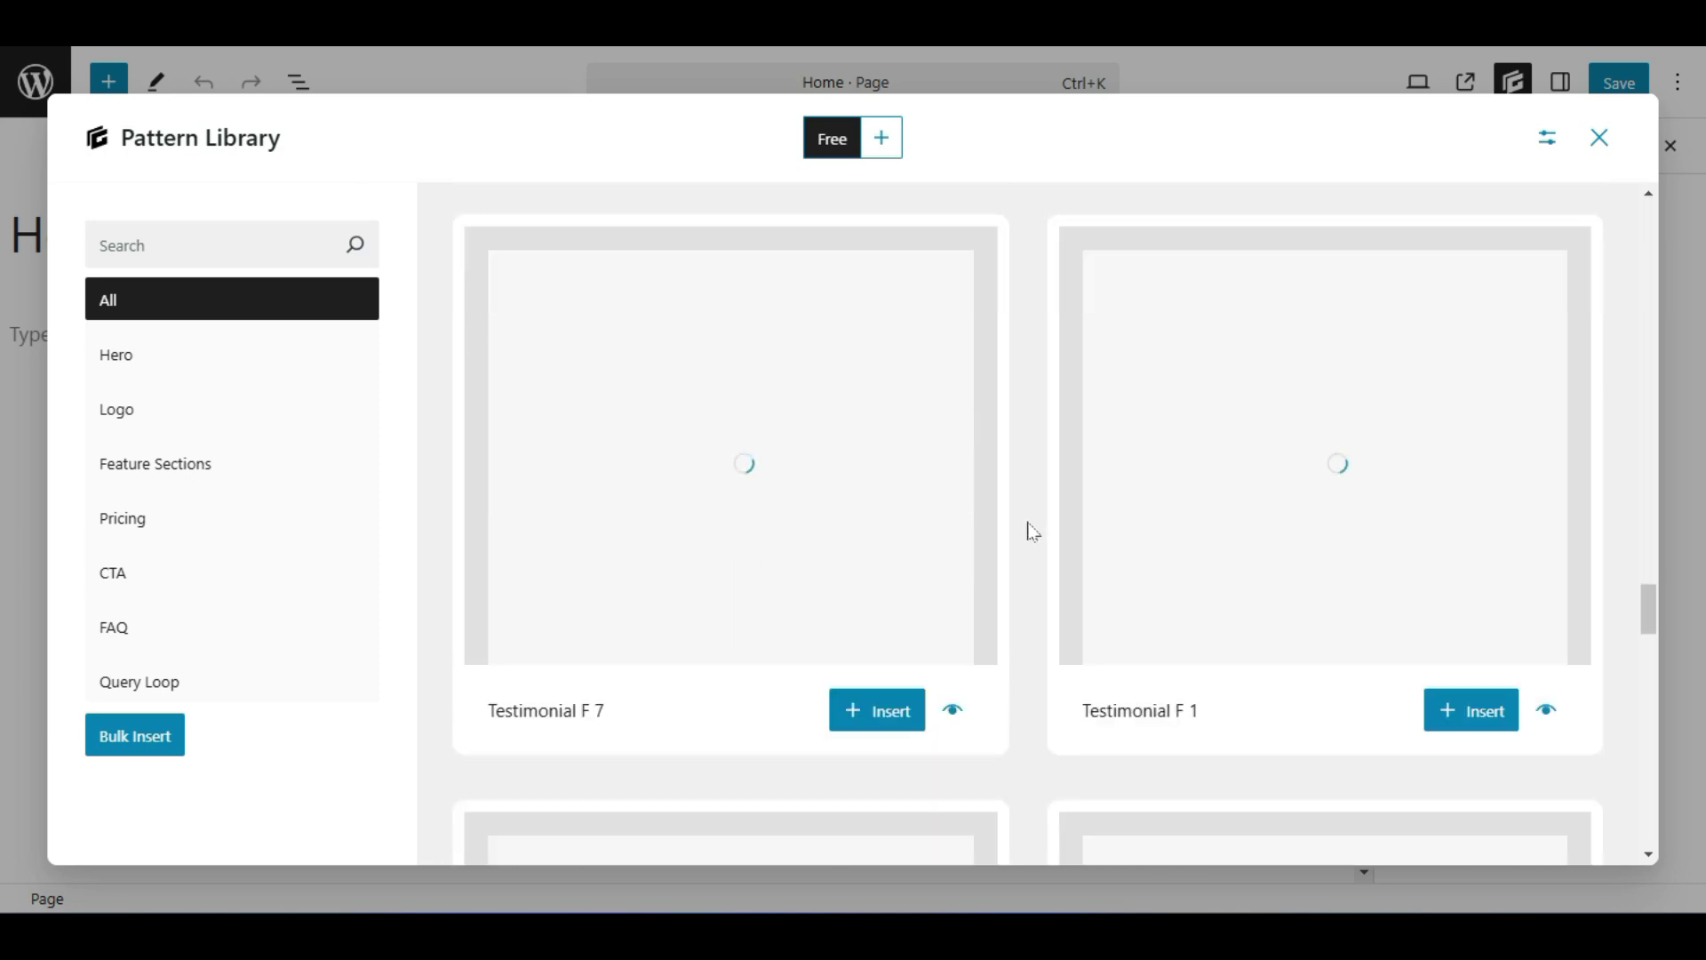
pyautogui.scroll(-3, 1032, 531)
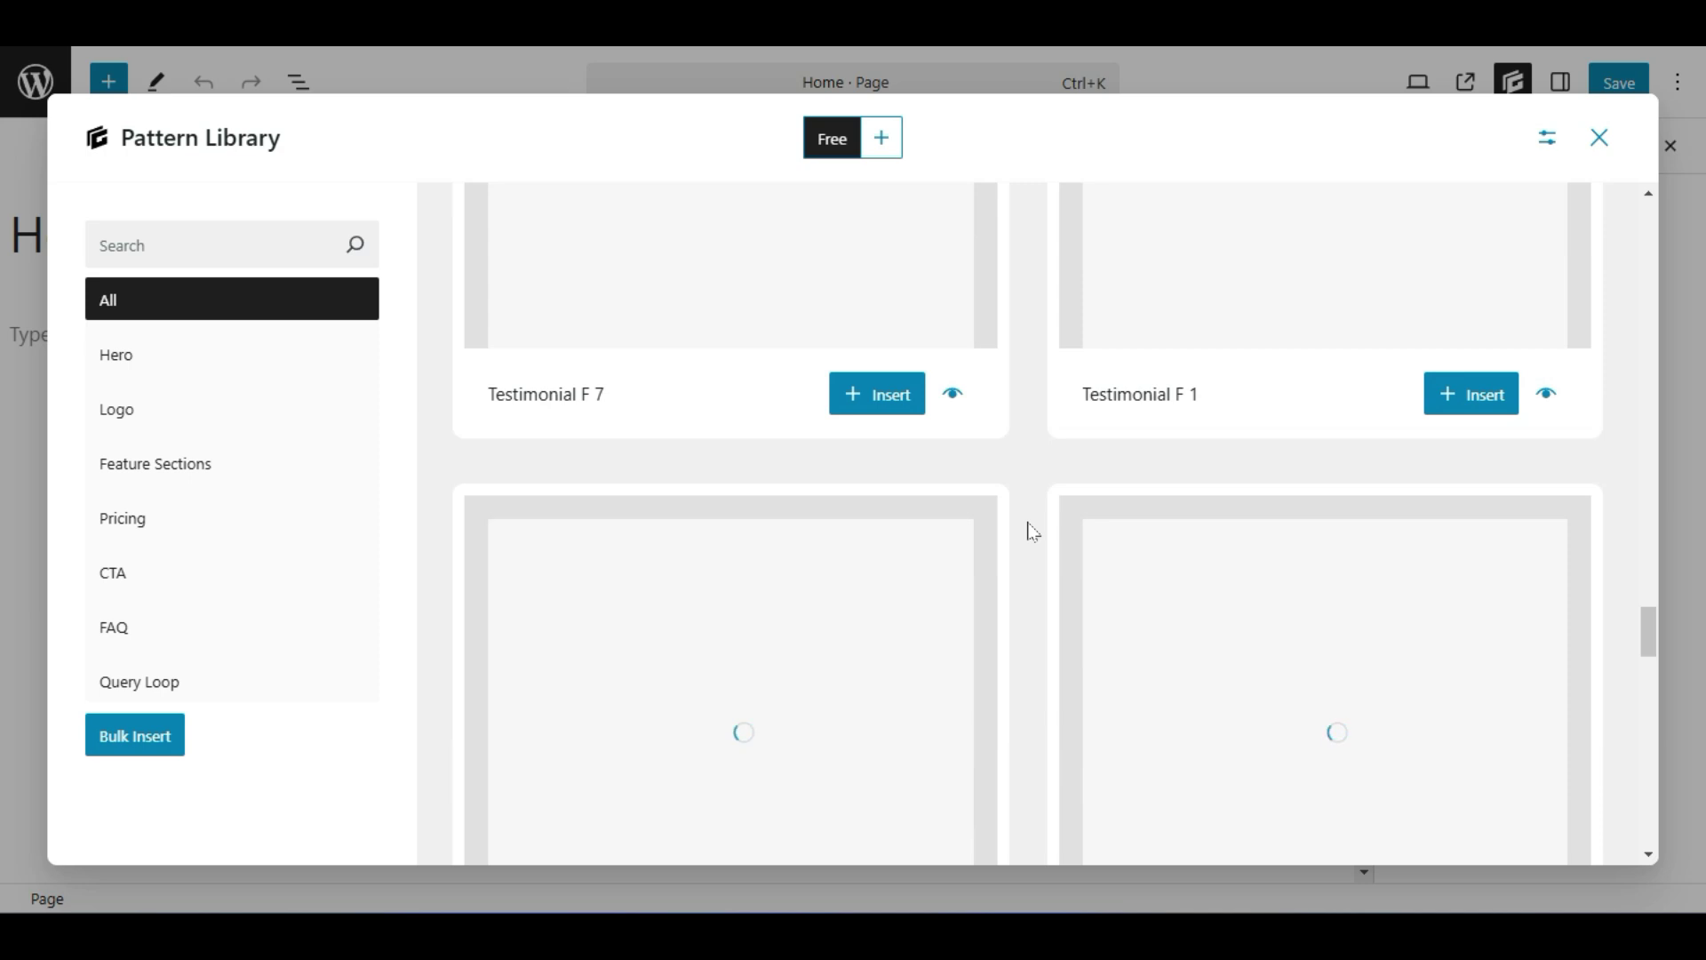
pyautogui.scroll(-3, 1033, 531)
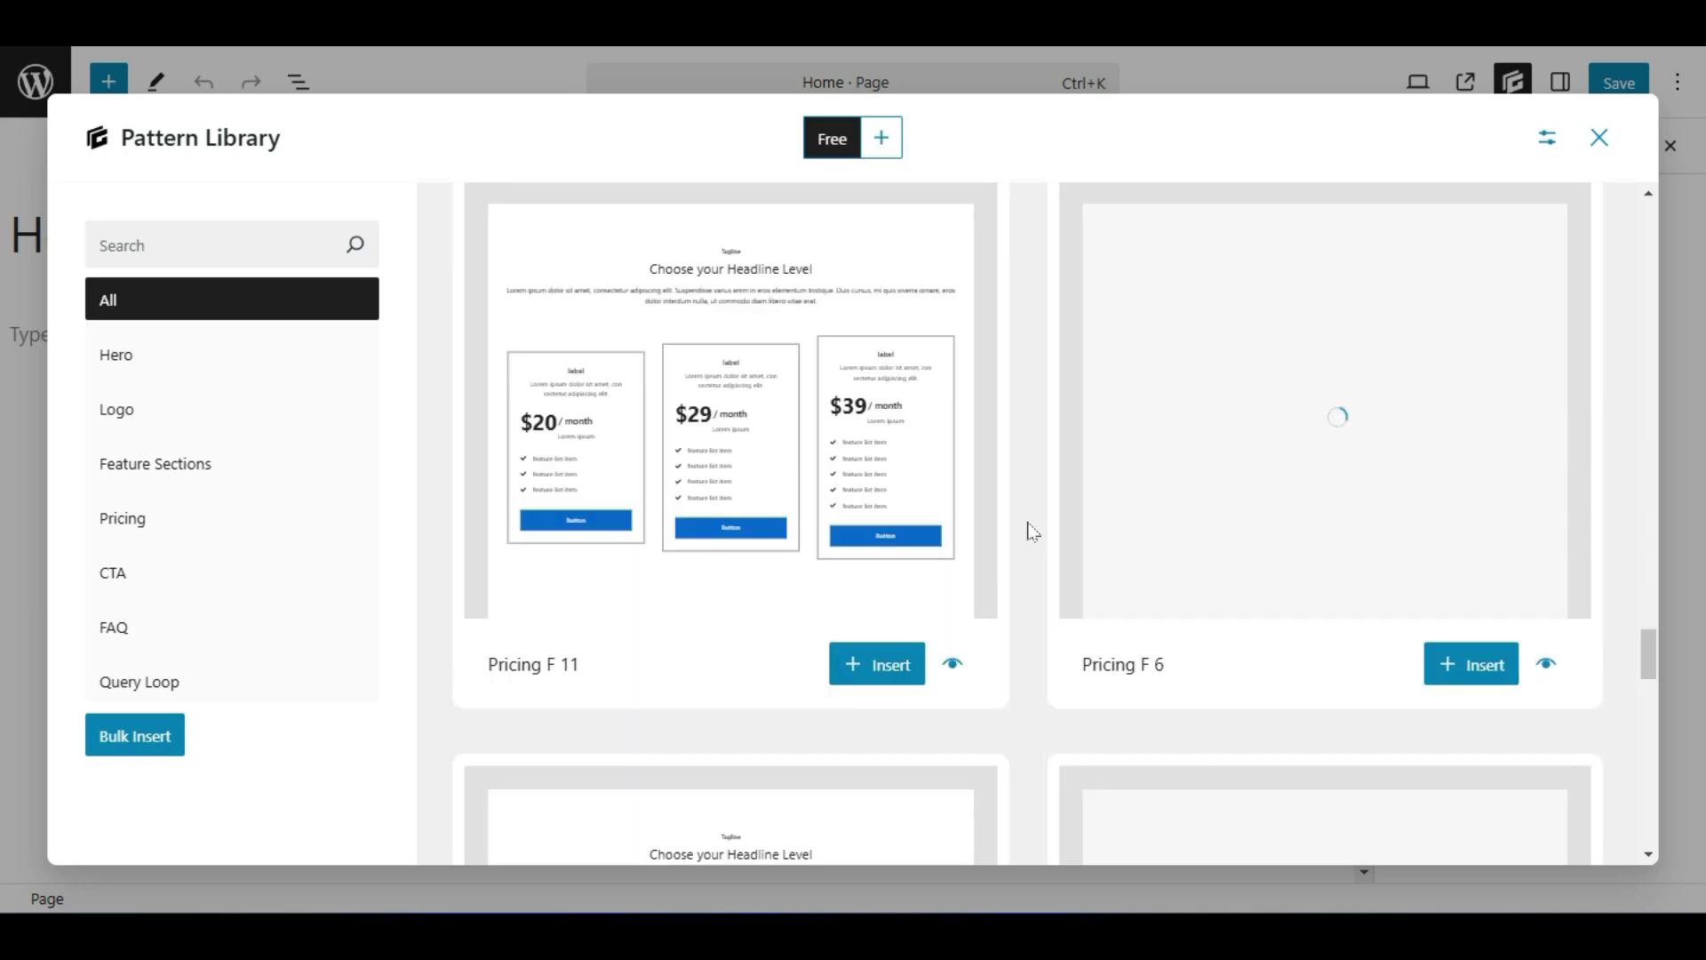
pyautogui.scroll(-4, 1033, 531)
pyautogui.scroll(-15, 1033, 531)
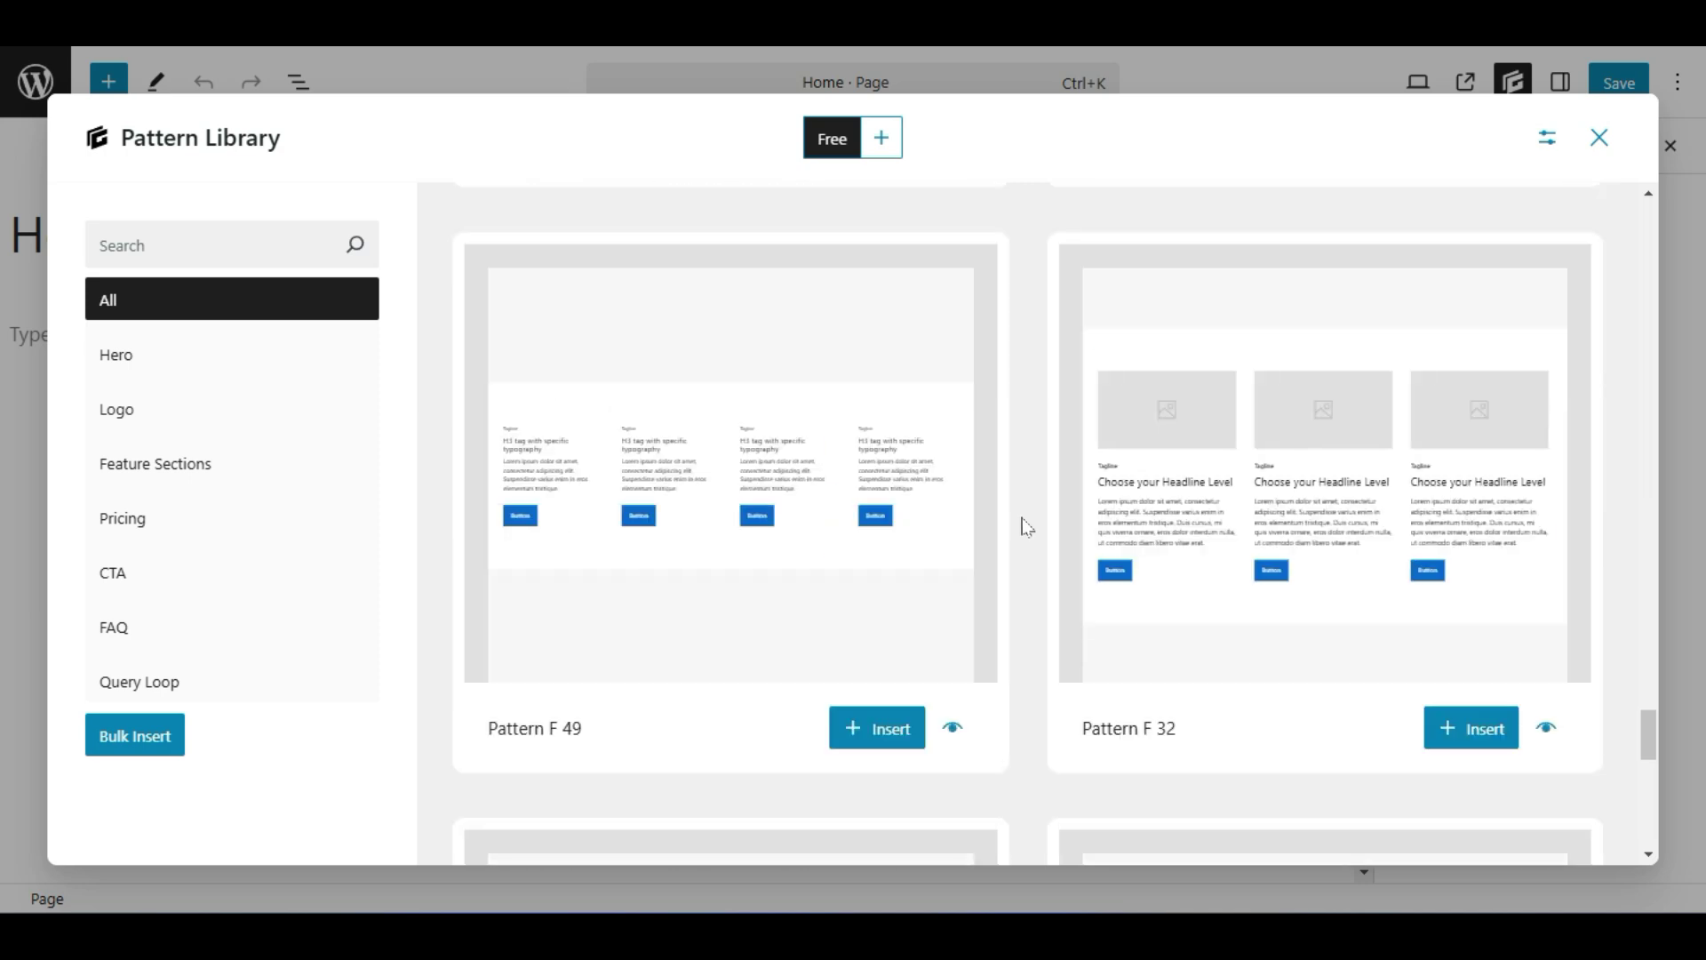
pyautogui.scroll(-20, 1028, 527)
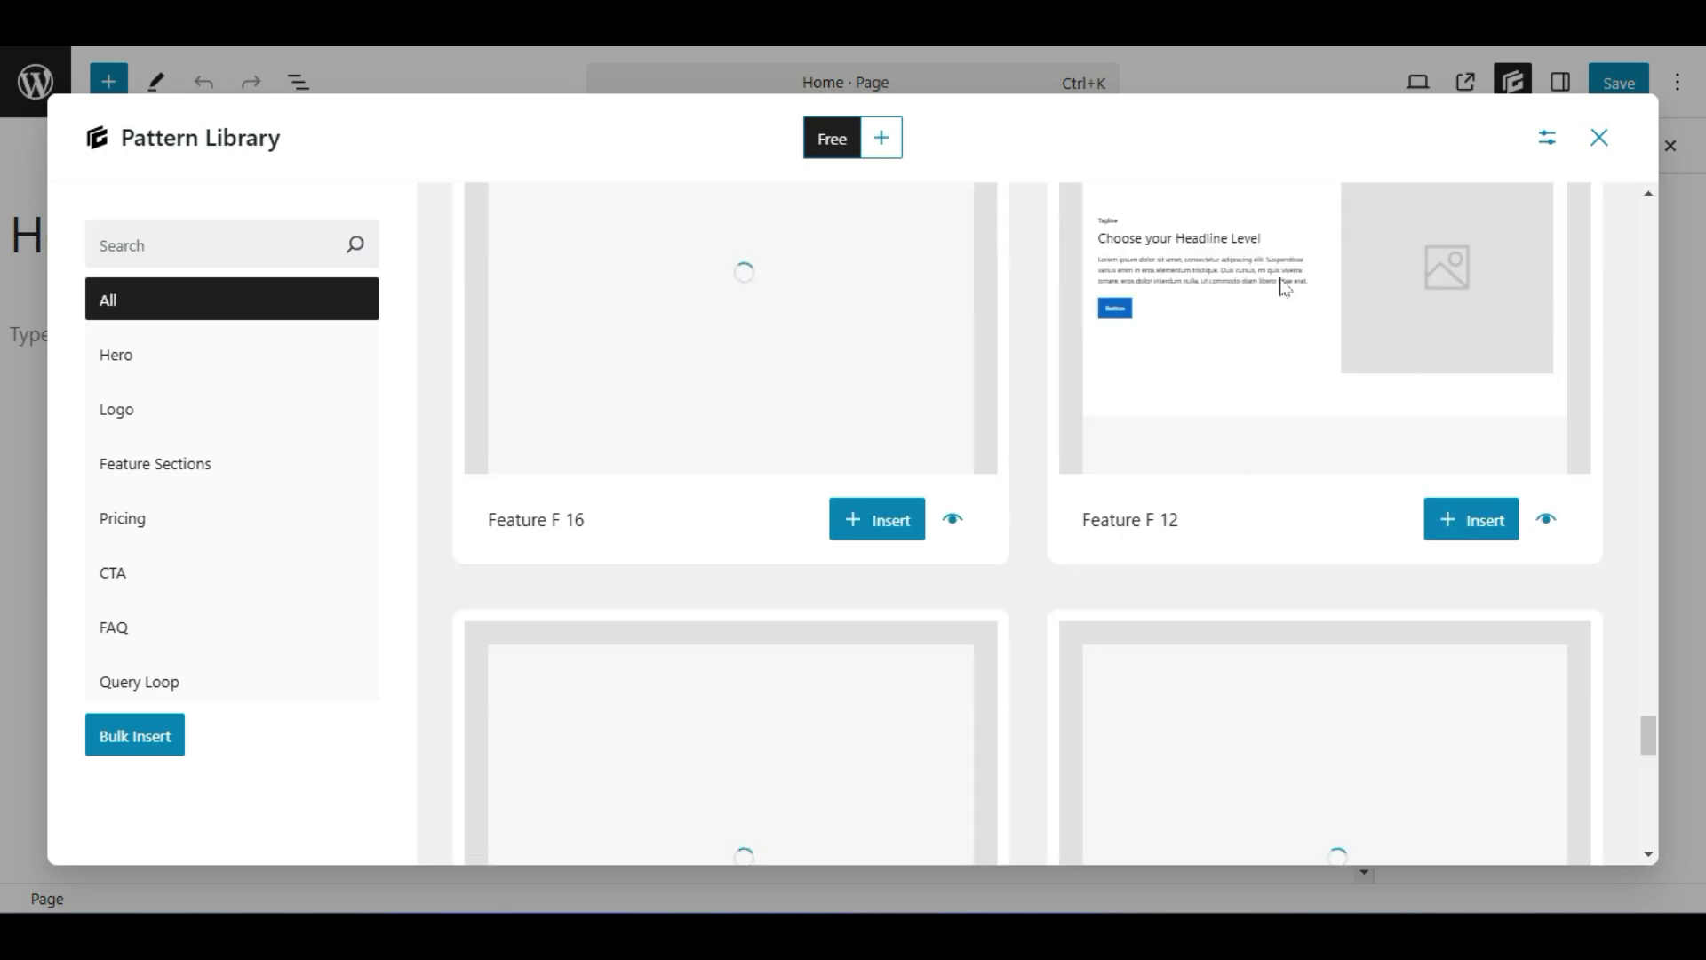
pyautogui.scroll(1, 915, 563)
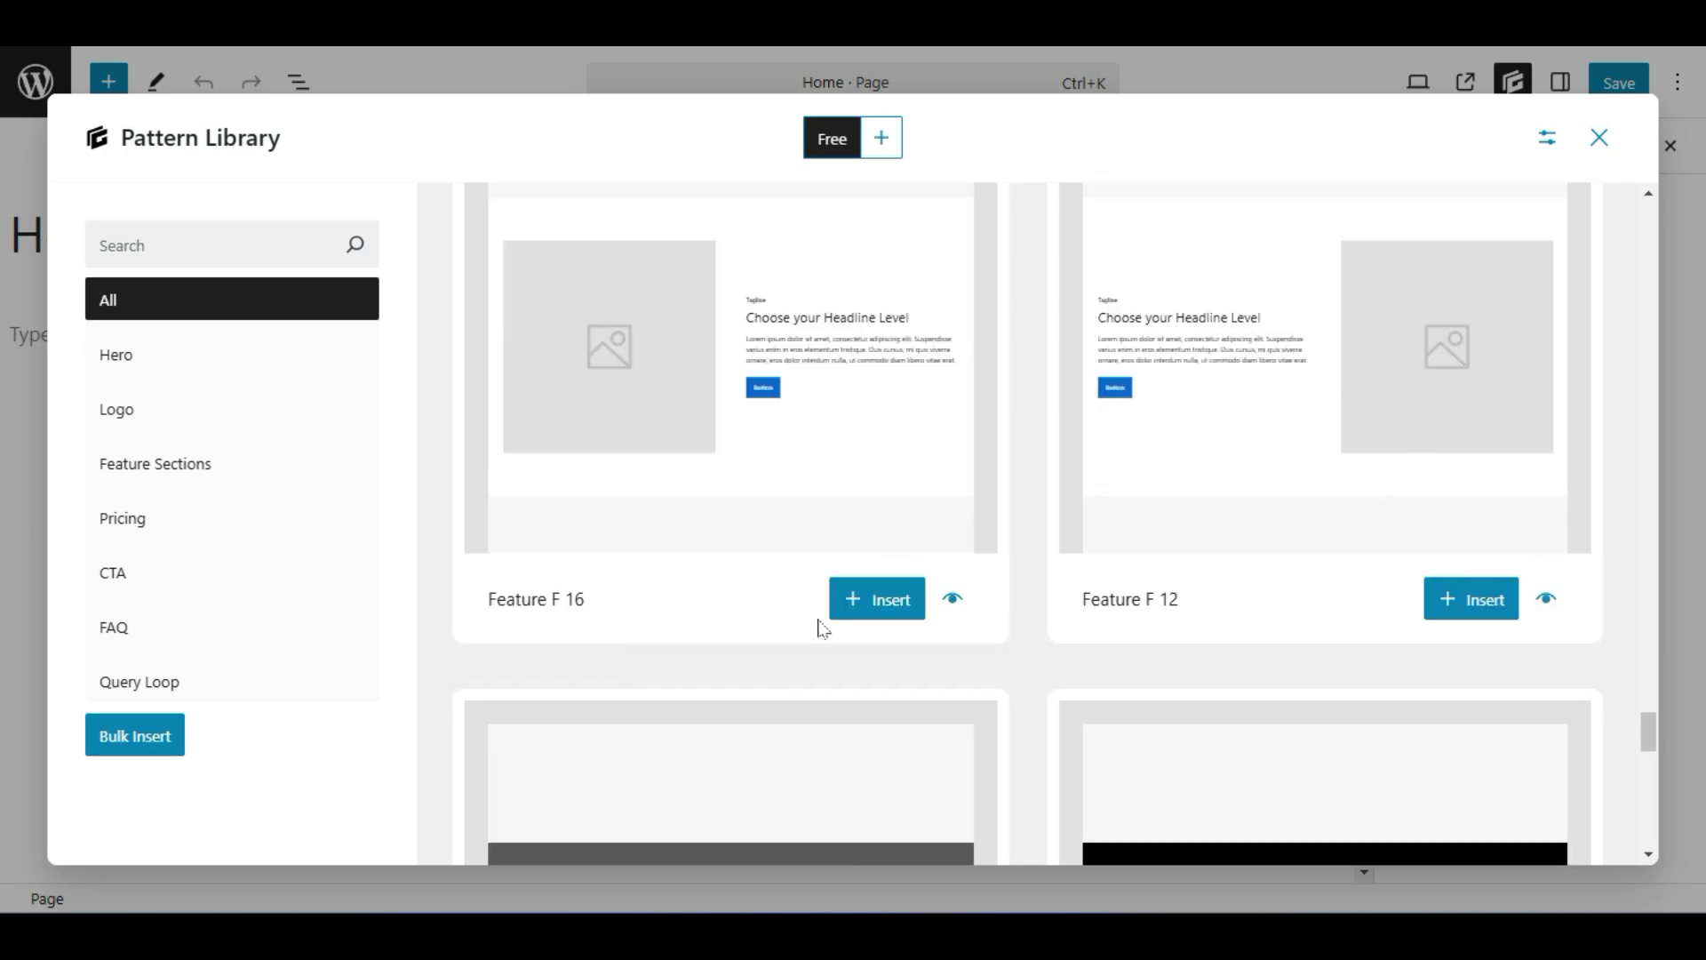
pyautogui.click(894, 613)
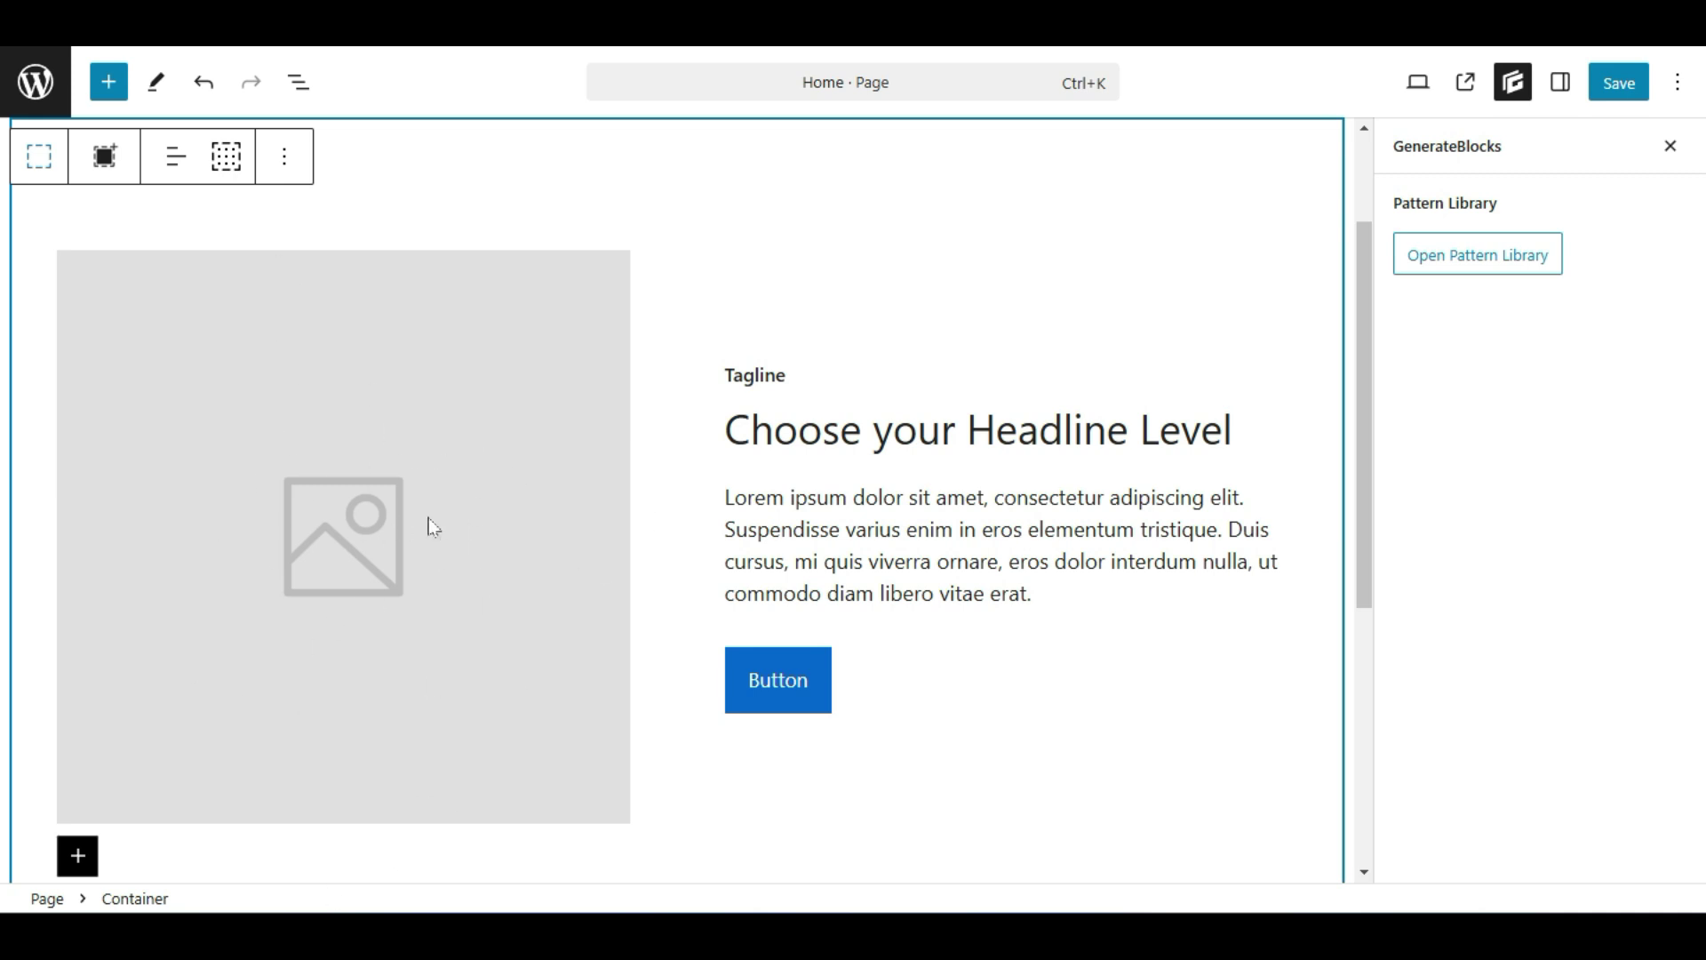
pyautogui.click(1620, 82)
# Step: Replace the placeholder paragraph below the headline with "welcome to my website"
pyautogui.doubleClick(875, 531)
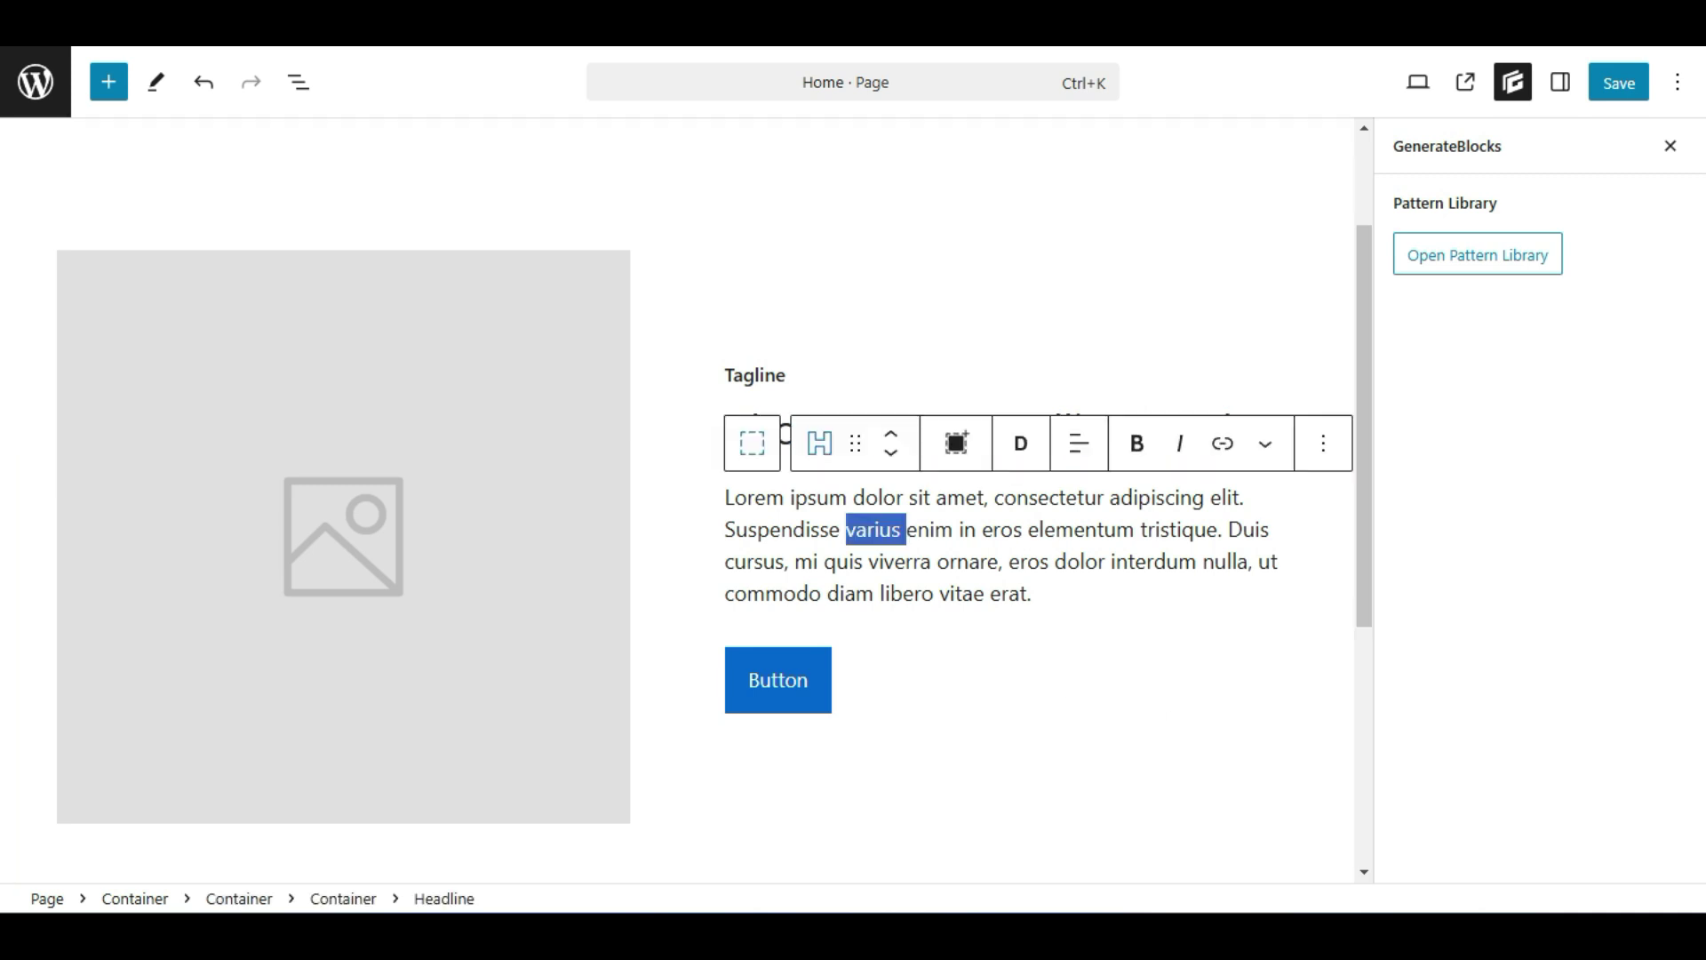
pyautogui.tripleClick(1081, 562)
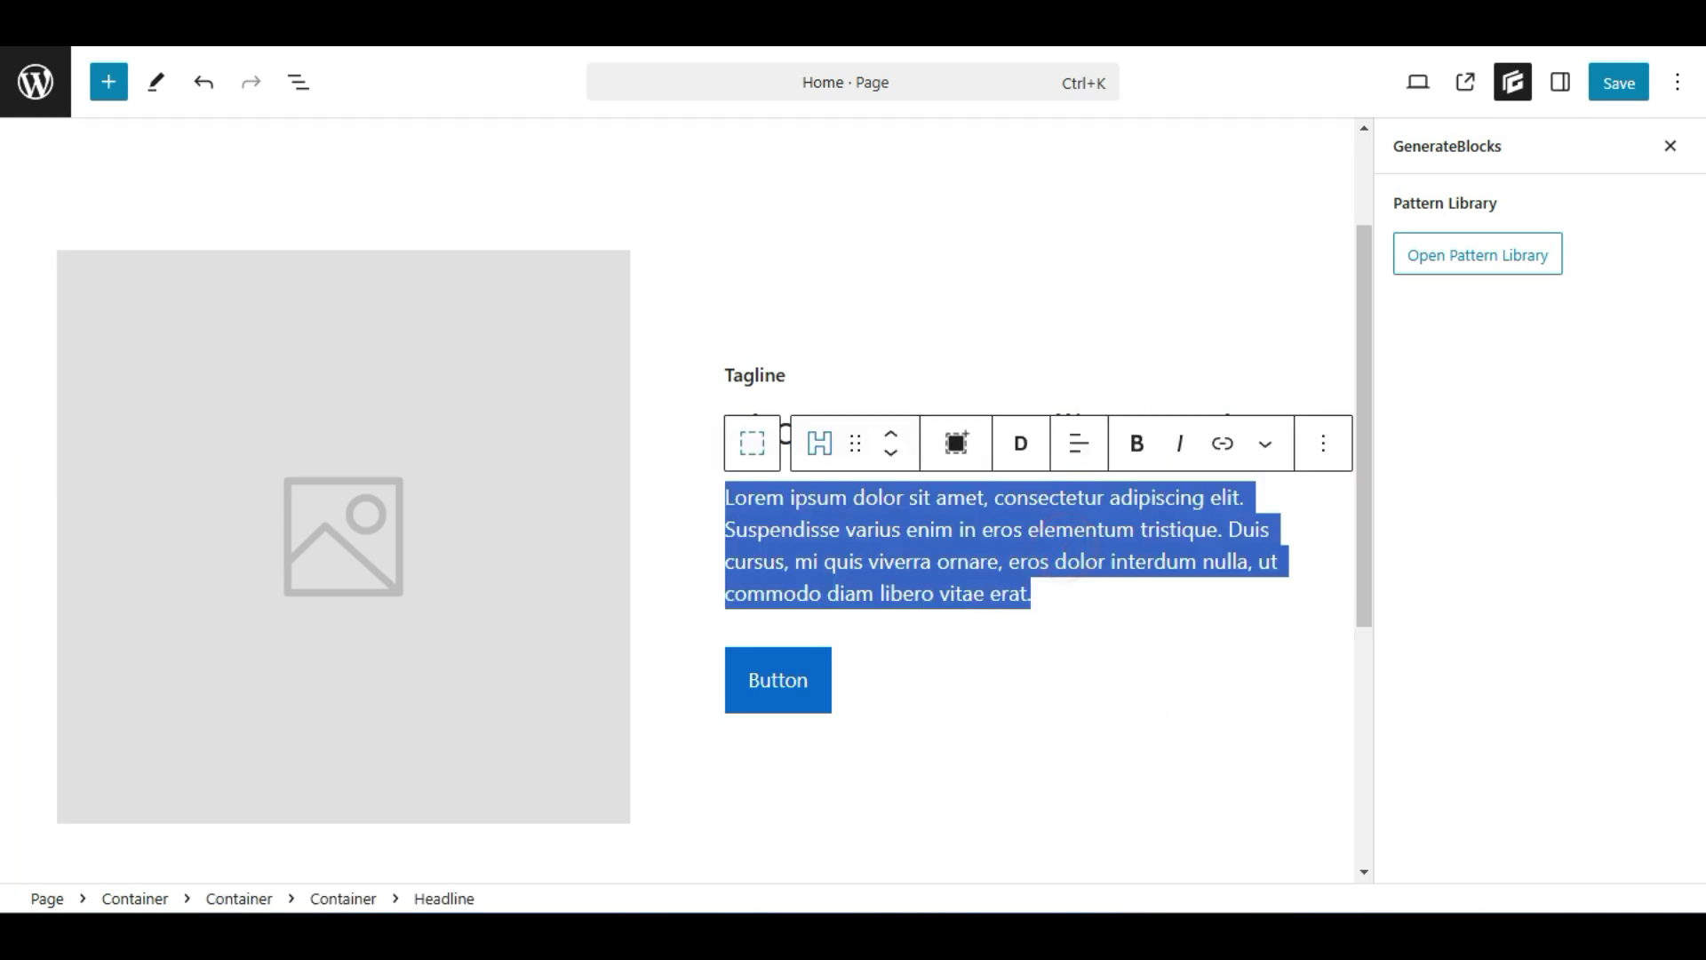
pyautogui.click(1065, 546)
pyautogui.tripleClick(1130, 535)
pyautogui.write('wel')
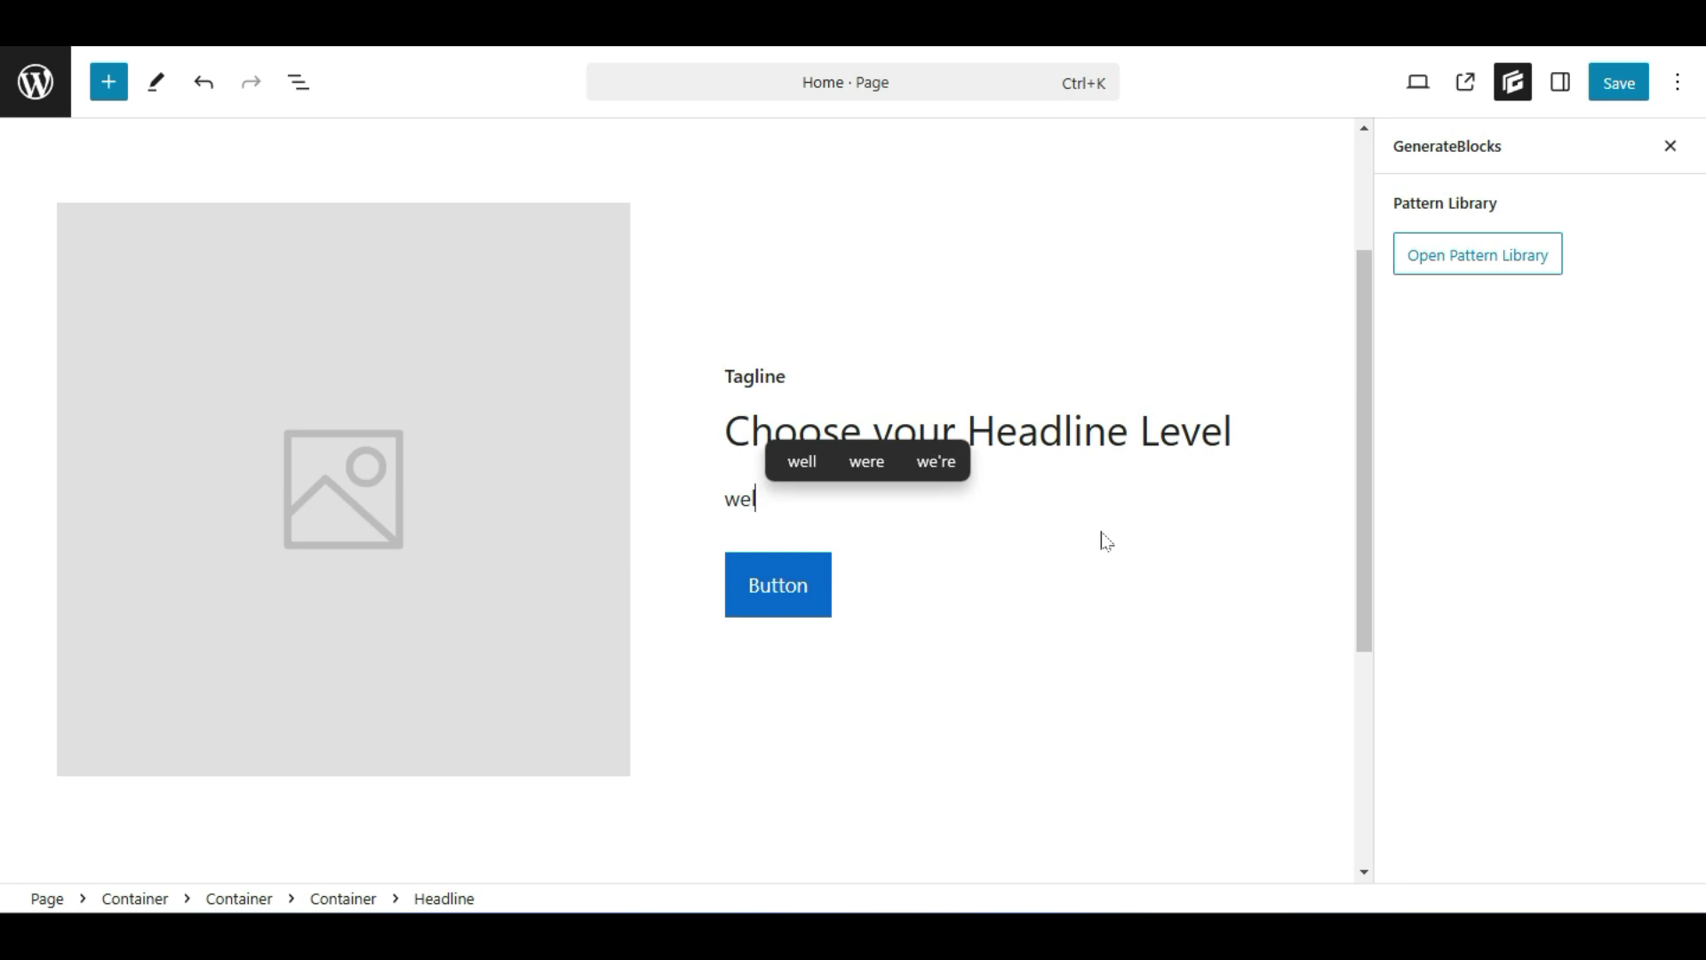
pyautogui.write('come to my ')
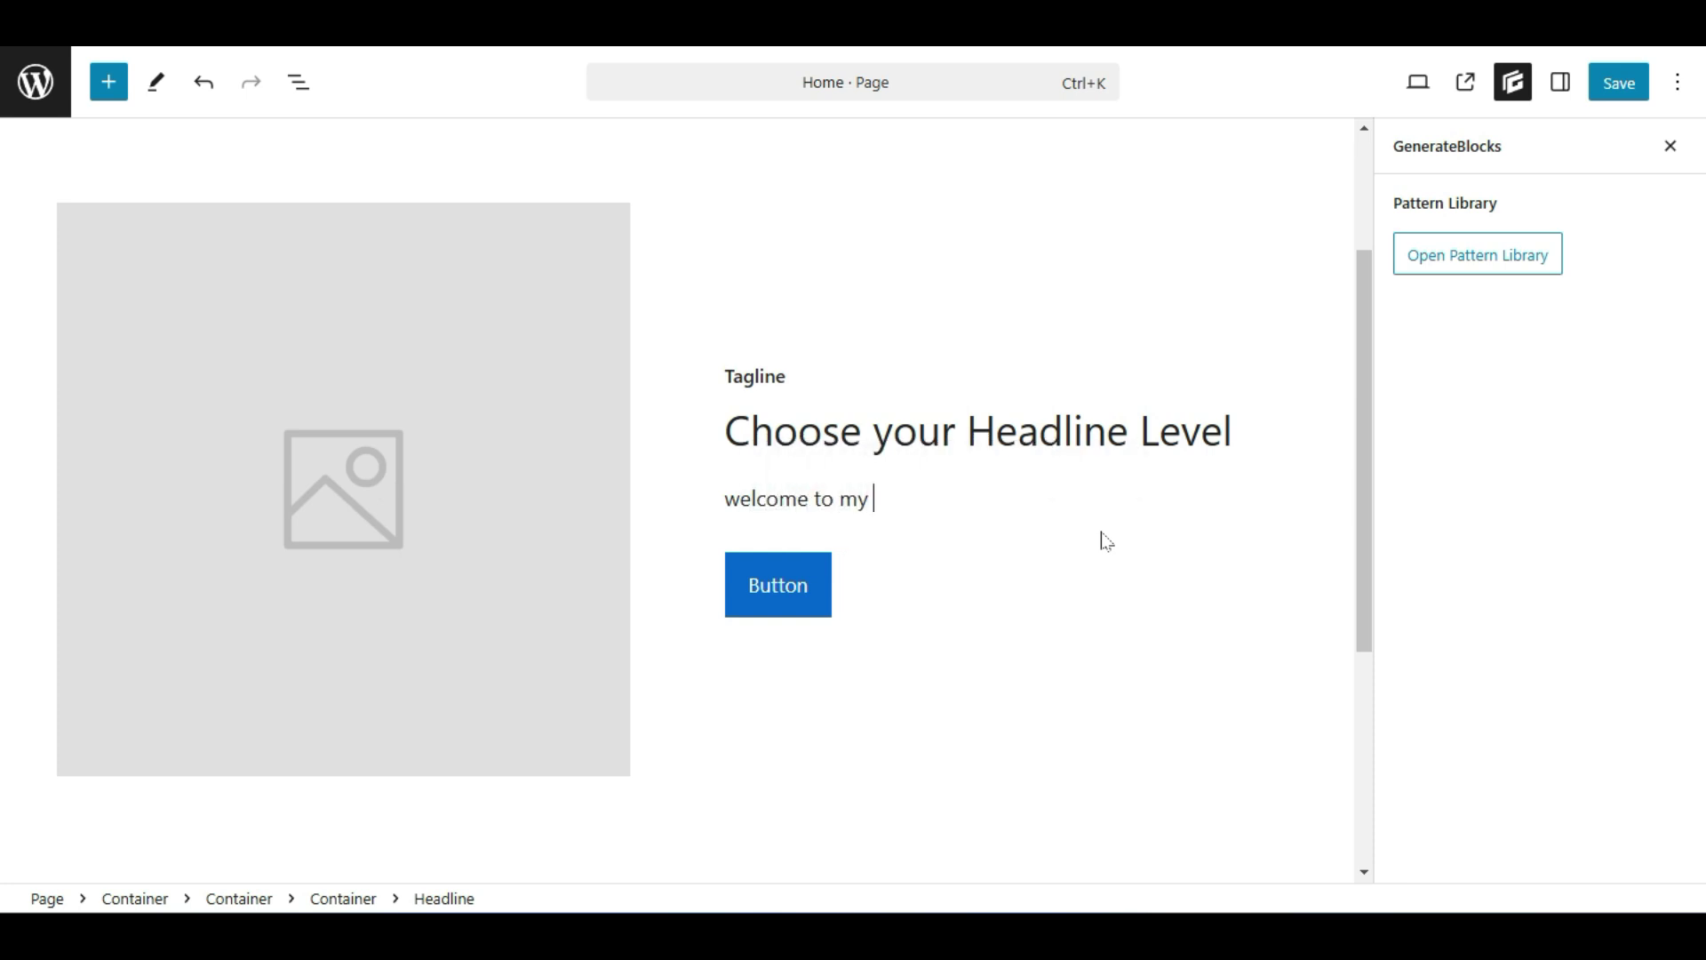
pyautogui.write('website')
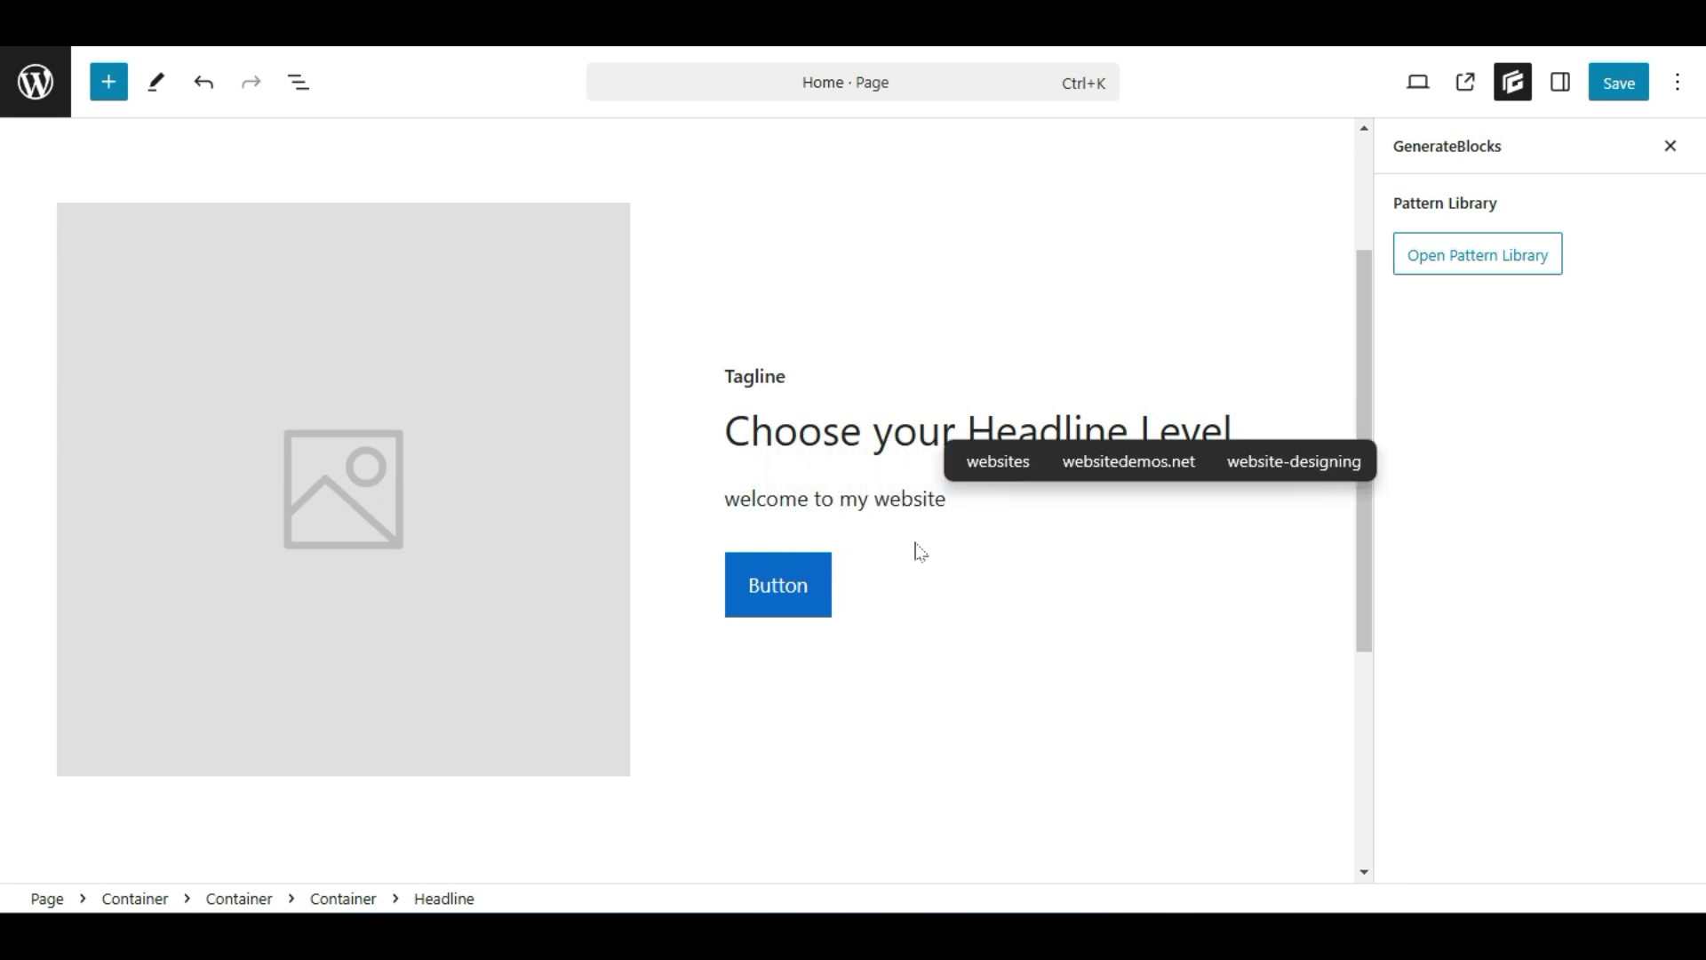
# Step: Clear the placeholder text "Choose your Headline Level" from the H2 headline
pyautogui.click(893, 412)
pyautogui.tripleClick(955, 396)
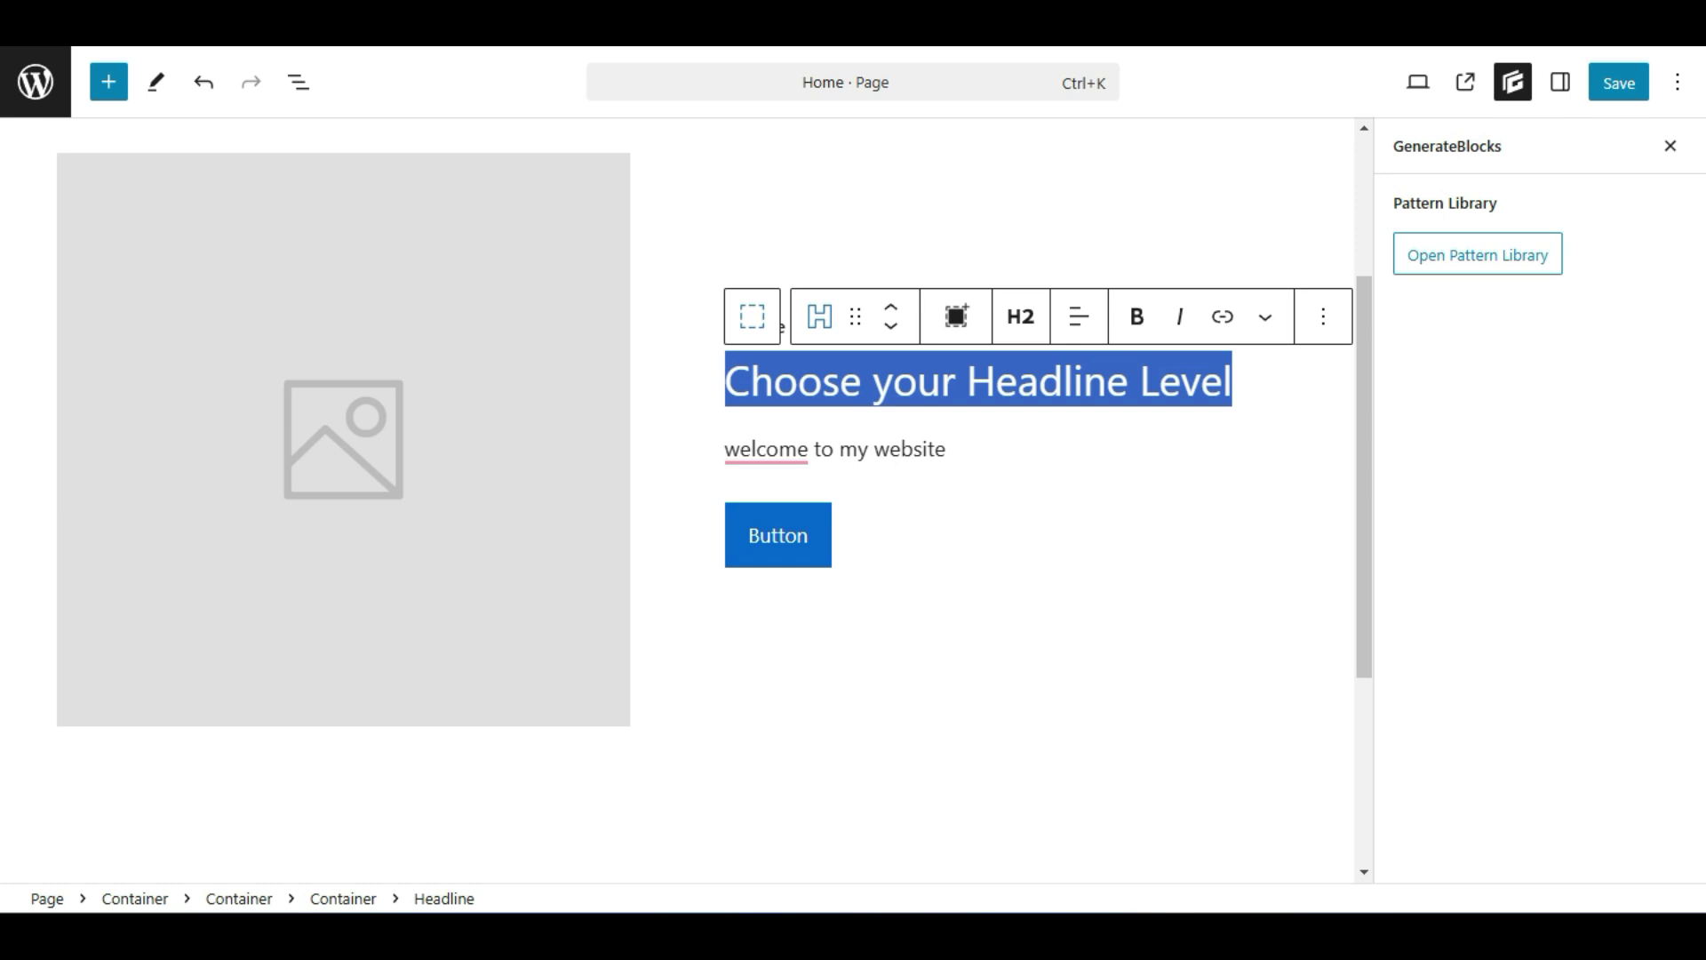
pyautogui.scroll(2, 975, 495)
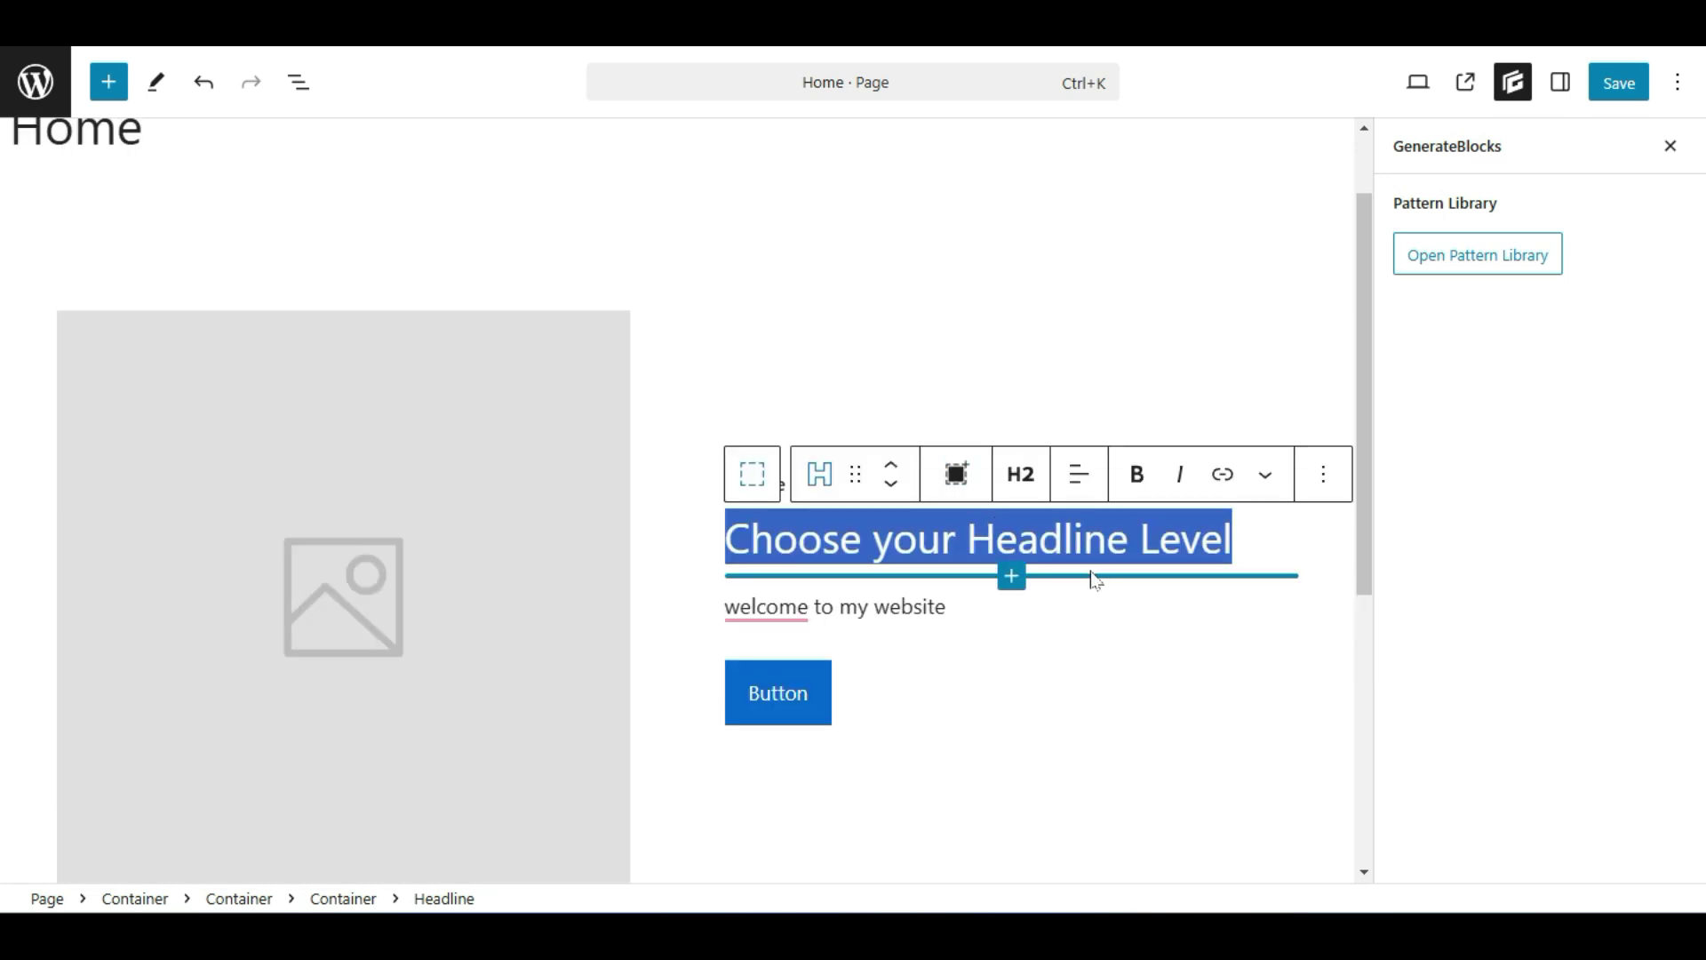
pyautogui.write('digital')
pyautogui.press('BackSpace')
pyautogui.press('BackSpace')
pyautogui.press('BackSpace')
pyautogui.press('BackSpace')
pyautogui.press('BackSpace')
pyautogui.press('BackSpace')
pyautogui.press('BackSpace')
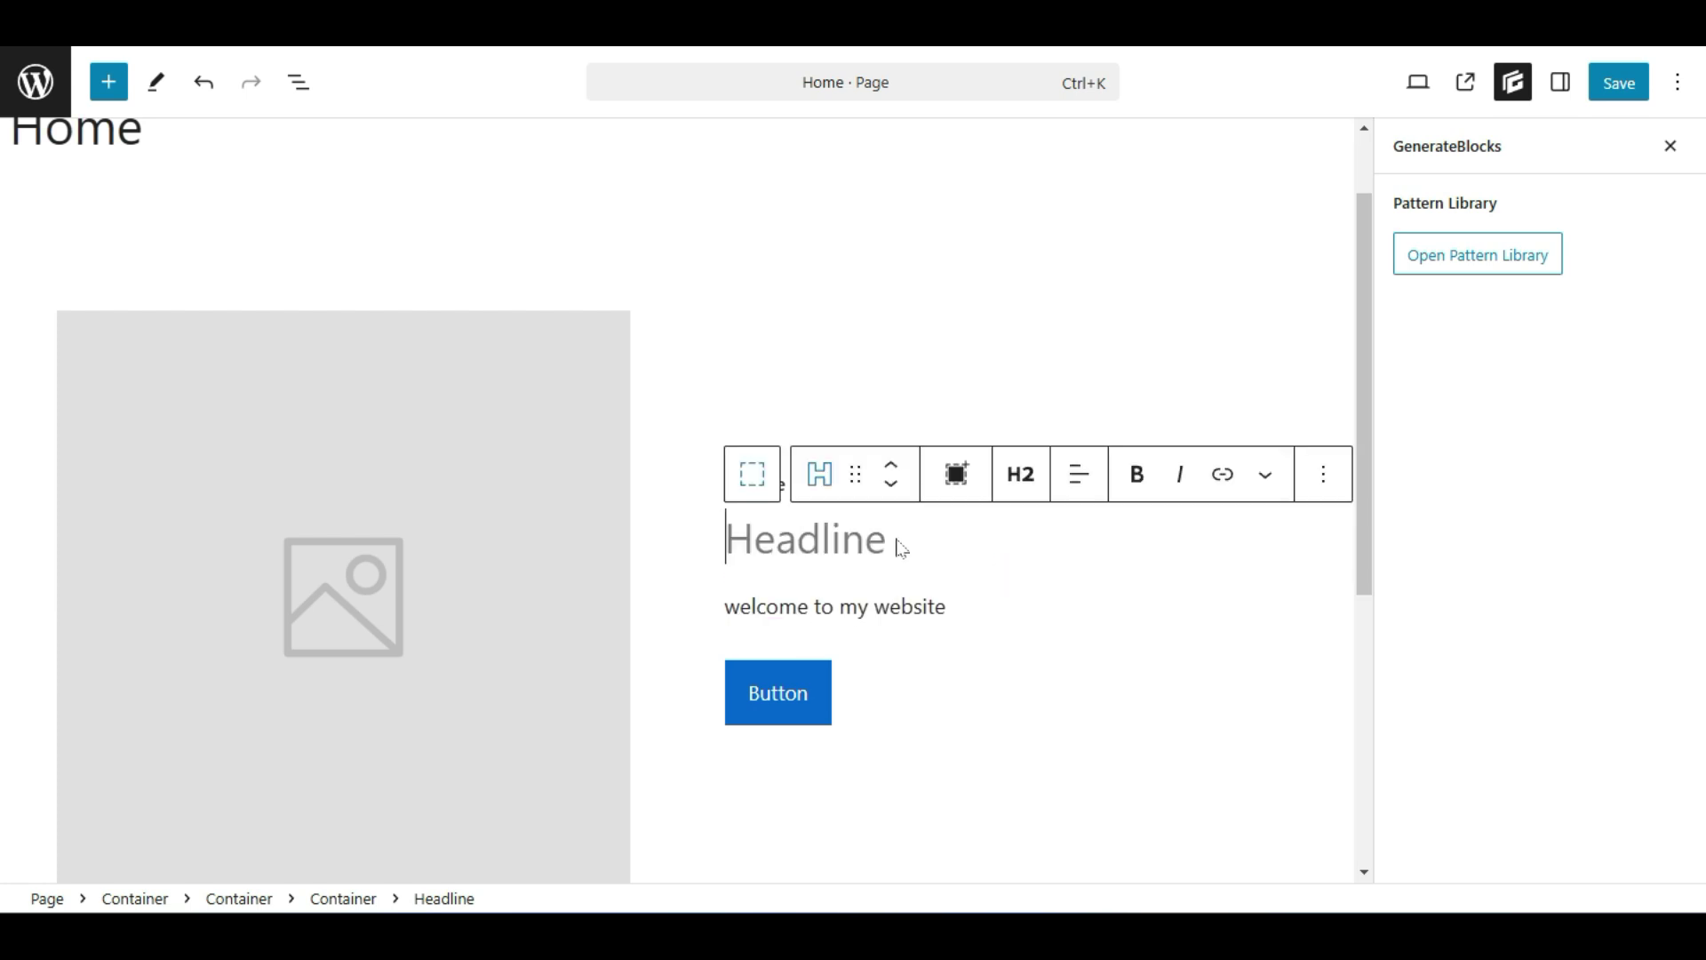
# Step: Replace the placeholder tagline above the headline with "Preet tech ideas"
pyautogui.click(793, 487)
pyautogui.doubleClick(803, 487)
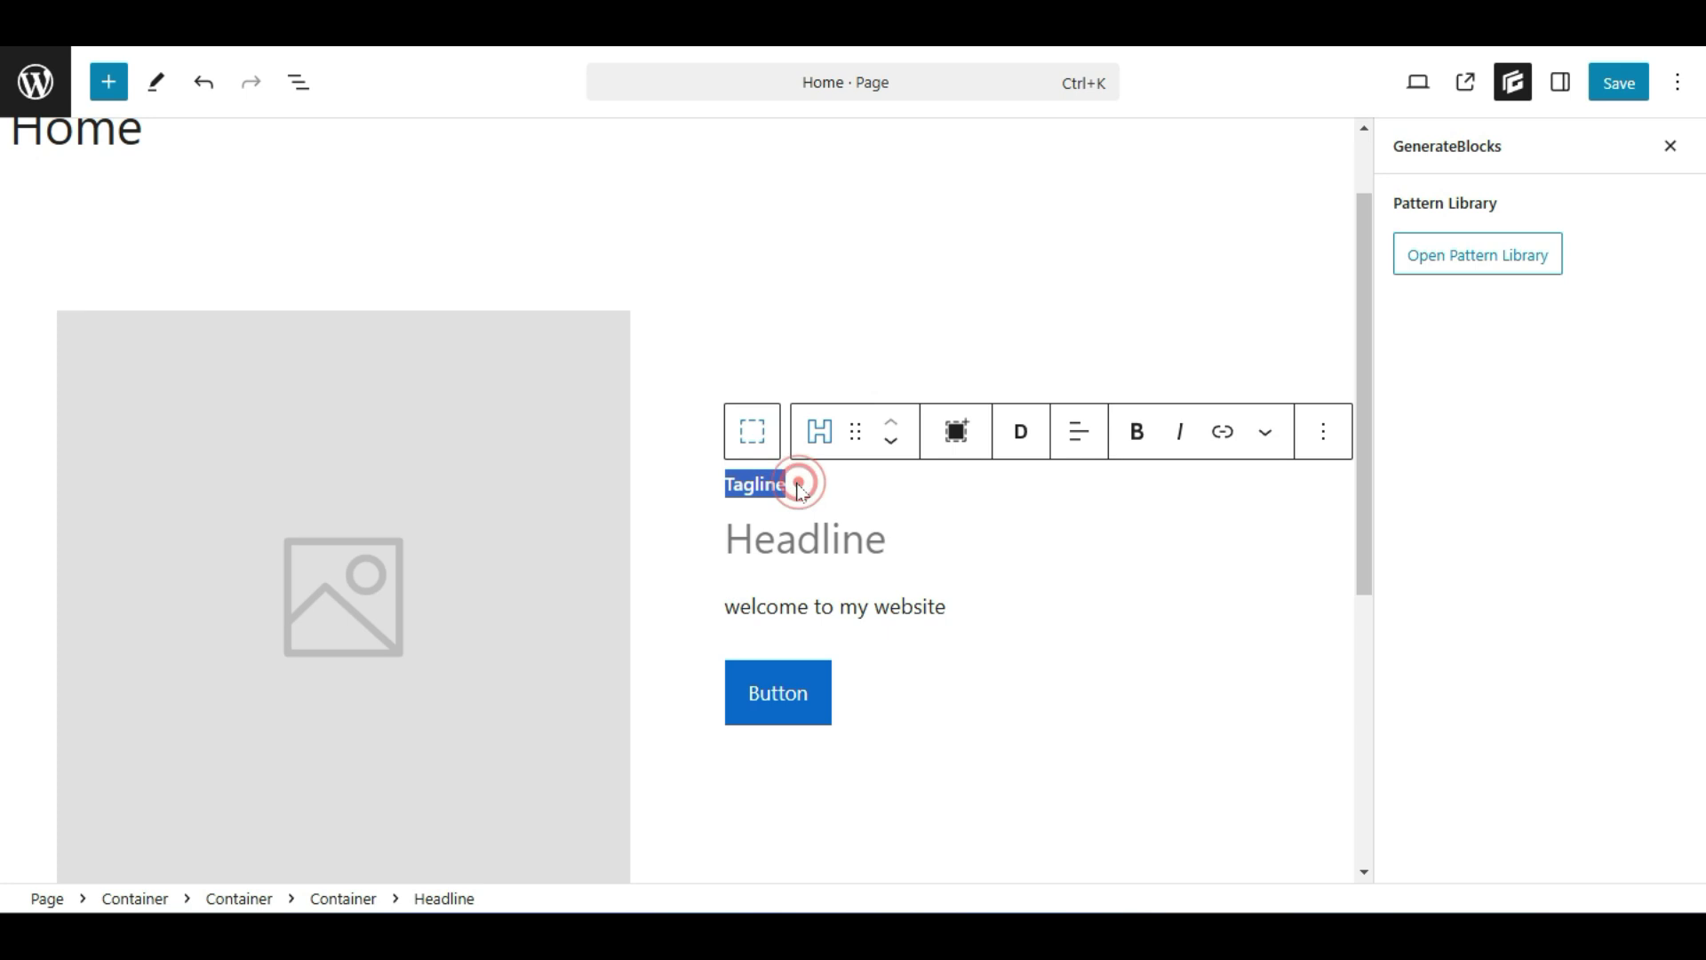
pyautogui.write('Preet')
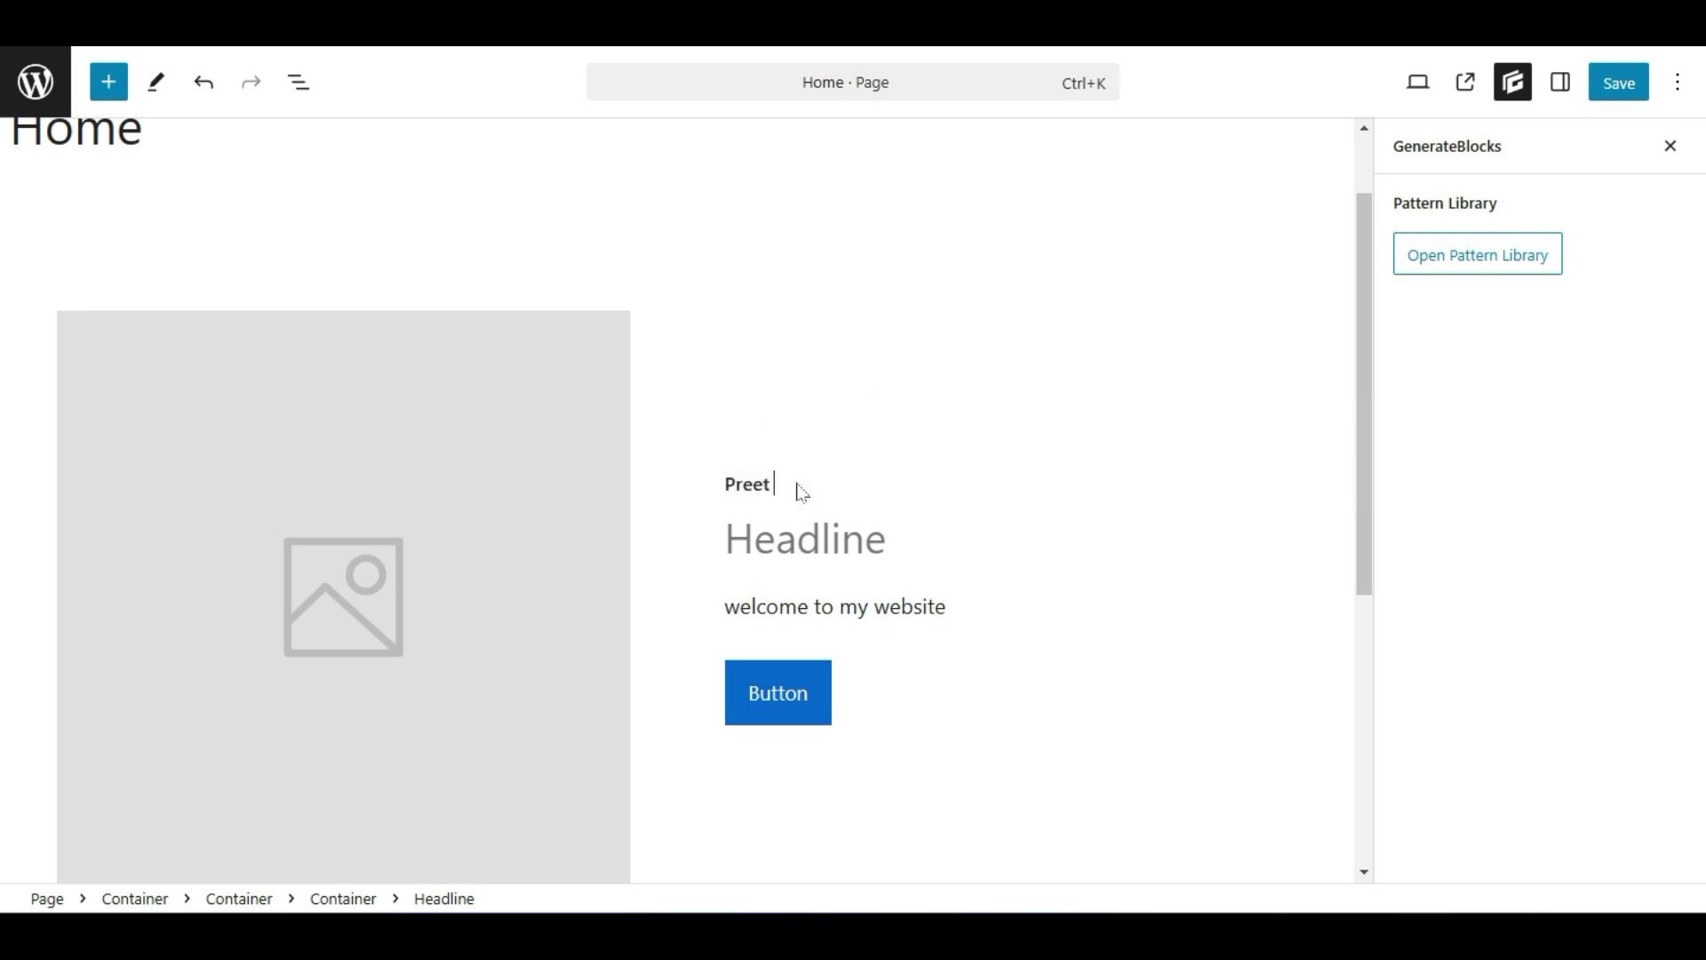
pyautogui.write(' tech ideas')
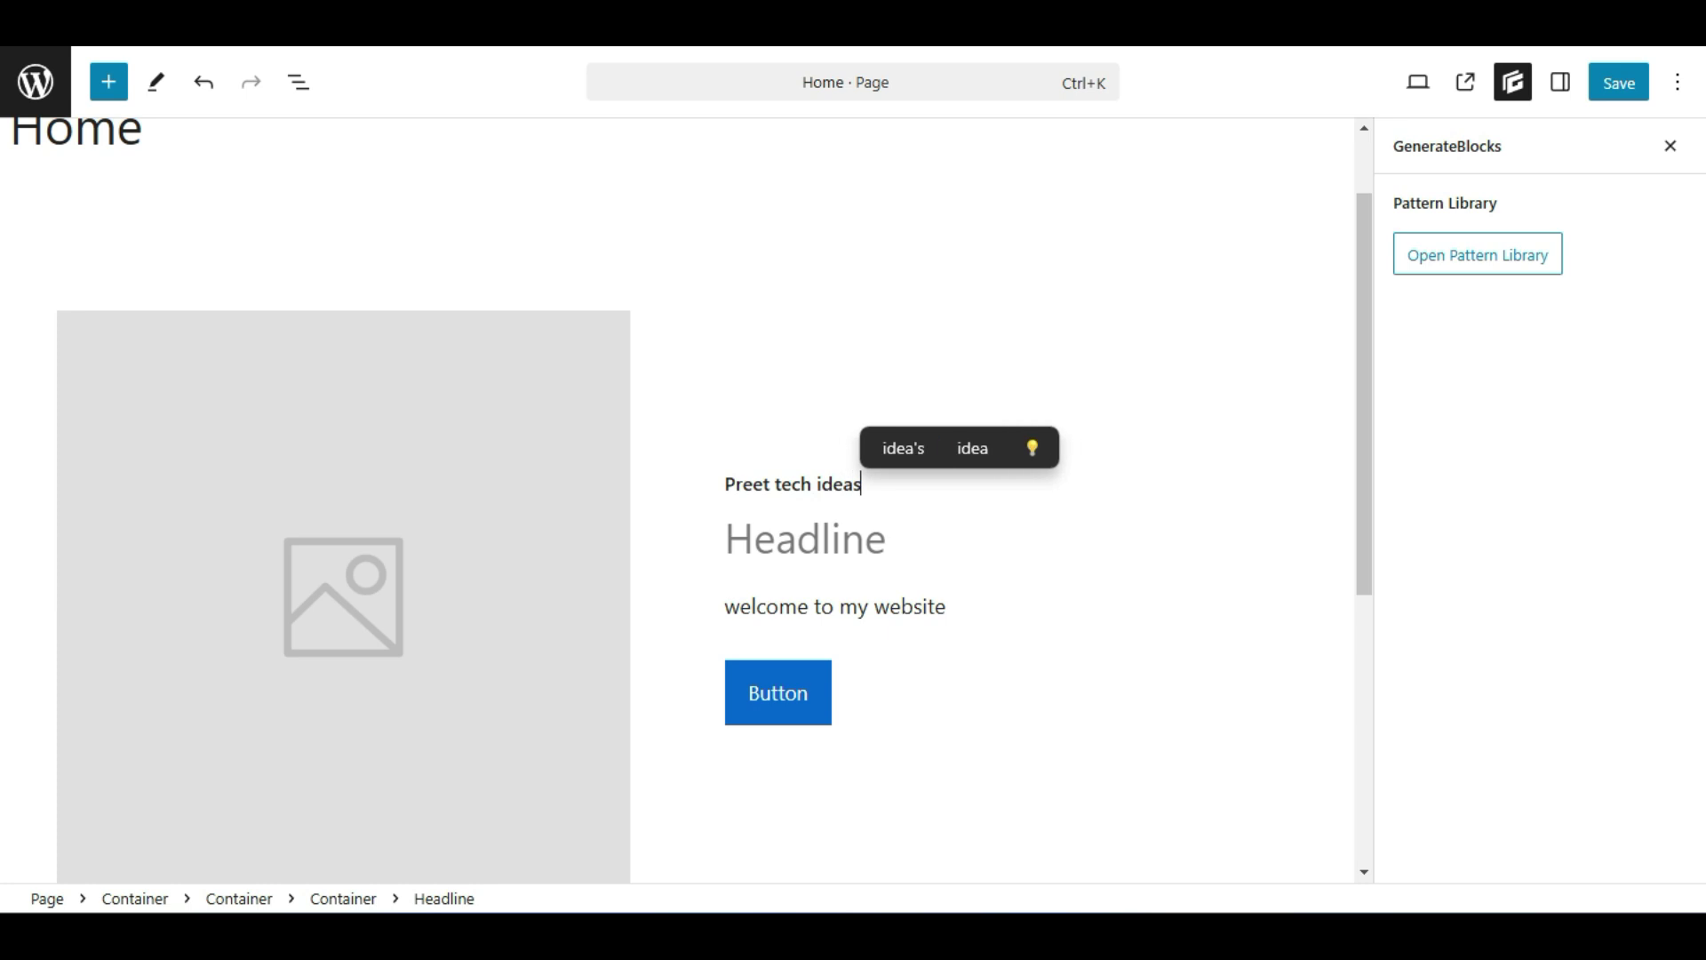
# Step: Enter "Welcome to digital marketing agency" as the H2 headline text
pyautogui.click(726, 537)
pyautogui.click(805, 533)
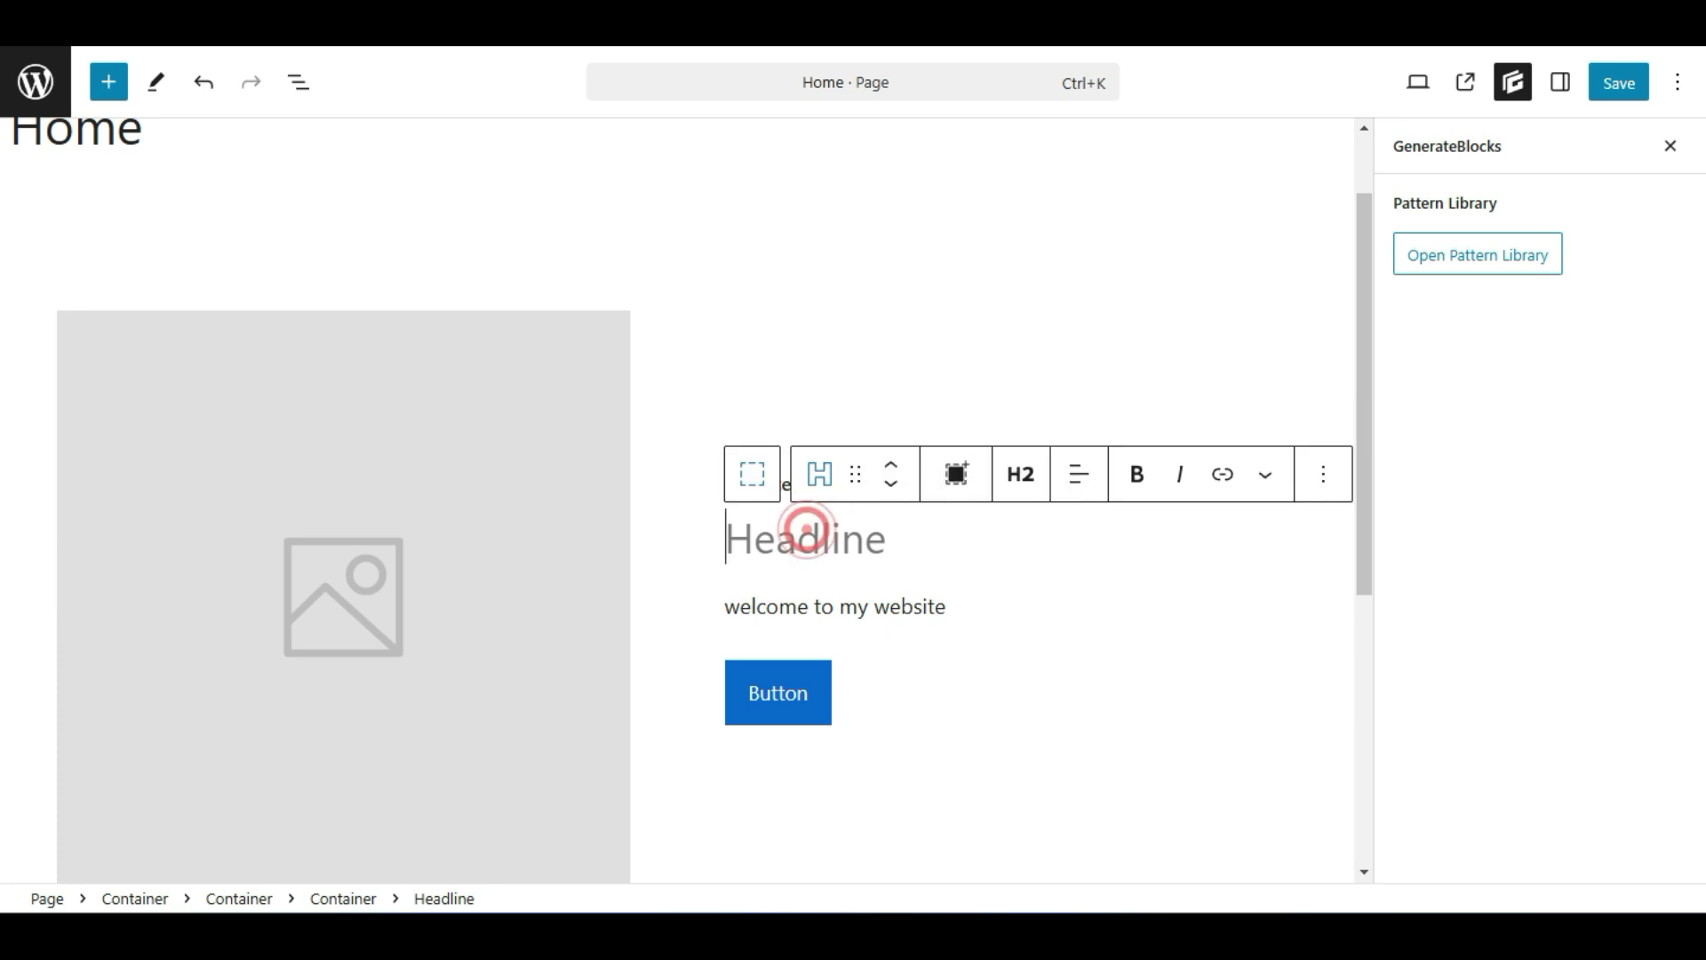
pyautogui.write('Wek')
pyautogui.press('BackSpace')
pyautogui.write('lcome to')
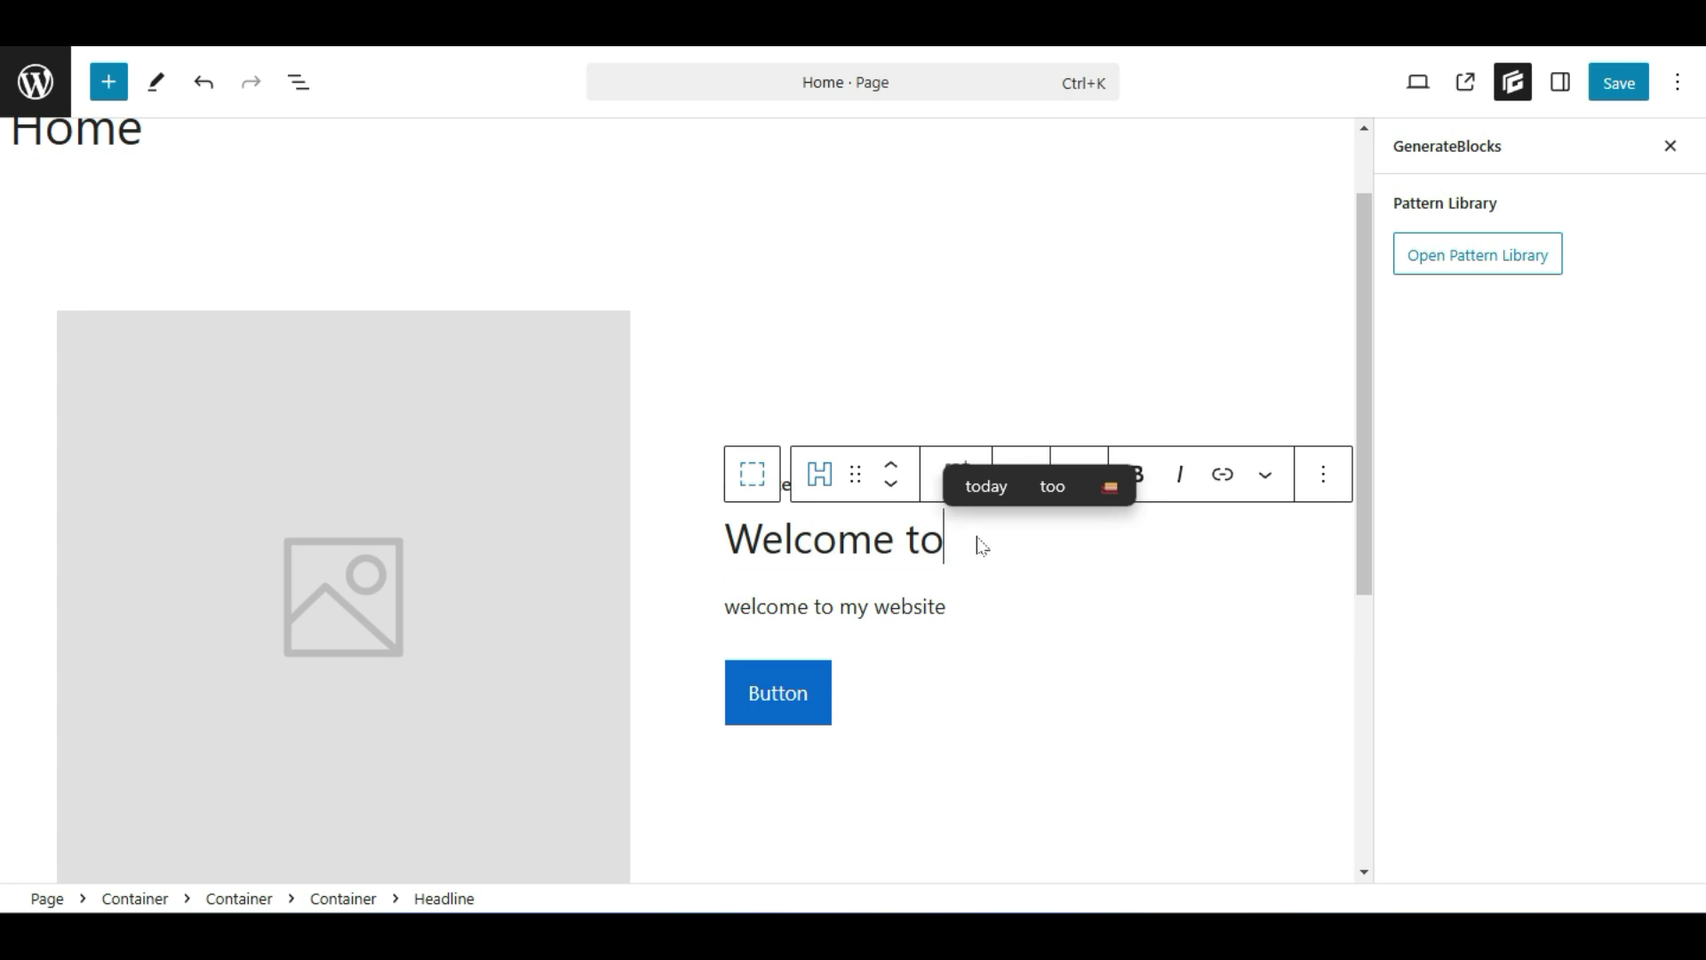
pyautogui.write(' digital ')
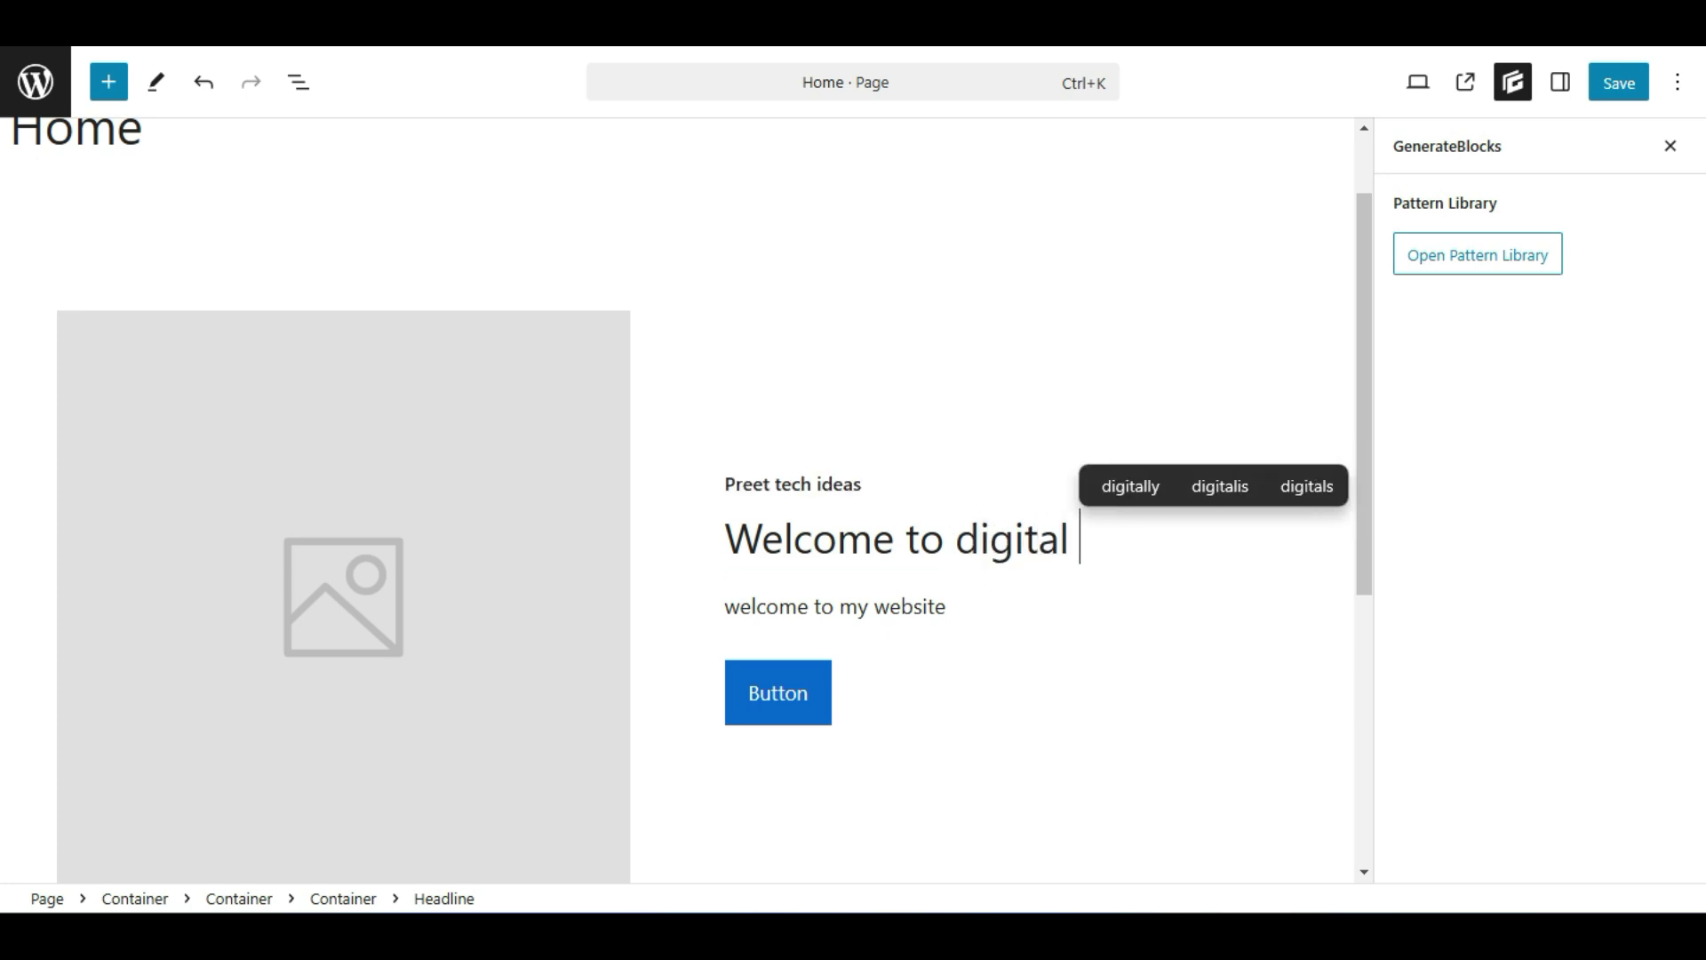
pyautogui.write('marketing agency')
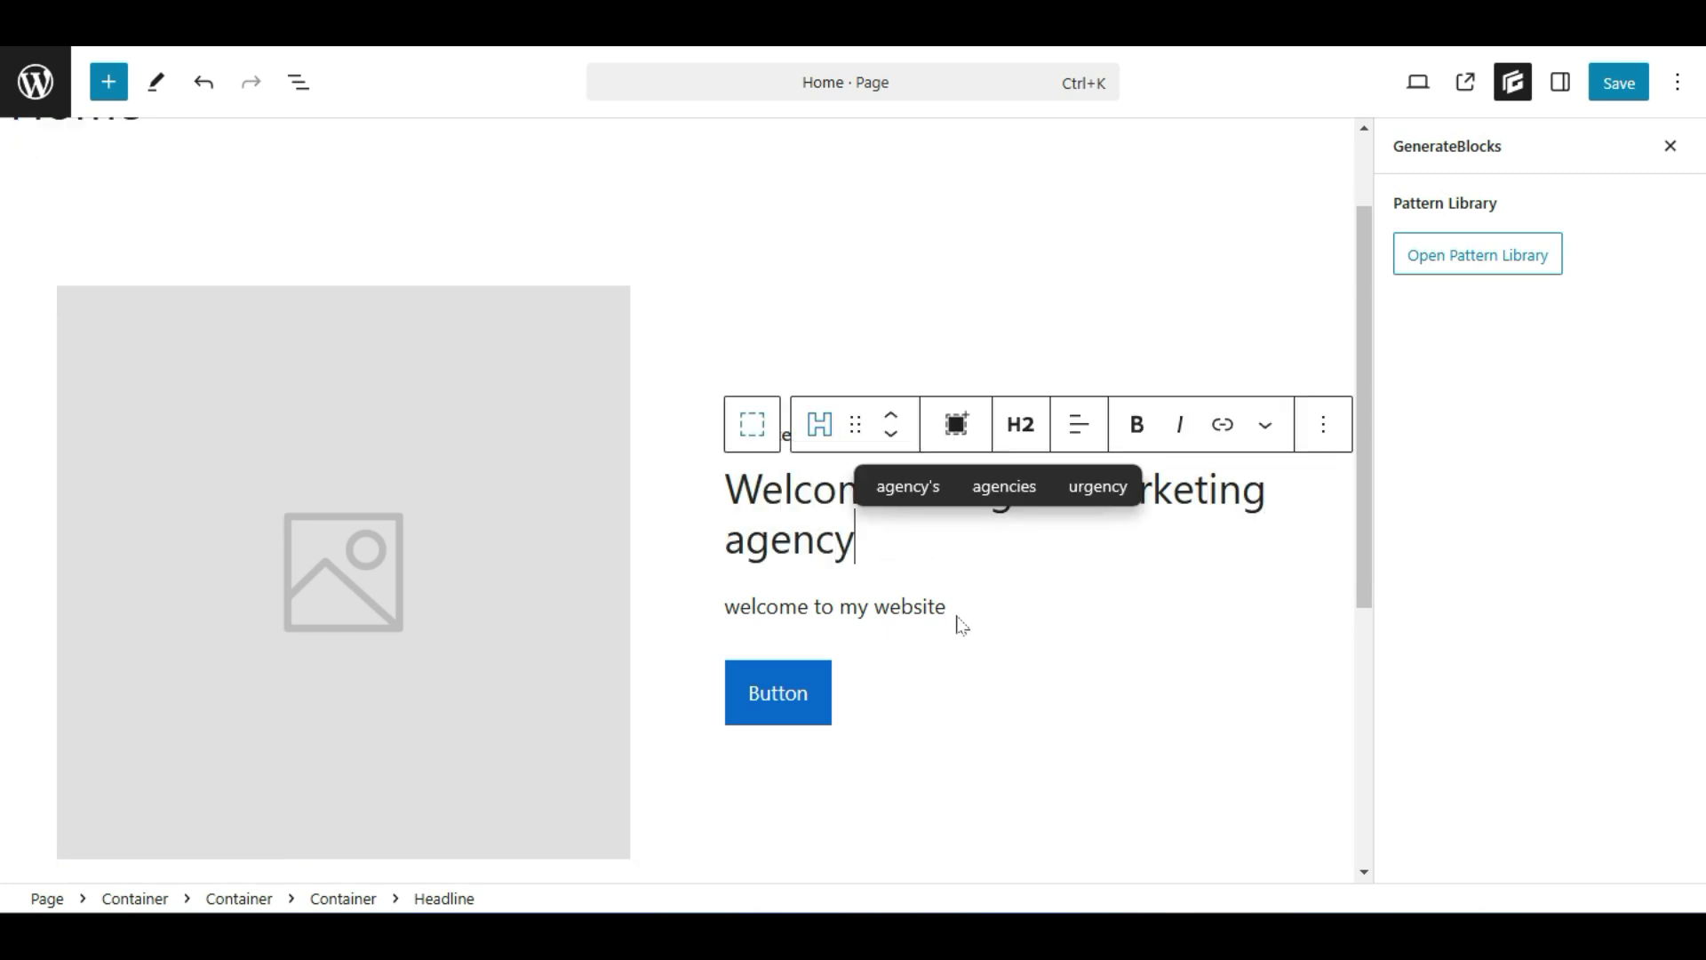
# Step: Replace the paragraph below the headline with the Ultimate Member post's introduction, copied from "Welcome to our detailed" through "an experienced developer,"
pyautogui.click(960, 609)
pyautogui.tripleClick(904, 610)
pyautogui.click(904, 609)
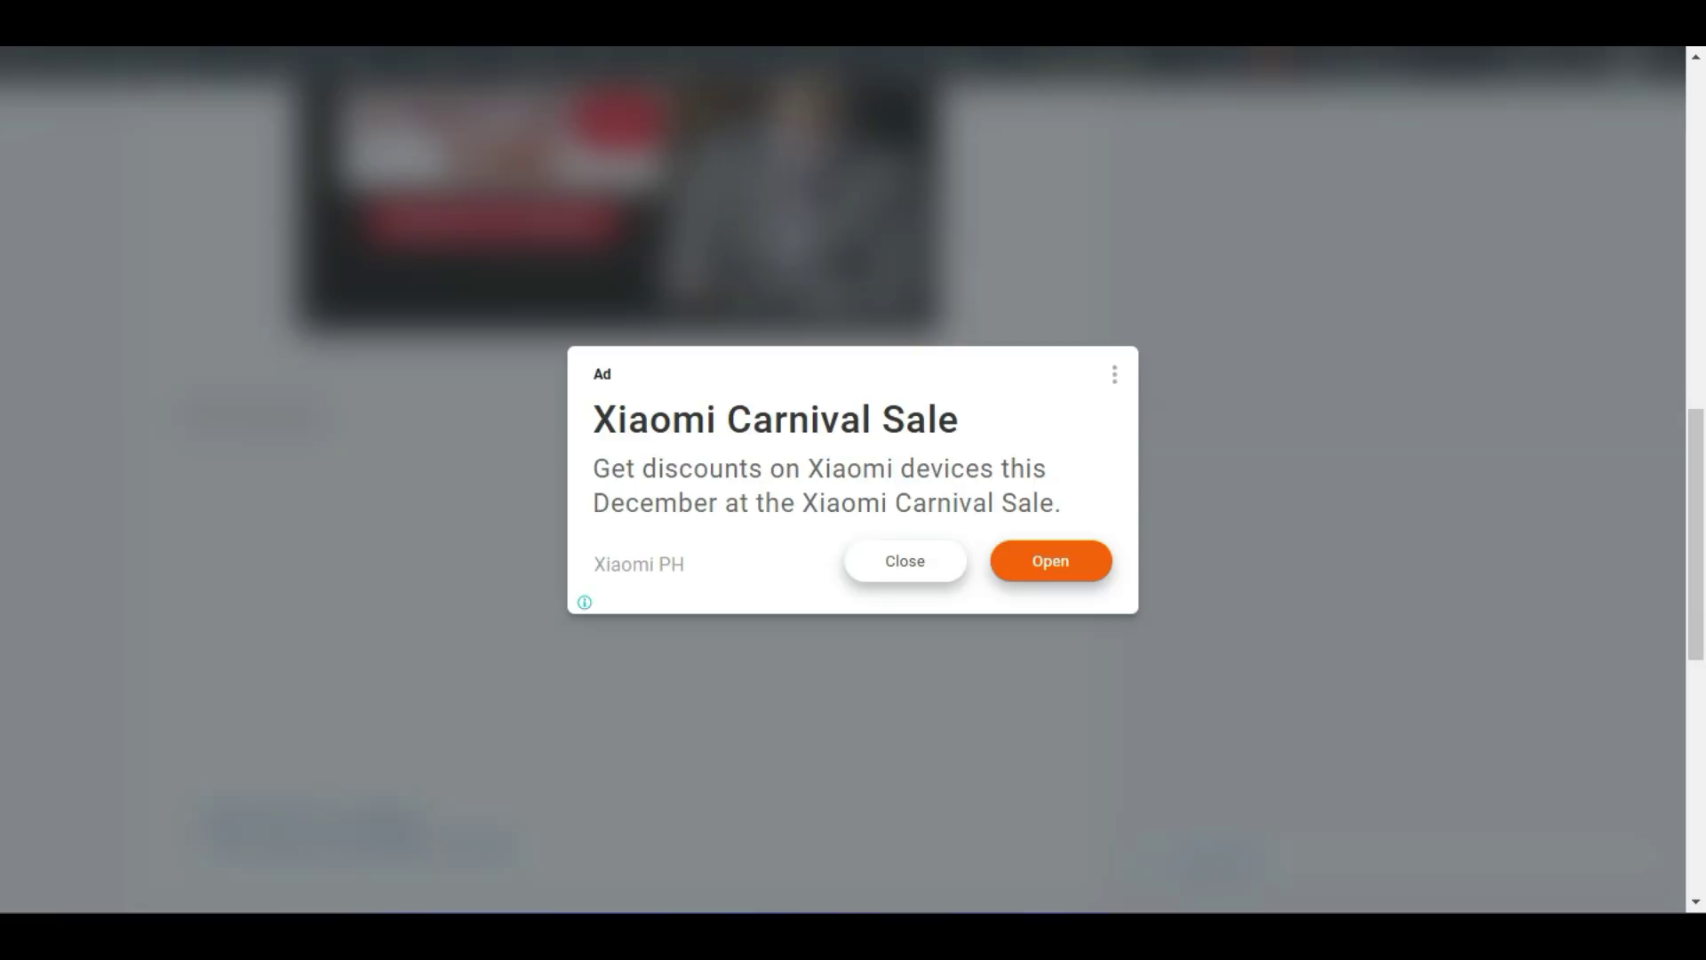
pyautogui.click(922, 551)
pyautogui.scroll(7, 872, 560)
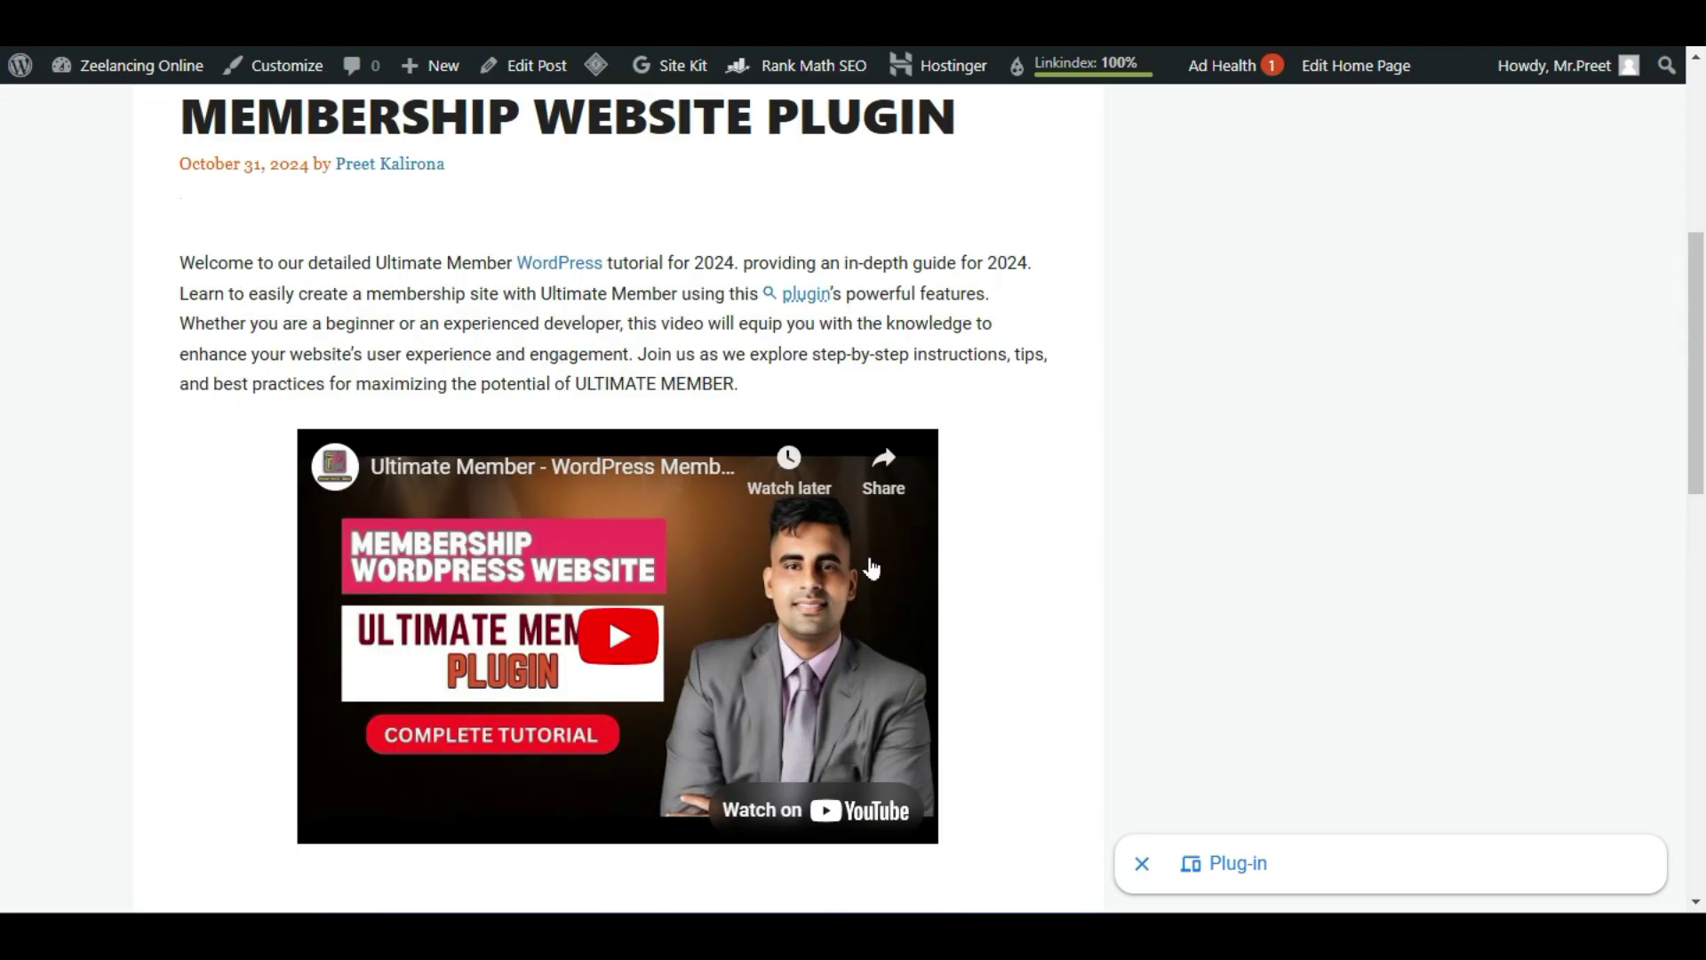
pyautogui.click(174, 421)
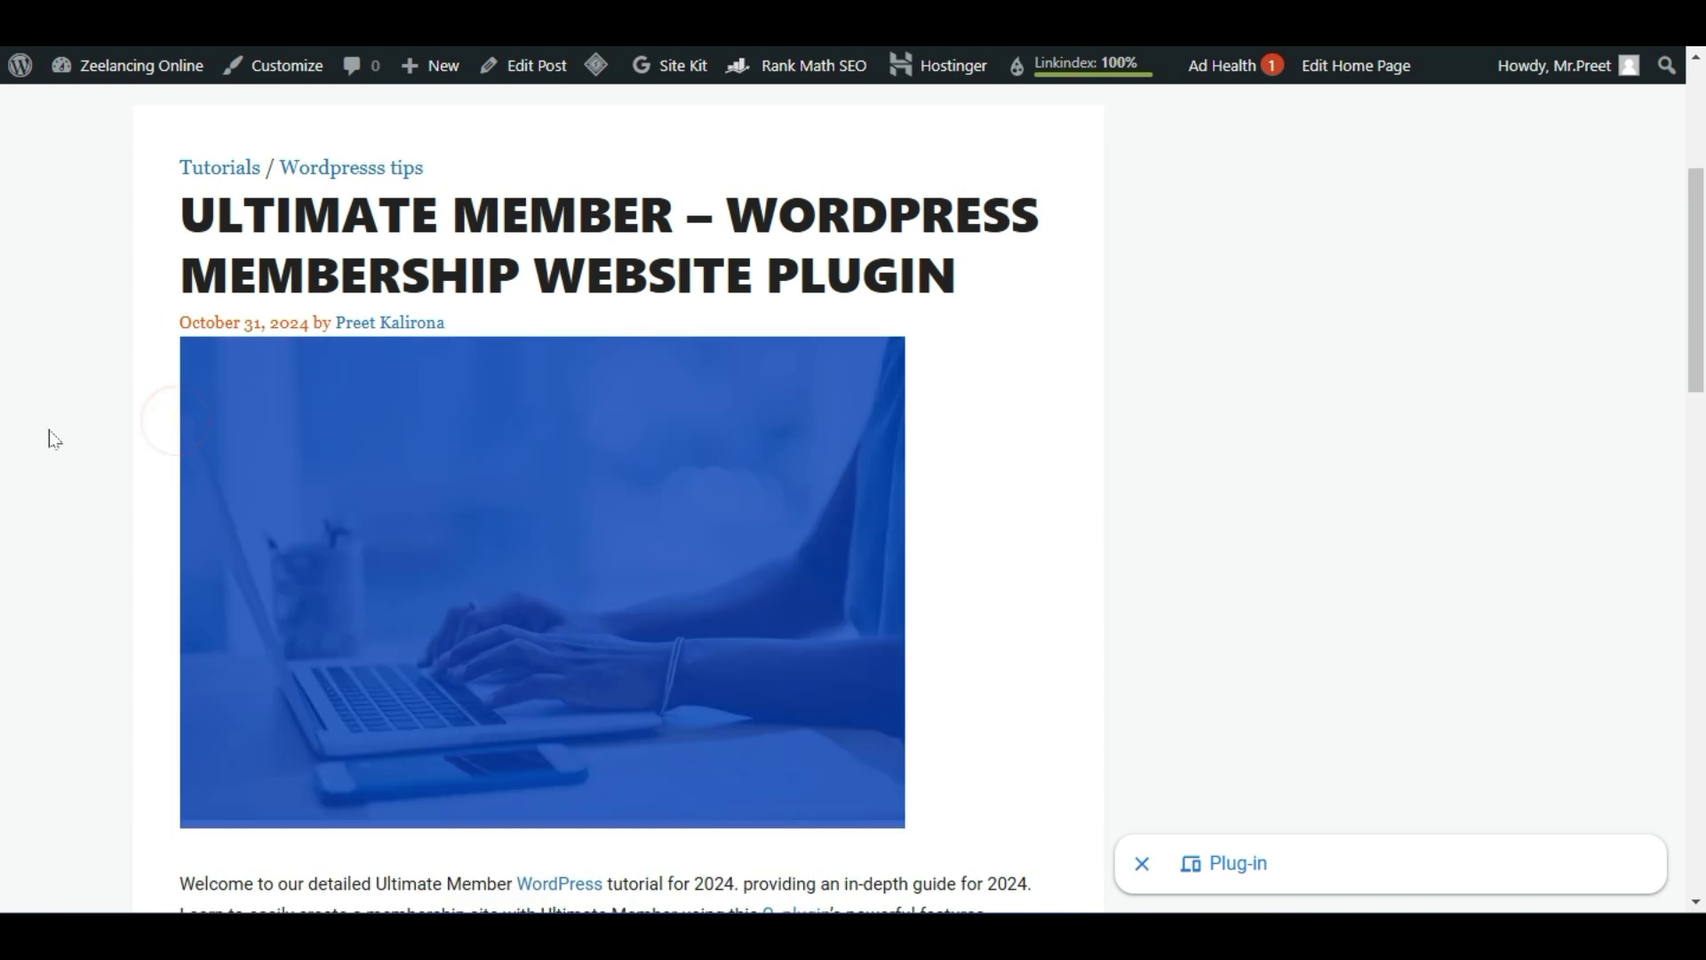
pyautogui.scroll(-4, 122, 484)
pyautogui.moveTo(187, 484); pyautogui.dragTo(633, 549)
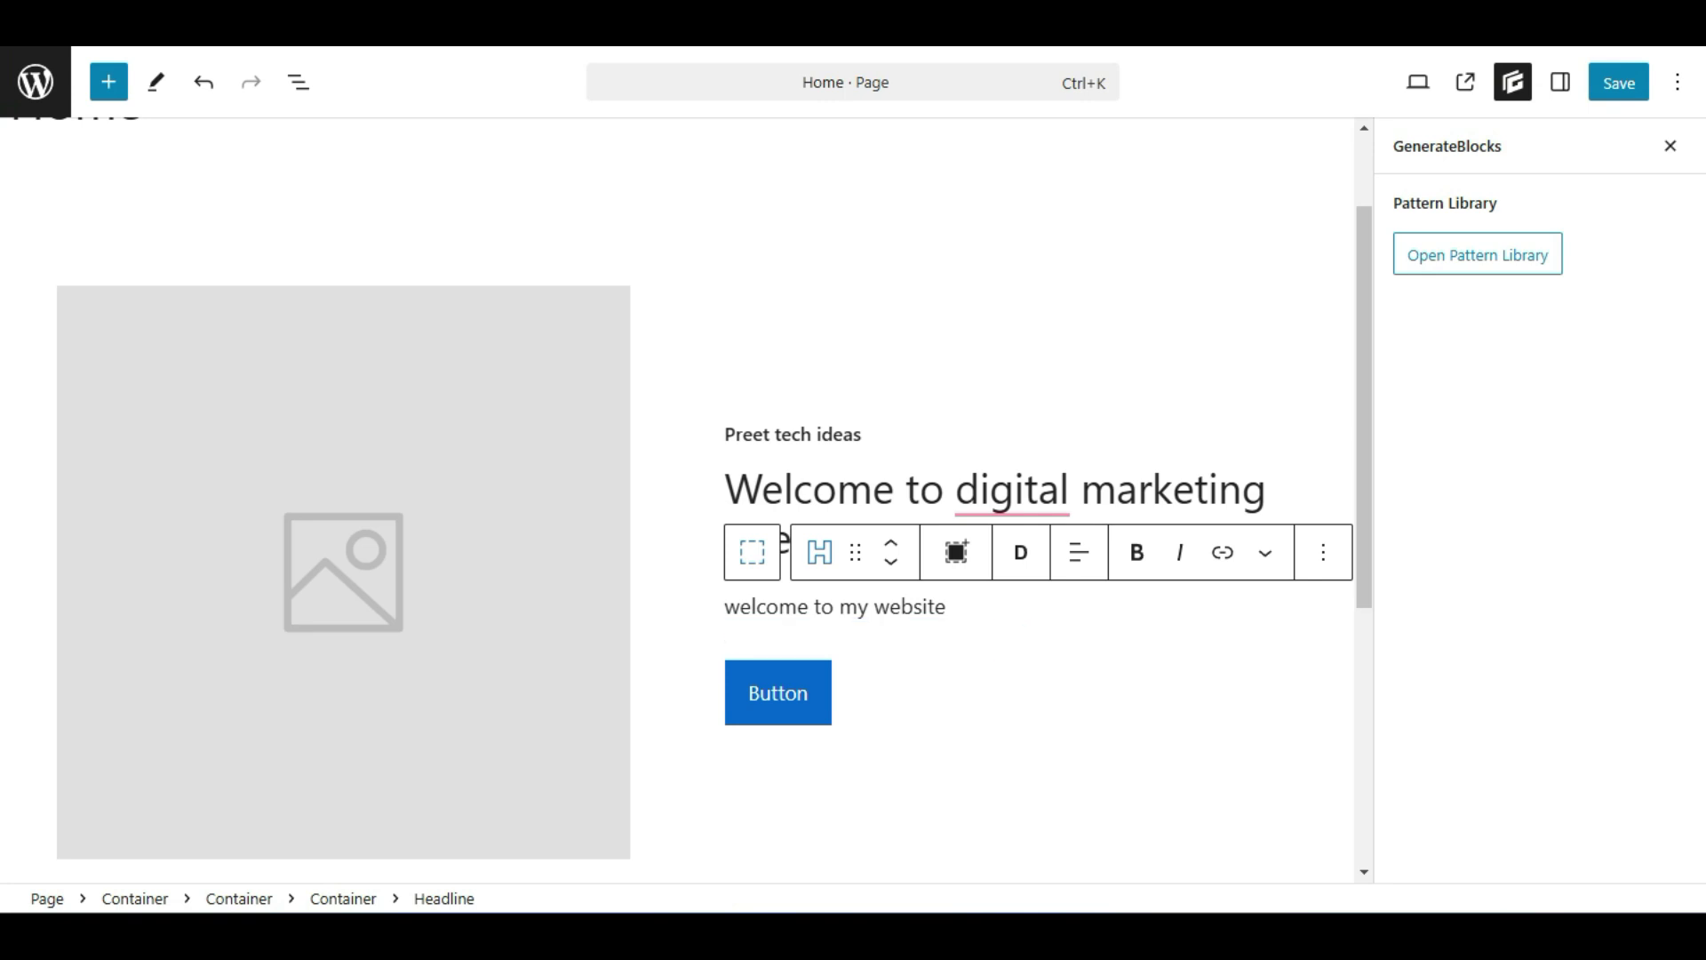
pyautogui.tripleClick(890, 606)
pyautogui.hotkey('ctrl', 'v')
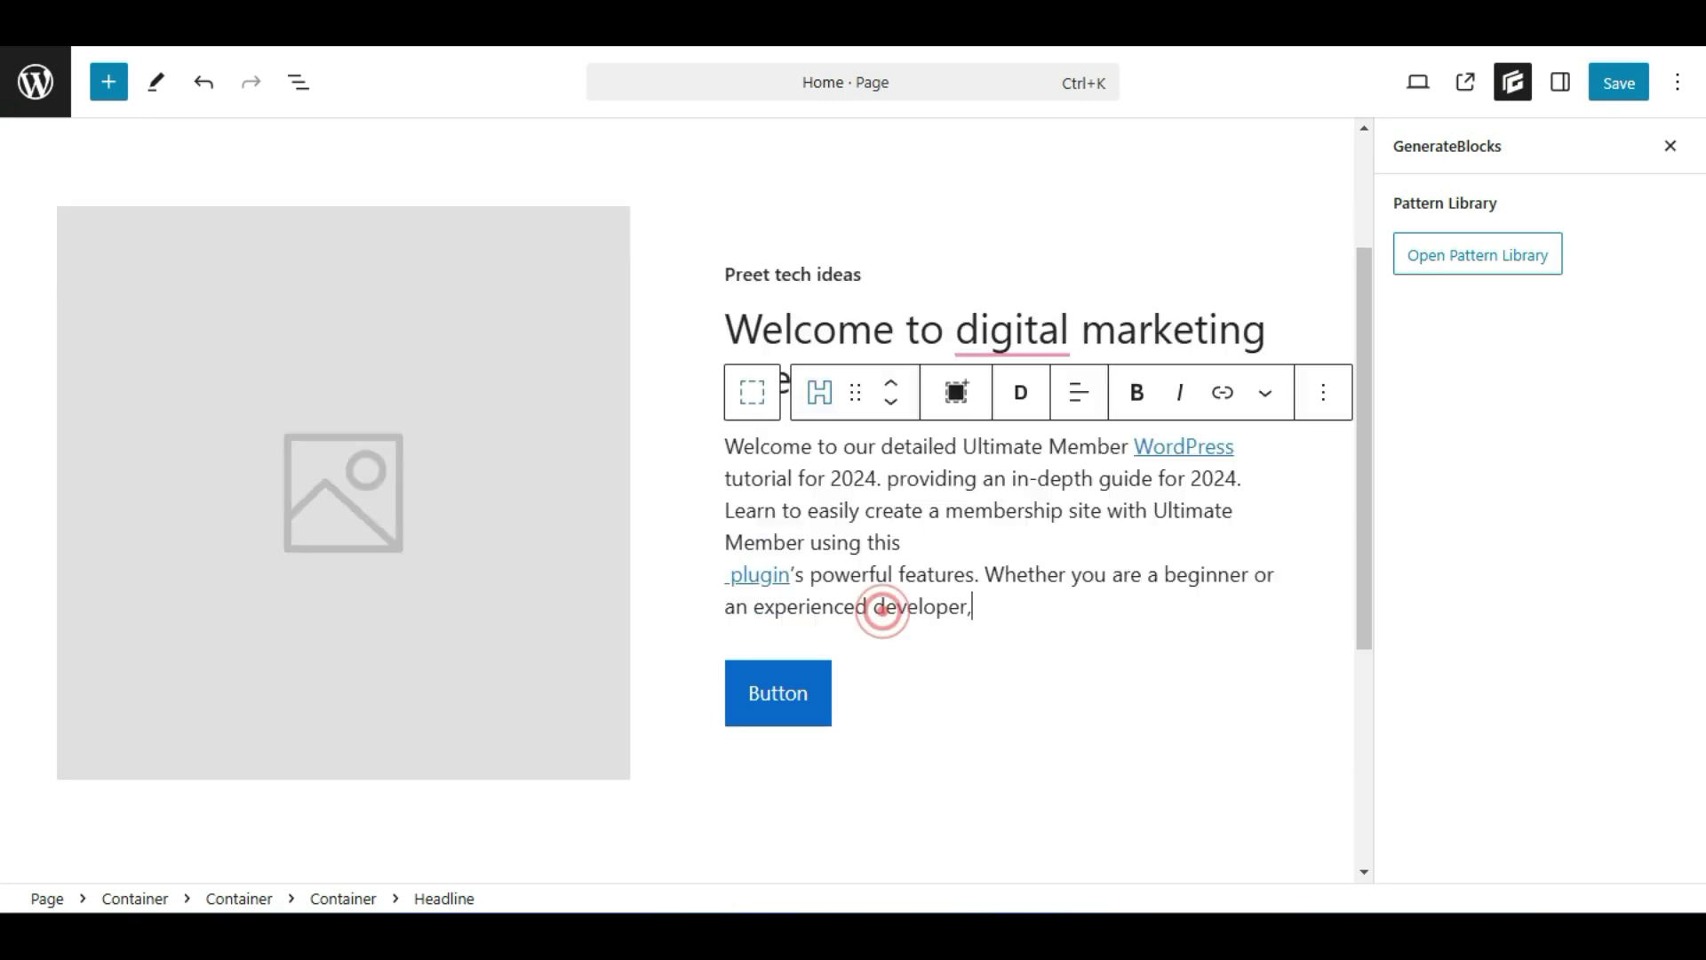
# Step: Replace the placeholder image with boy1.jpg from the media library
pyautogui.click(449, 378)
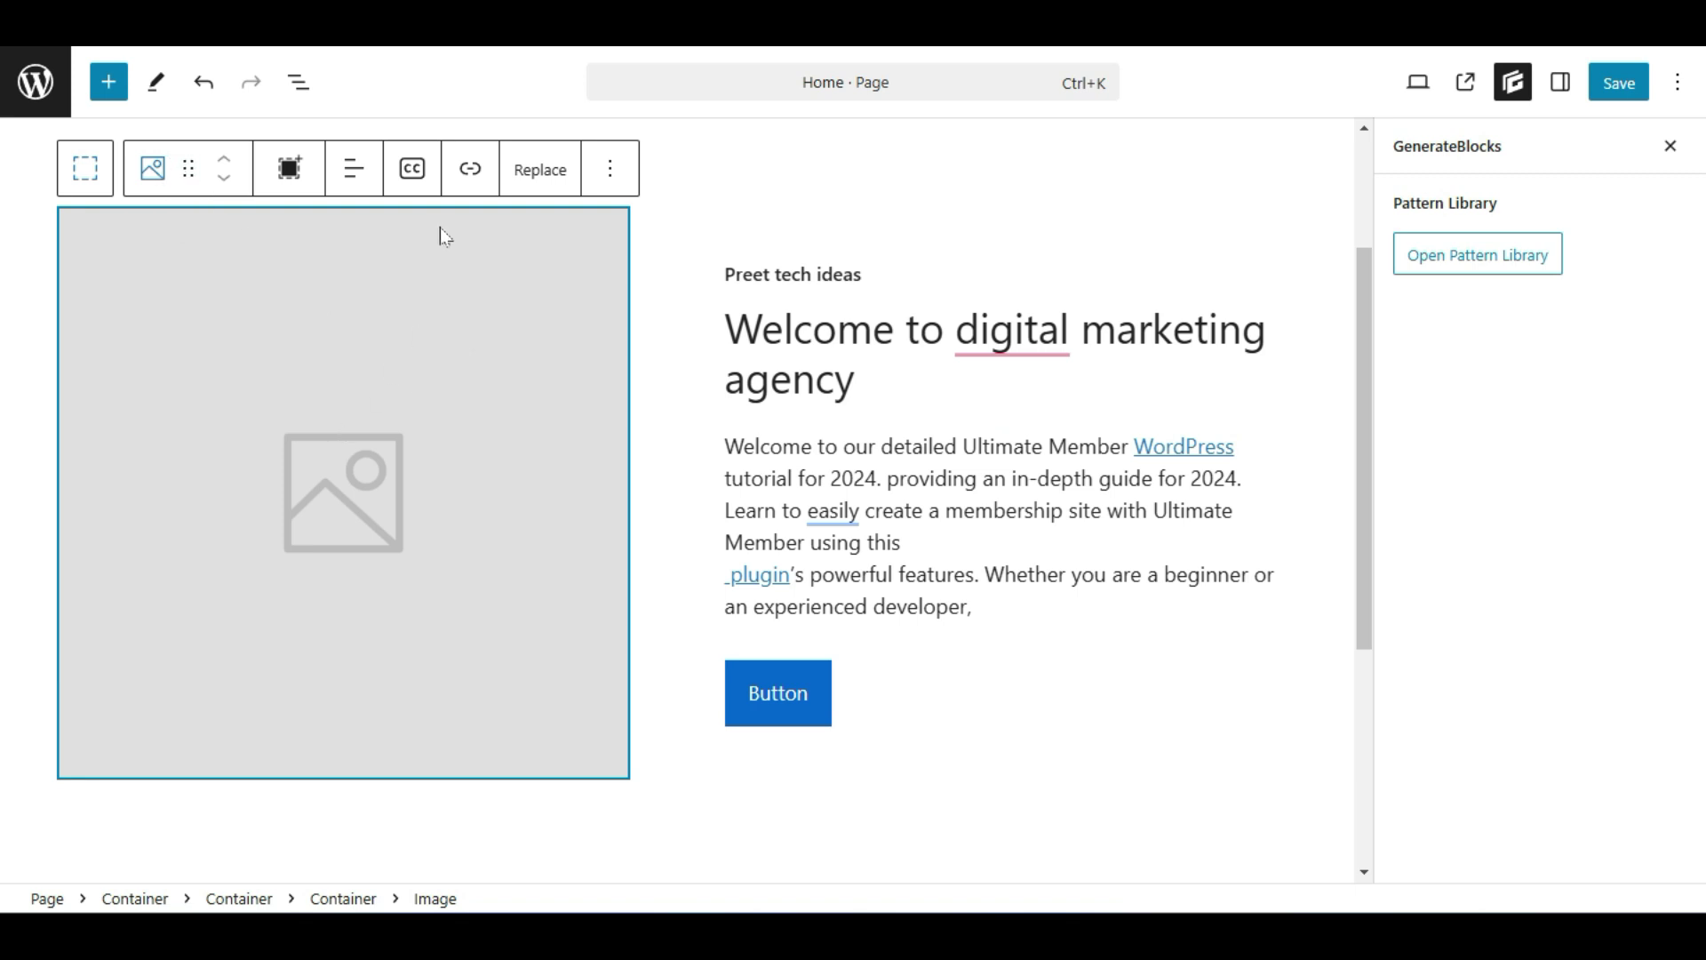
pyautogui.click(536, 168)
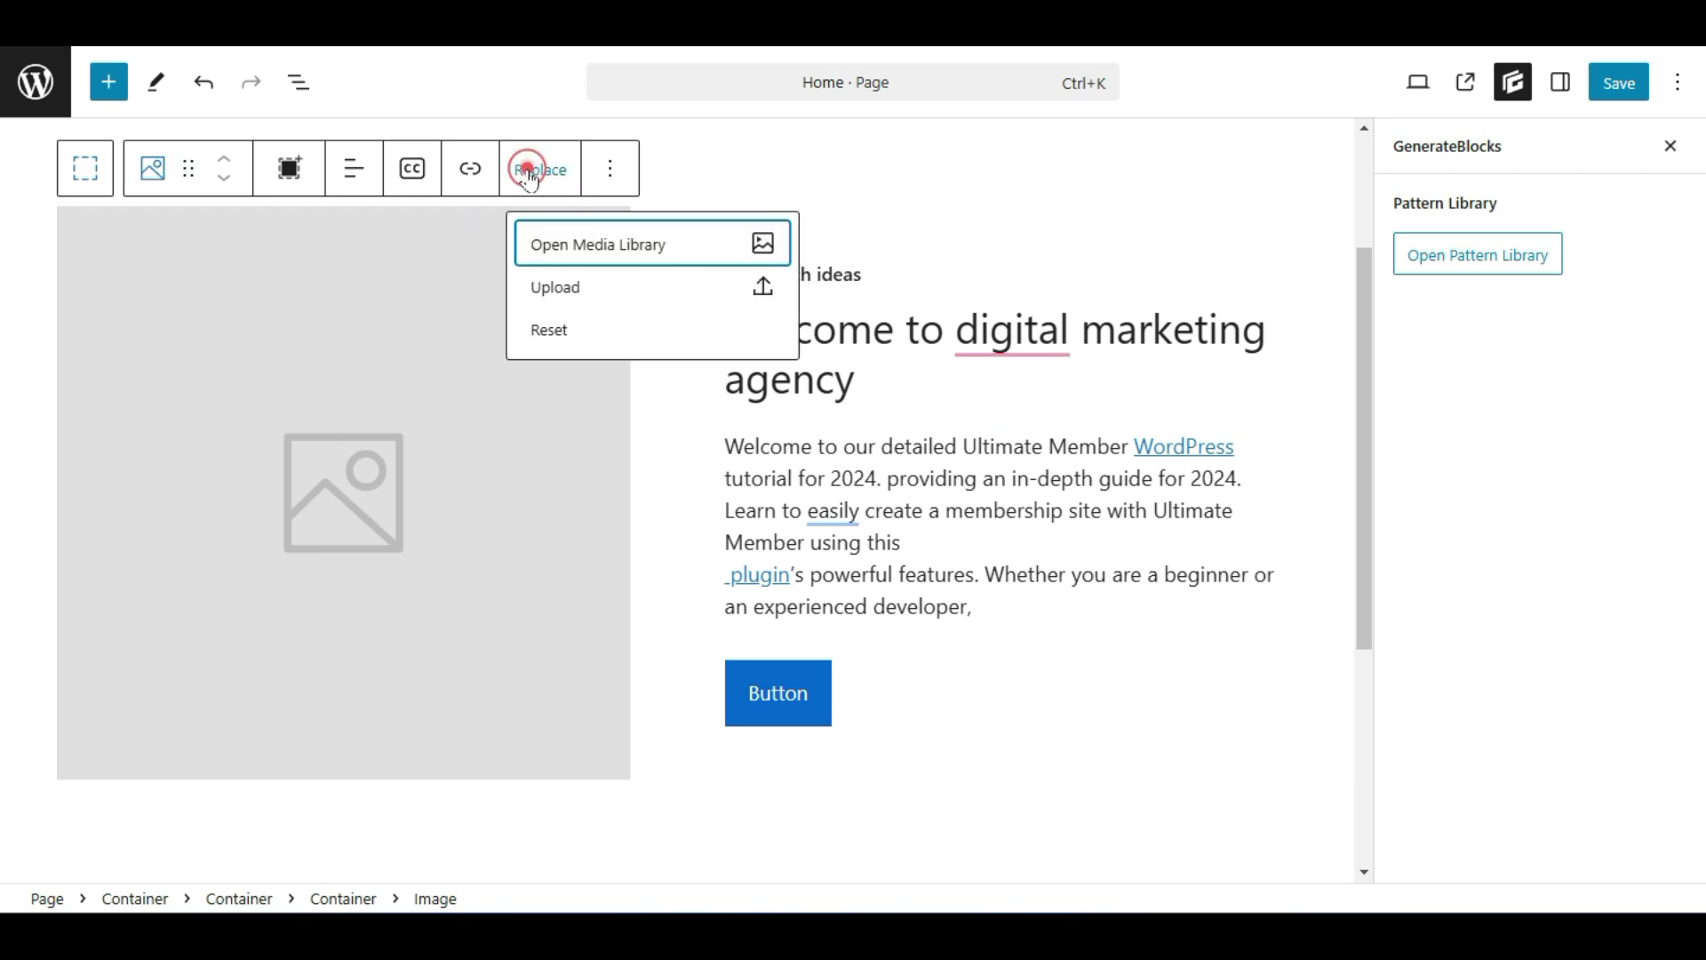
pyautogui.click(648, 253)
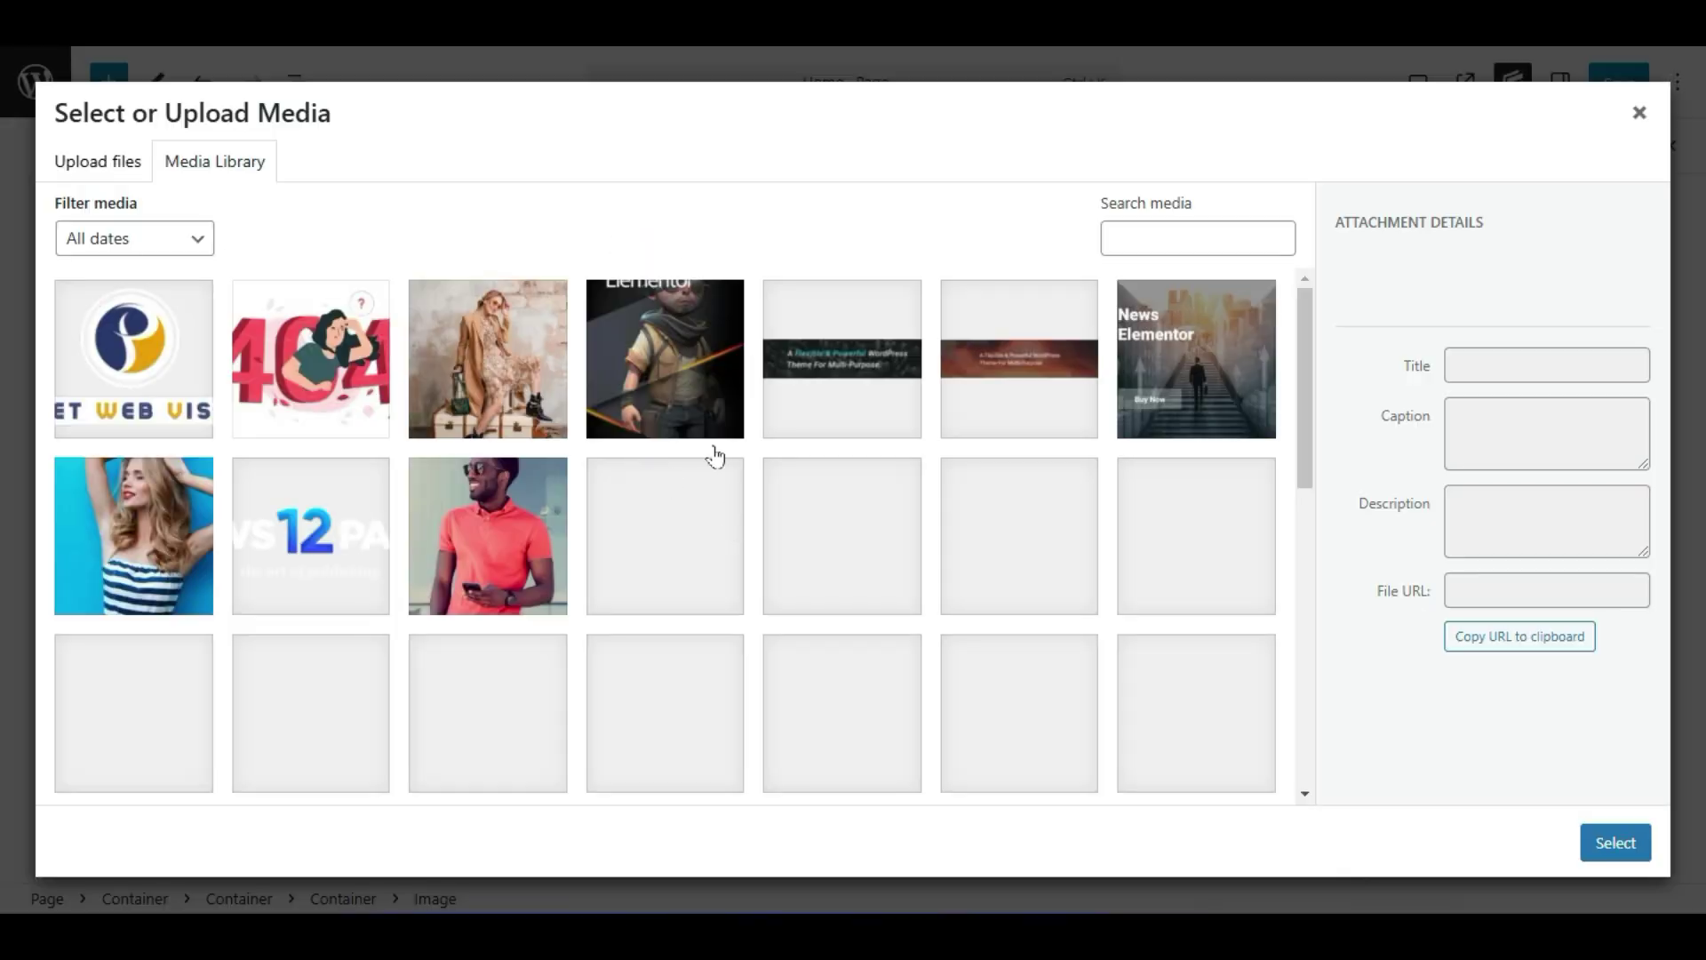
pyautogui.click(524, 431)
pyautogui.click(528, 464)
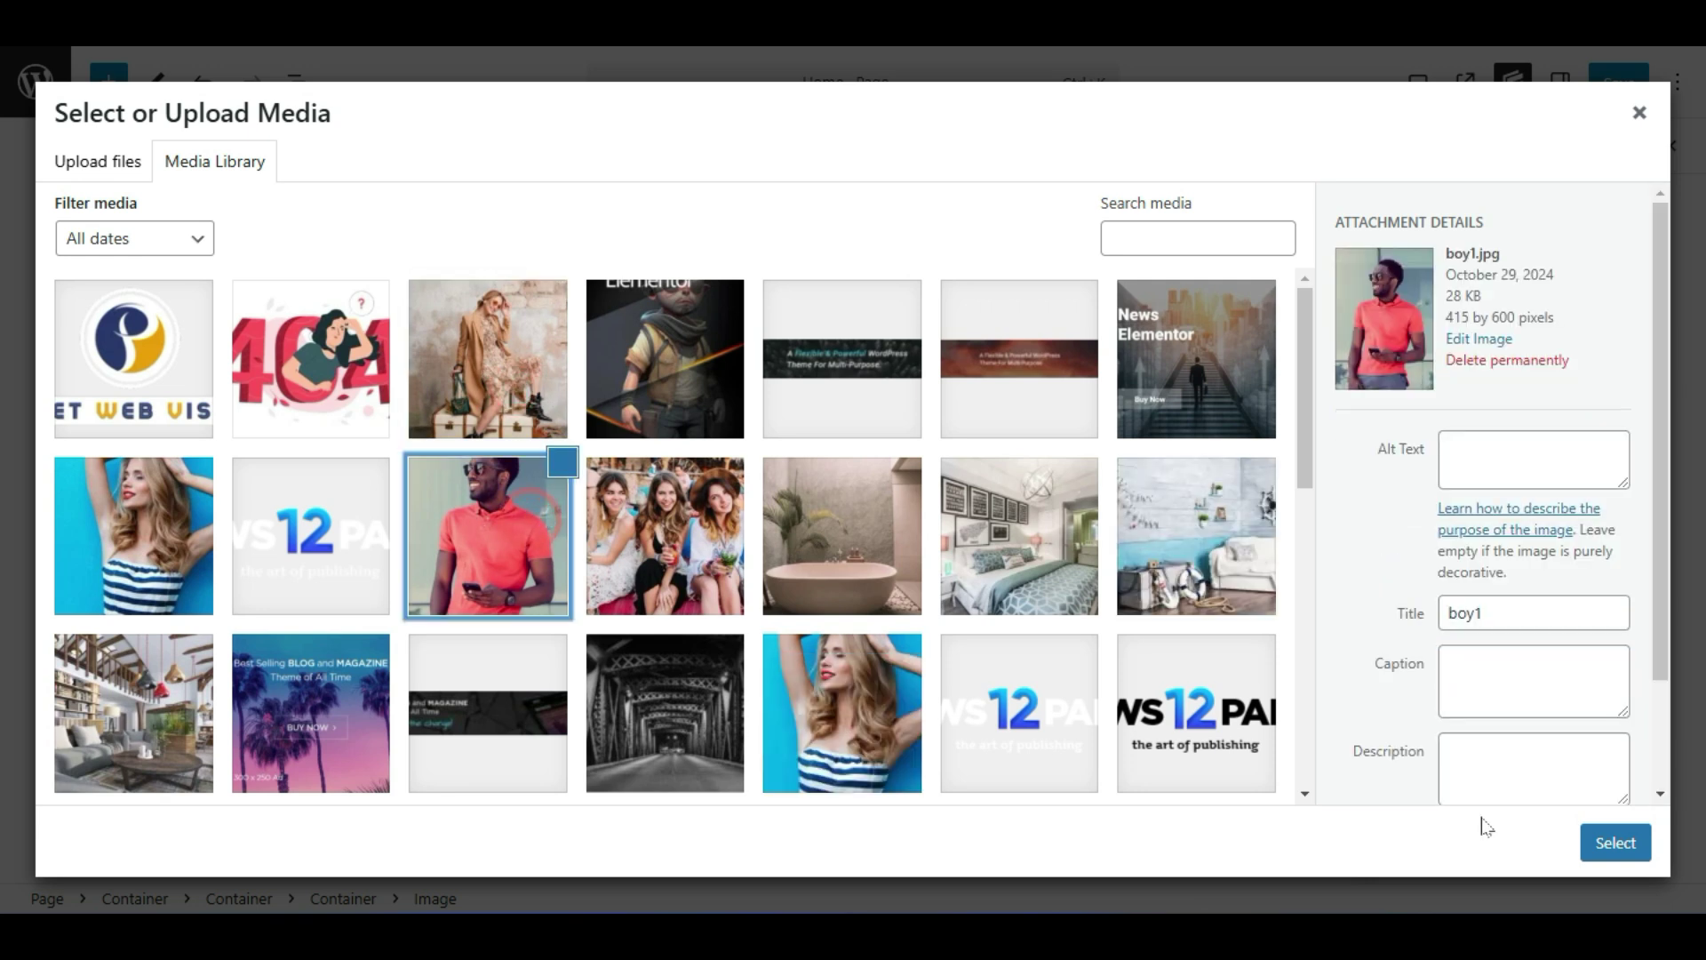
pyautogui.click(1612, 839)
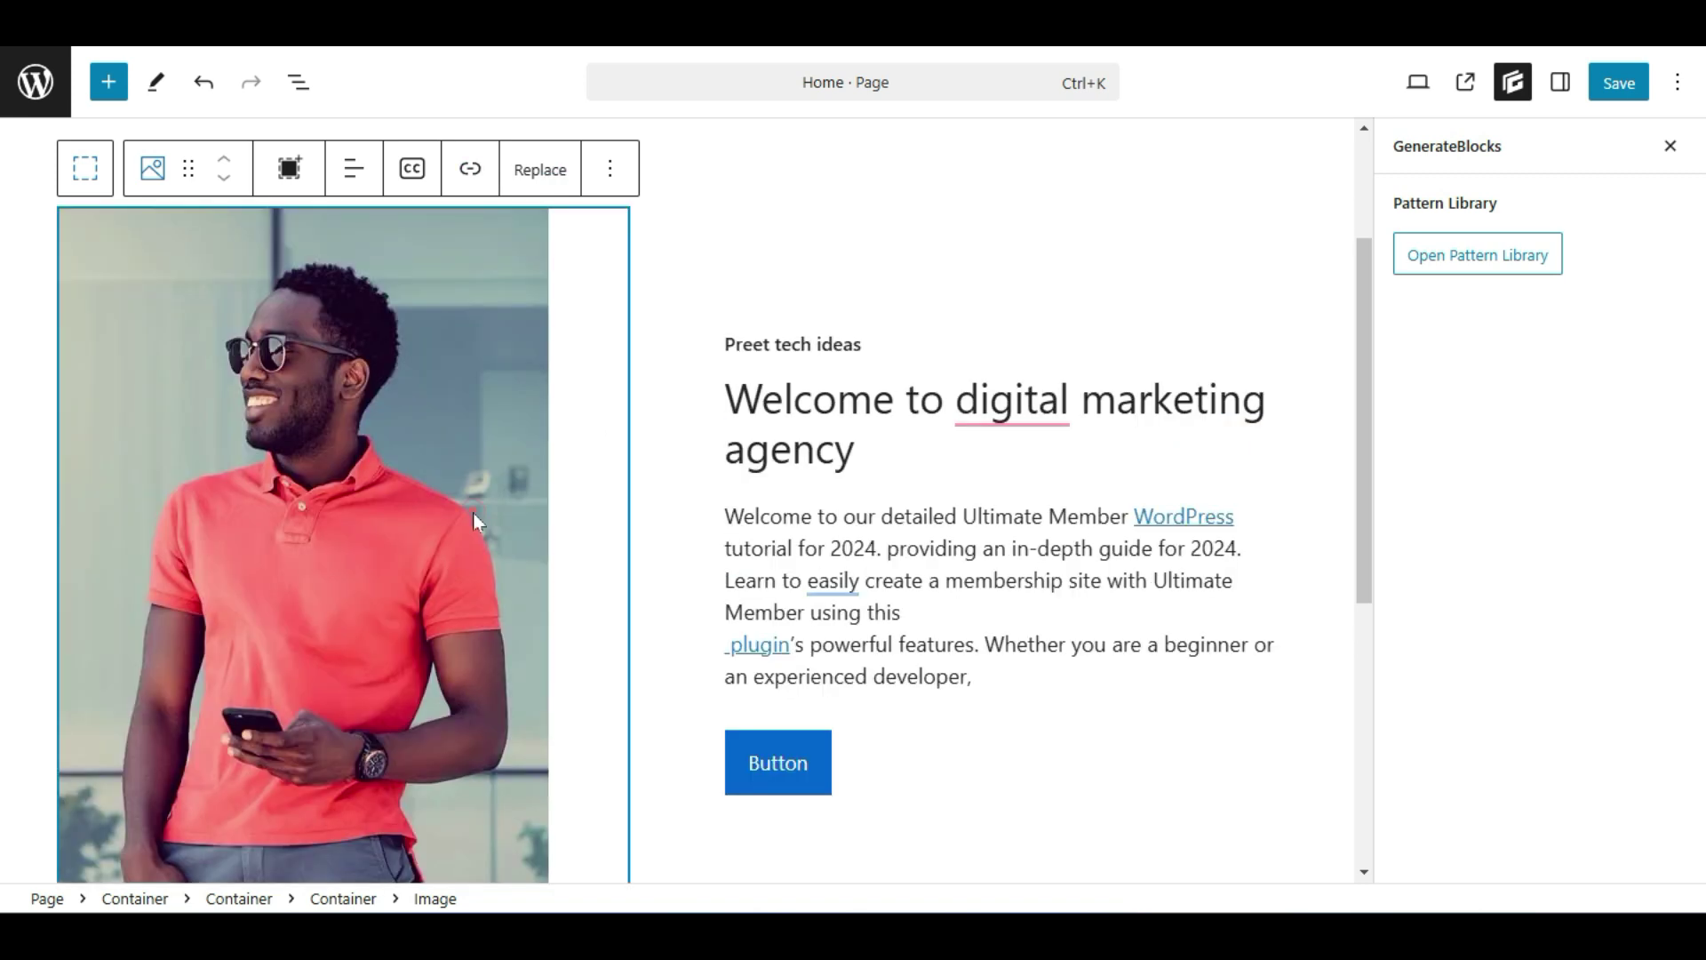
# Step: Resize the image in its block settings, trying a width of 200 px before setting both height and width to 400 px
pyautogui.click(1670, 145)
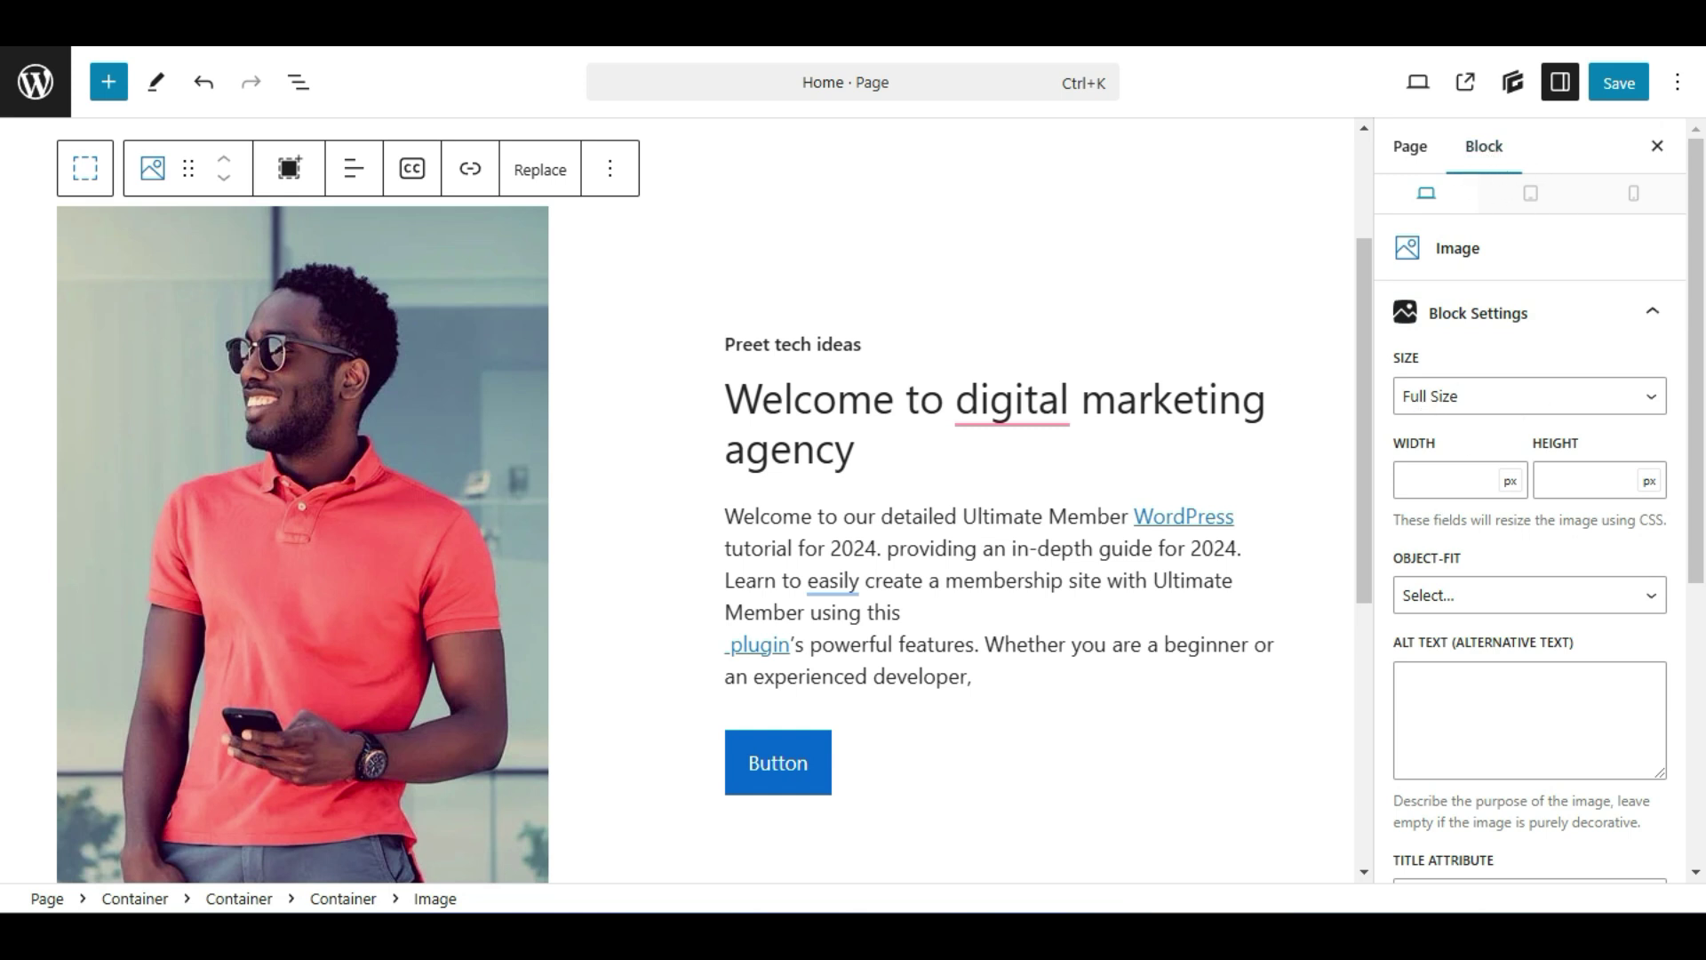
pyautogui.scroll(-3, 300, 455)
pyautogui.scroll(3, 301, 455)
pyautogui.click(1460, 480)
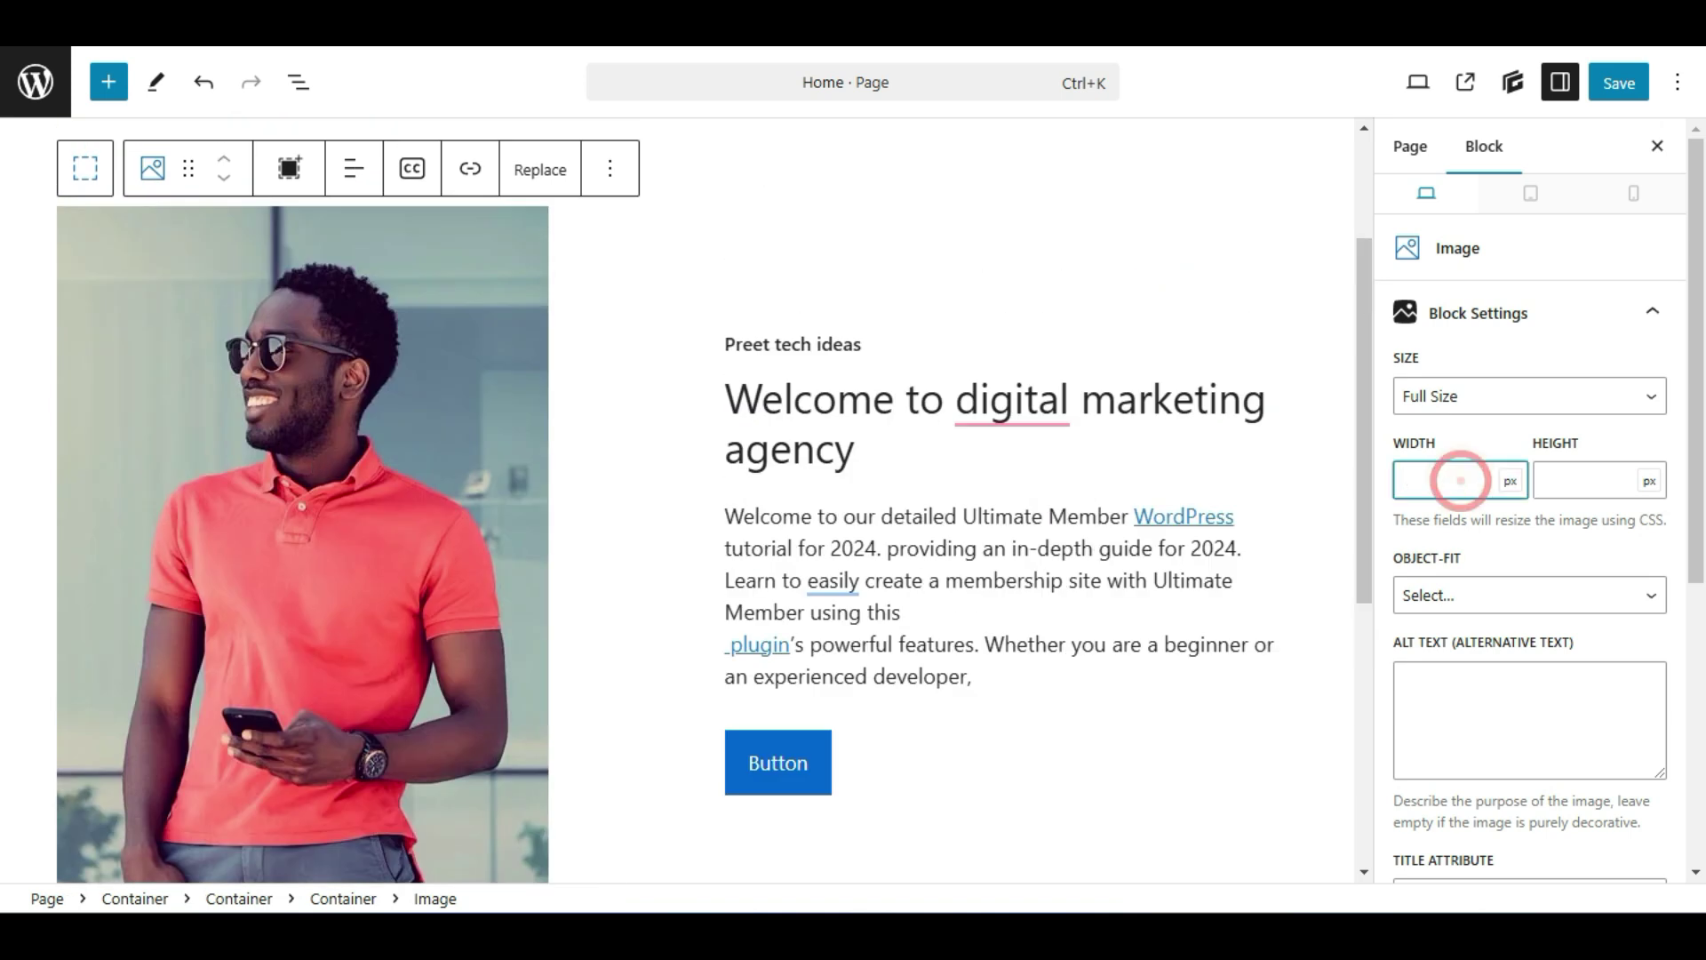
pyautogui.write('200')
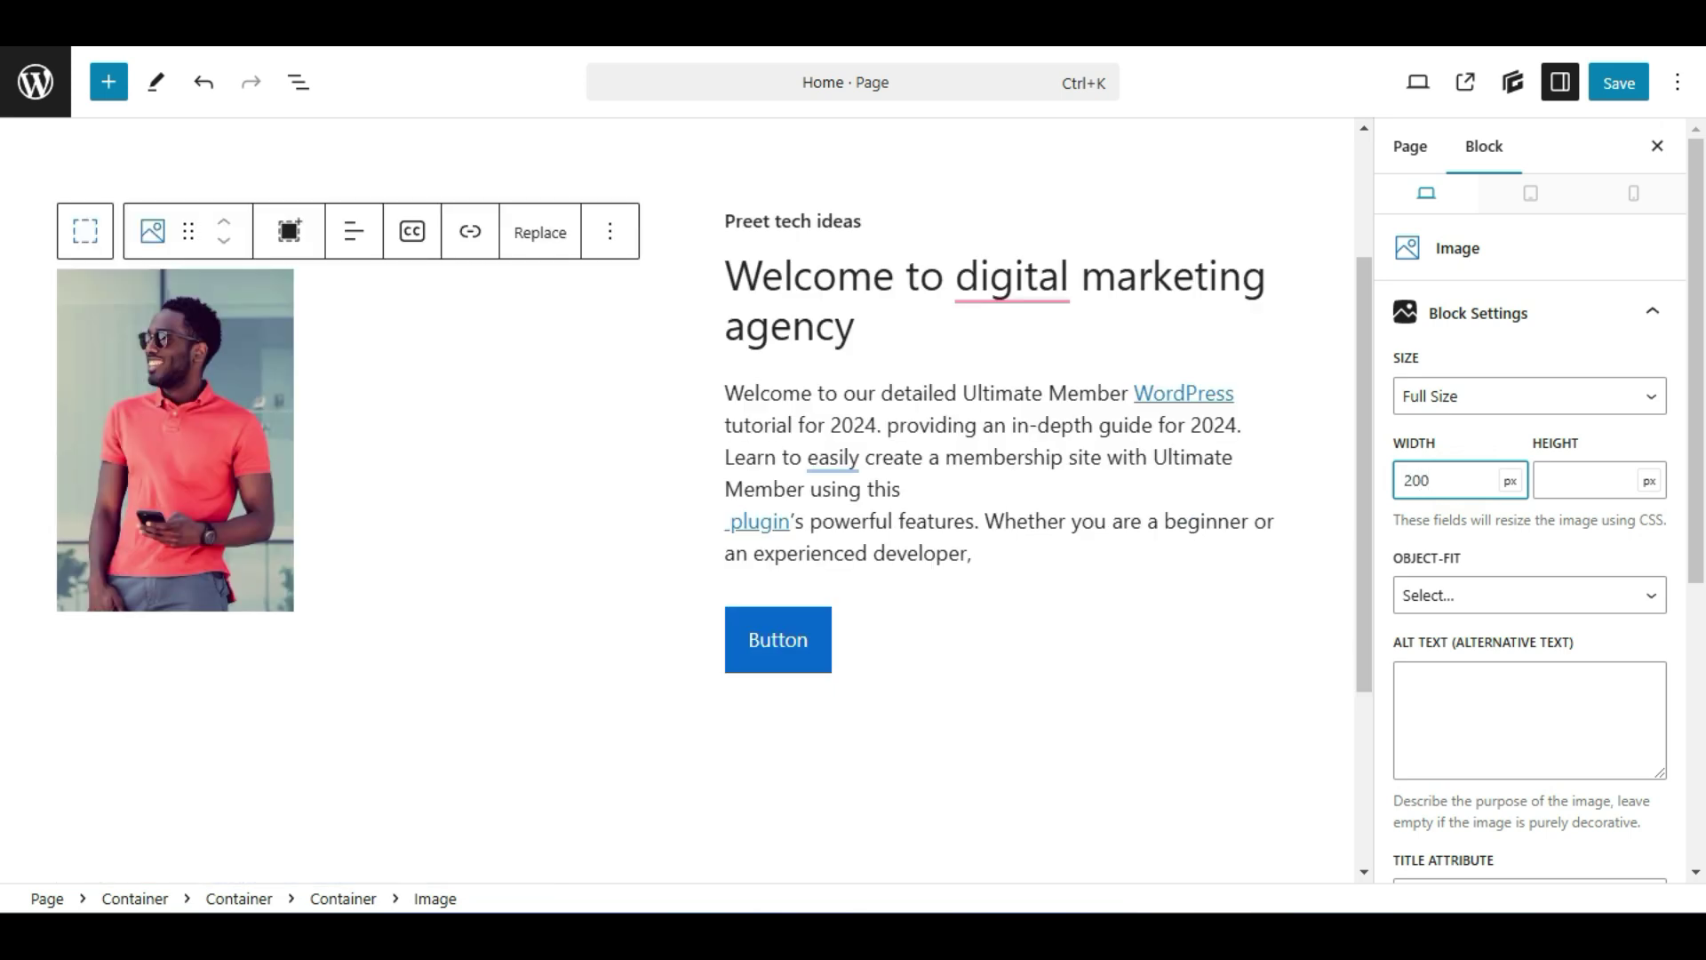
pyautogui.click(1577, 484)
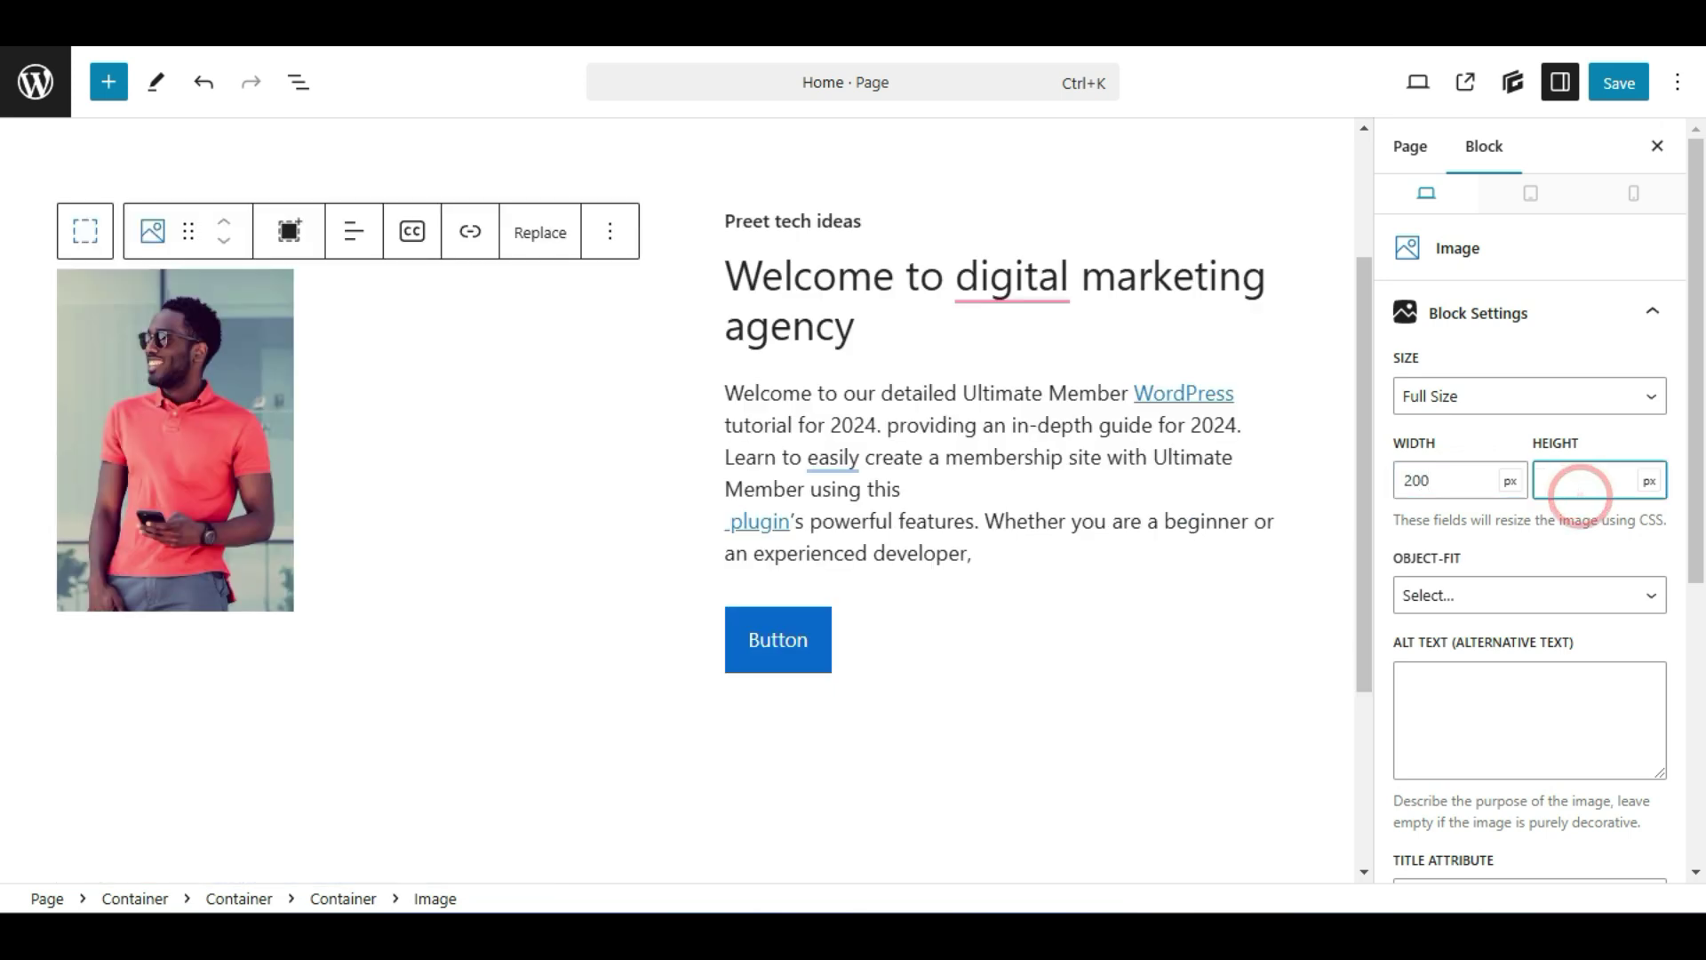
pyautogui.write('400')
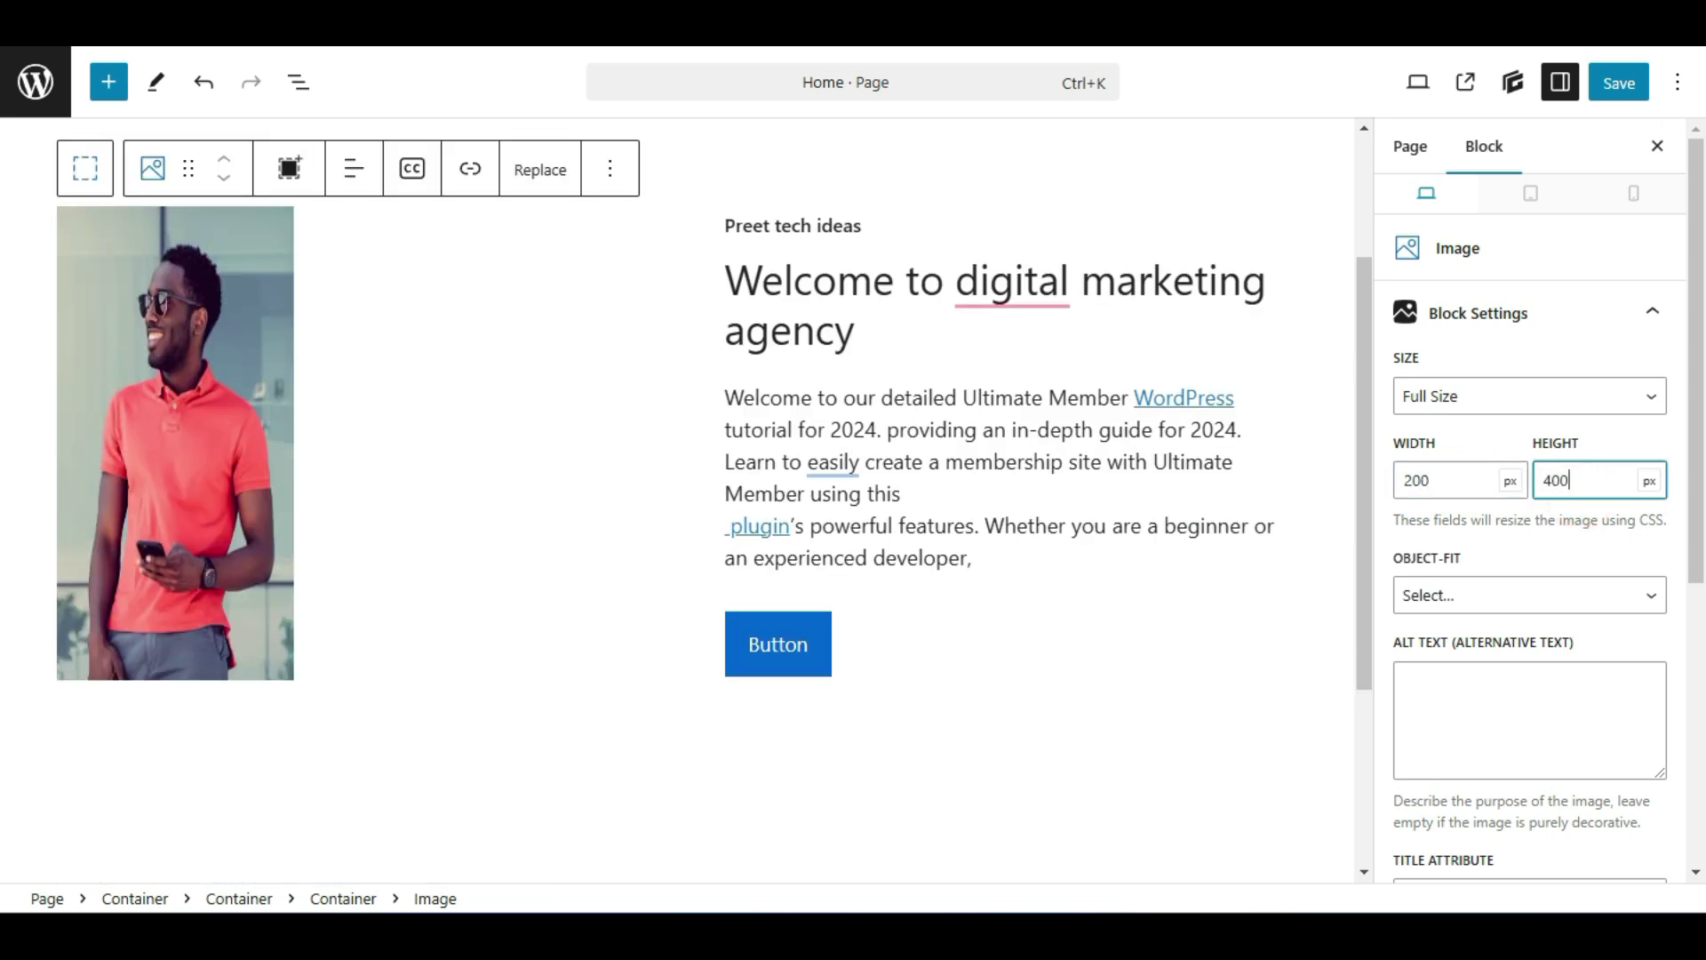
pyautogui.doubleClick(1413, 481)
pyautogui.write('400')
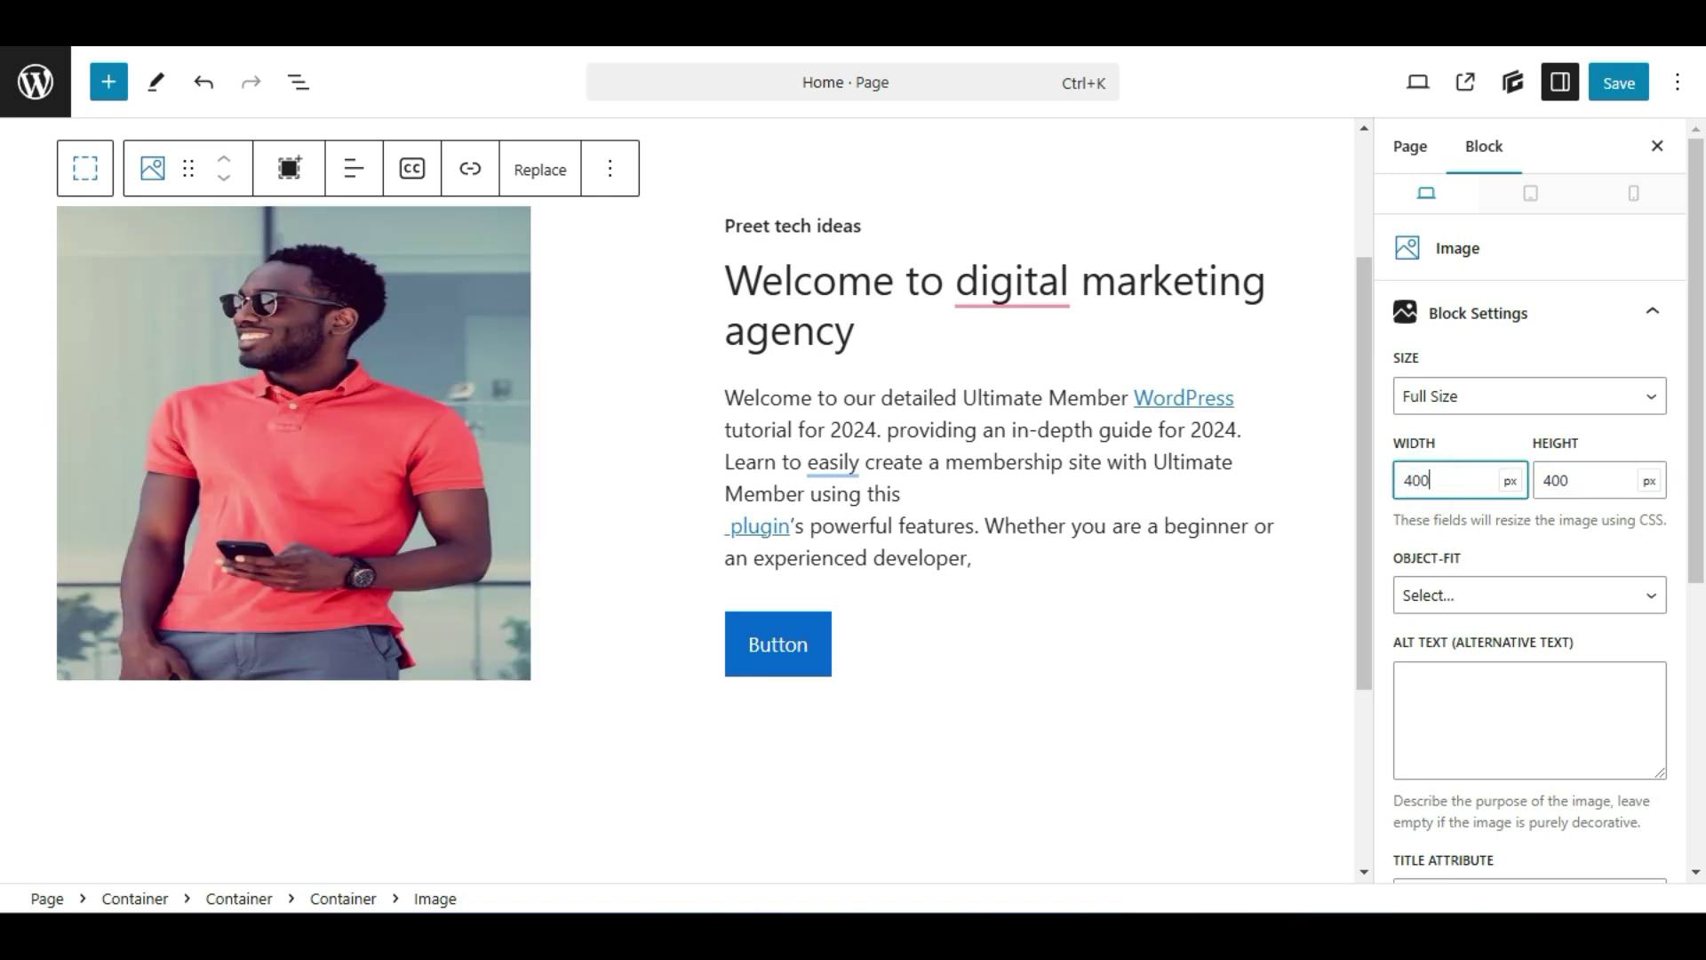
# Step: Align the image to the center of its container and save the page
pyautogui.click(598, 442)
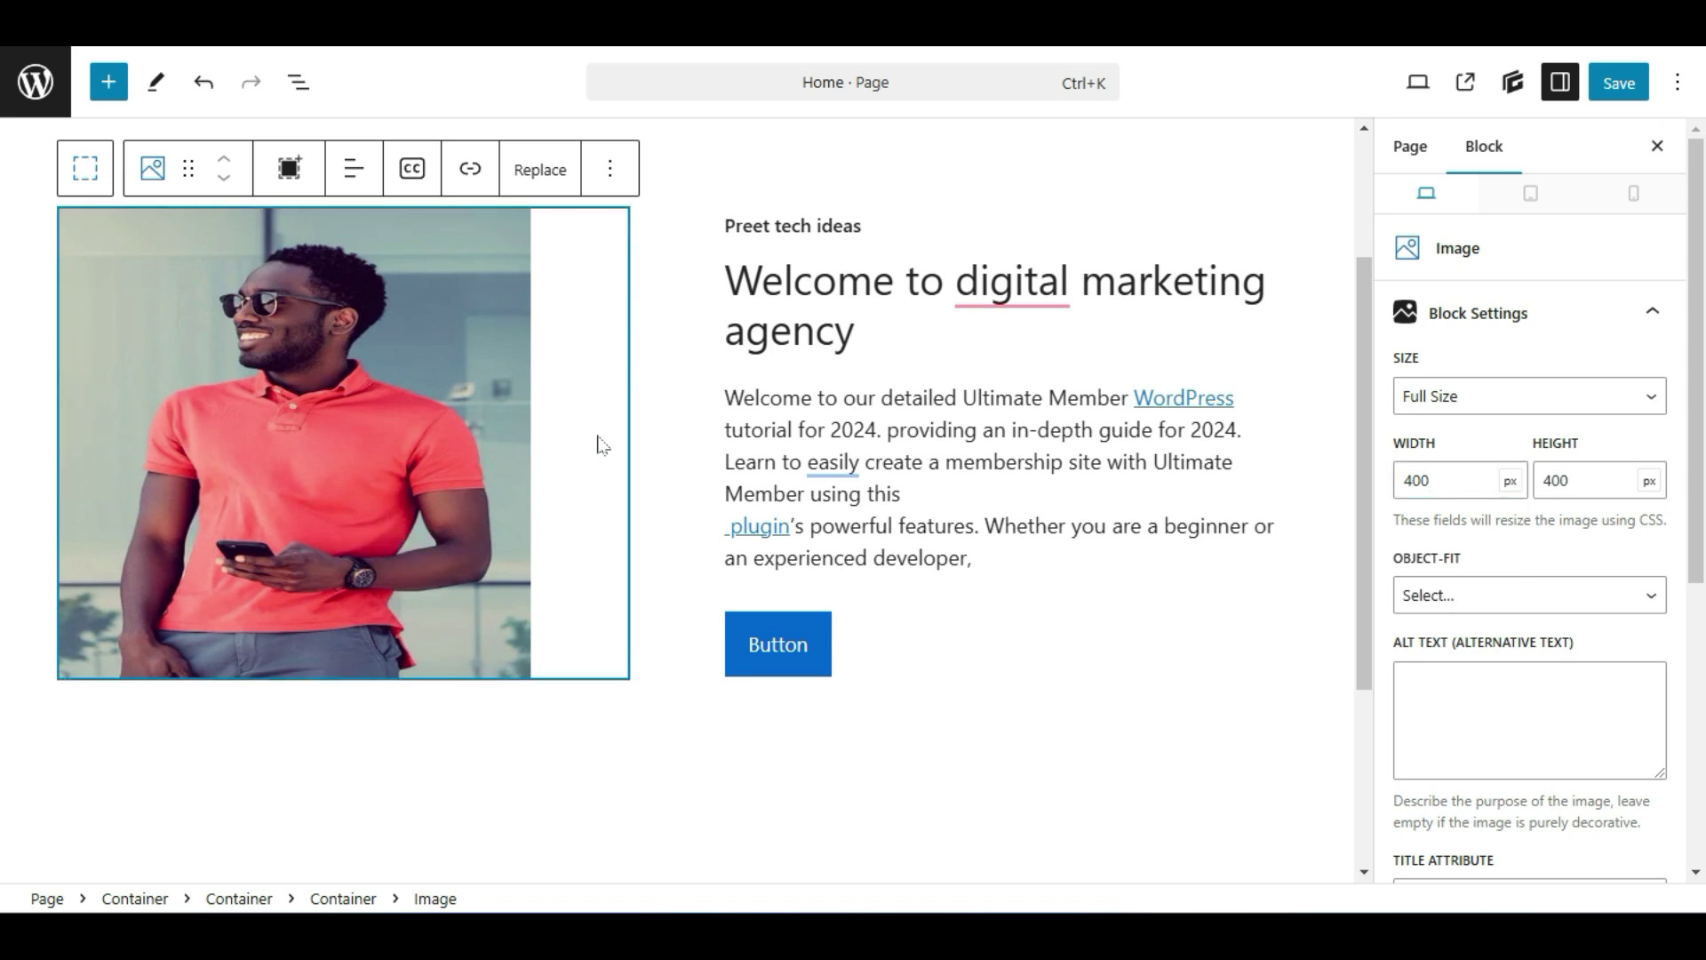
pyautogui.click(356, 169)
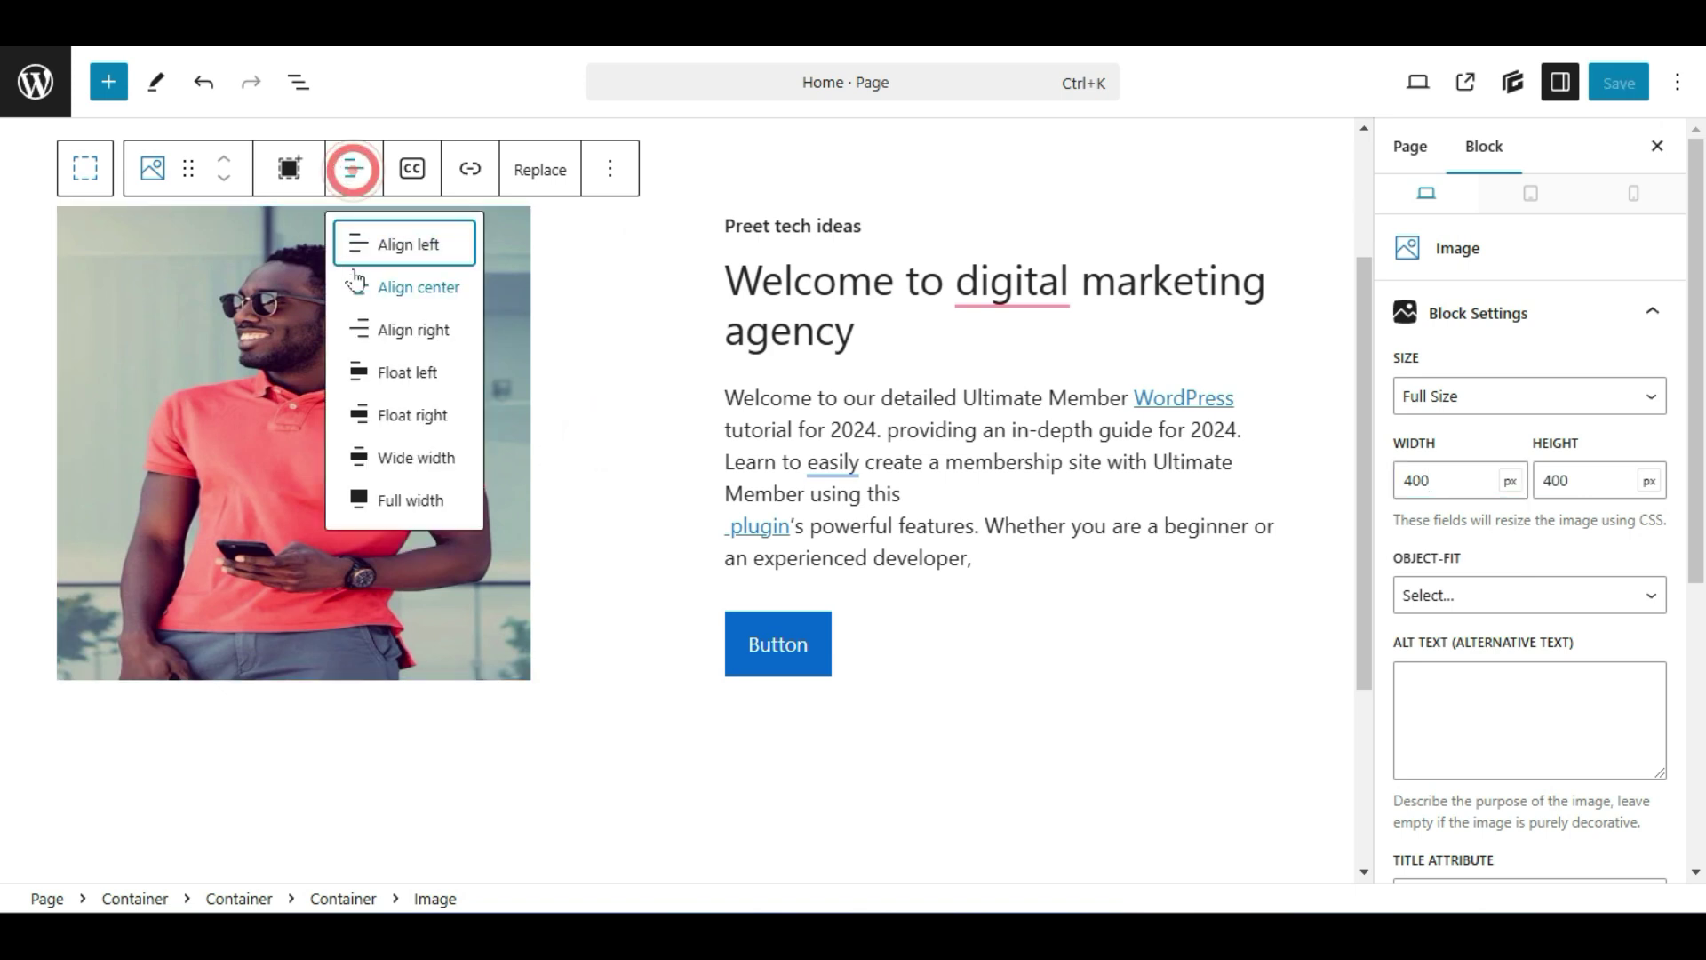
pyautogui.click(408, 289)
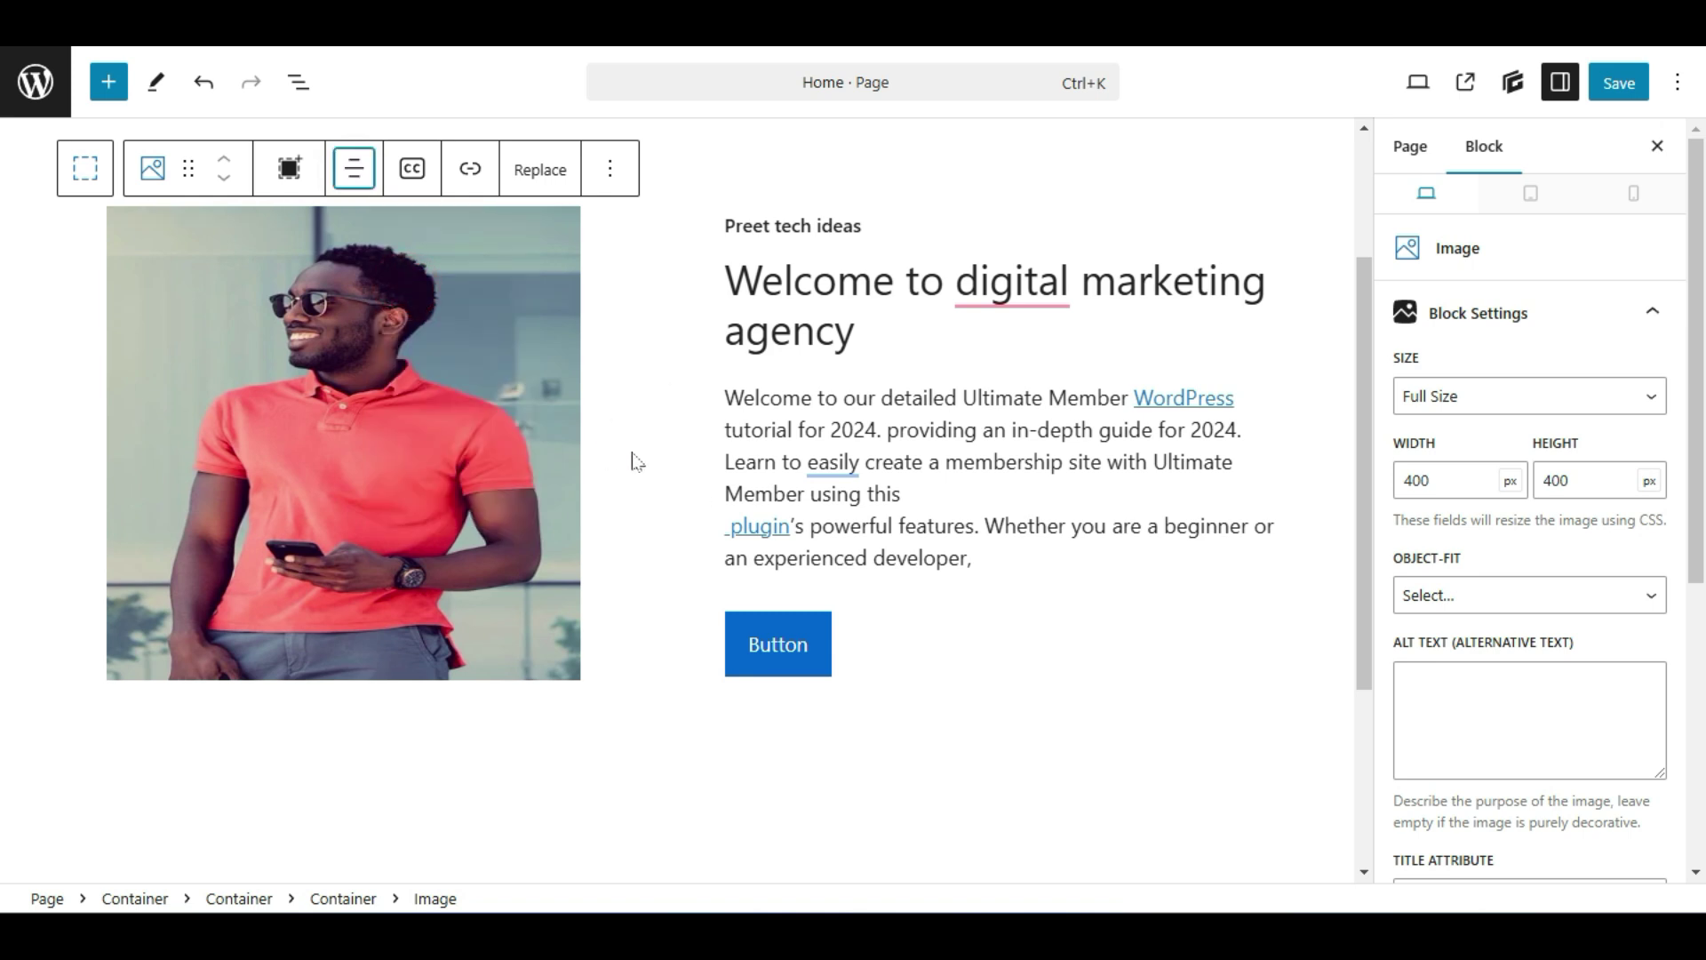
pyautogui.click(1615, 87)
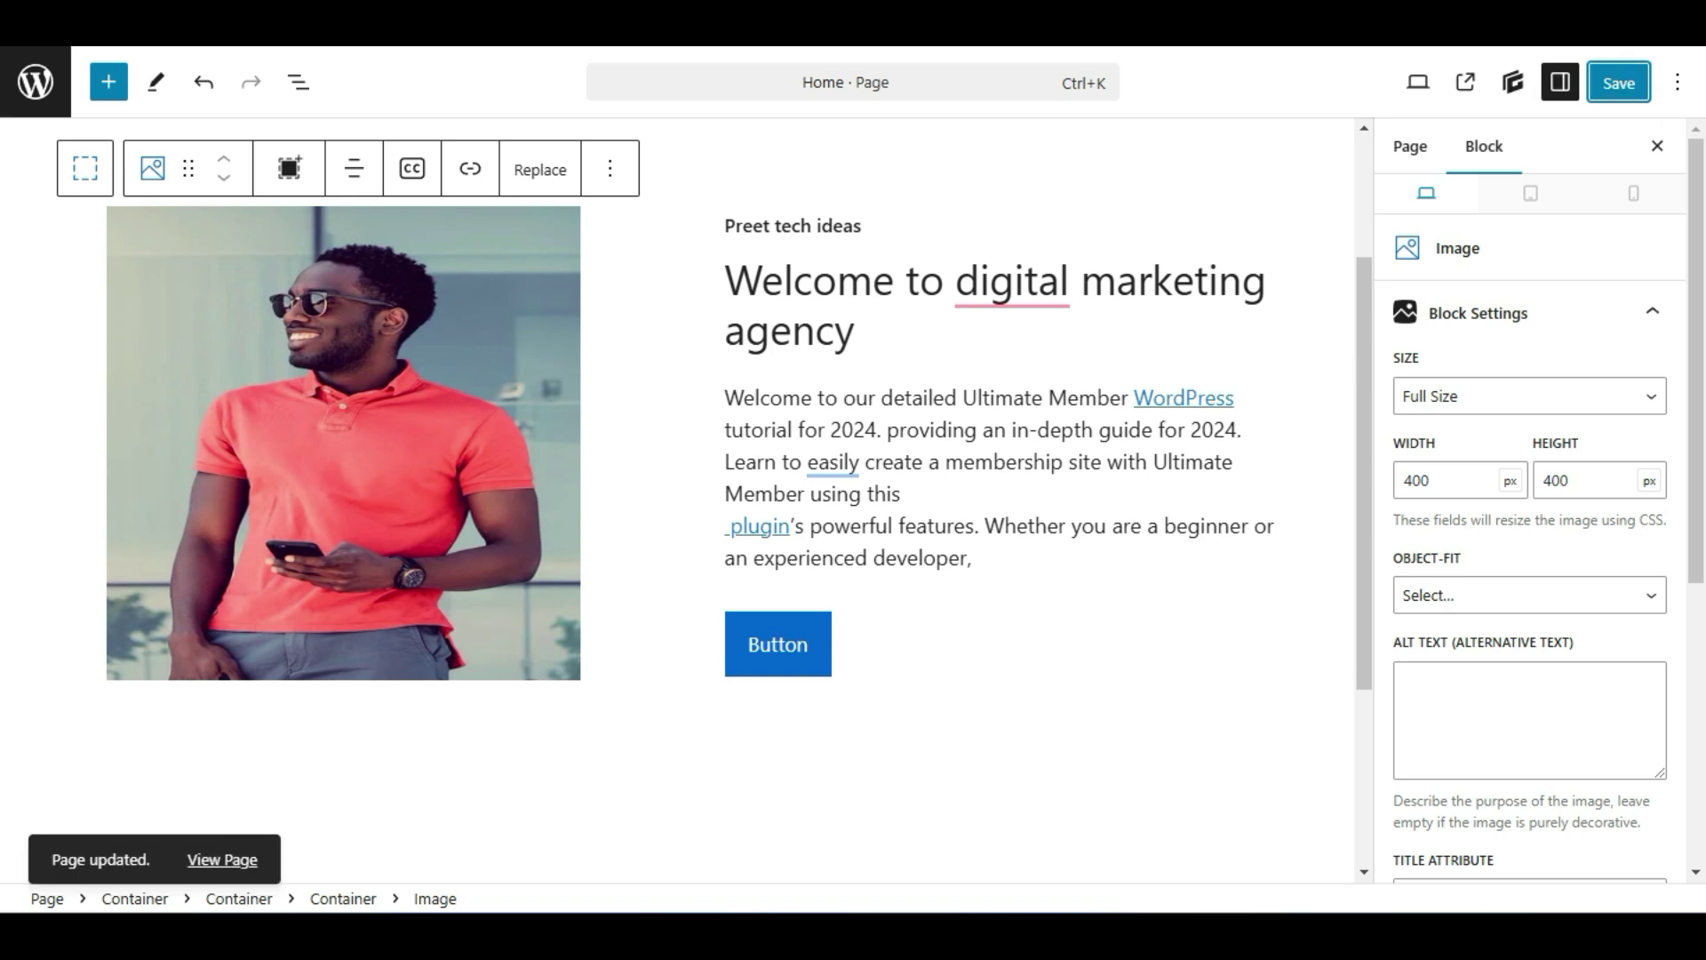
# Step: Switch the editor preview to Mobile and check the layout from the headline down to the image
pyautogui.click(1419, 86)
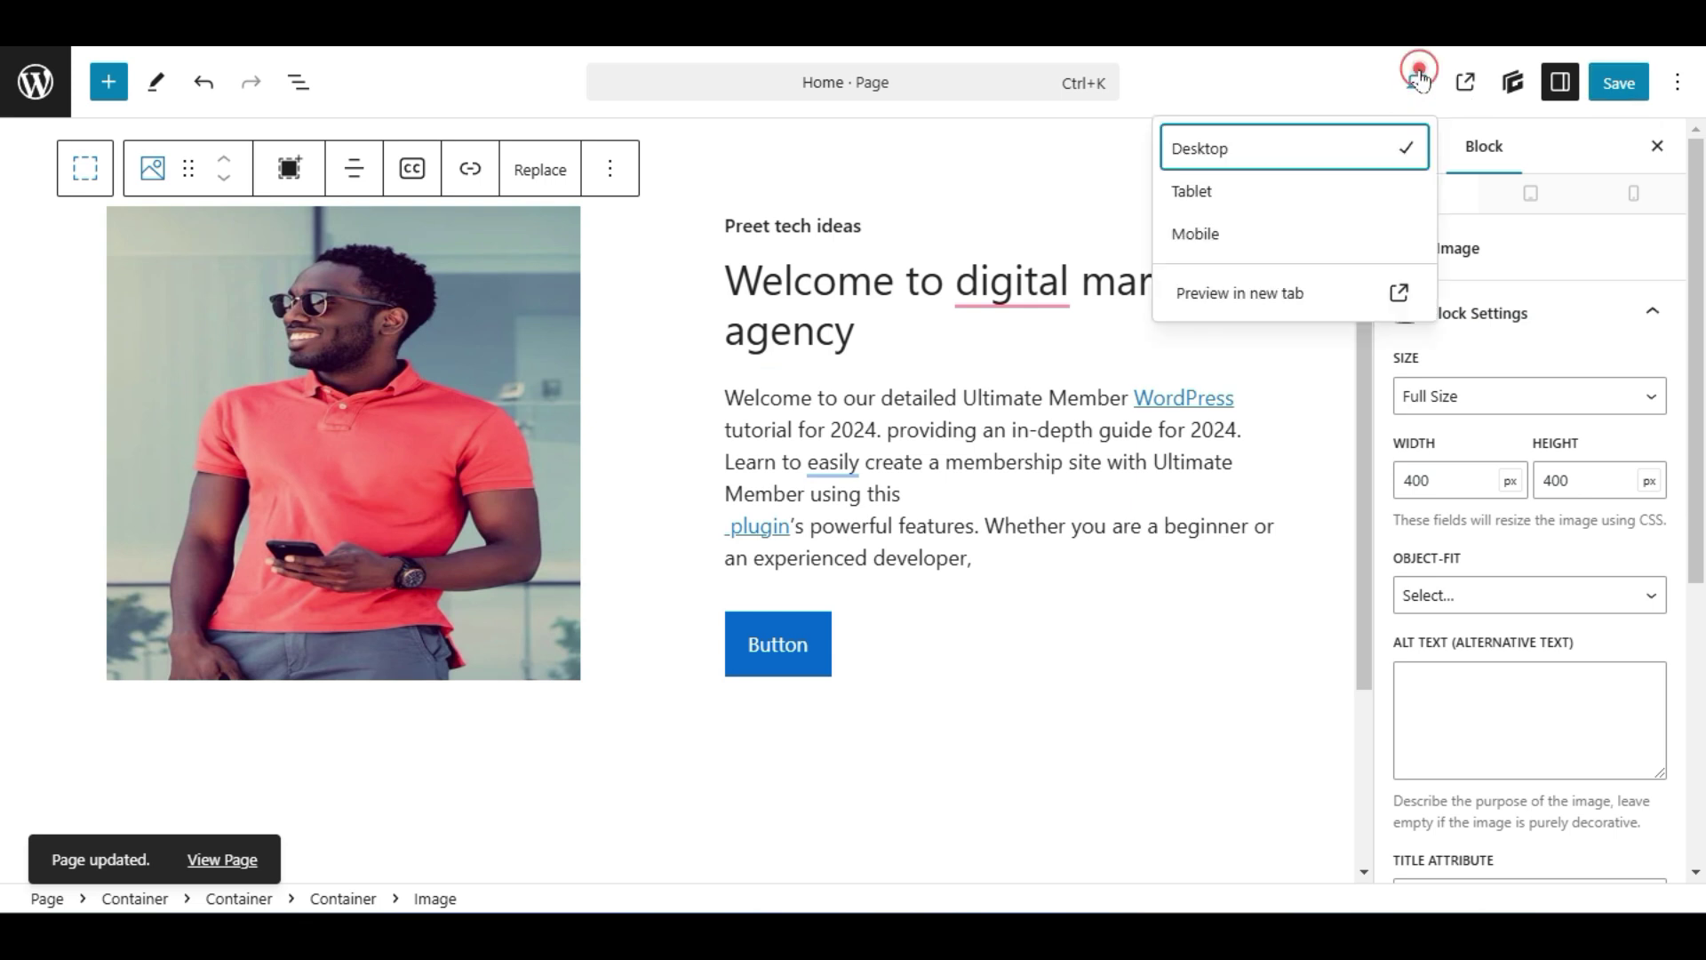
pyautogui.click(1230, 236)
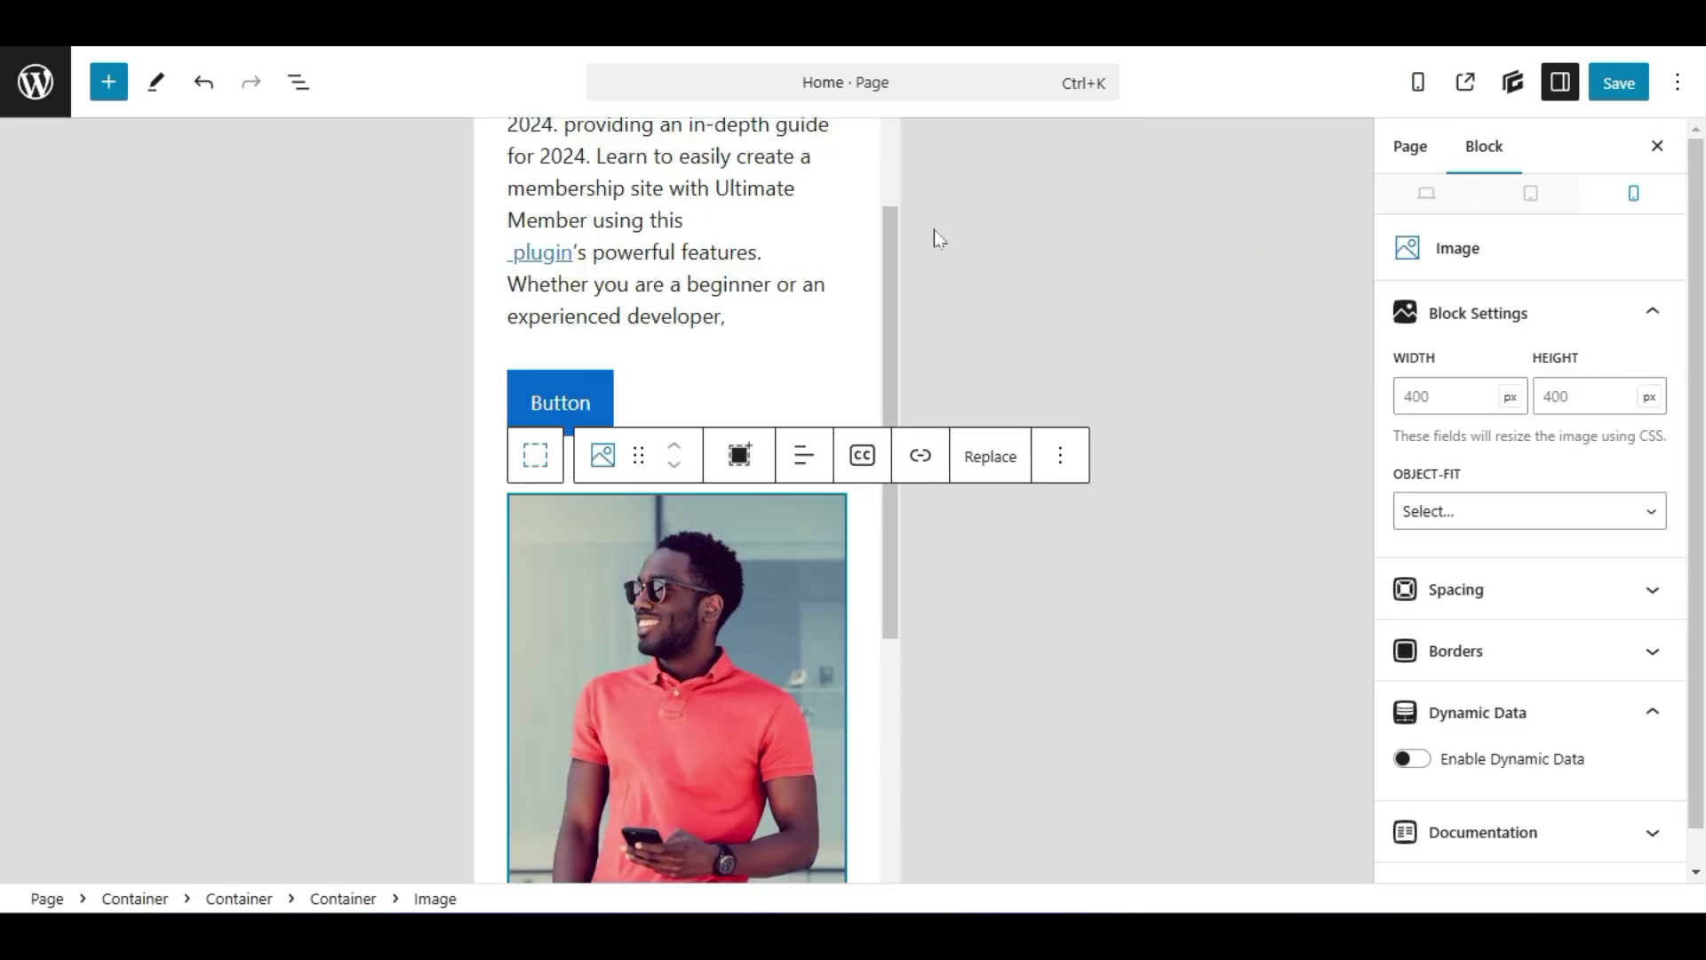
pyautogui.scroll(-2, 617, 605)
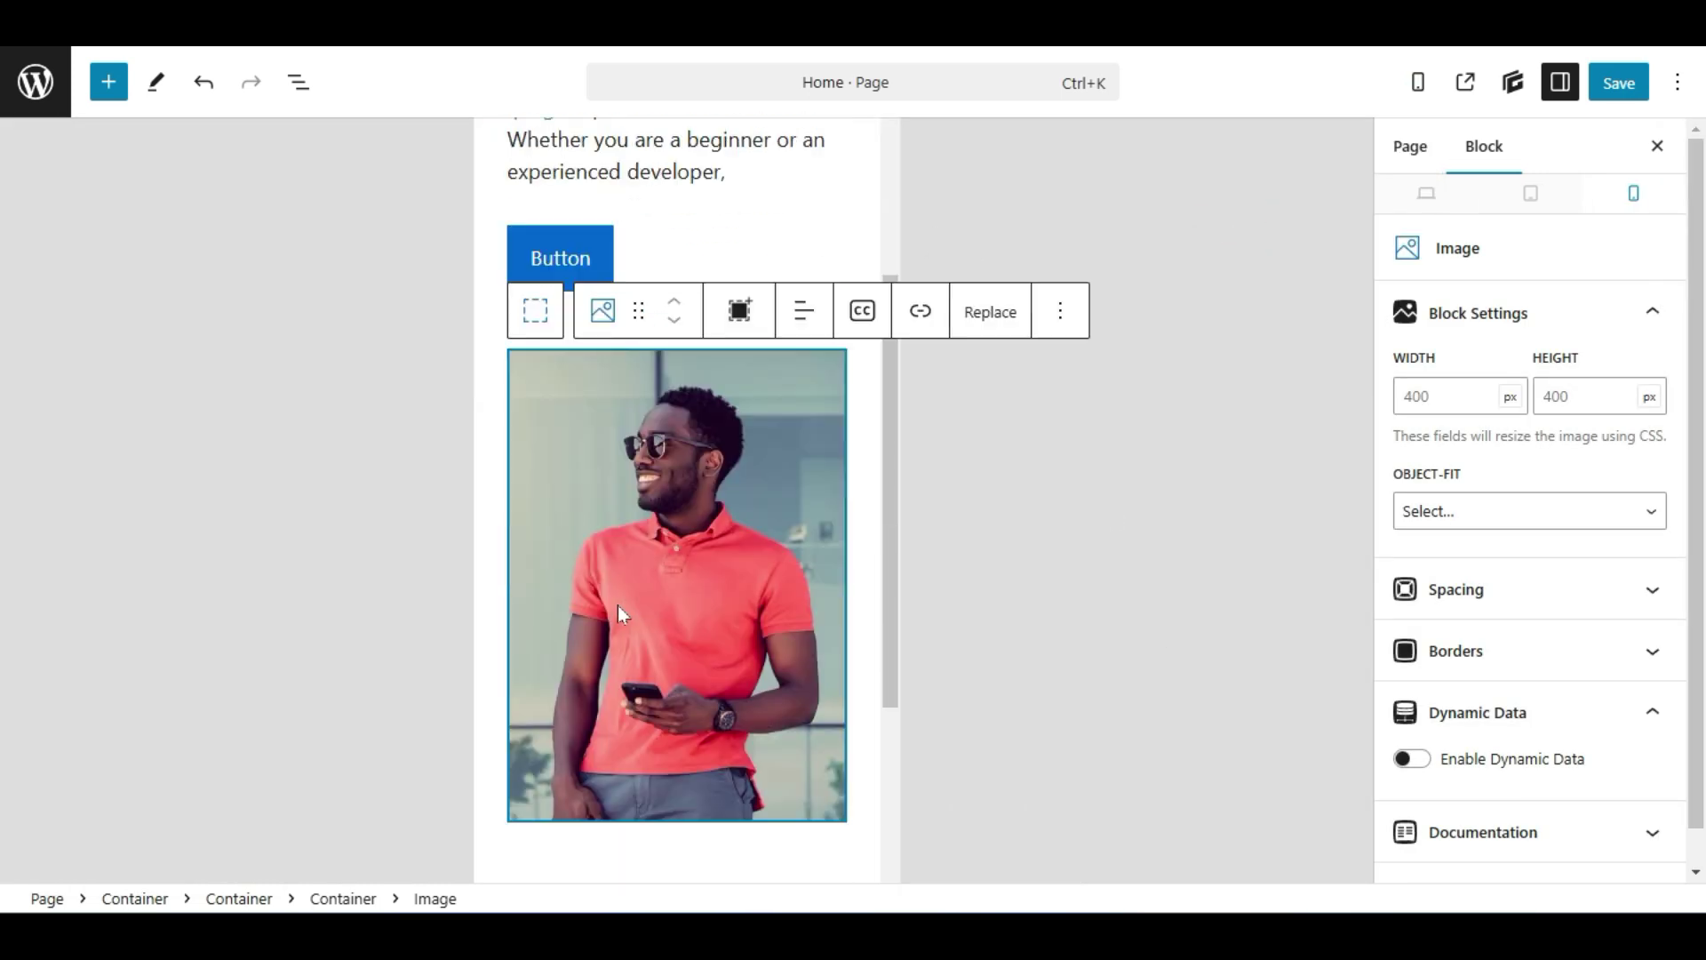
pyautogui.scroll(5, 624, 610)
pyautogui.scroll(1, 686, 501)
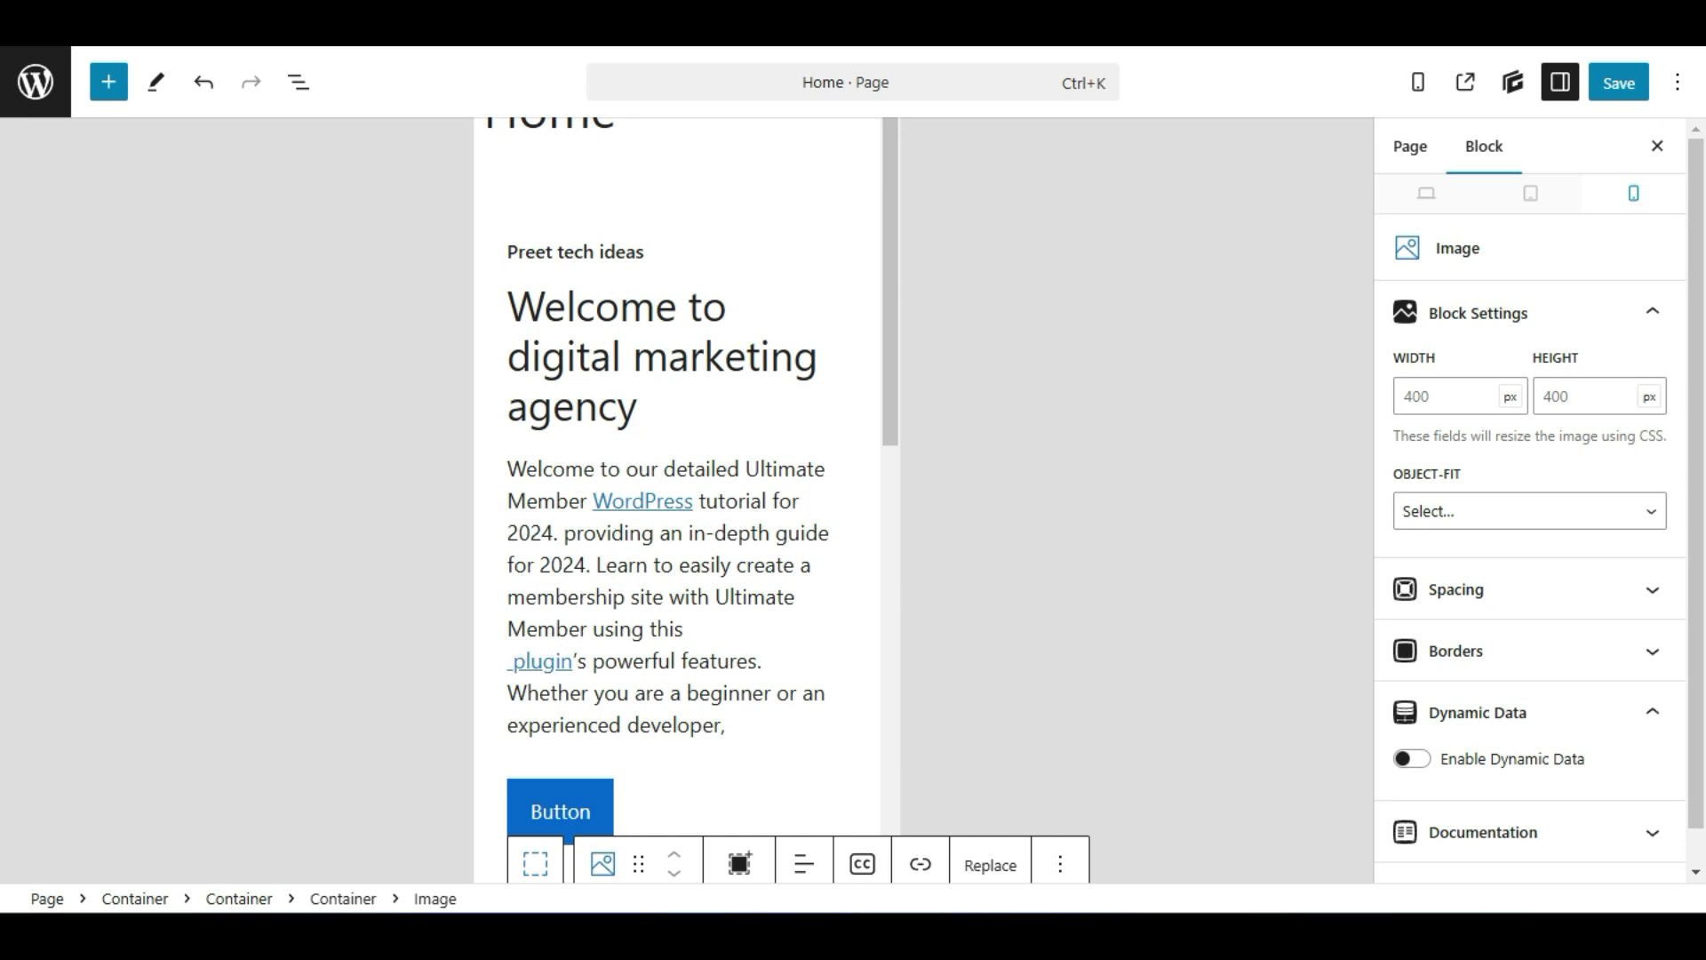
pyautogui.scroll(-4, 677, 500)
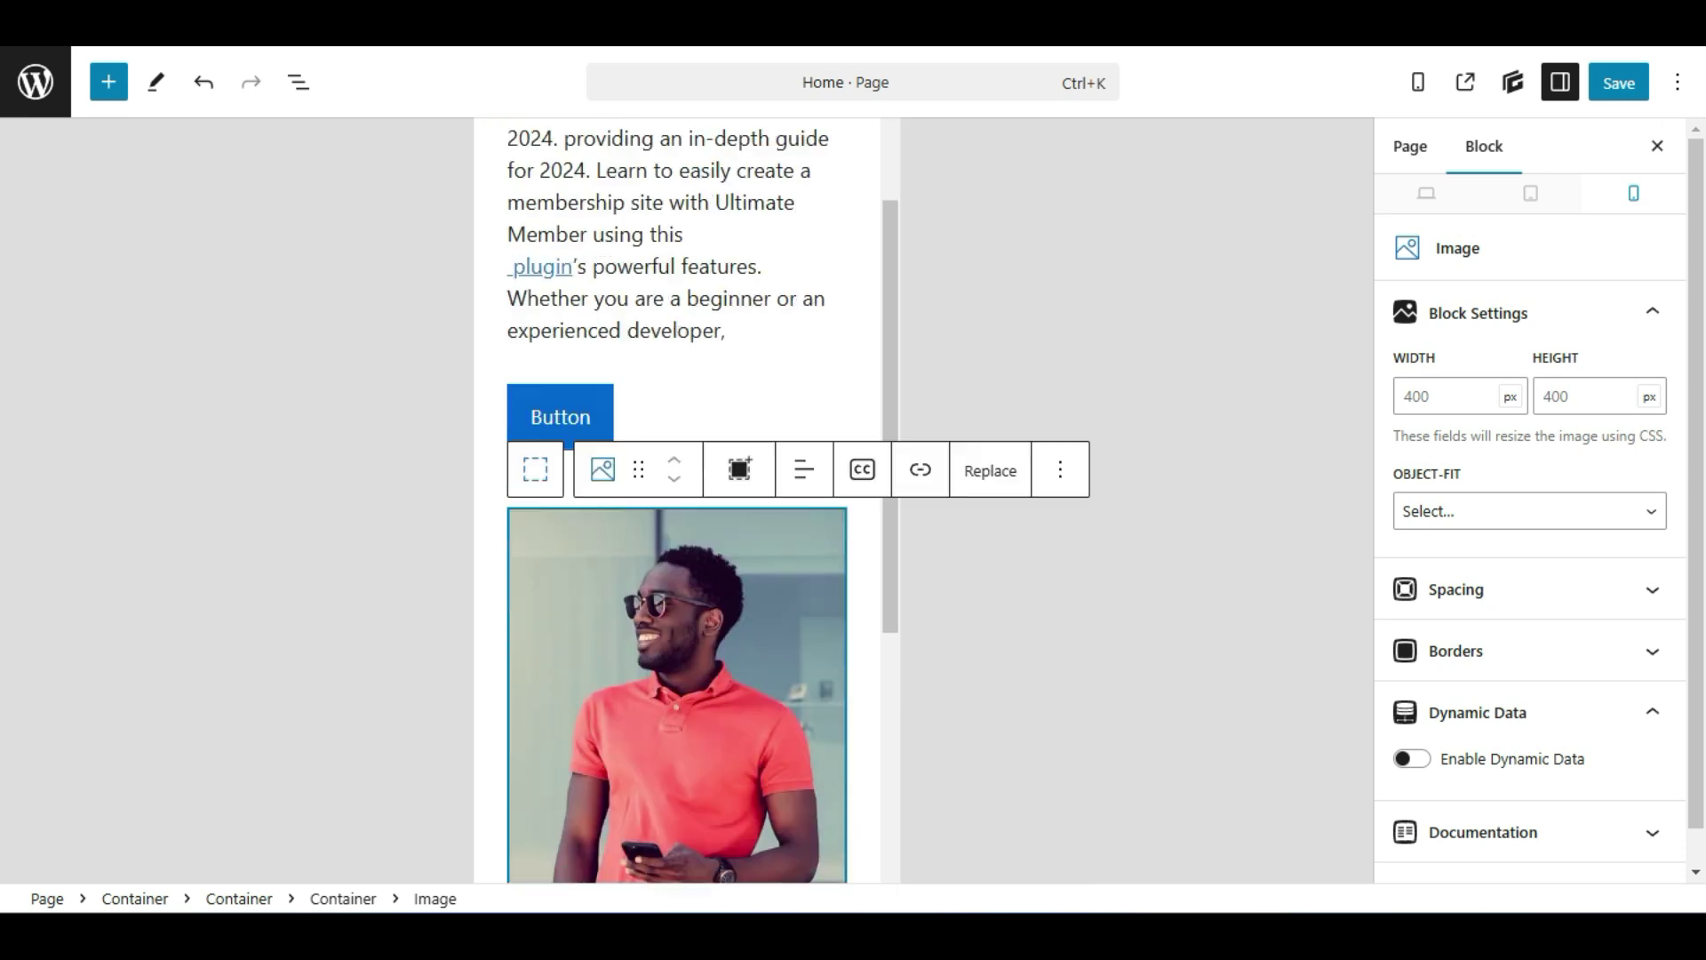
# Step: Try centering the button through its Align Items and Justify Content layout settings, and clear both settings again
pyautogui.click(597, 426)
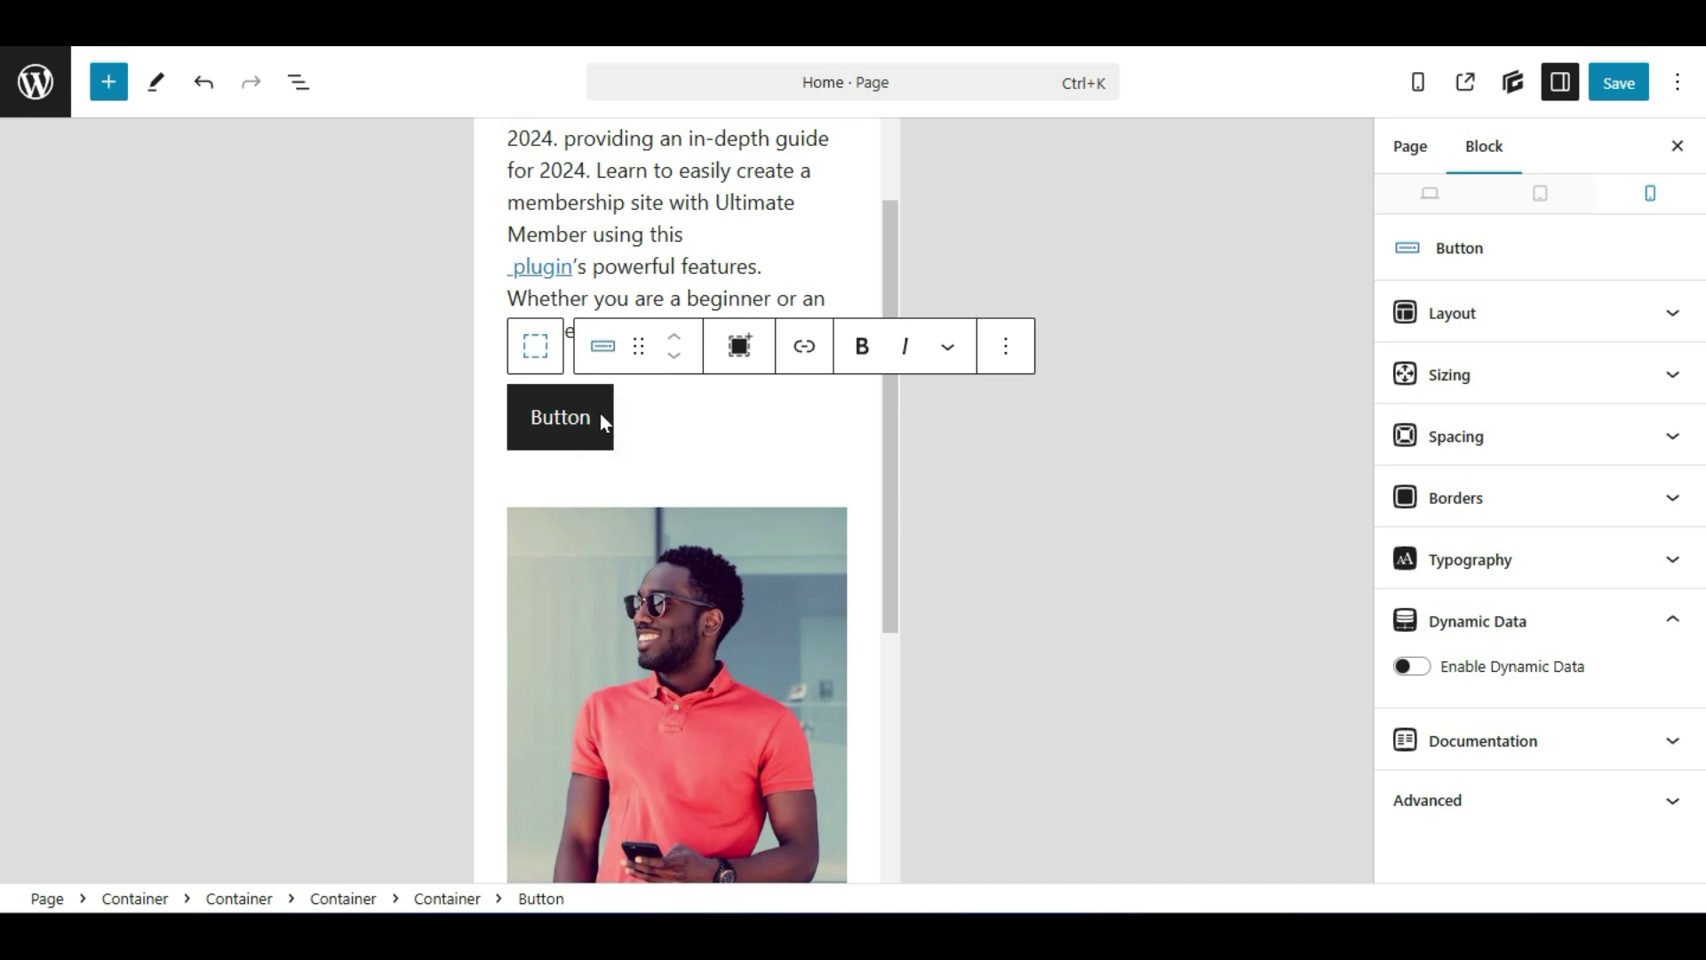
pyautogui.click(1500, 311)
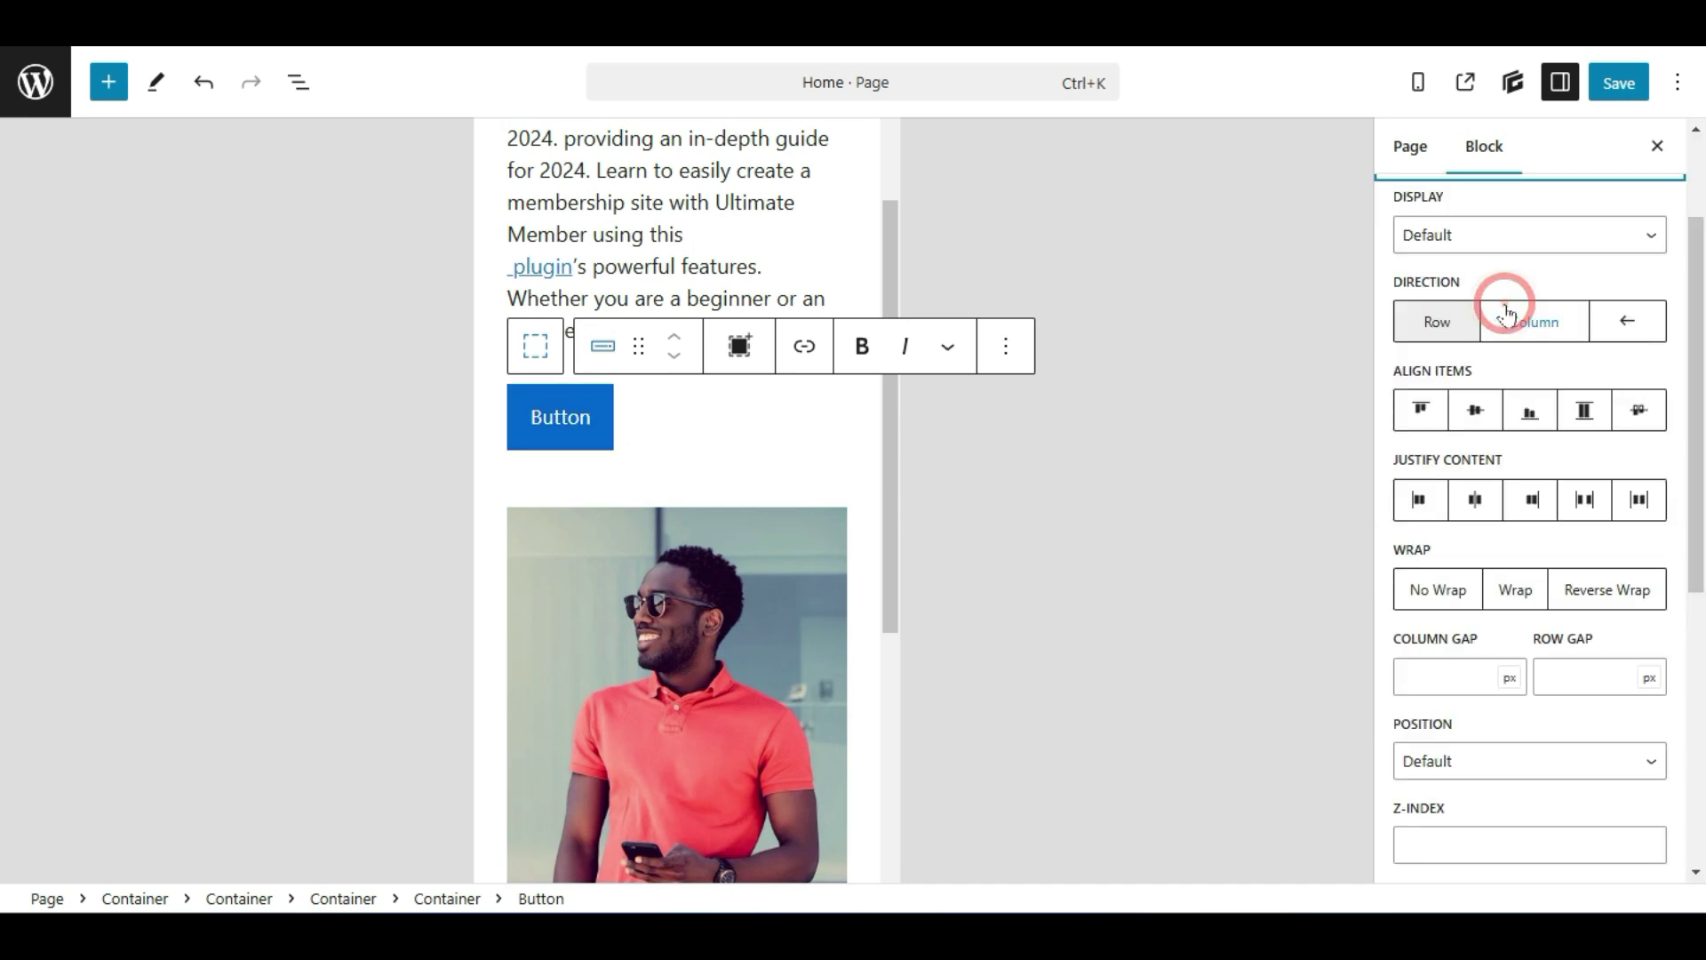
pyautogui.click(1477, 411)
pyautogui.click(1493, 505)
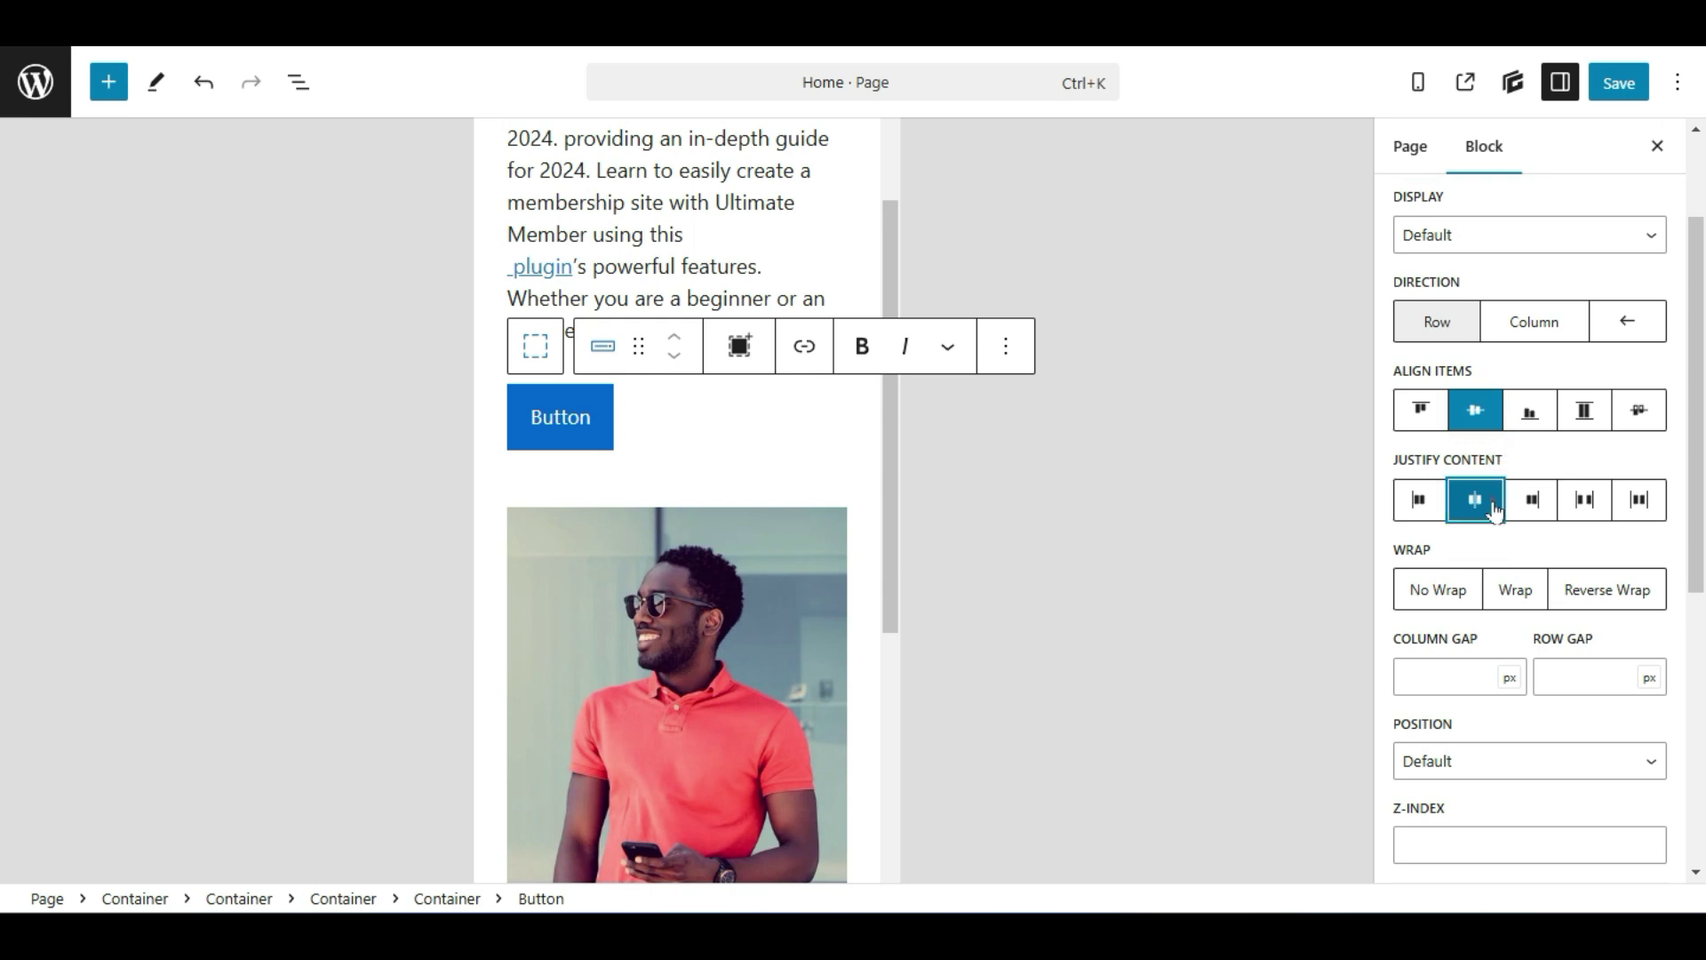
pyautogui.click(1474, 409)
pyautogui.click(1475, 518)
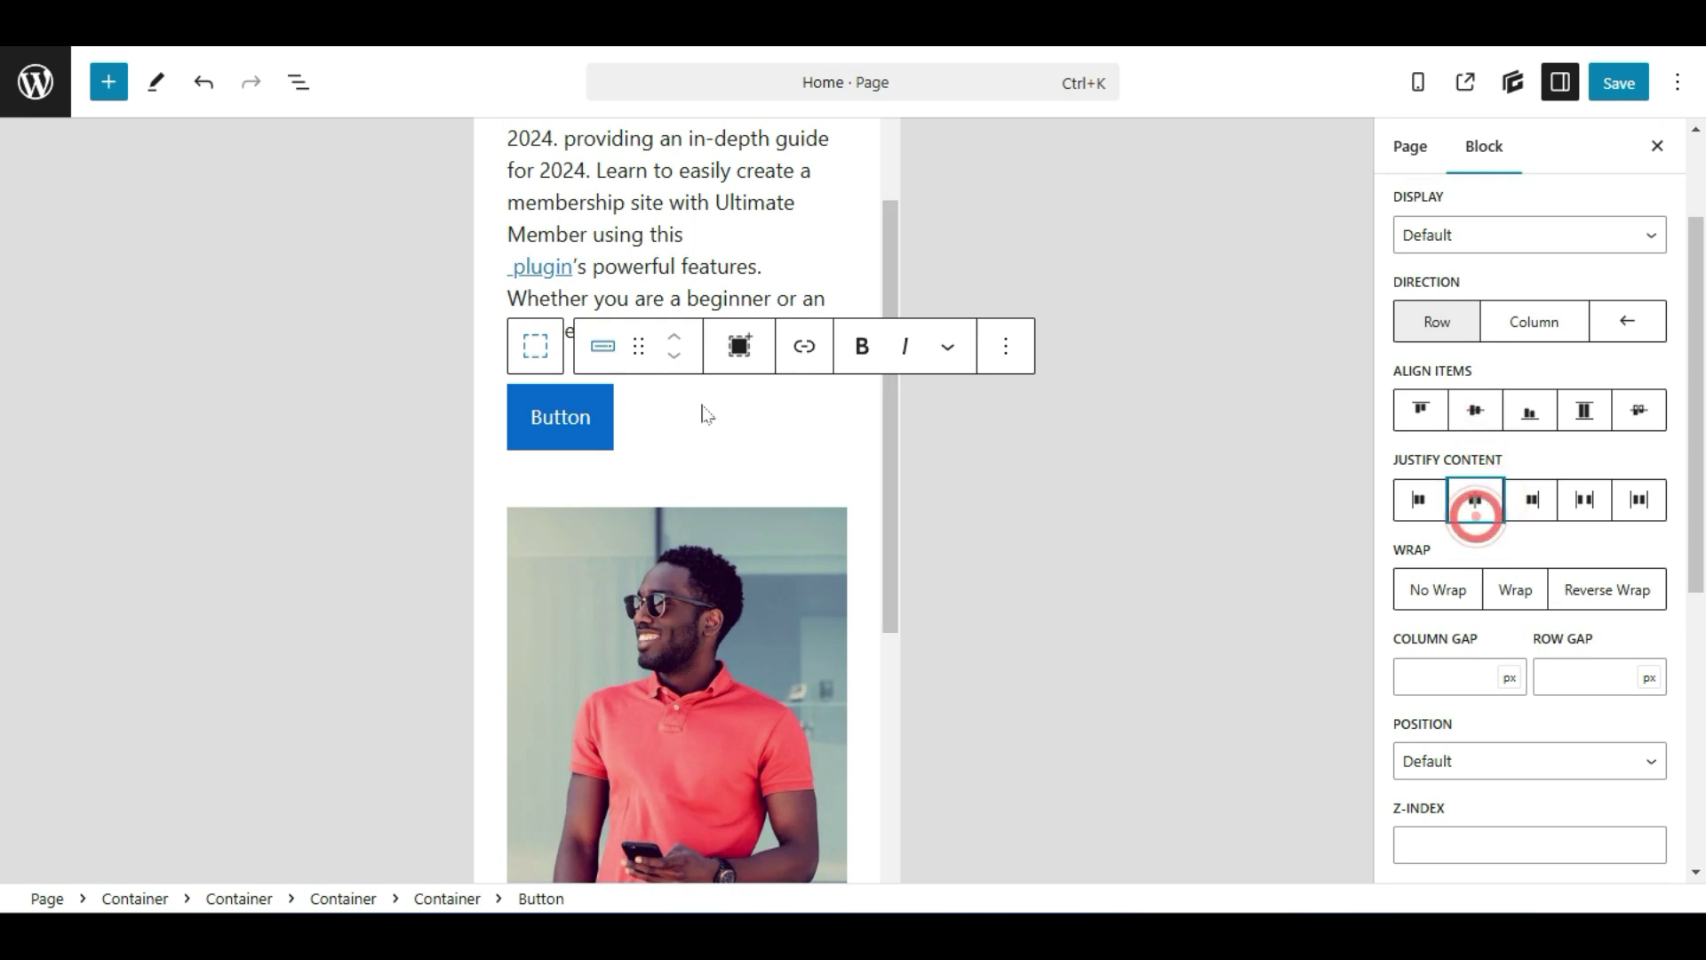
# Step: Set the text alignment of the container around the button to center in the mobile view
pyautogui.click(702, 418)
pyautogui.click(809, 346)
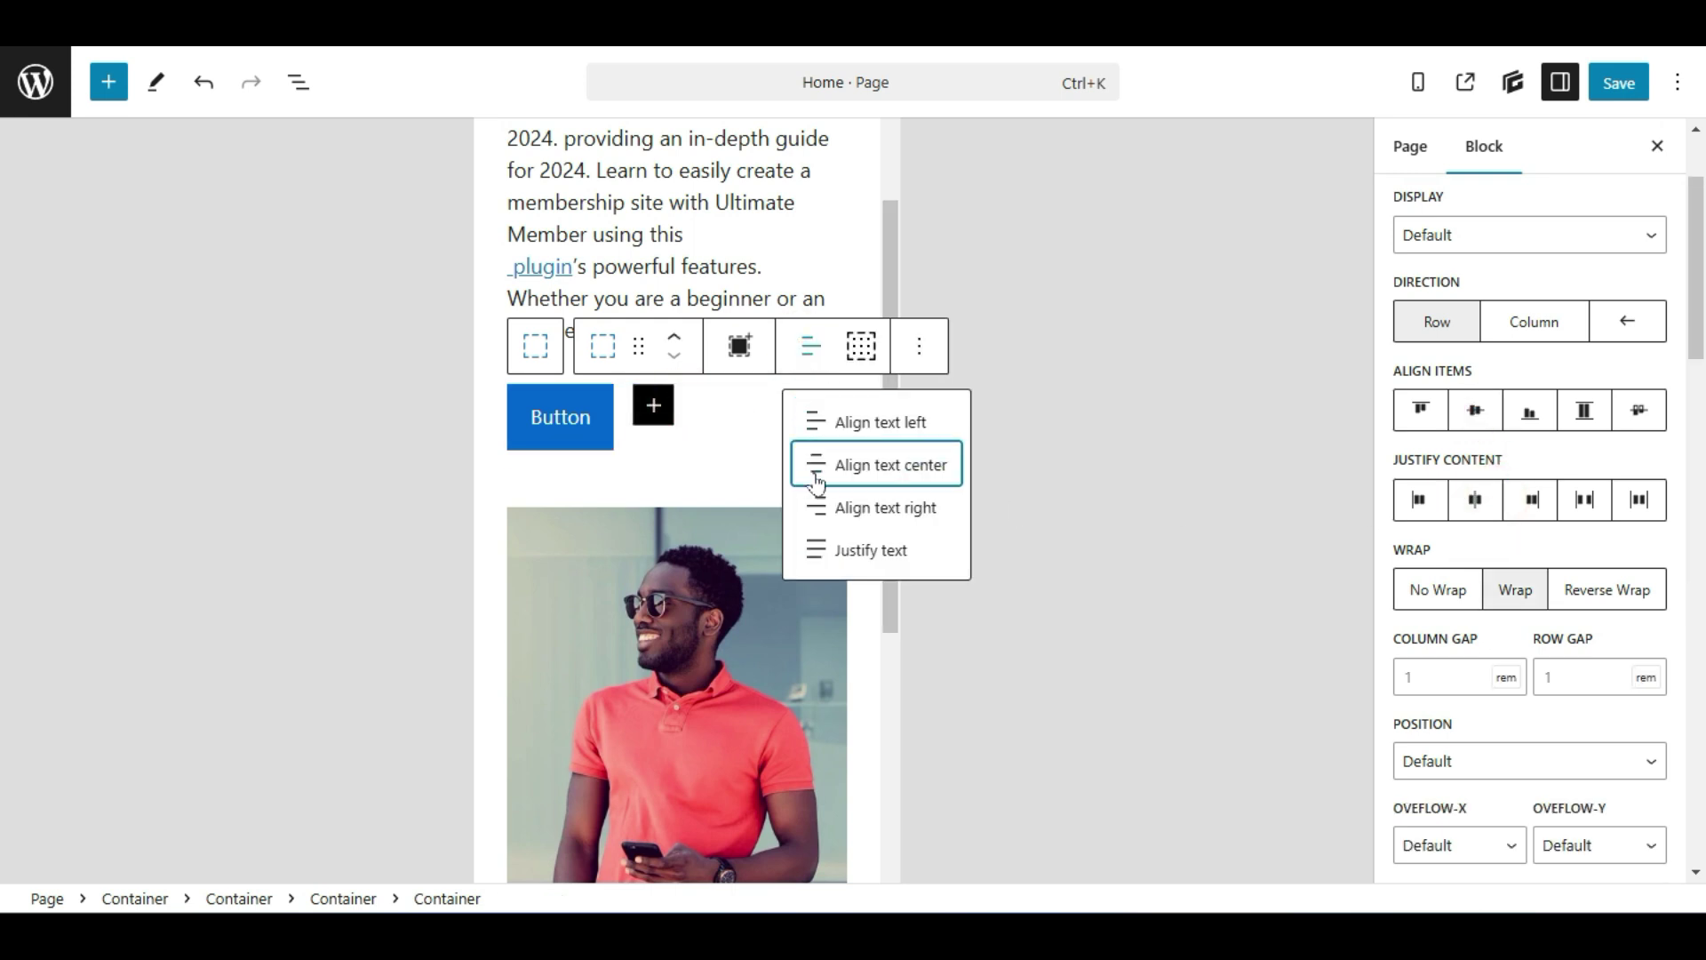
pyautogui.click(817, 471)
# Step: Center-align the H2 headline "Welcome to digital marketing agency" in the mobile view
pyautogui.scroll(3, 648, 405)
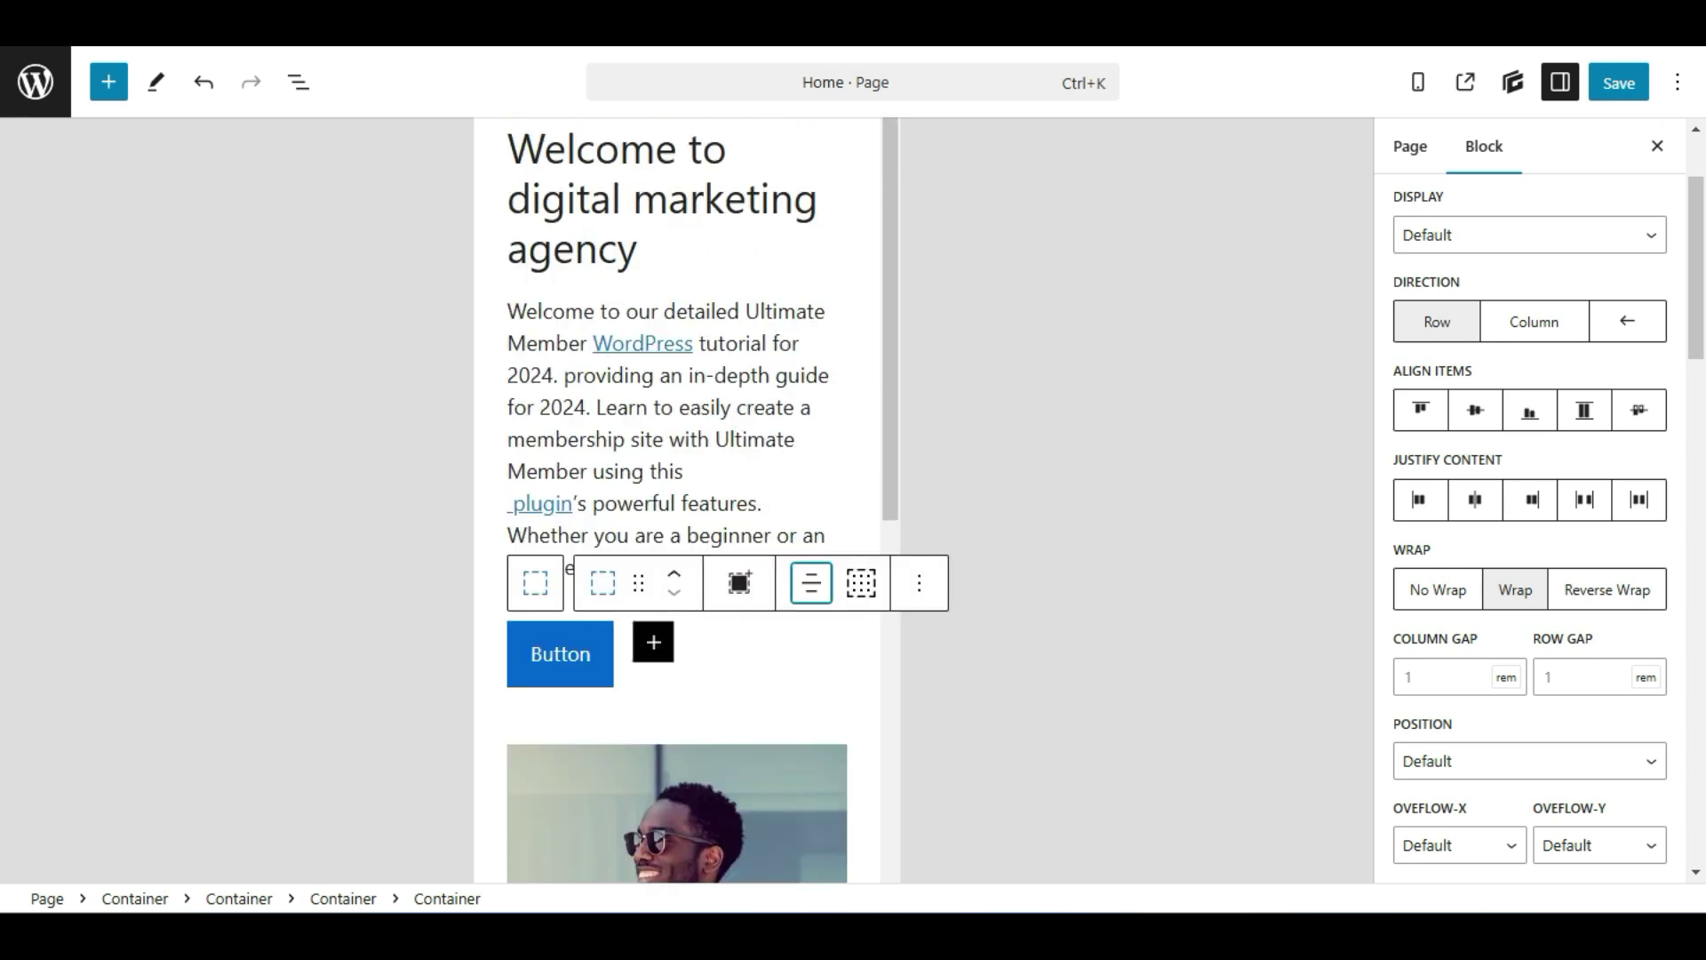
pyautogui.click(691, 178)
pyautogui.scroll(2, 692, 181)
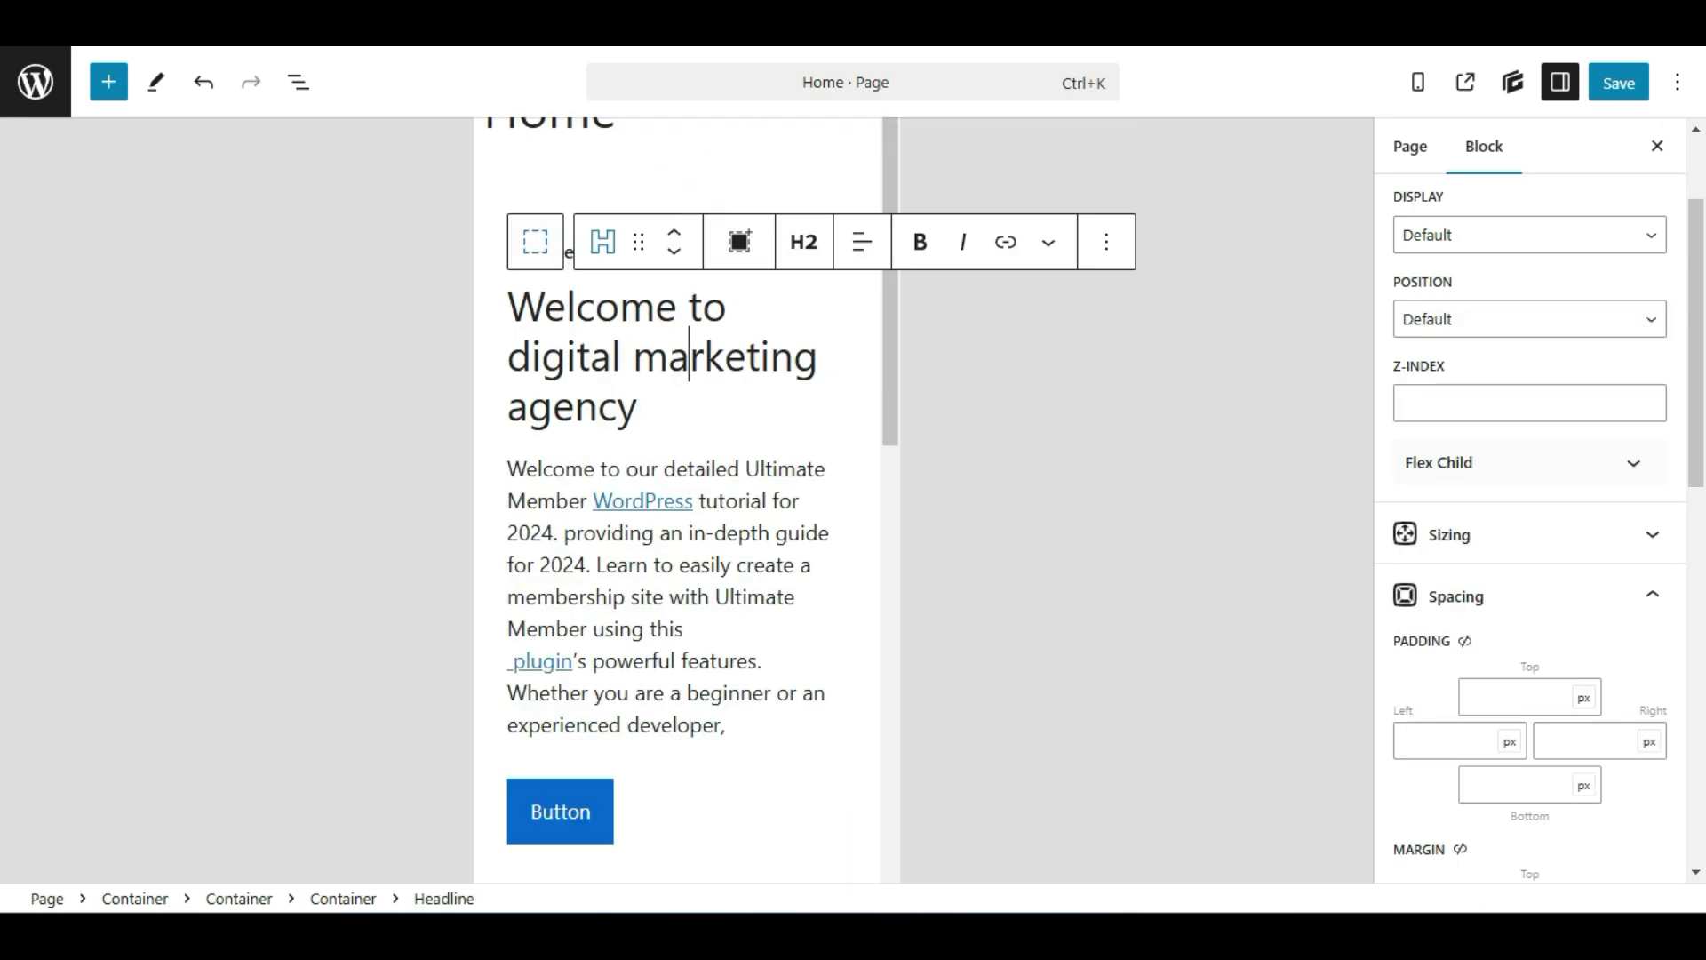
pyautogui.click(871, 246)
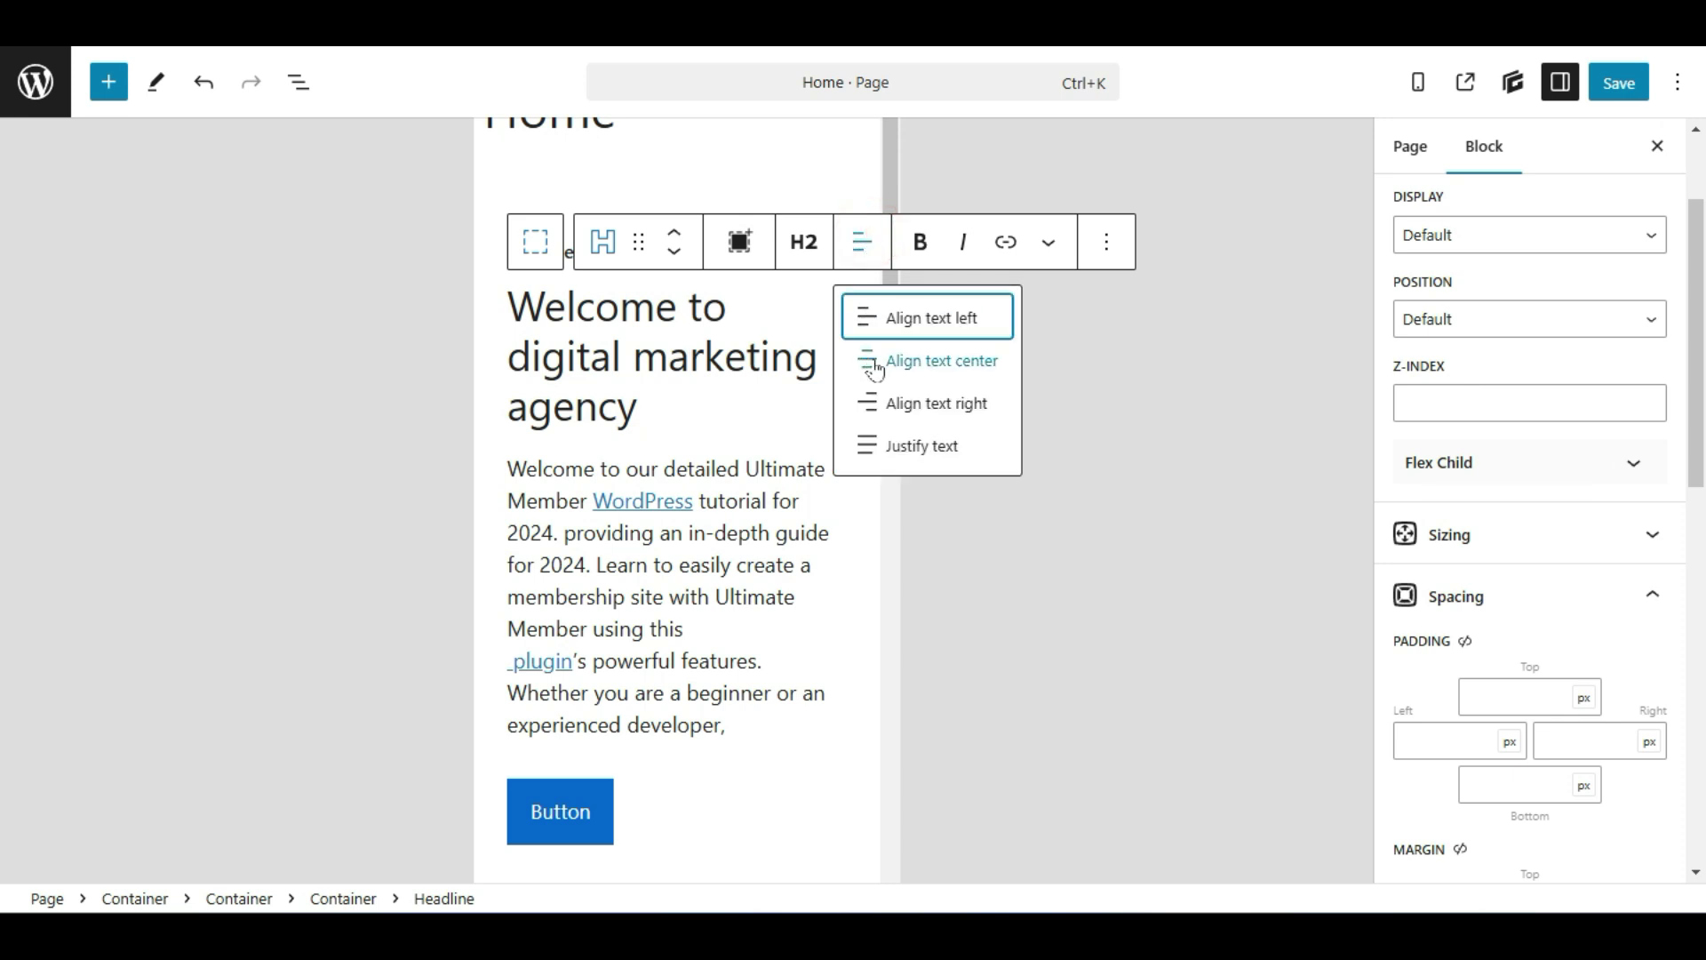
pyautogui.click(915, 360)
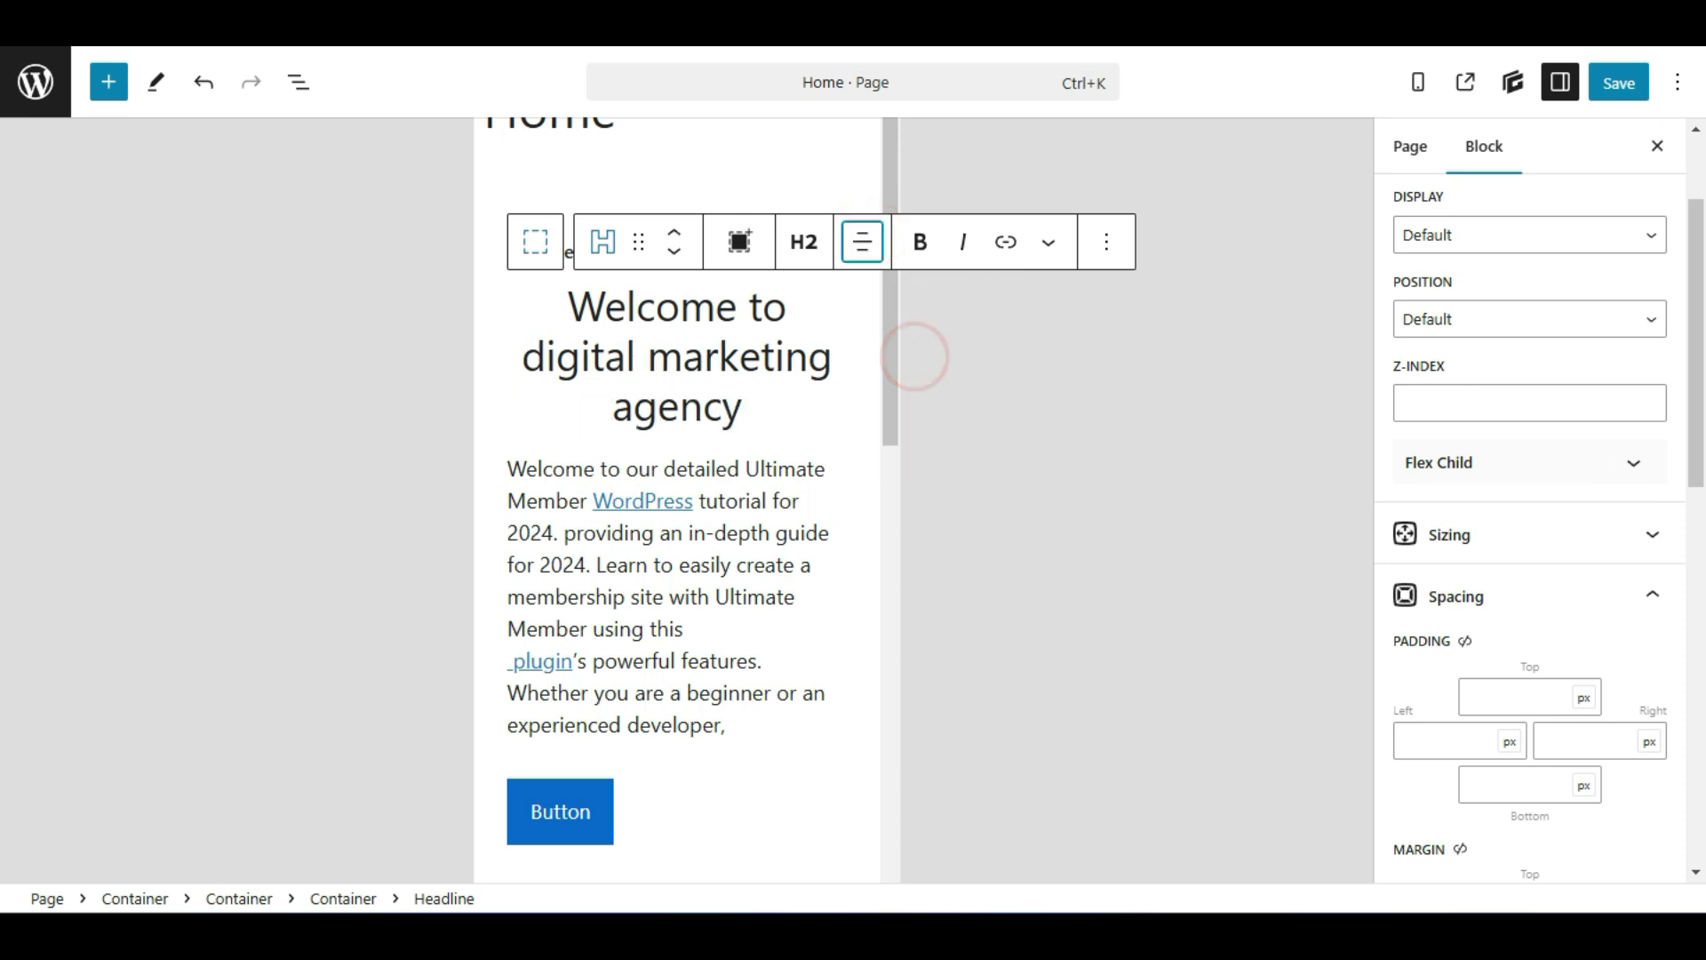
# Step: Center-align the description paragraph below the H2 headline in the mobile view
pyautogui.click(735, 555)
pyautogui.click(862, 414)
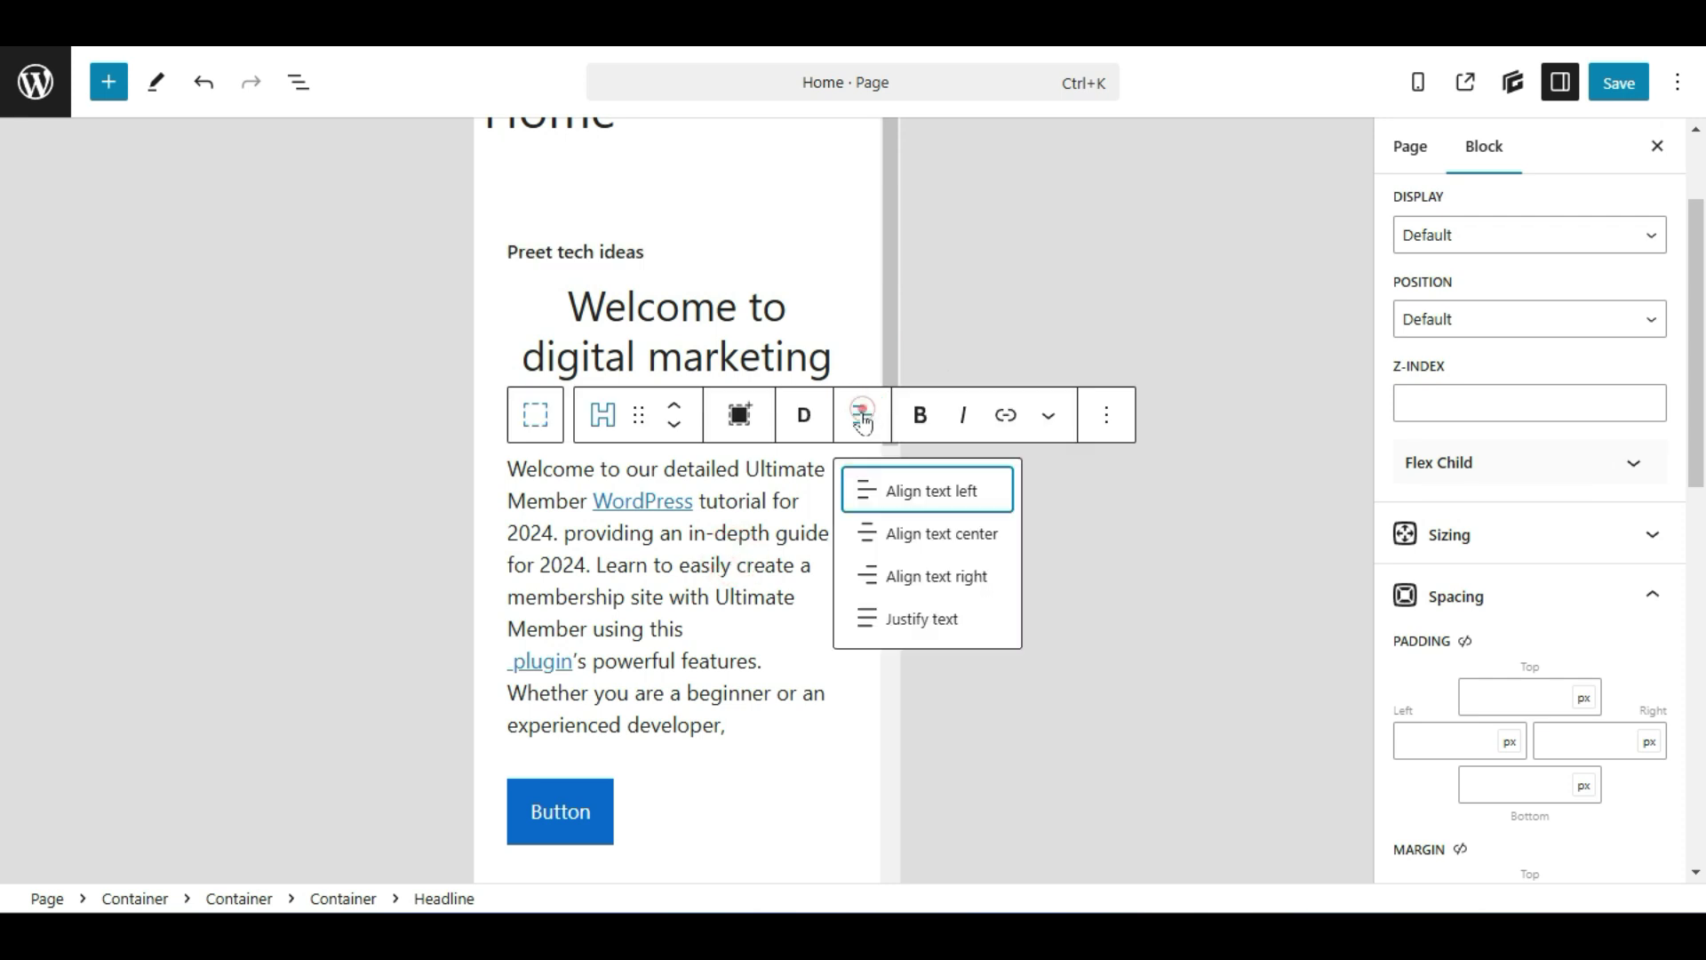
pyautogui.click(875, 535)
# Step: Examine the image and the area around it in the mobile preview, selecting the image block
pyautogui.scroll(-9, 695, 338)
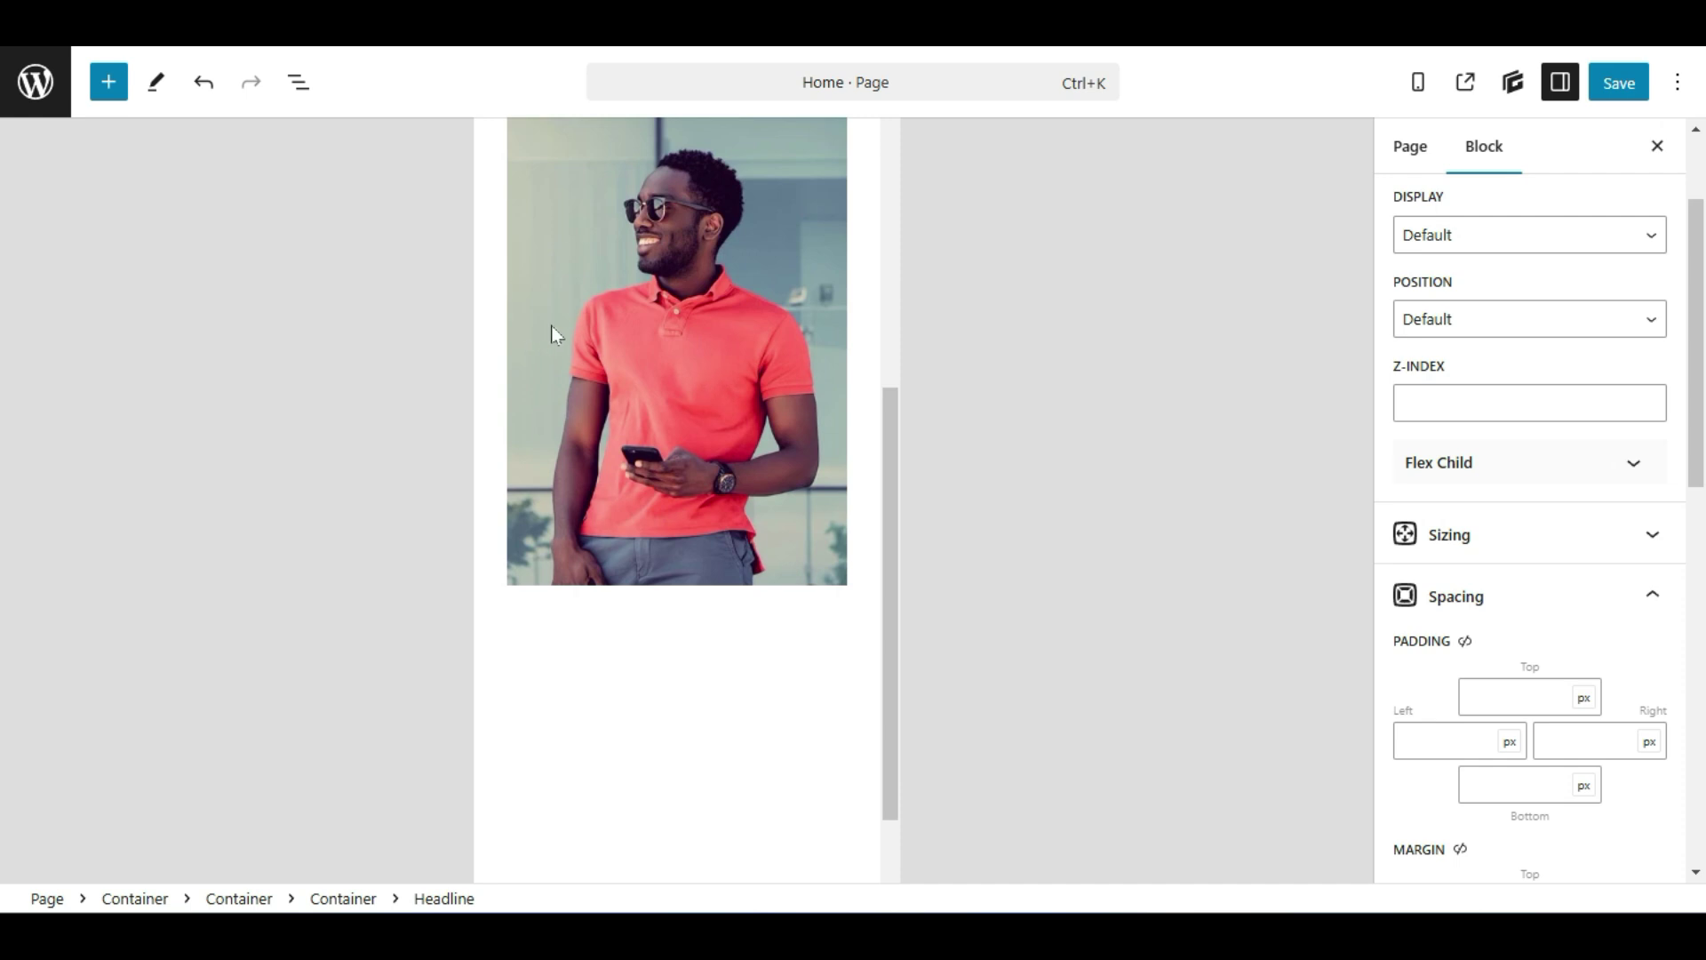
pyautogui.scroll(3, 743, 382)
pyautogui.scroll(-3, 748, 356)
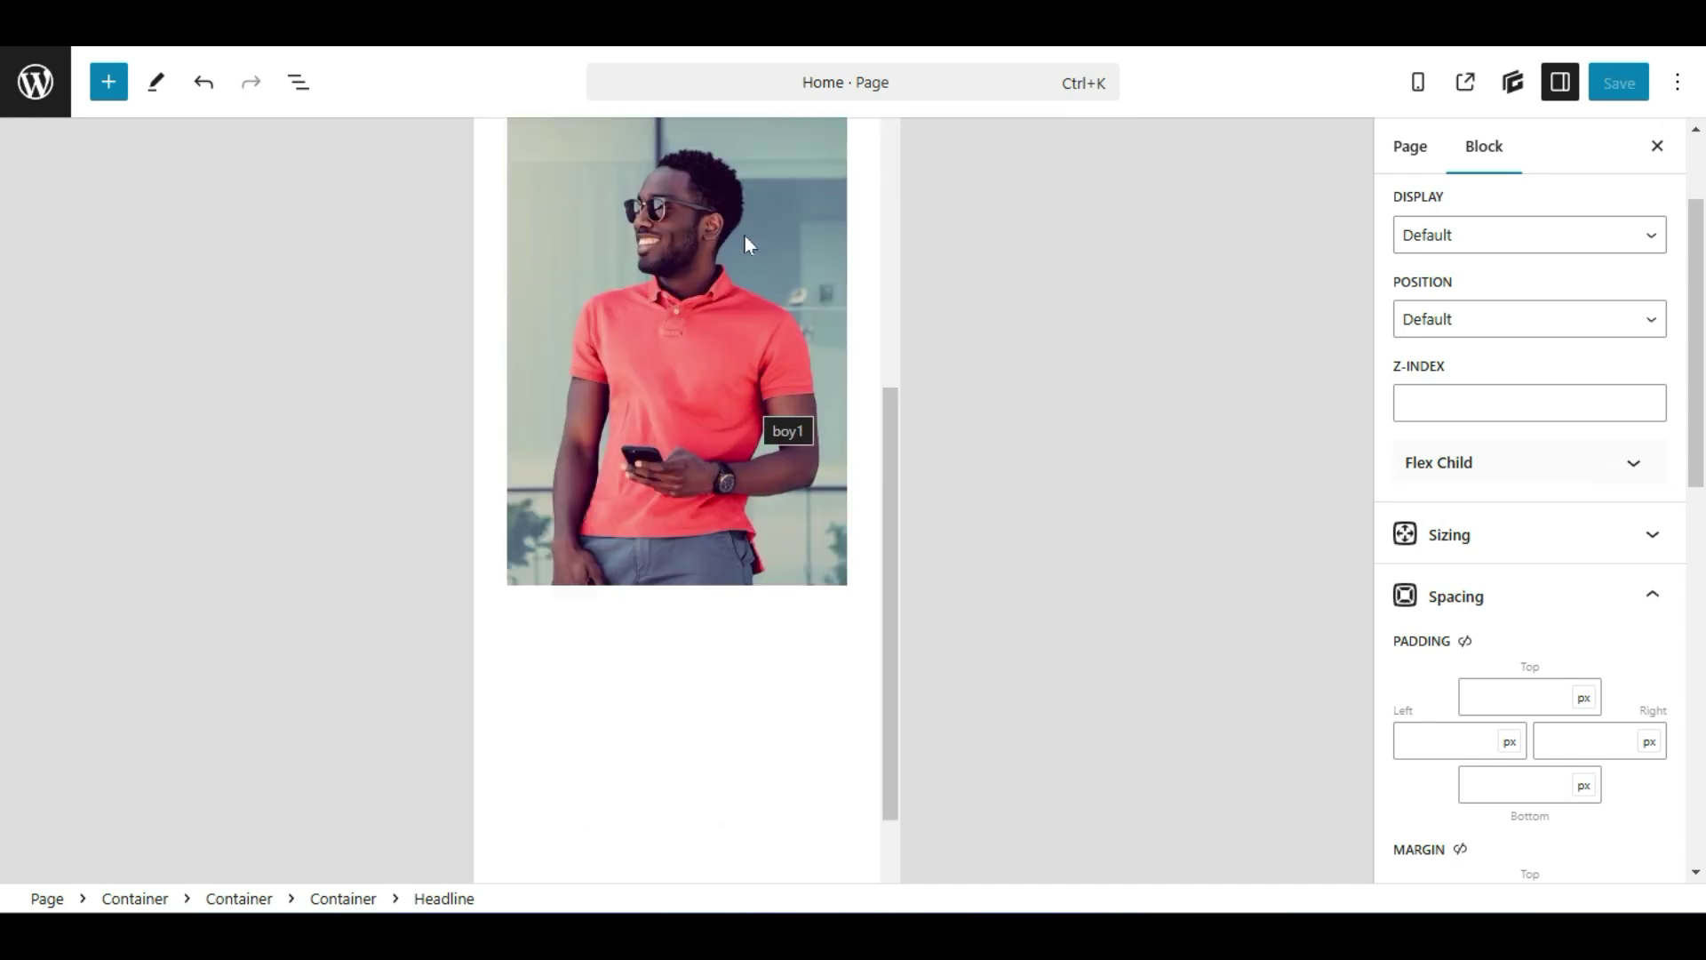
pyautogui.scroll(3, 722, 503)
pyautogui.scroll(-3, 731, 360)
pyautogui.click(730, 360)
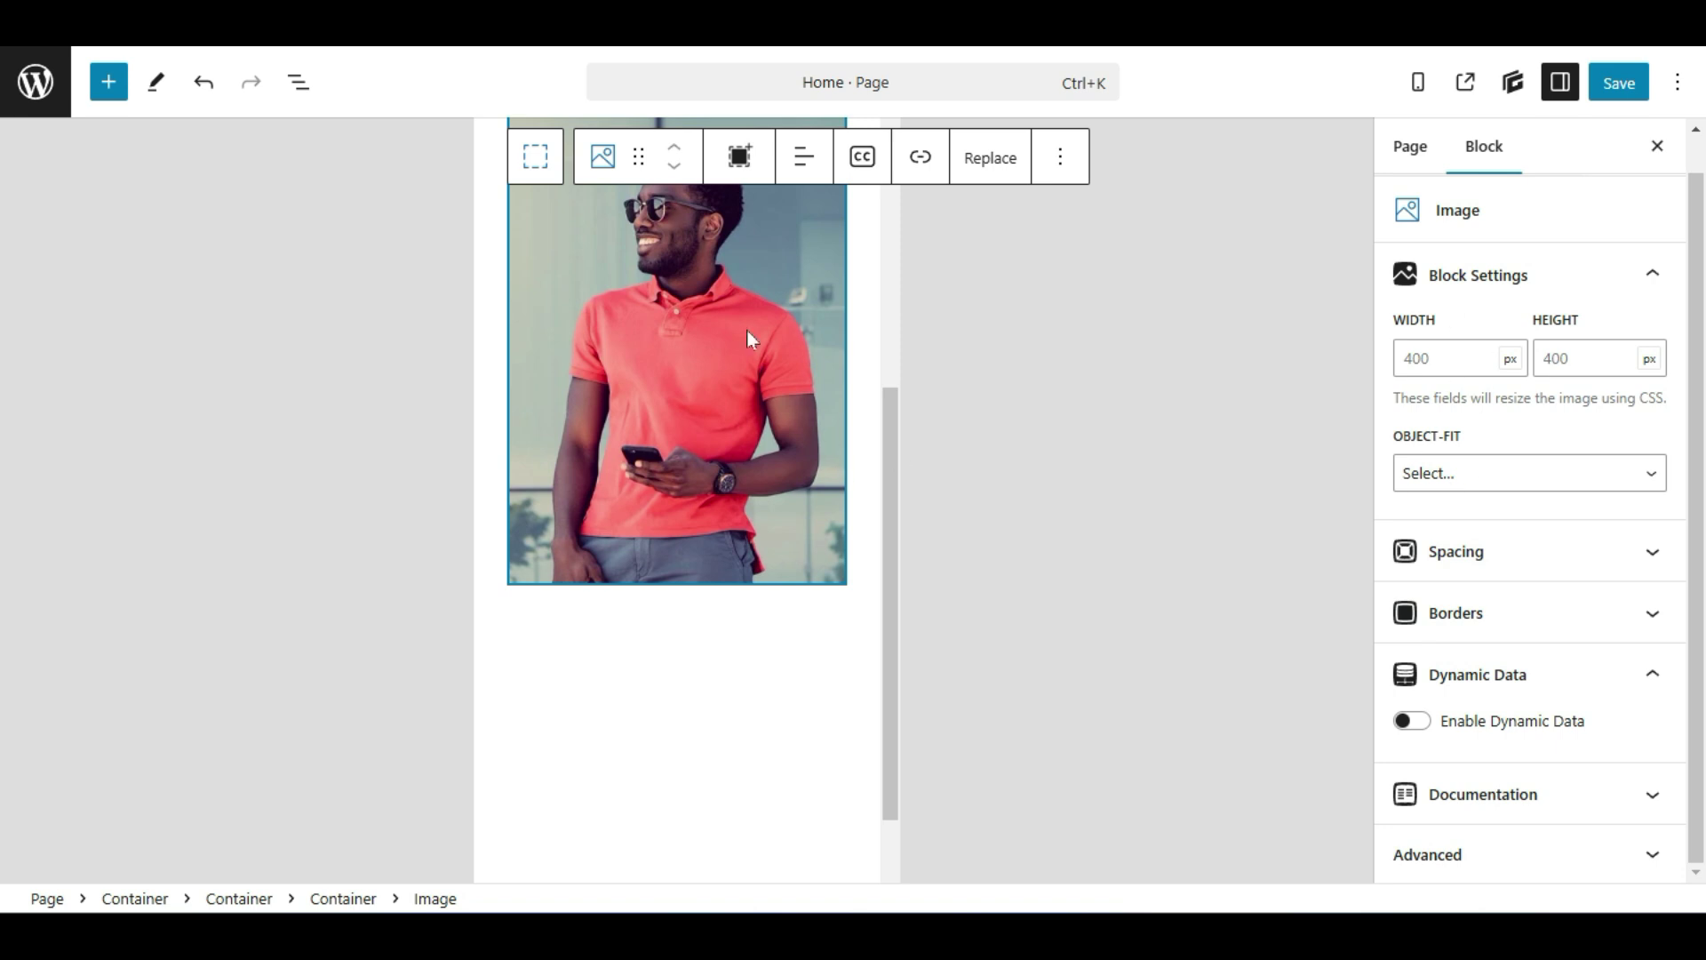
pyautogui.scroll(3, 830, 716)
pyautogui.scroll(-3, 828, 712)
pyautogui.scroll(3, 829, 711)
# Step: Center-align the small "Preet tech ideas" headline above the H2 in the mobile view
pyautogui.scroll(5, 828, 712)
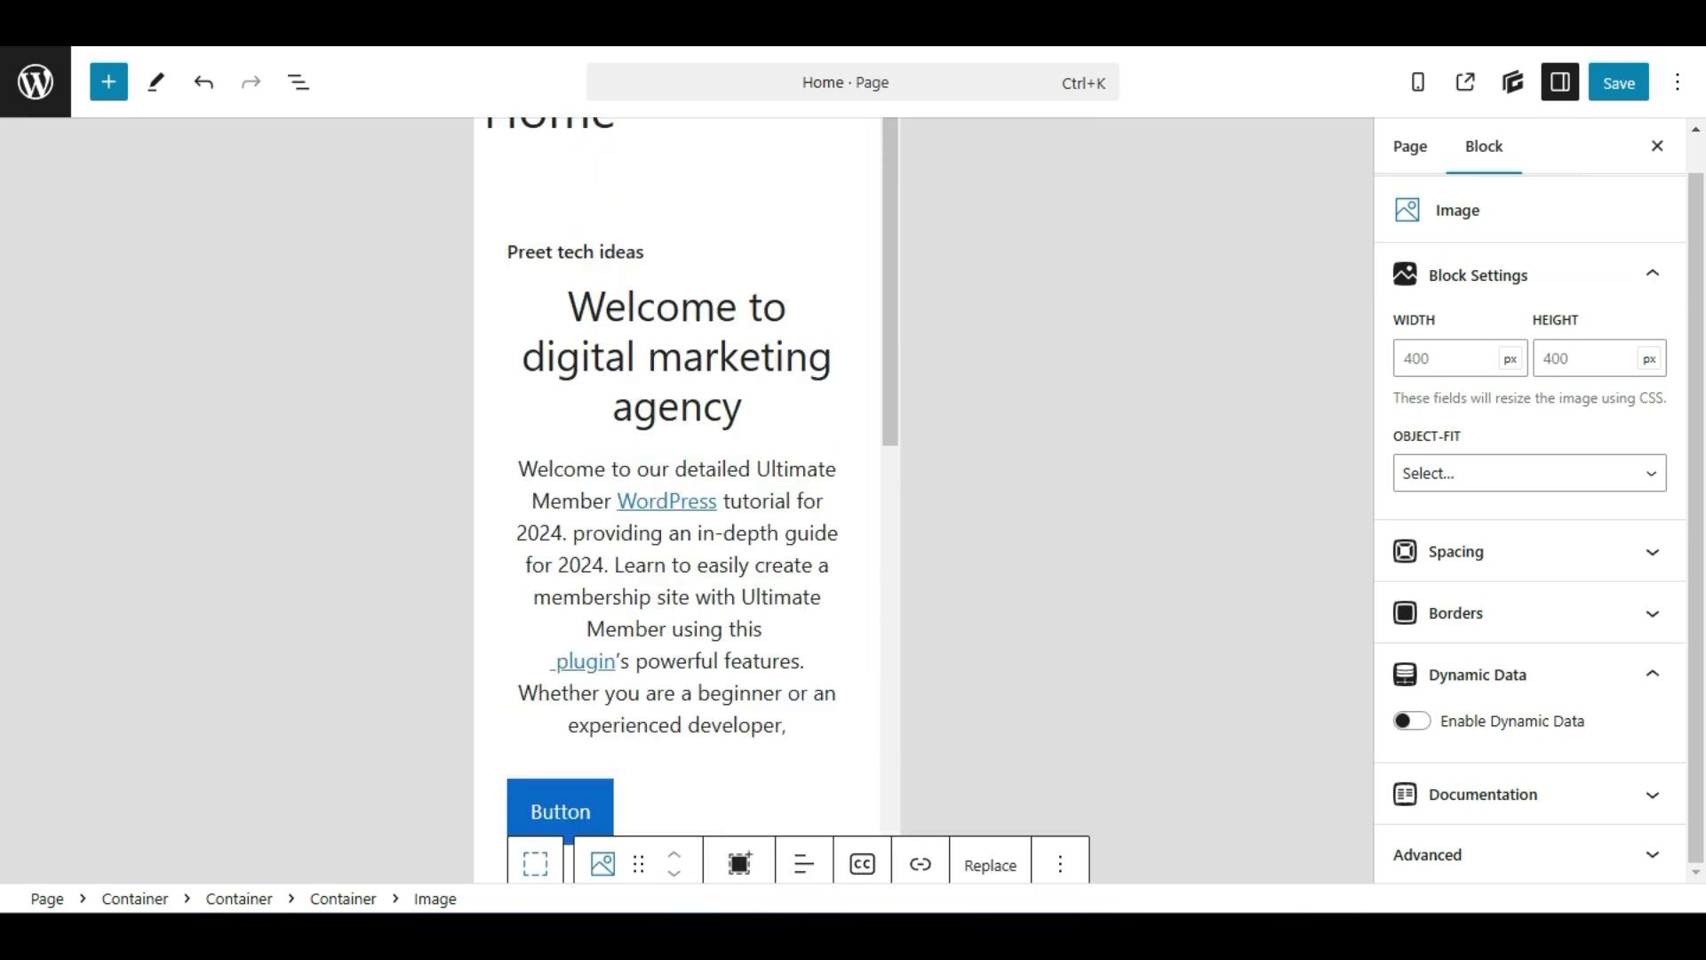
pyautogui.click(590, 252)
pyautogui.click(851, 188)
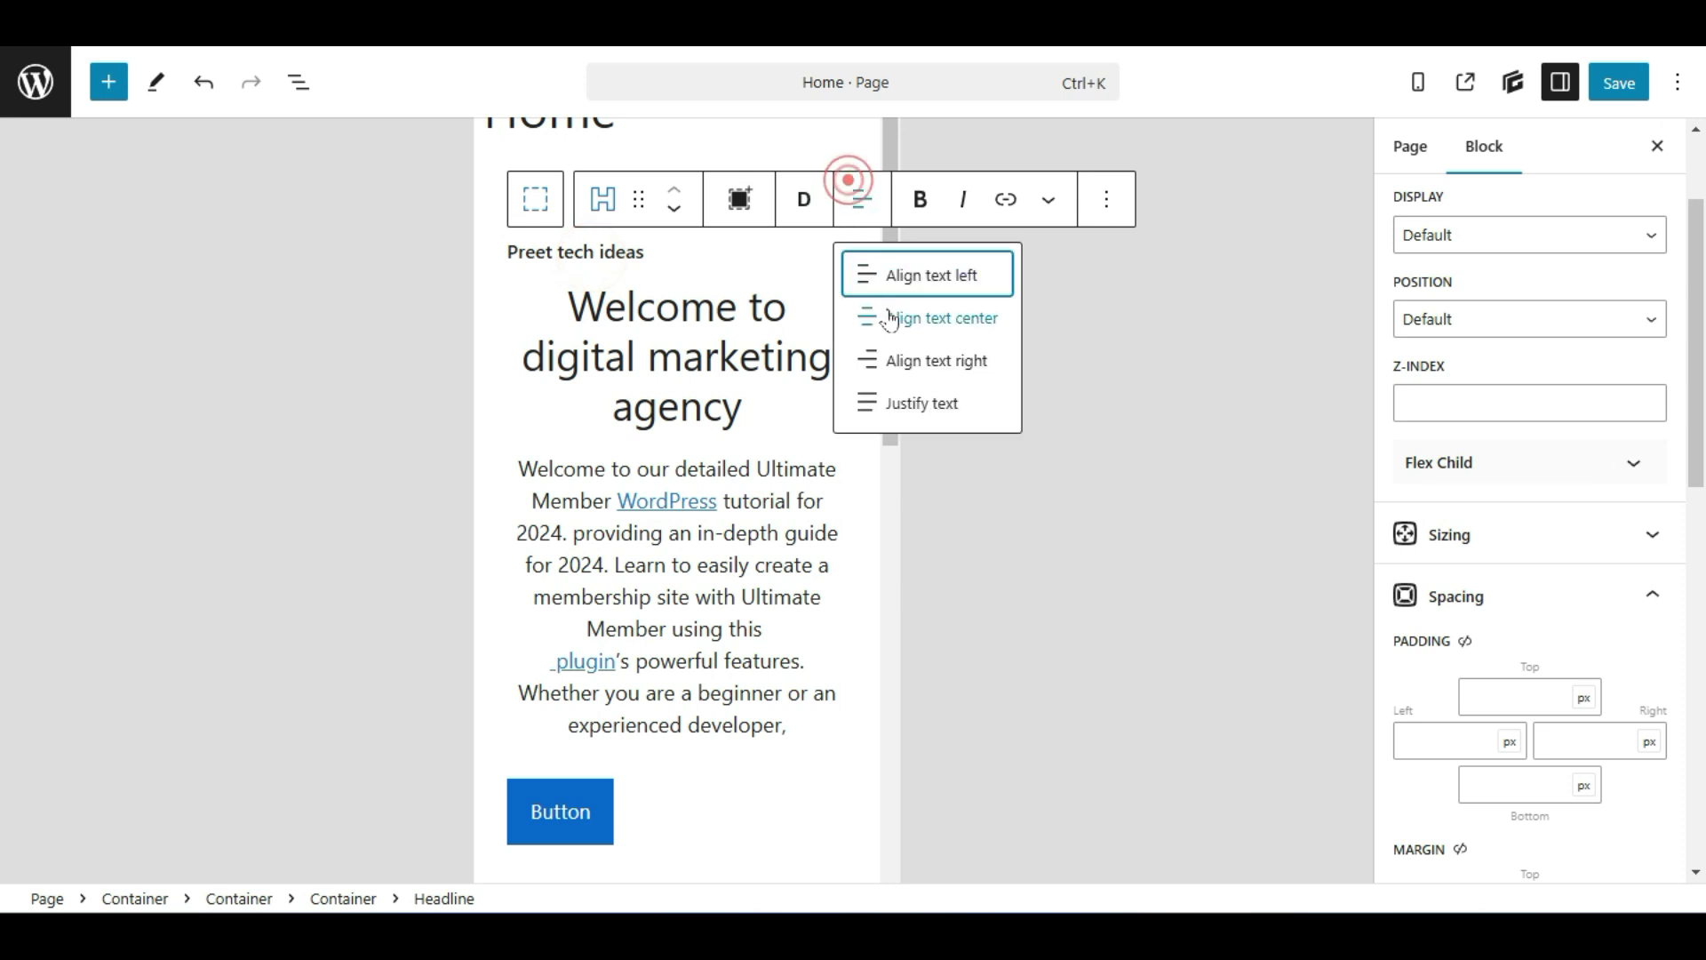
pyautogui.click(894, 325)
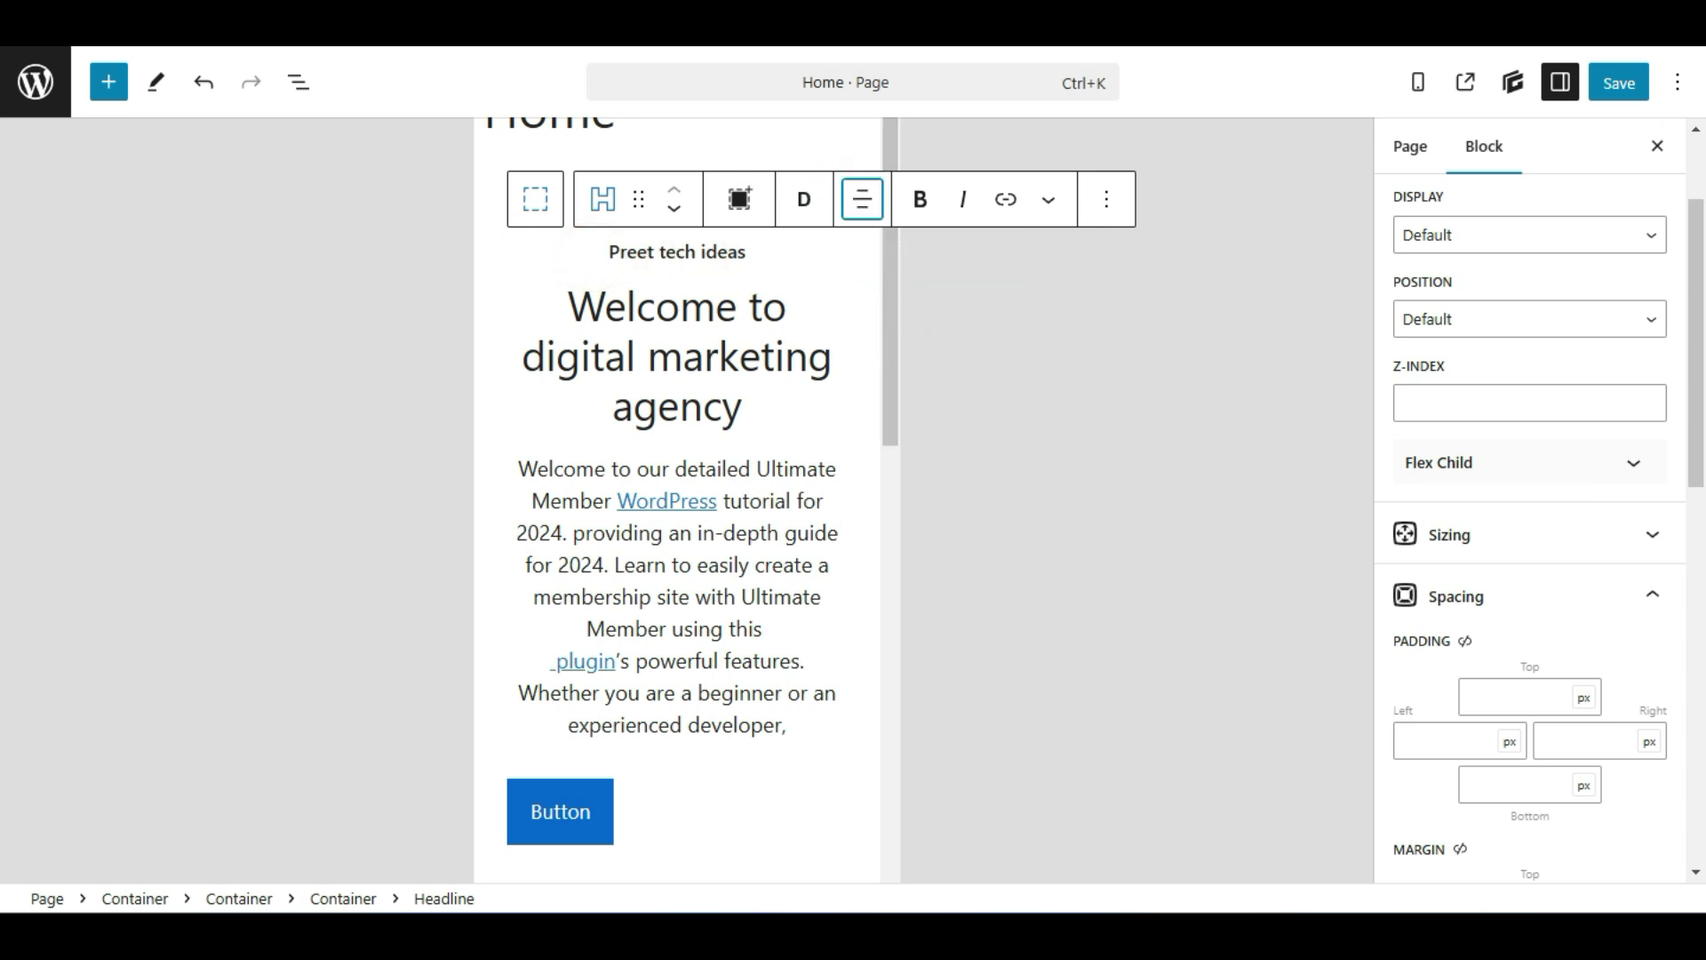
# Step: Check the mobile layout from the centered text down to the button and image
pyautogui.scroll(-7, 680, 380)
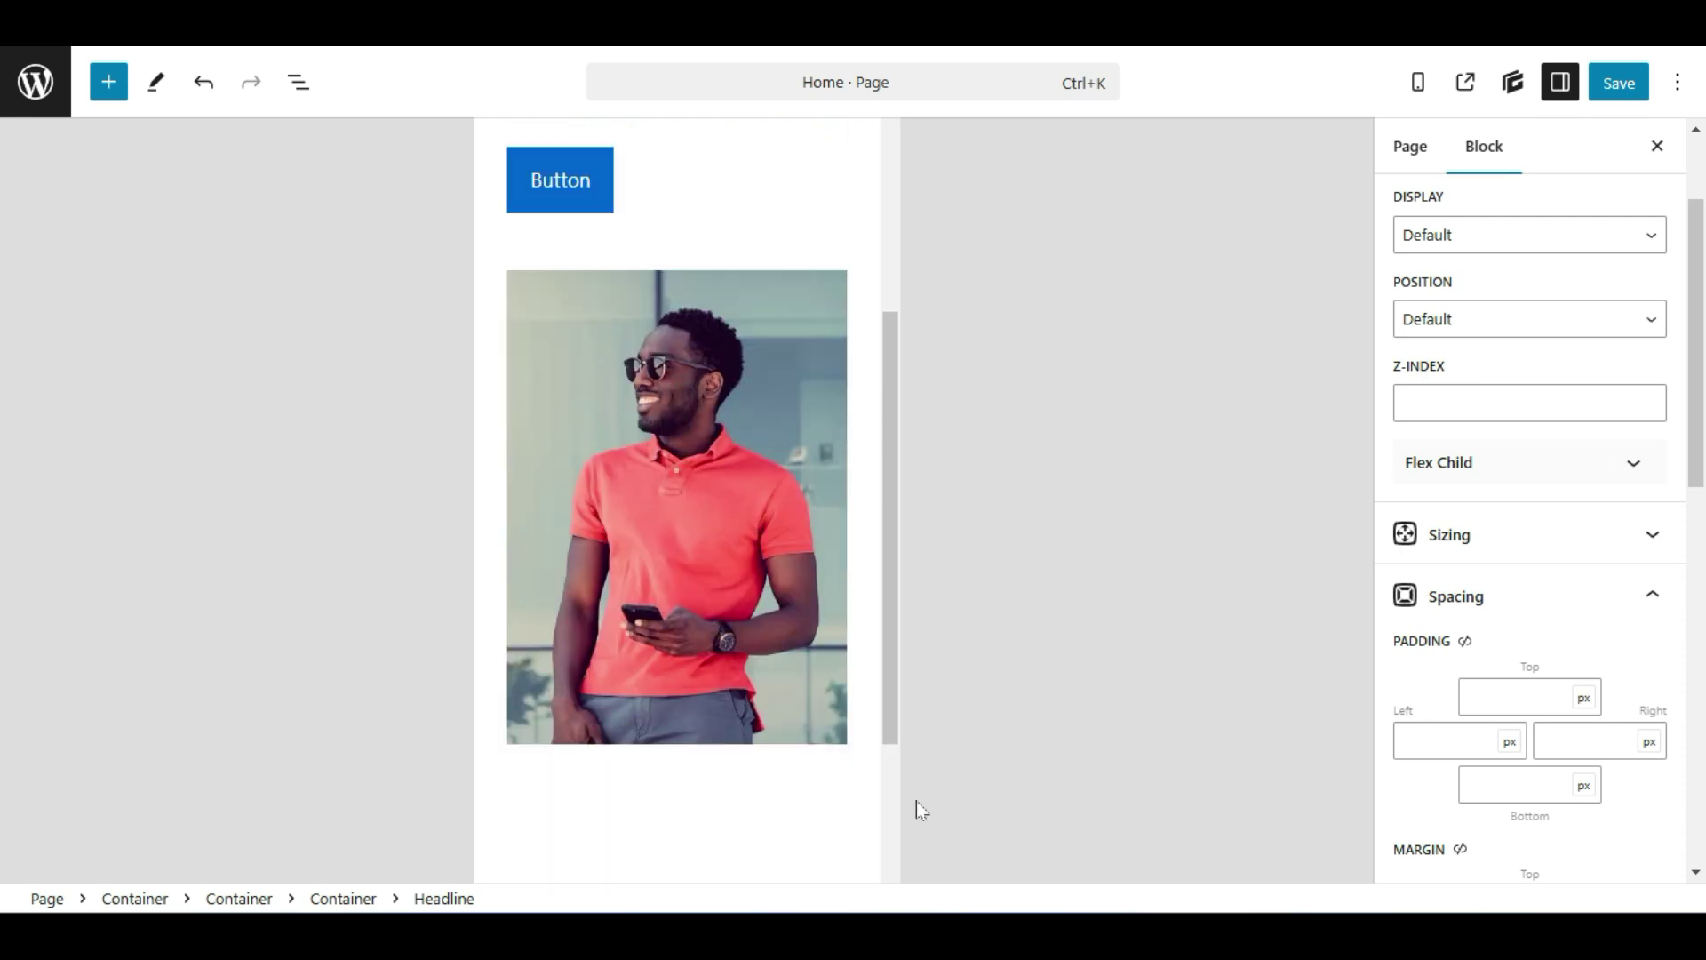
pyautogui.scroll(6, 753, 642)
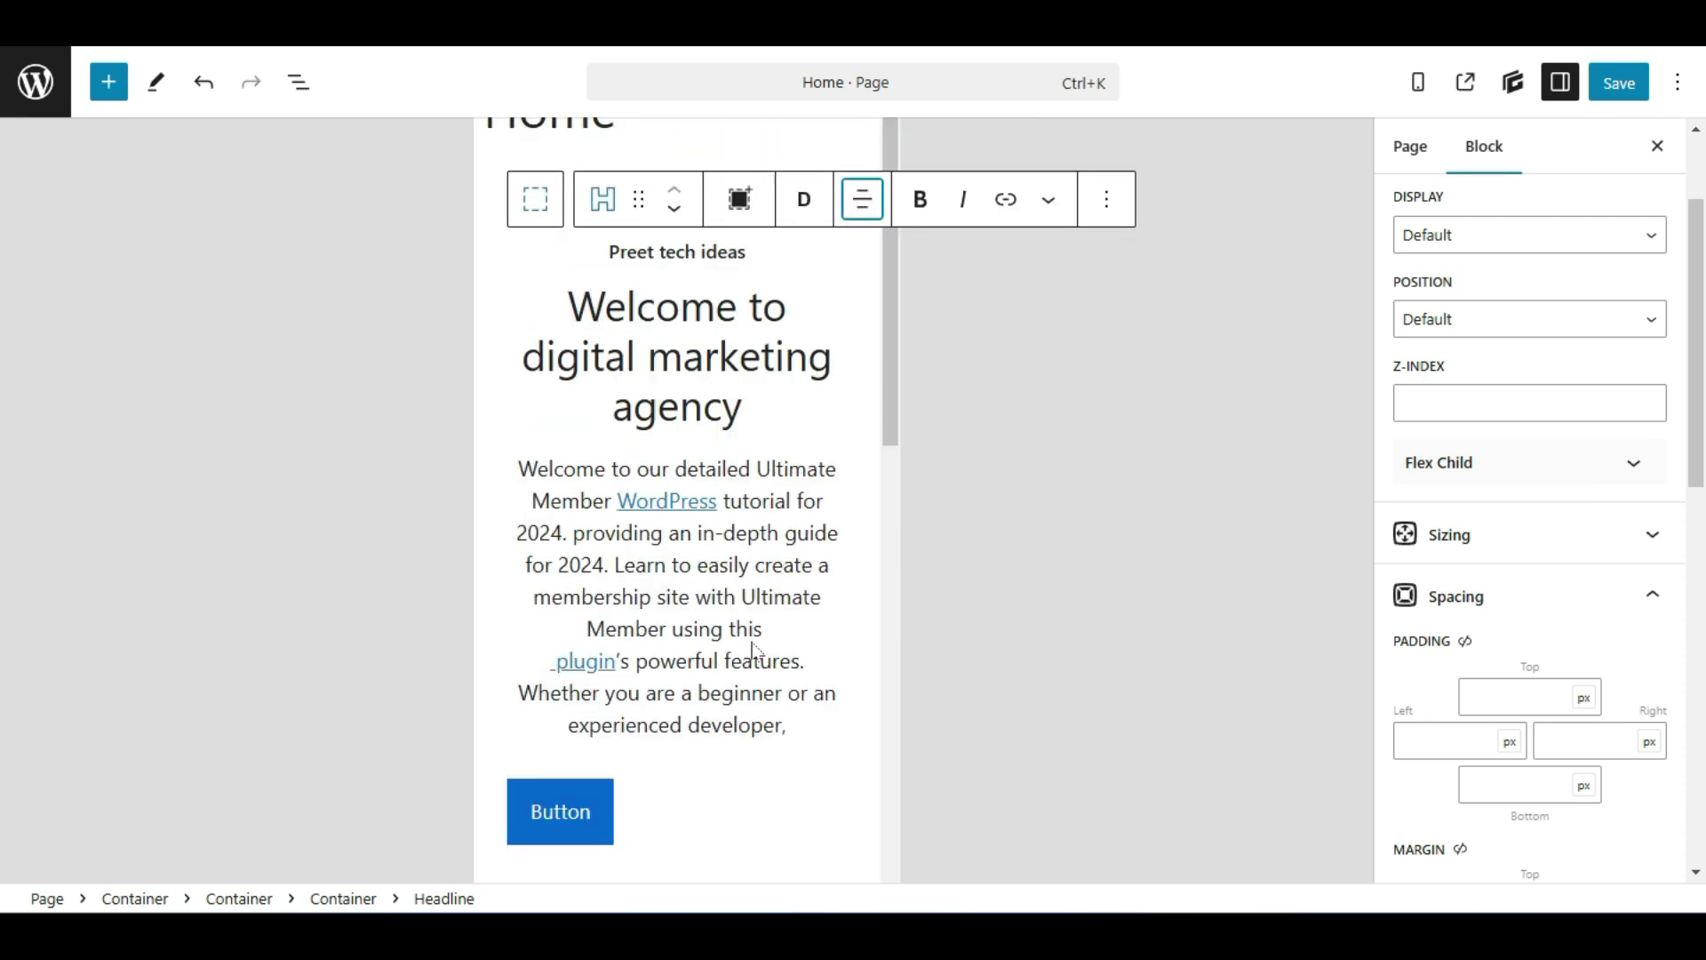
pyautogui.scroll(-8, 754, 641)
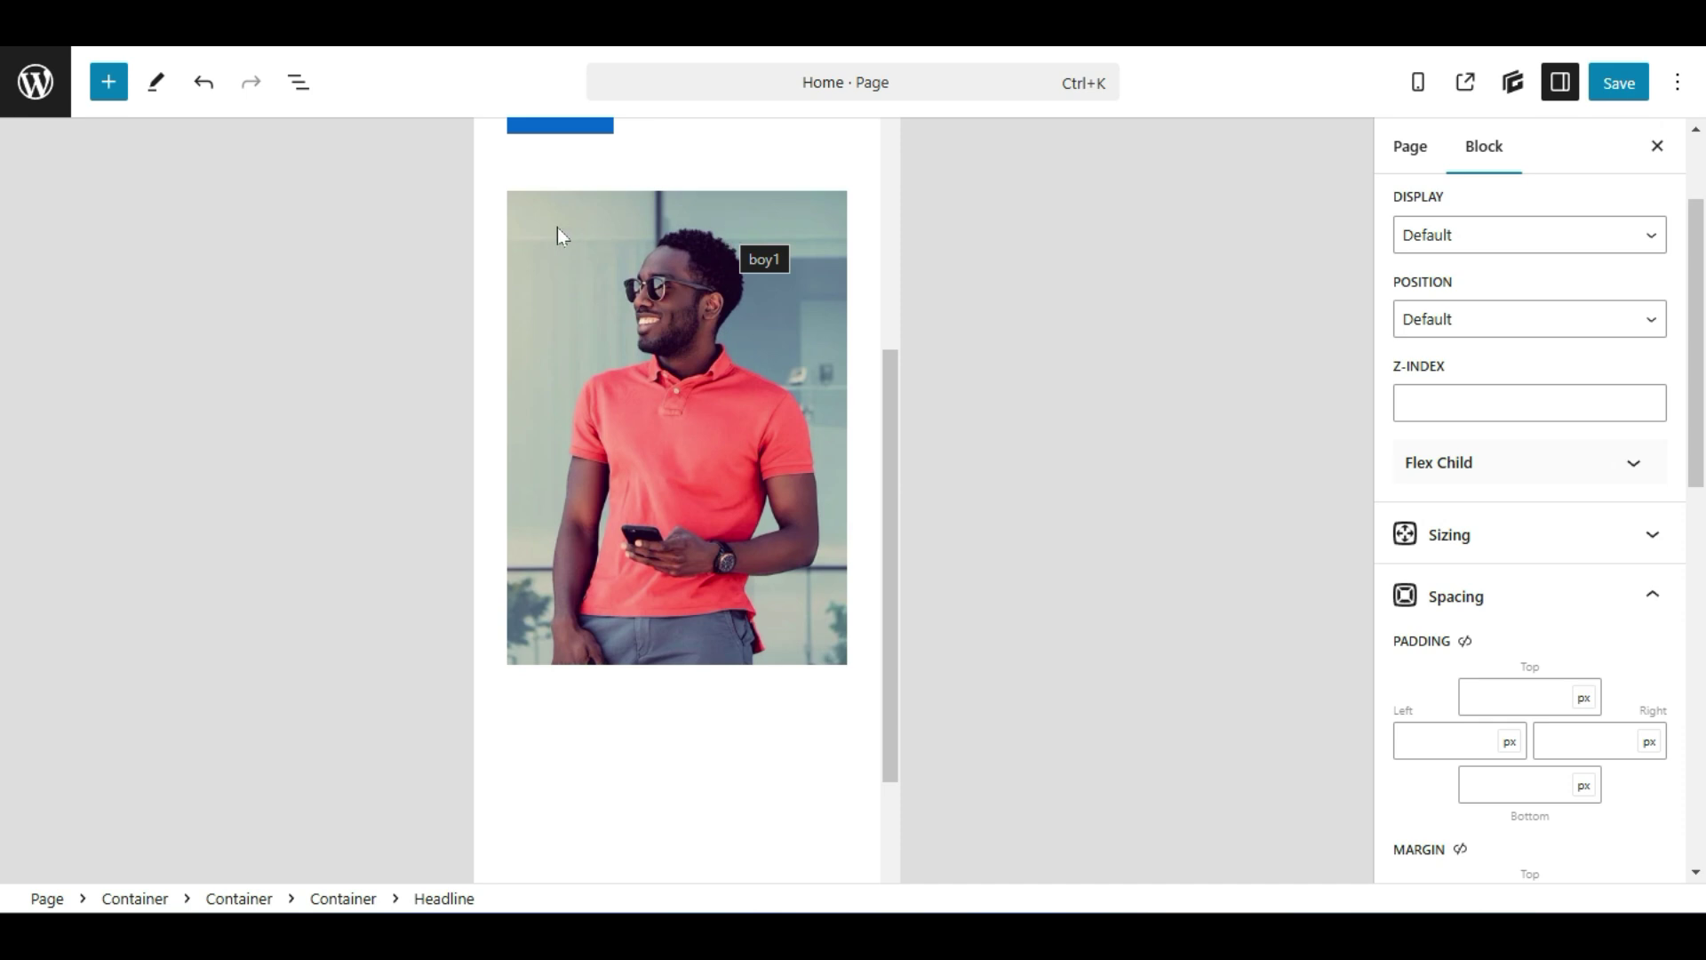
pyautogui.scroll(7, 558, 229)
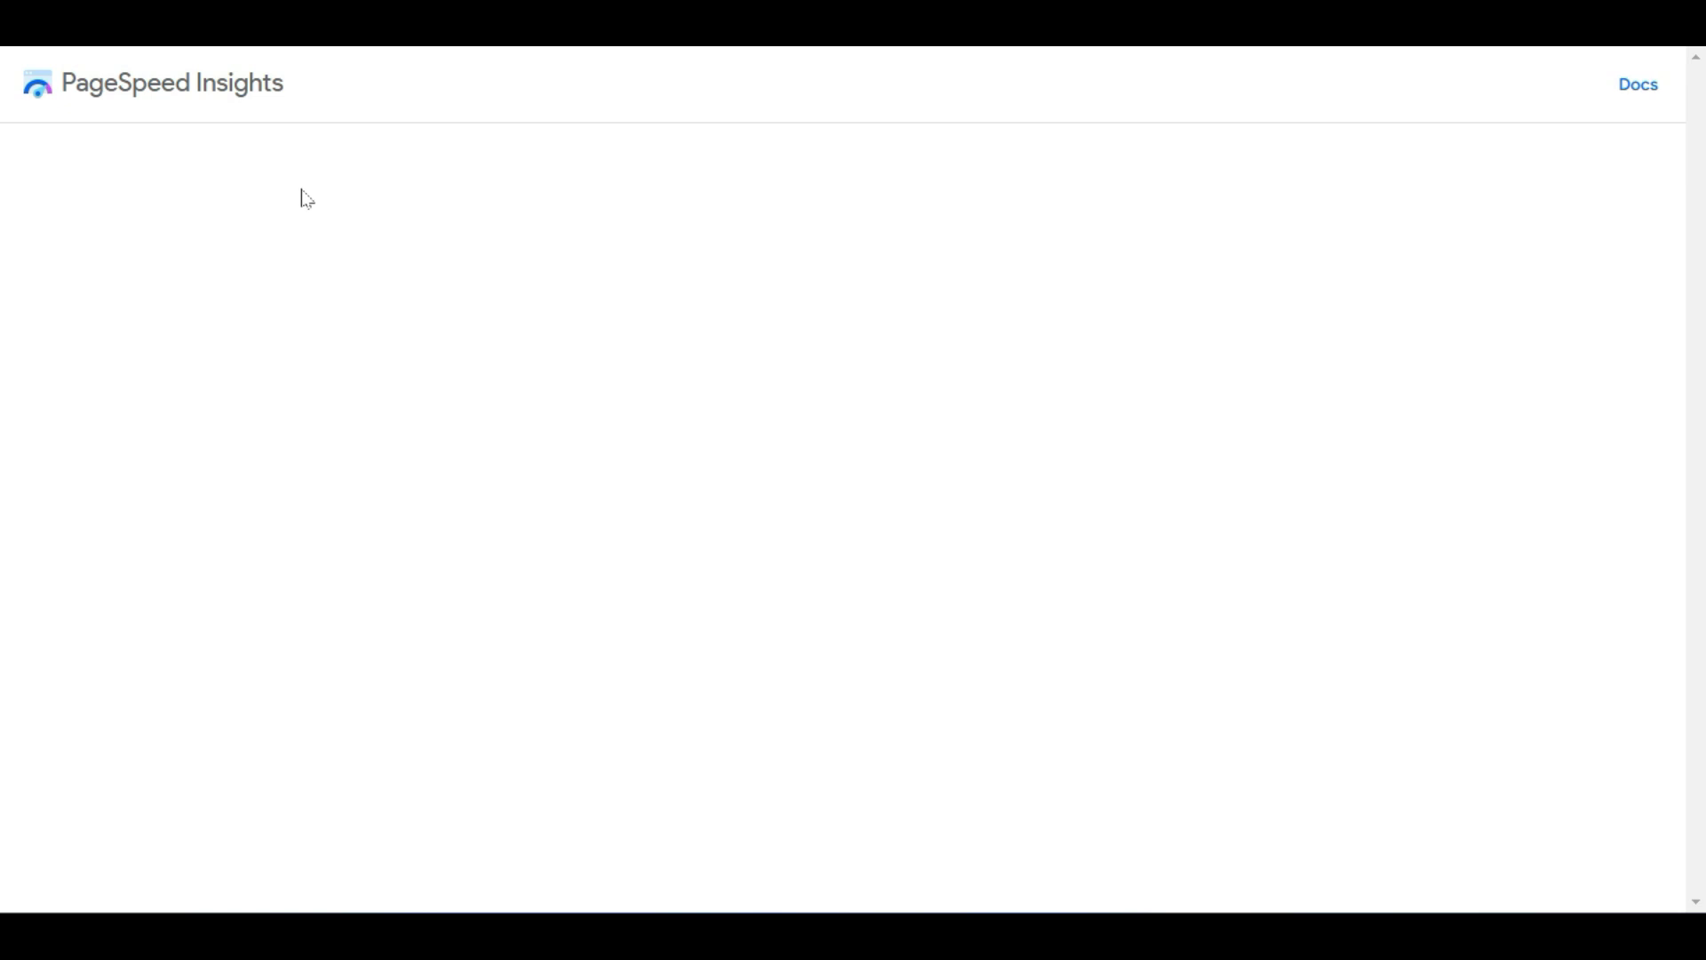
# Step: In PageSpeed Insights, examine the mobile performance metrics and diagnostics, expanding the "Avoid large layout shifts" audit
pyautogui.scroll(-5, 224, 480)
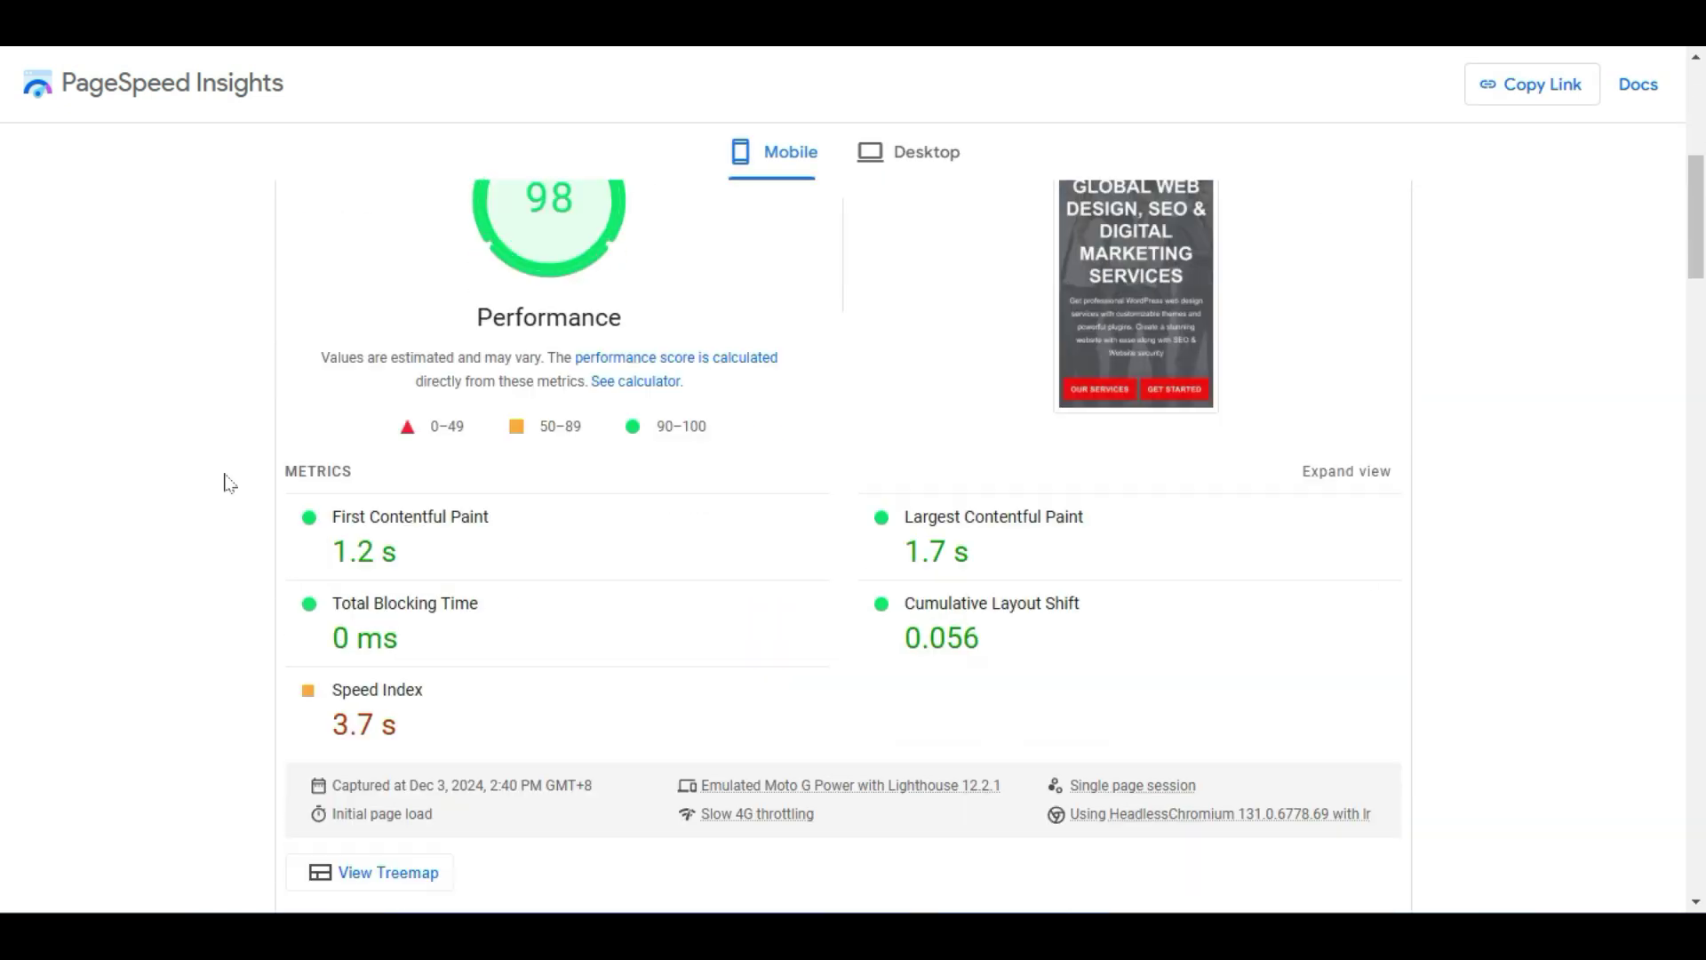
pyautogui.scroll(-8, 227, 483)
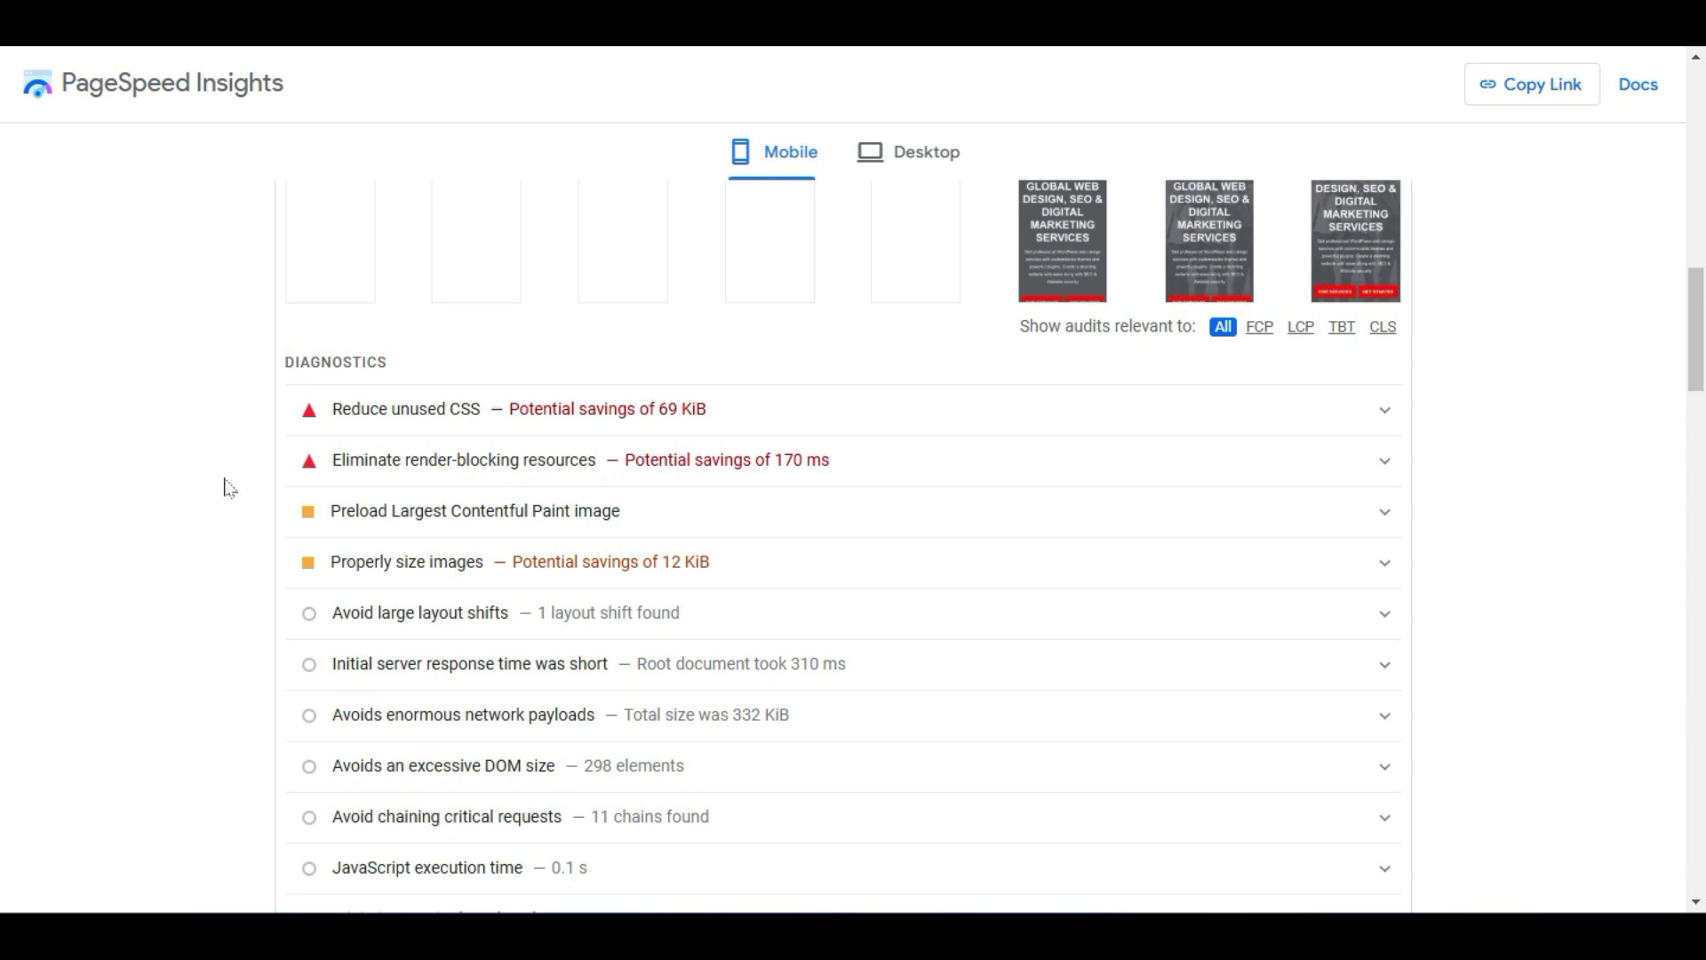
pyautogui.scroll(-2, 373, 475)
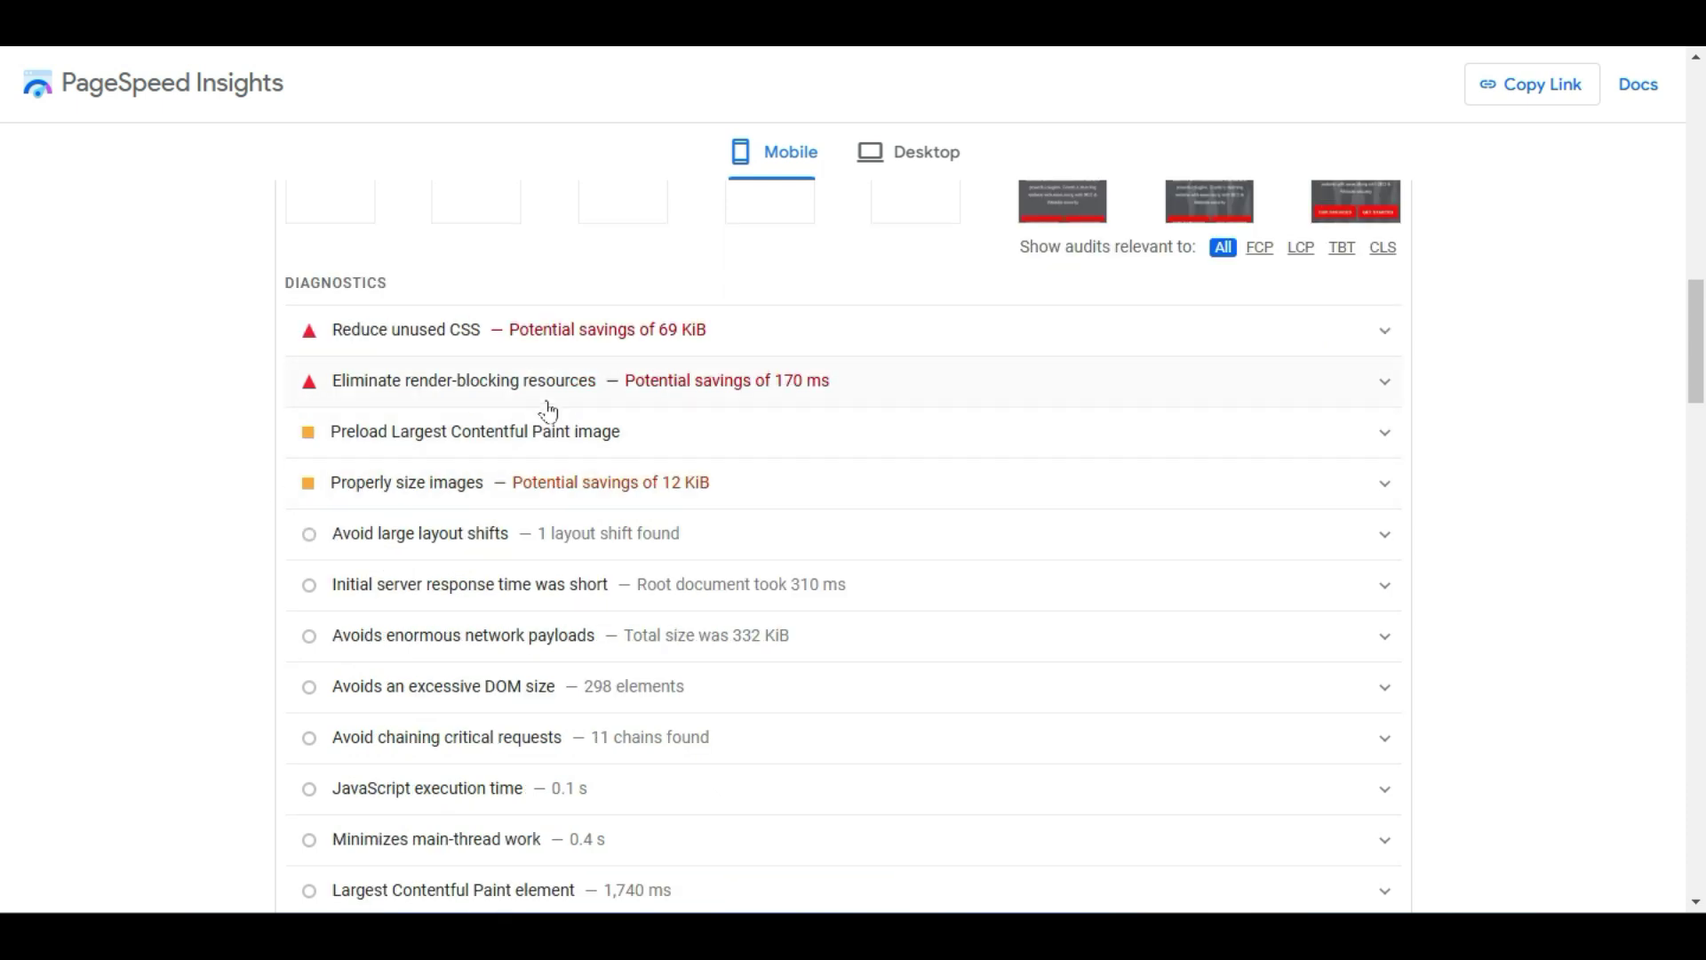
pyautogui.scroll(-1, 547, 410)
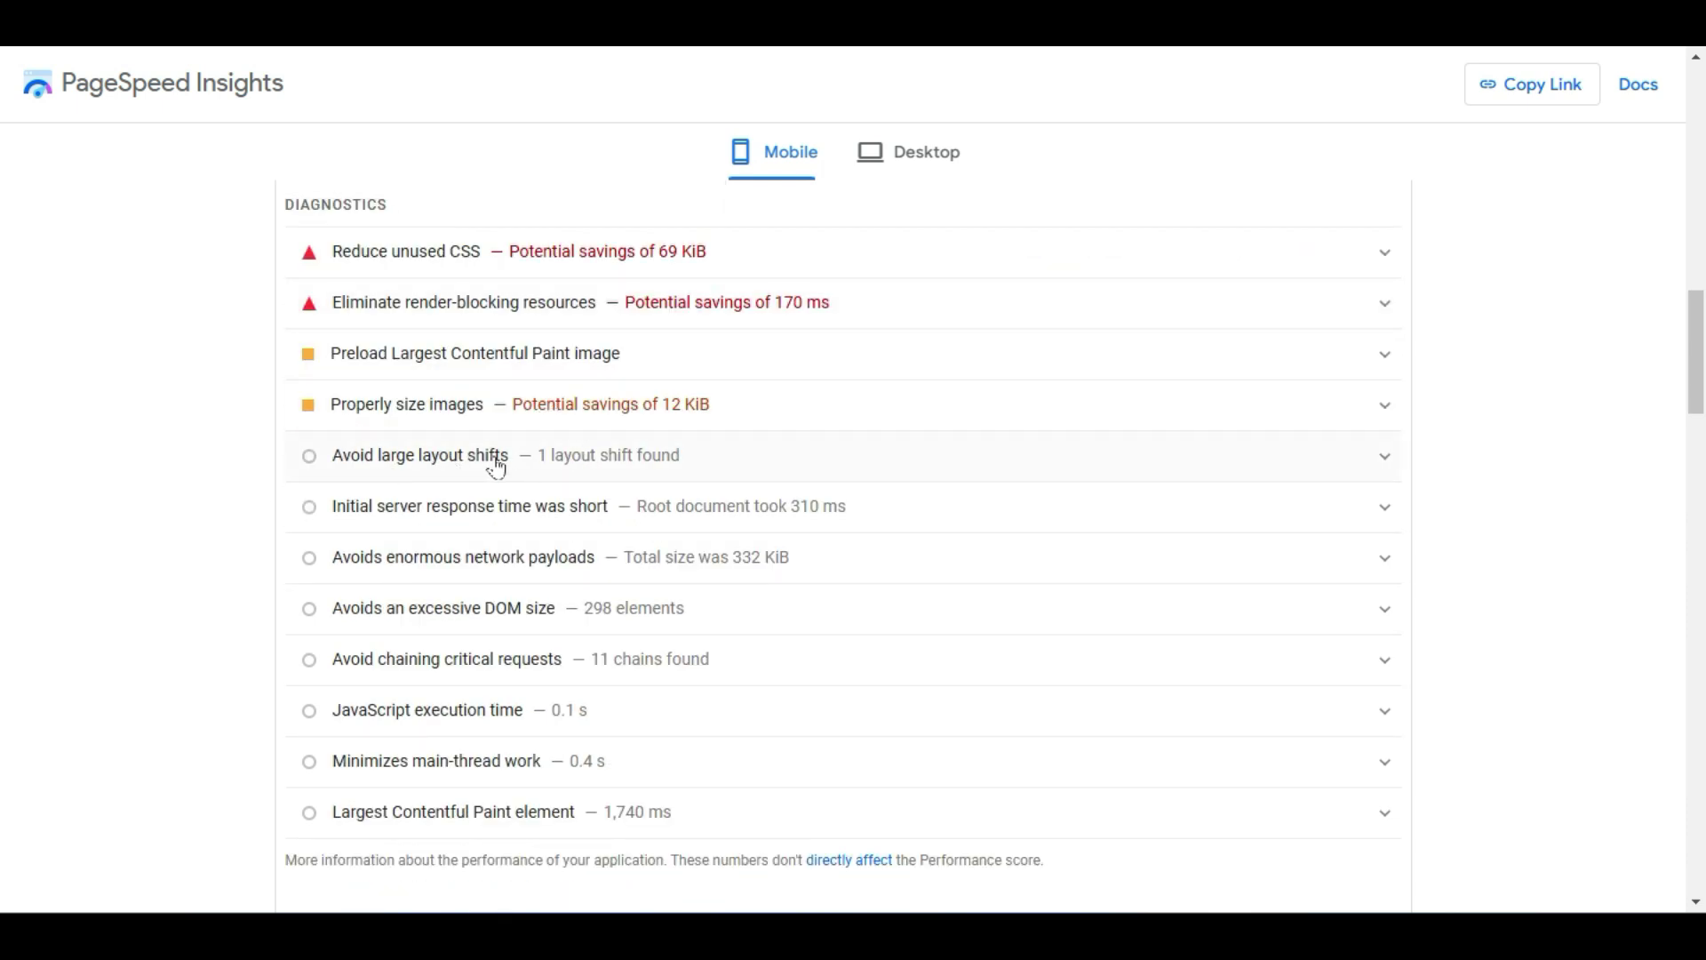
pyautogui.click(524, 454)
pyautogui.scroll(-2, 271, 488)
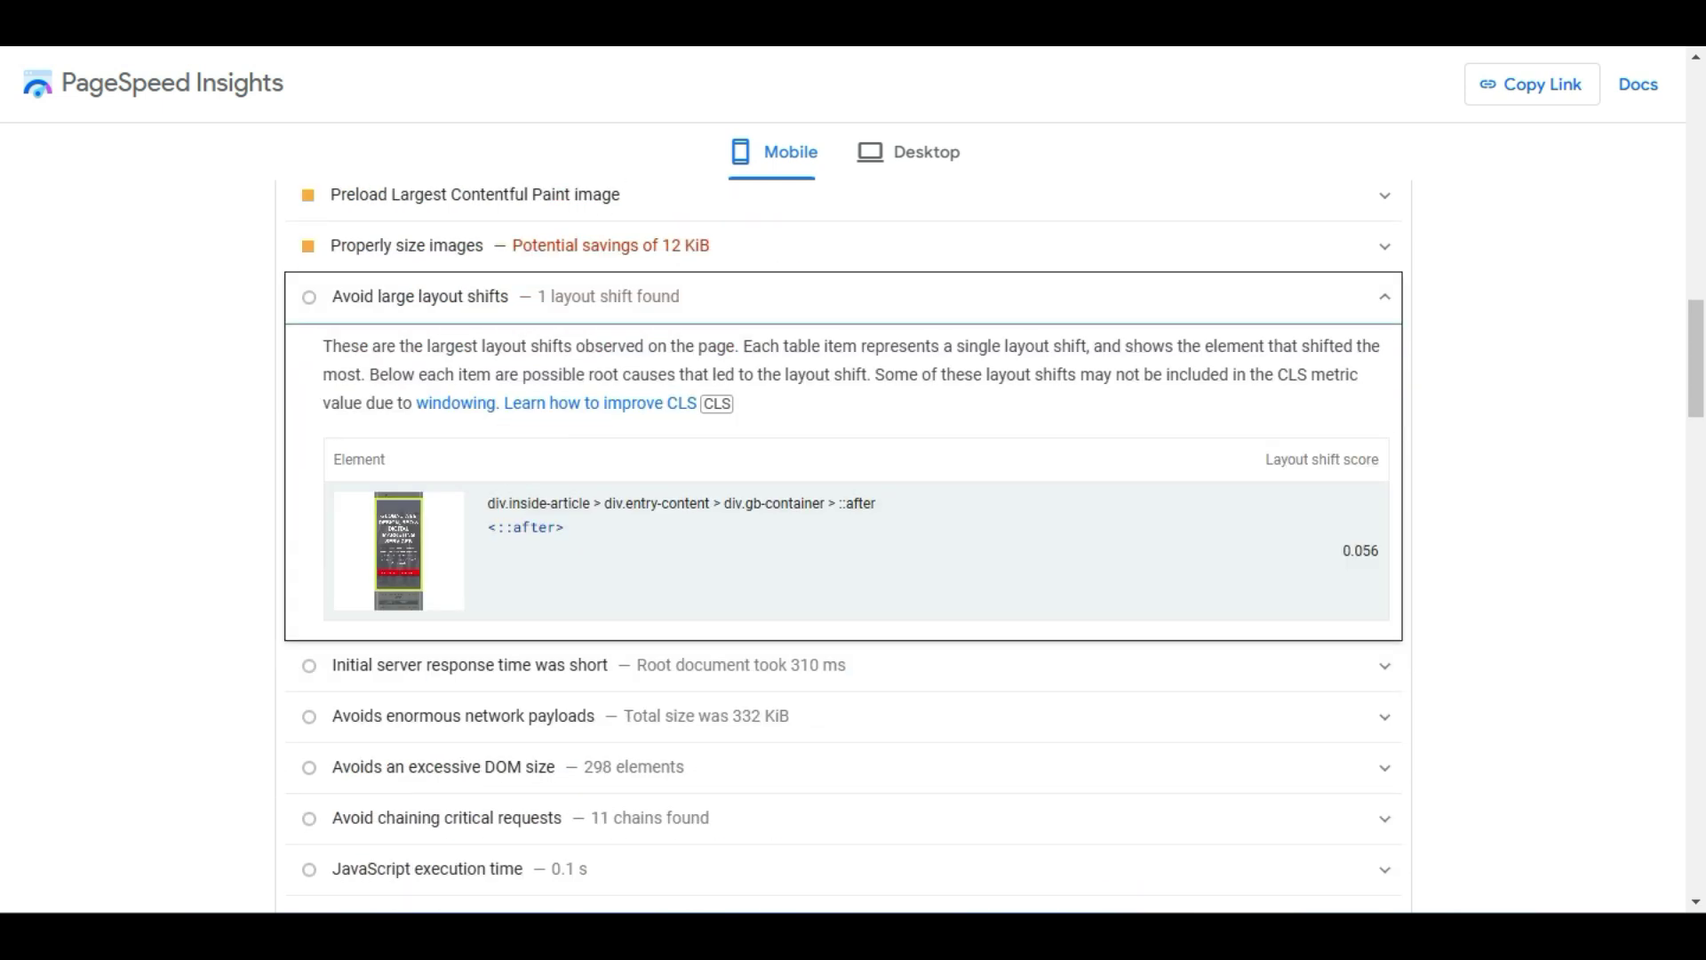
pyautogui.click(387, 528)
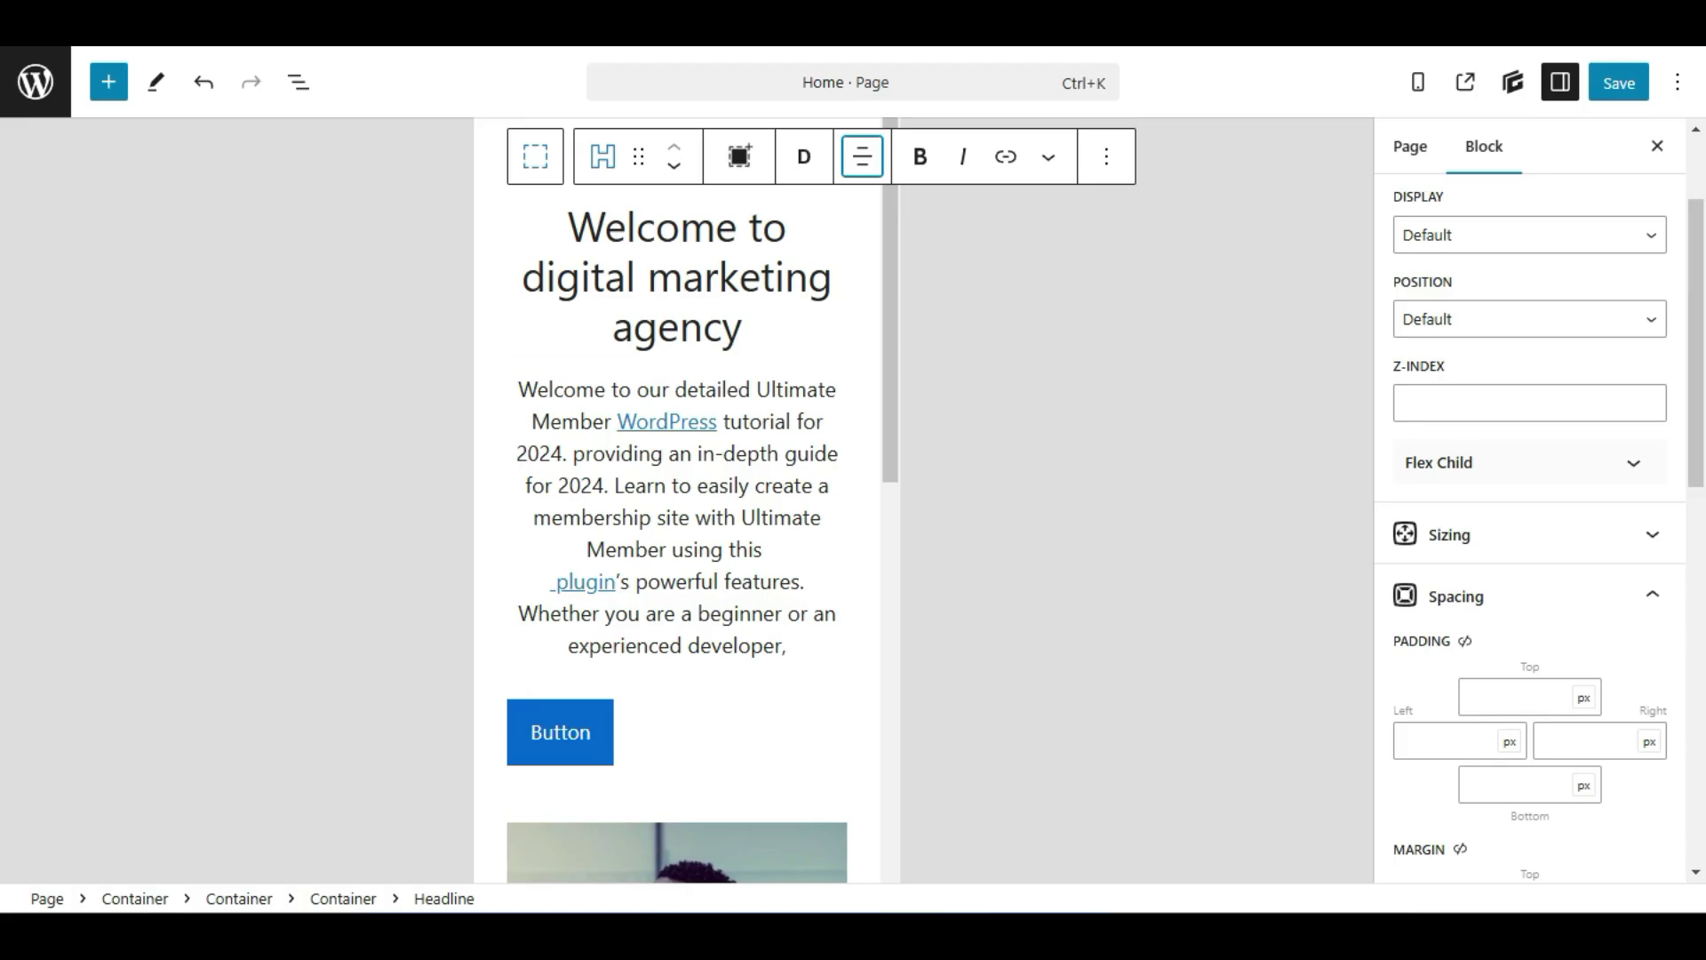
# Step: Back in the WordPress page editor, review the centered headline, paragraph and image in the mobile preview
pyautogui.scroll(-7, 833, 502)
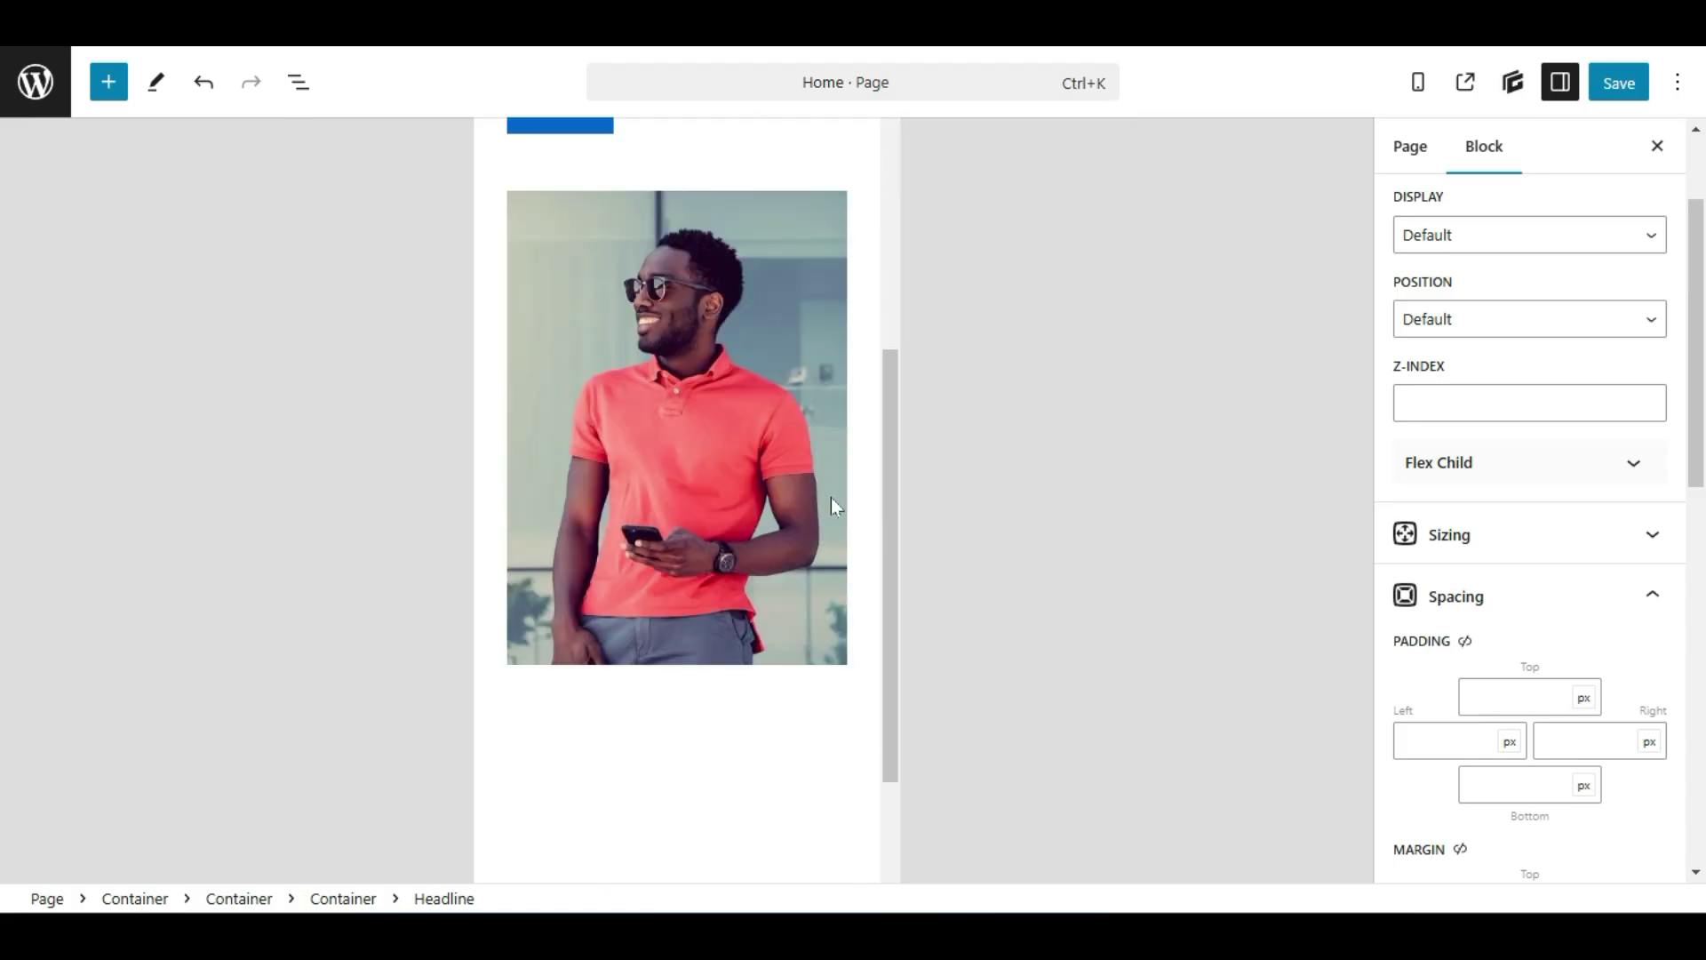
pyautogui.scroll(8, 800, 640)
pyautogui.click(755, 317)
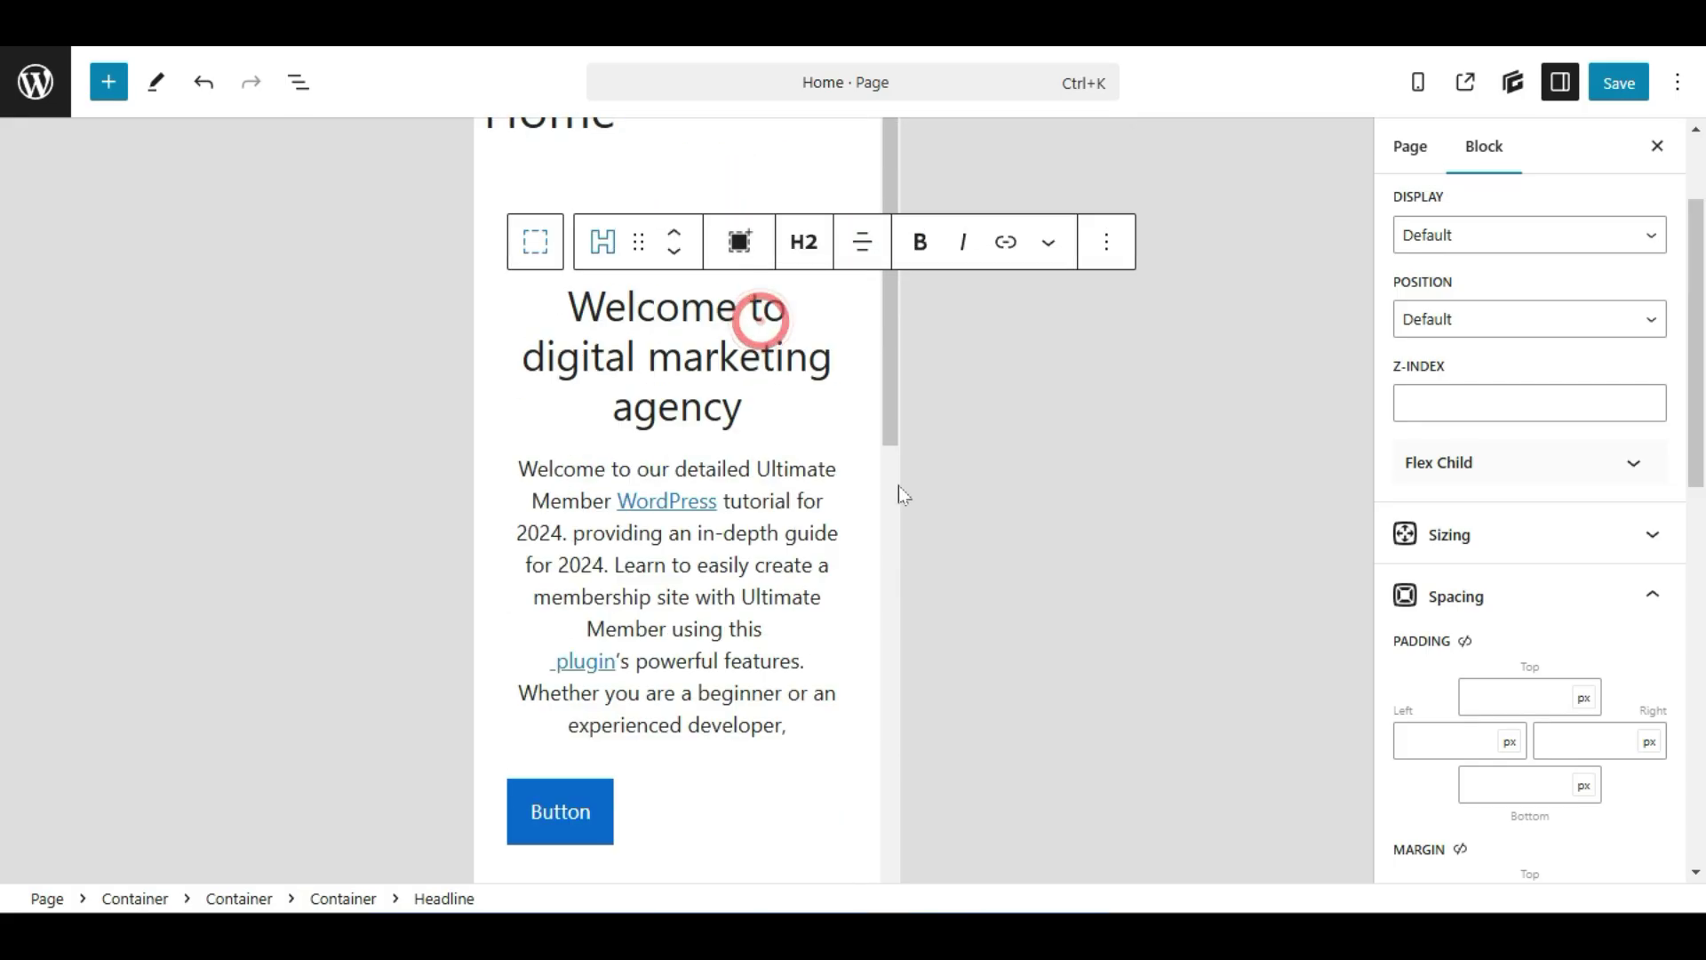
pyautogui.click(866, 409)
pyautogui.click(867, 418)
pyautogui.click(855, 411)
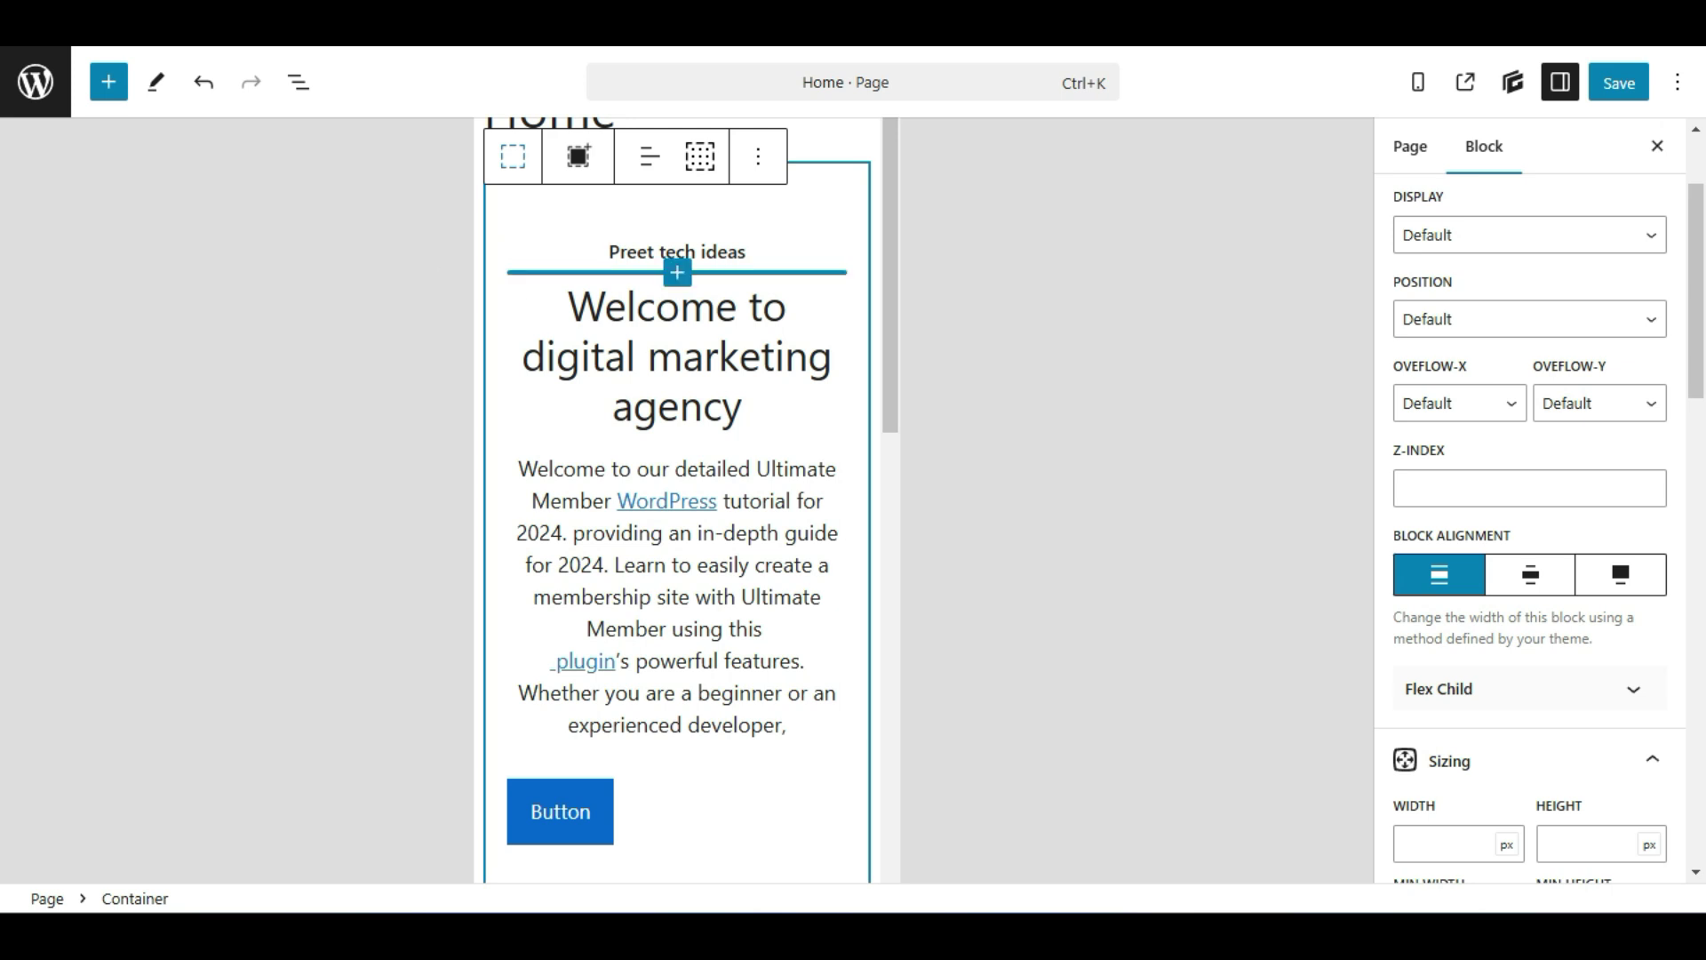
# Step: Select the parent container of the H2 headline and examine its mobile layout, spacing, border and typography settings
pyautogui.click(660, 355)
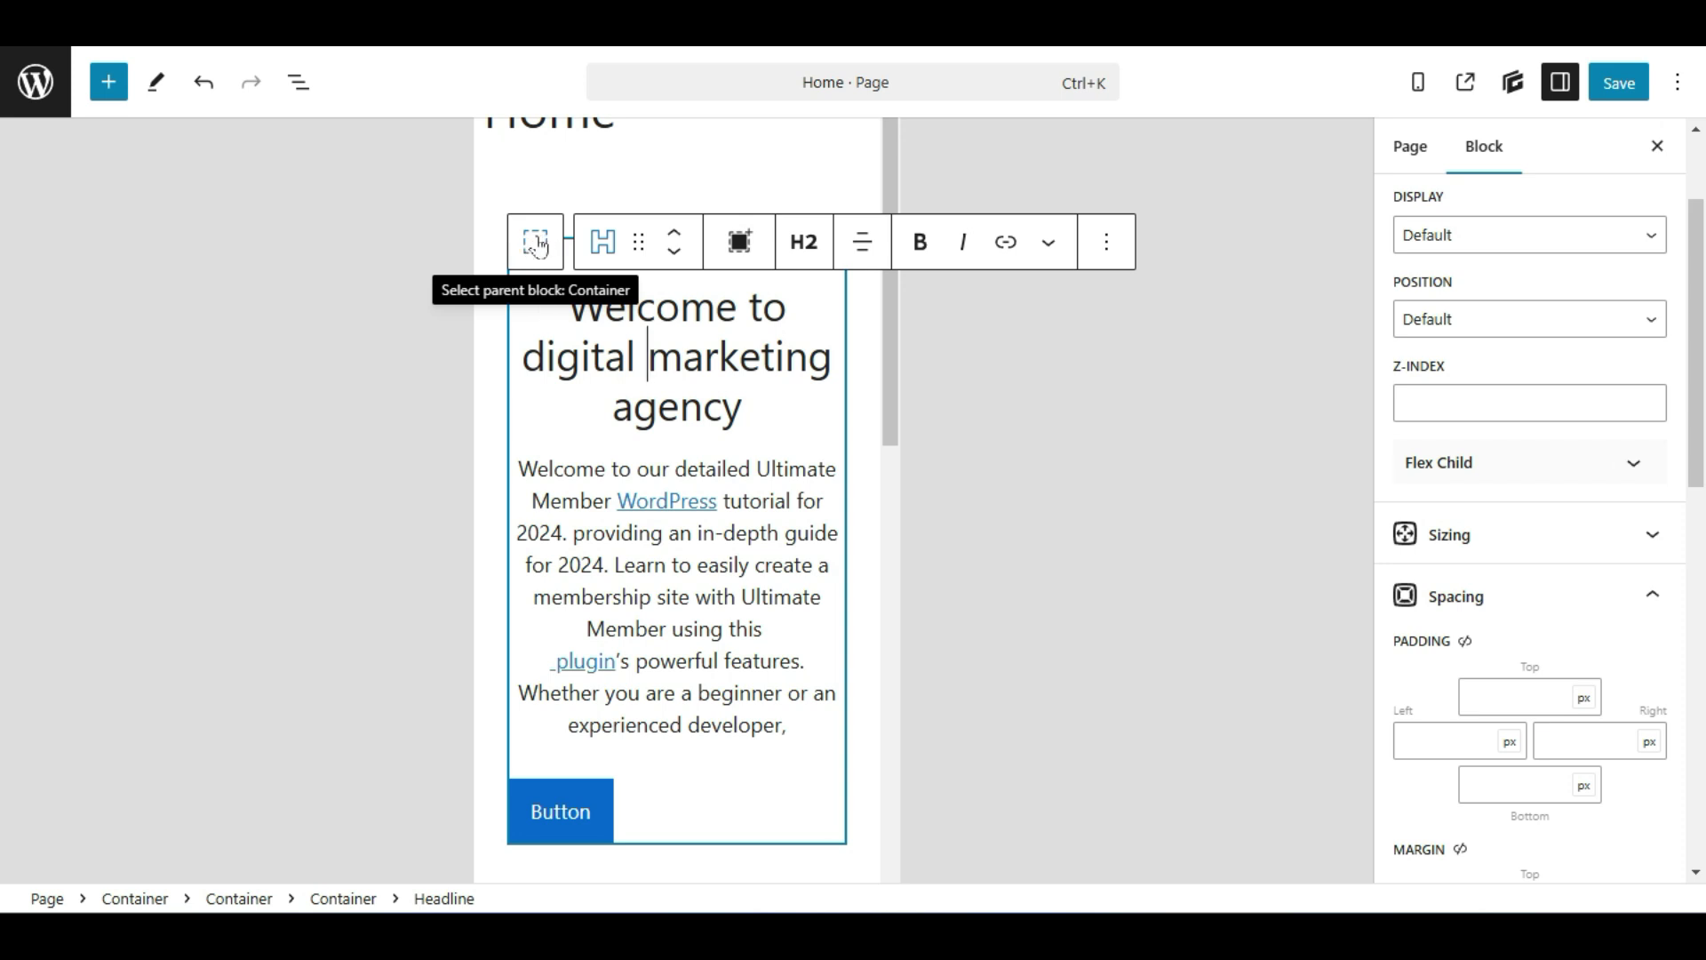
pyautogui.click(535, 244)
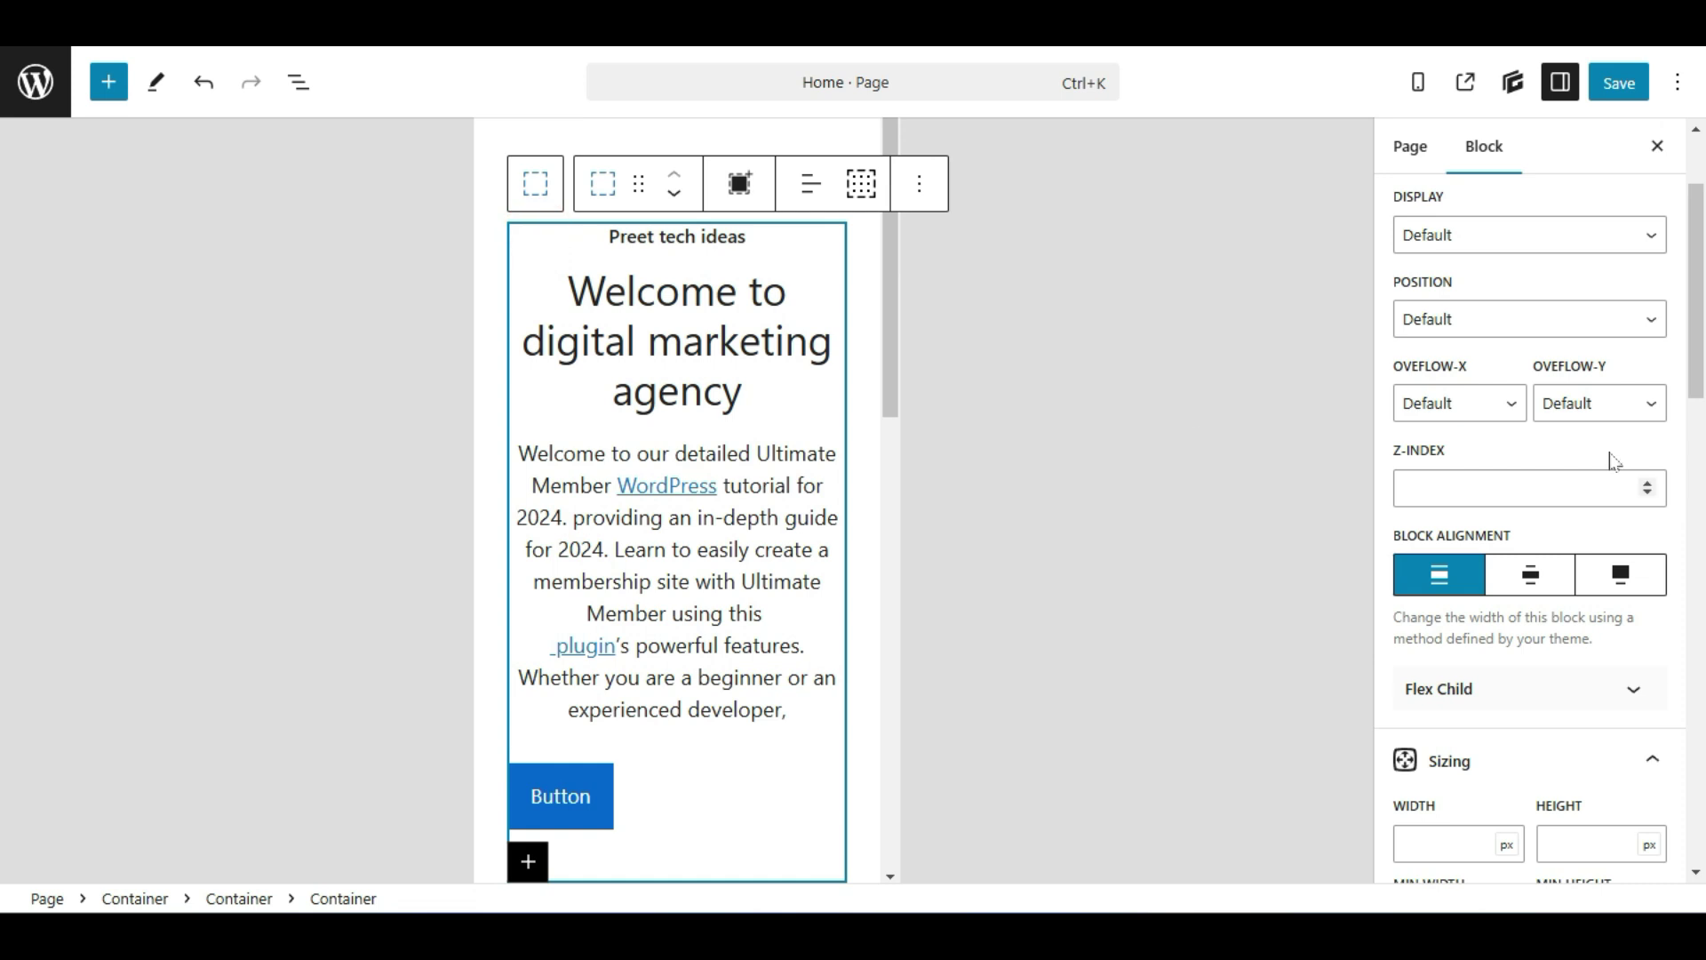
pyautogui.scroll(-8, 1590, 471)
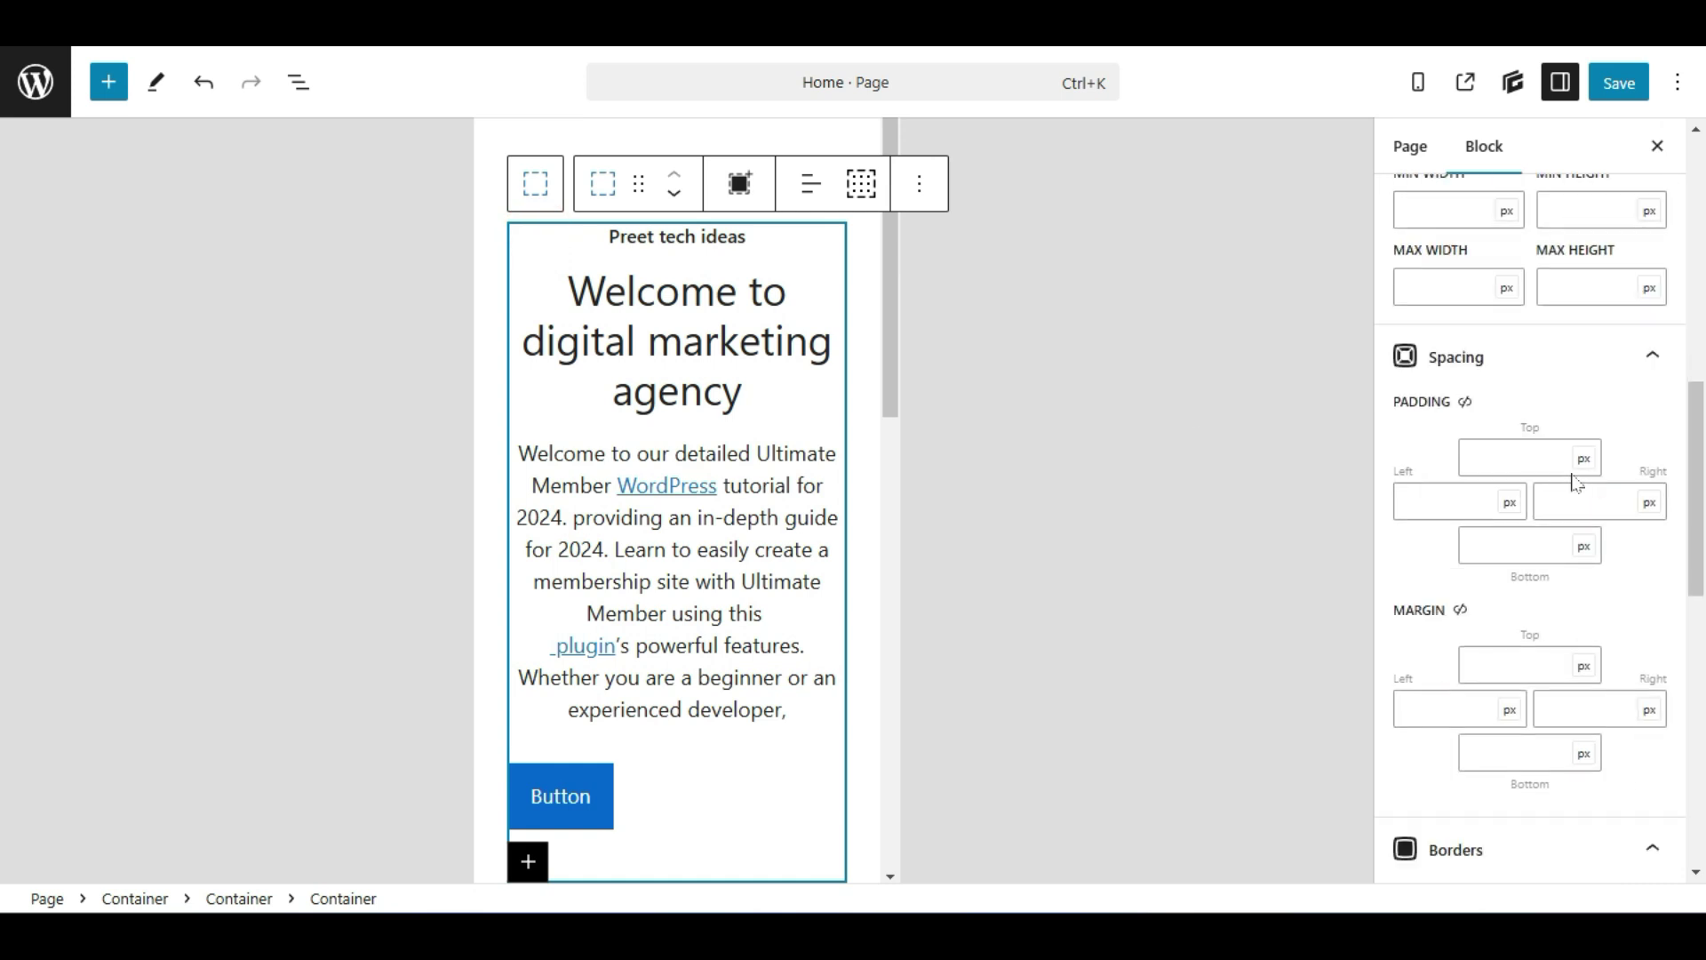
pyautogui.scroll(-4, 1575, 485)
pyautogui.scroll(5, 1573, 489)
pyautogui.scroll(-1, 1590, 498)
pyautogui.scroll(-7, 1593, 505)
pyautogui.scroll(-3, 1568, 506)
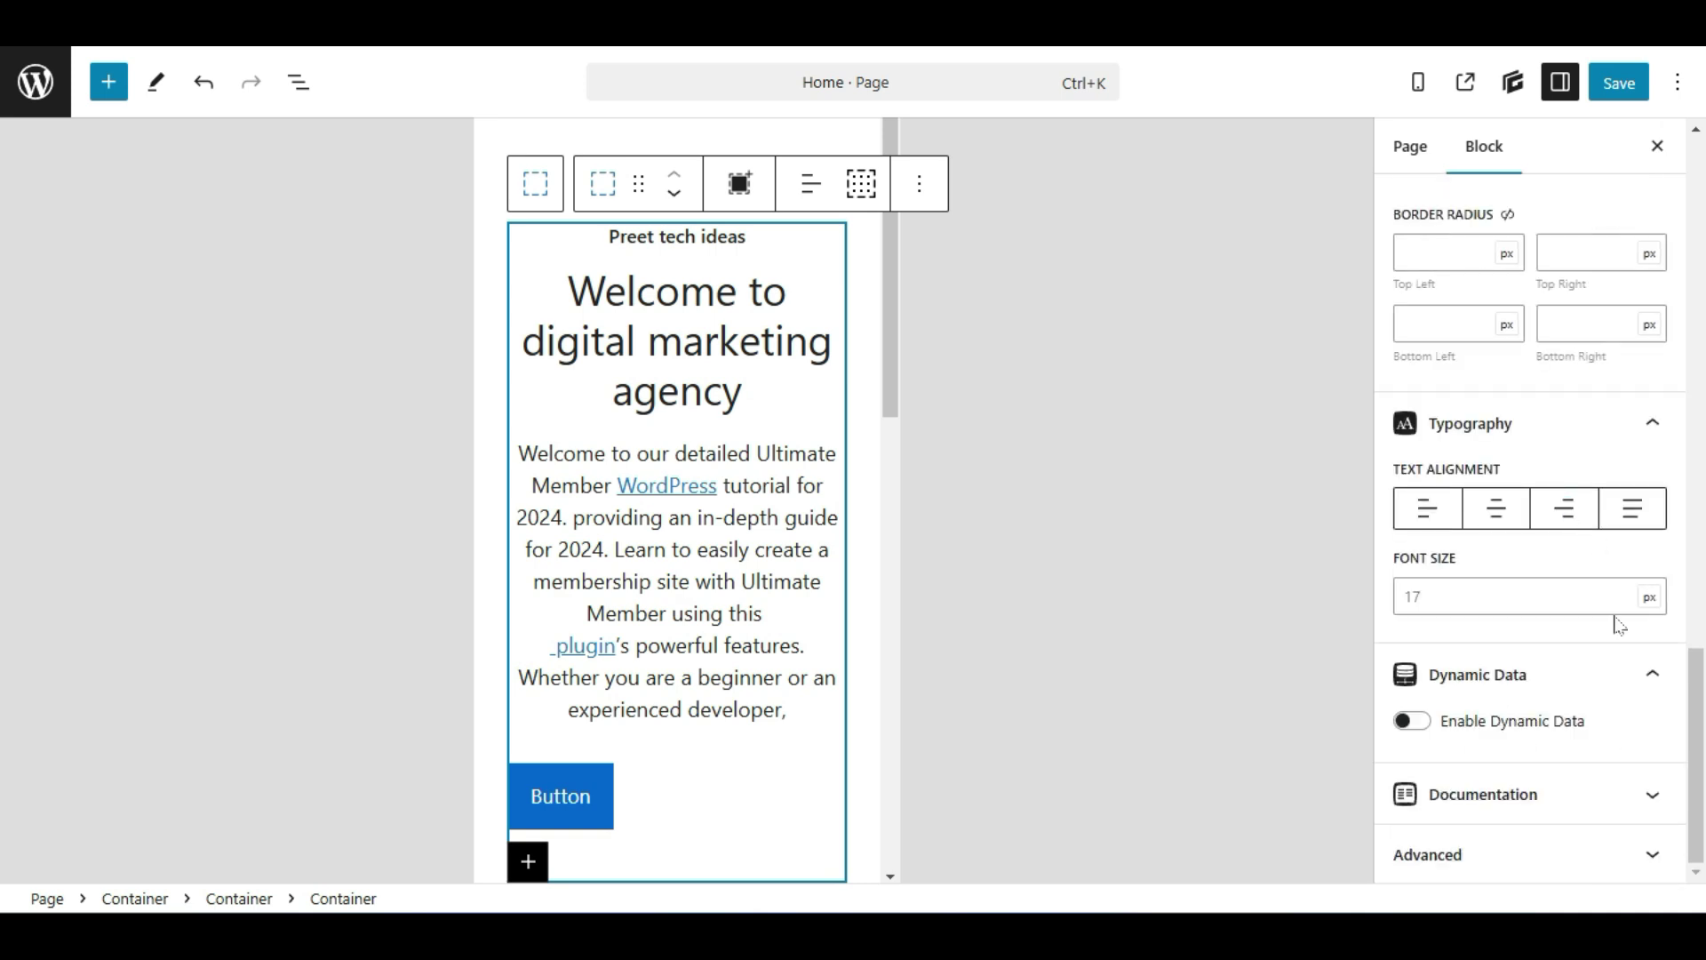
pyautogui.scroll(10, 1615, 625)
pyautogui.scroll(5, 1617, 625)
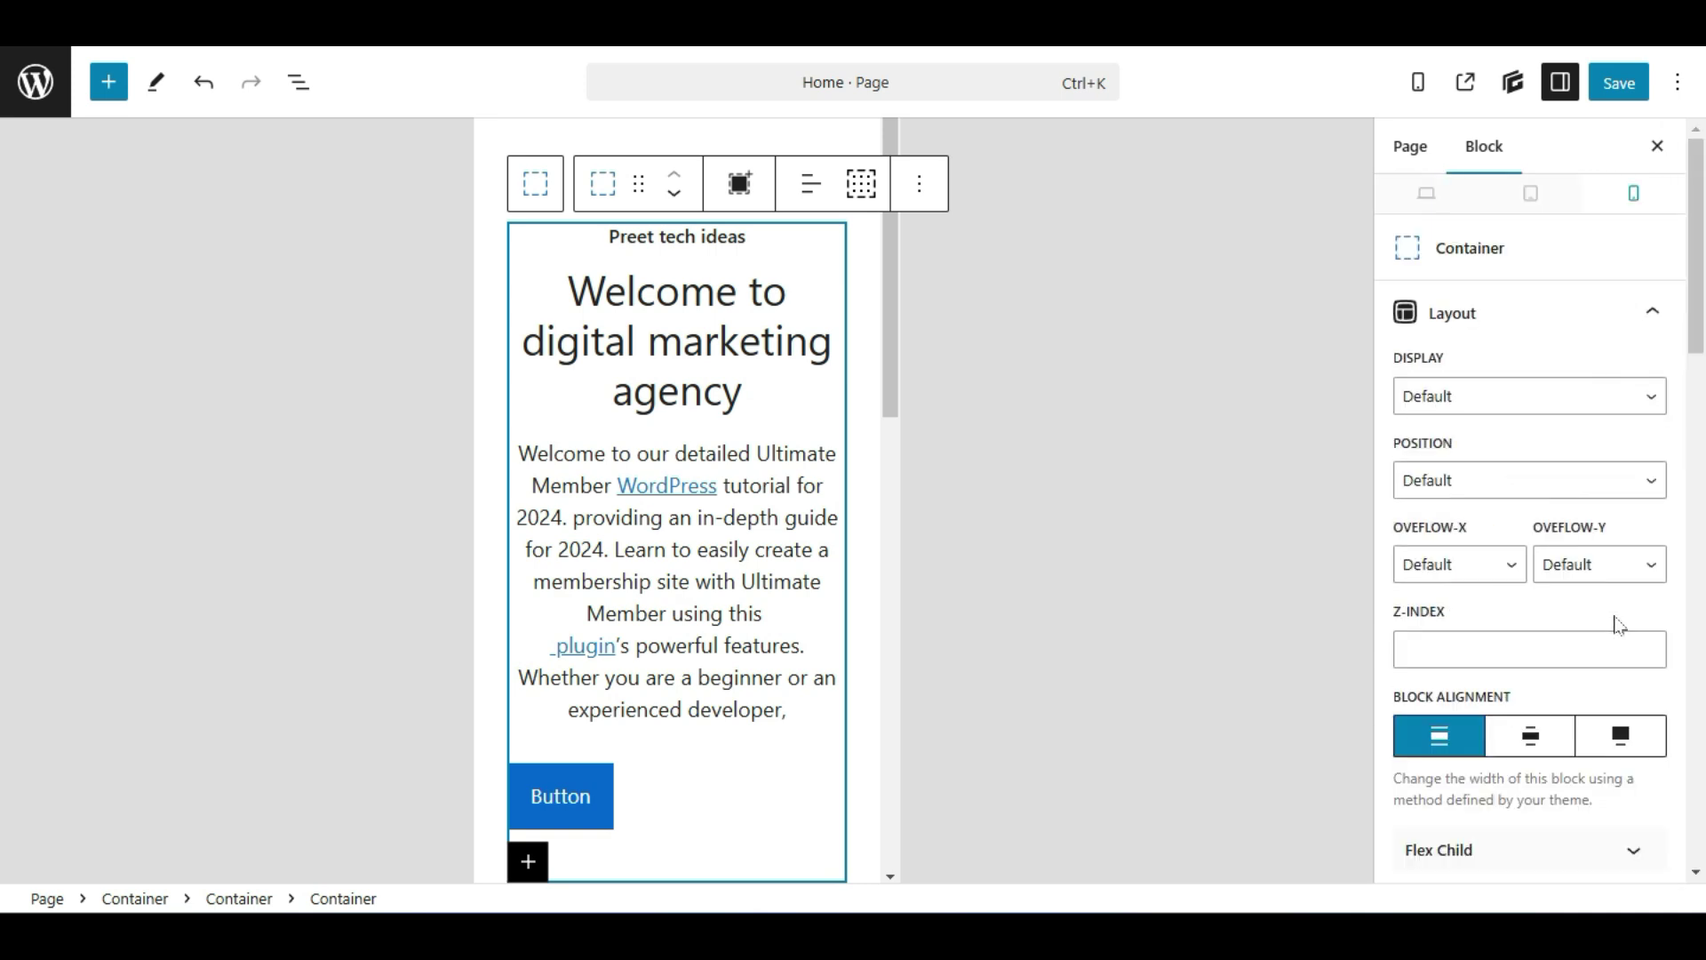
pyautogui.scroll(-8, 1618, 624)
pyautogui.click(769, 234)
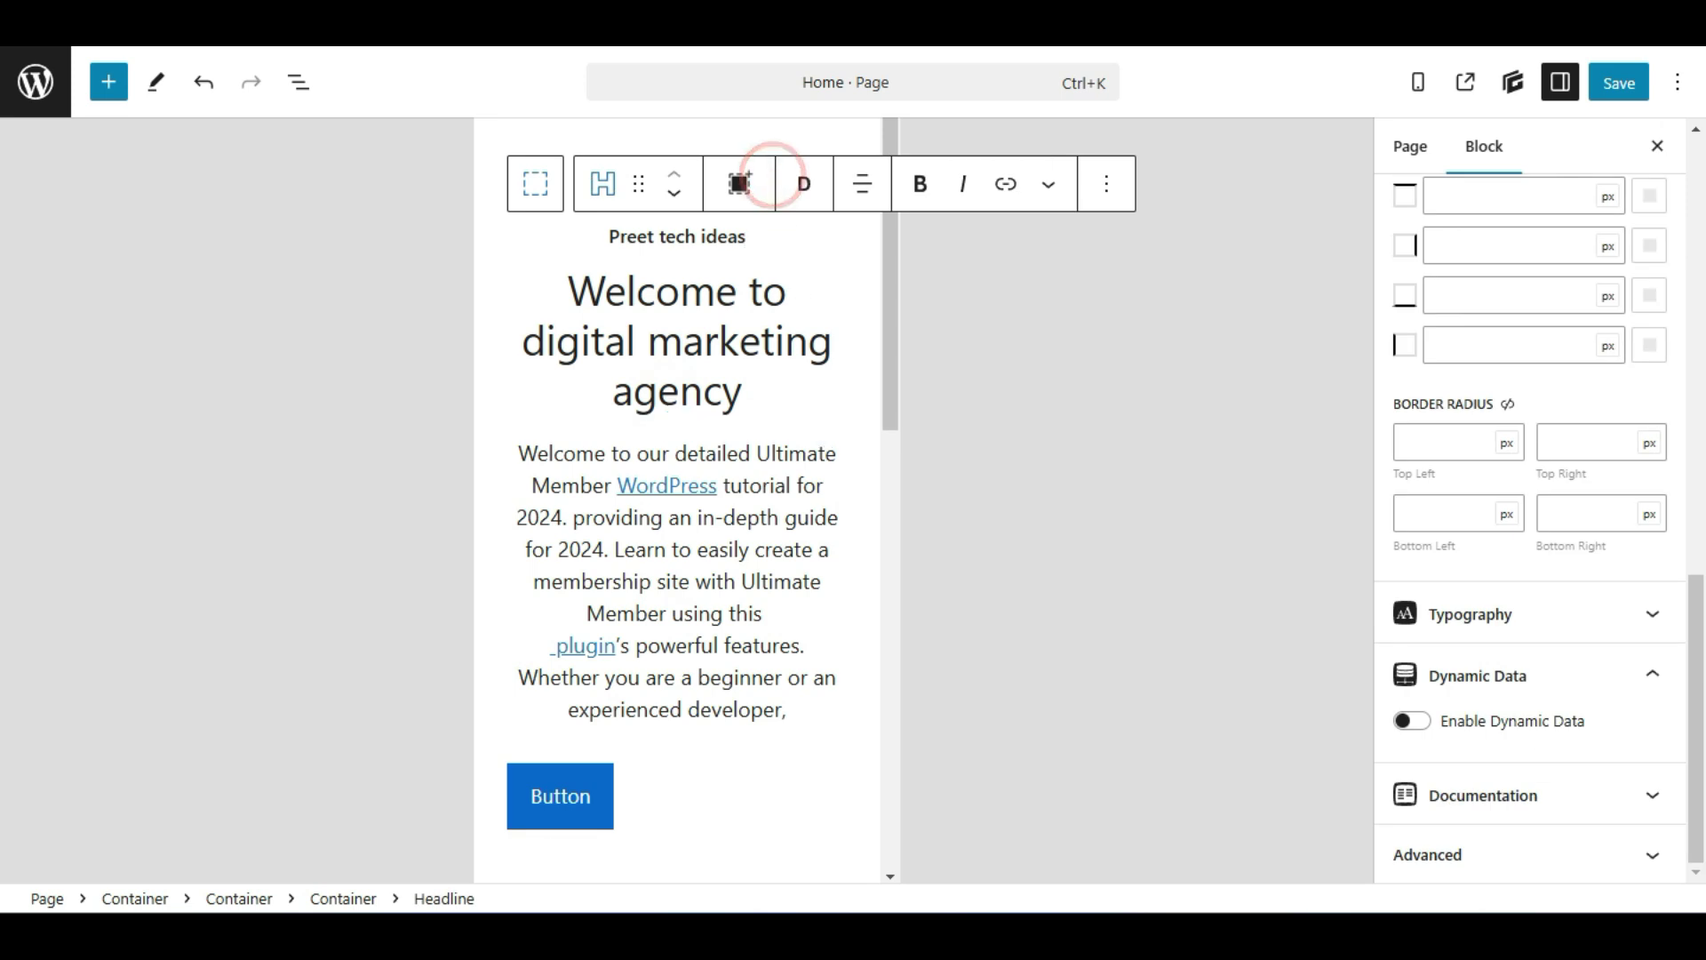
pyautogui.click(709, 306)
pyautogui.click(754, 127)
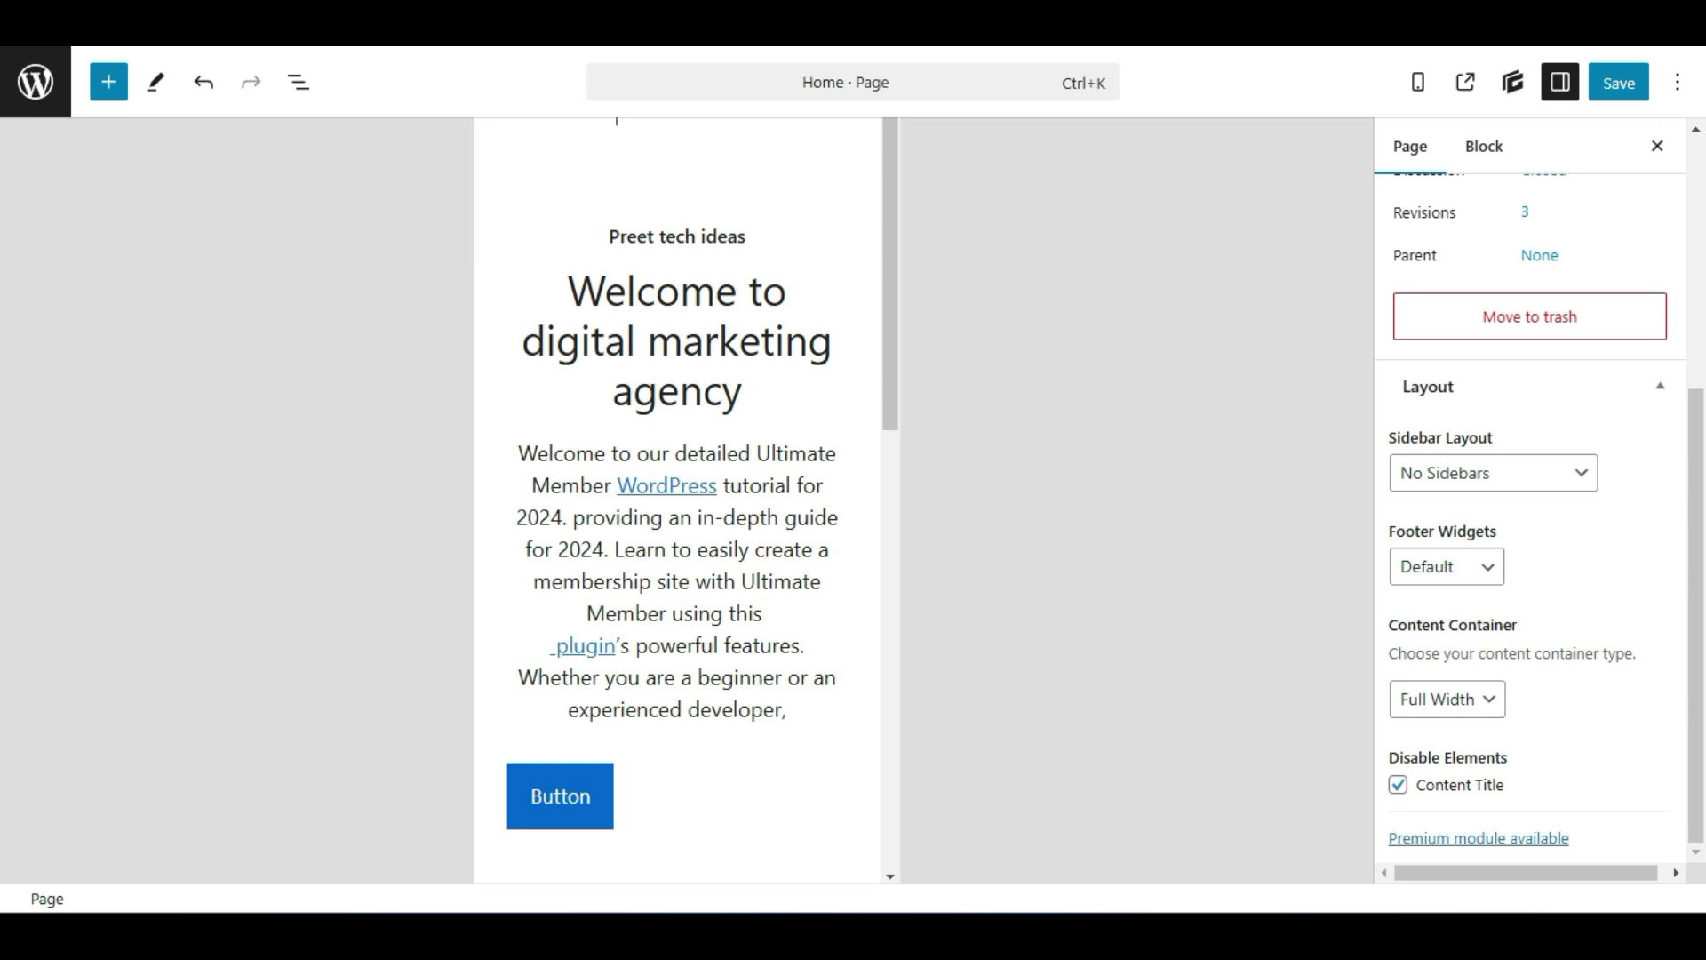
pyautogui.click(610, 242)
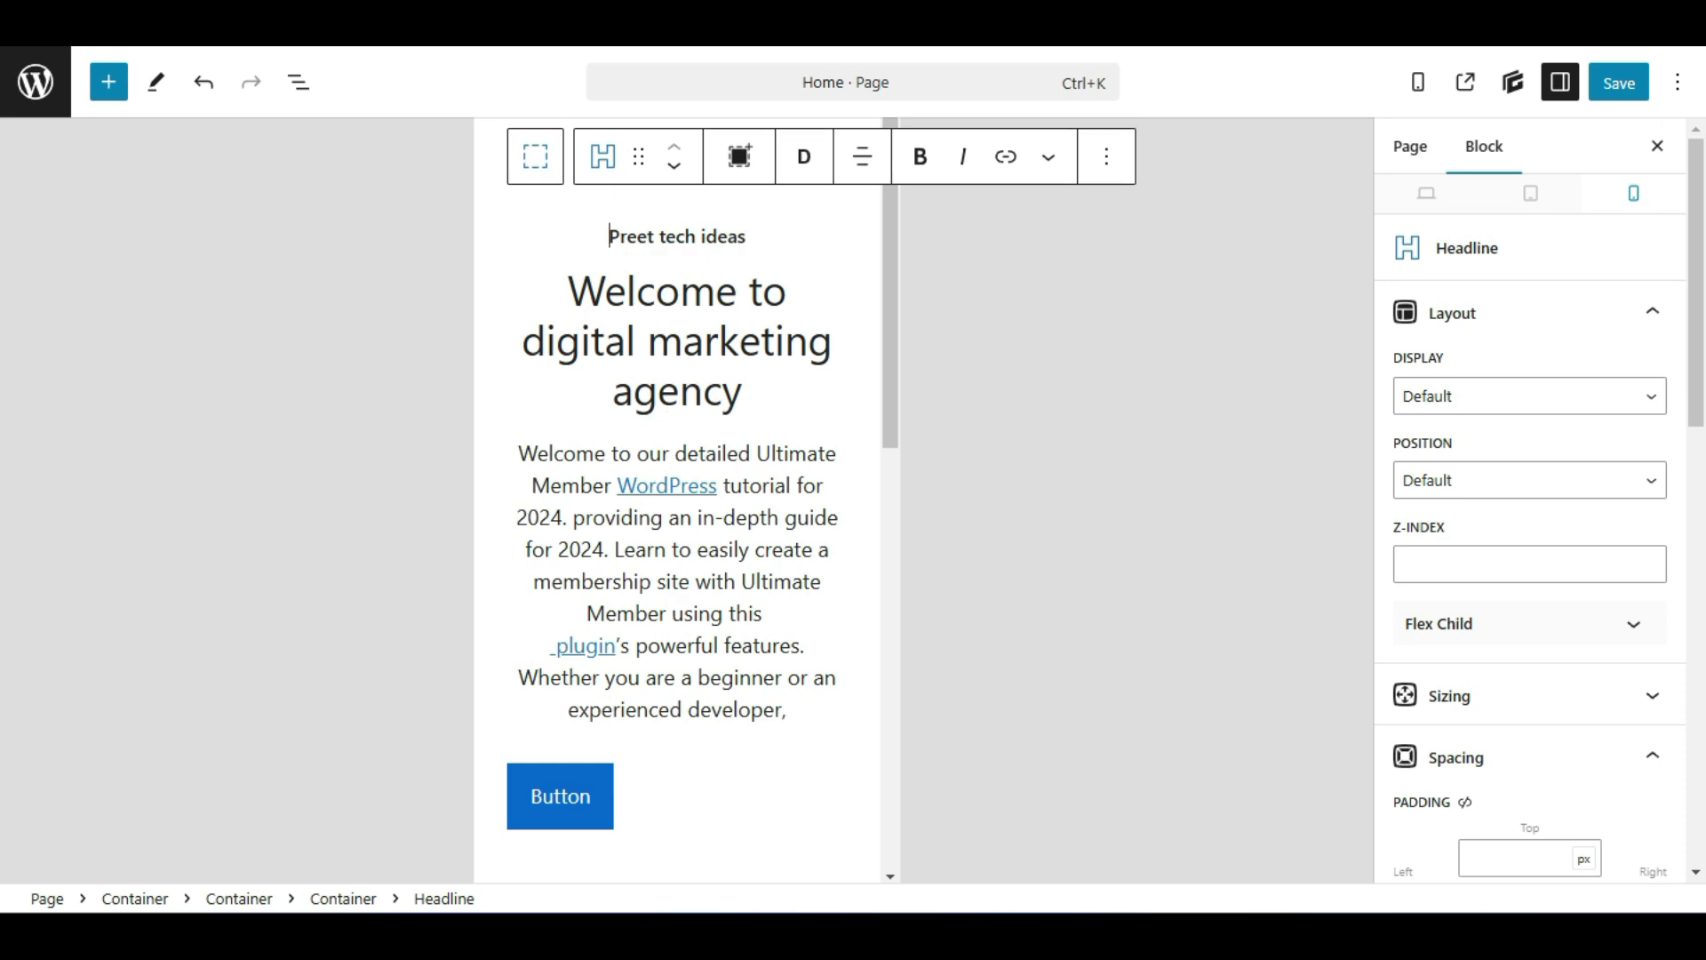
# Step: Select the outer container below the image and examine its mobile sizing and padding settings, including the bottom padding
pyautogui.scroll(-5, 677, 498)
pyautogui.click(703, 495)
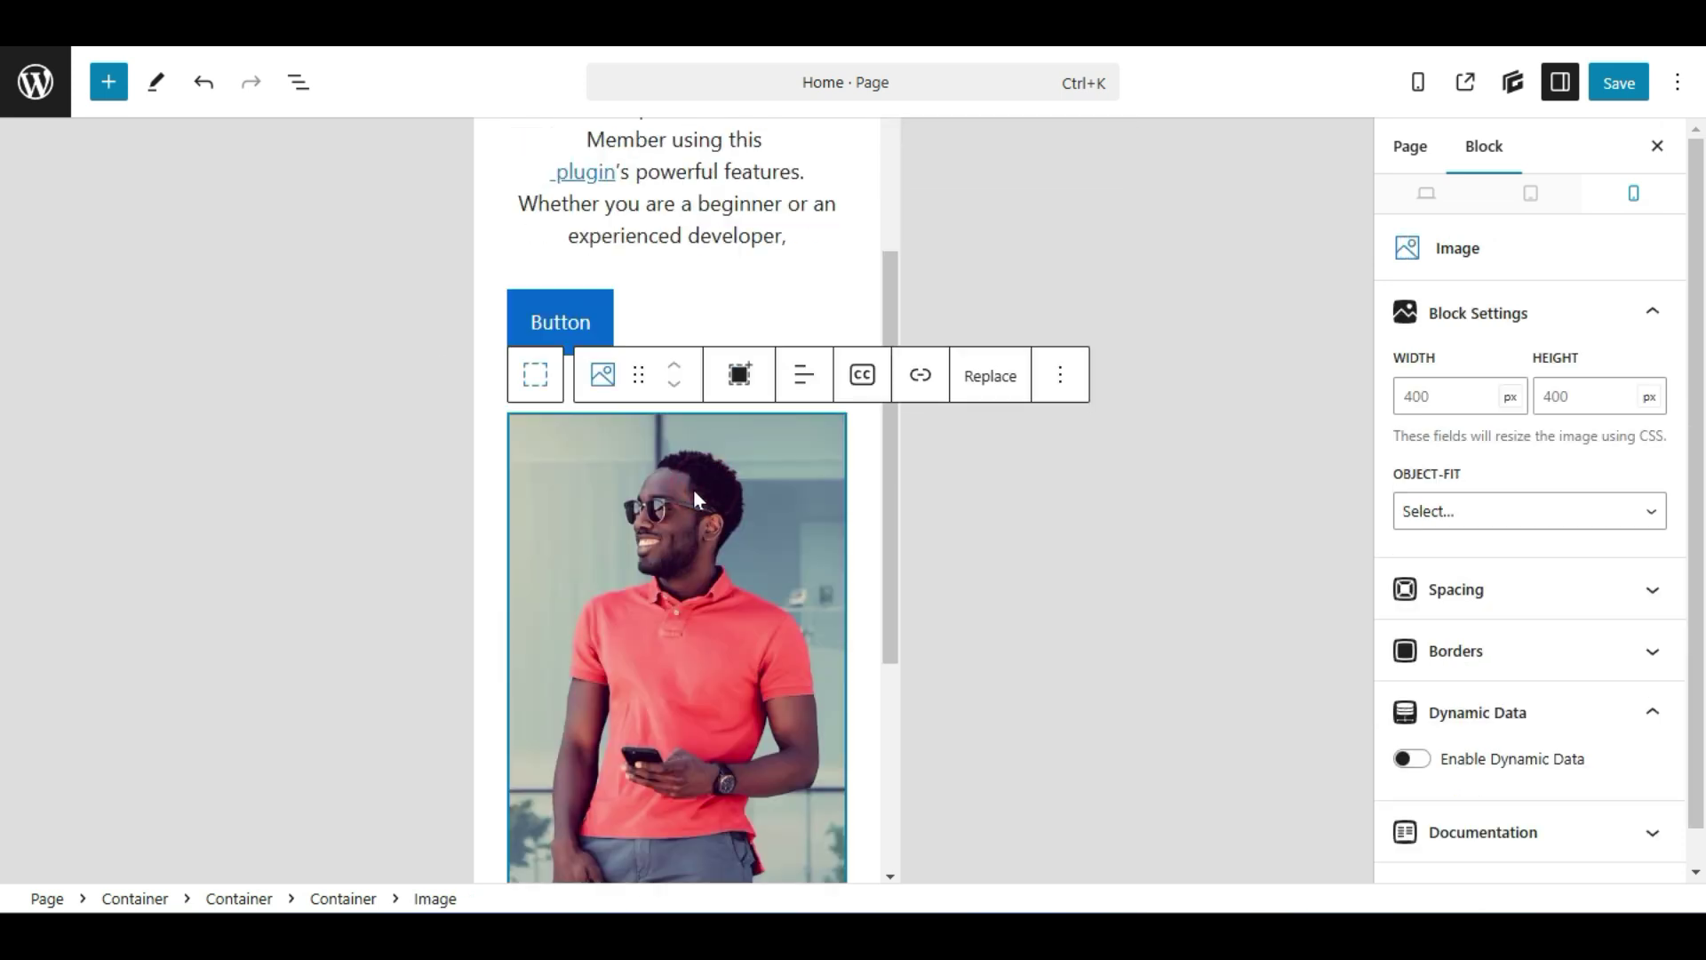
pyautogui.scroll(-3, 673, 511)
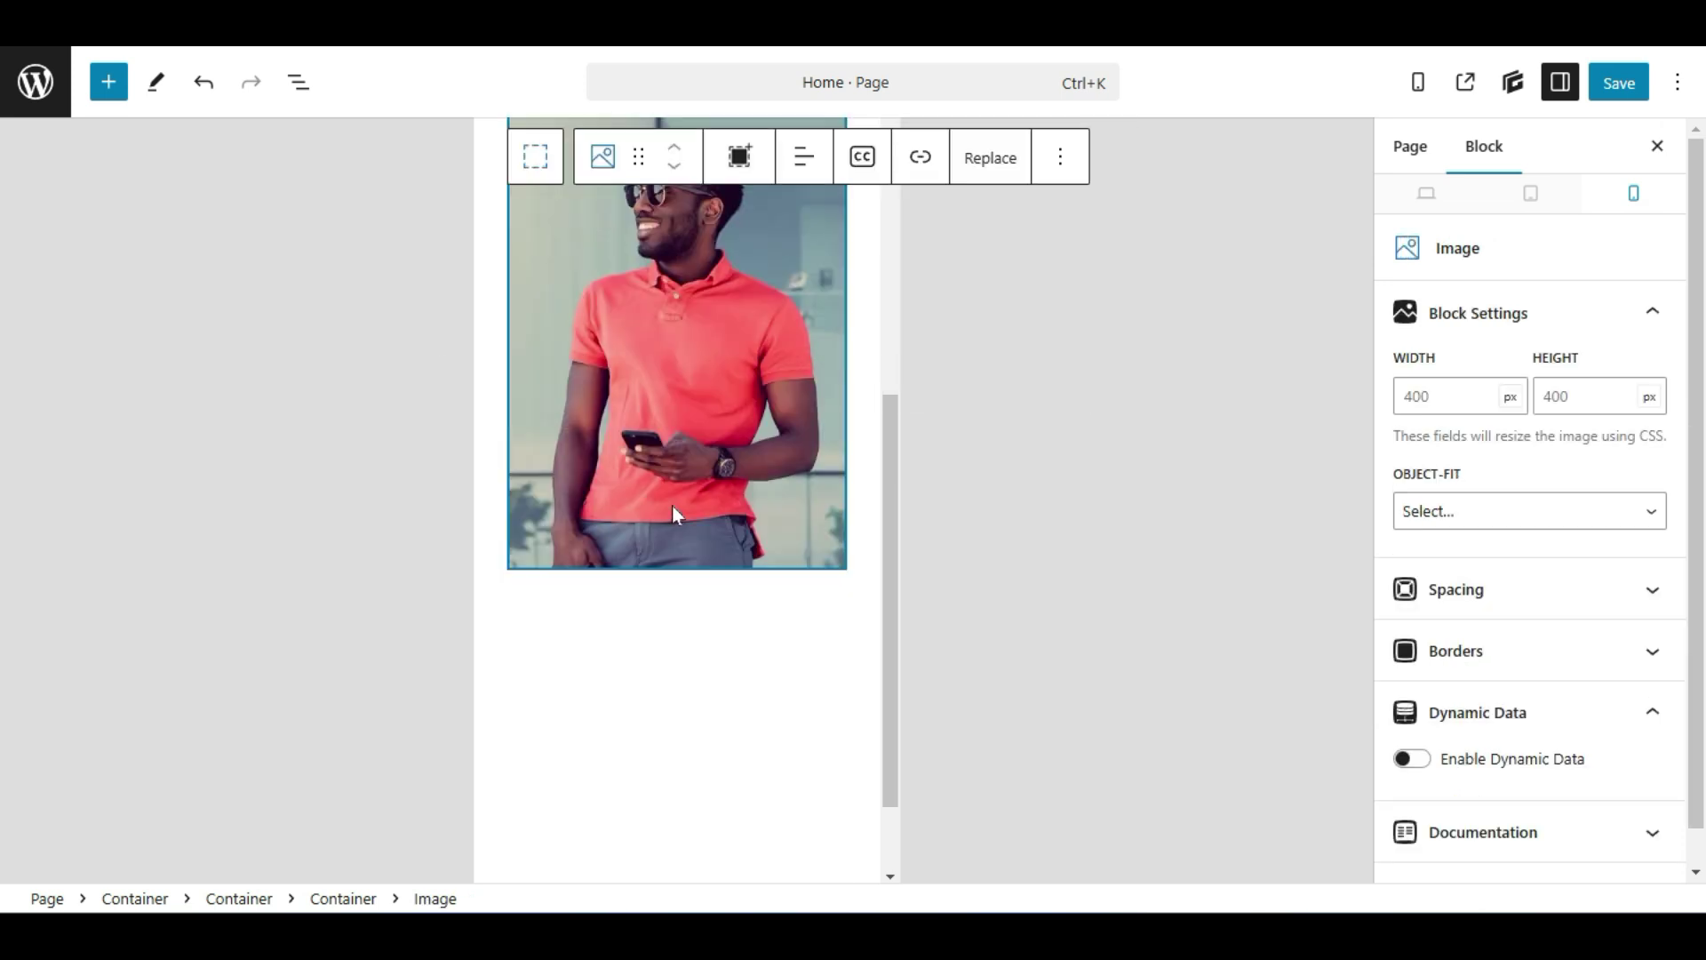
pyautogui.click(688, 625)
pyautogui.scroll(-2, 684, 568)
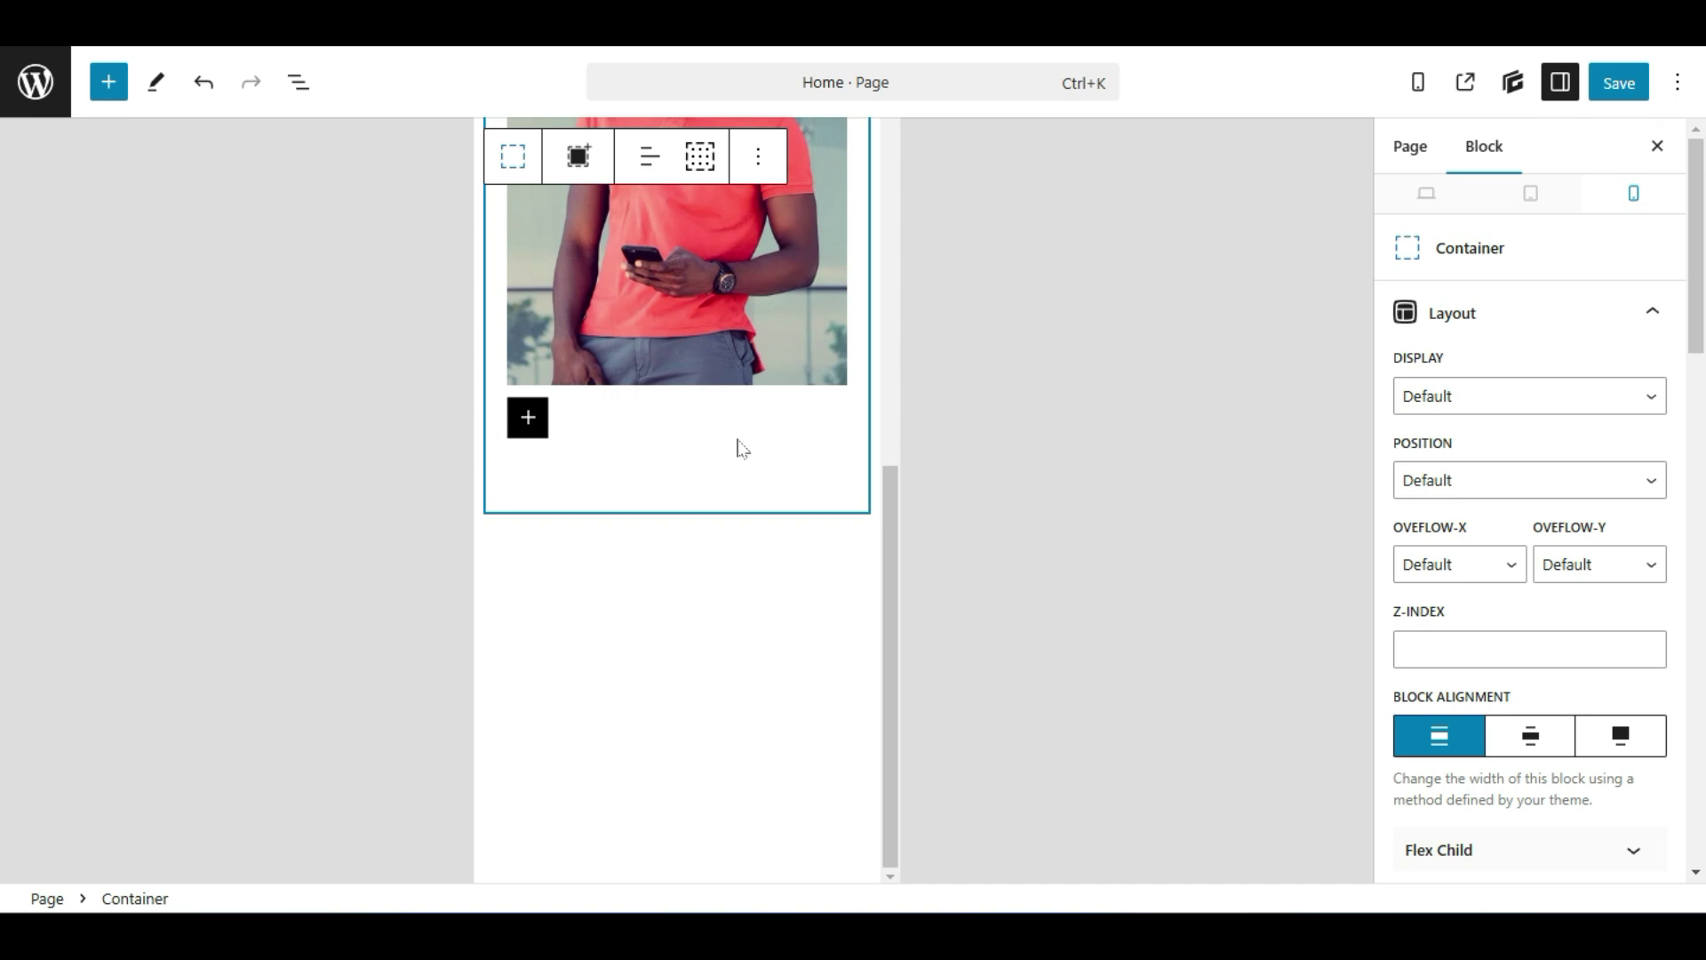
pyautogui.scroll(-5, 1596, 428)
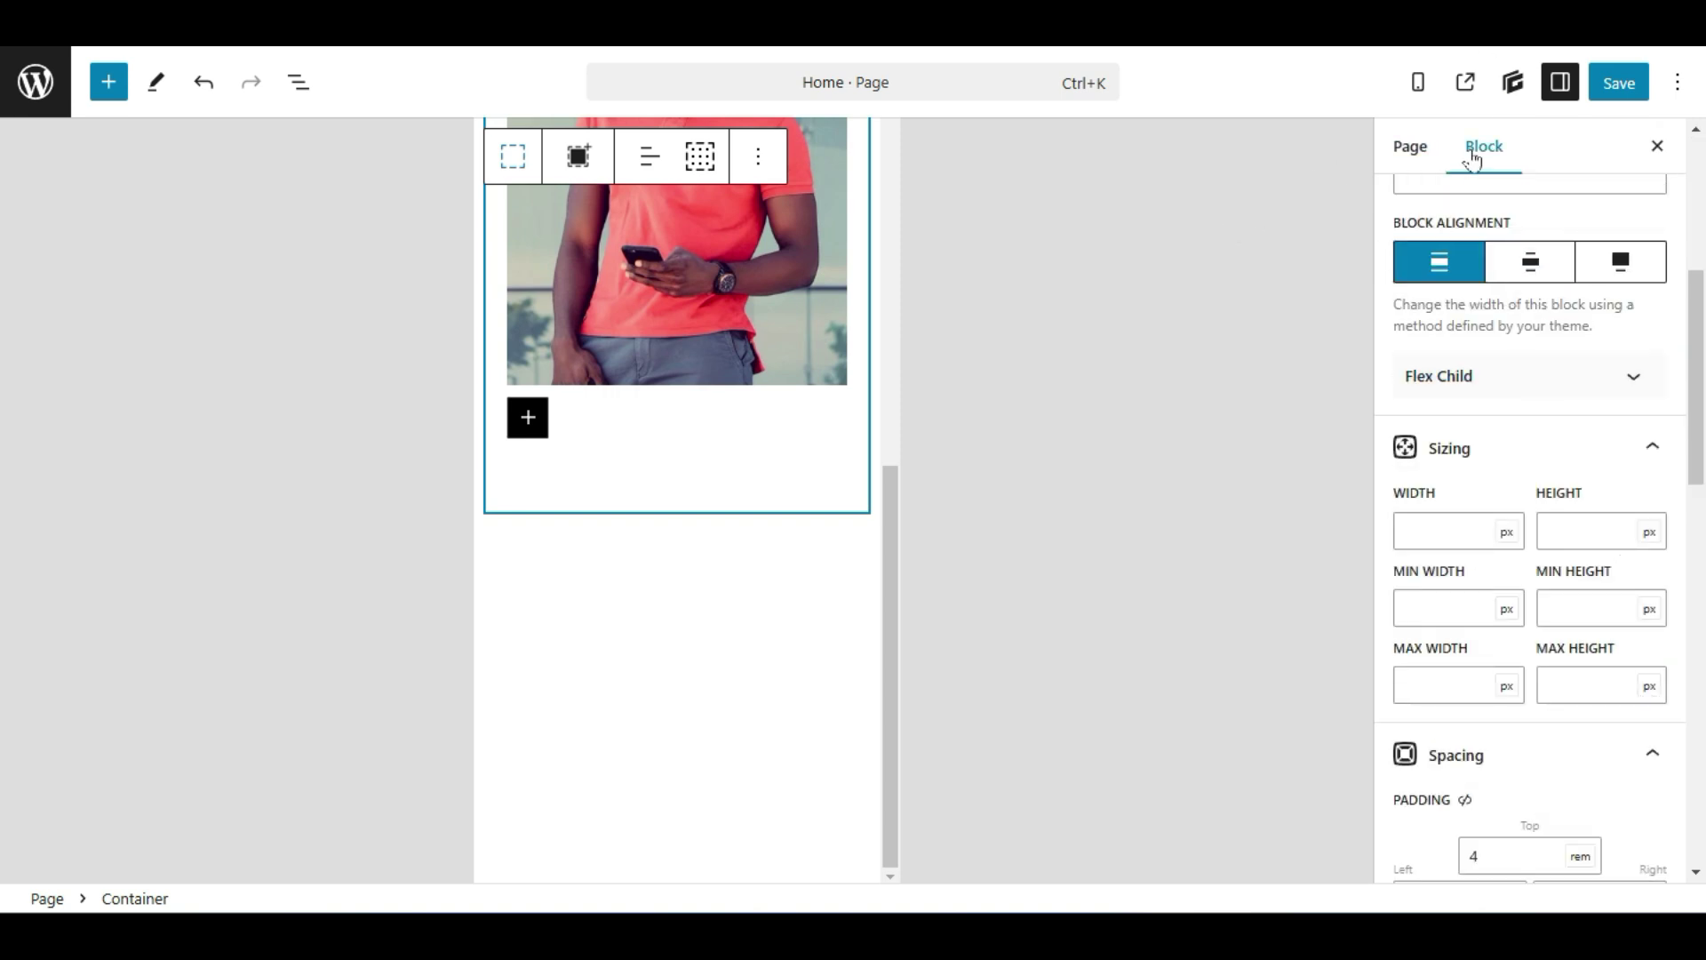
pyautogui.scroll(-5, 1524, 418)
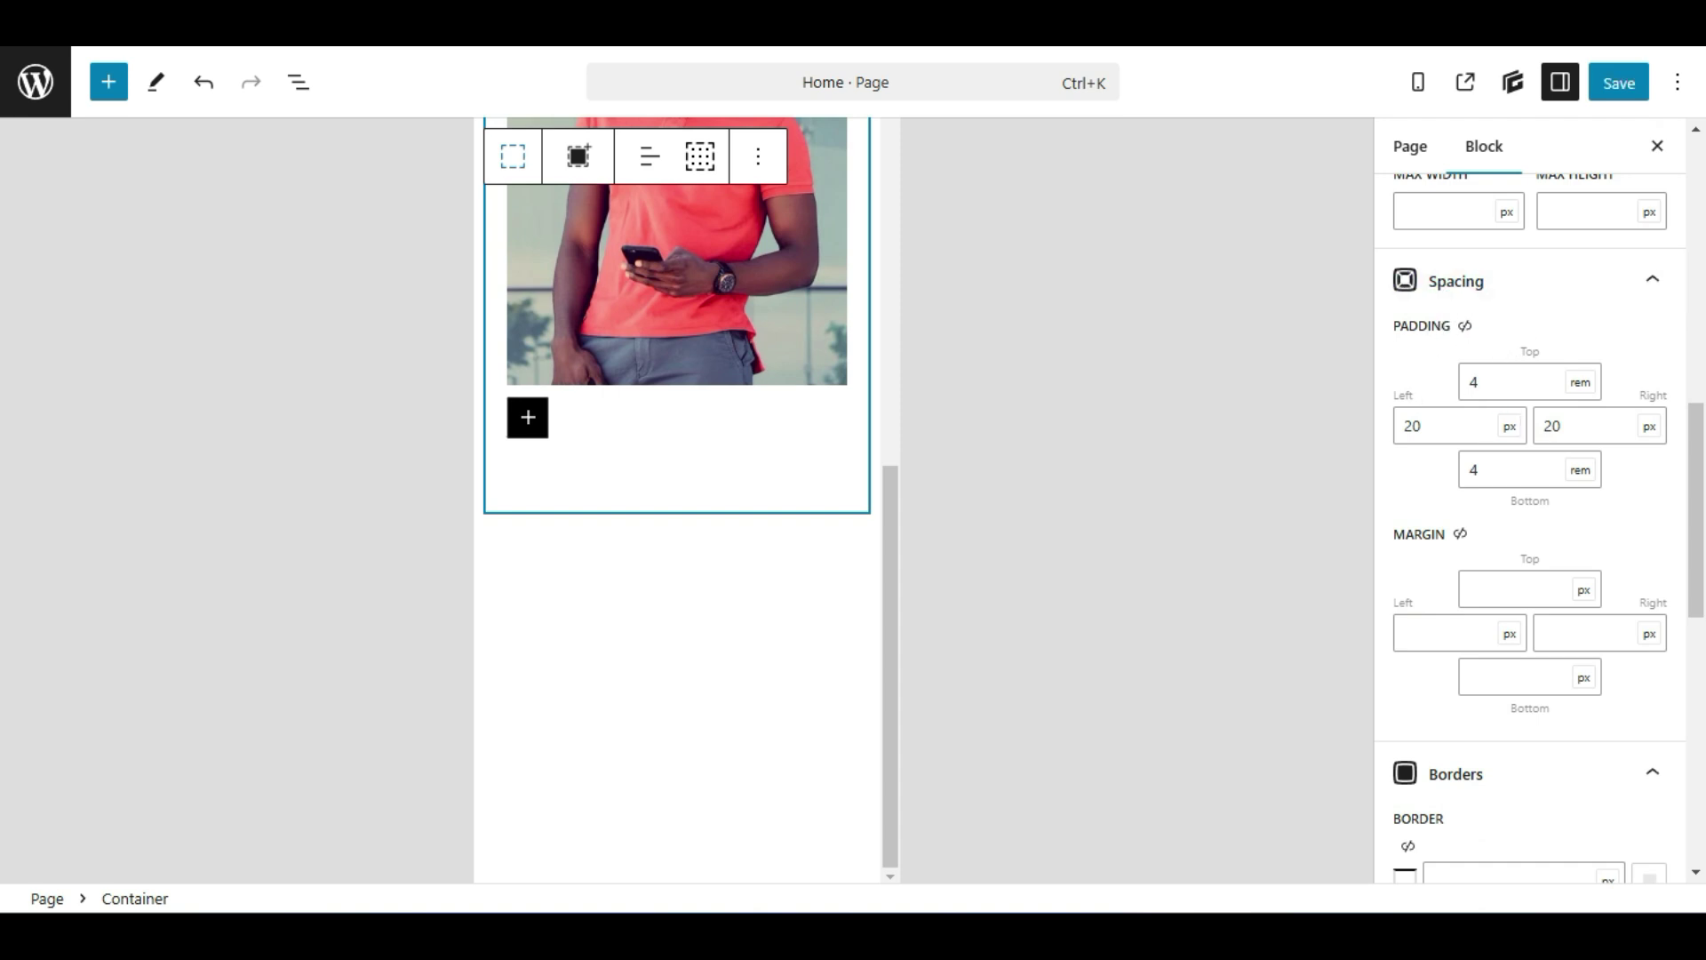
pyautogui.doubleClick(1473, 468)
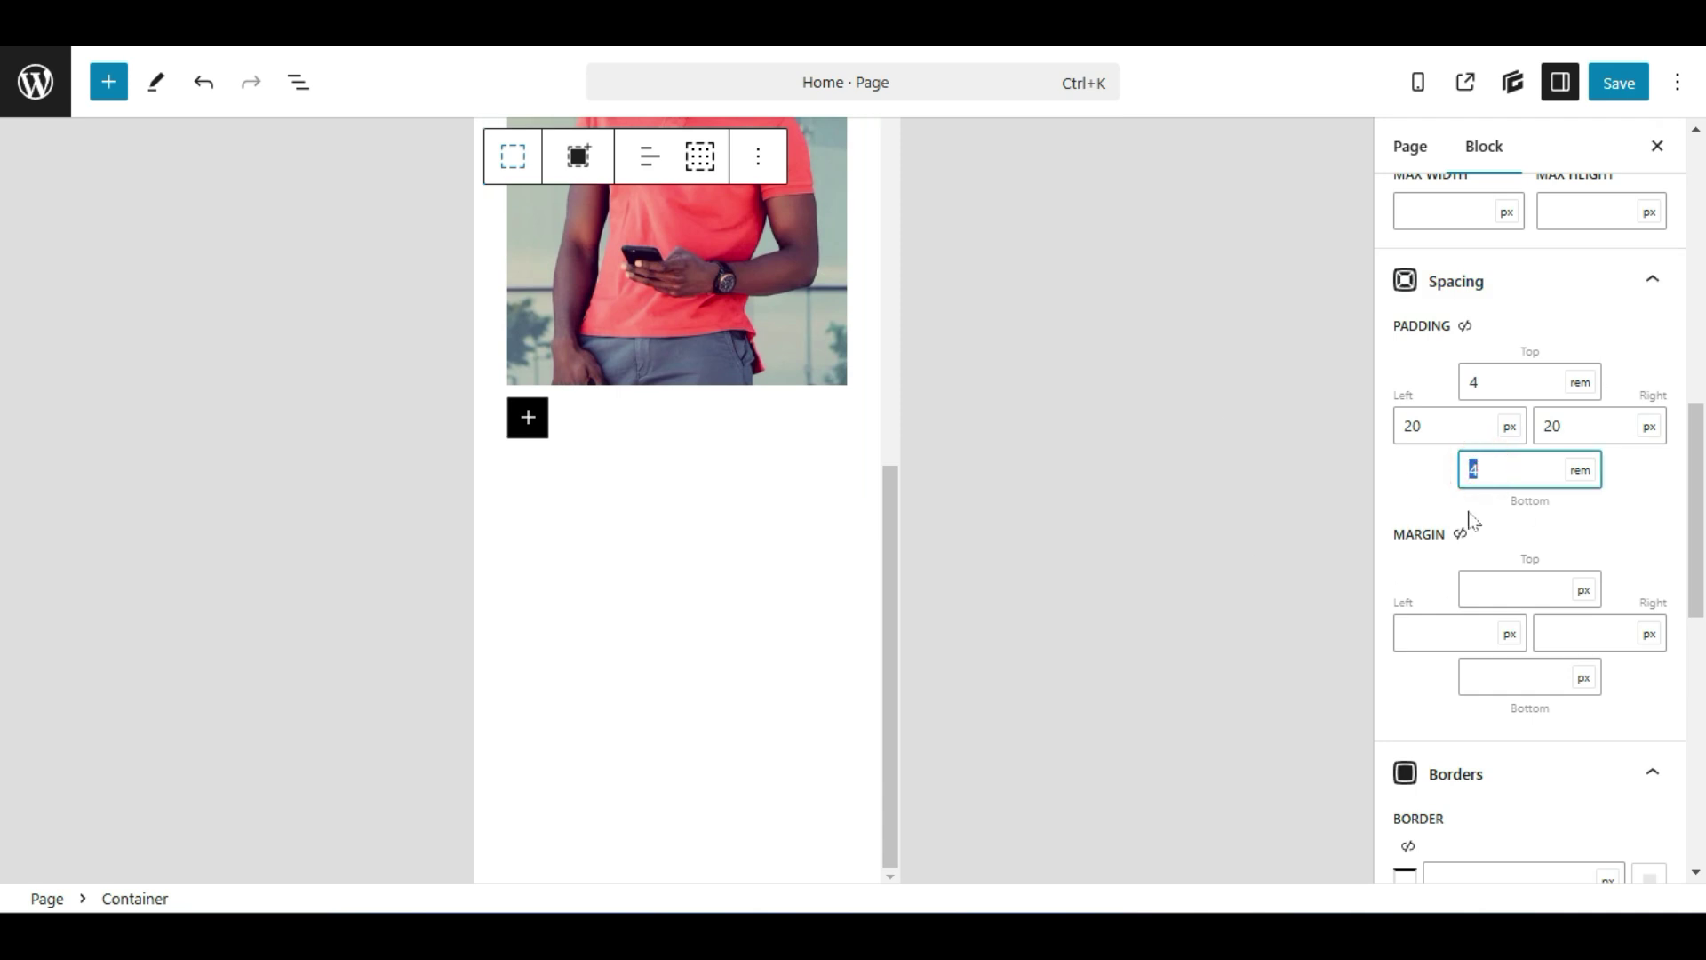
pyautogui.click(641, 400)
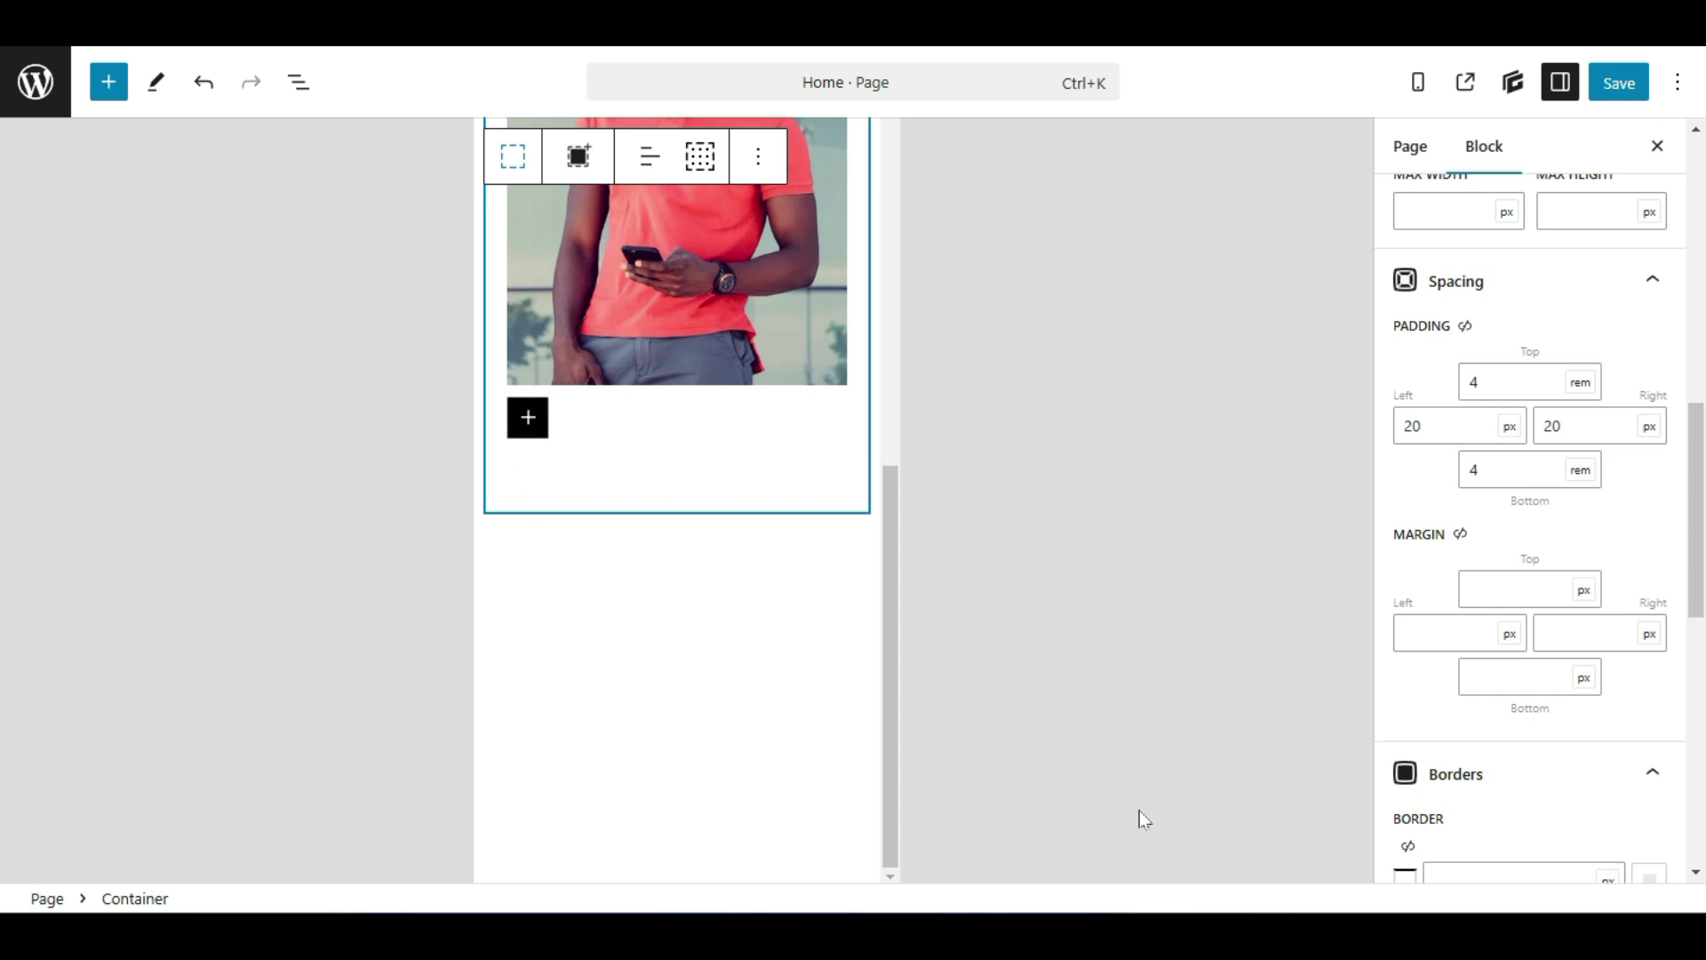
# Step: Set the outer container's mobile bottom and top padding to 6 rem
pyautogui.doubleClick(1471, 468)
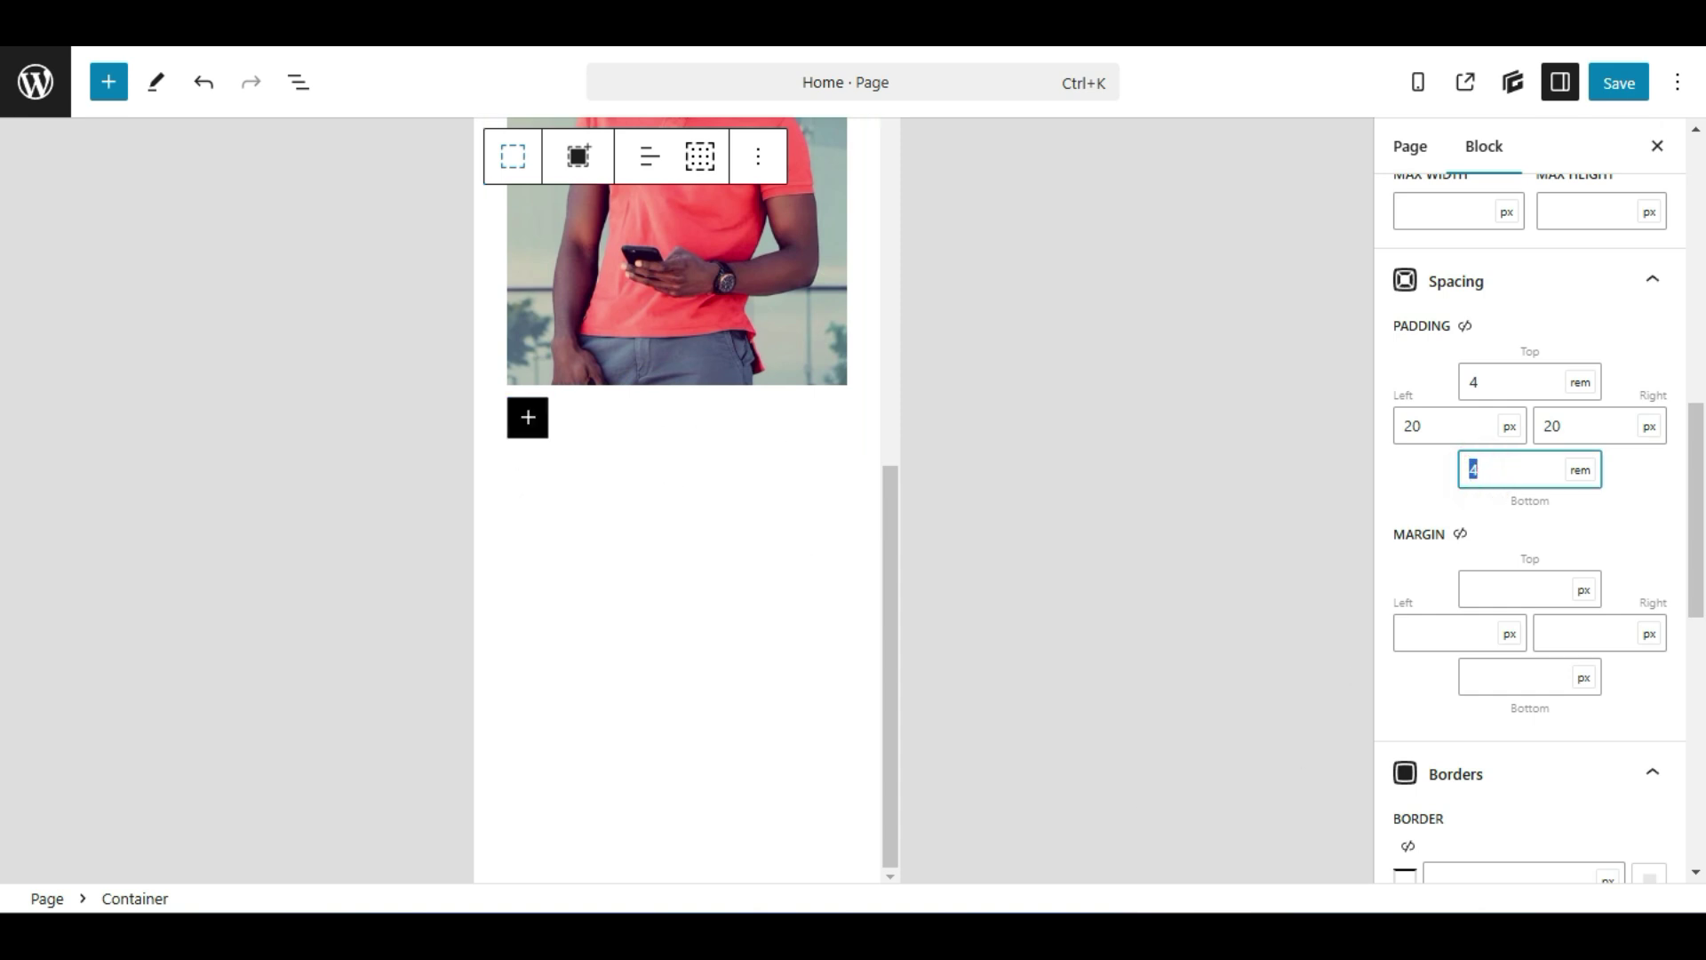
pyautogui.click(765, 460)
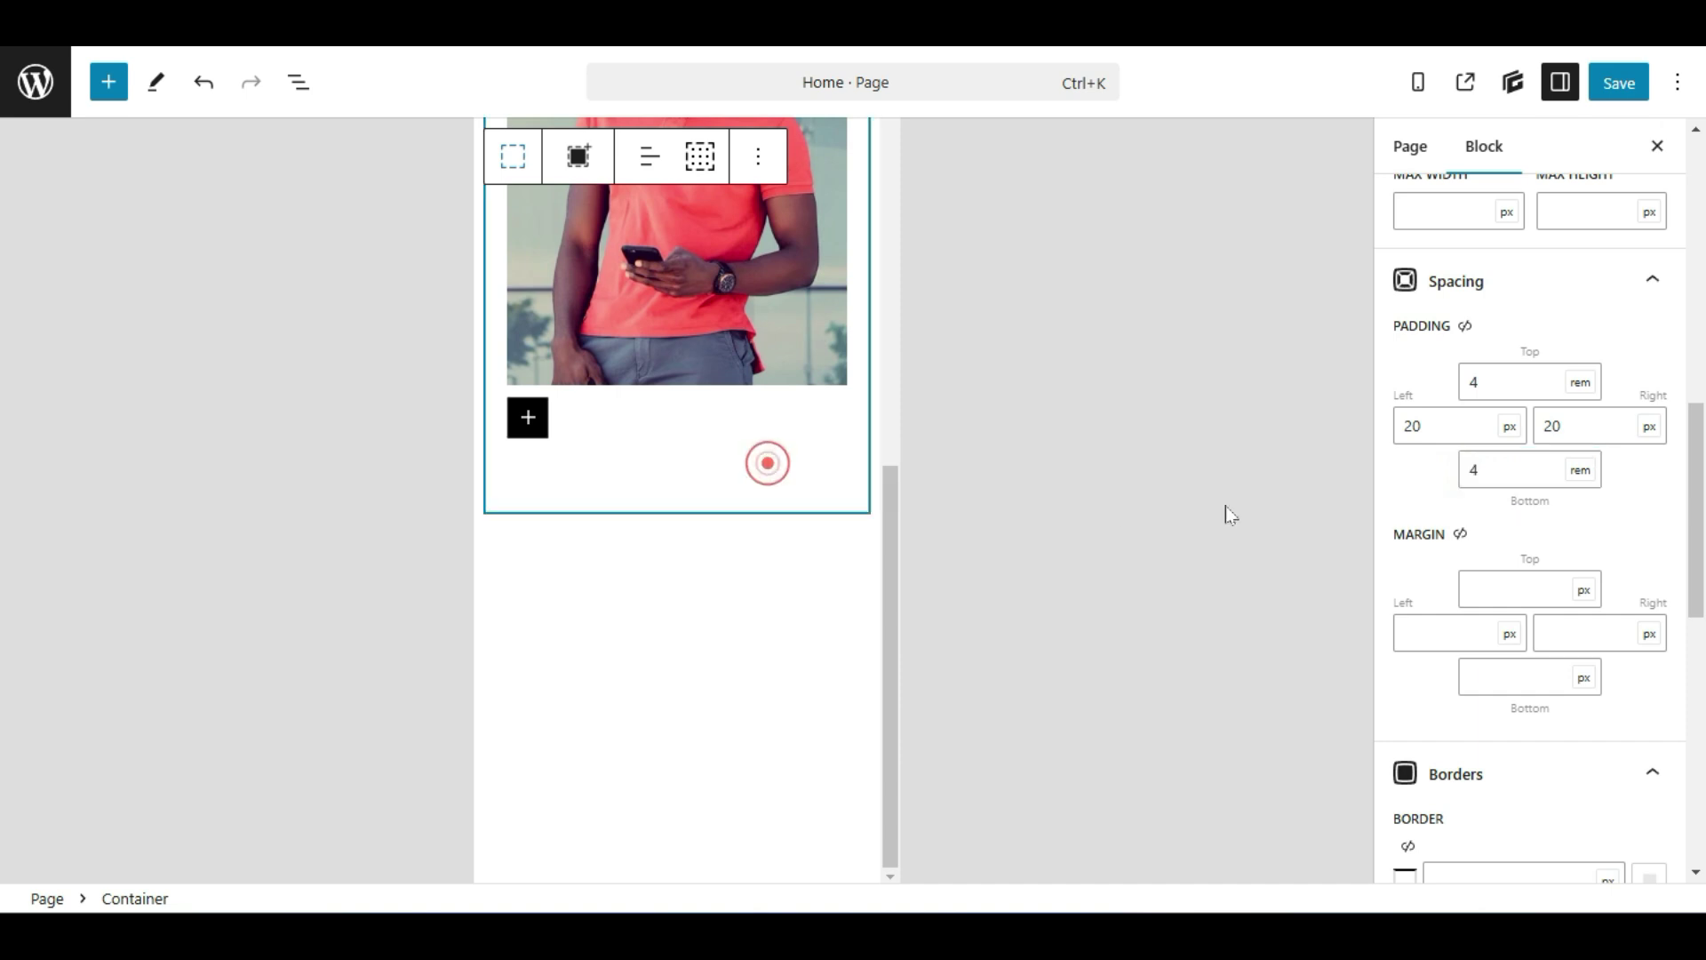
pyautogui.doubleClick(1479, 471)
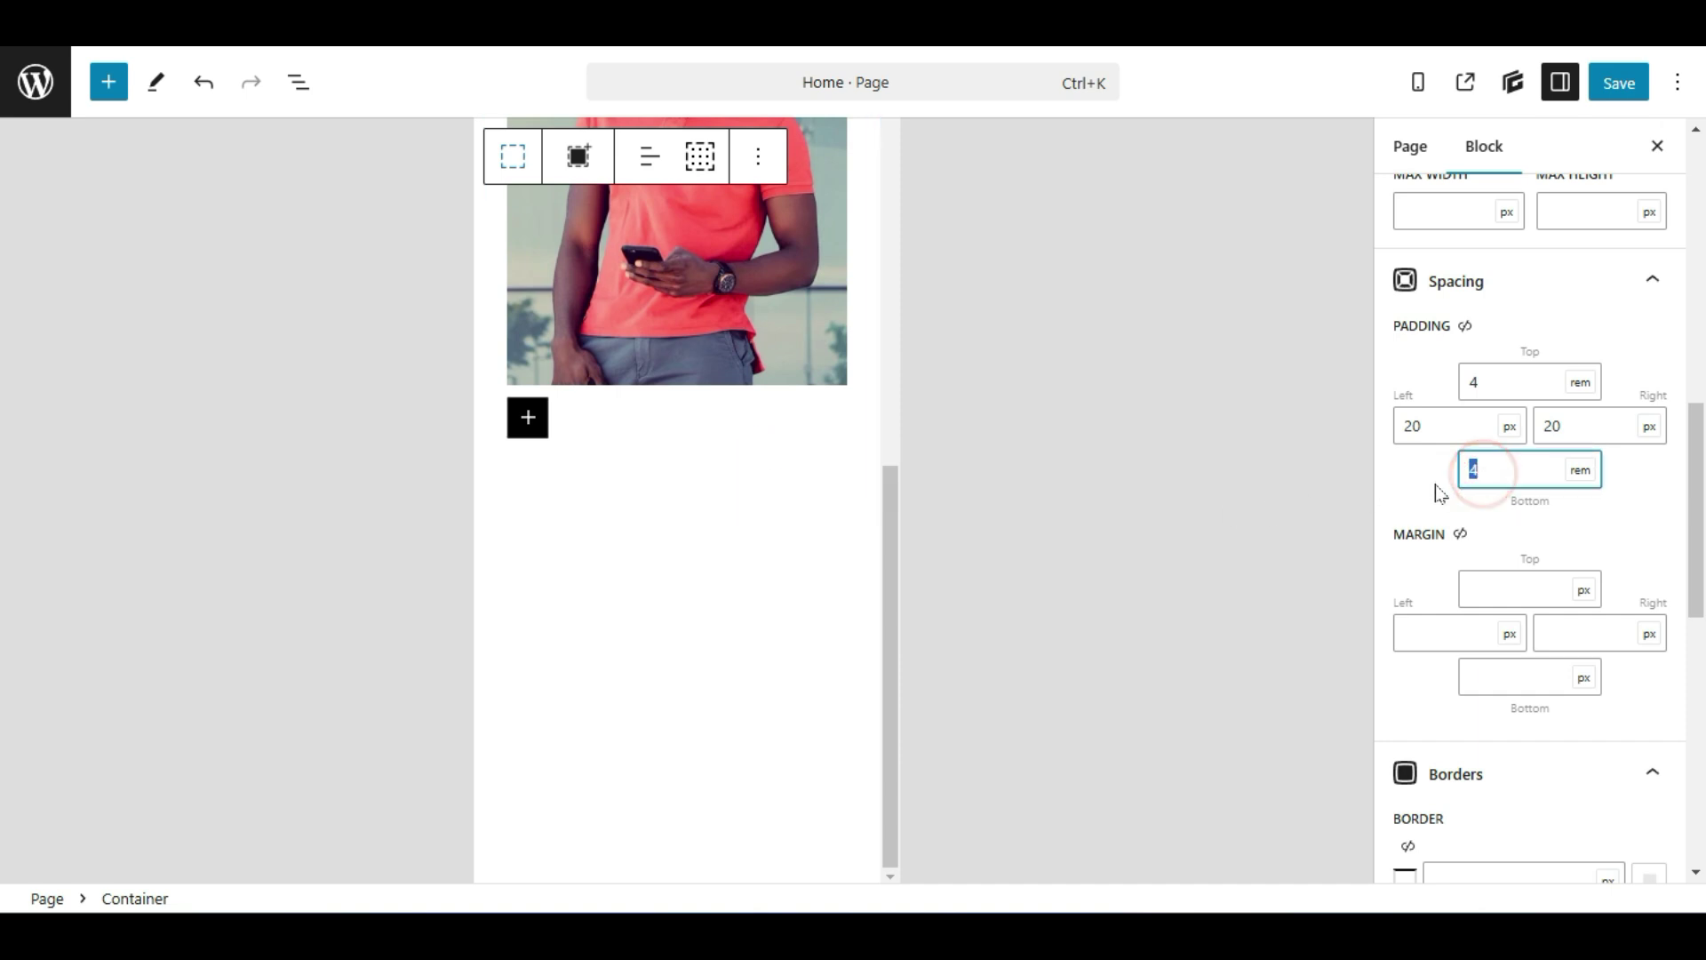
pyautogui.write('6')
pyautogui.click(673, 421)
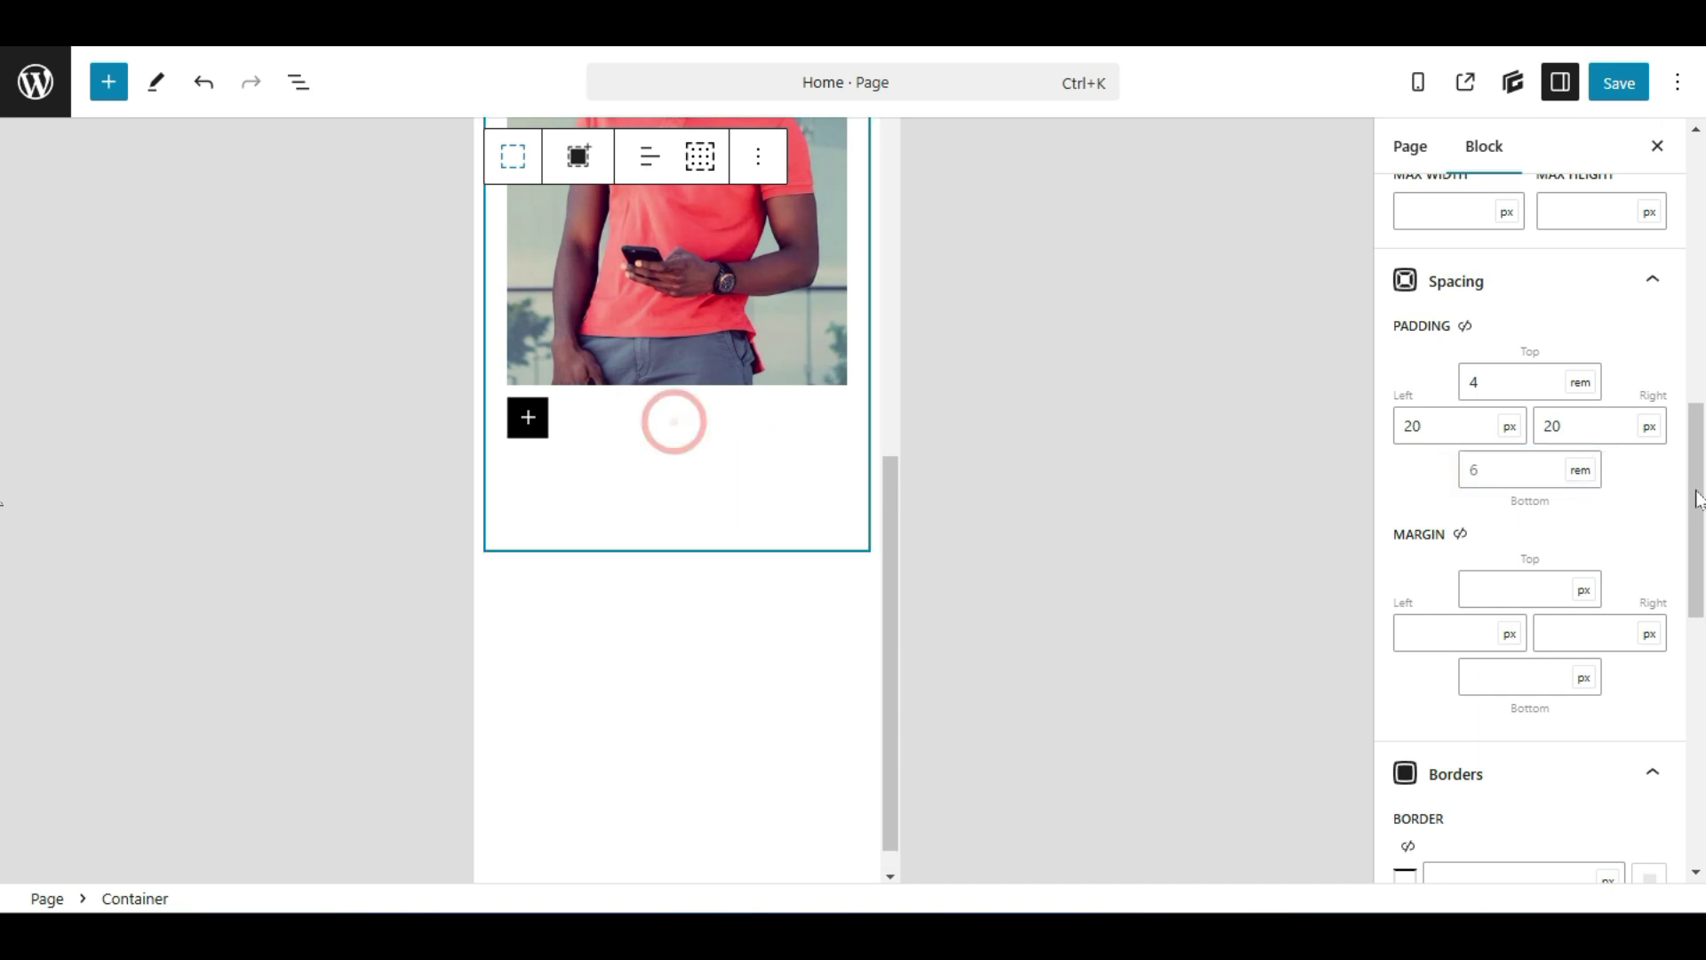
pyautogui.doubleClick(1475, 382)
pyautogui.write('6')
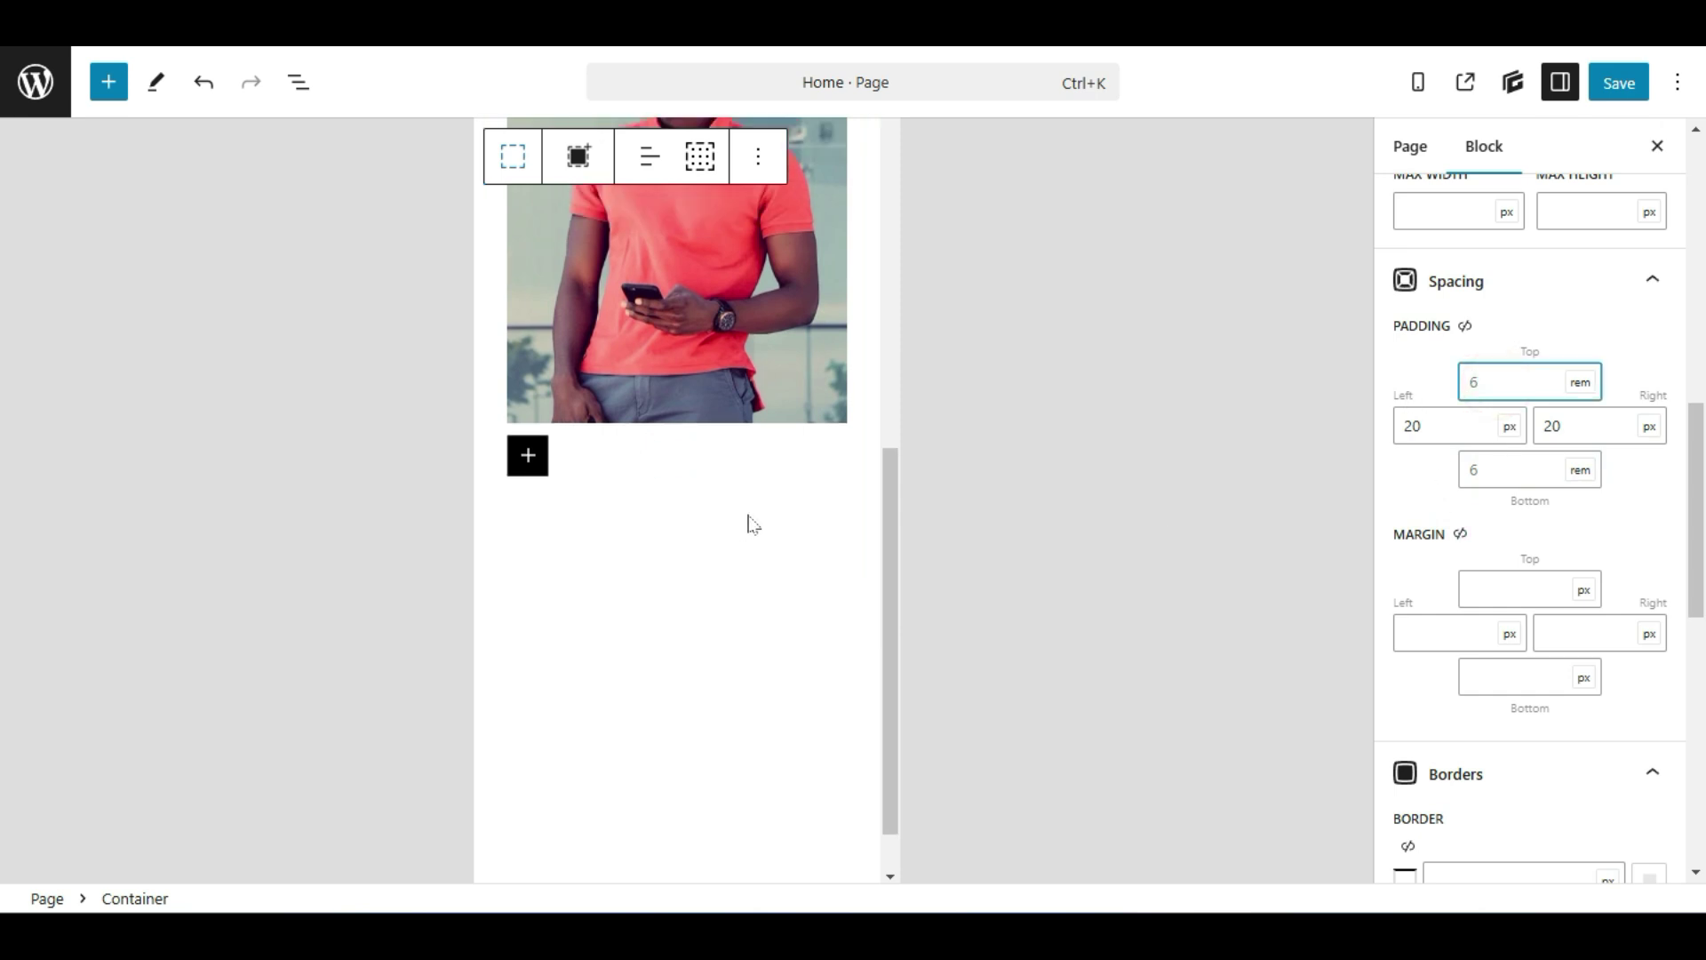
# Step: Review the image's mobile size settings and add an empty paragraph block below the outer container
pyautogui.click(701, 424)
pyautogui.scroll(3, 691, 611)
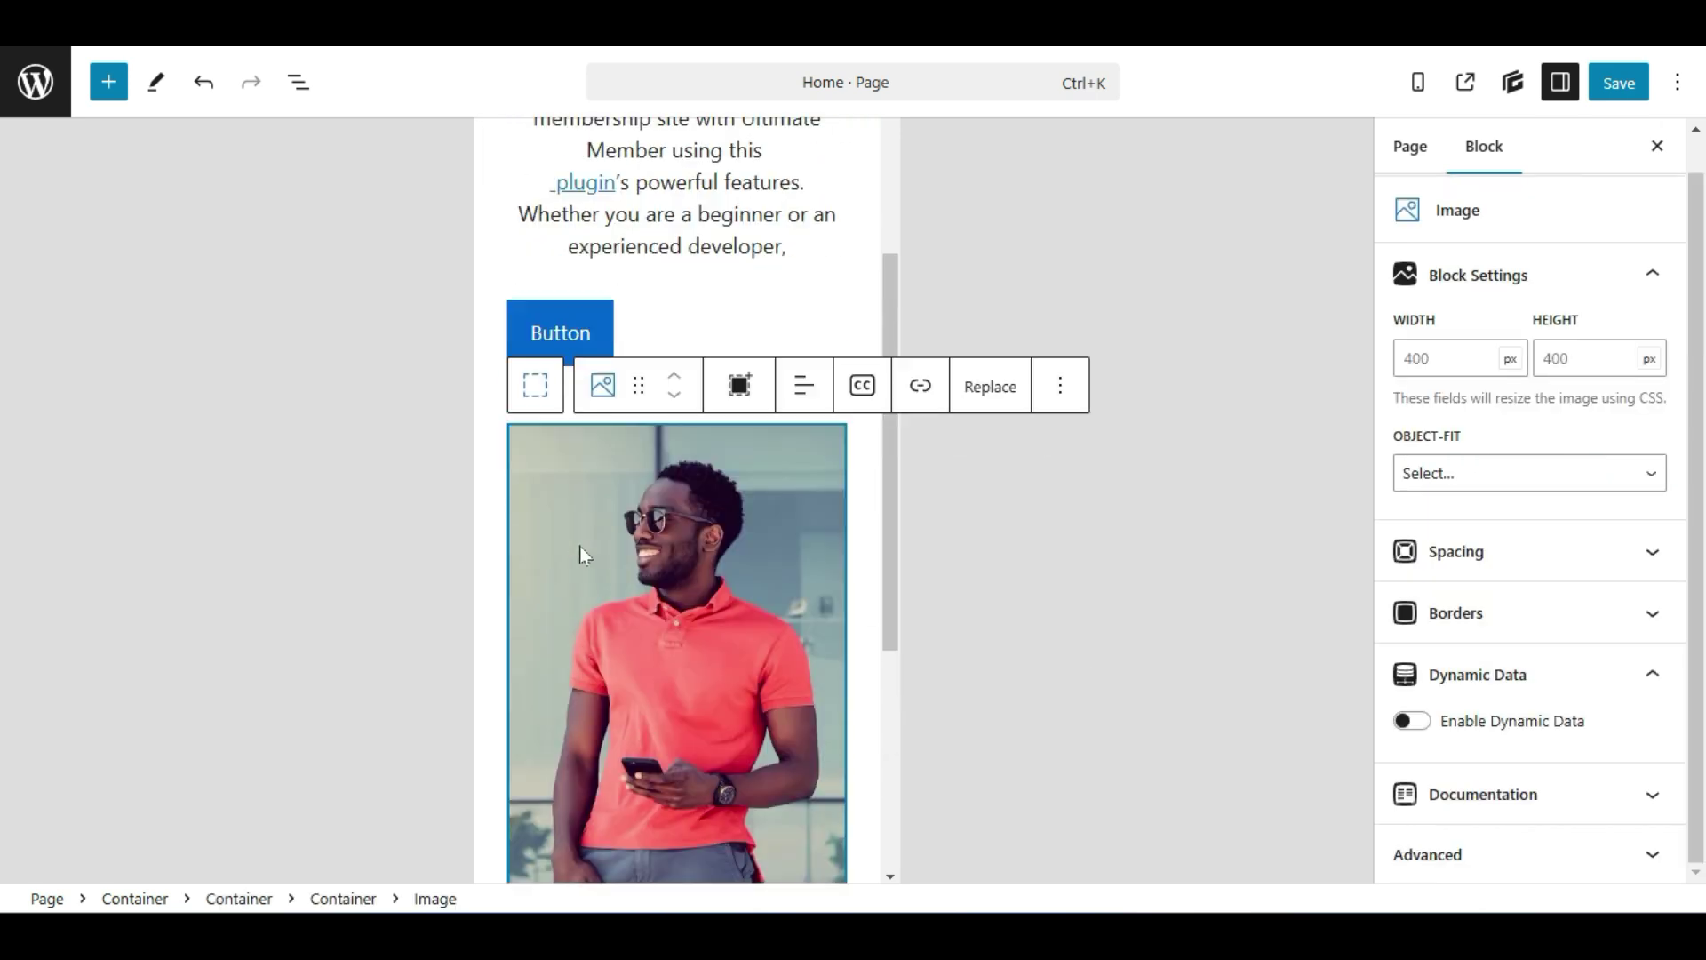
pyautogui.scroll(-4, 579, 546)
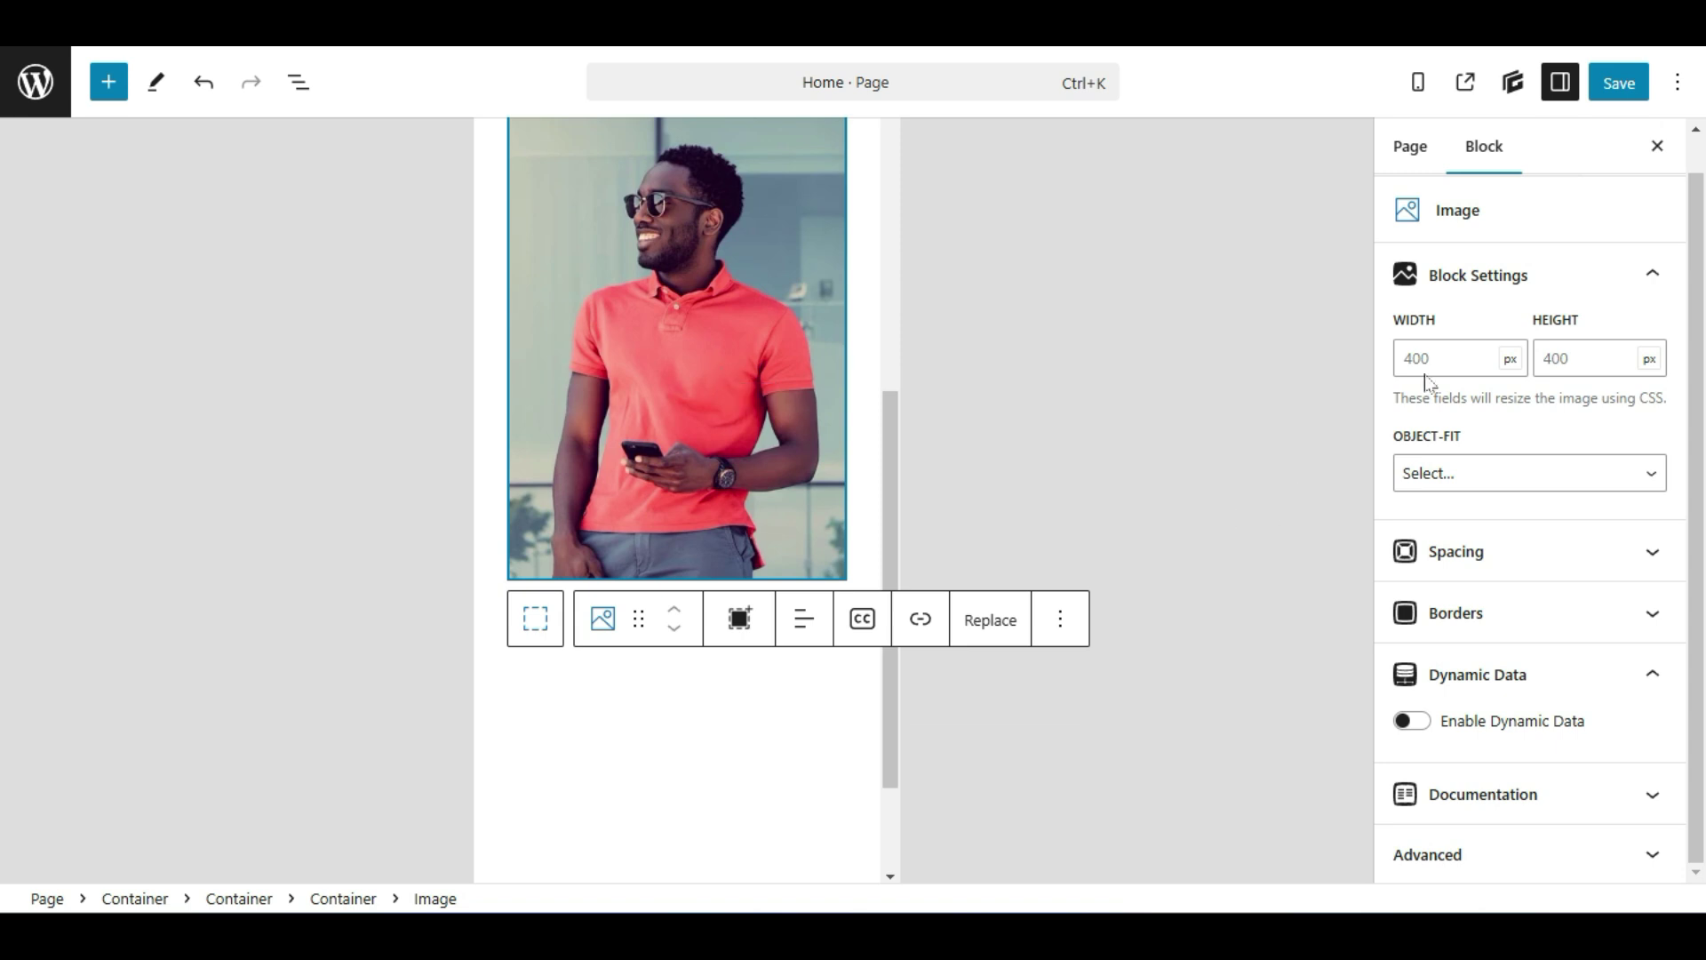
pyautogui.click(640, 709)
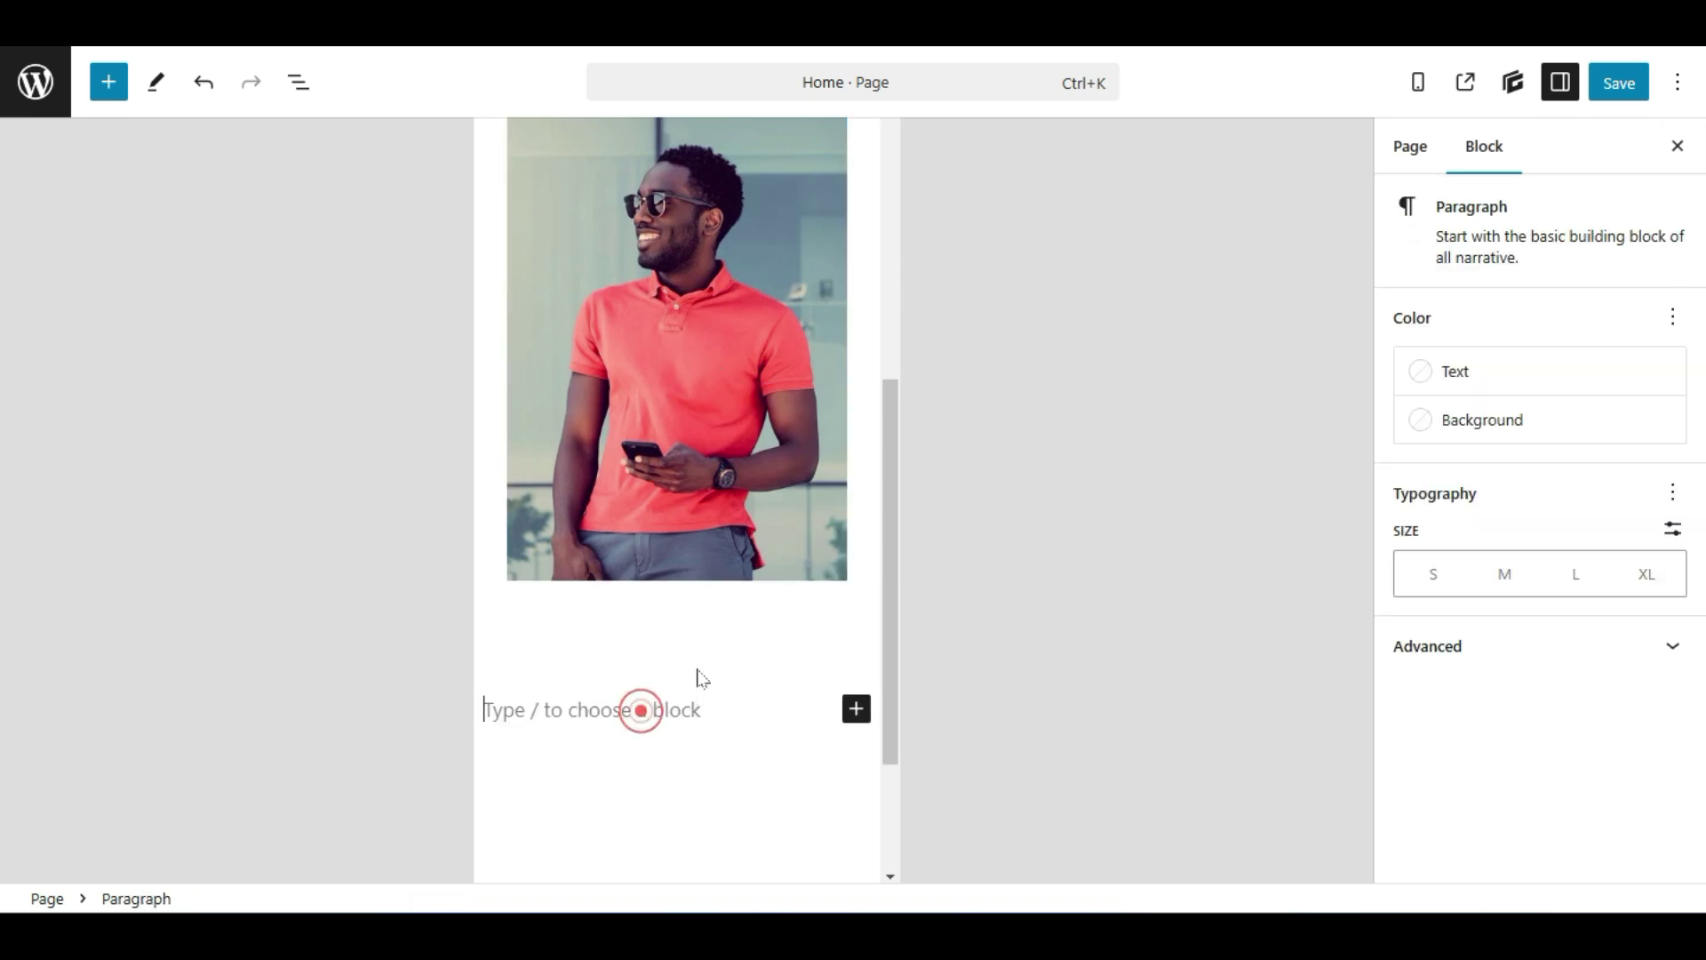
pyautogui.click(697, 693)
# Step: Set the outer container's mobile bottom and top padding to 1 rem each
pyautogui.click(693, 635)
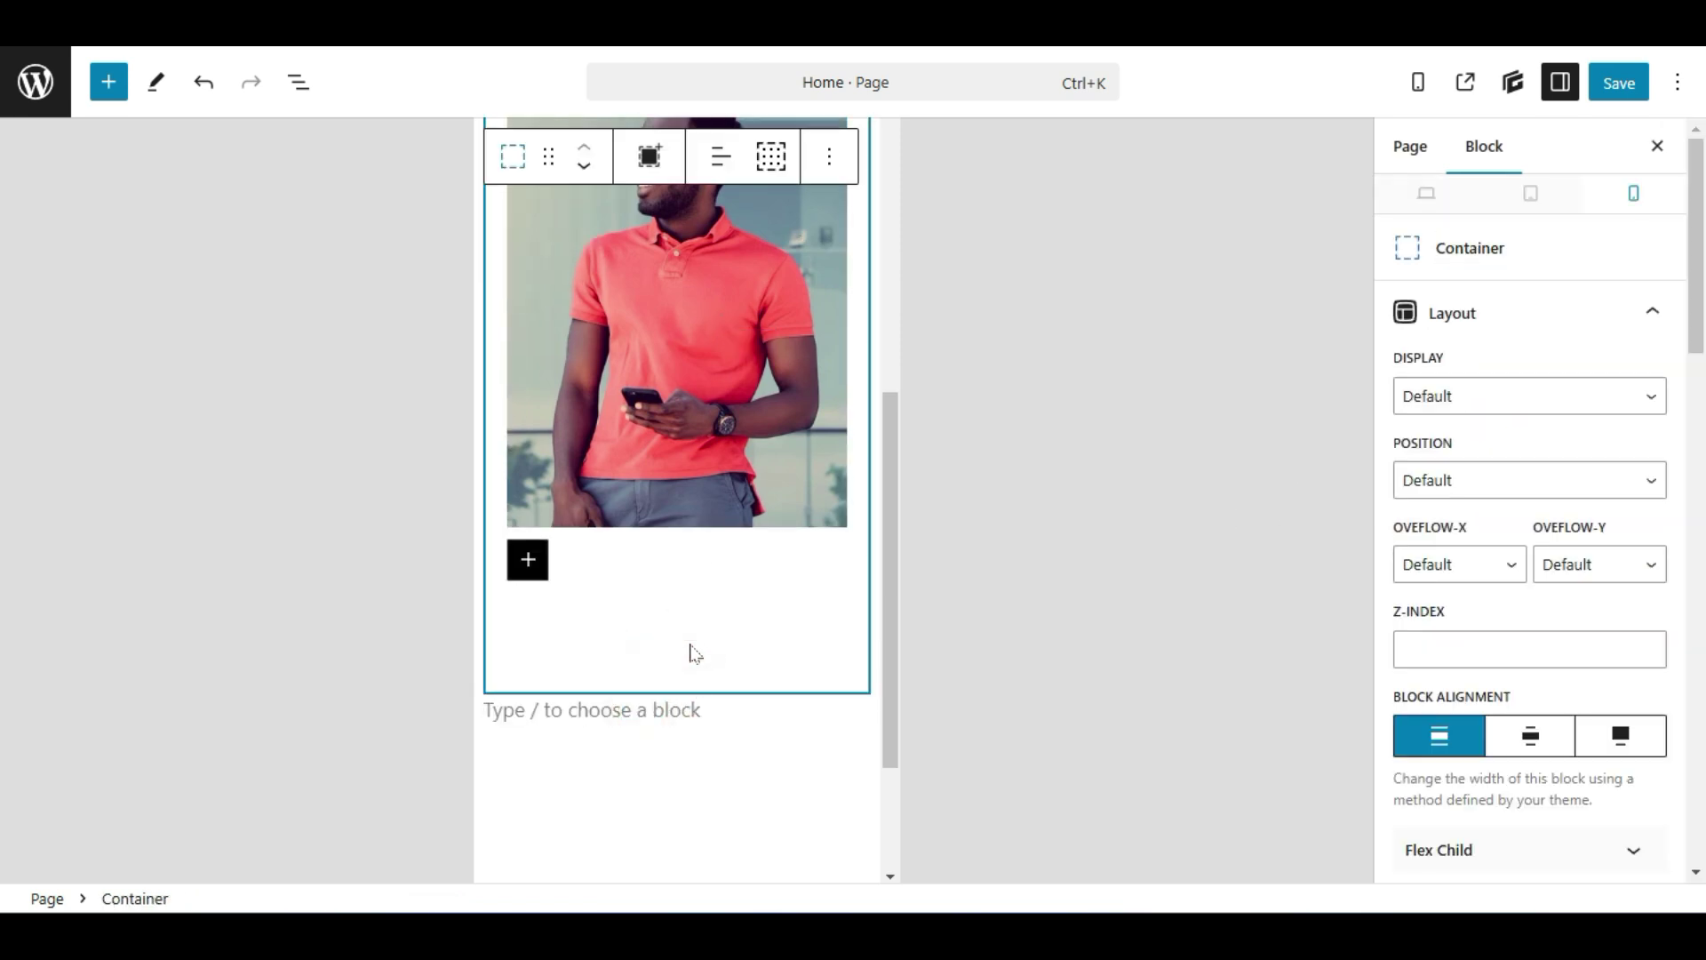
pyautogui.click(680, 662)
pyautogui.click(519, 160)
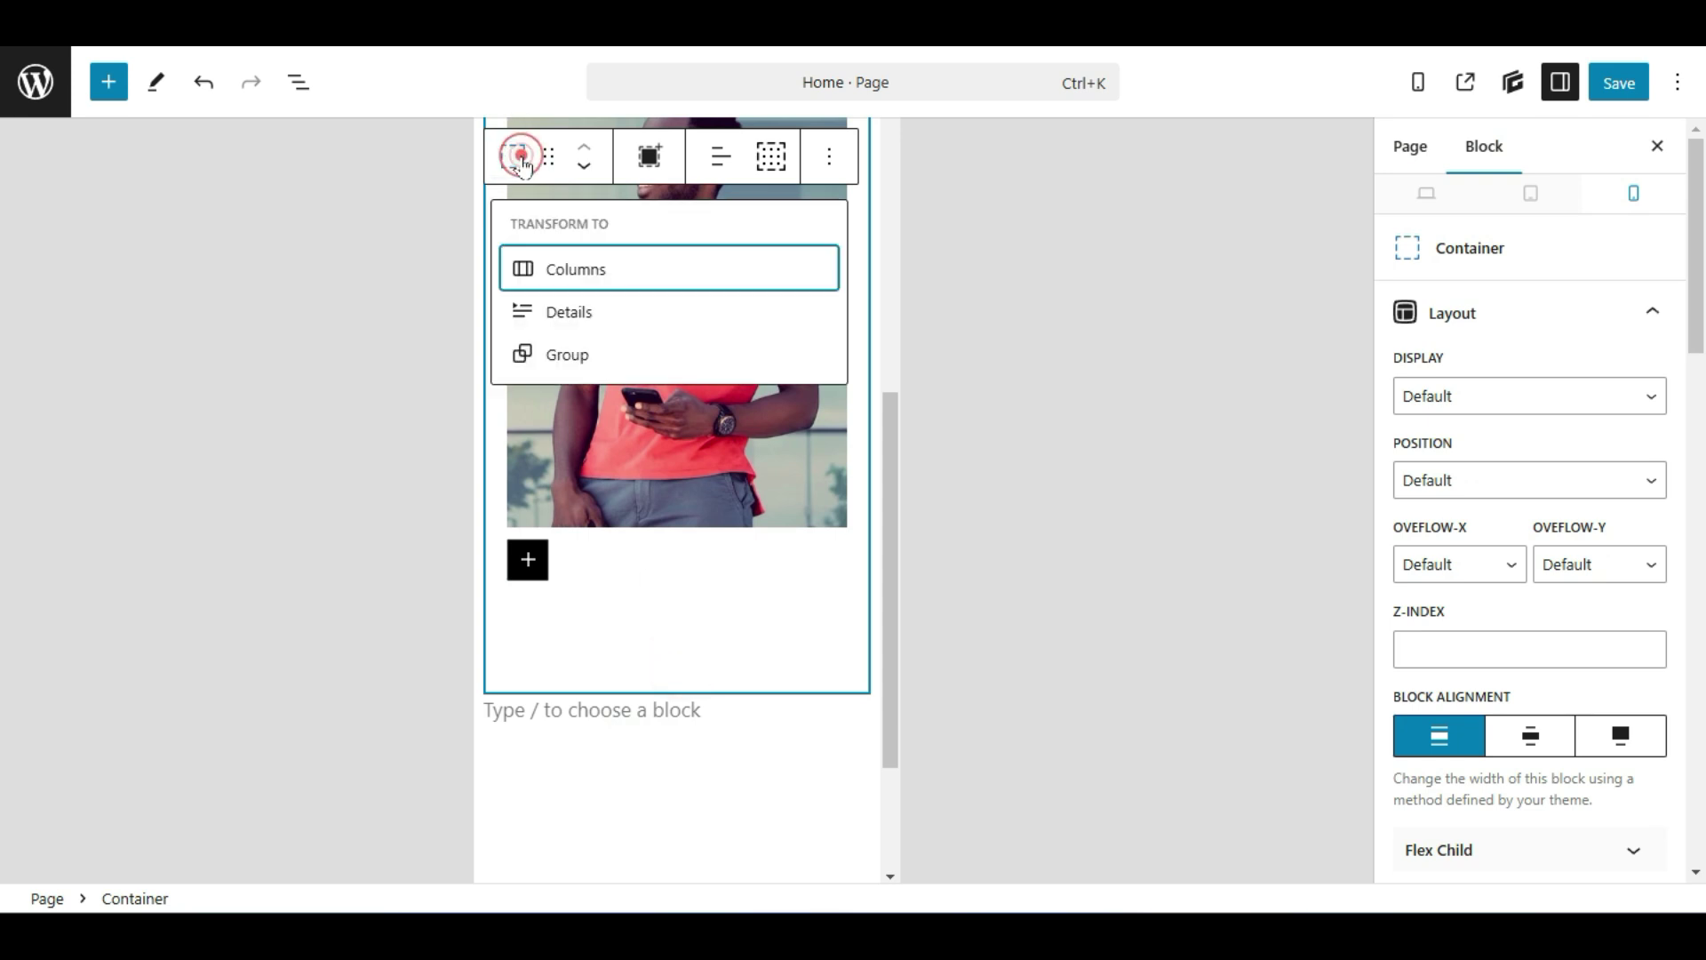
pyautogui.click(522, 163)
pyautogui.scroll(-5, 1614, 536)
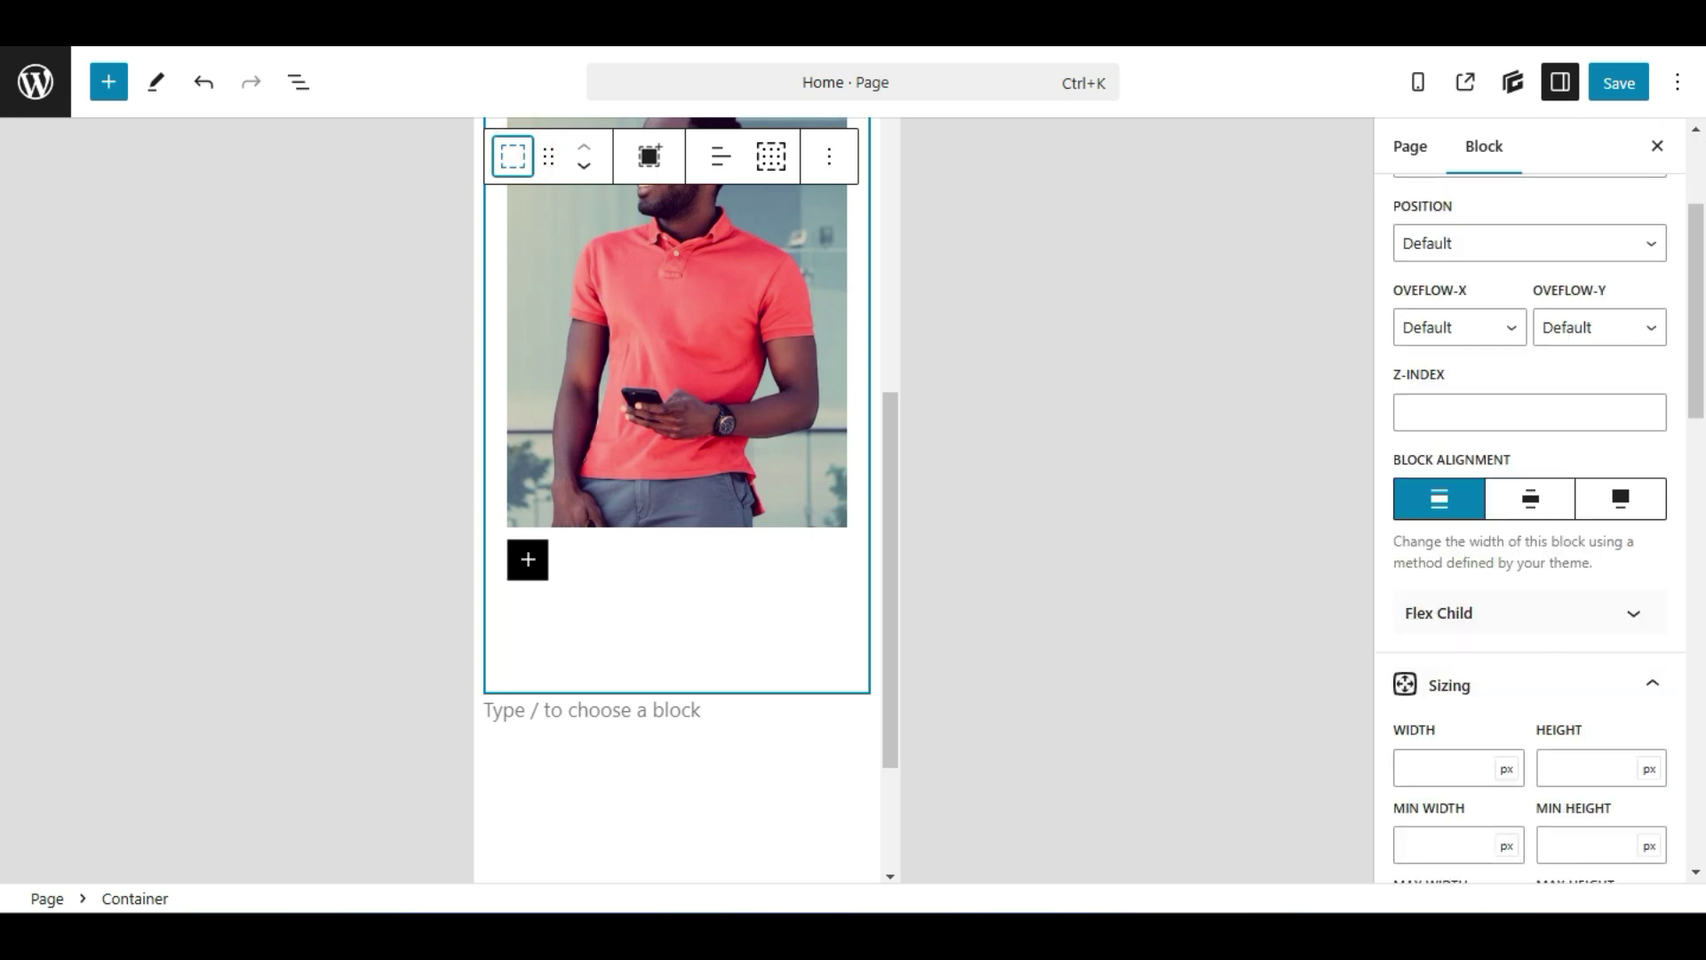
pyautogui.scroll(-8, 1585, 557)
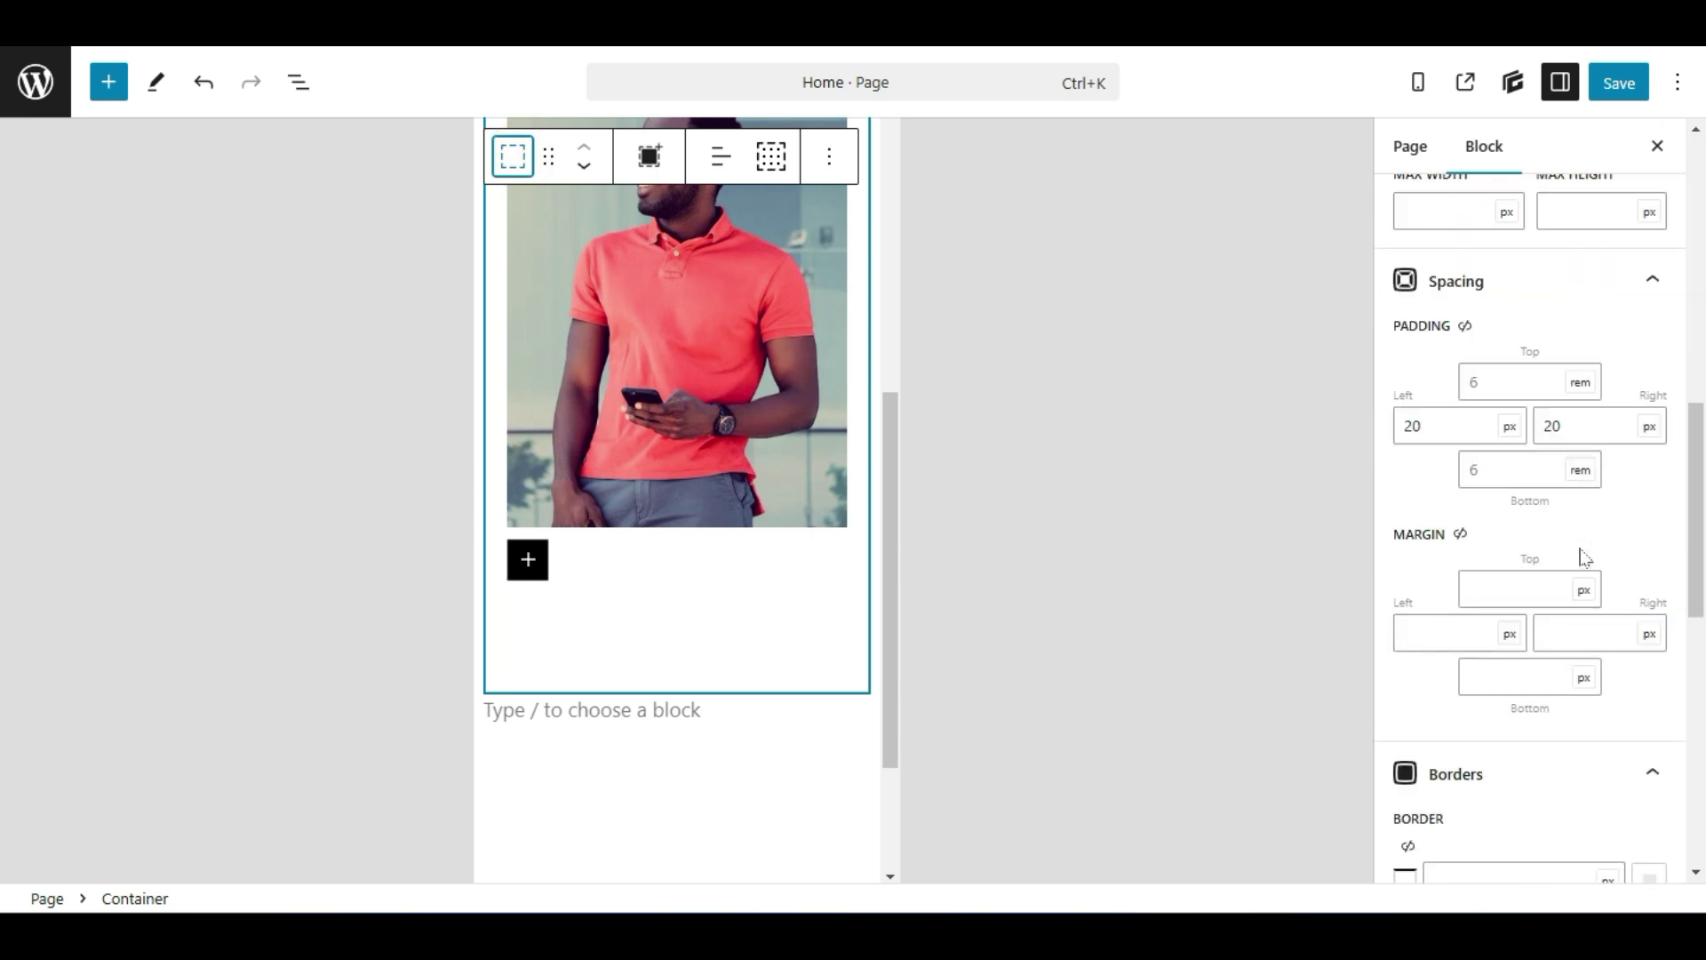
pyautogui.click(1497, 465)
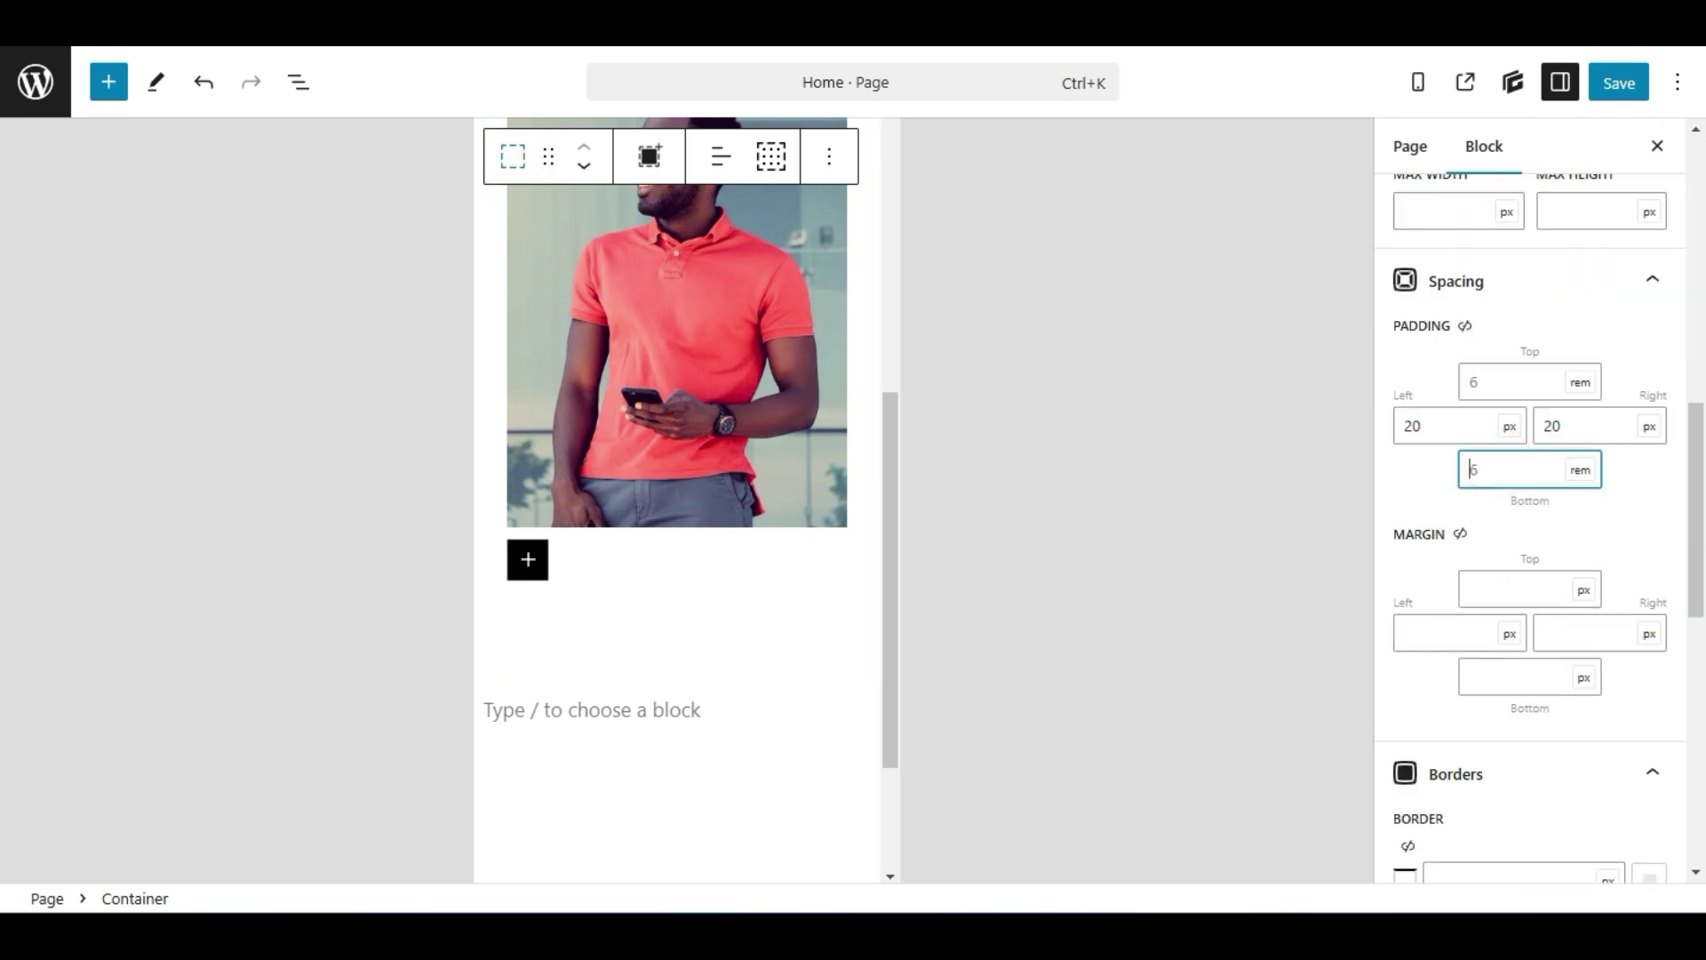
pyautogui.press('Delete')
pyautogui.write('1')
pyautogui.click(1493, 380)
pyautogui.press('BackSpace')
pyautogui.write('1')
pyautogui.click(798, 480)
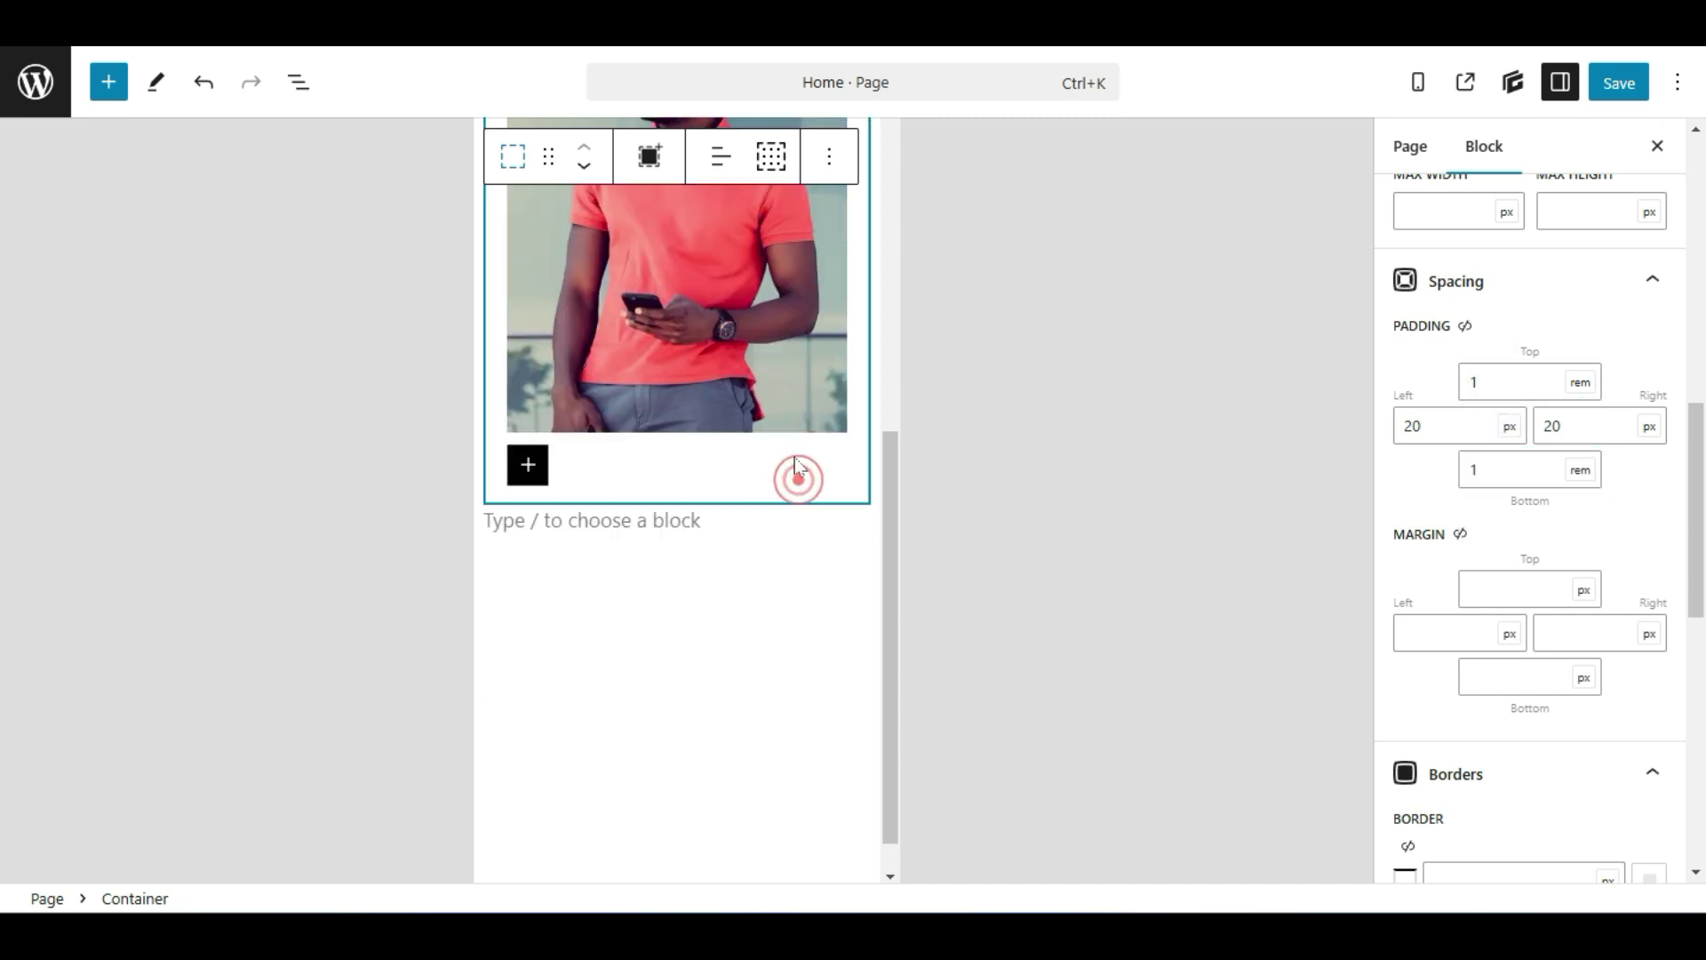
pyautogui.scroll(5, 750, 791)
pyautogui.click(676, 327)
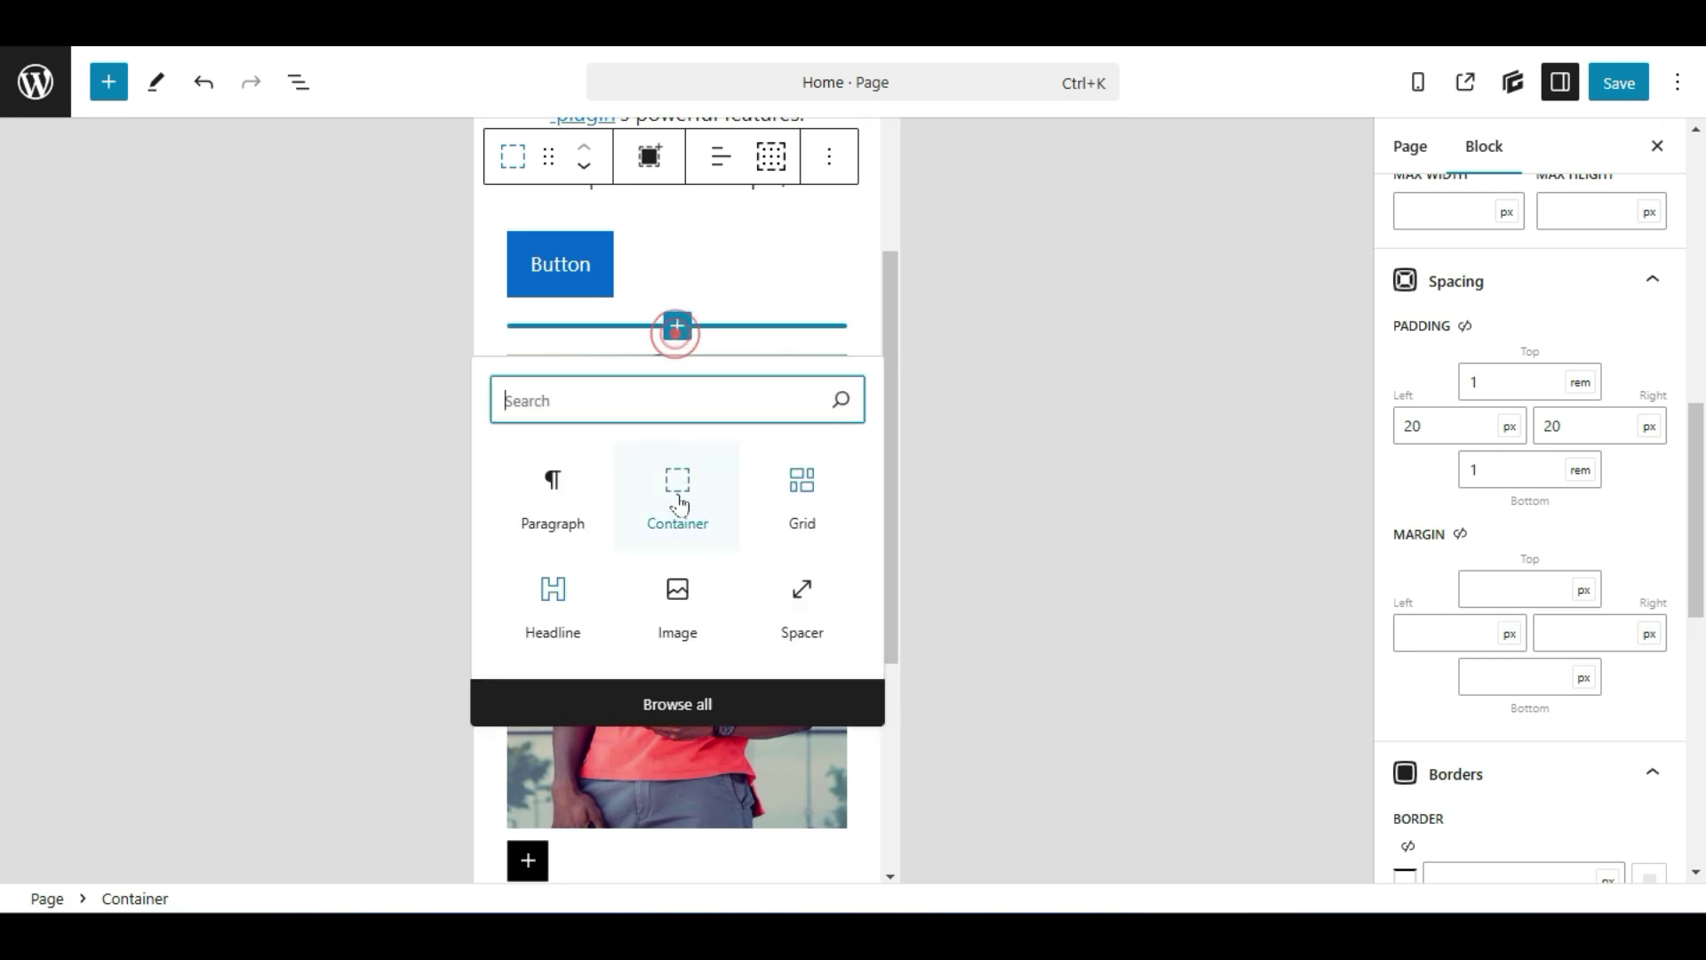
pyautogui.click(735, 851)
pyautogui.scroll(-5, 723, 601)
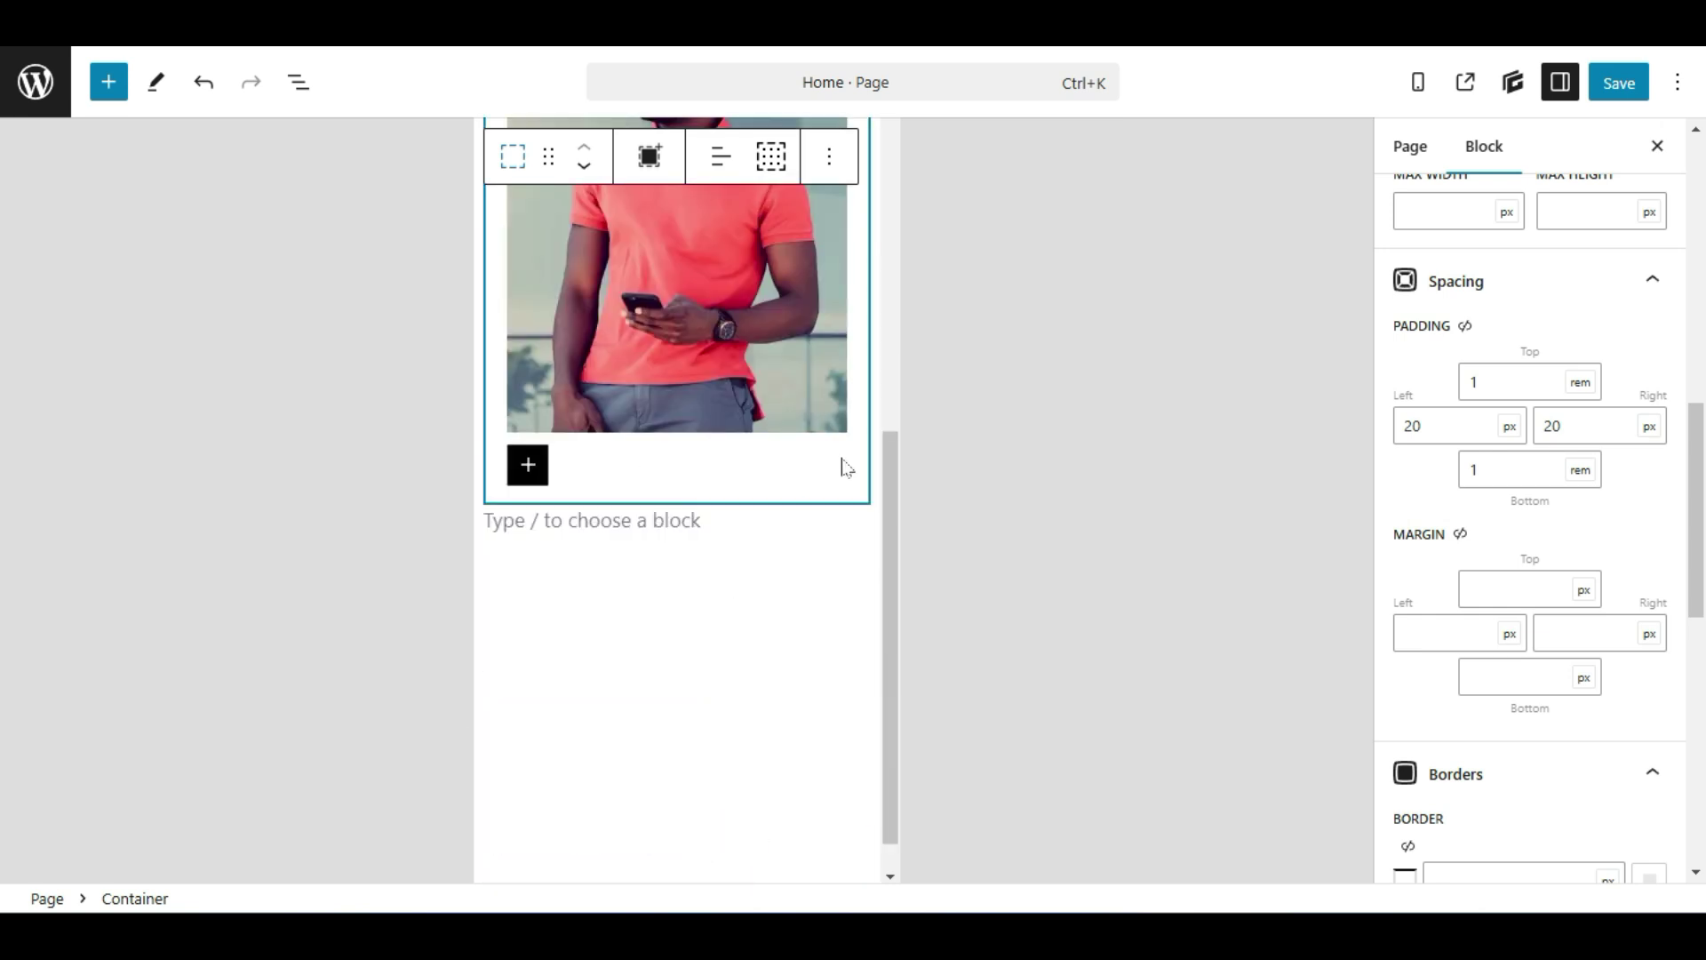
# Step: Set the outer container's mobile bottom padding to 22 rem
pyautogui.click(1505, 469)
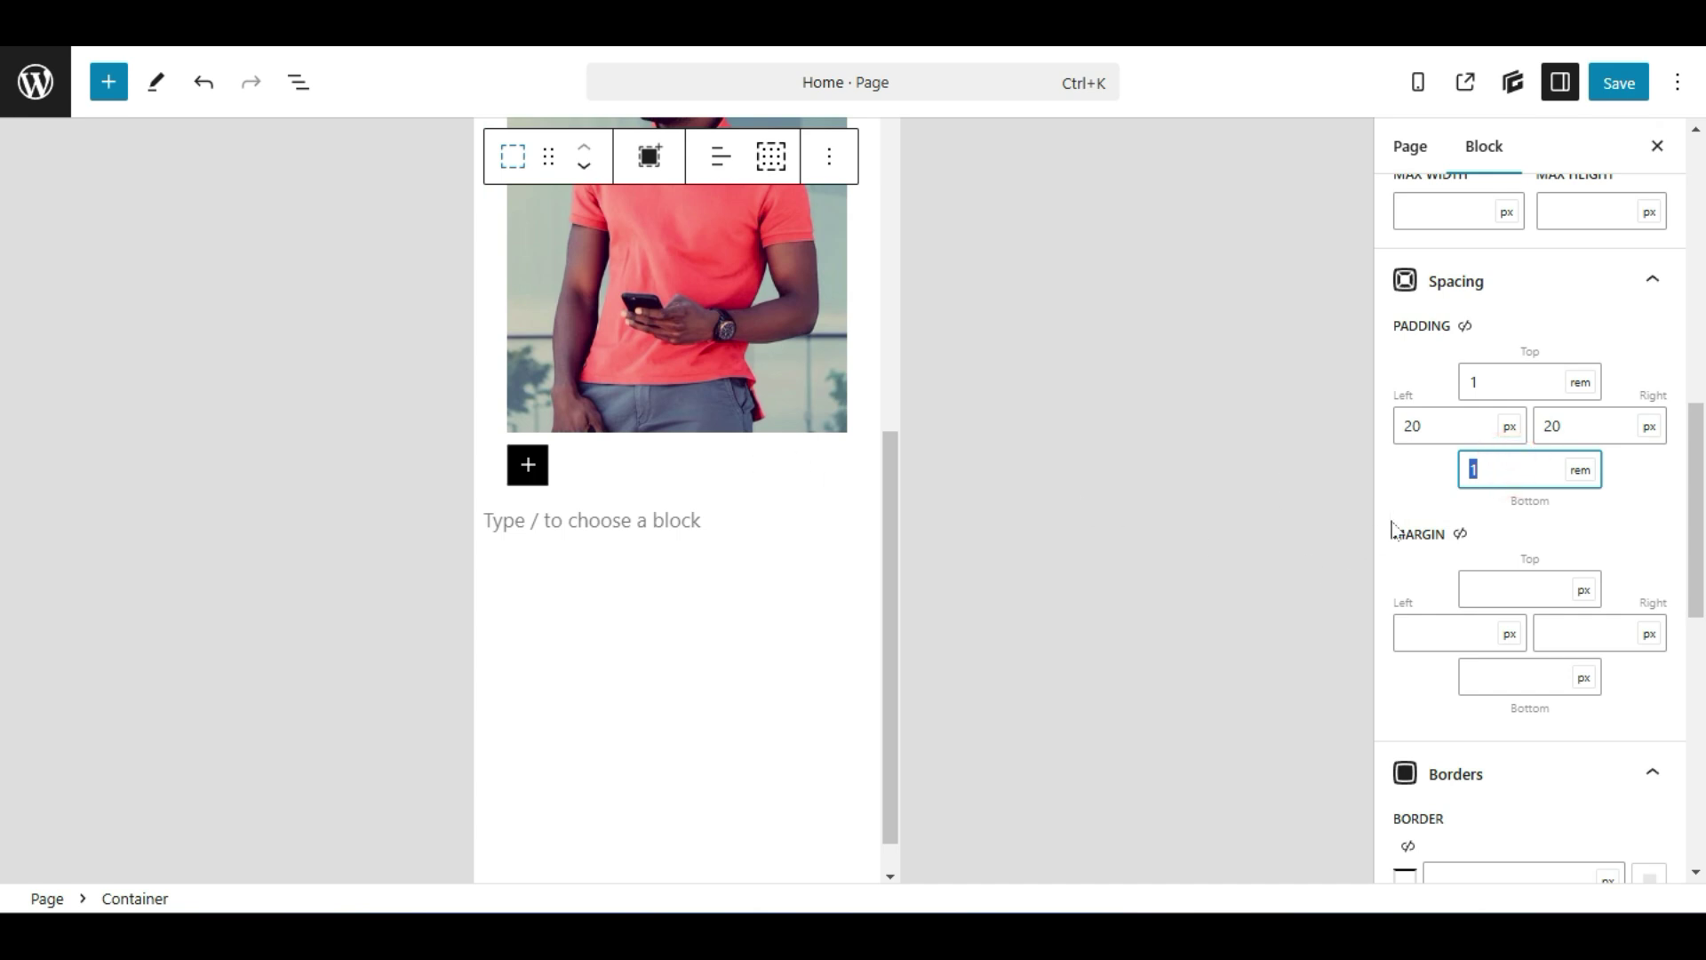
pyautogui.write('22')
pyautogui.click(675, 511)
pyautogui.scroll(3, 530, 655)
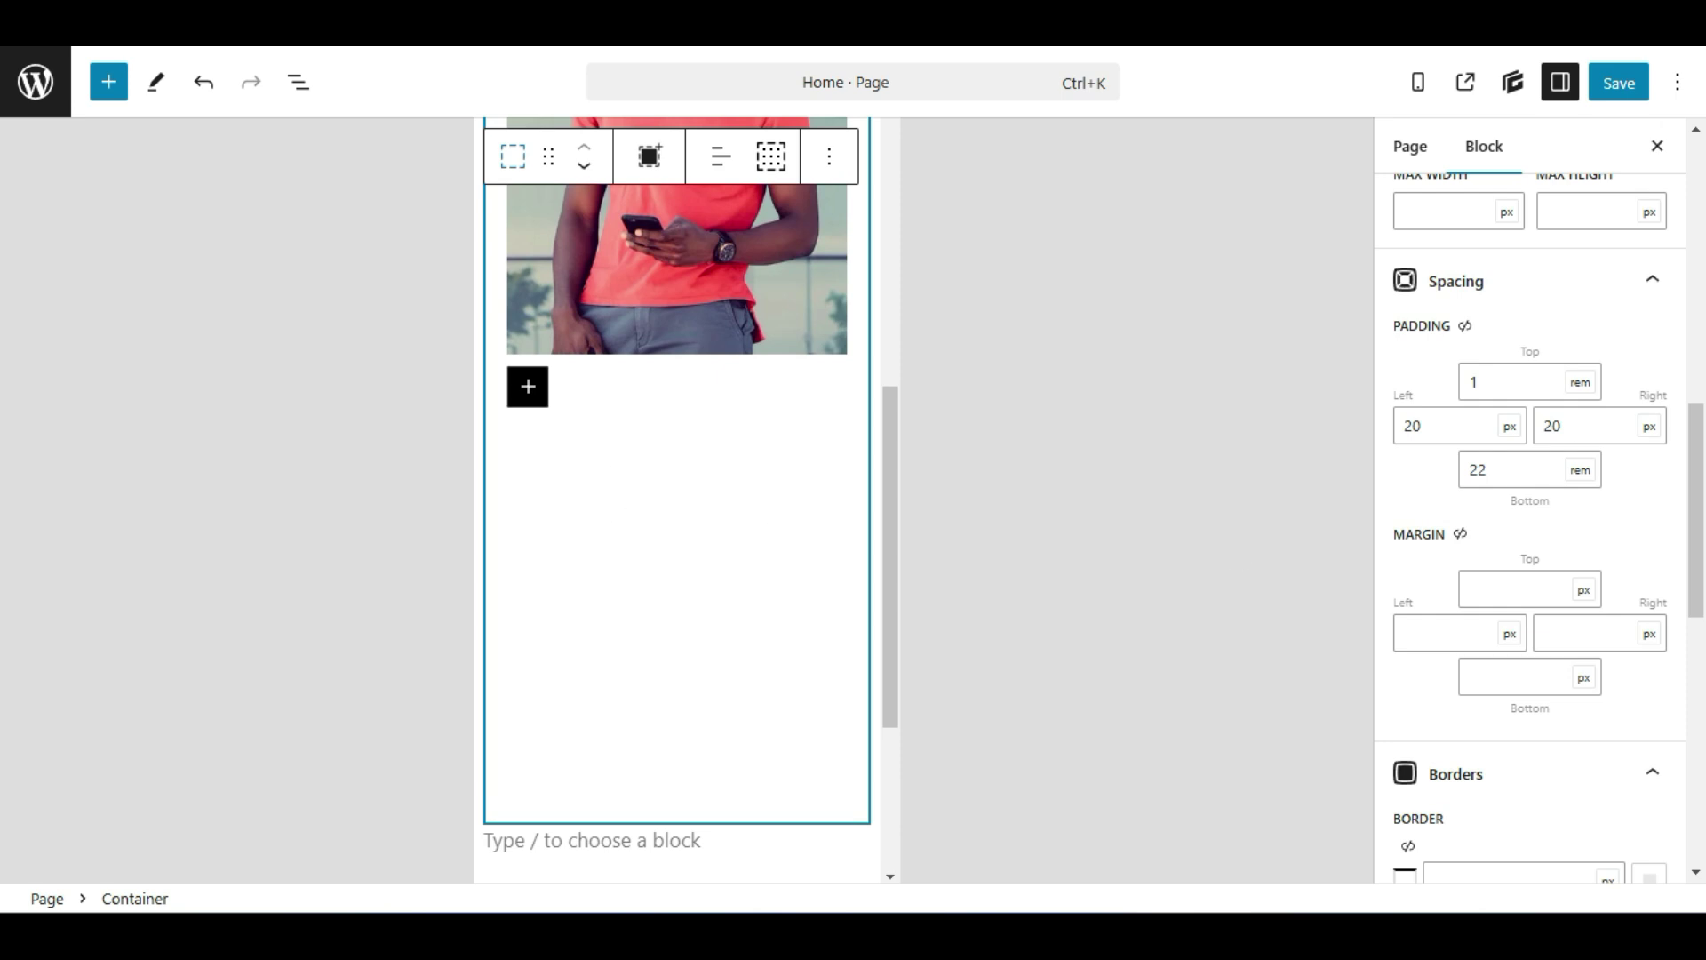
# Step: Set the outer container's mobile bottom padding to 1 rem
pyautogui.doubleClick(1477, 469)
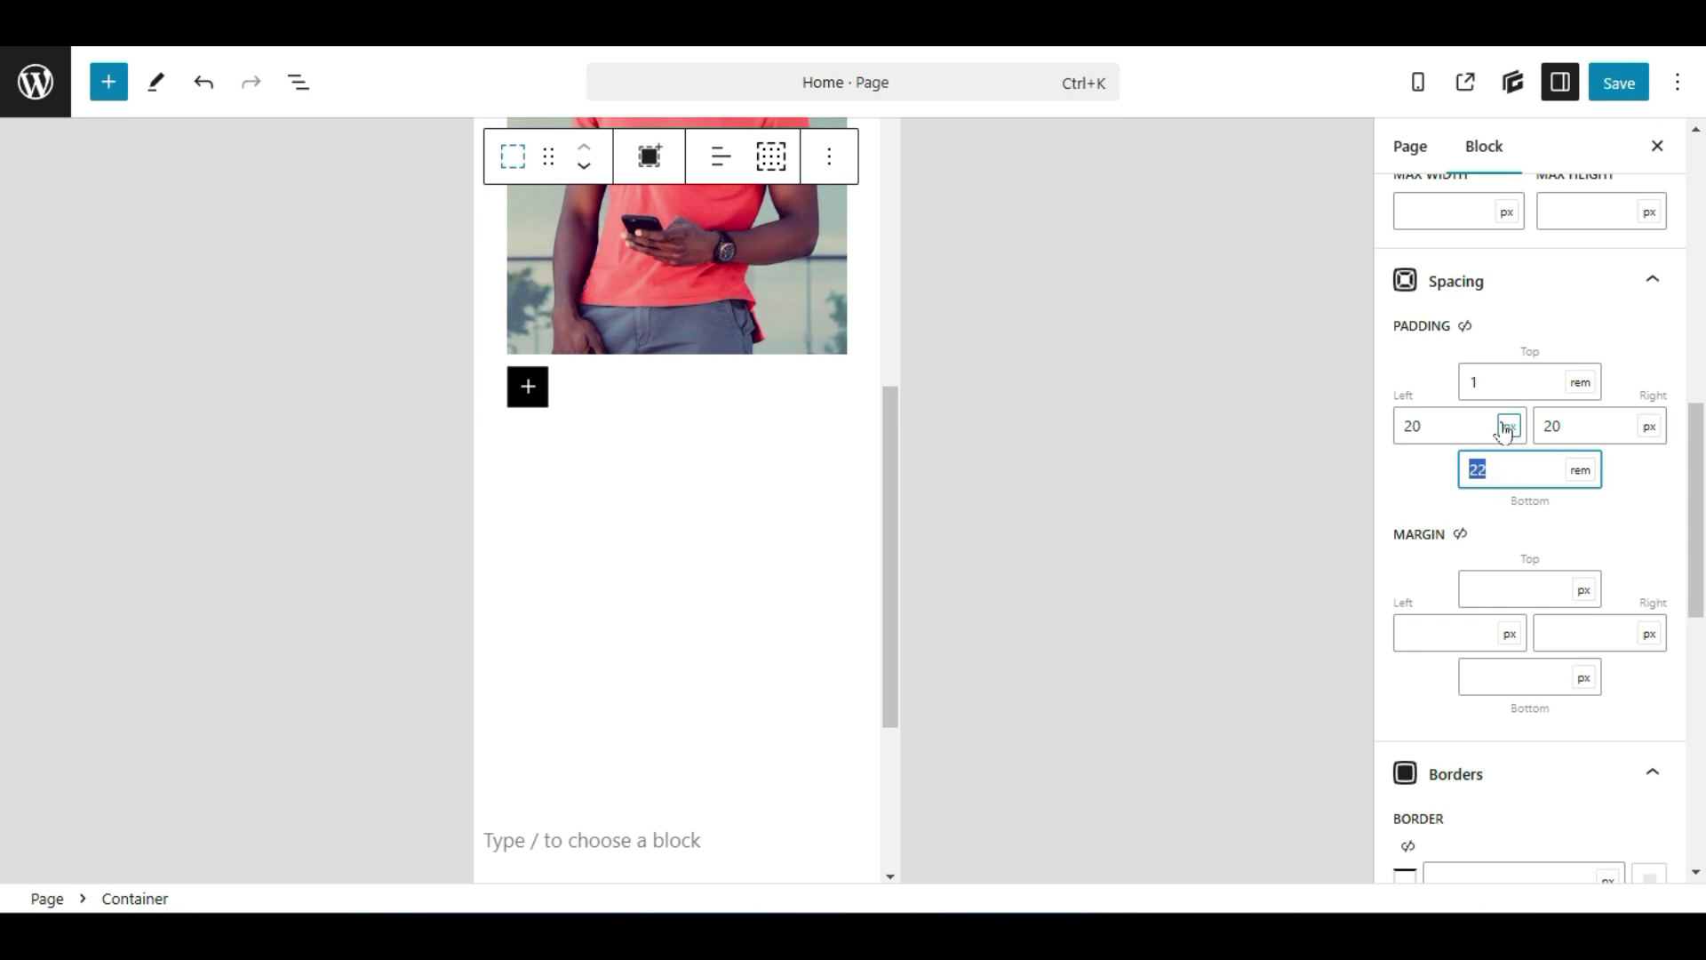
pyautogui.write('6')
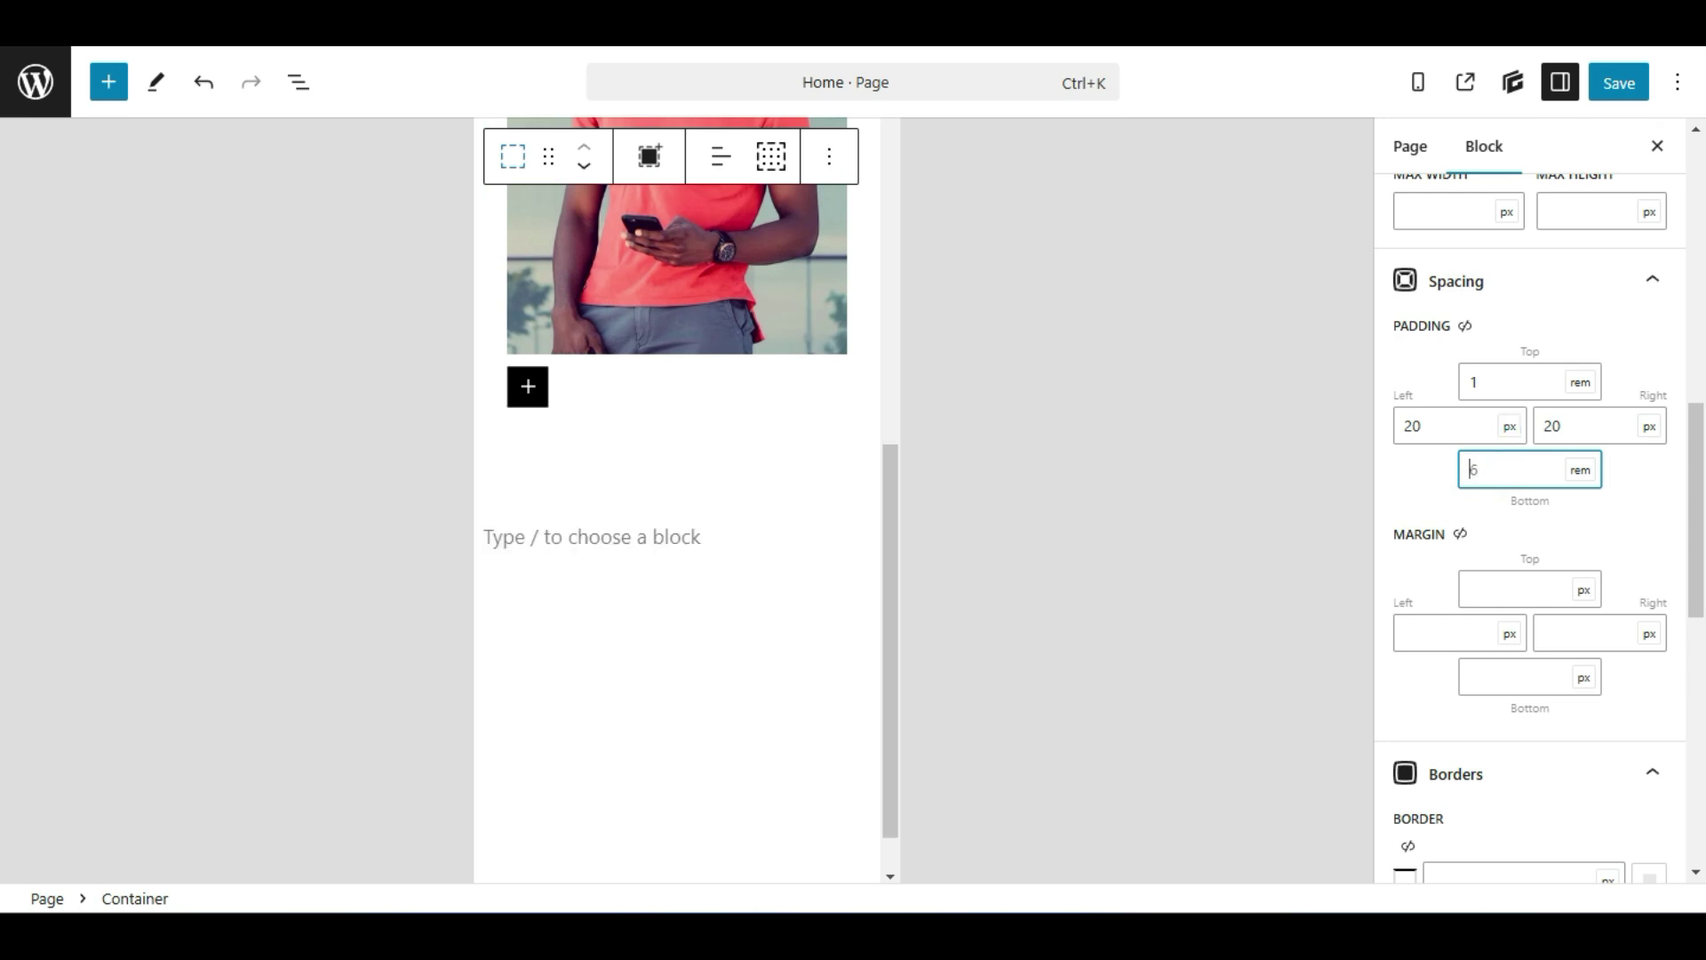
pyautogui.write('1')
pyautogui.click(803, 402)
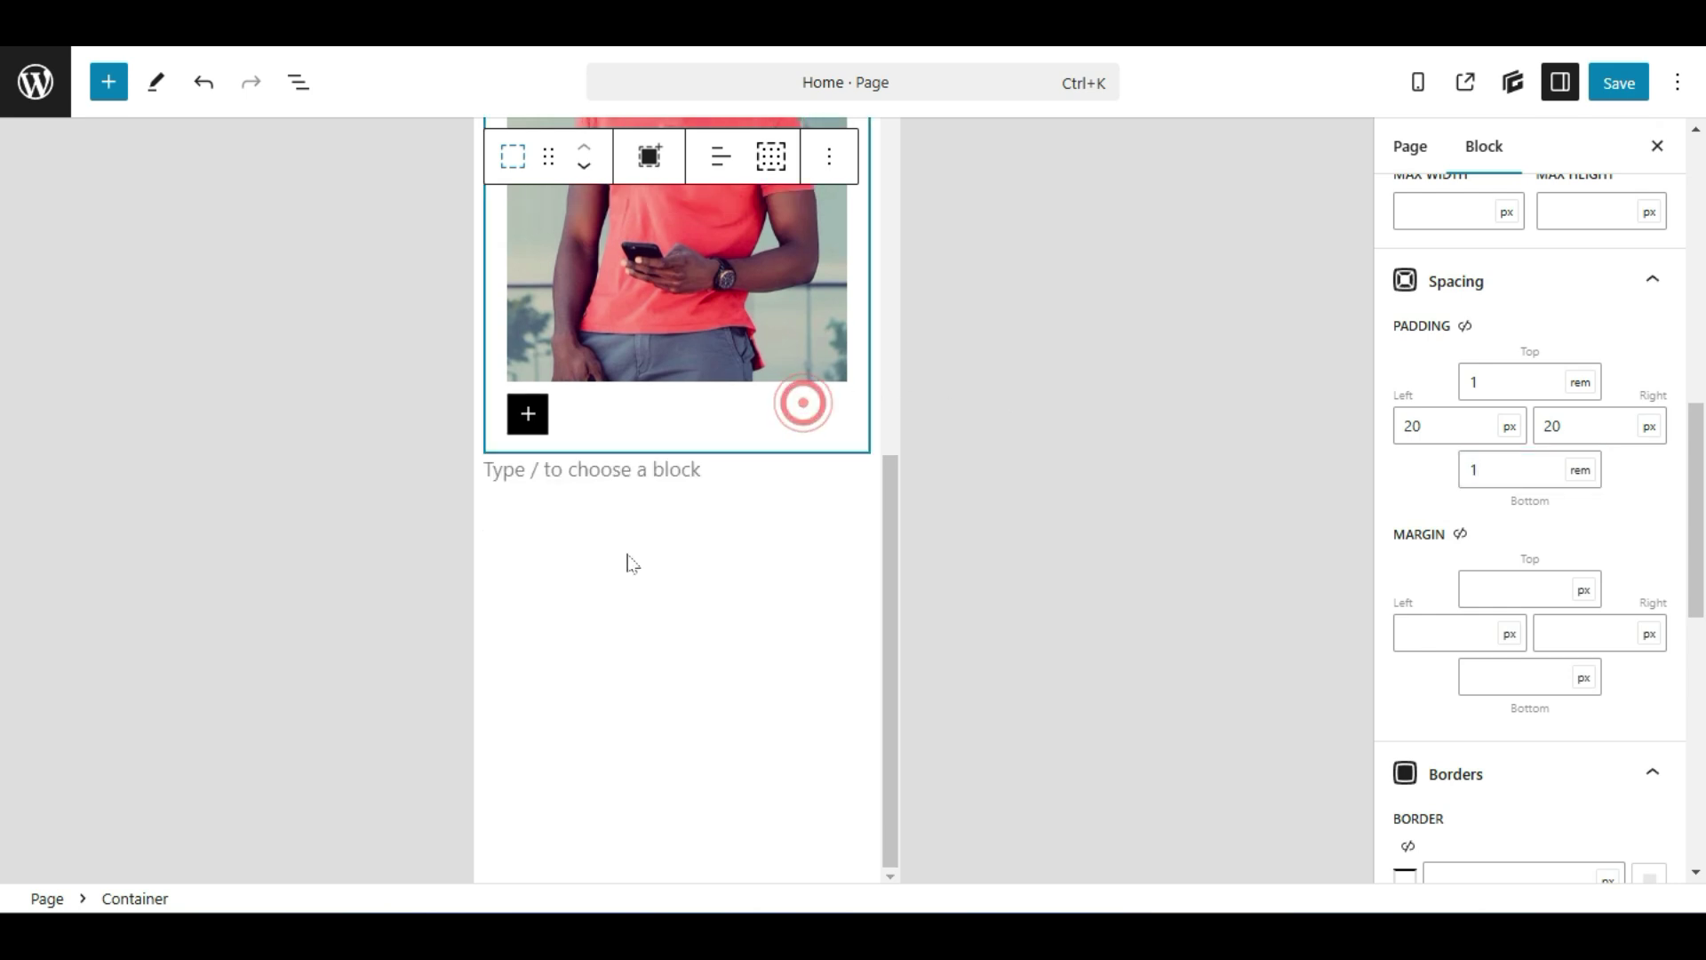
pyautogui.scroll(2, 689, 591)
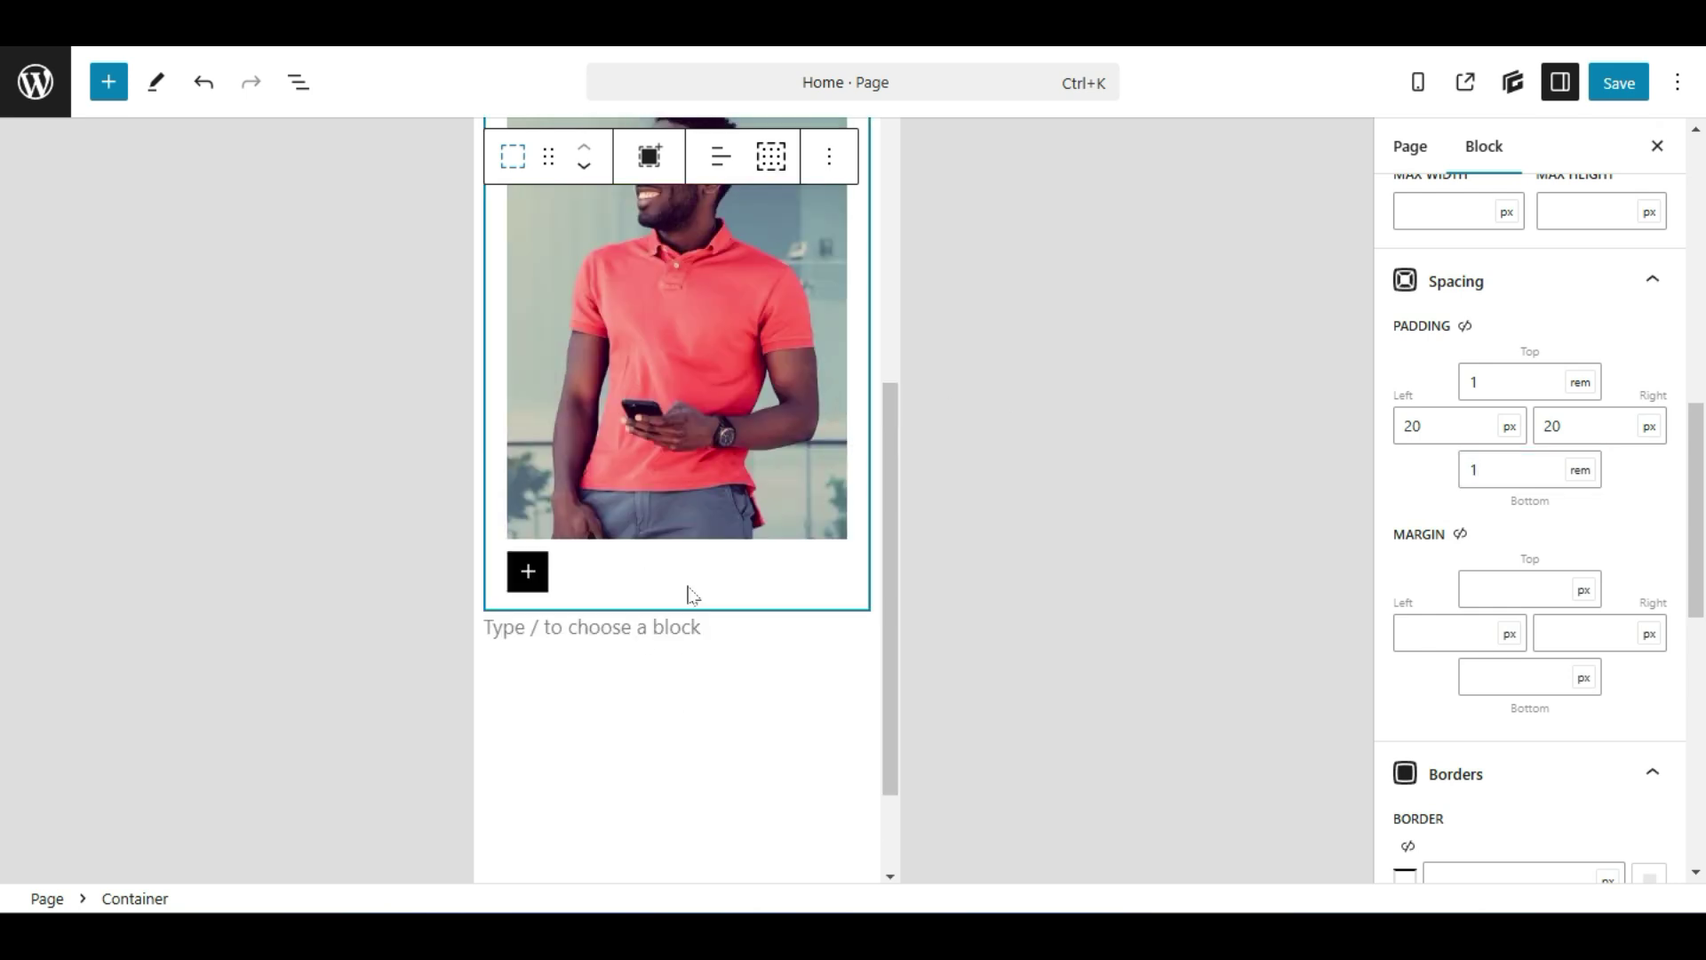
# Step: Review the spacing around the button, image and empty paragraph in the mobile preview
pyautogui.click(731, 645)
pyautogui.click(731, 613)
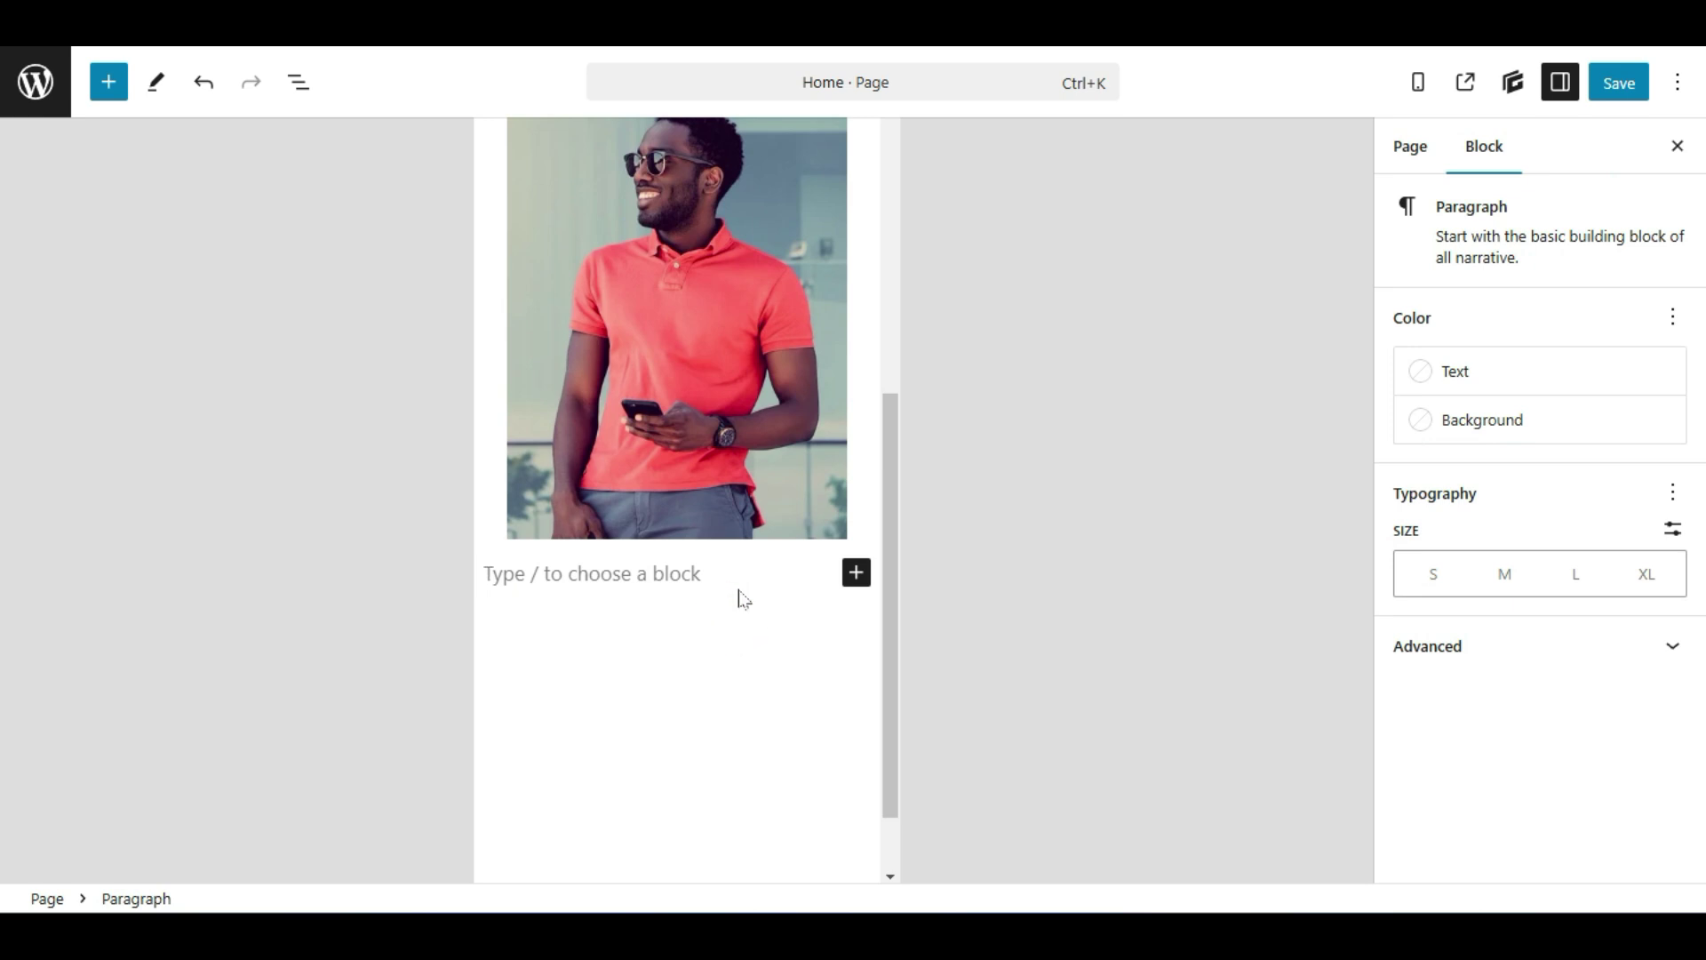
pyautogui.scroll(5, 775, 600)
pyautogui.scroll(4, 775, 599)
pyautogui.scroll(-10, 776, 608)
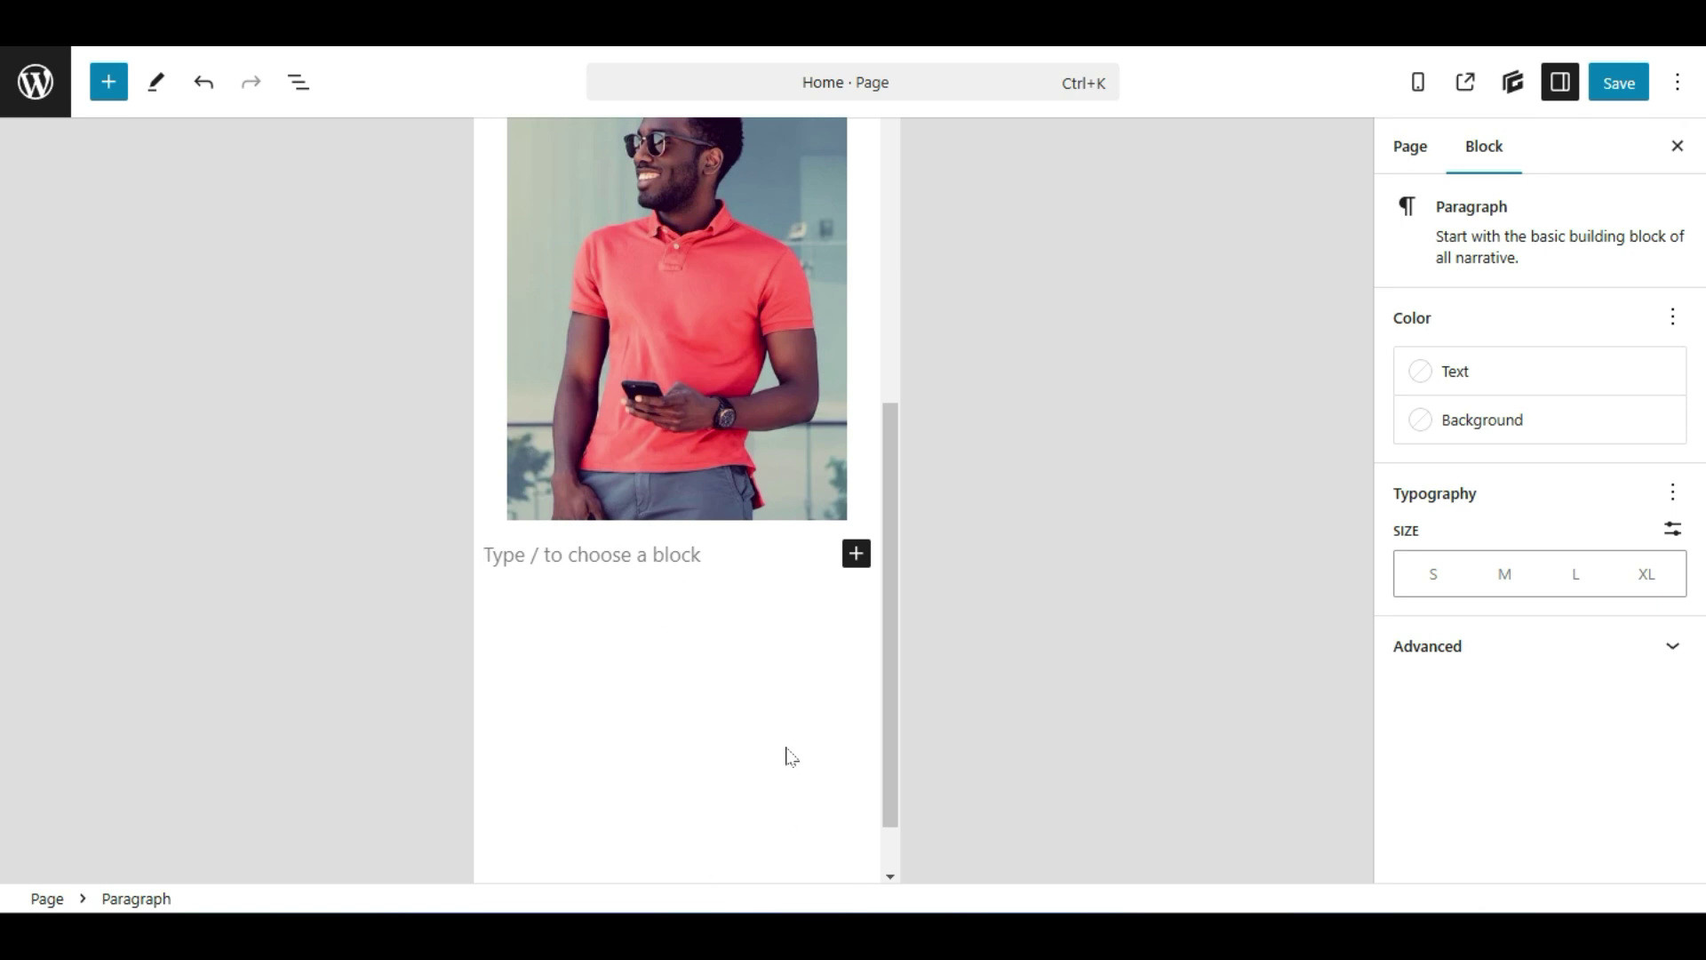
pyautogui.scroll(10, 753, 751)
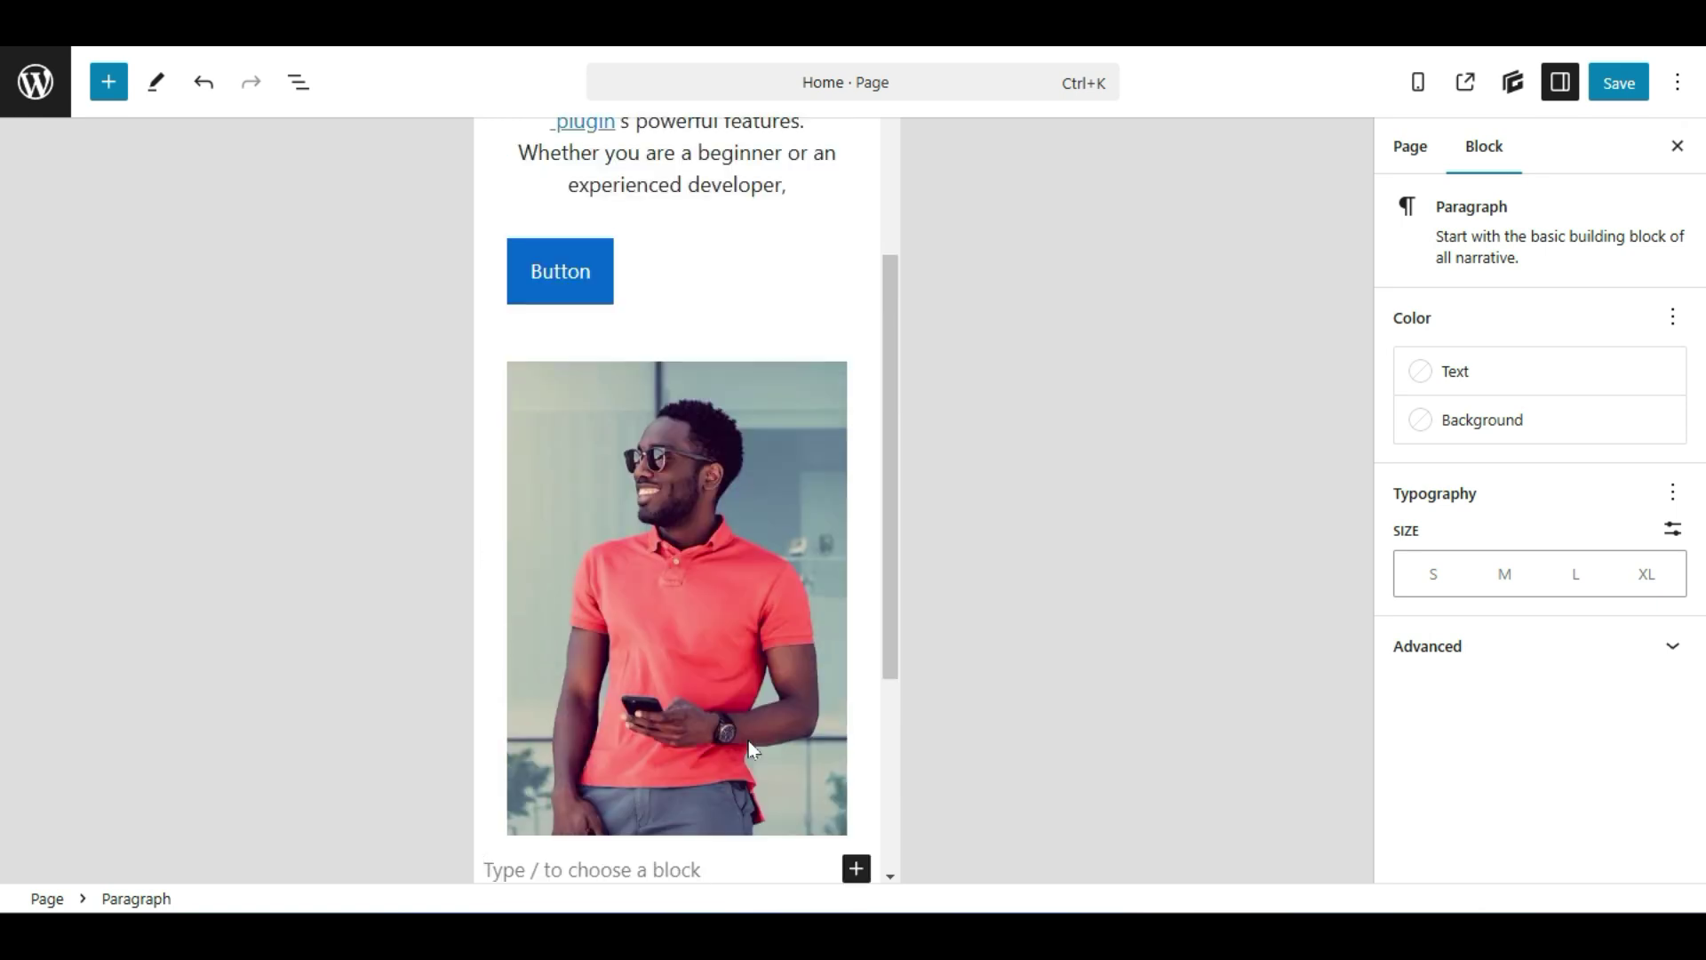
pyautogui.scroll(-10, 769, 762)
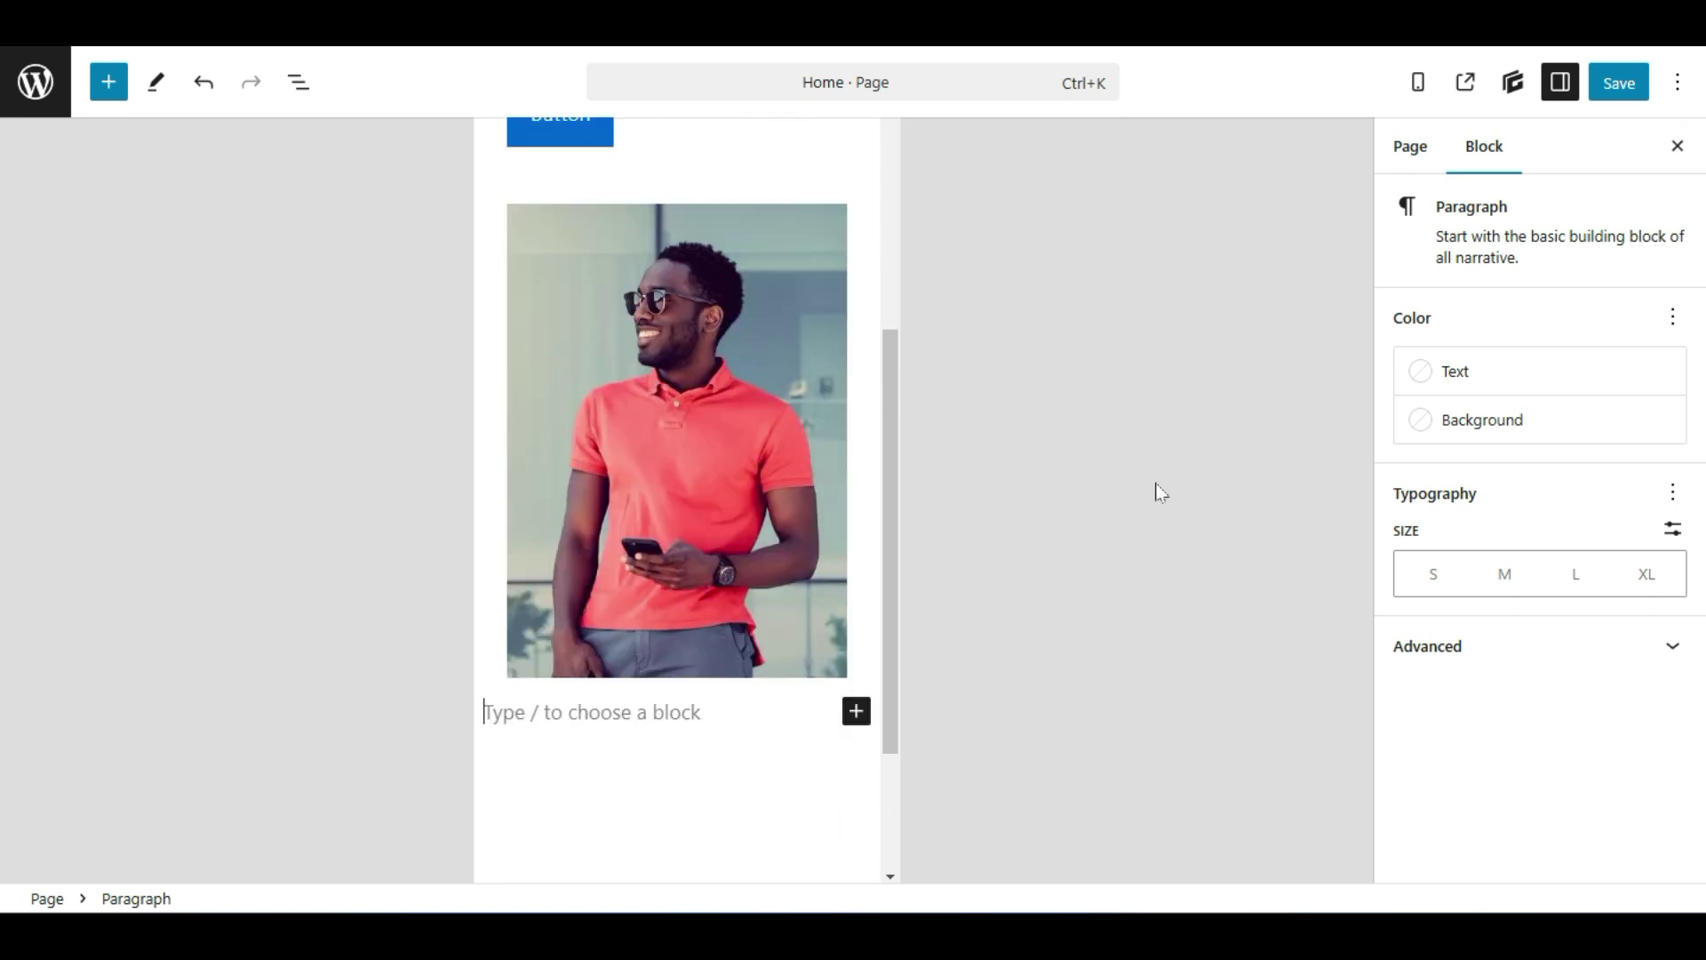
# Step: Switch the editor to the desktop preview, select the outer container and review the feature section's layout
pyautogui.click(1418, 82)
pyautogui.click(1303, 156)
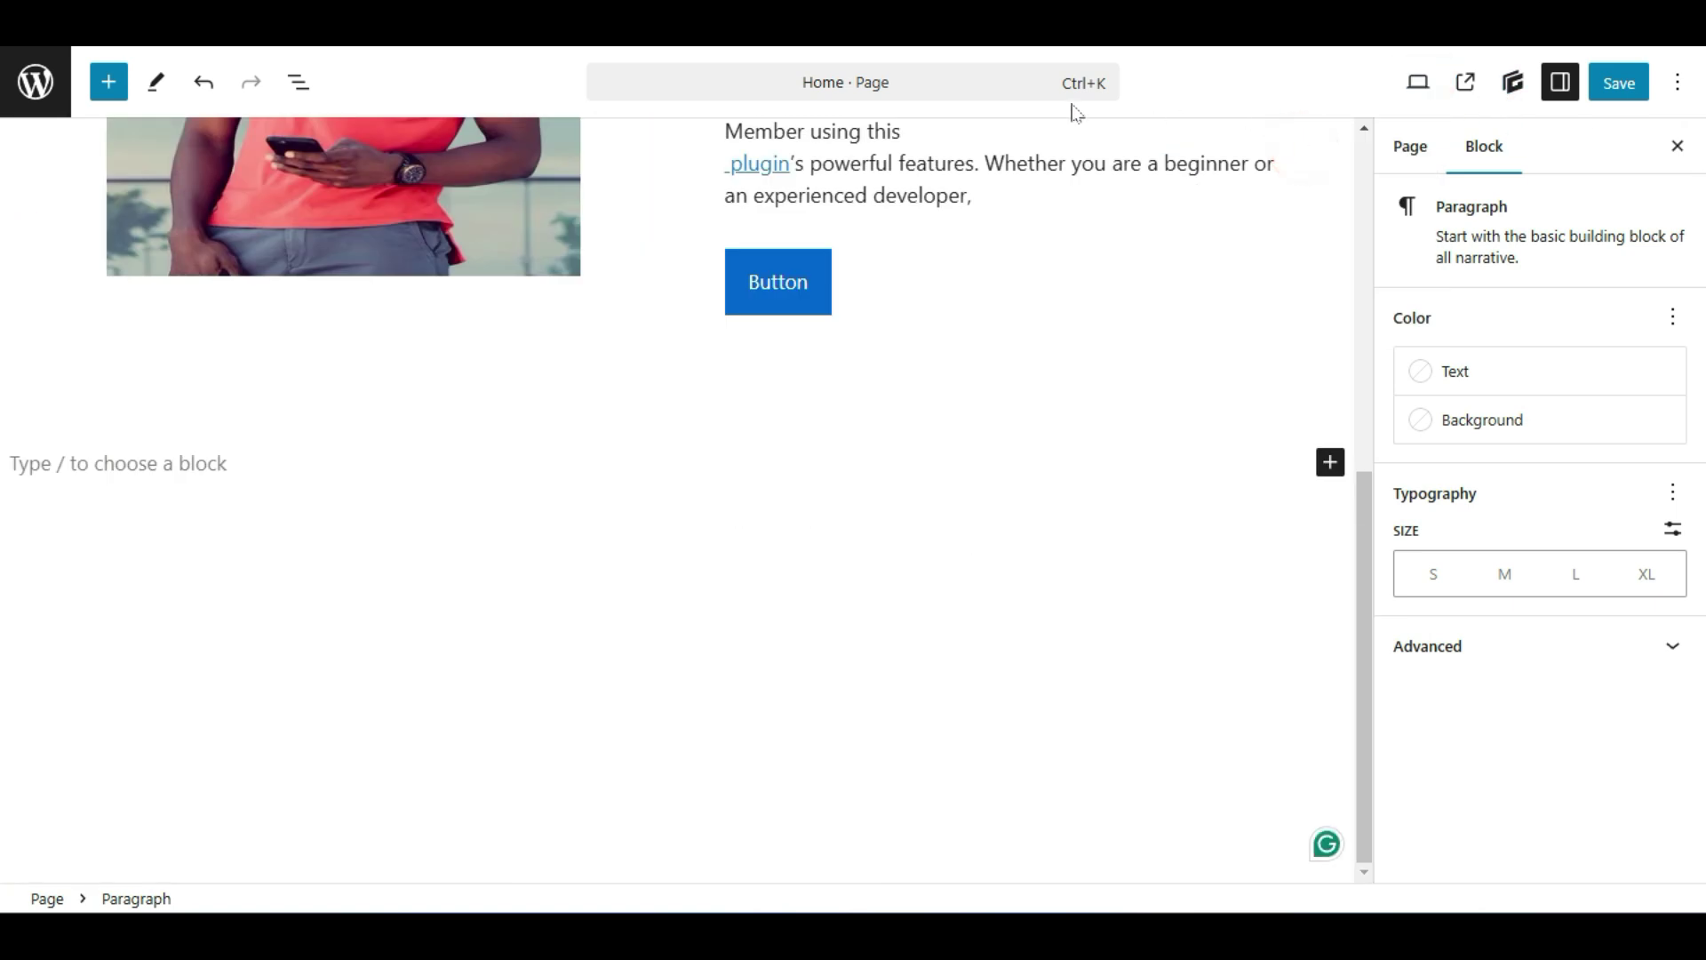
pyautogui.click(458, 437)
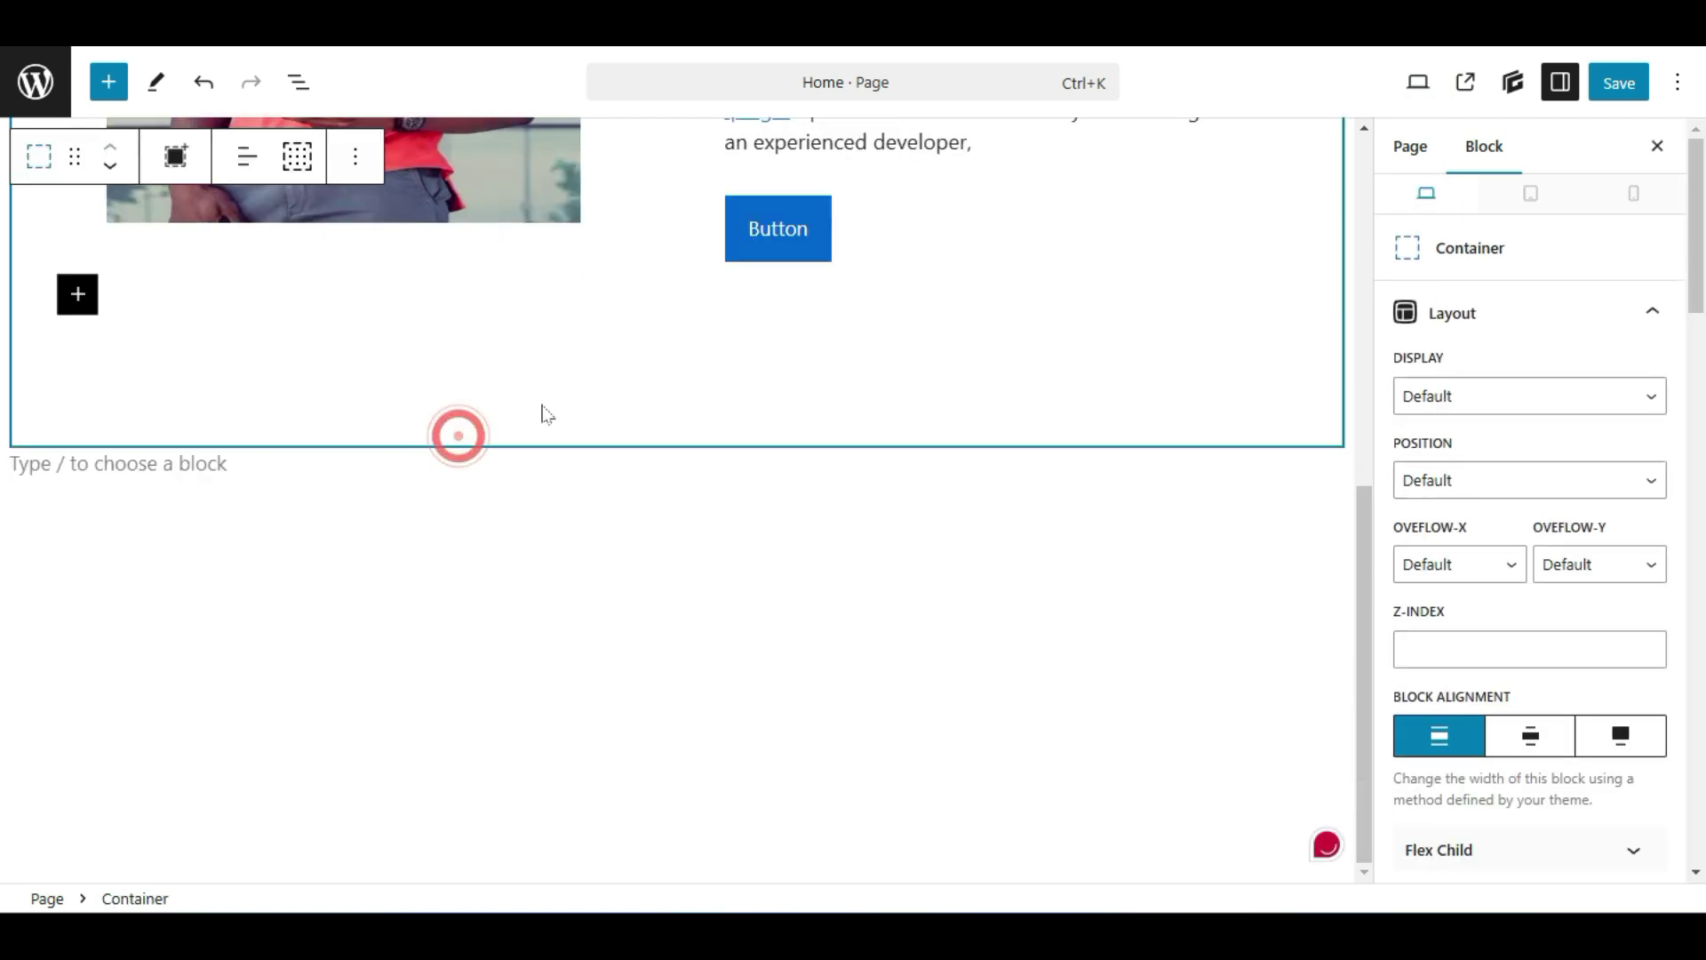
pyautogui.scroll(4, 694, 565)
pyautogui.scroll(3, 716, 577)
pyautogui.scroll(-5, 949, 461)
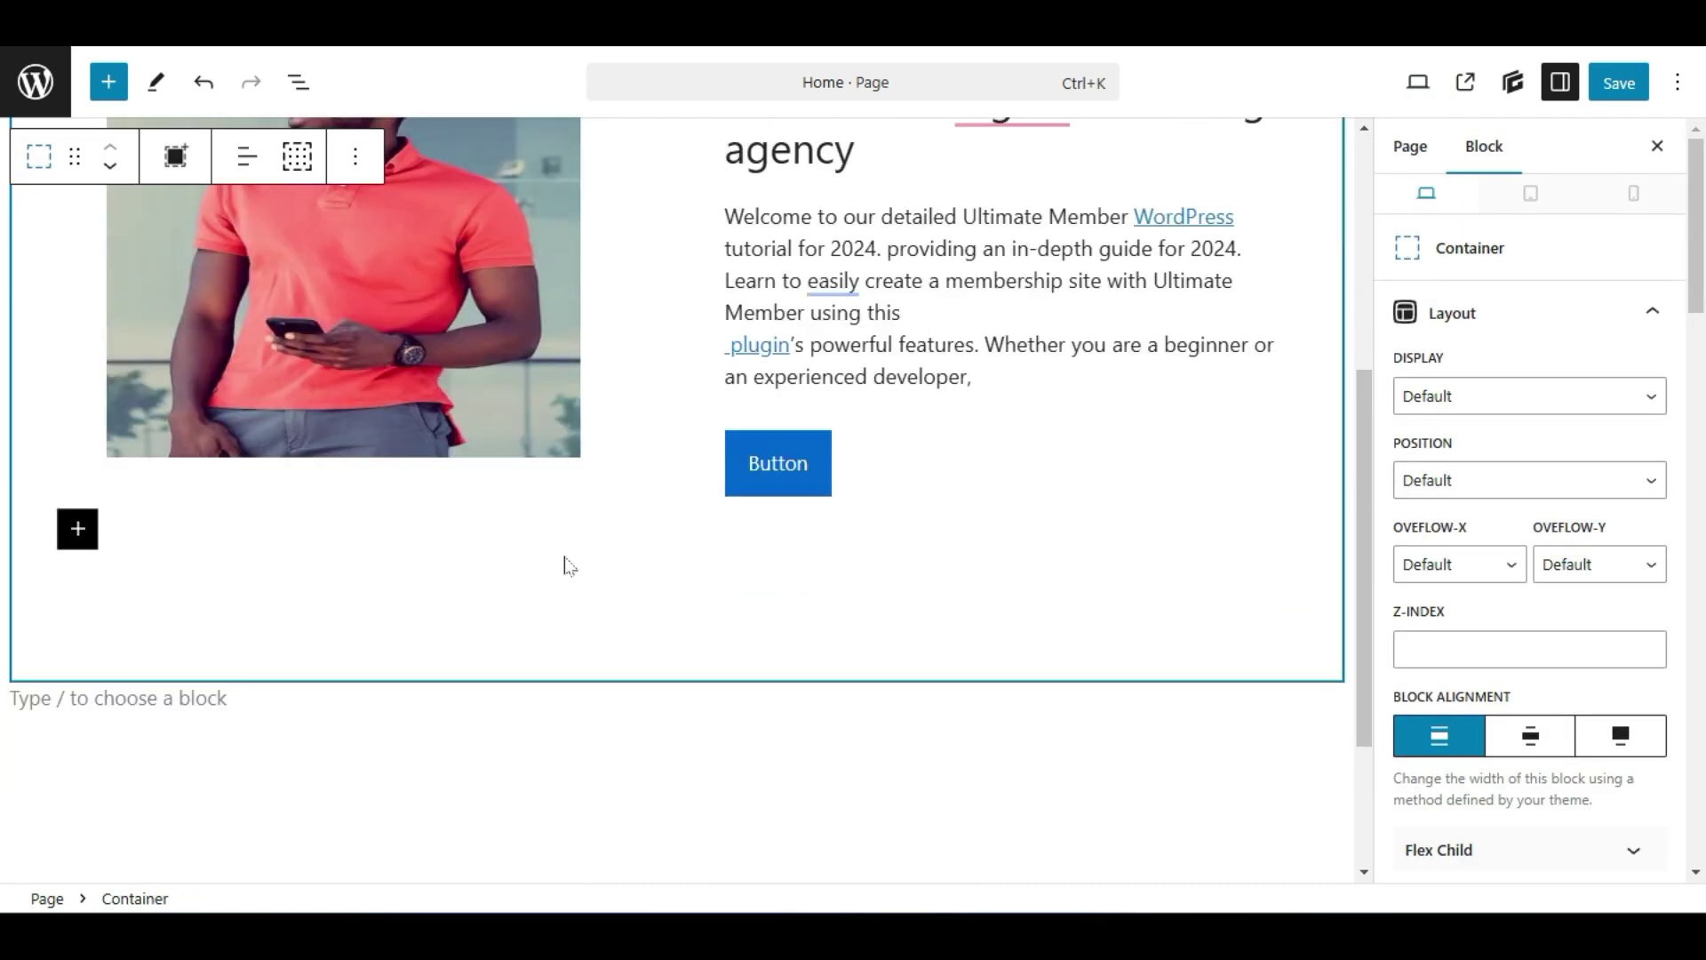
pyautogui.scroll(4, 682, 553)
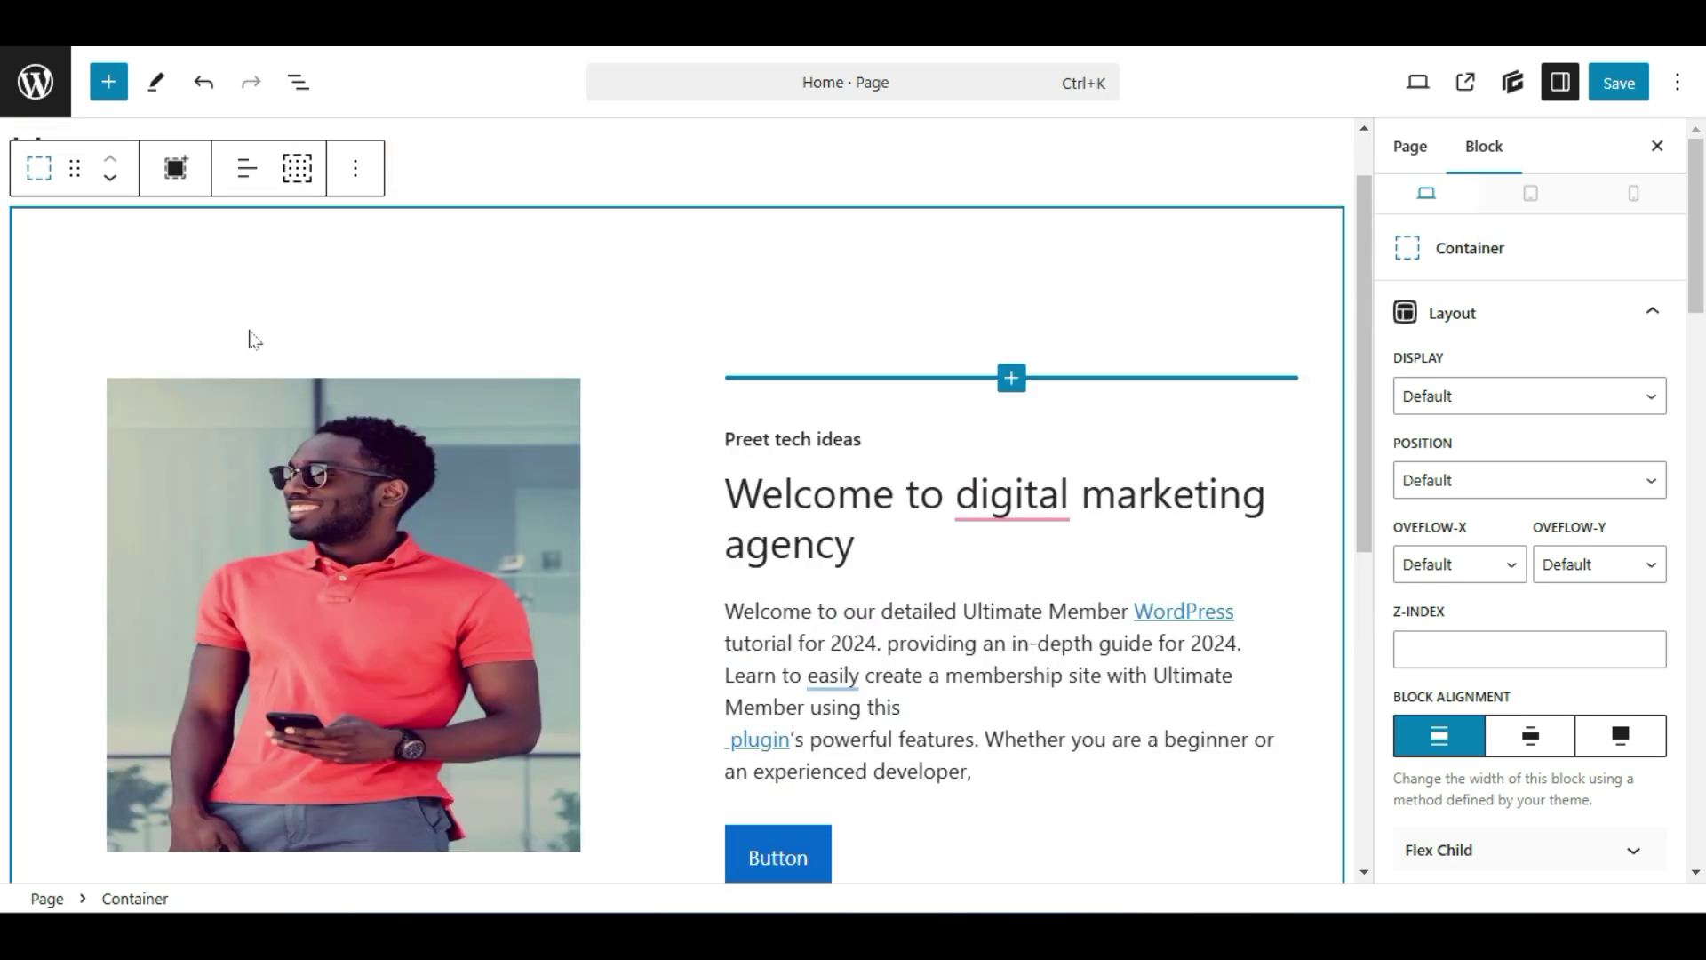
# Step: Check the outer container's block transform options and desktop spacing, and select the small headline above the main title
pyautogui.click(40, 176)
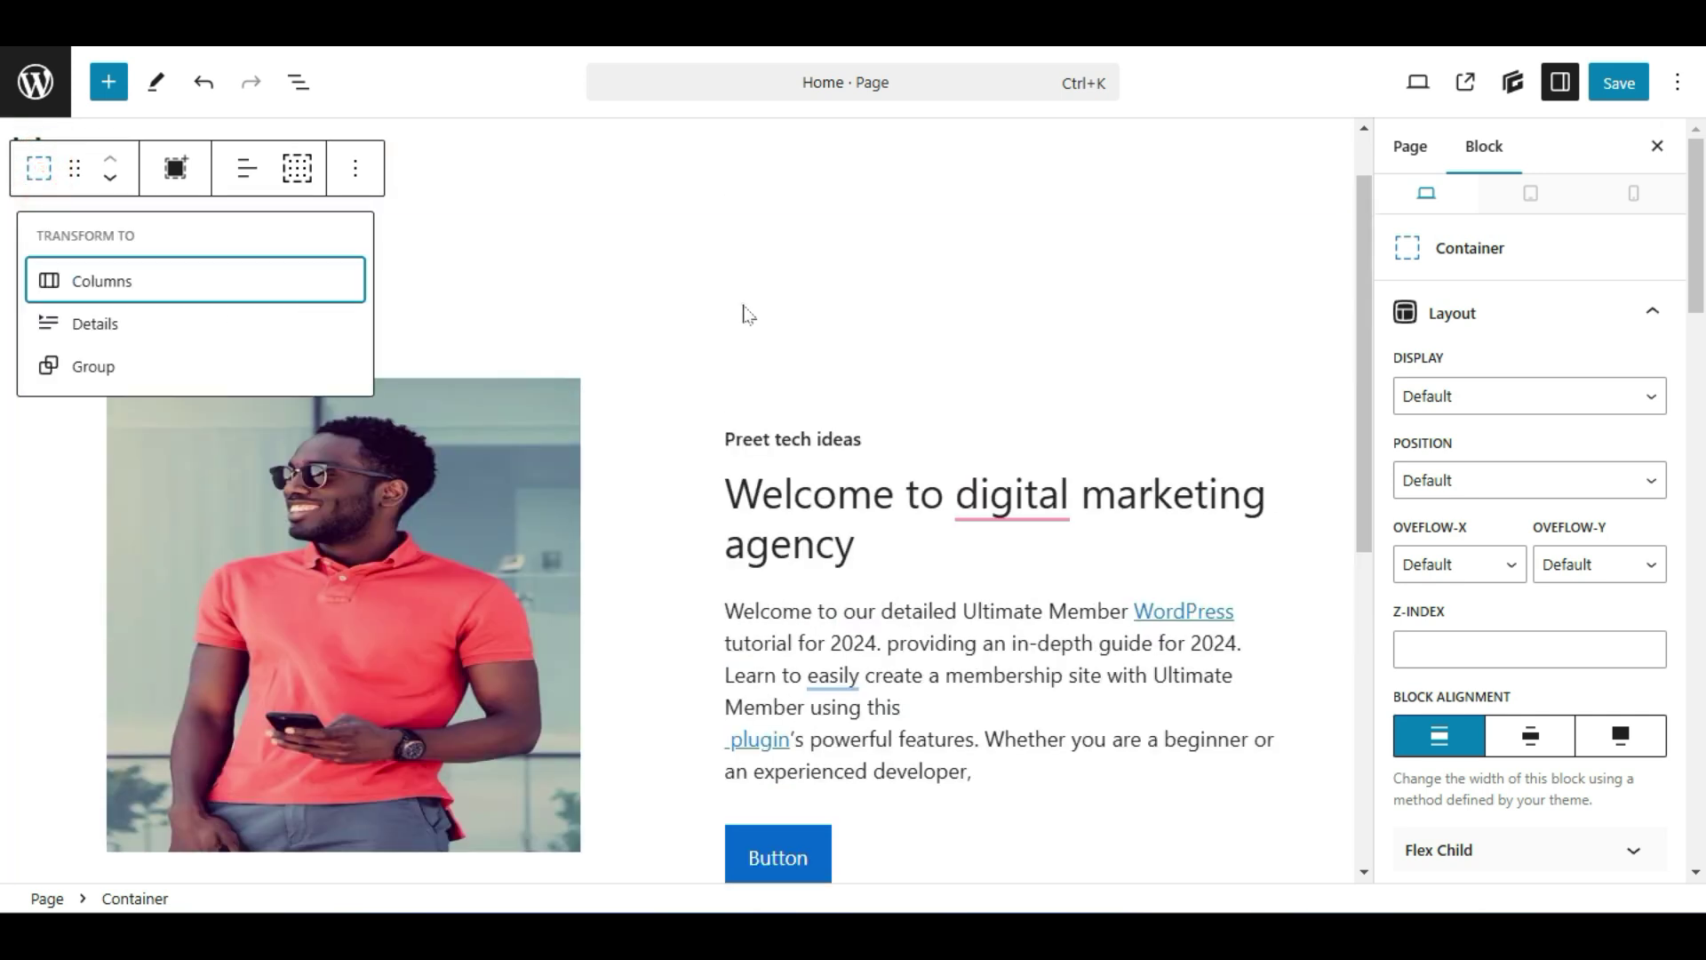
pyautogui.click(743, 309)
pyautogui.click(673, 341)
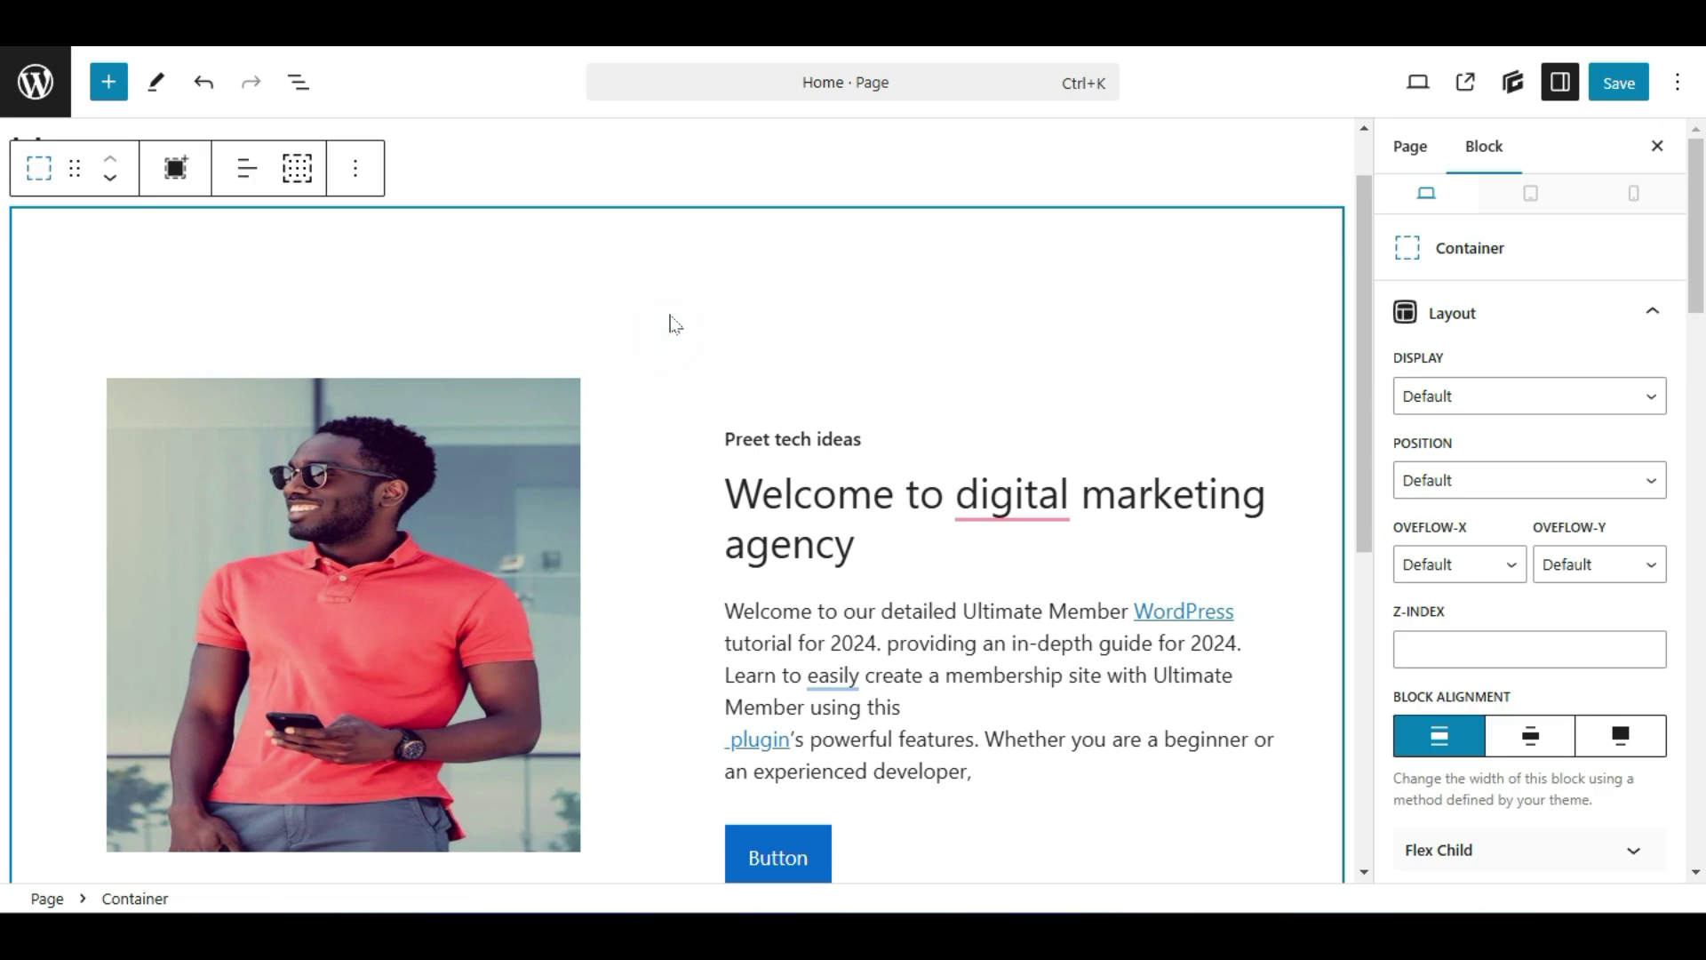
pyautogui.scroll(-3, 728, 458)
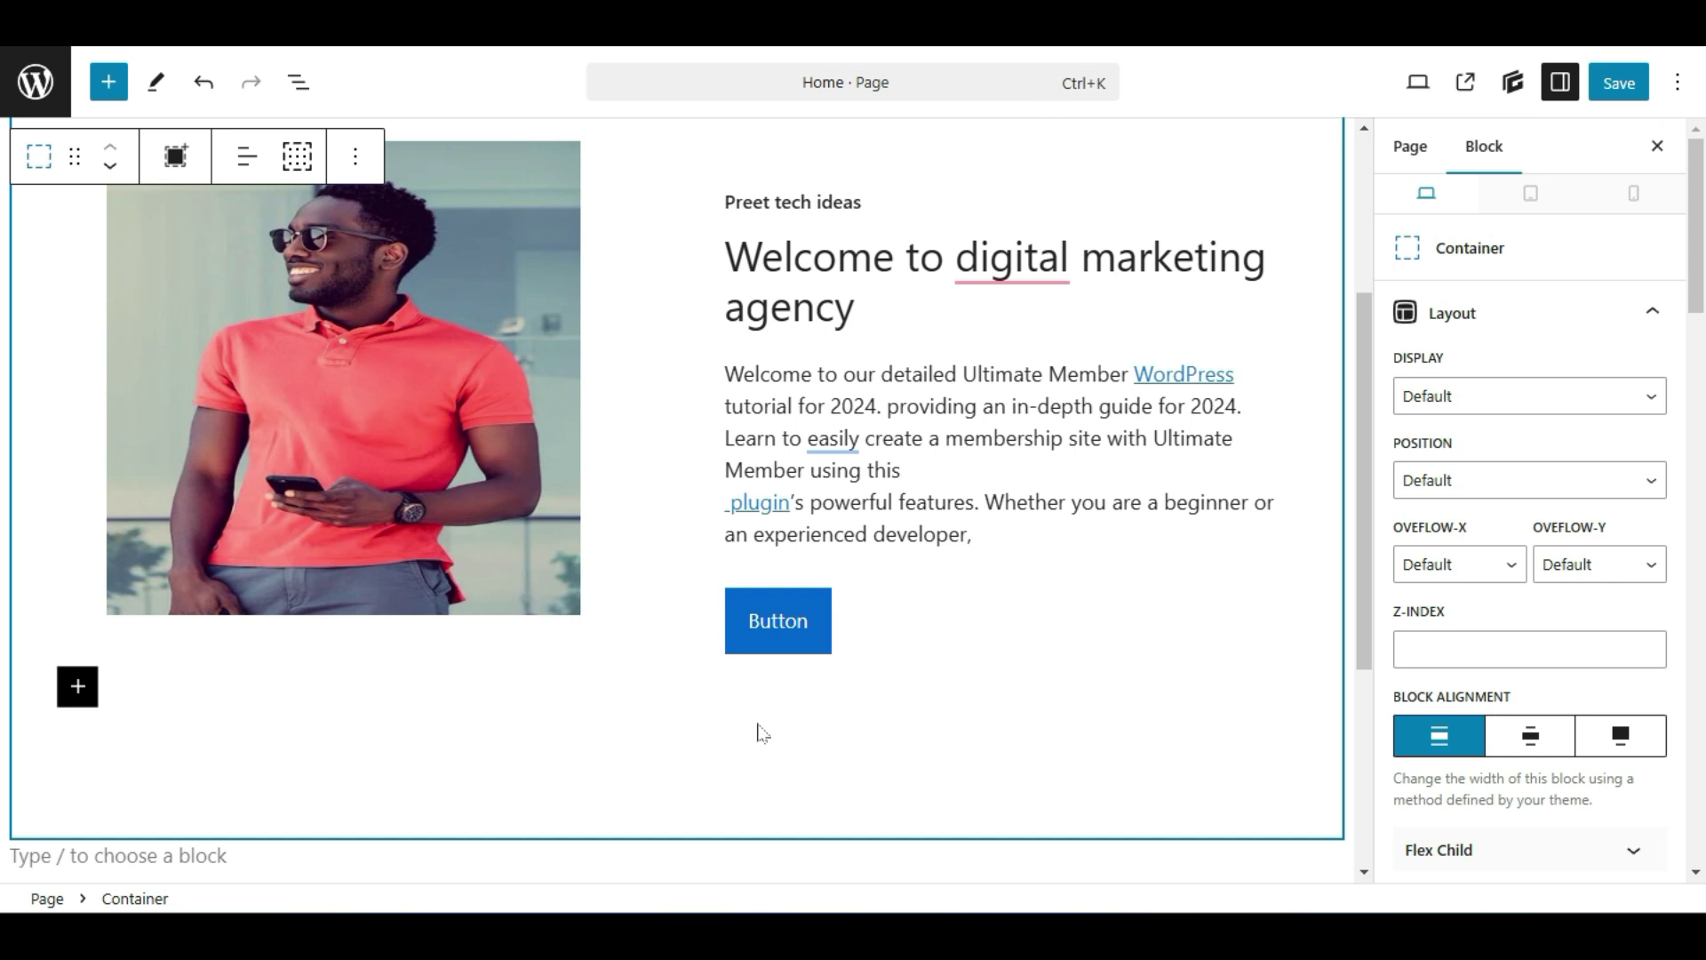
pyautogui.scroll(2, 351, 636)
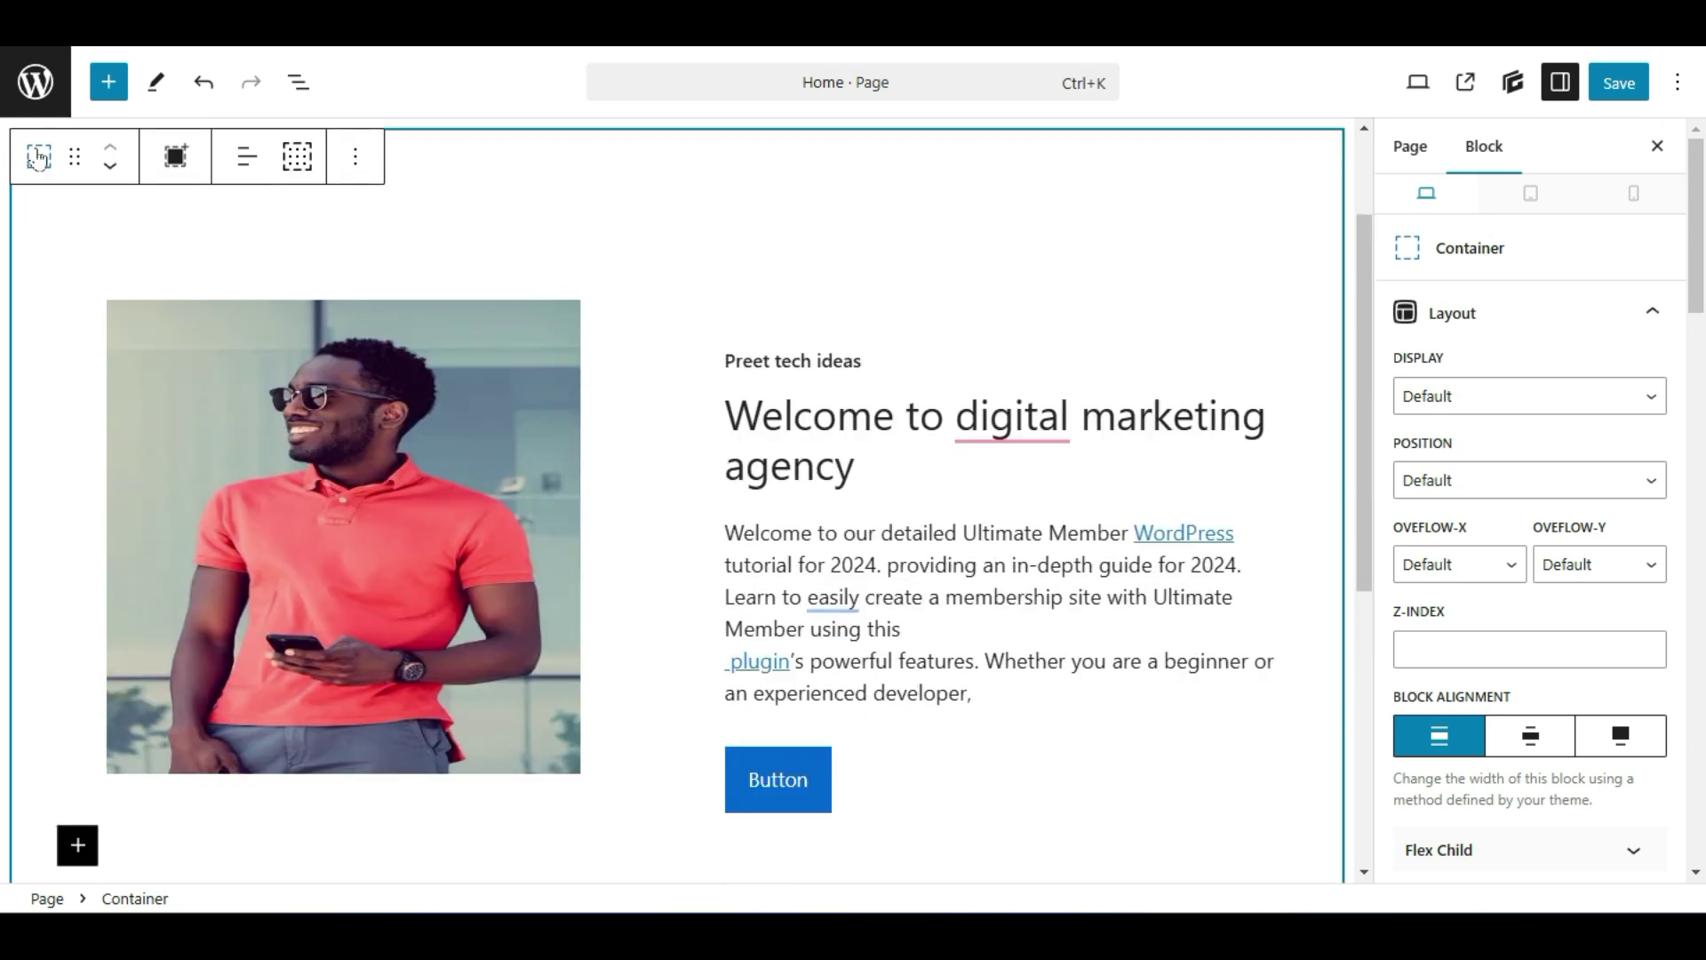
pyautogui.click(38, 157)
pyautogui.click(1018, 227)
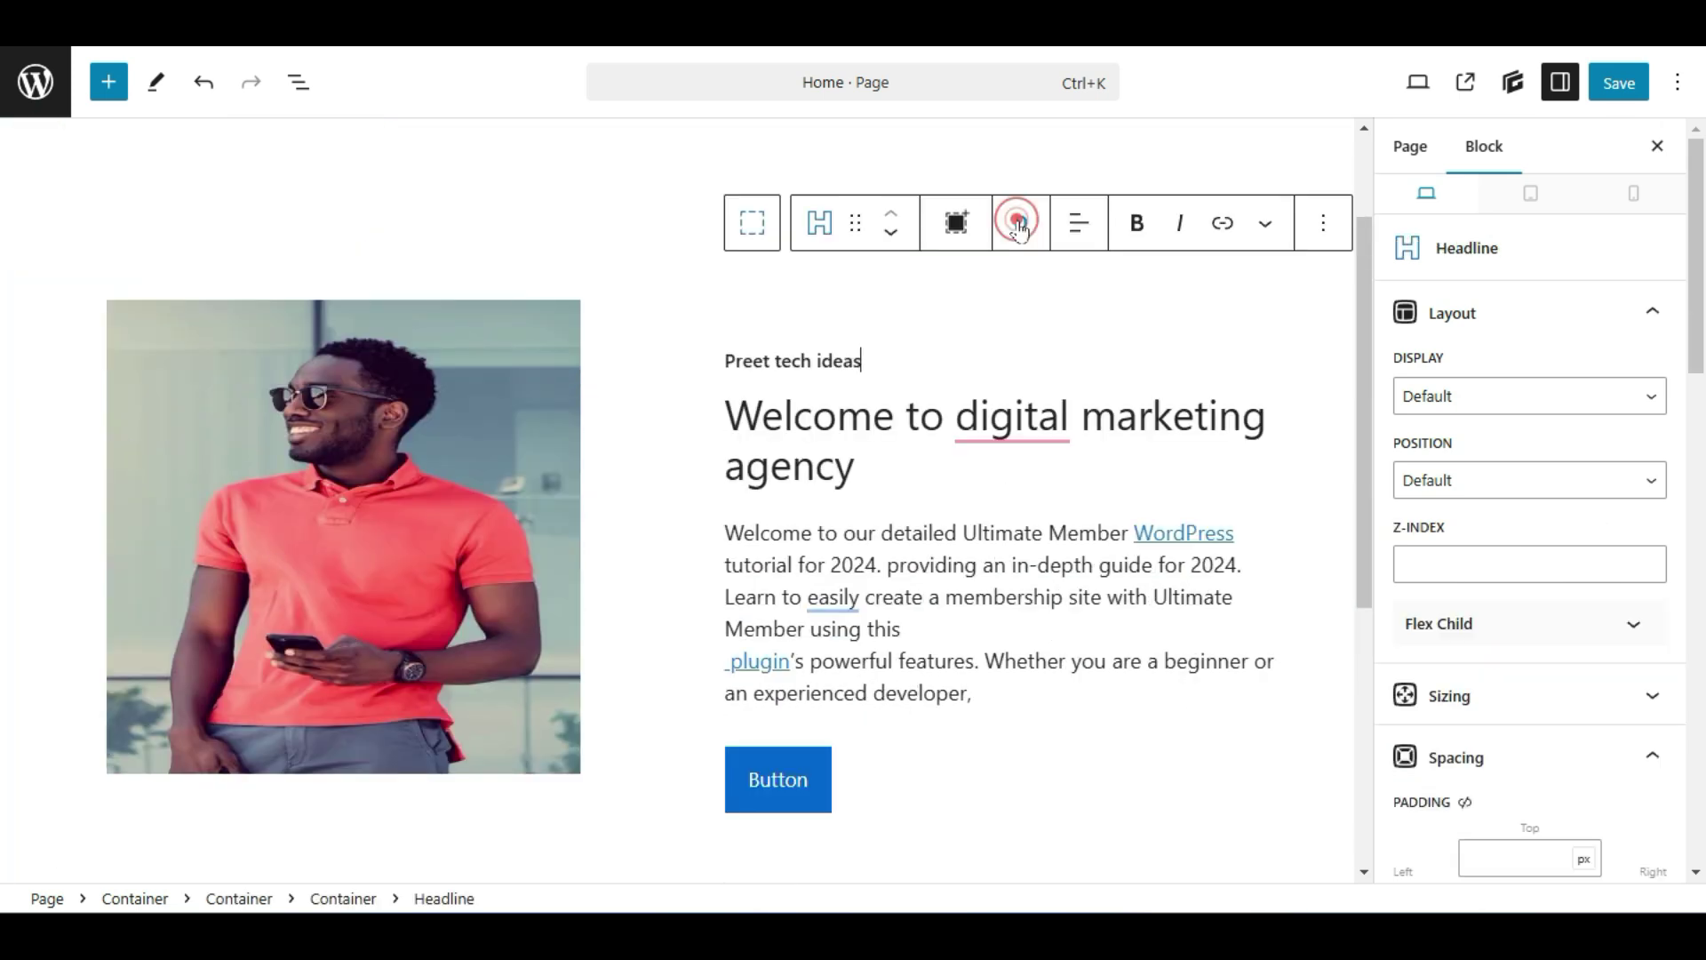
# Step: Set the outer container's desktop top and bottom padding to 1 rem
pyautogui.click(289, 198)
pyautogui.click(38, 157)
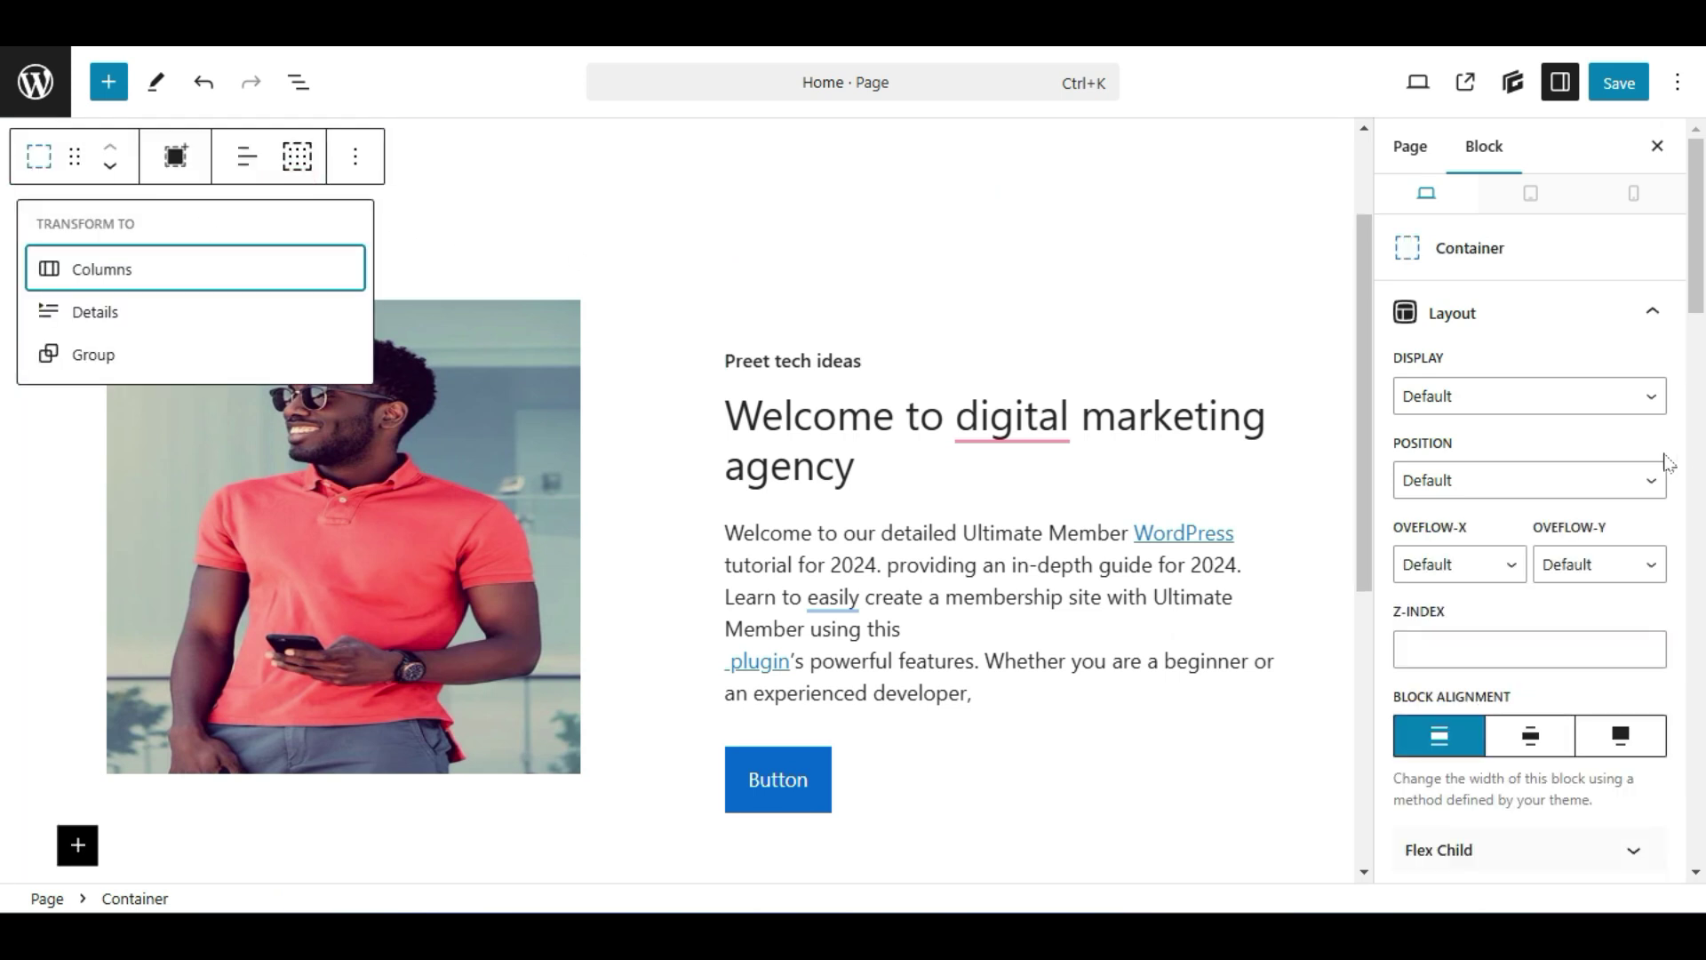
pyautogui.scroll(-10, 1669, 463)
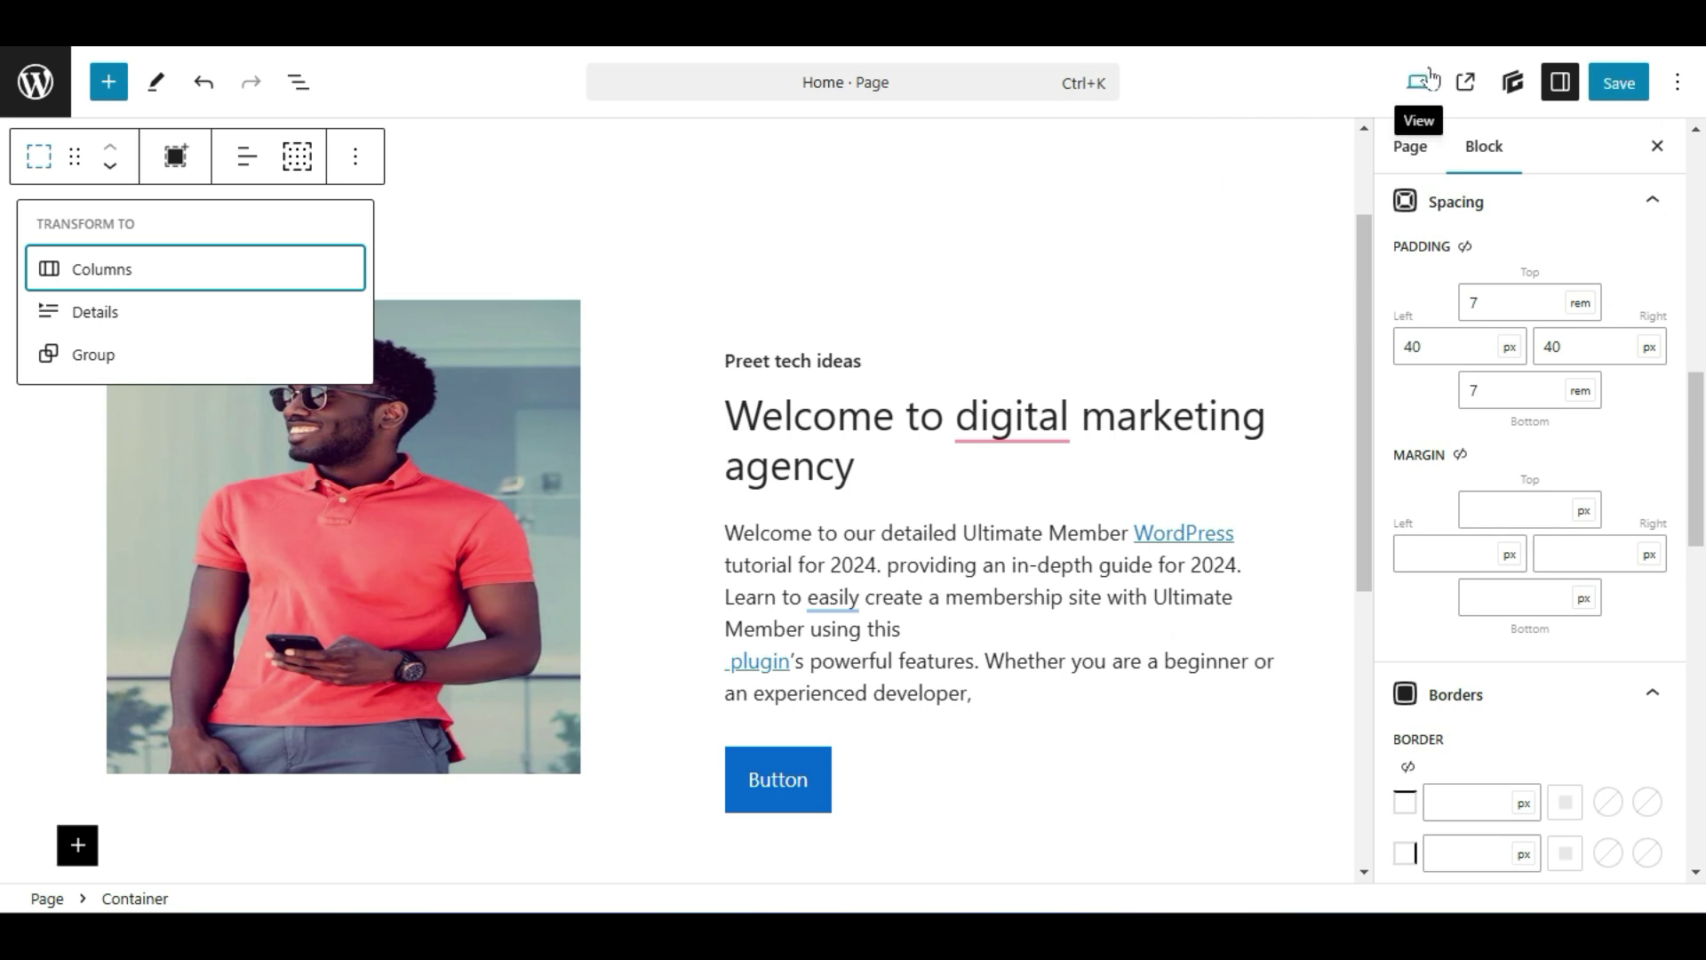
pyautogui.scroll(-3, 1359, 415)
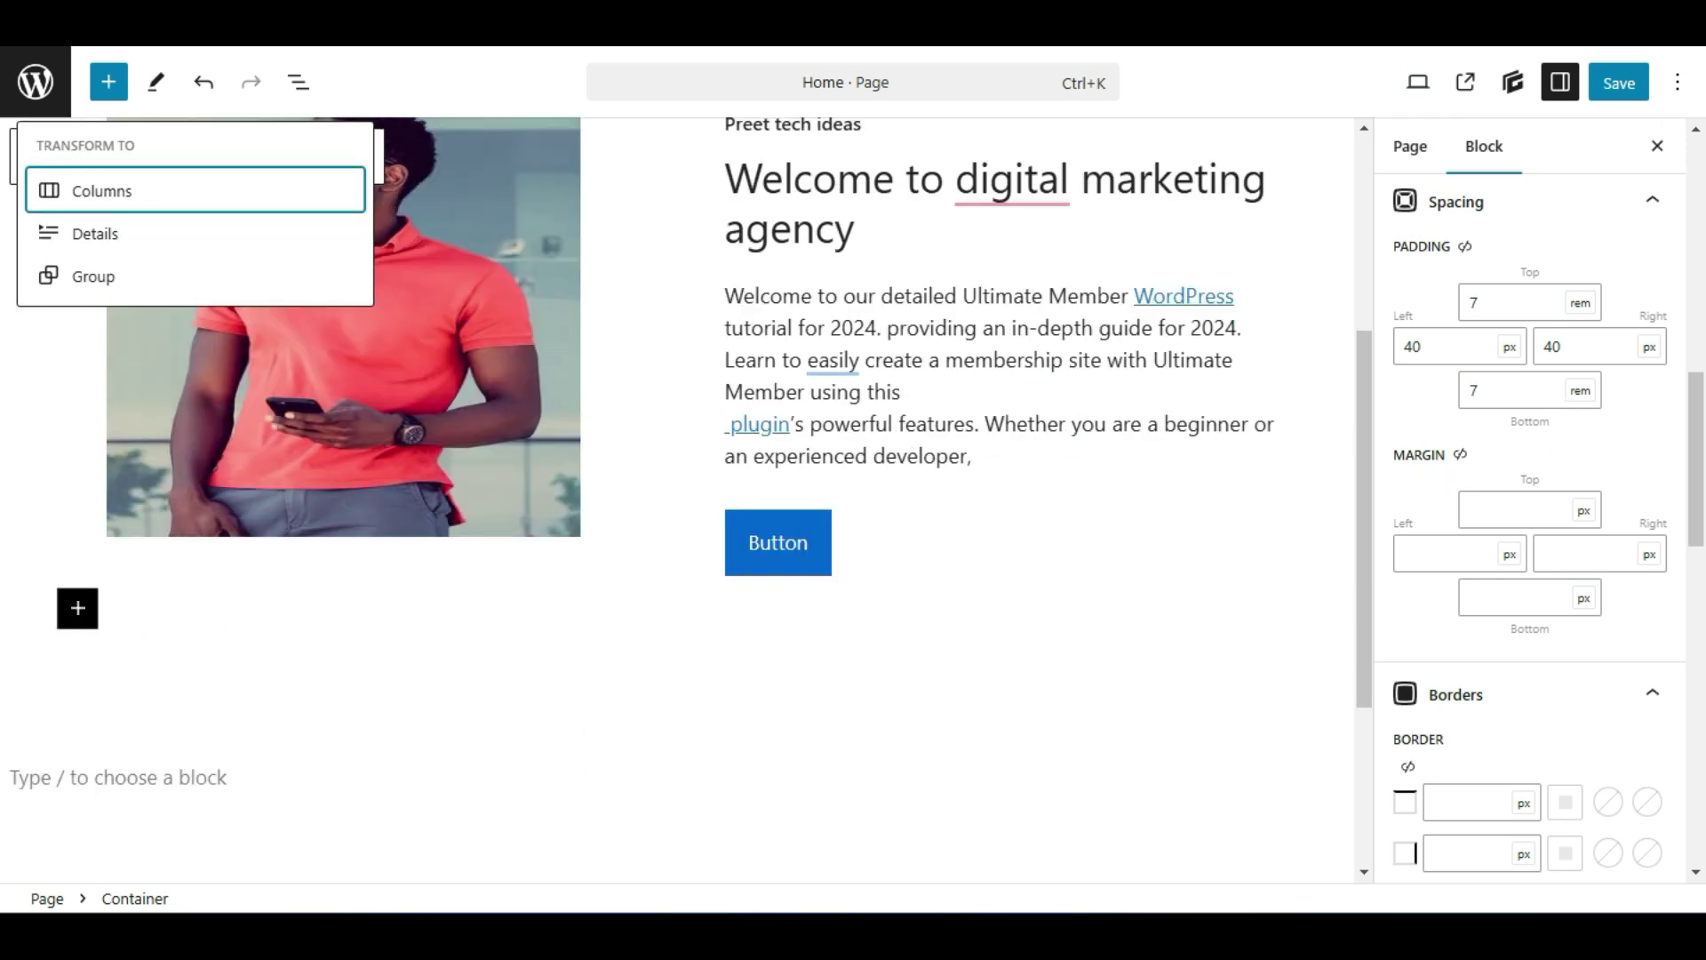
pyautogui.doubleClick(1496, 390)
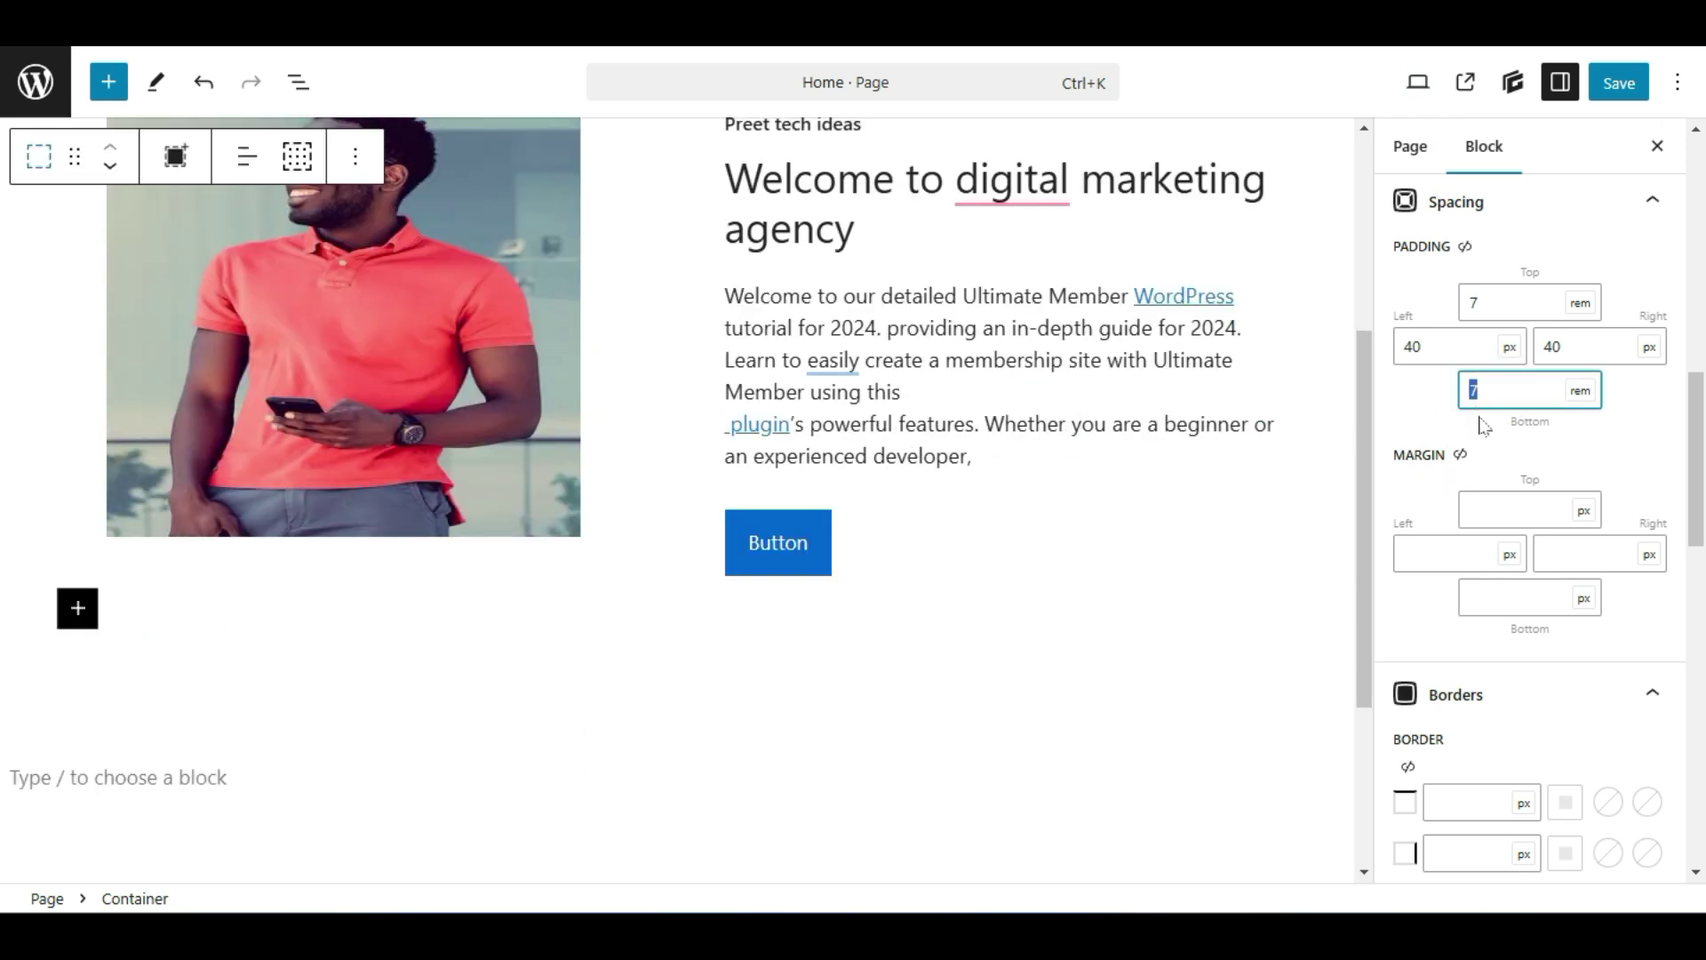
pyautogui.write('1')
pyautogui.doubleClick(1485, 303)
pyautogui.write('1')
pyautogui.click(1088, 471)
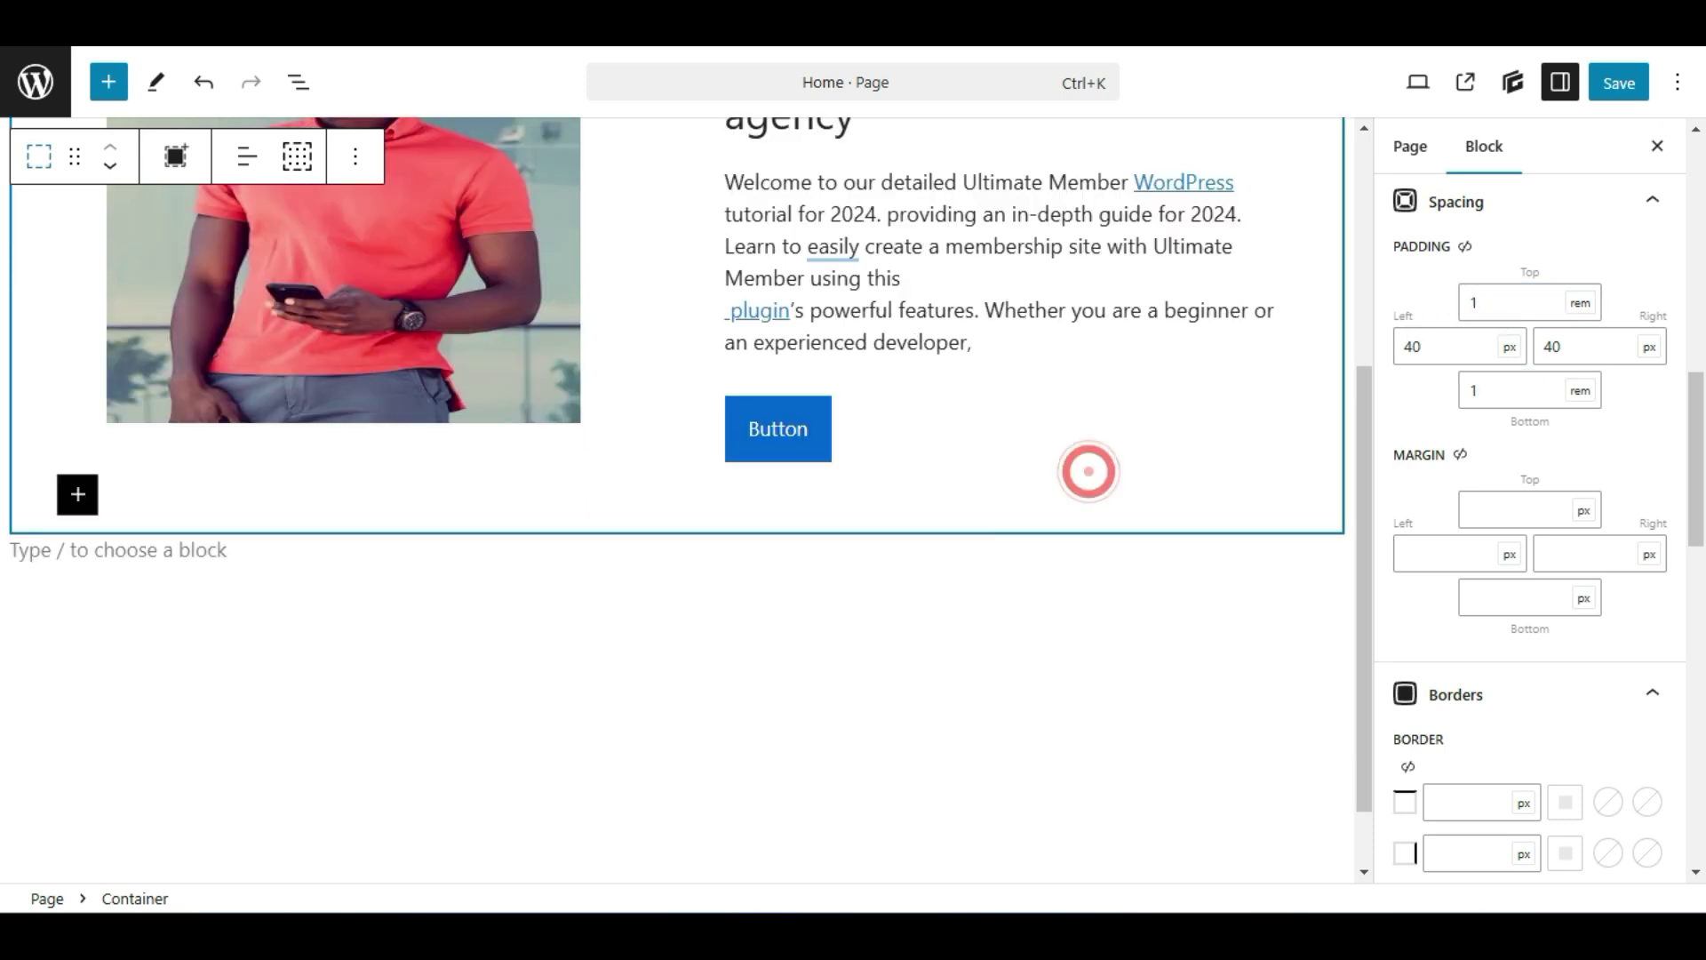
pyautogui.scroll(3, 479, 464)
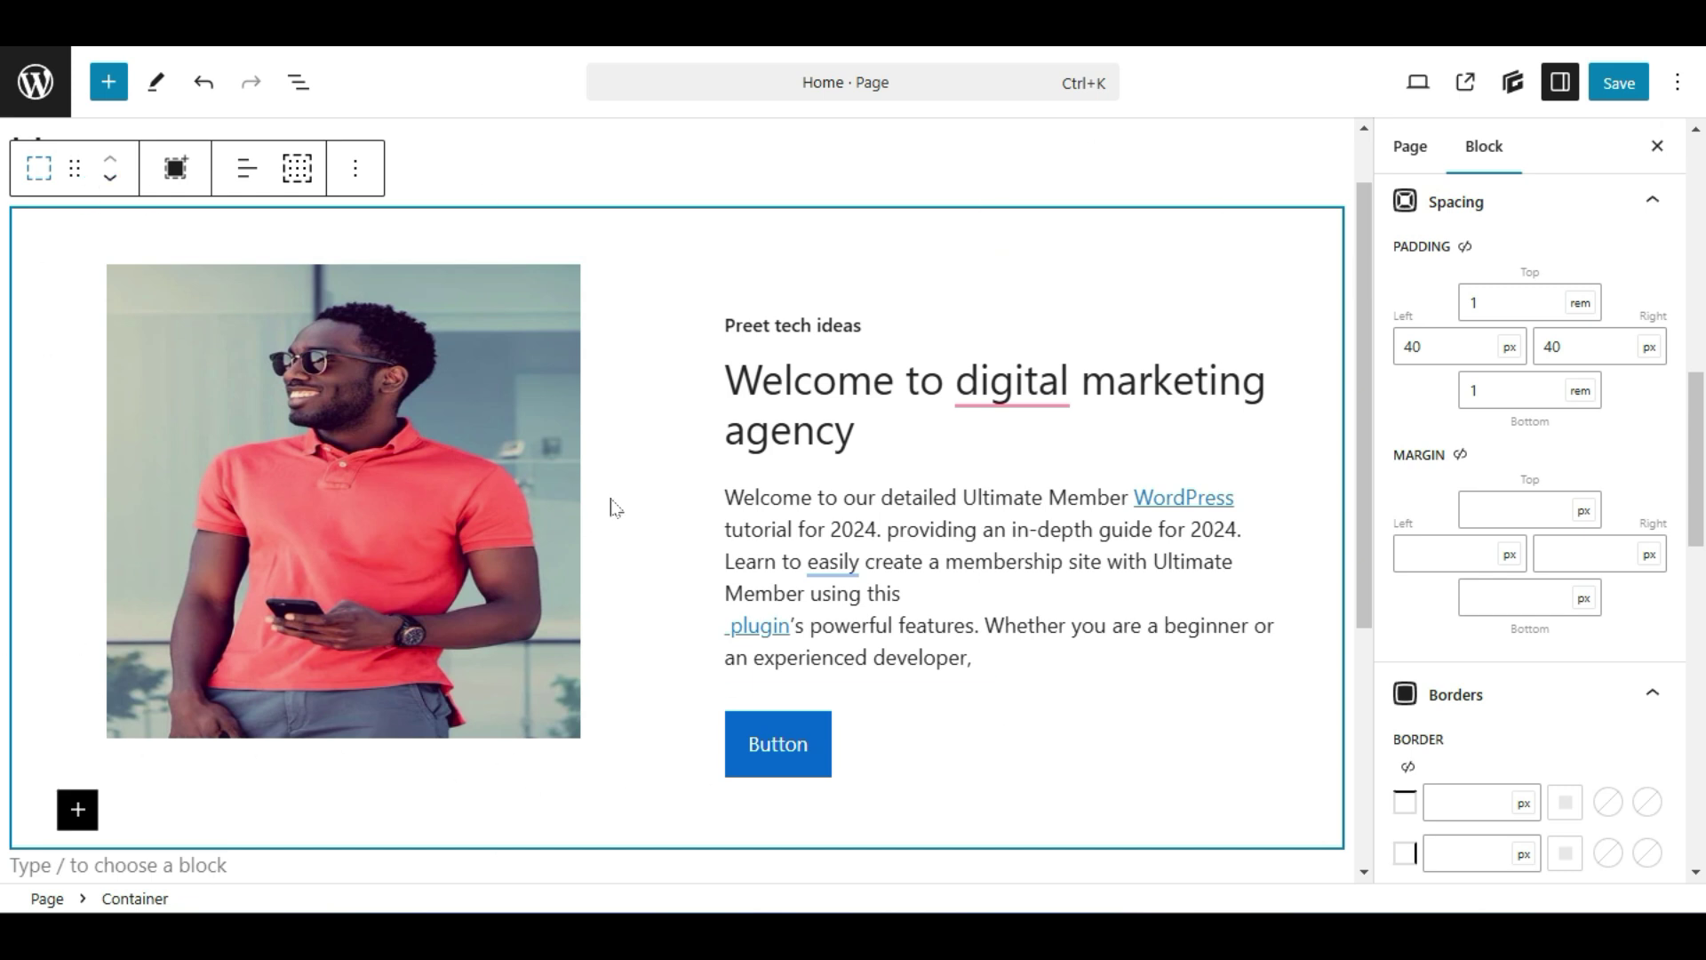
# Step: Insert a GenerateBlocks Grid with a single full-width container below the feature section
pyautogui.moveTo(743, 487)
pyautogui.scroll(-2, 711, 444)
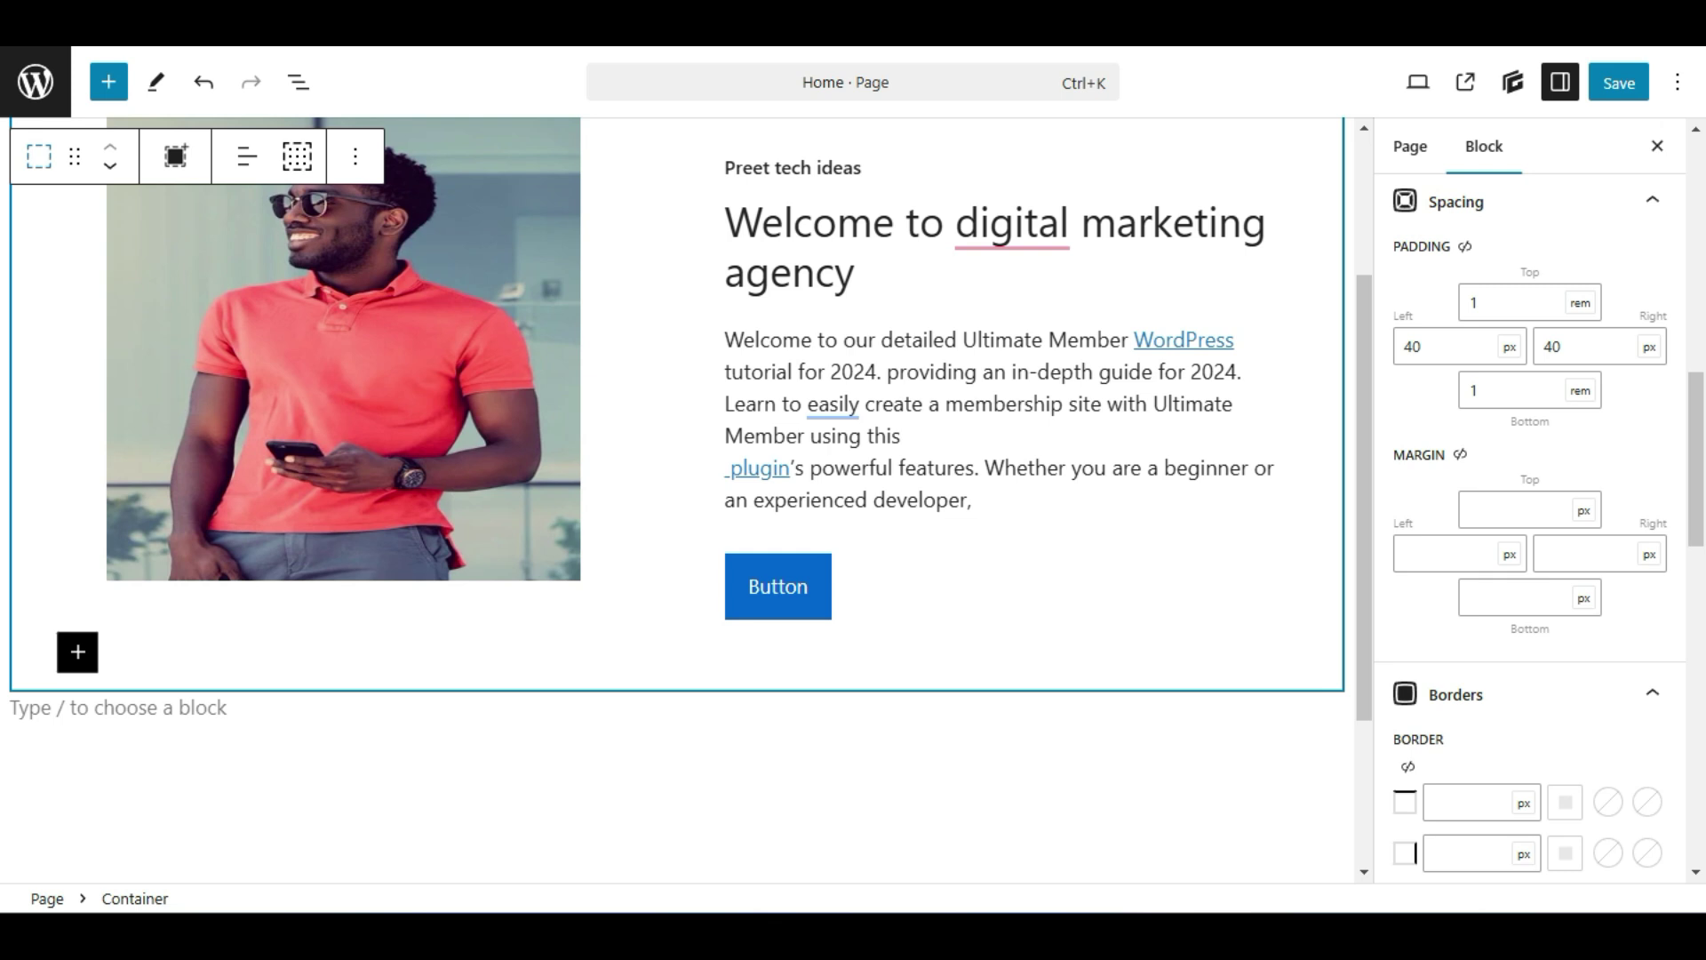
pyautogui.click(712, 717)
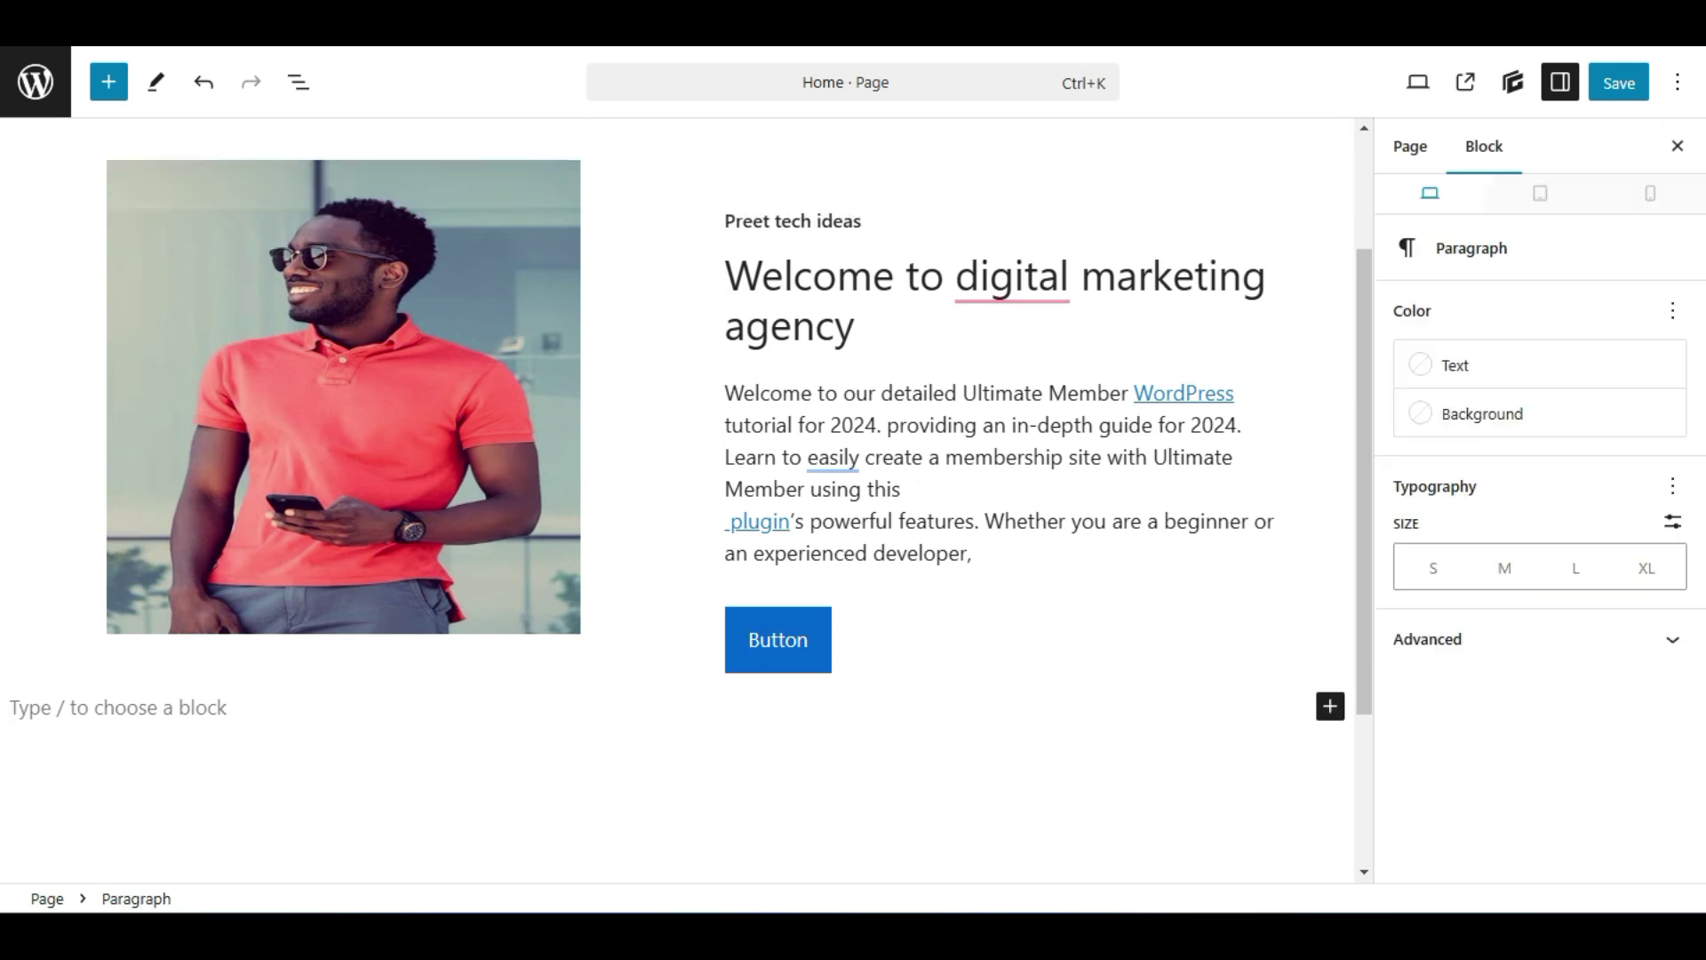
pyautogui.scroll(-2, 333, 720)
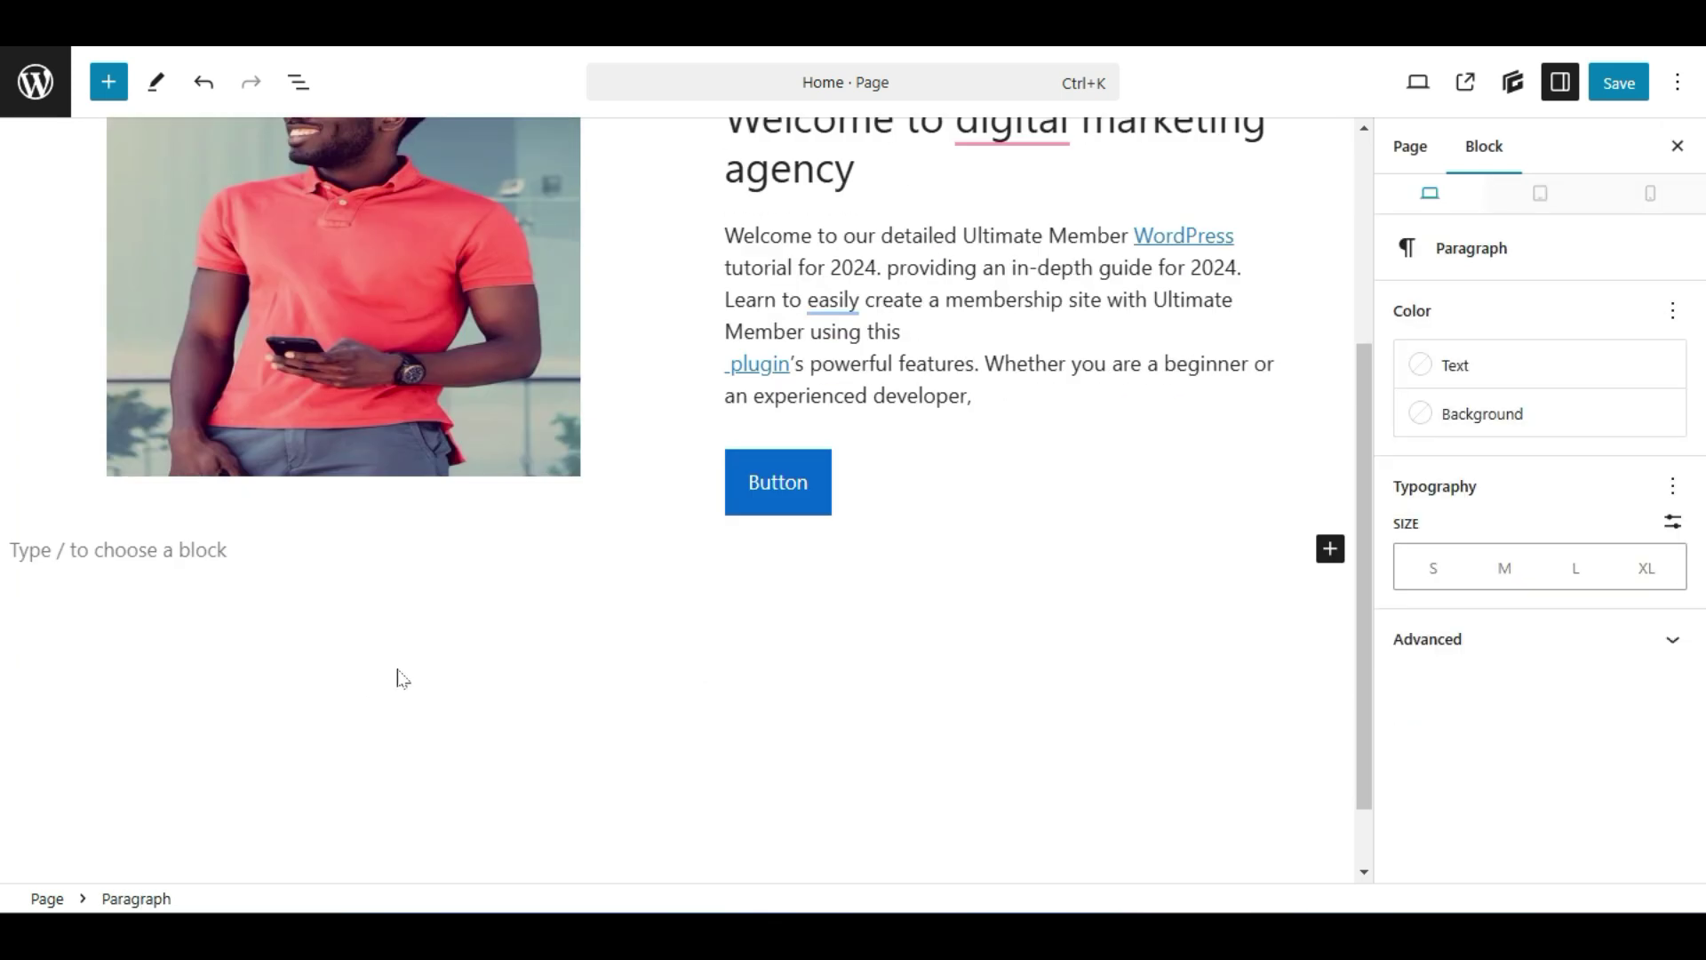
pyautogui.click(100, 85)
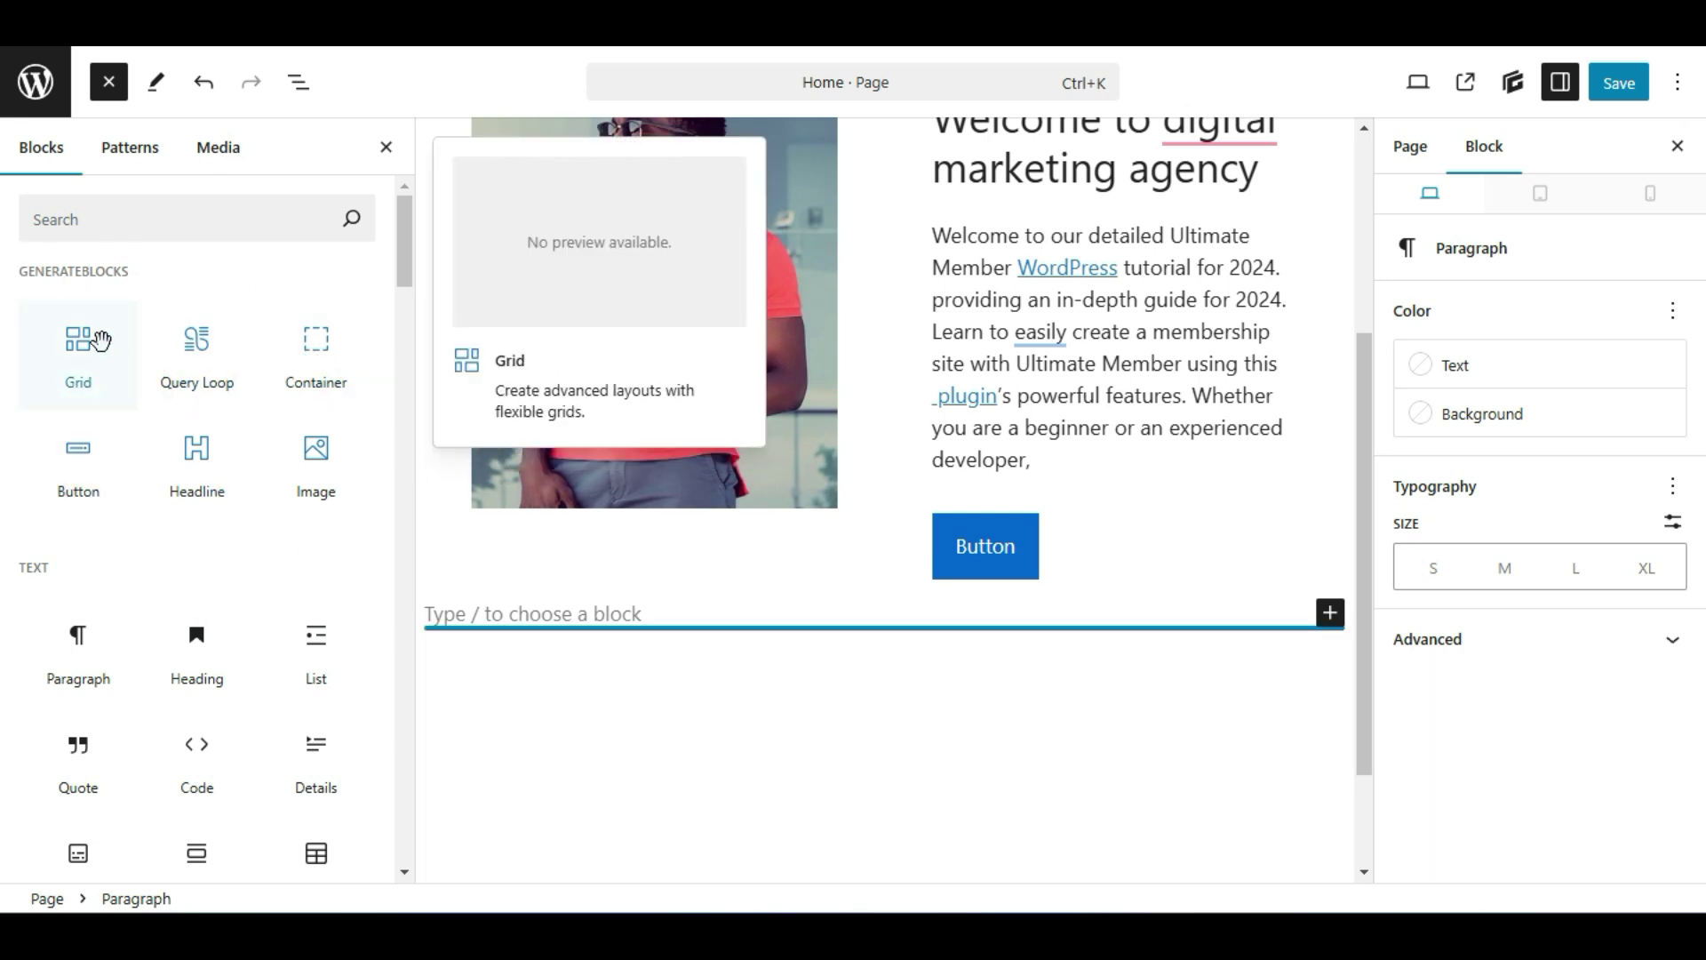
pyautogui.moveTo(65, 343); pyautogui.dragTo(871, 622)
pyautogui.scroll(-3, 826, 569)
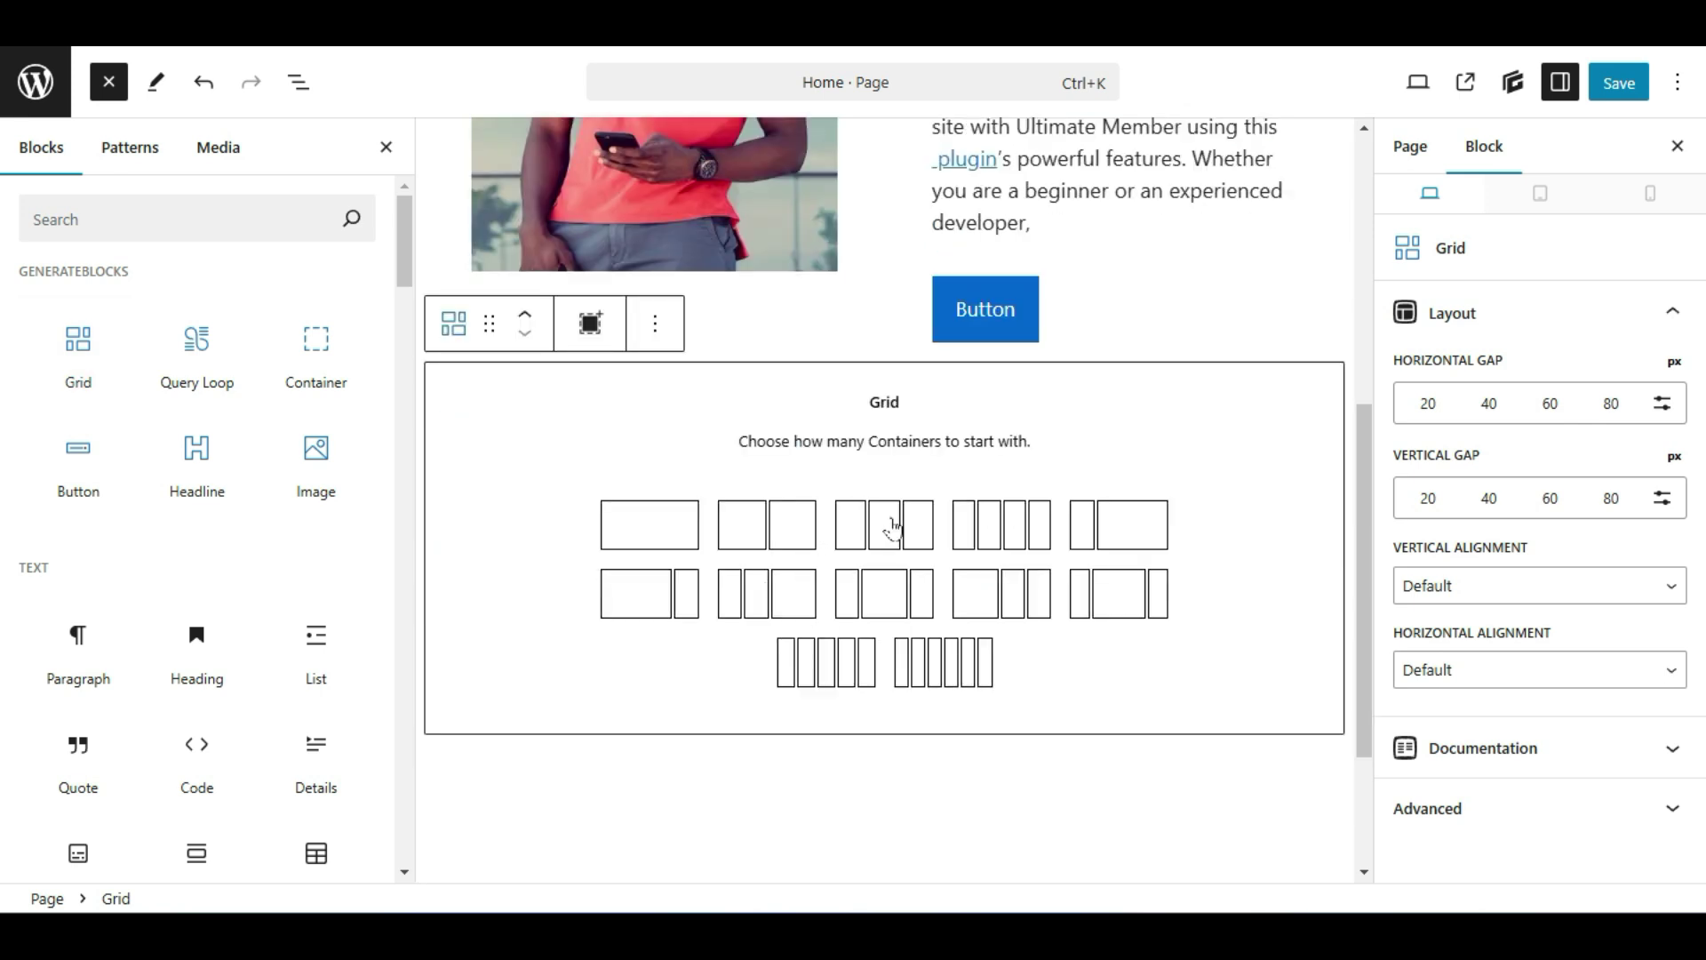
pyautogui.scroll(3, 738, 546)
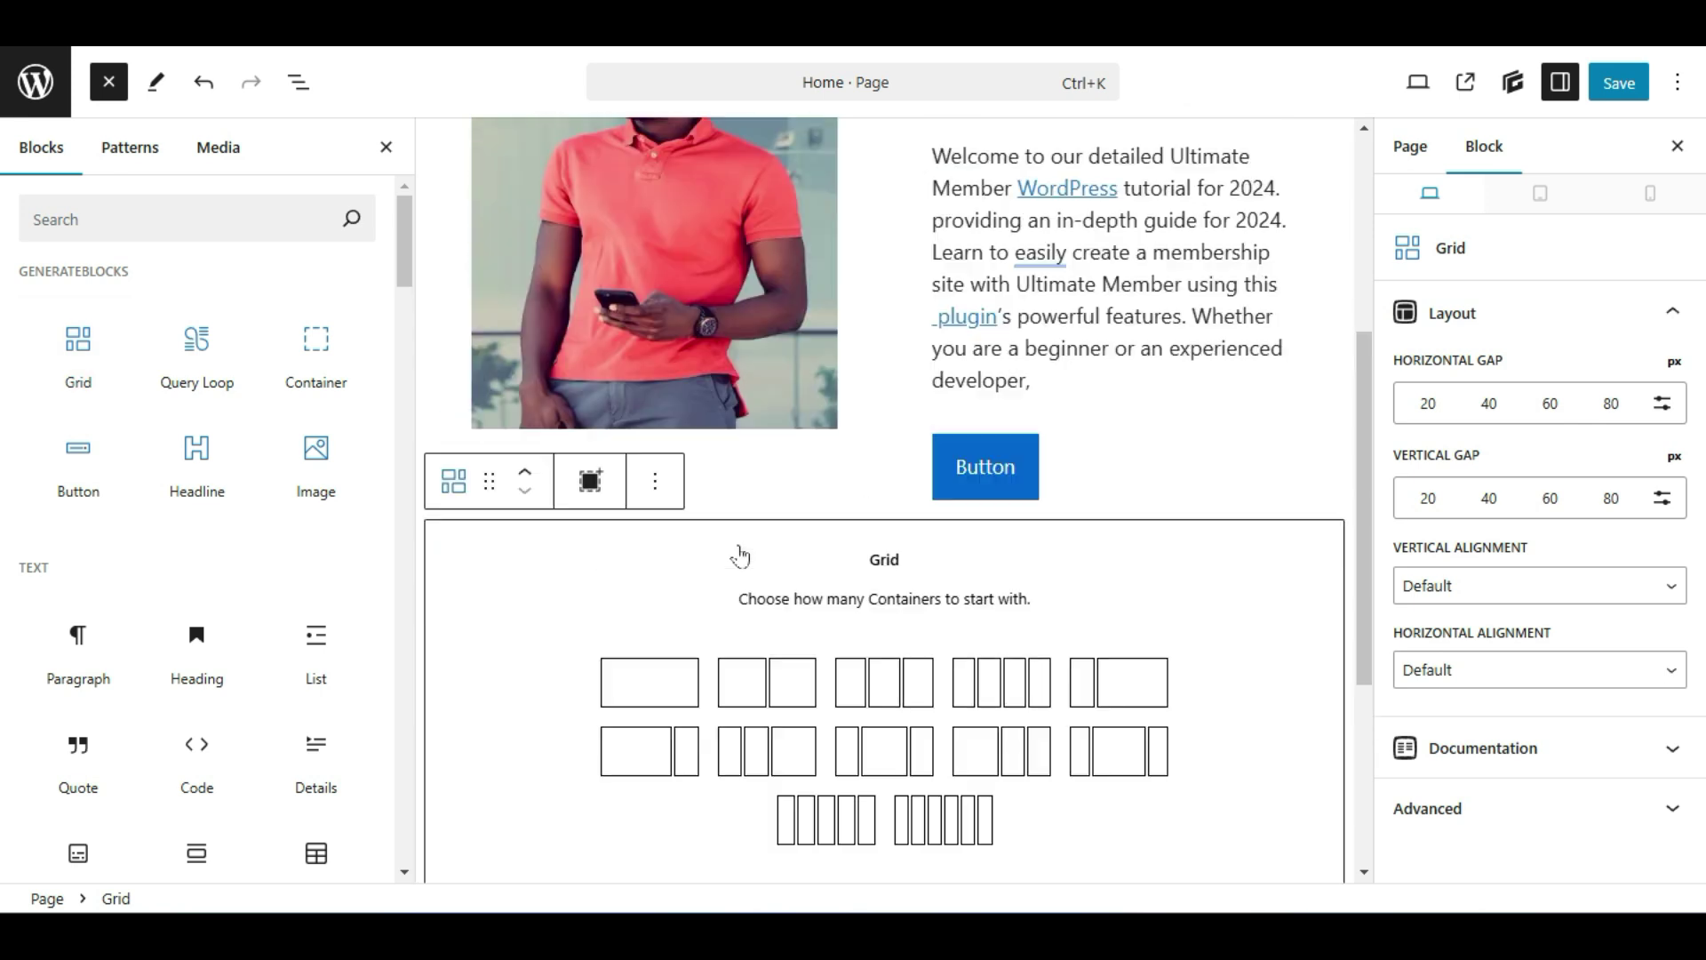
pyautogui.scroll(3, 782, 542)
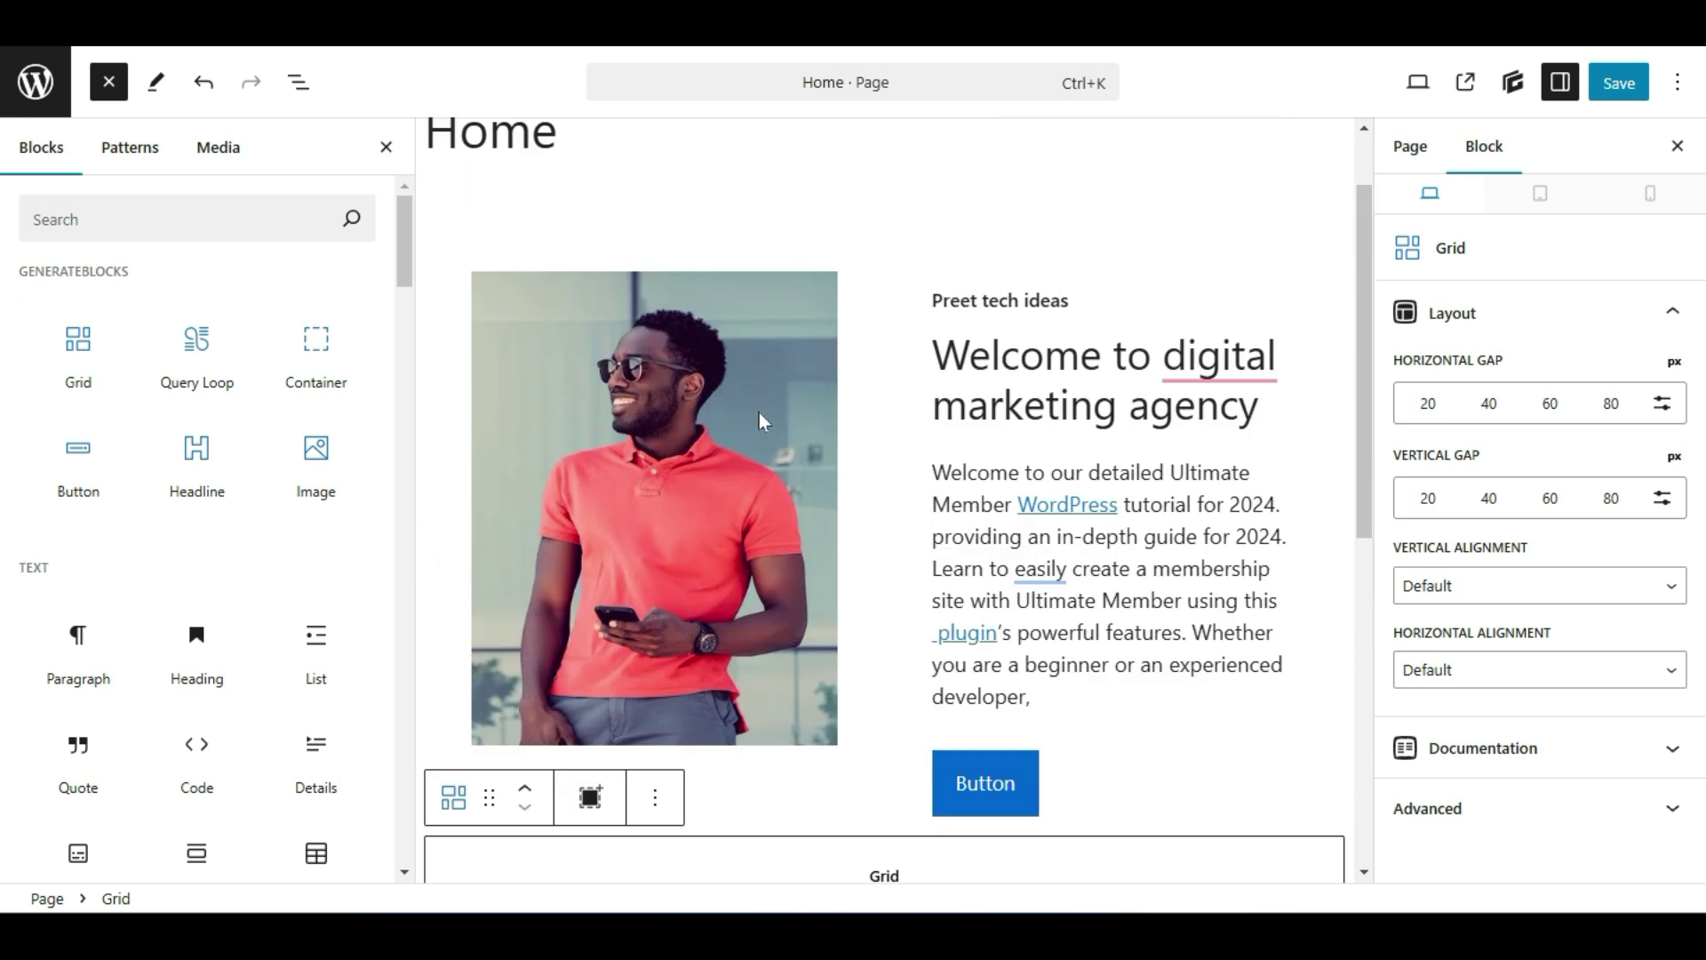
pyautogui.scroll(-6, 888, 533)
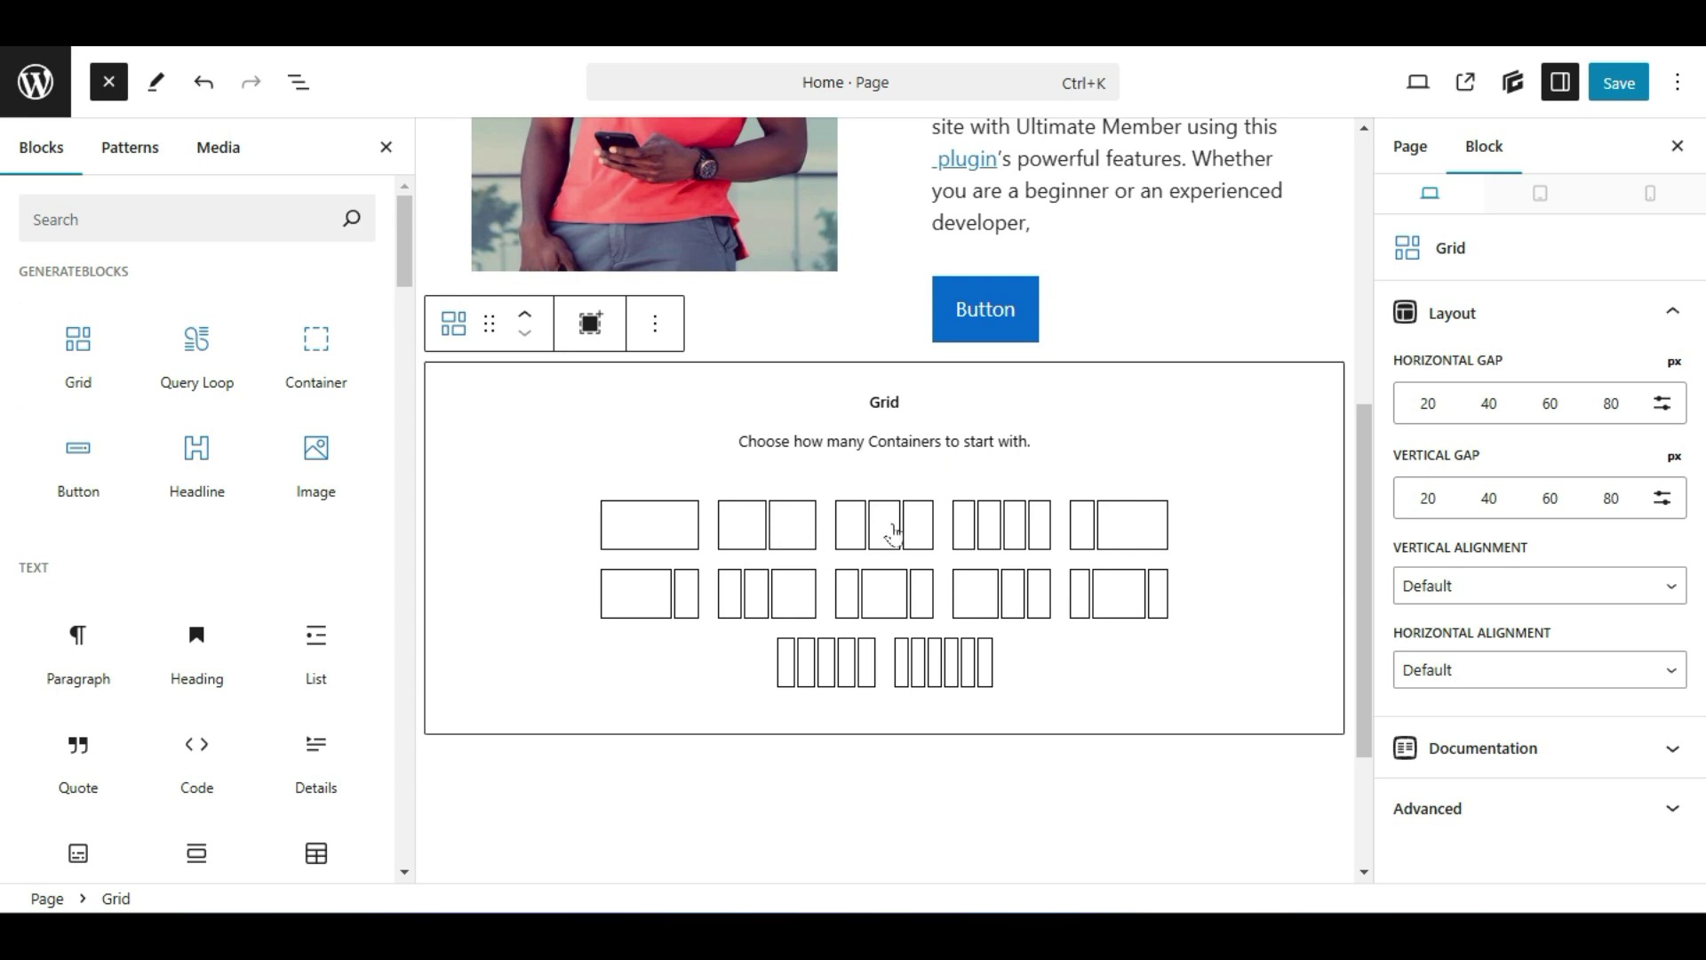
pyautogui.click(641, 529)
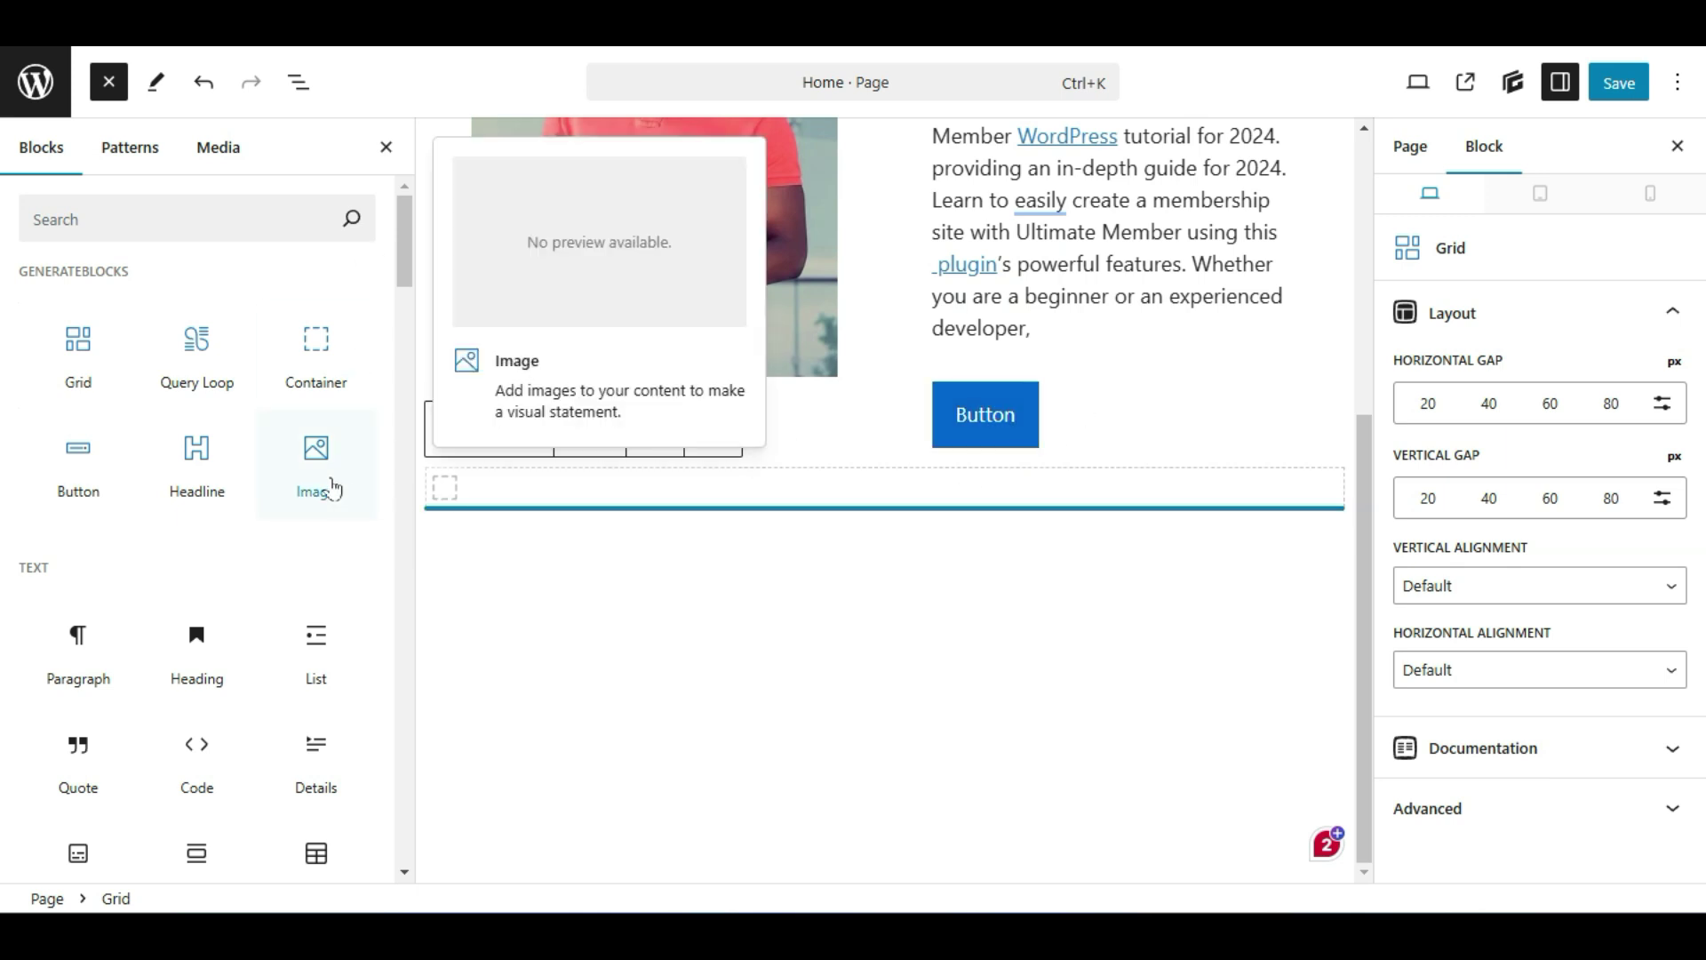
pyautogui.moveTo(82, 502); pyautogui.dragTo(810, 487)
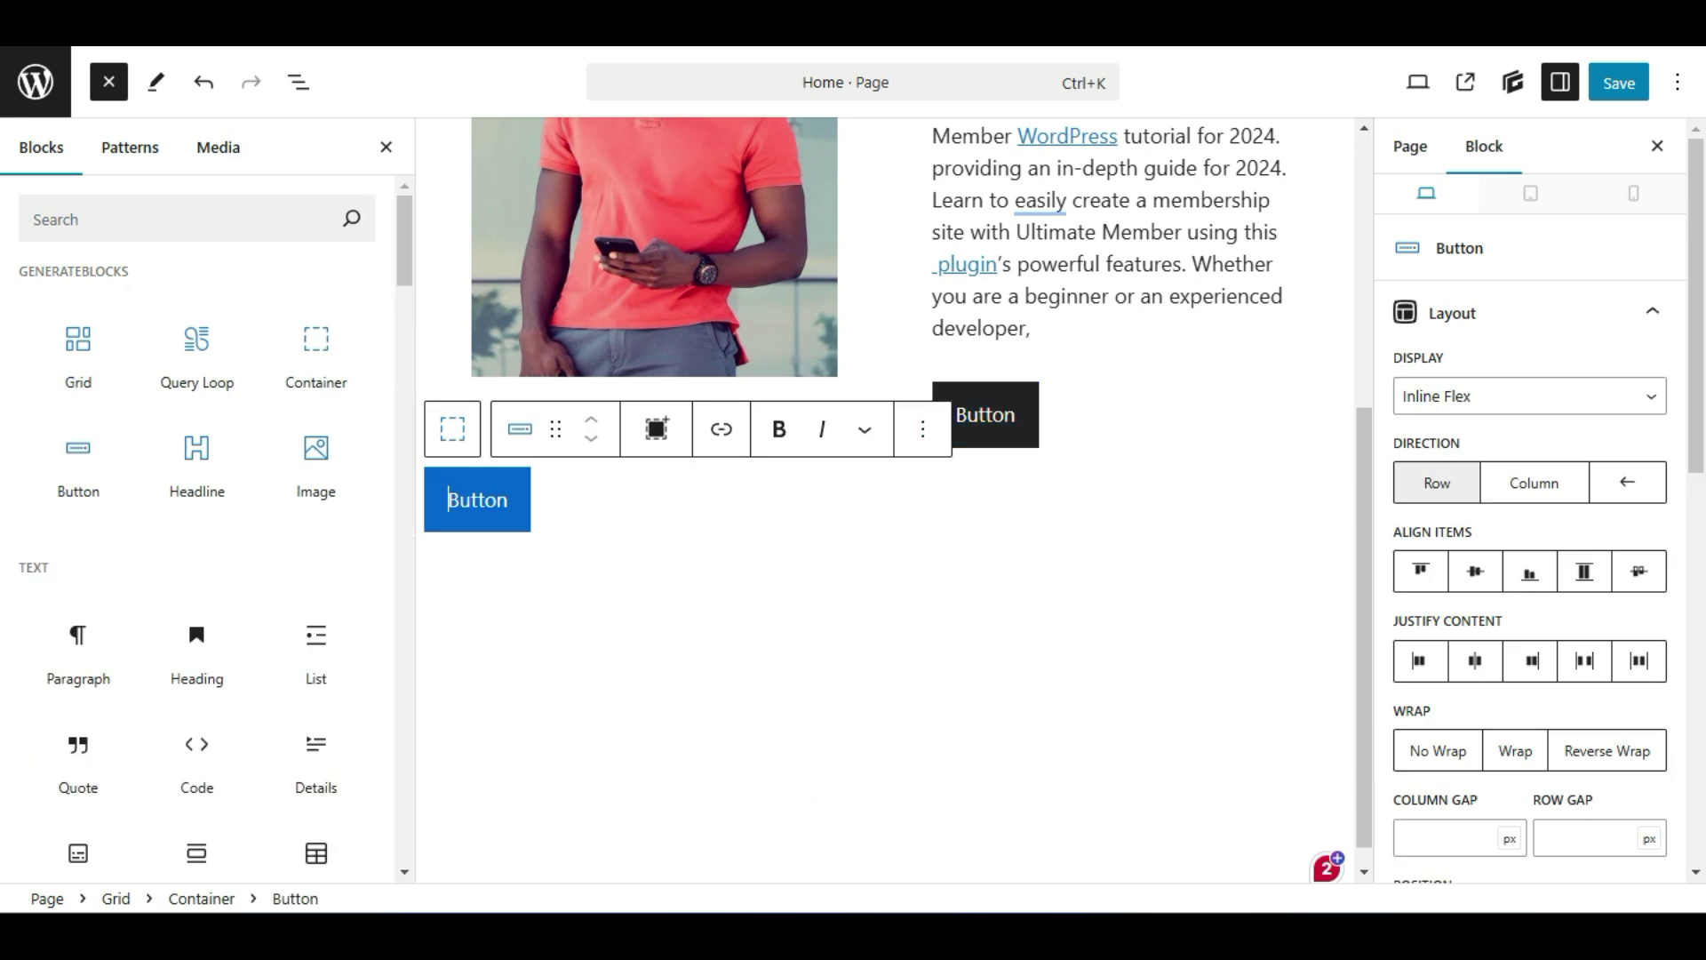
pyautogui.click(922, 429)
pyautogui.scroll(-1, 965, 880)
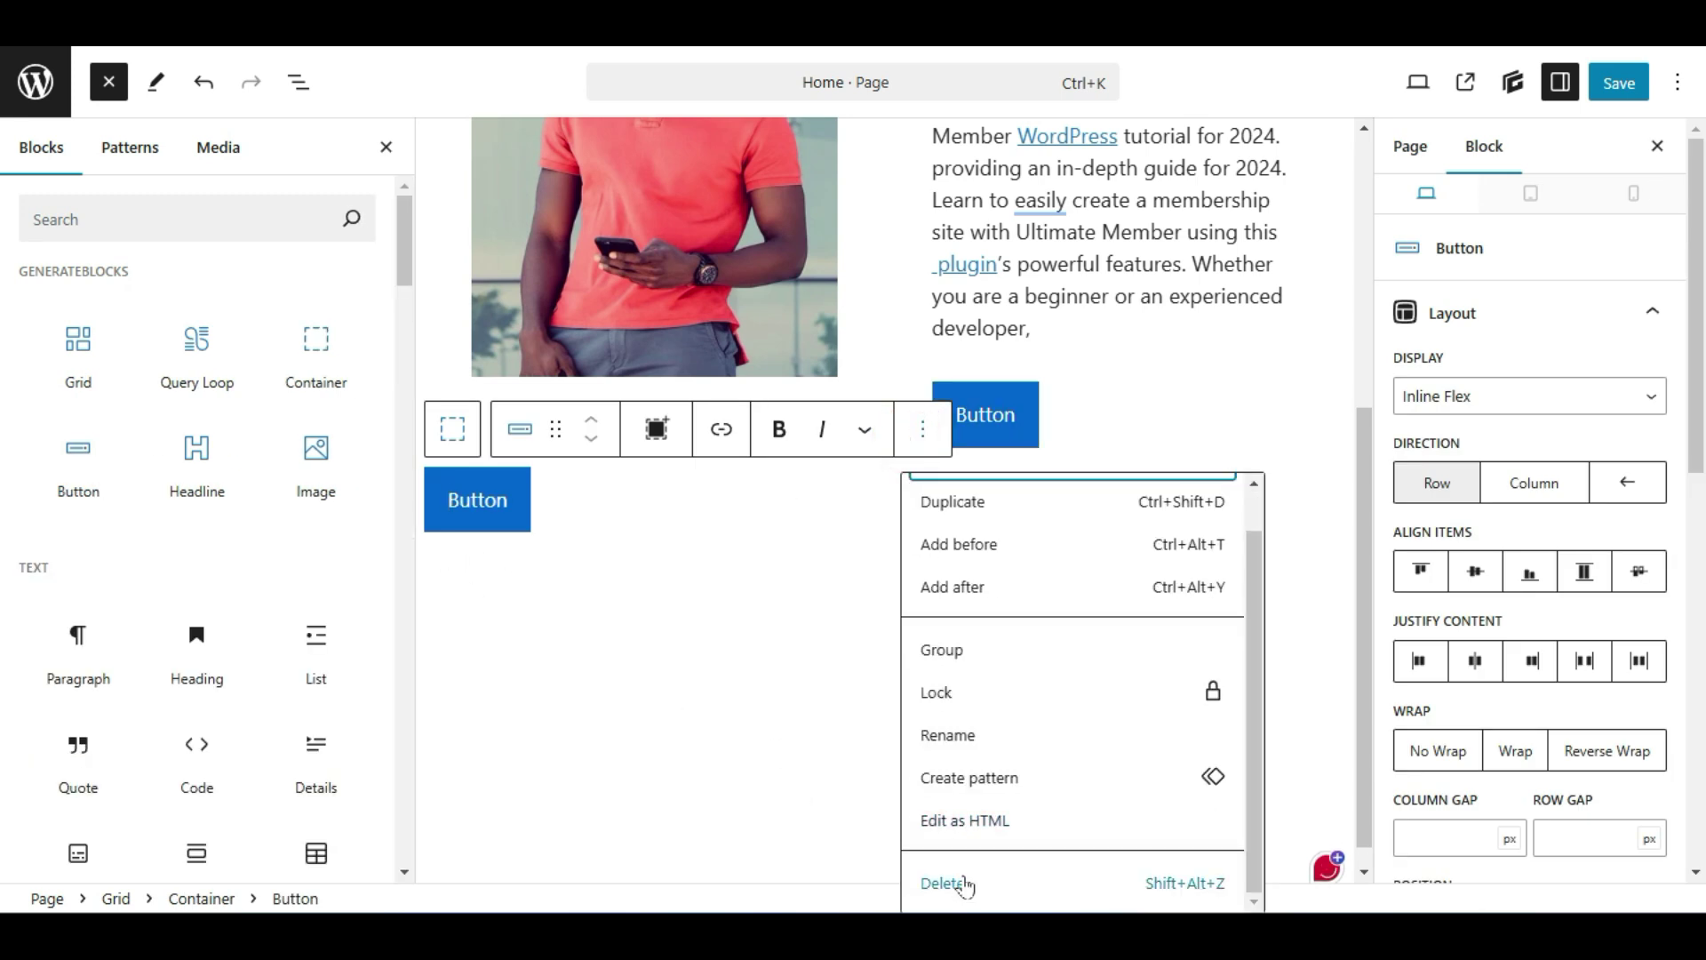
pyautogui.click(966, 885)
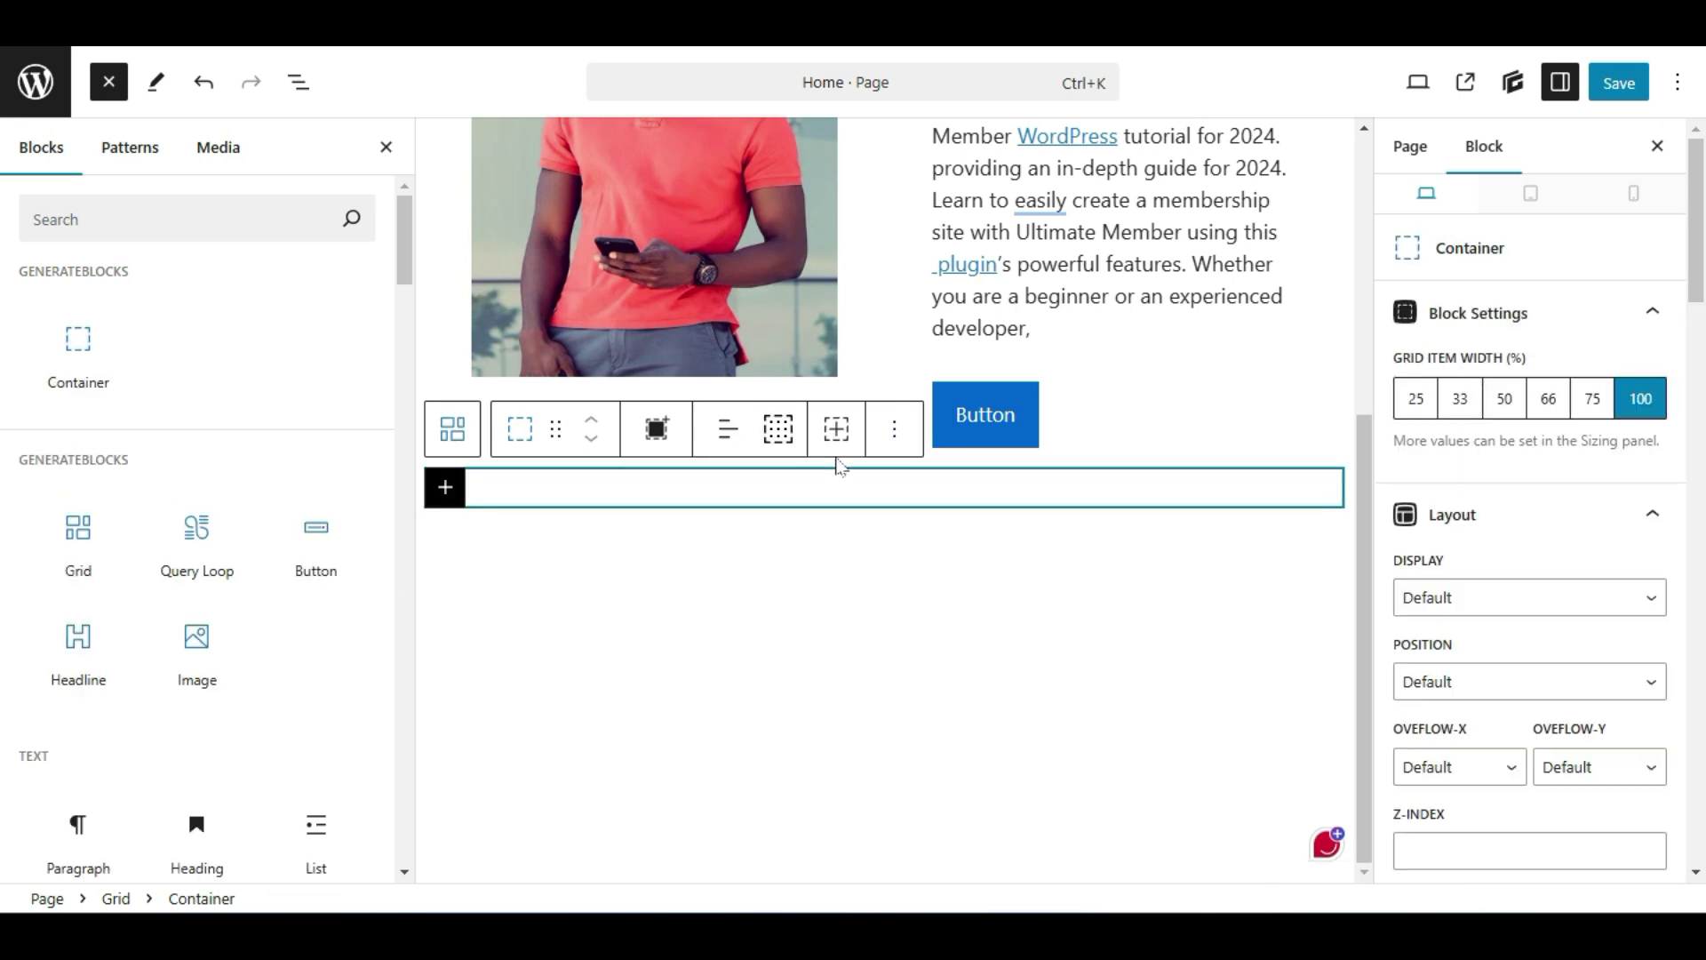
# Step: Add a headline reading "OUR SERVICES" inside the empty grid container
pyautogui.click(462, 502)
pyautogui.click(462, 502)
pyautogui.click(30, 486)
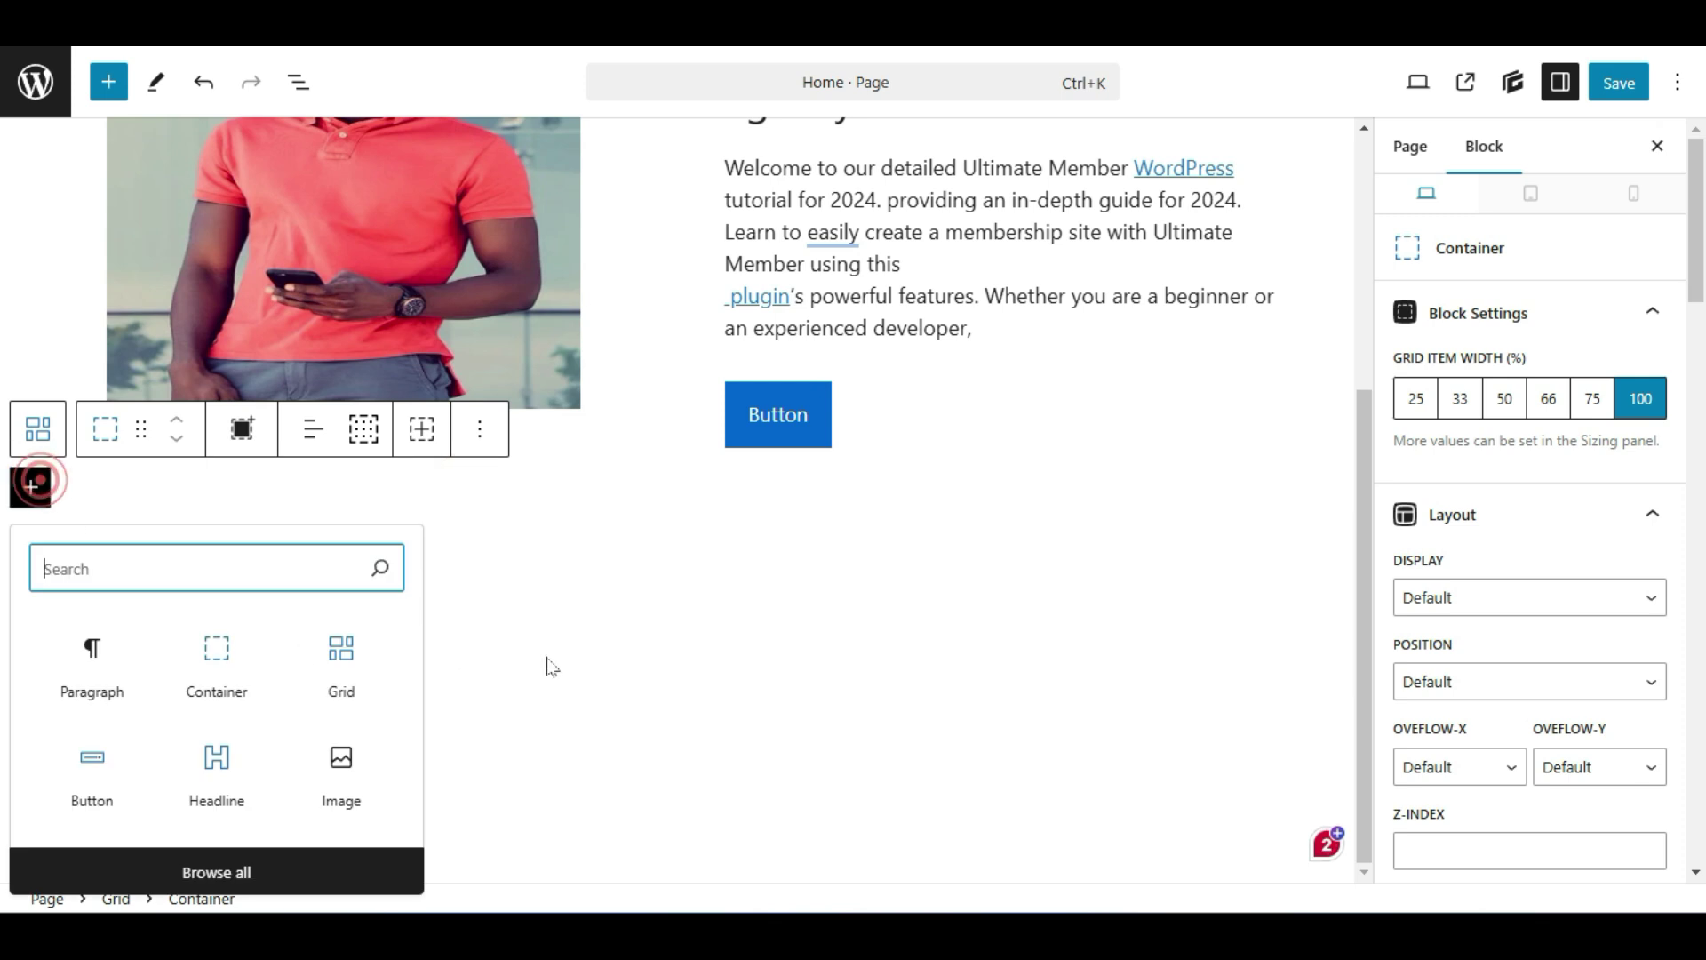
pyautogui.click(227, 780)
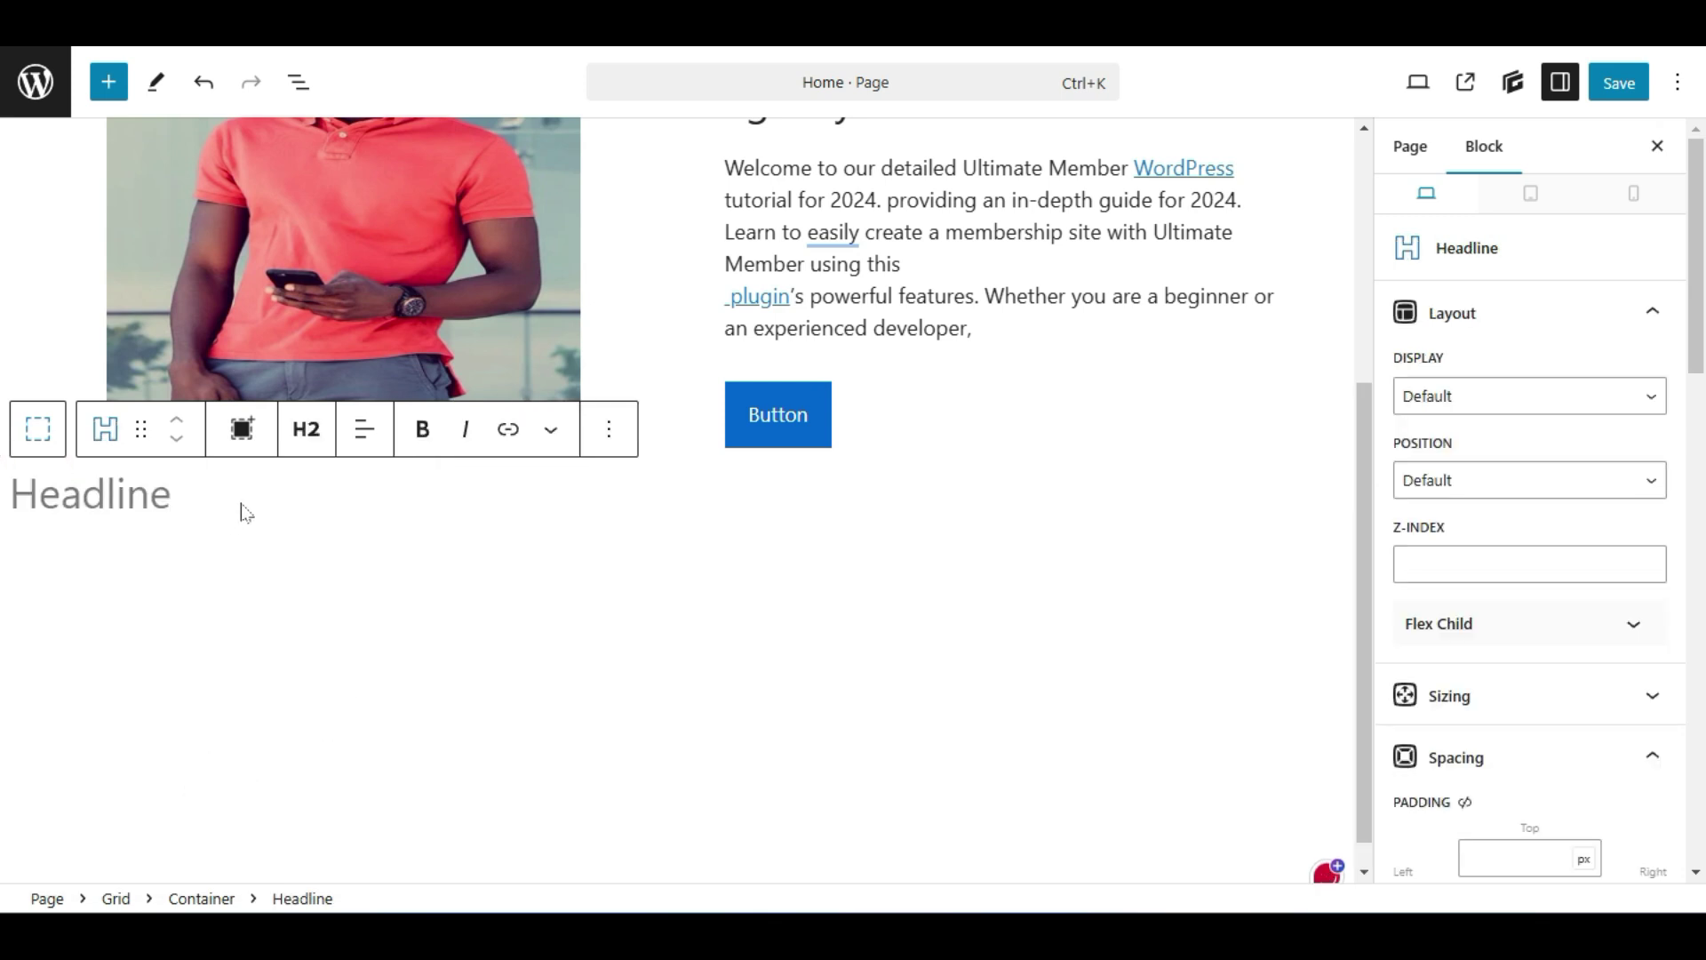
pyautogui.write('our')
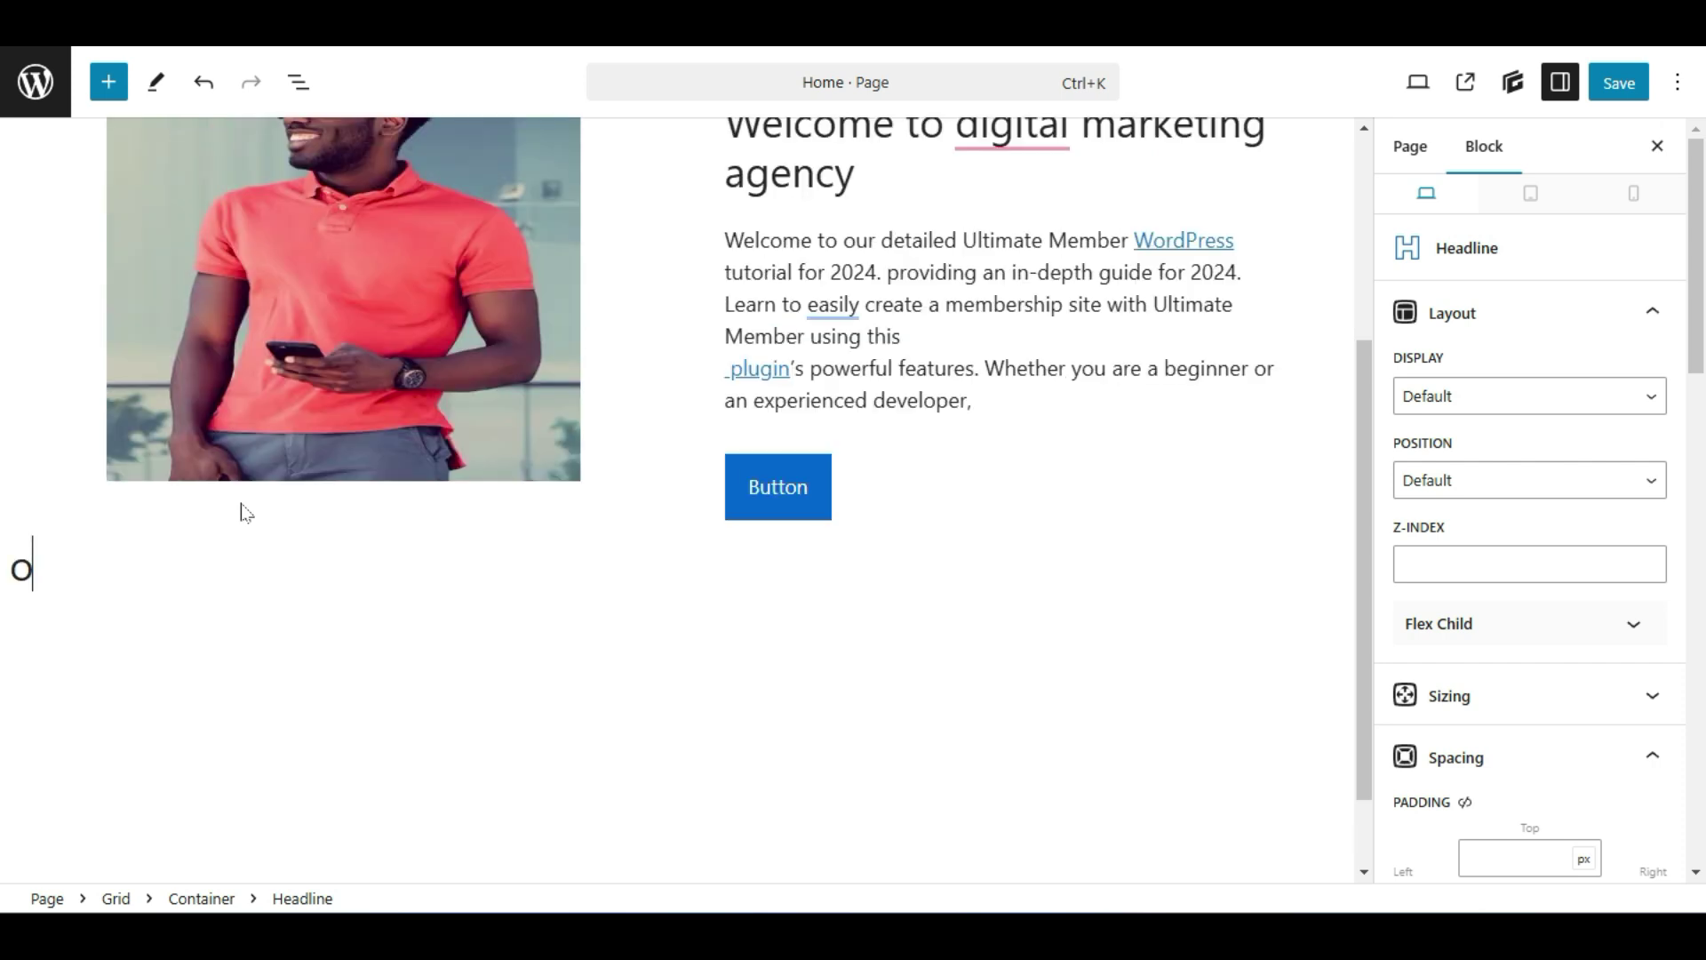
pyautogui.press('BackSpace')
pyautogui.press('BackSpace')
pyautogui.press('BackSpace')
pyautogui.write('OUR SERVICES')
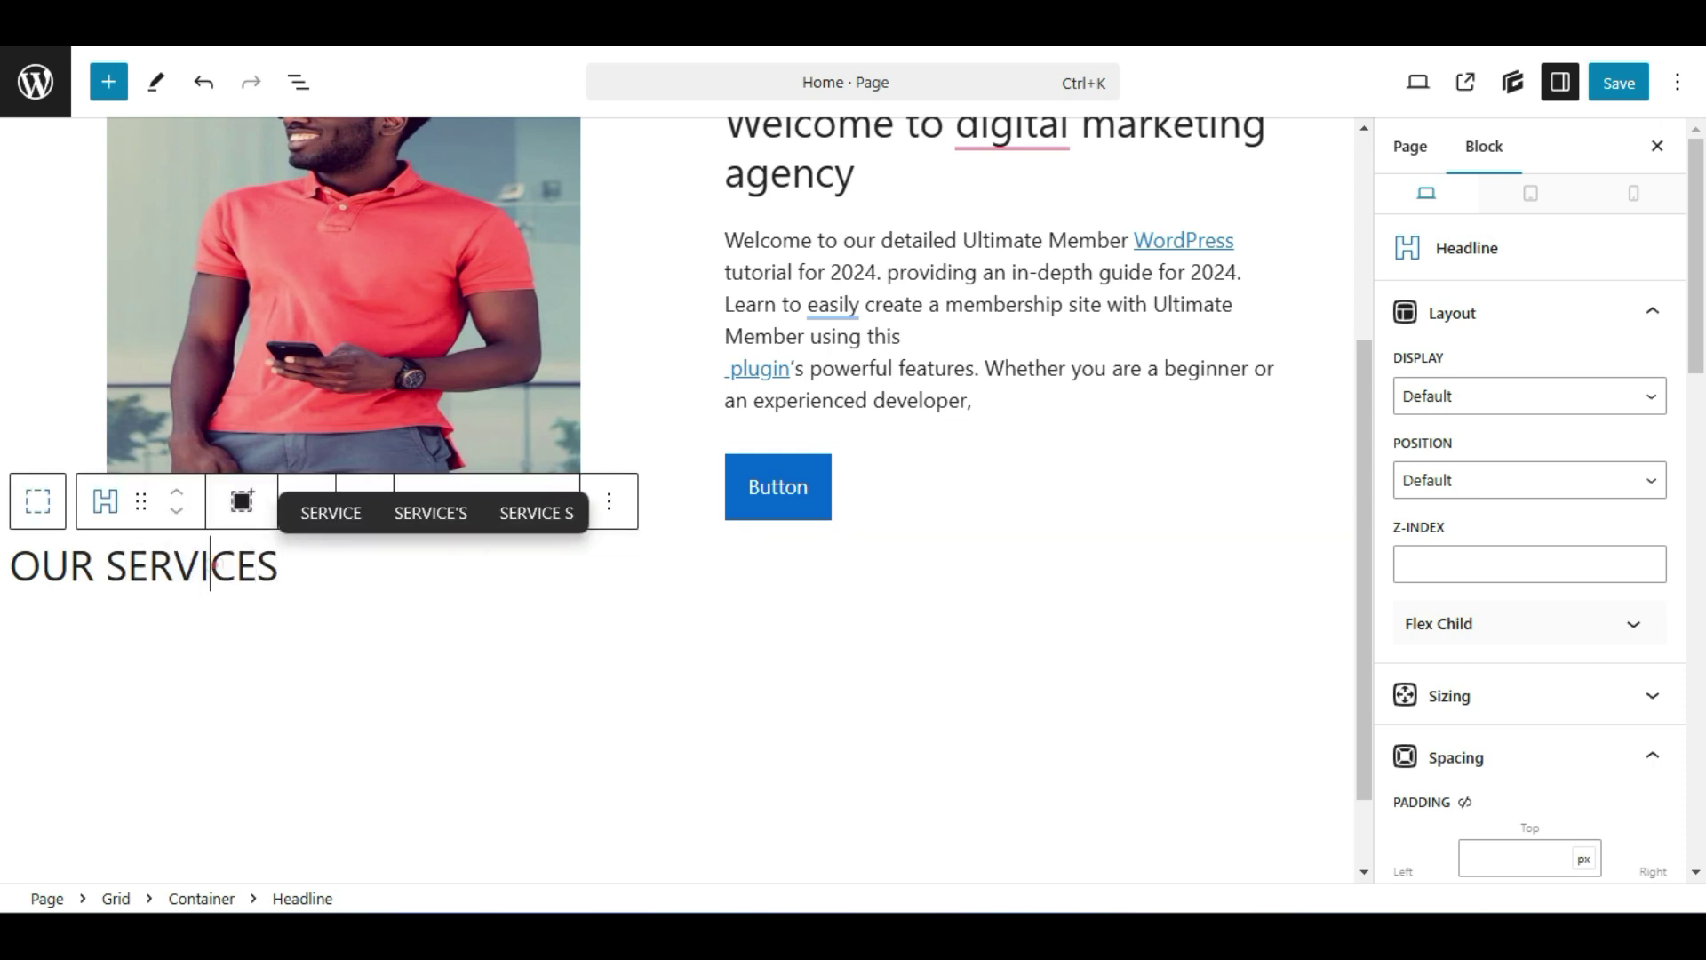
# Step: Center-align the "OUR SERVICES" headline text
pyautogui.click(311, 668)
pyautogui.click(263, 567)
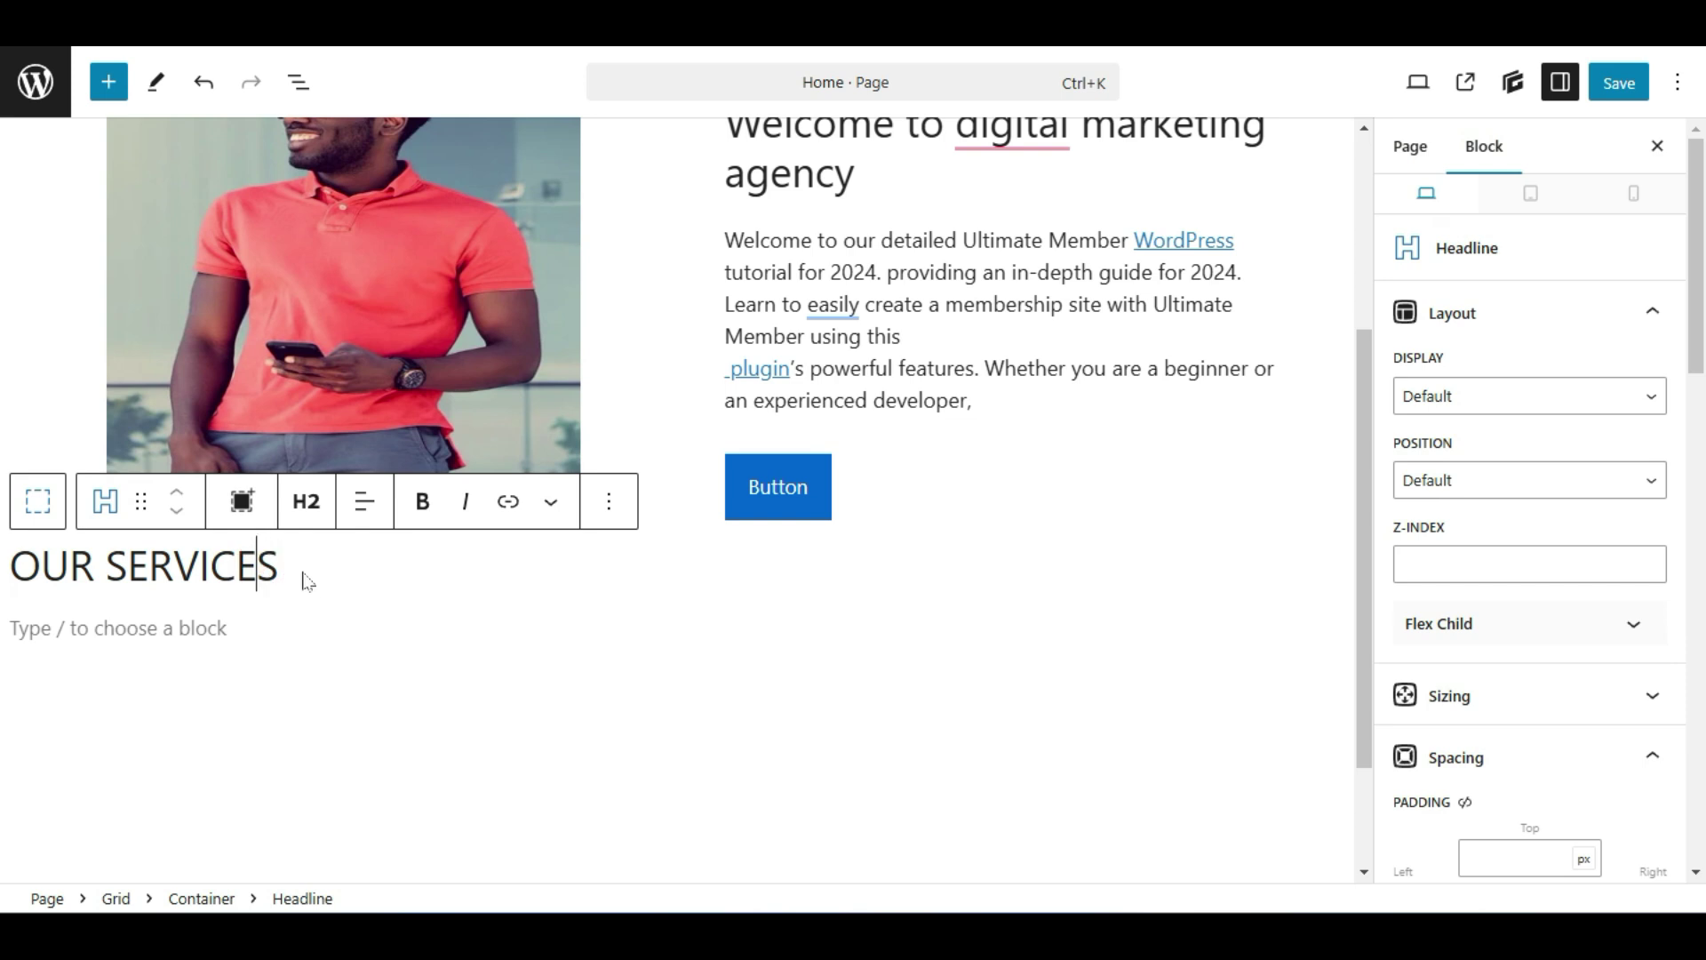
pyautogui.click(365, 503)
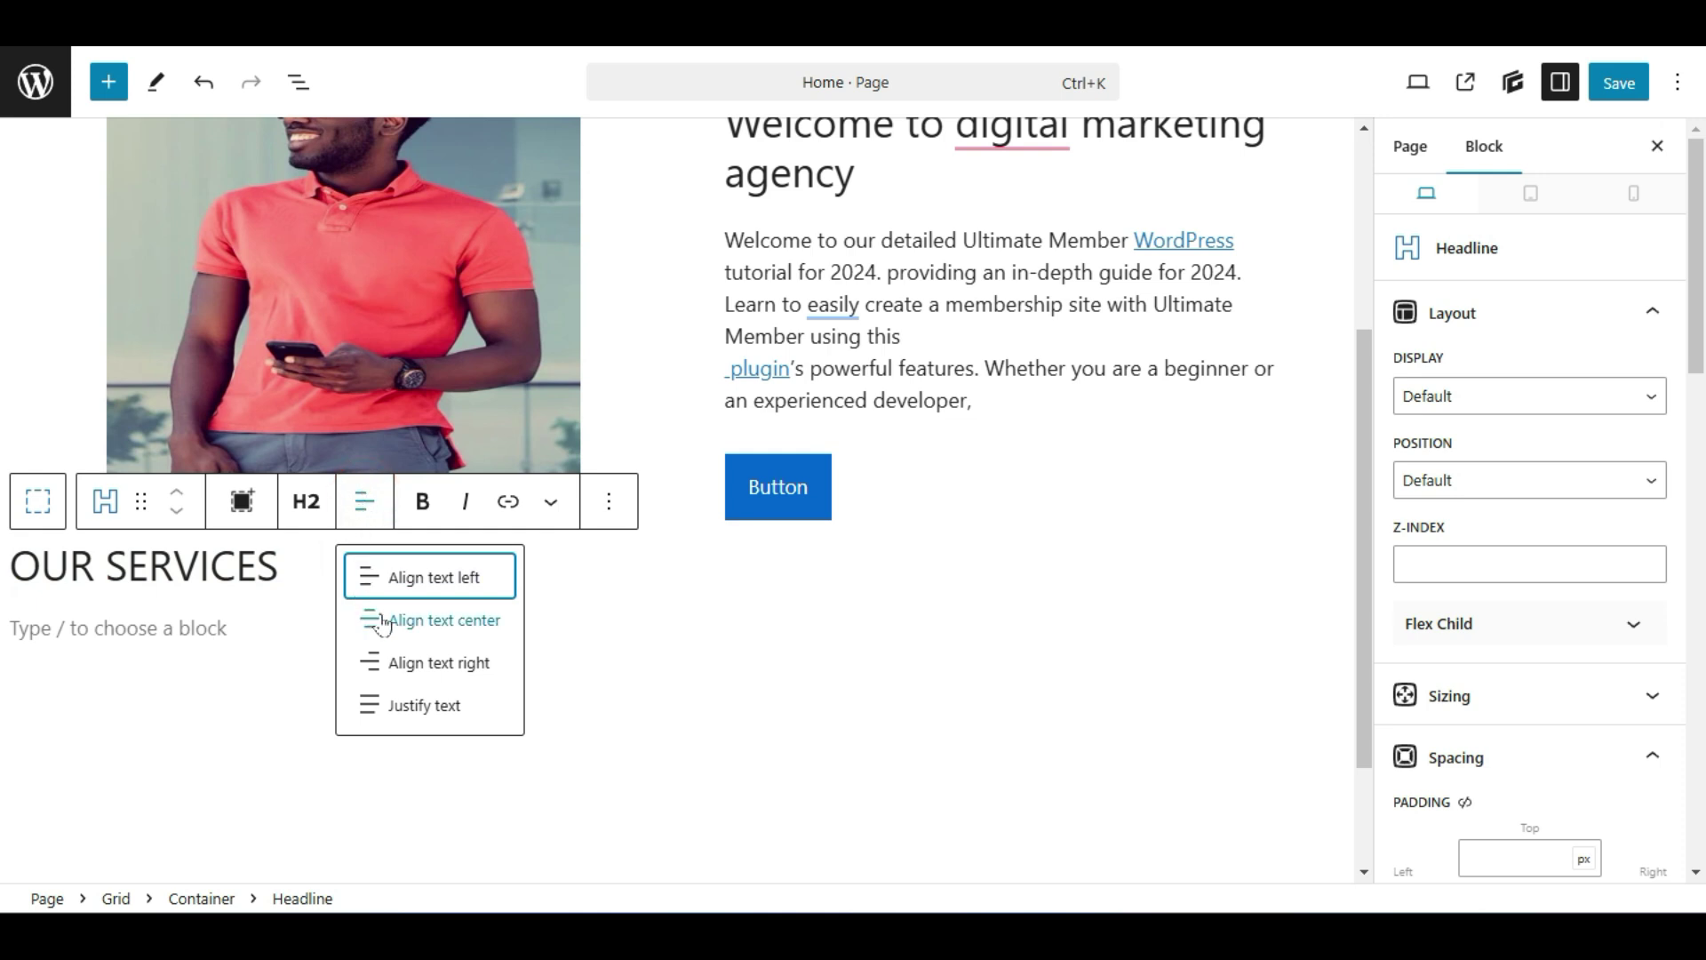
pyautogui.click(415, 621)
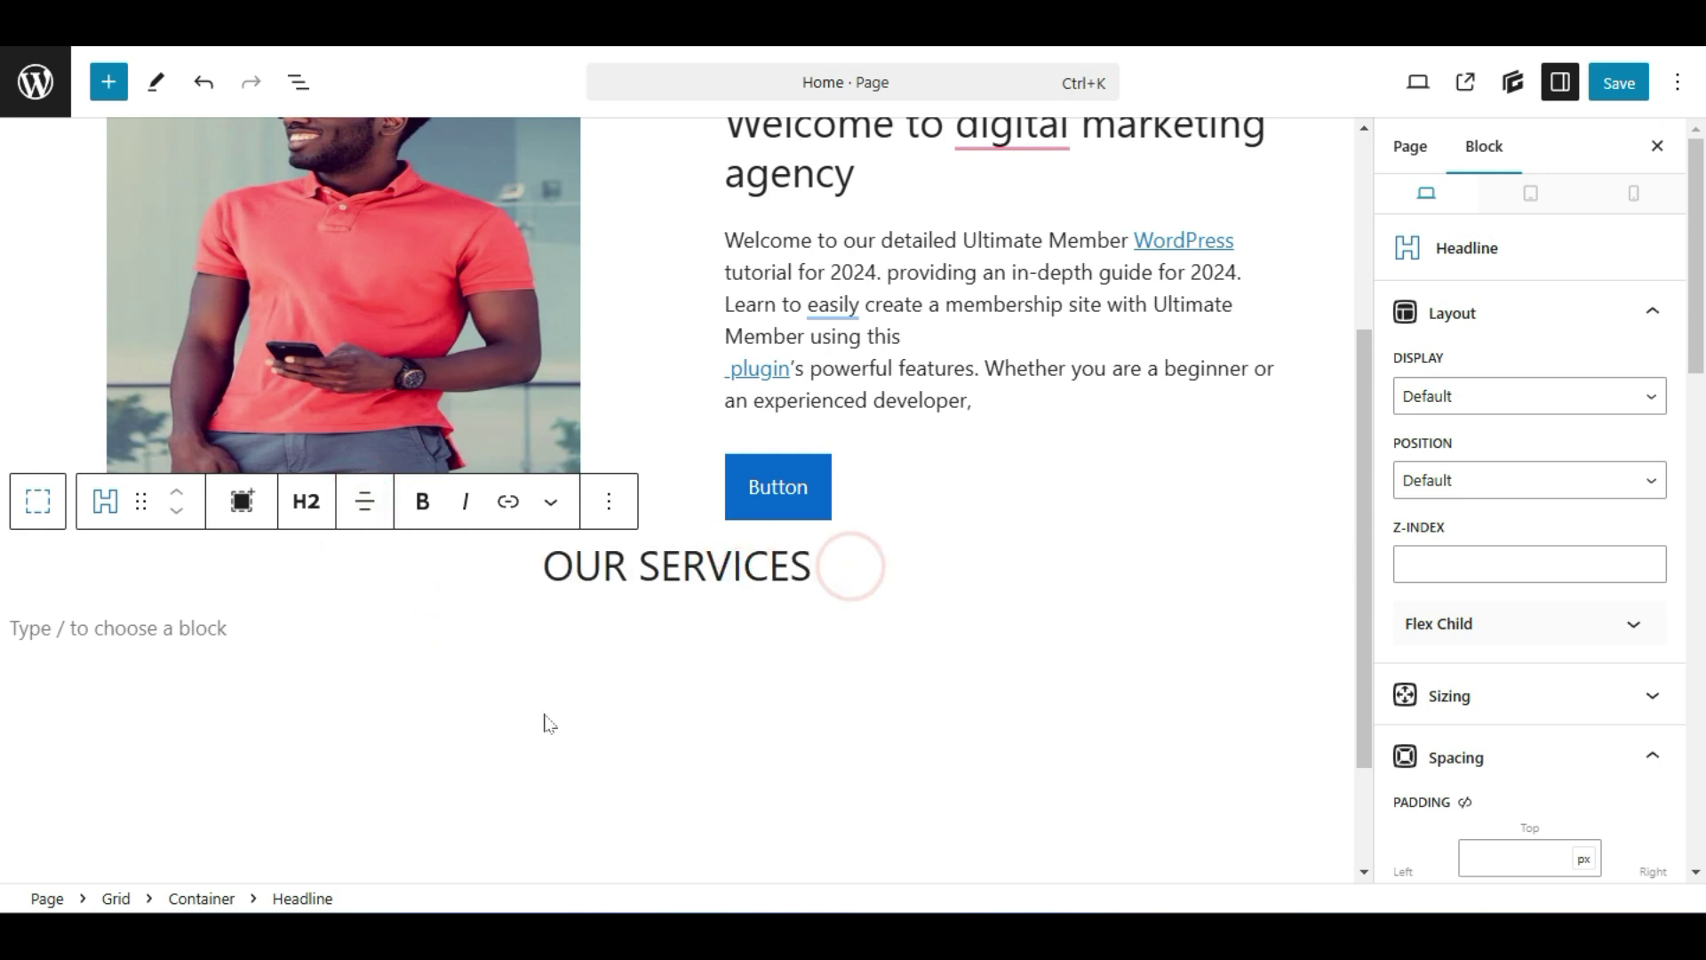
pyautogui.click(1004, 583)
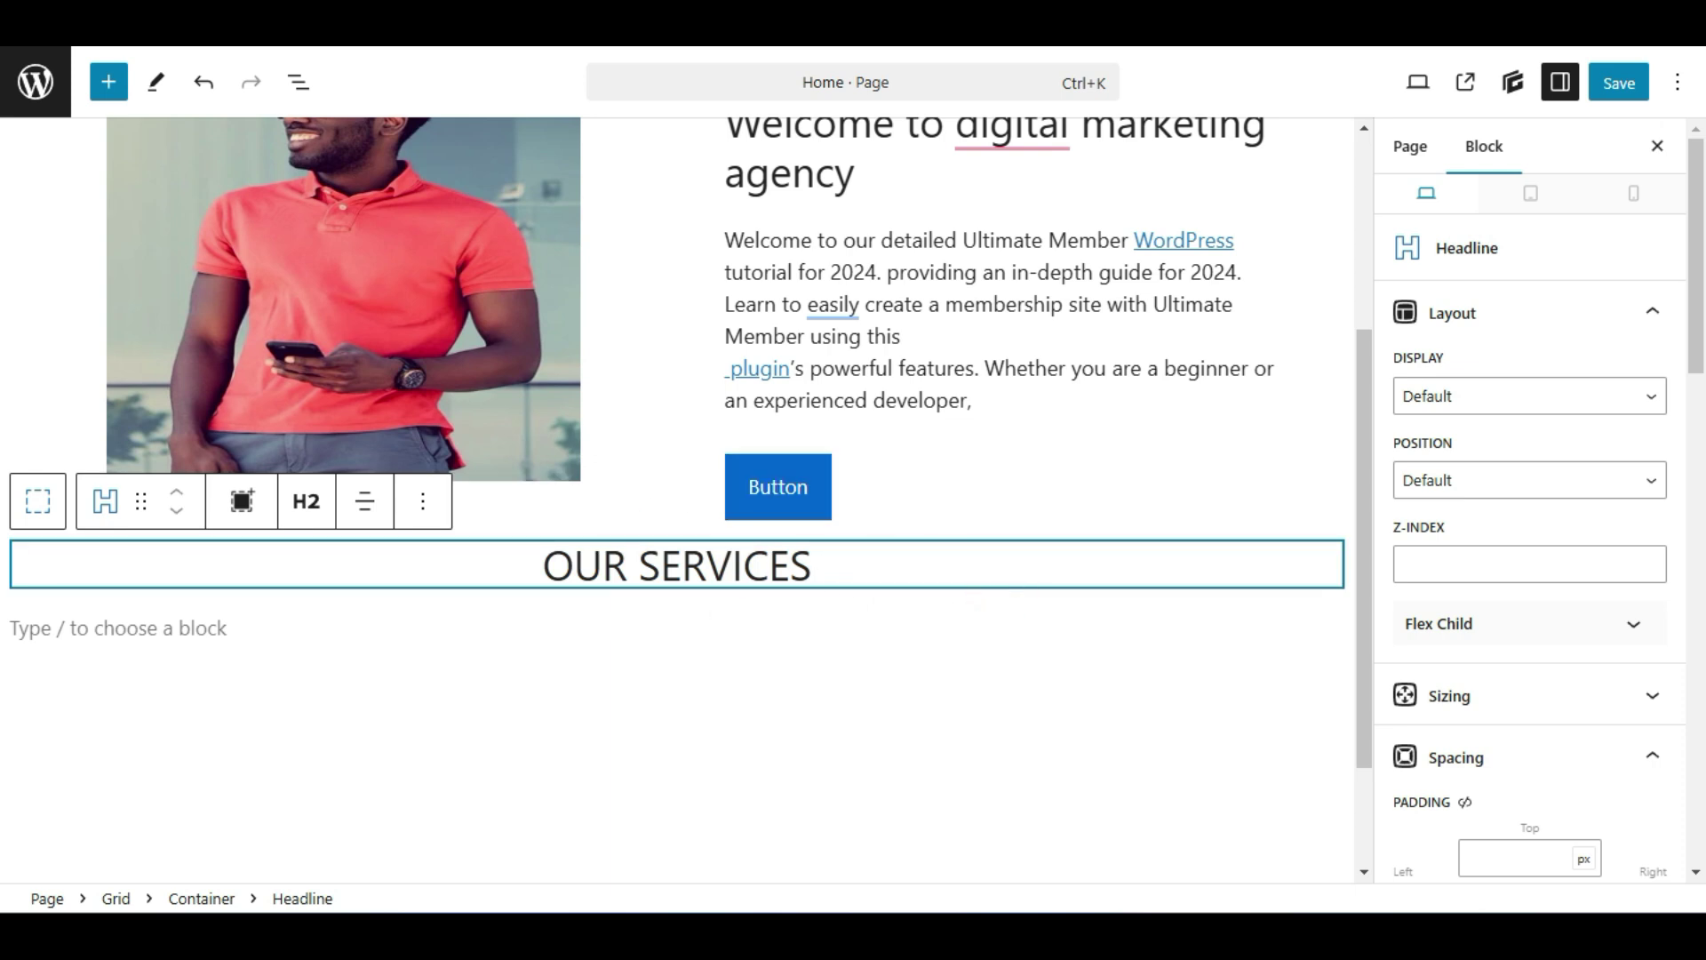
# Step: Set the top margin of the container around the "OUR SERVICES" headline to 22 px
pyautogui.click(781, 565)
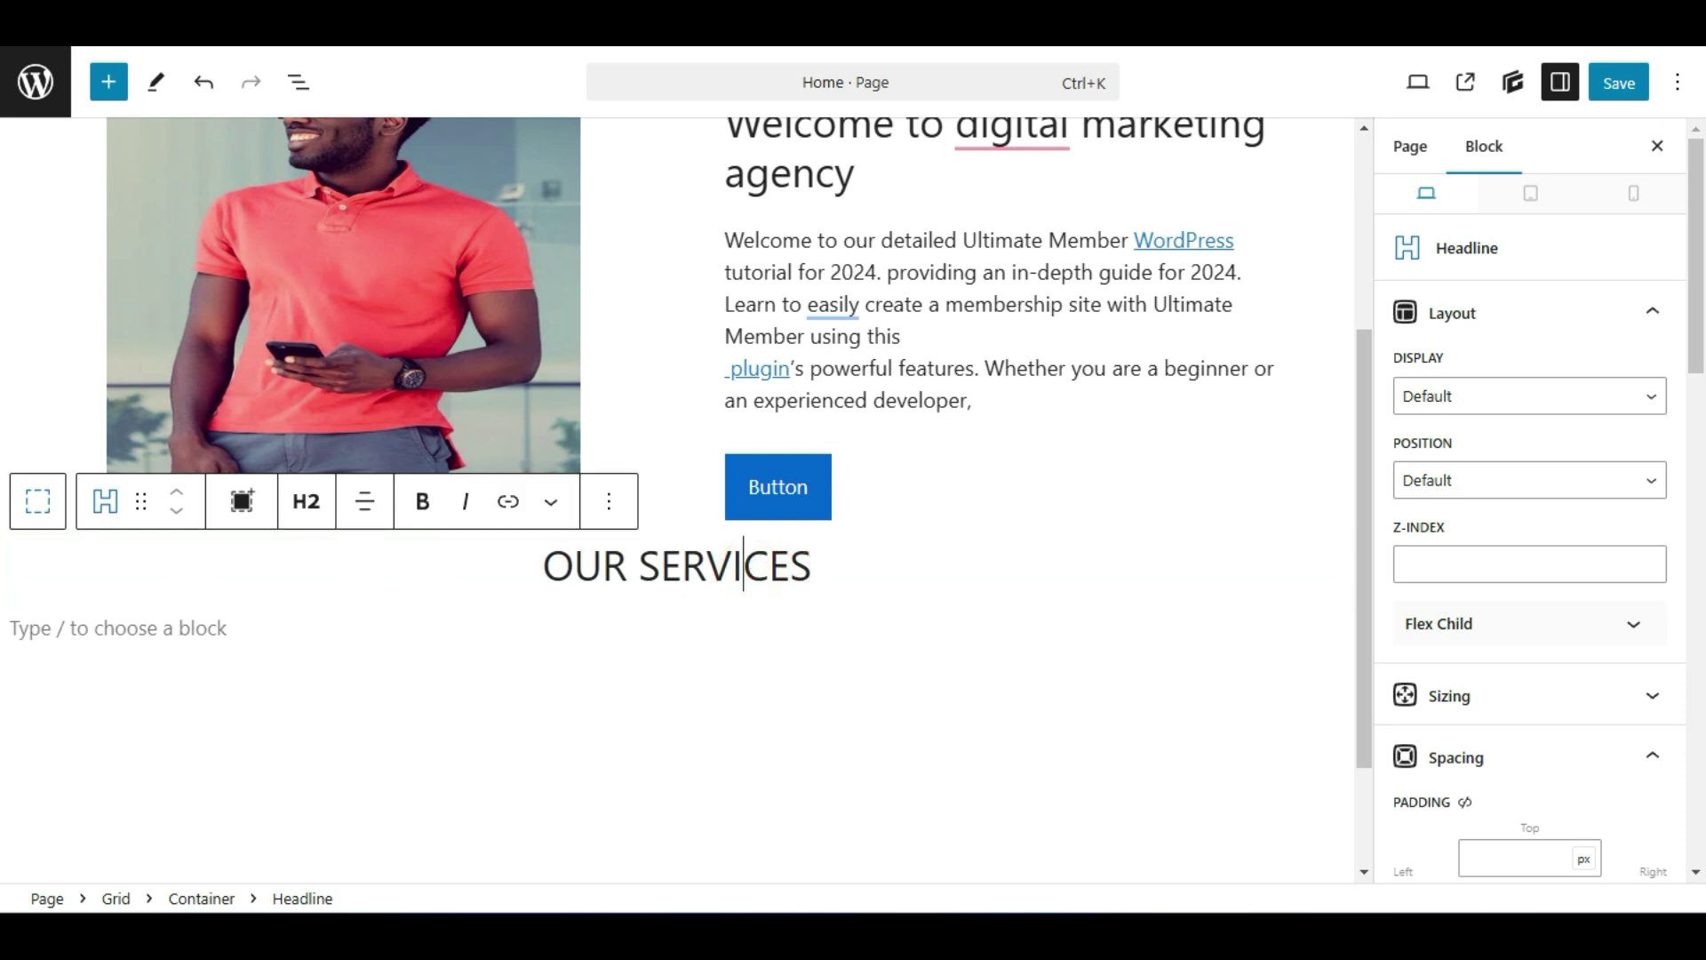
pyautogui.click(39, 511)
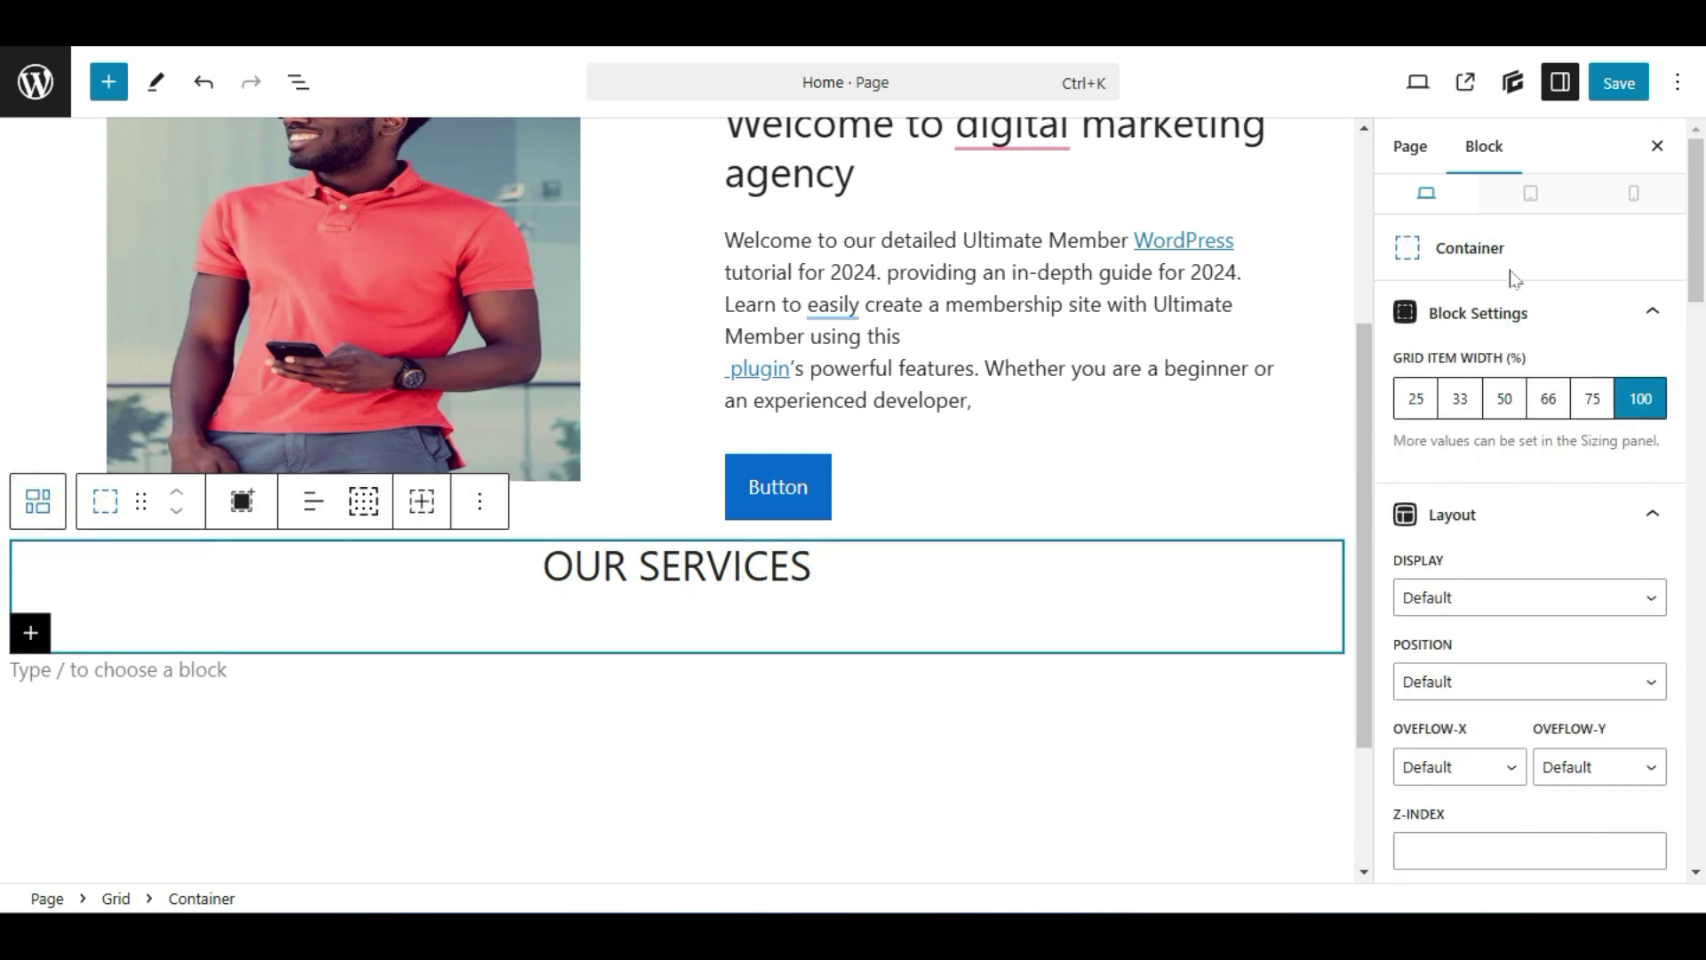
pyautogui.scroll(-10, 1493, 565)
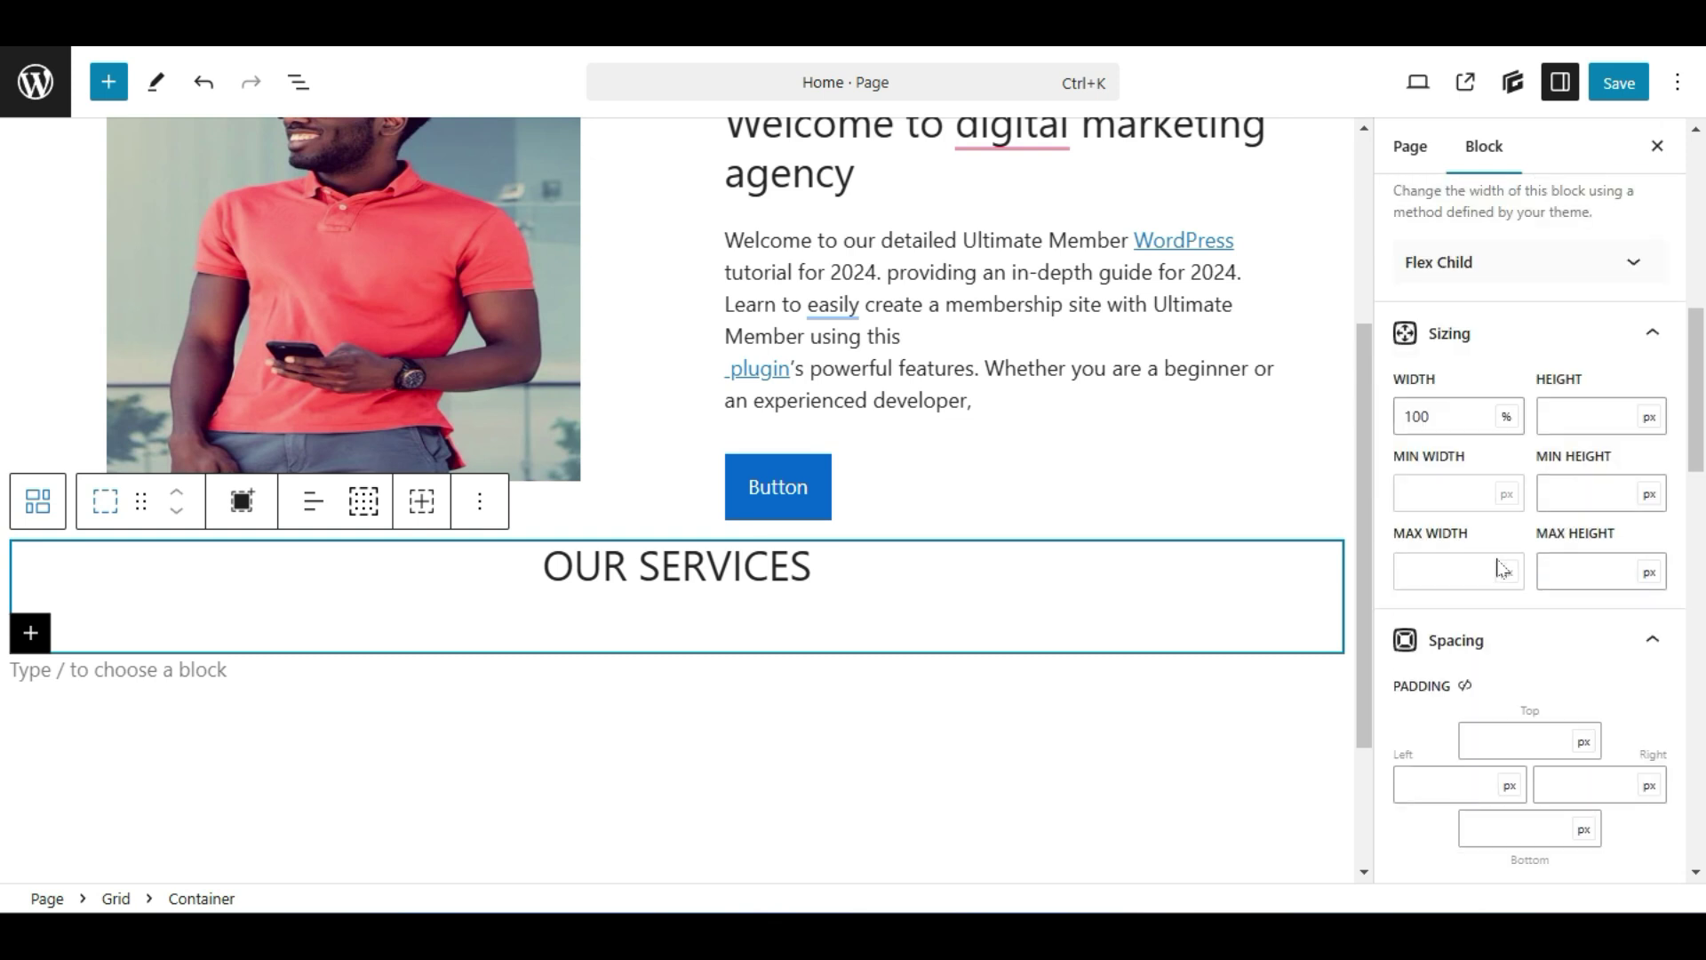
pyautogui.scroll(-3, 1500, 568)
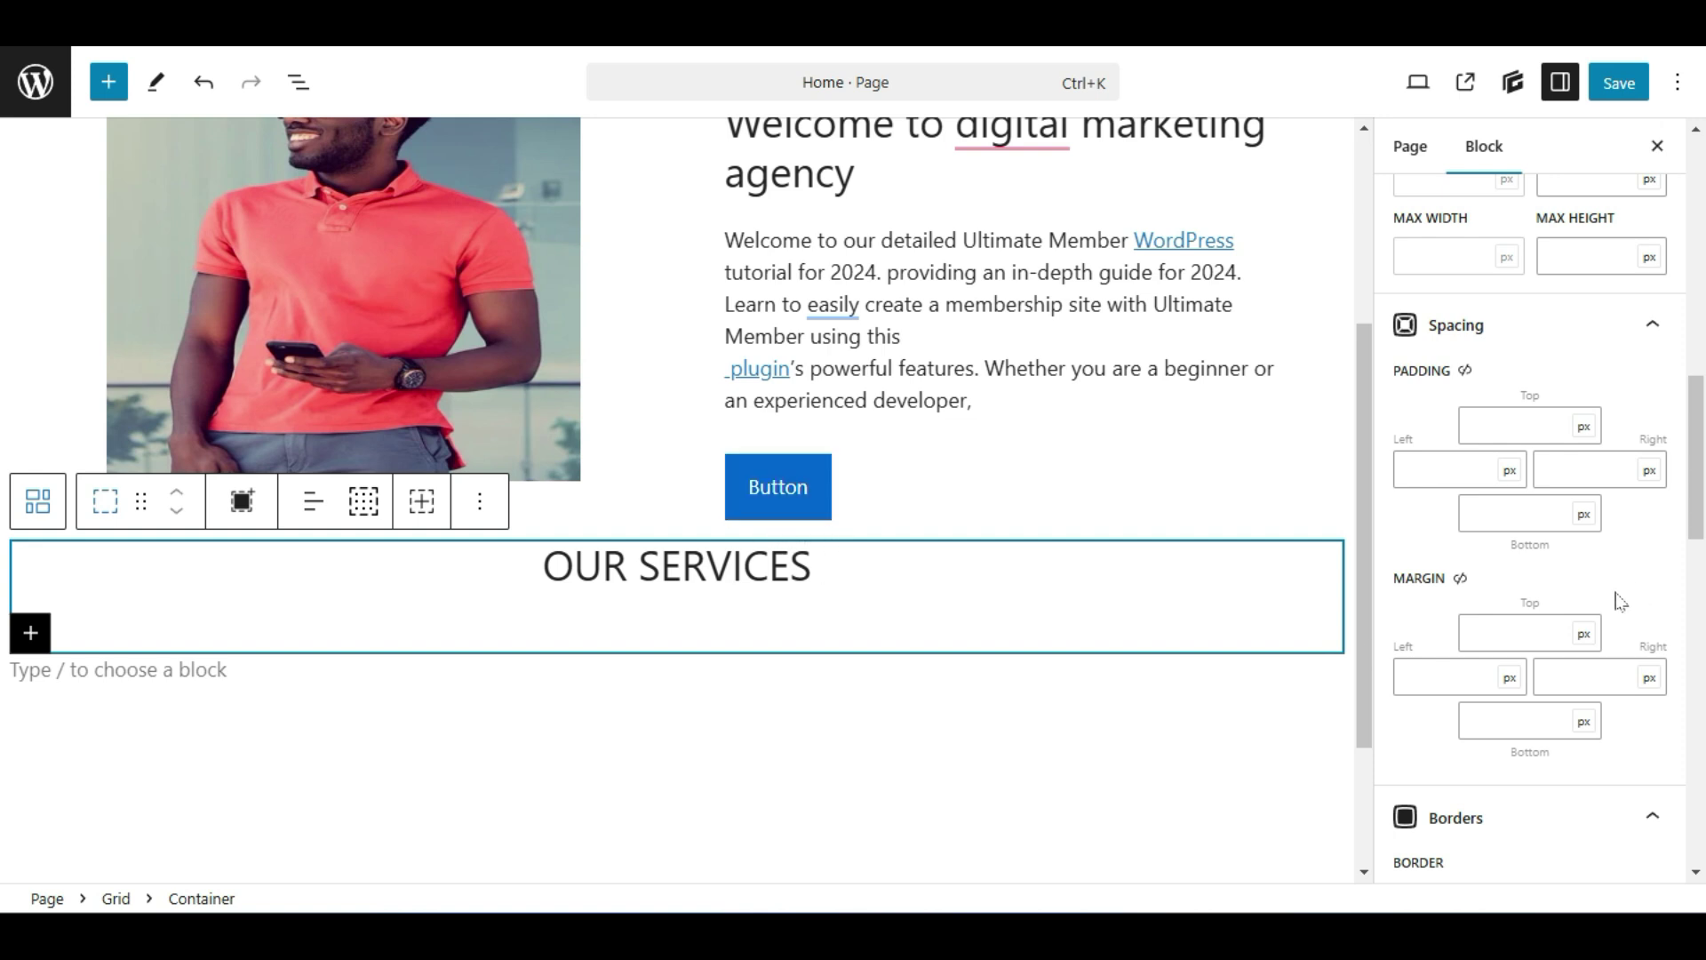
pyautogui.click(1526, 424)
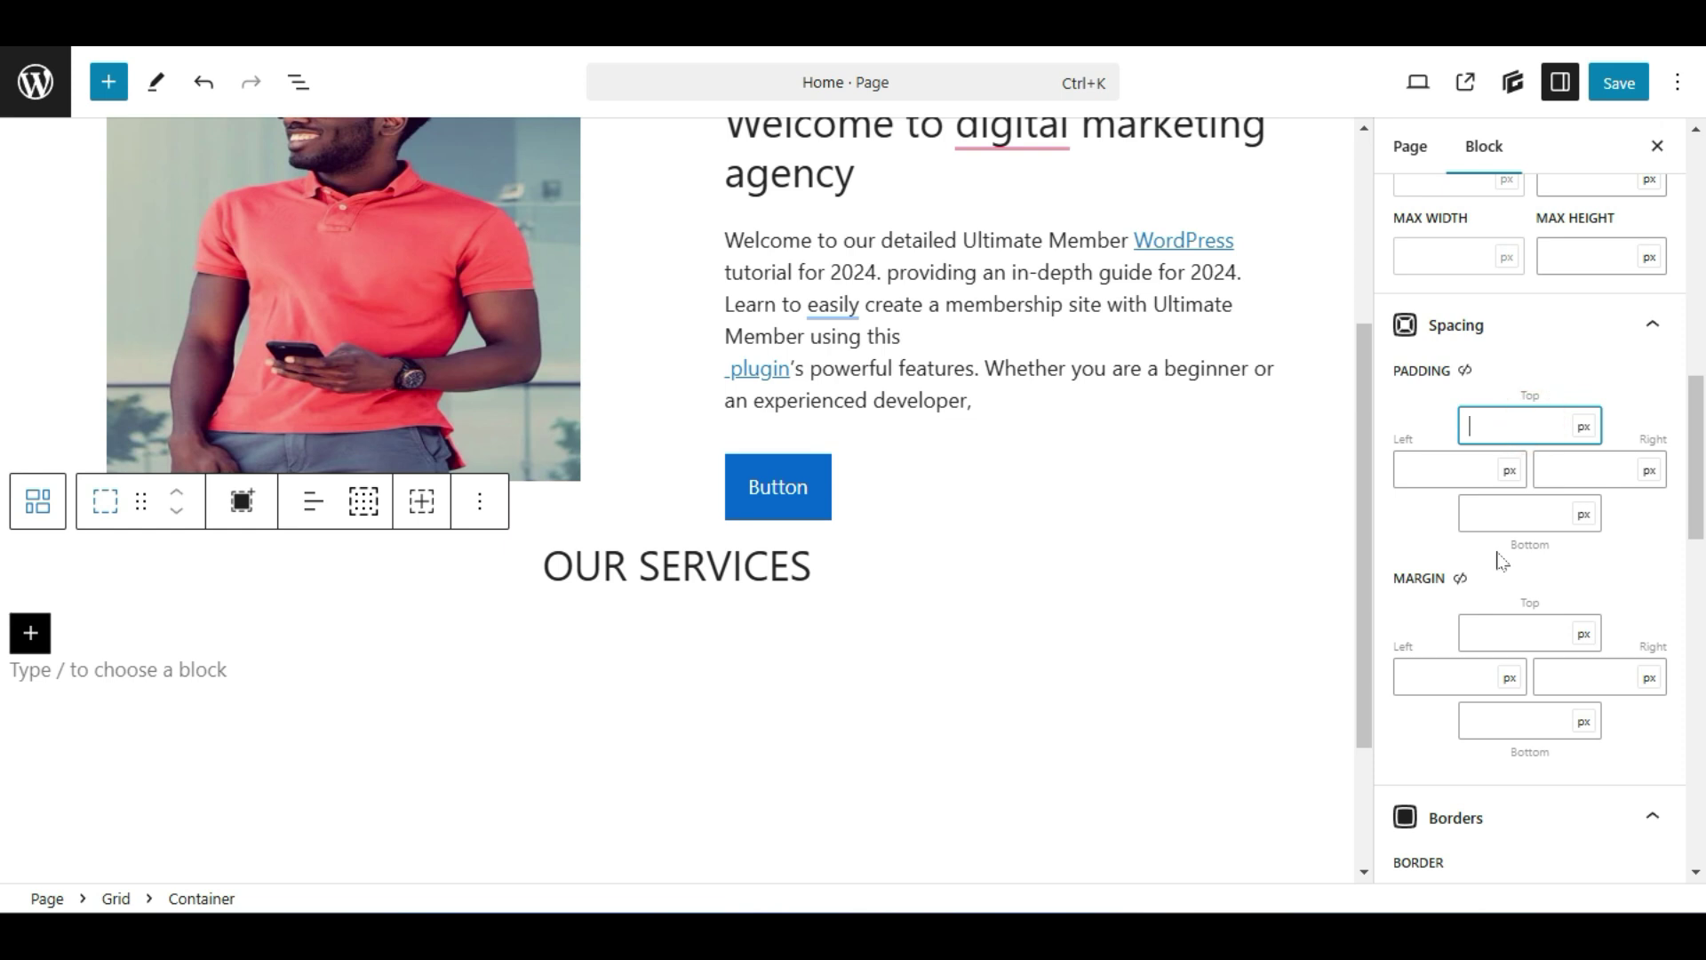
pyautogui.click(1516, 631)
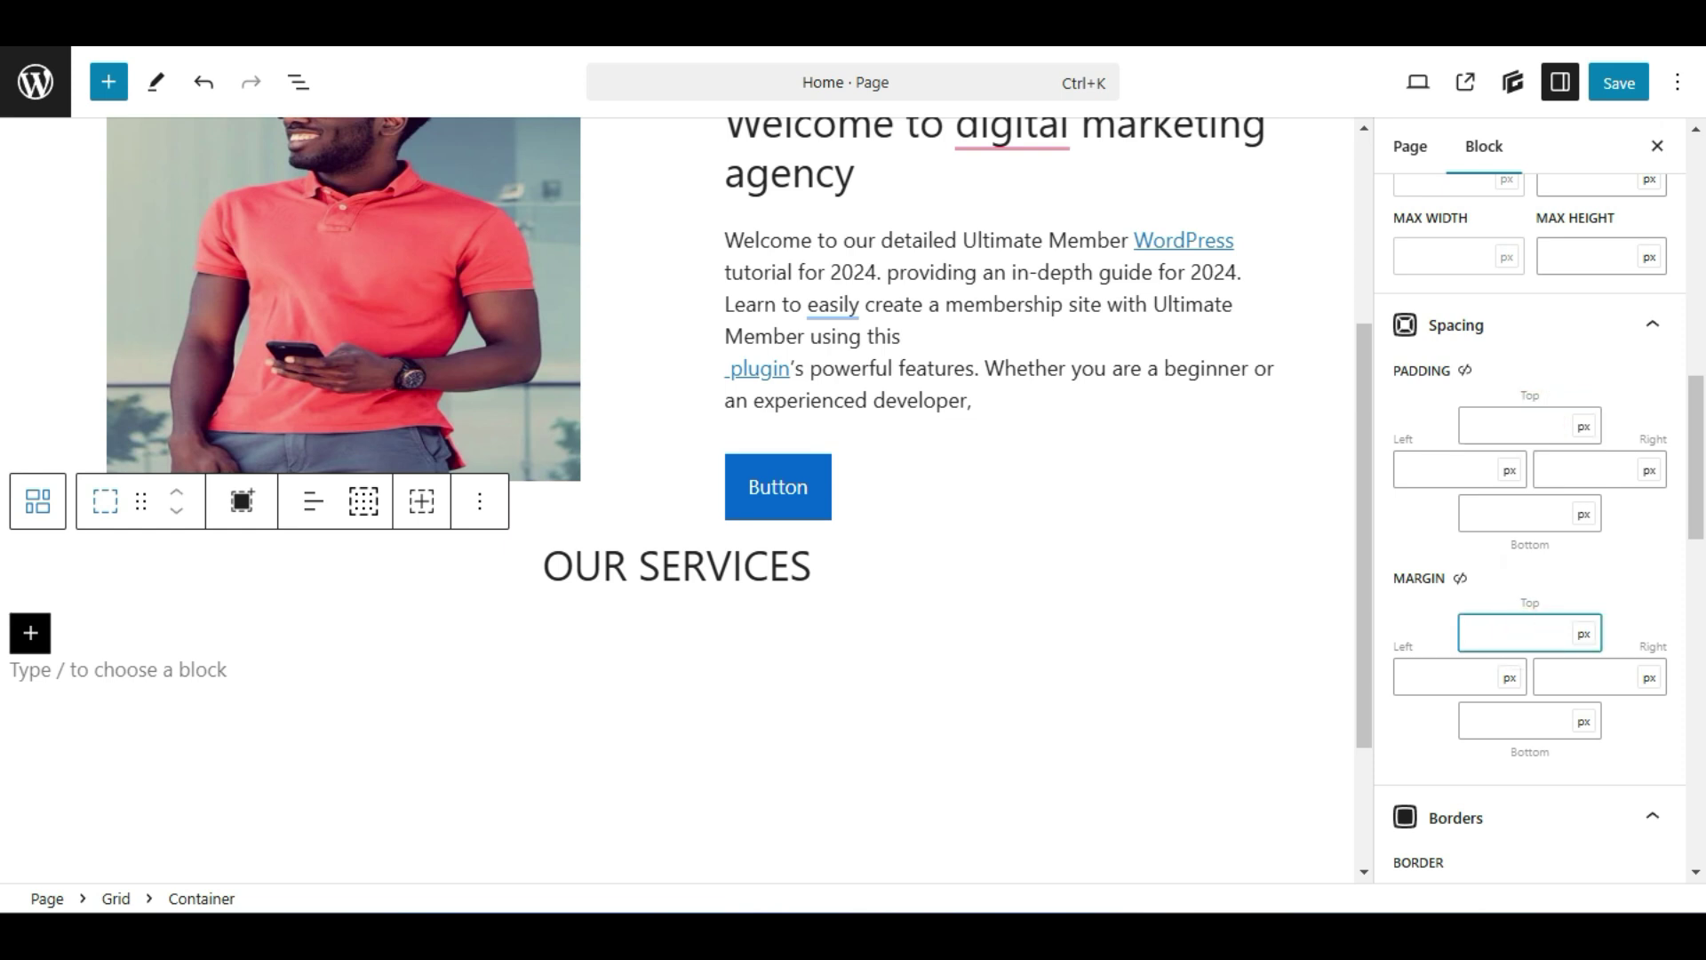
pyautogui.write('11')
pyautogui.doubleClick(1493, 633)
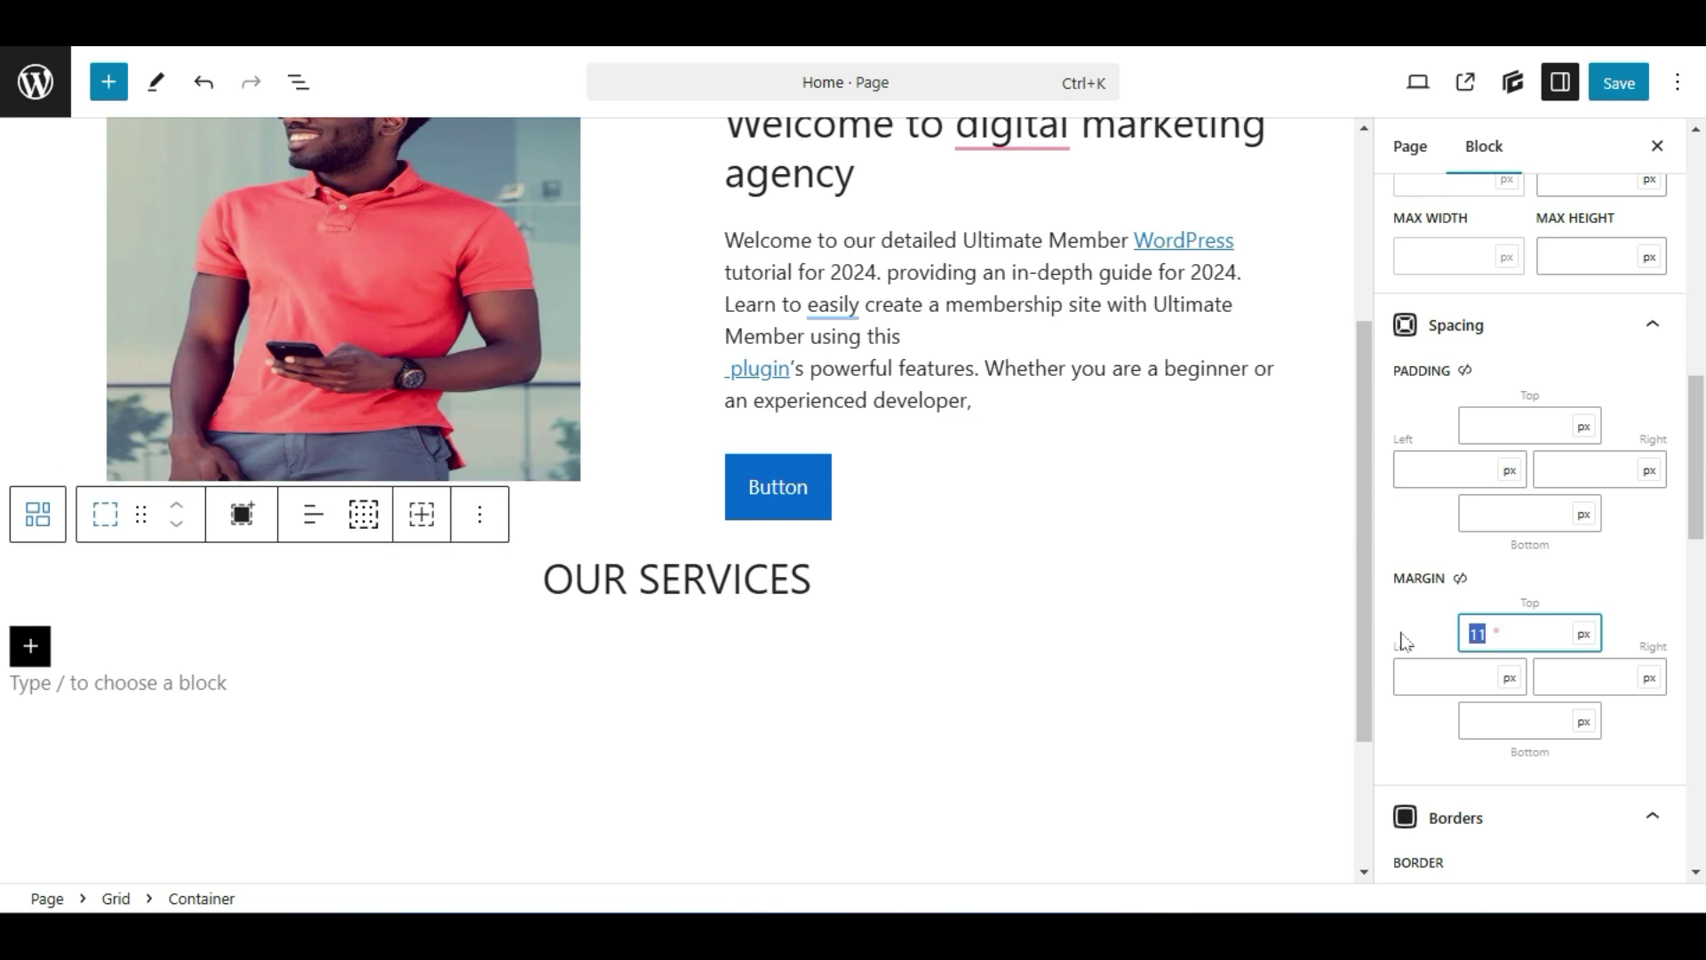
pyautogui.write('22')
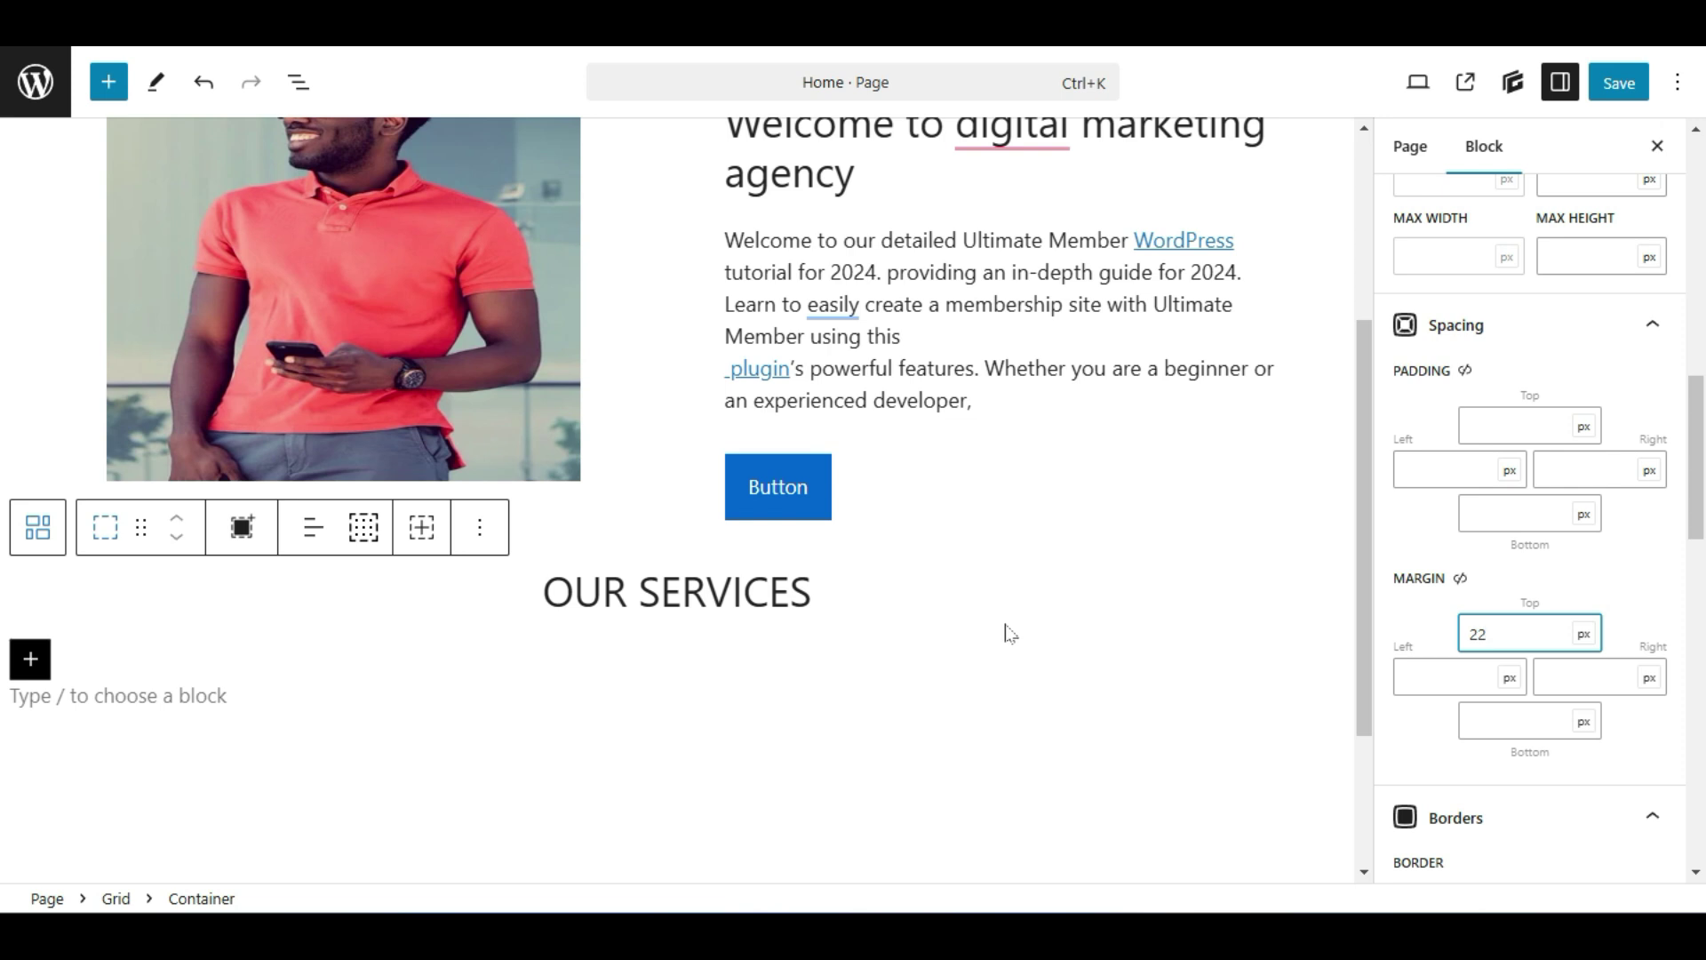
pyautogui.scroll(-2, 1009, 633)
pyautogui.click(858, 480)
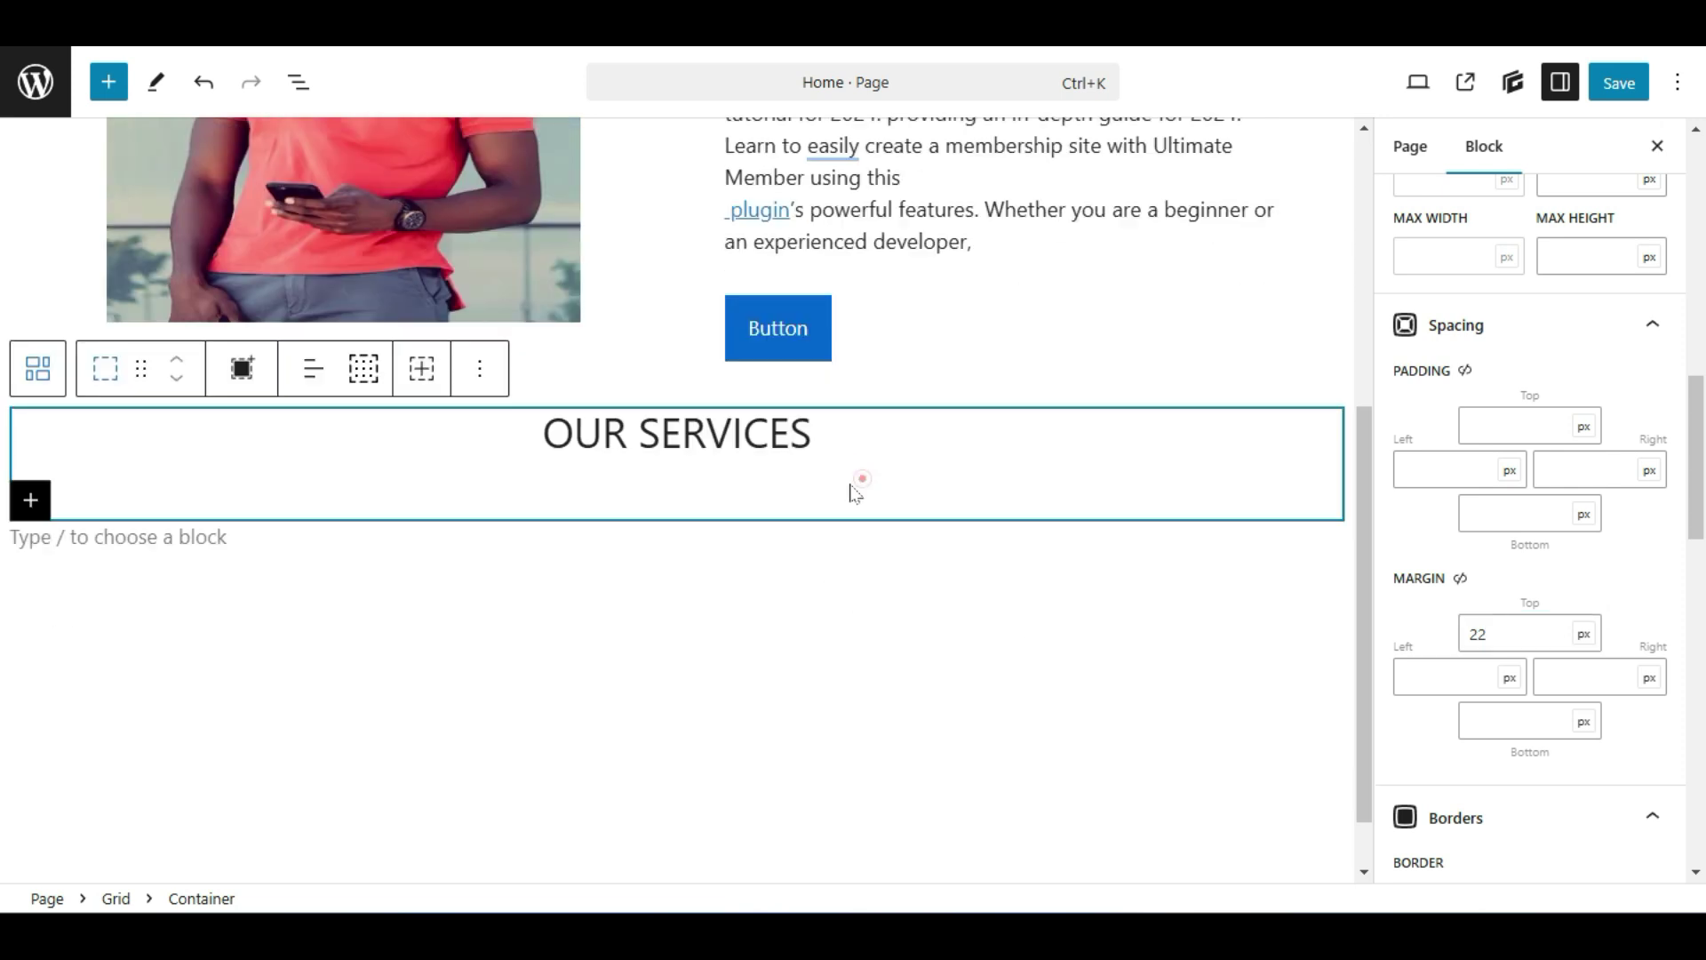
# Step: Insert the FAQ F 10 pattern from the GenerateBlocks Pattern Library below the "OUR SERVICES" section
pyautogui.click(582, 553)
pyautogui.click(615, 528)
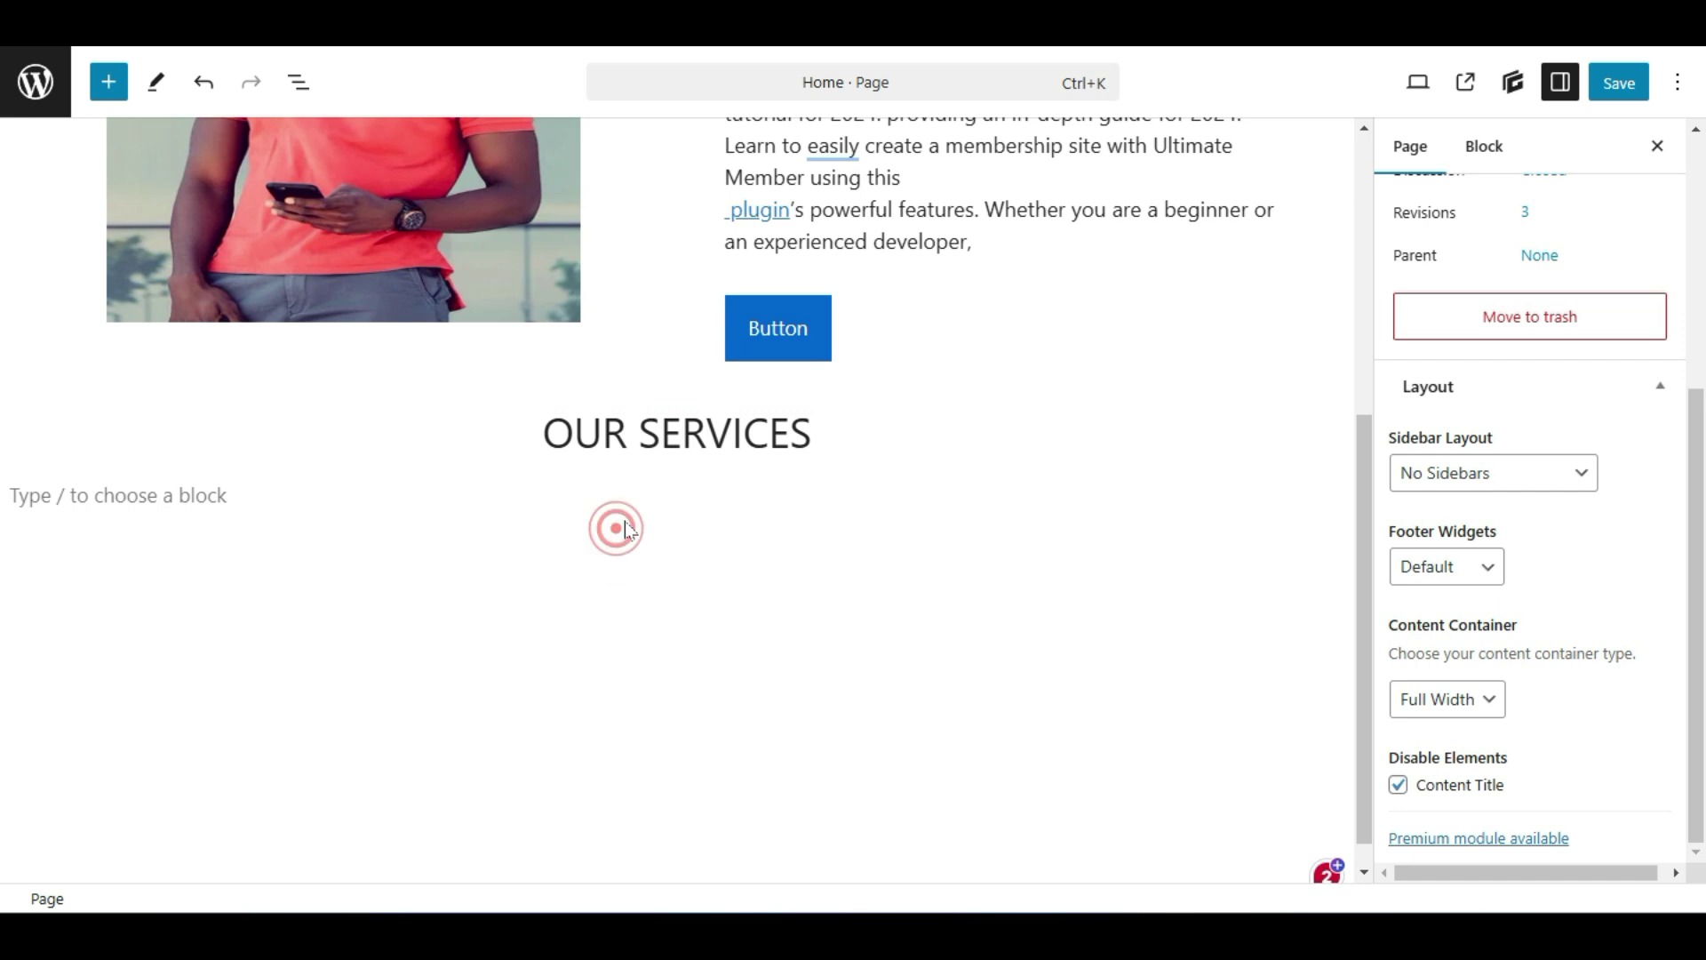
pyautogui.click(1512, 85)
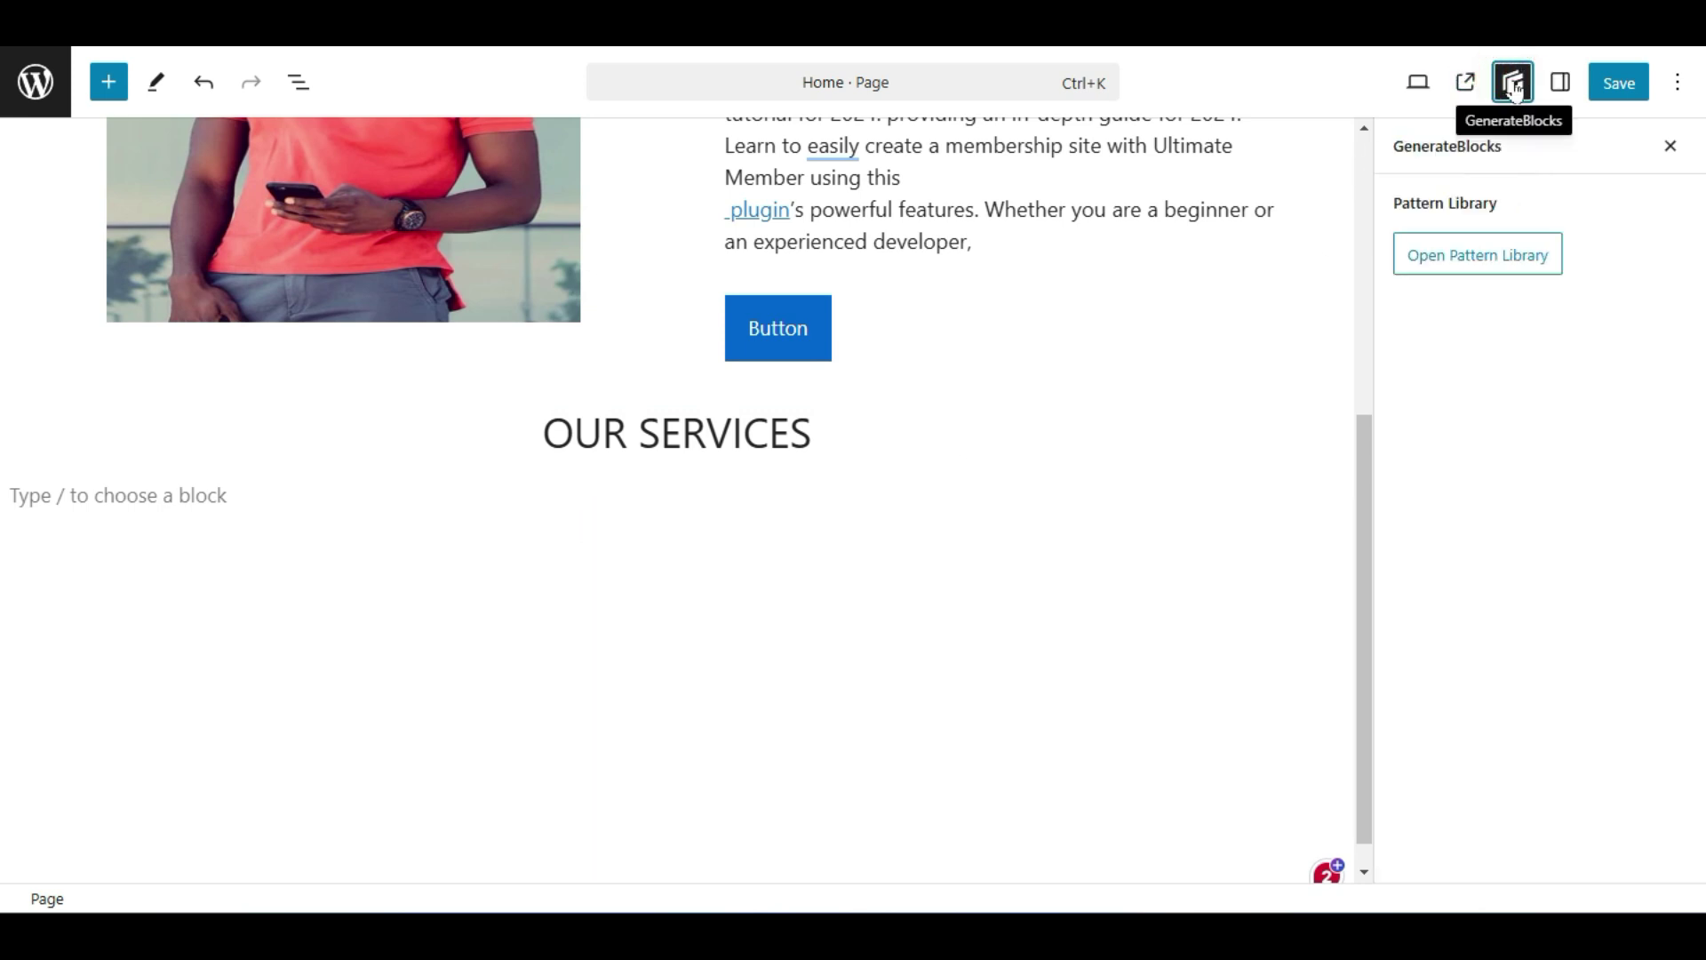
pyautogui.click(1475, 254)
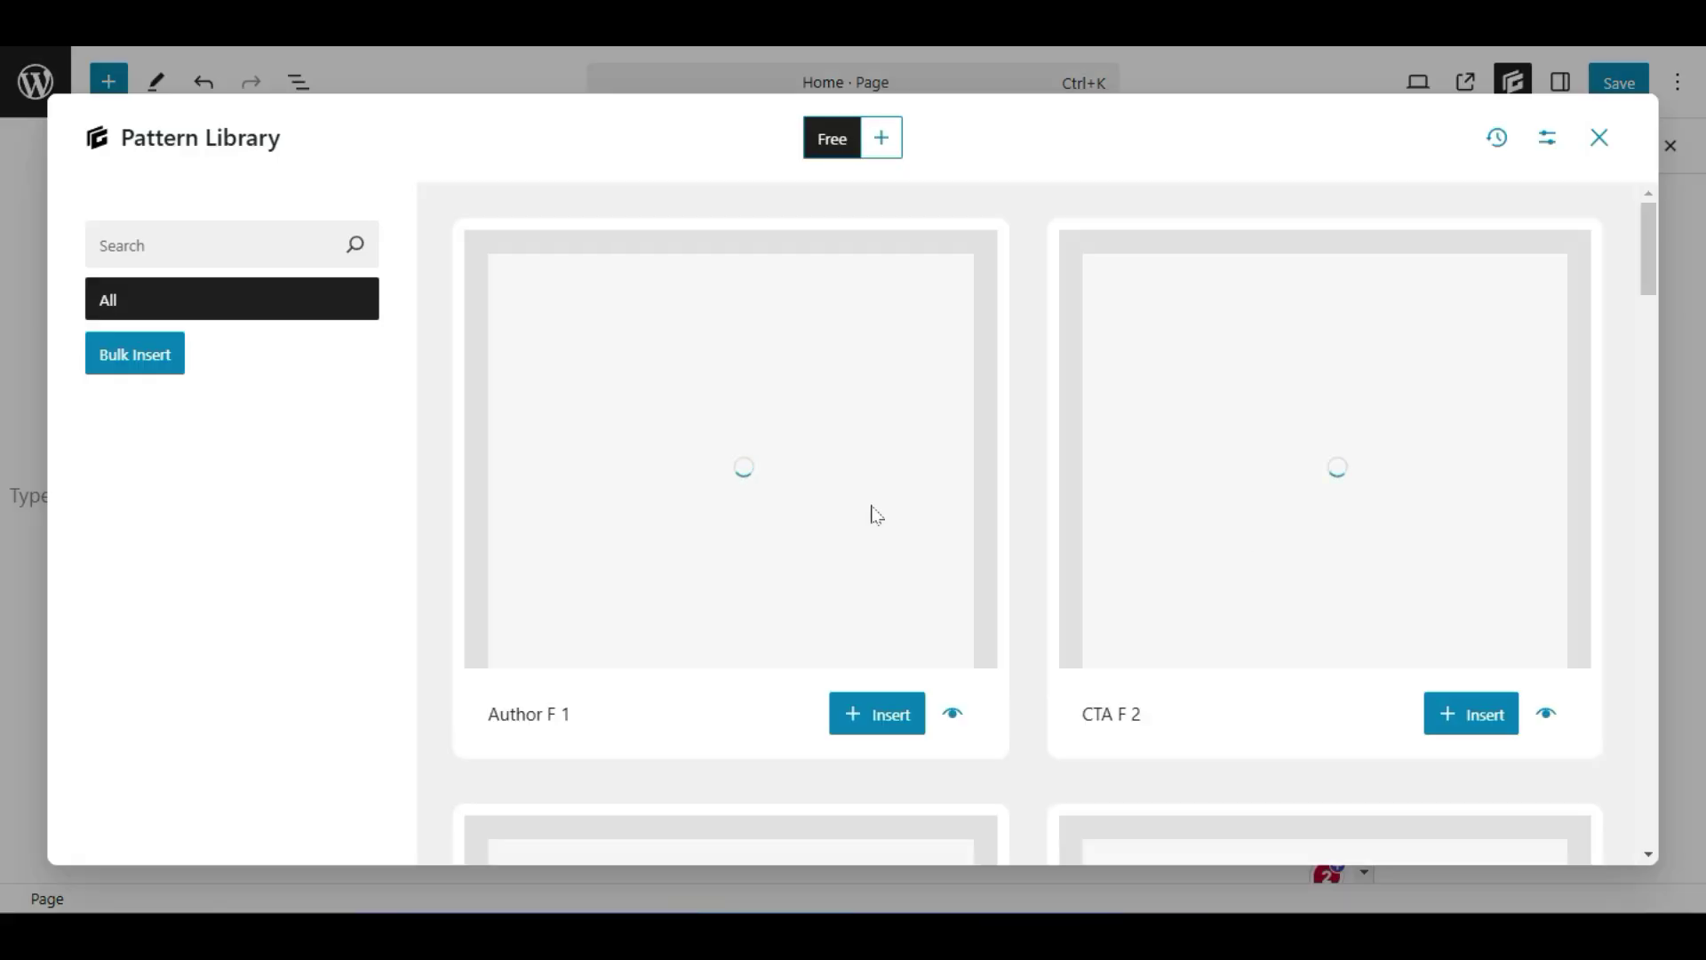
pyautogui.scroll(-5, 1045, 702)
pyautogui.scroll(-20, 1045, 707)
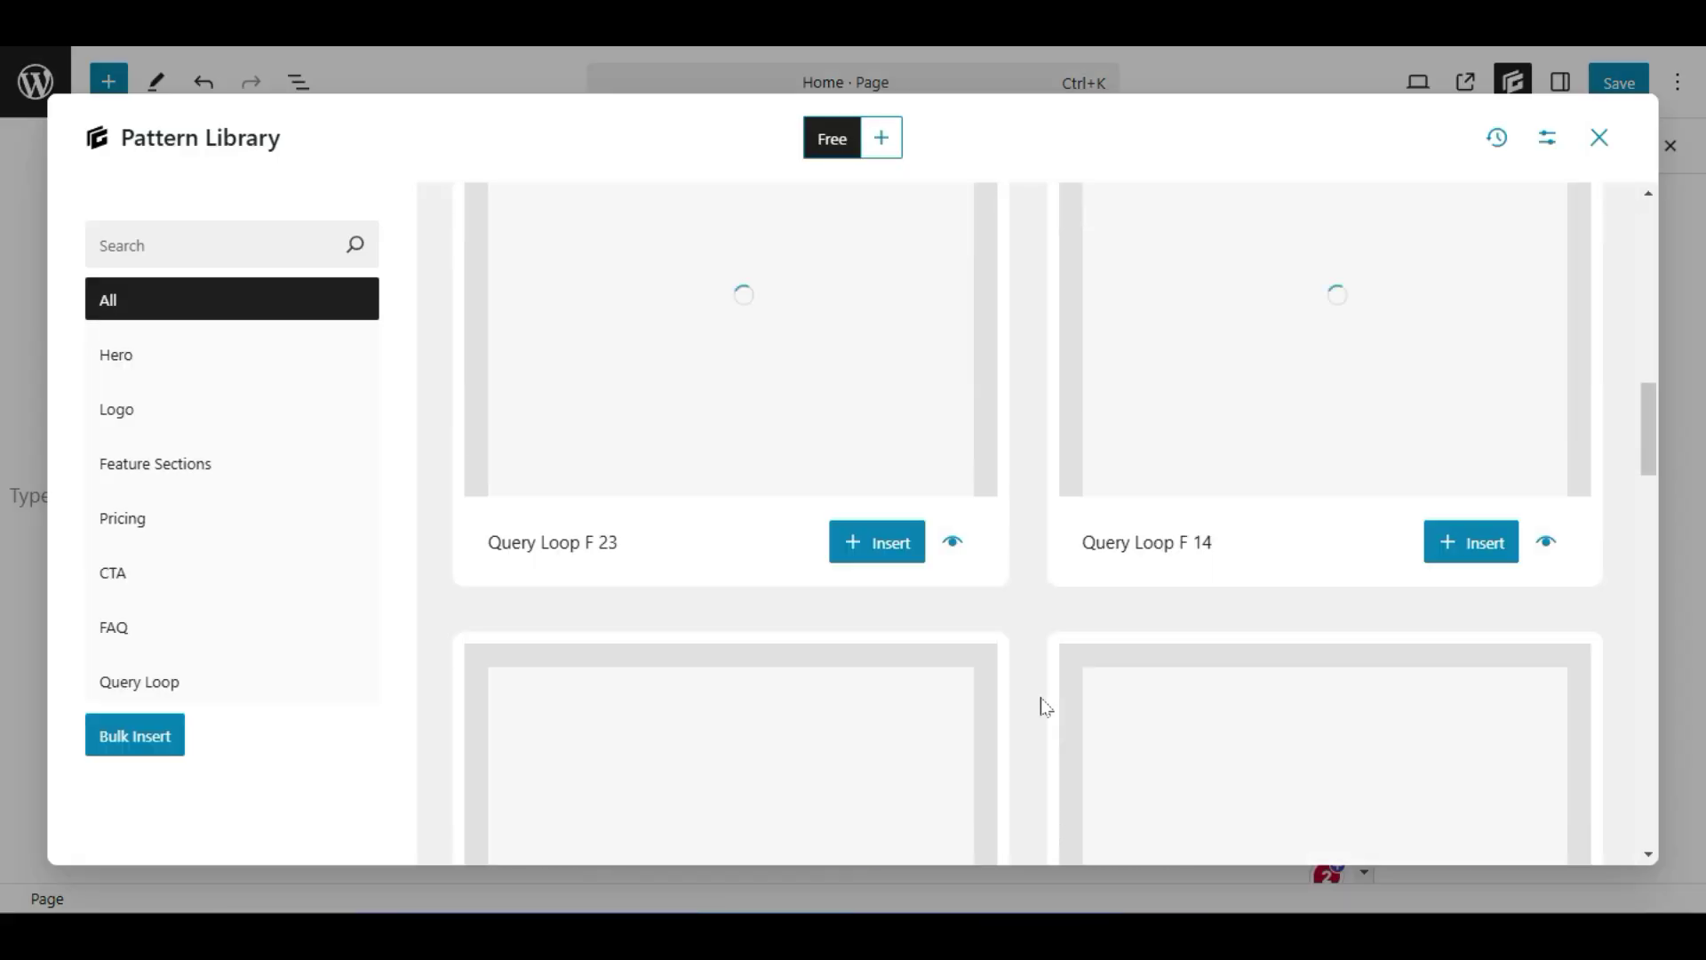
pyautogui.scroll(-2, 1045, 707)
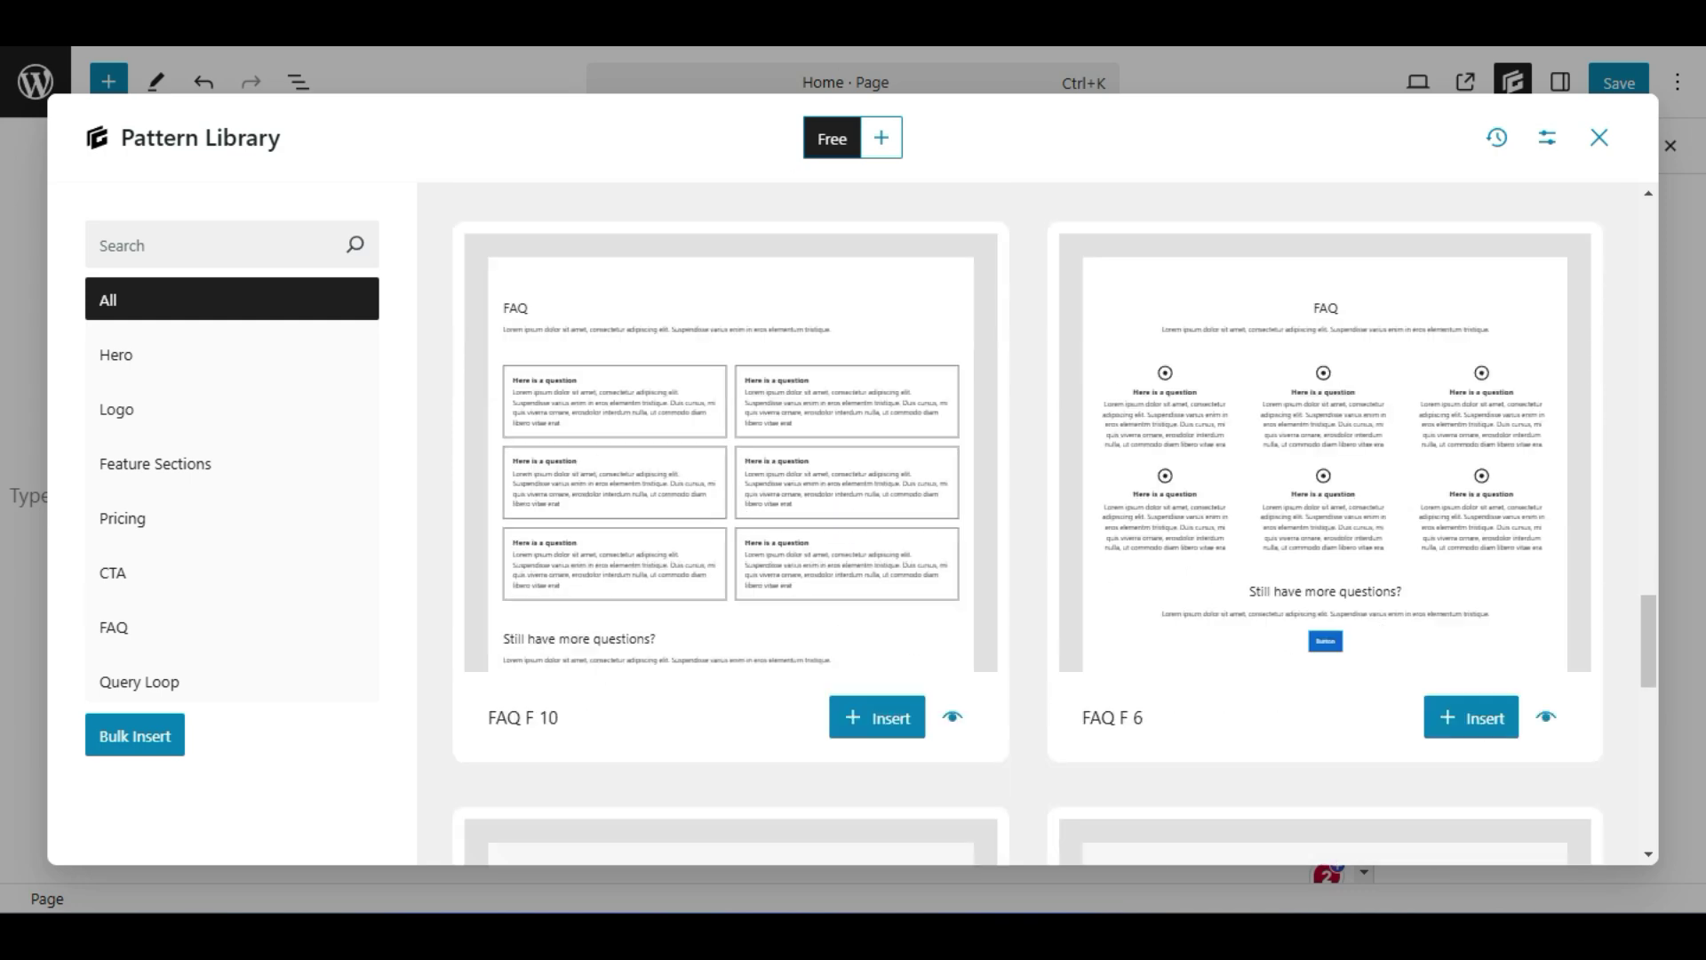
pyautogui.click(893, 720)
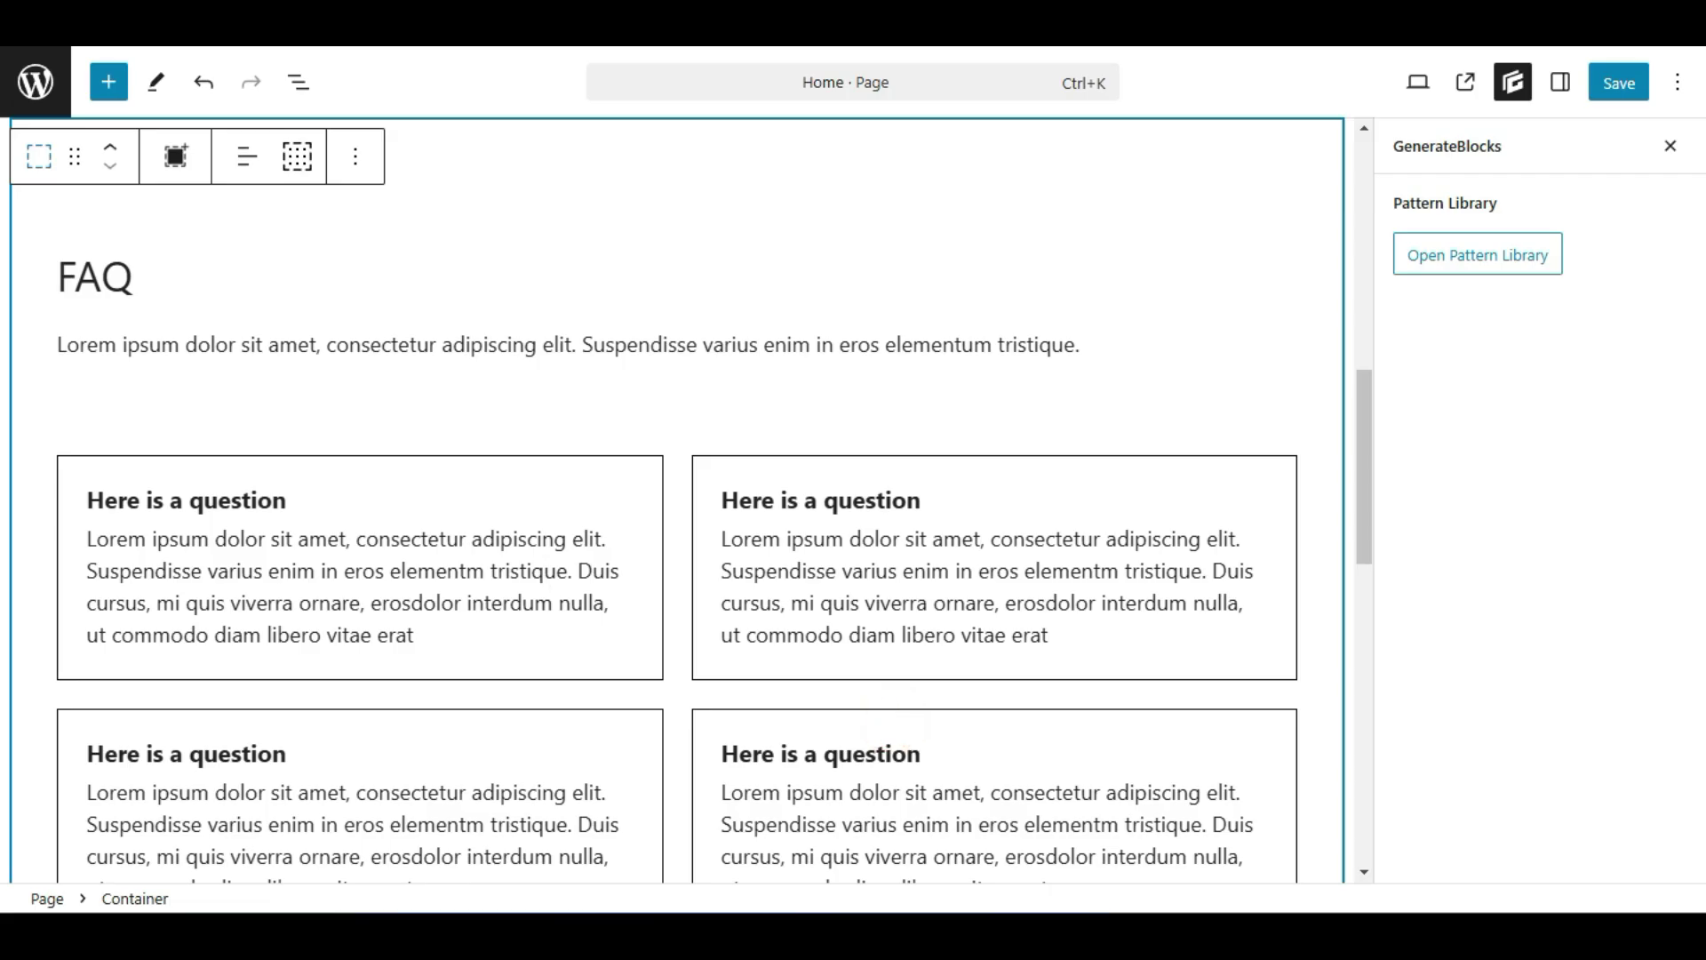
# Step: Examine the inserted FAQ section and its place among the other page sections in the desktop layout
pyautogui.scroll(-5, 552, 493)
pyautogui.scroll(10, 550, 497)
pyautogui.scroll(3, 409, 667)
pyautogui.scroll(-3, 410, 669)
pyautogui.scroll(-4, 427, 665)
pyautogui.scroll(4, 429, 662)
pyautogui.scroll(1, 431, 669)
pyautogui.scroll(-8, 431, 670)
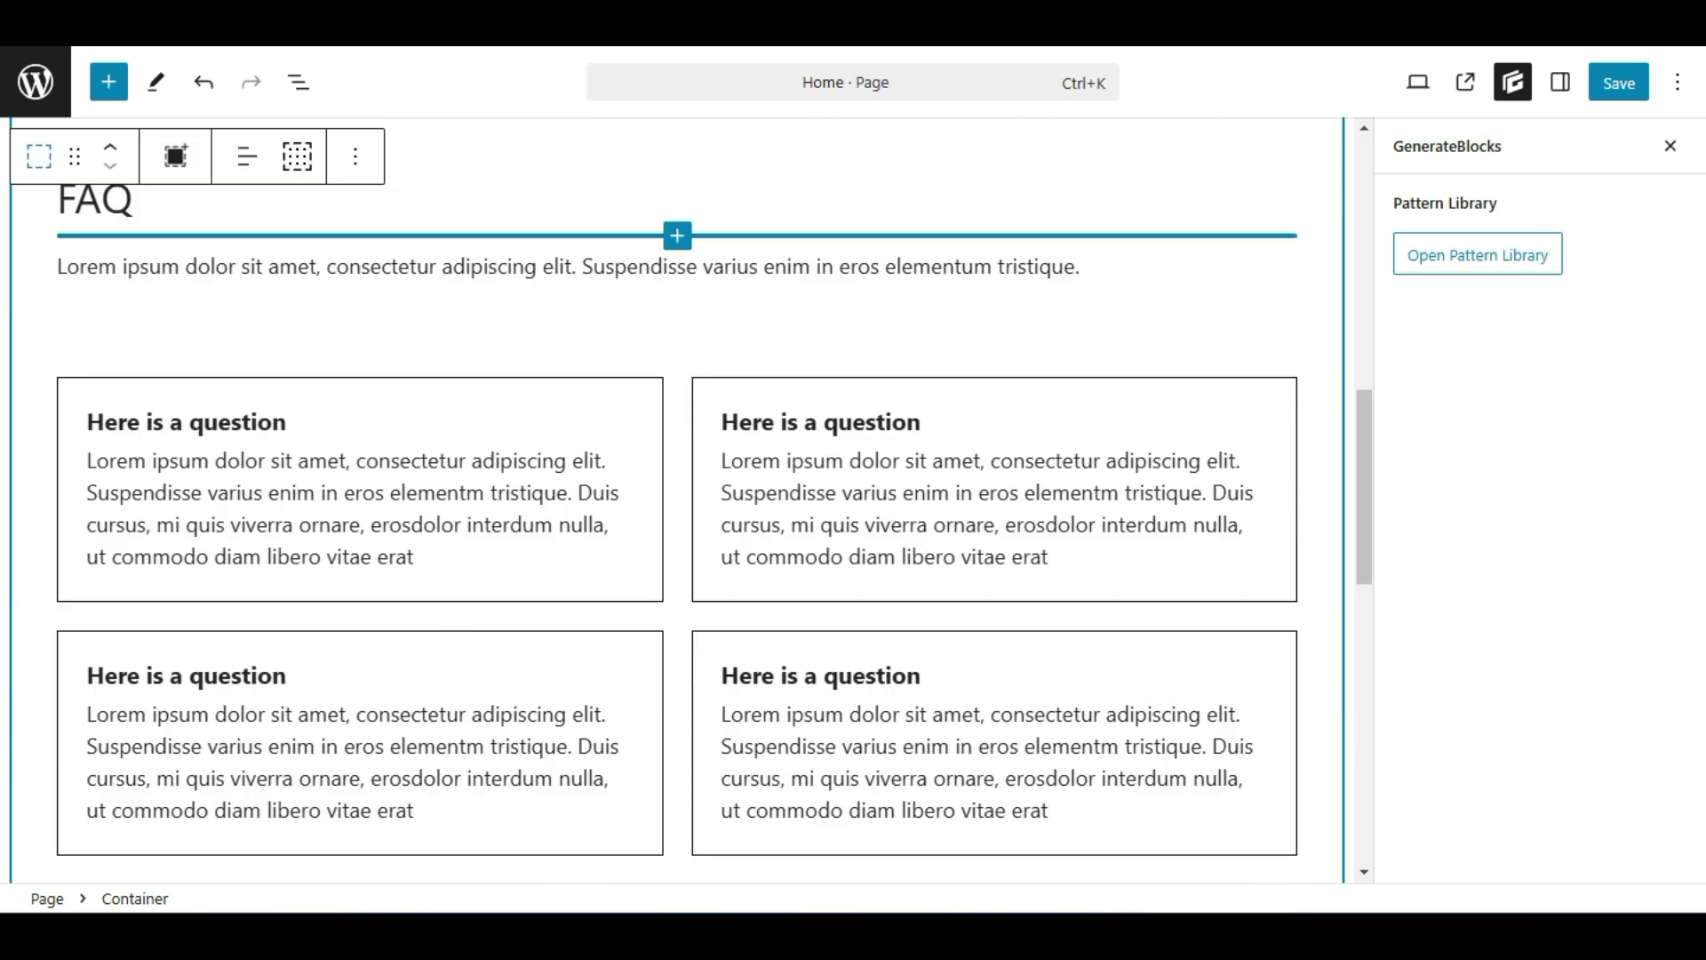
pyautogui.scroll(15, 1066, 228)
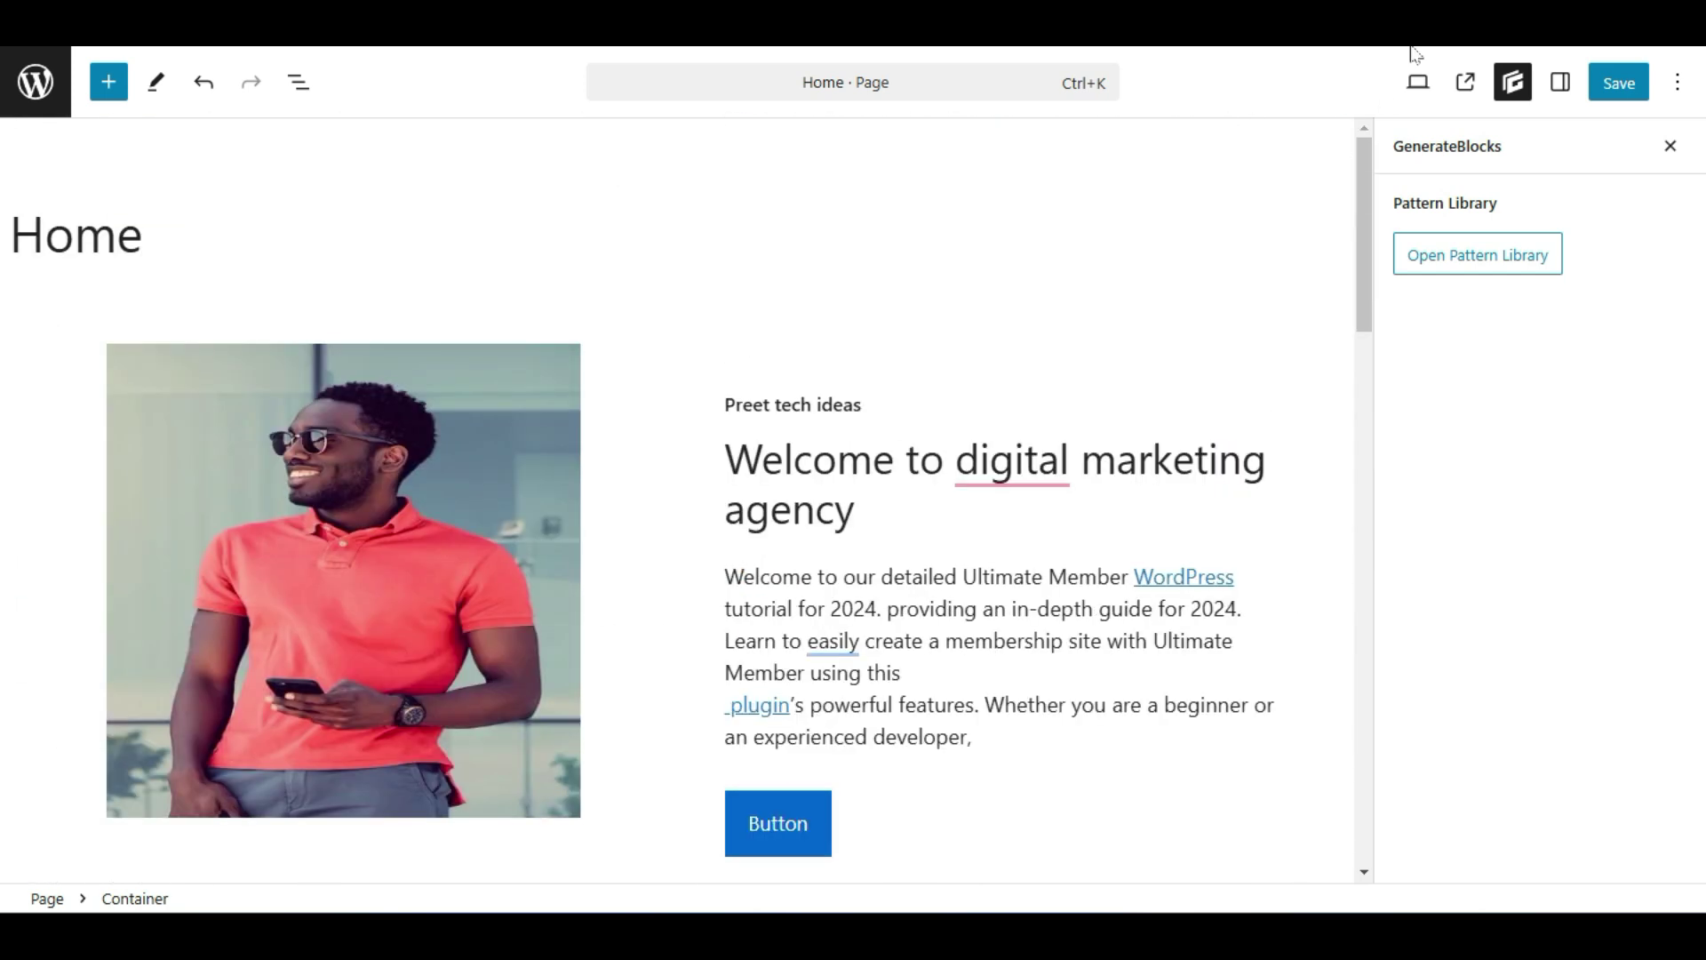
# Step: Switch the editor preview to Mobile and examine the FAQ section's spacing and stacked question boxes
pyautogui.click(1417, 83)
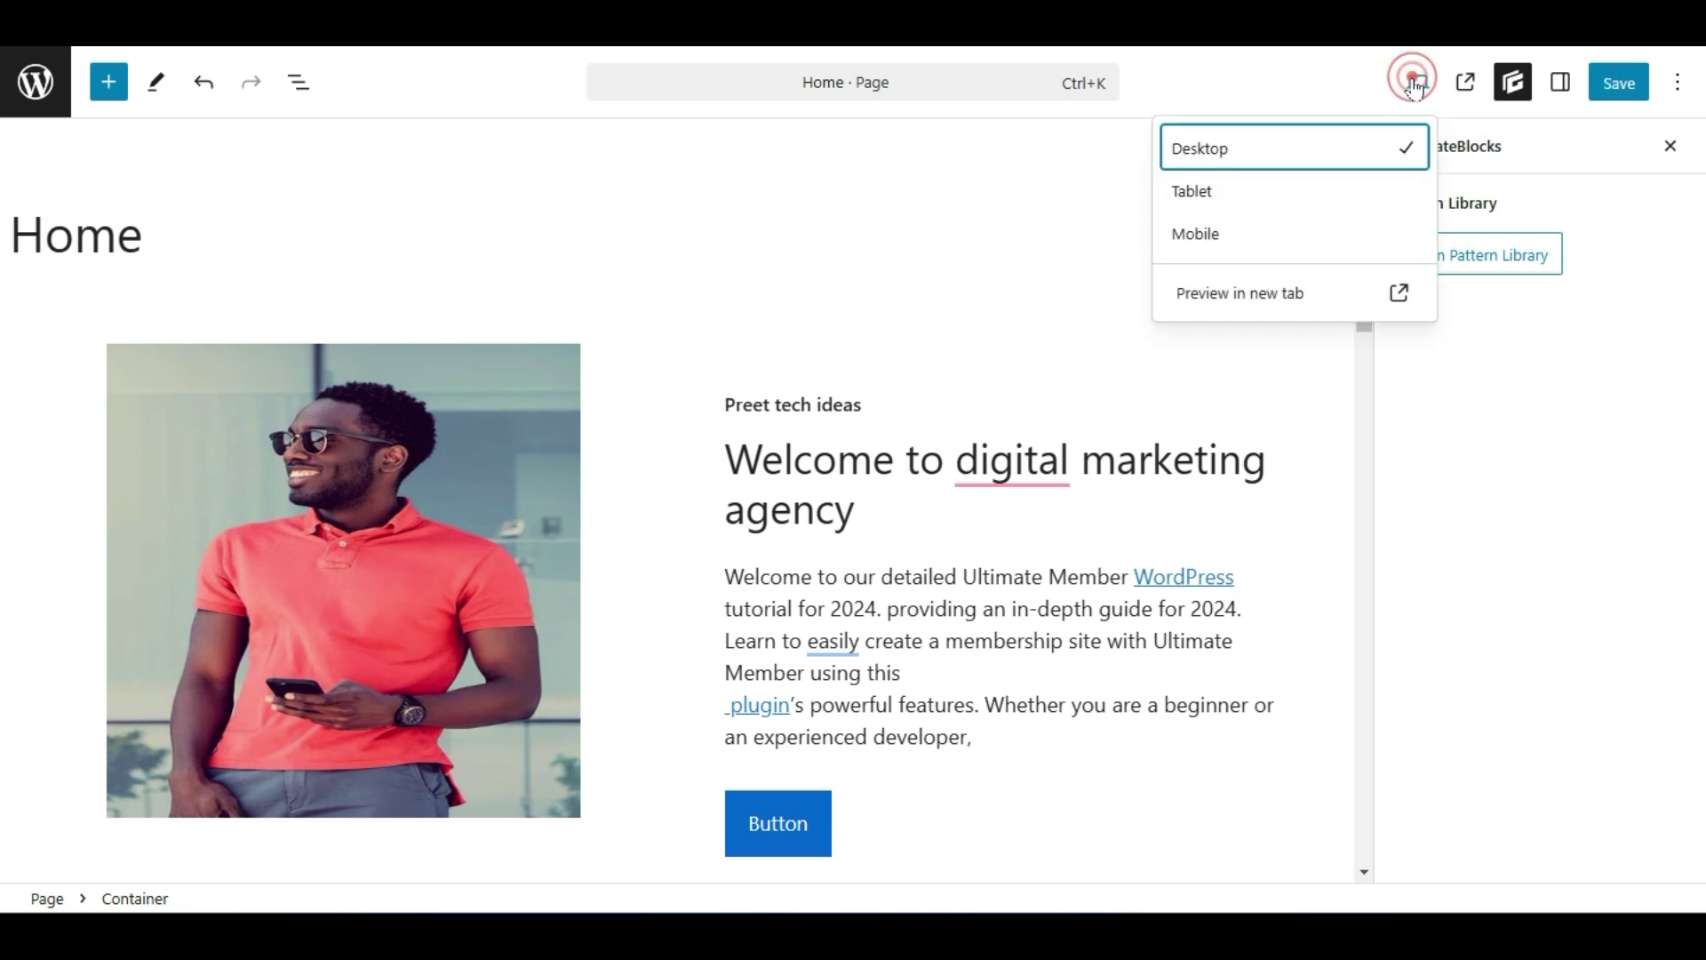
pyautogui.click(1194, 234)
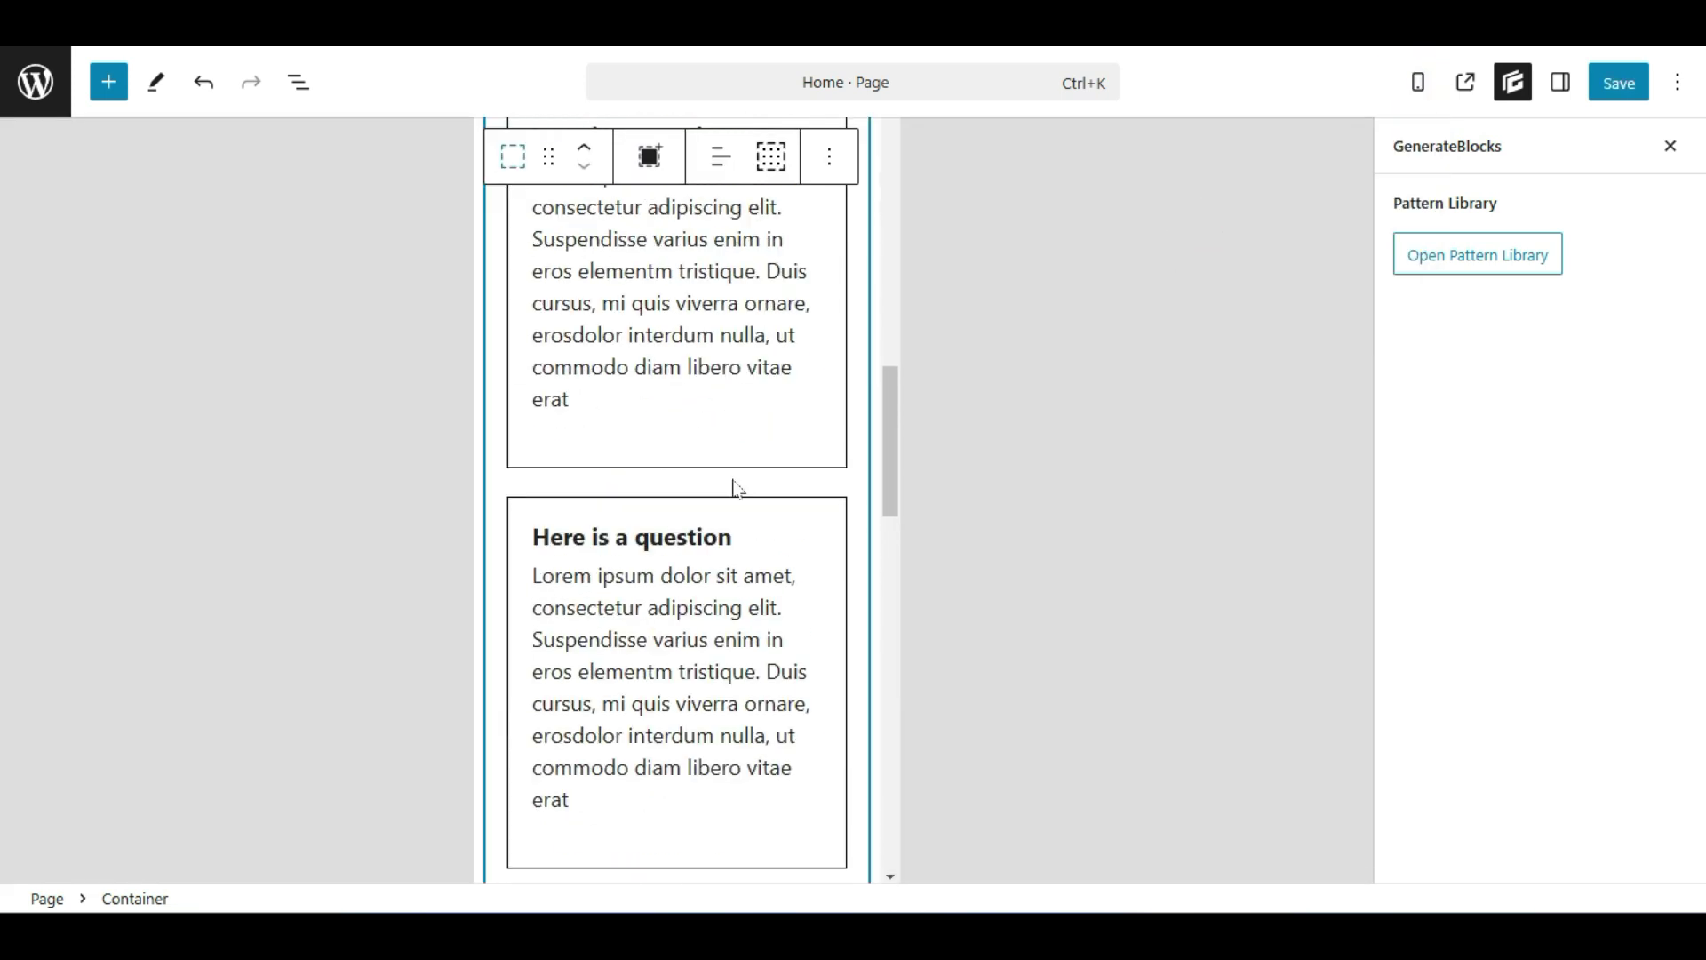
pyautogui.scroll(7, 735, 489)
pyautogui.scroll(-4, 711, 462)
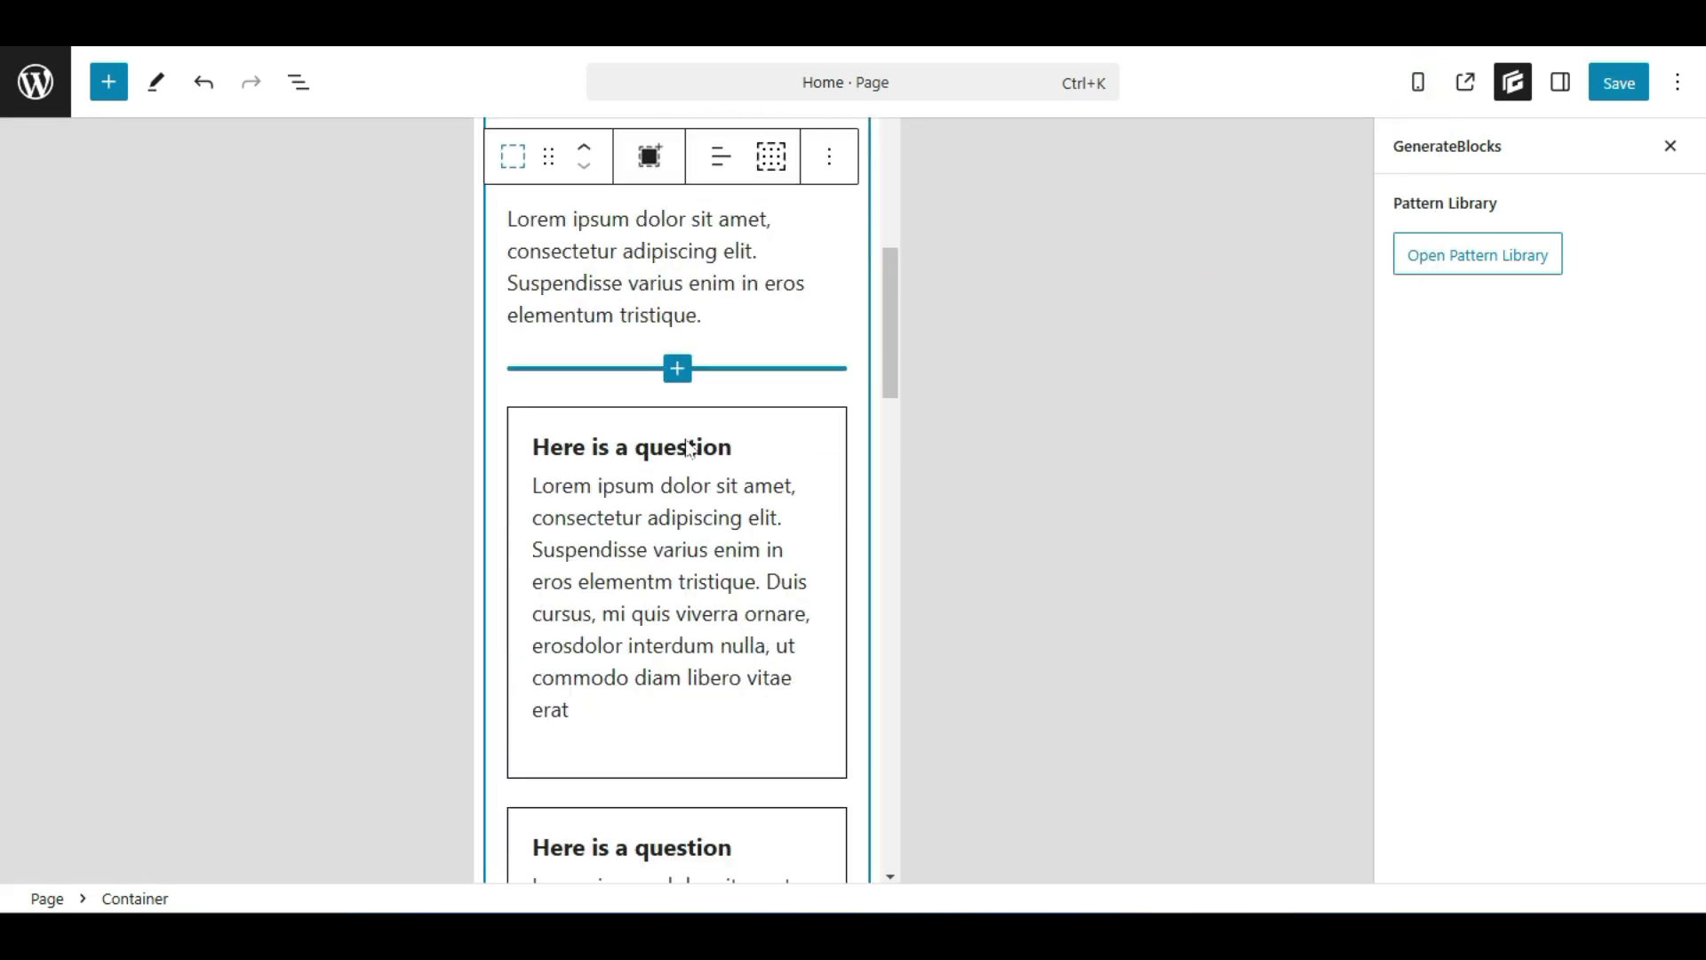
pyautogui.scroll(-3, 617, 632)
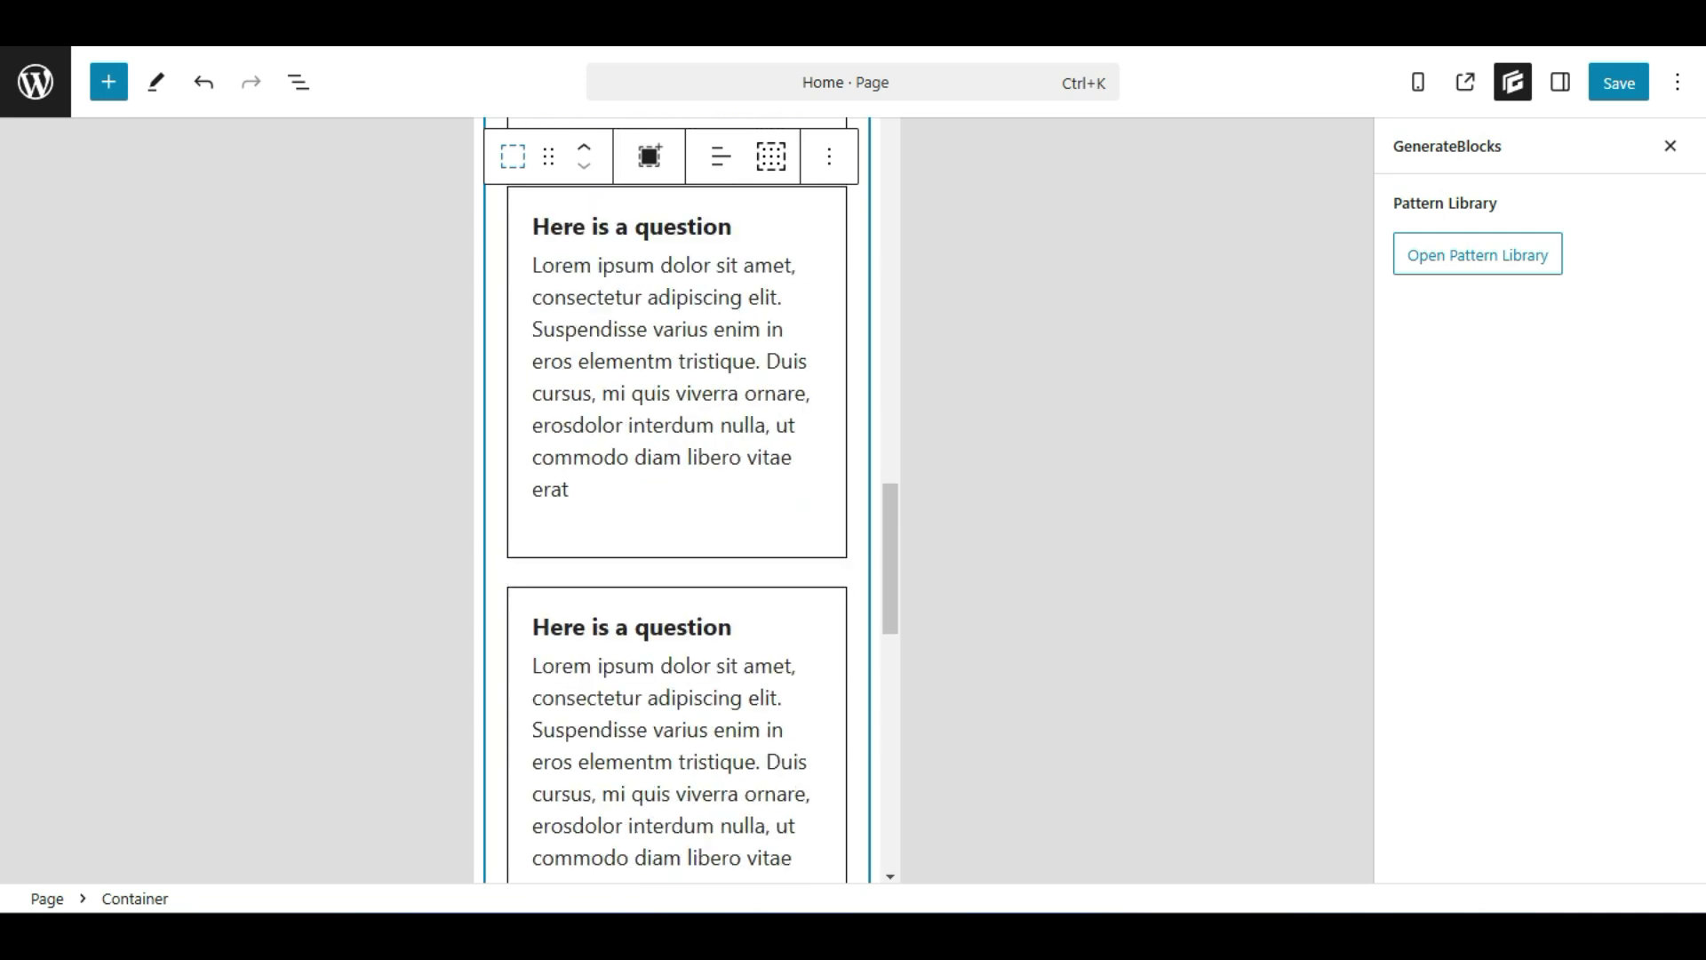
pyautogui.scroll(-5, 675, 497)
pyautogui.scroll(5, 676, 497)
pyautogui.scroll(1, 675, 497)
pyautogui.scroll(-1, 675, 497)
pyautogui.scroll(4, 675, 498)
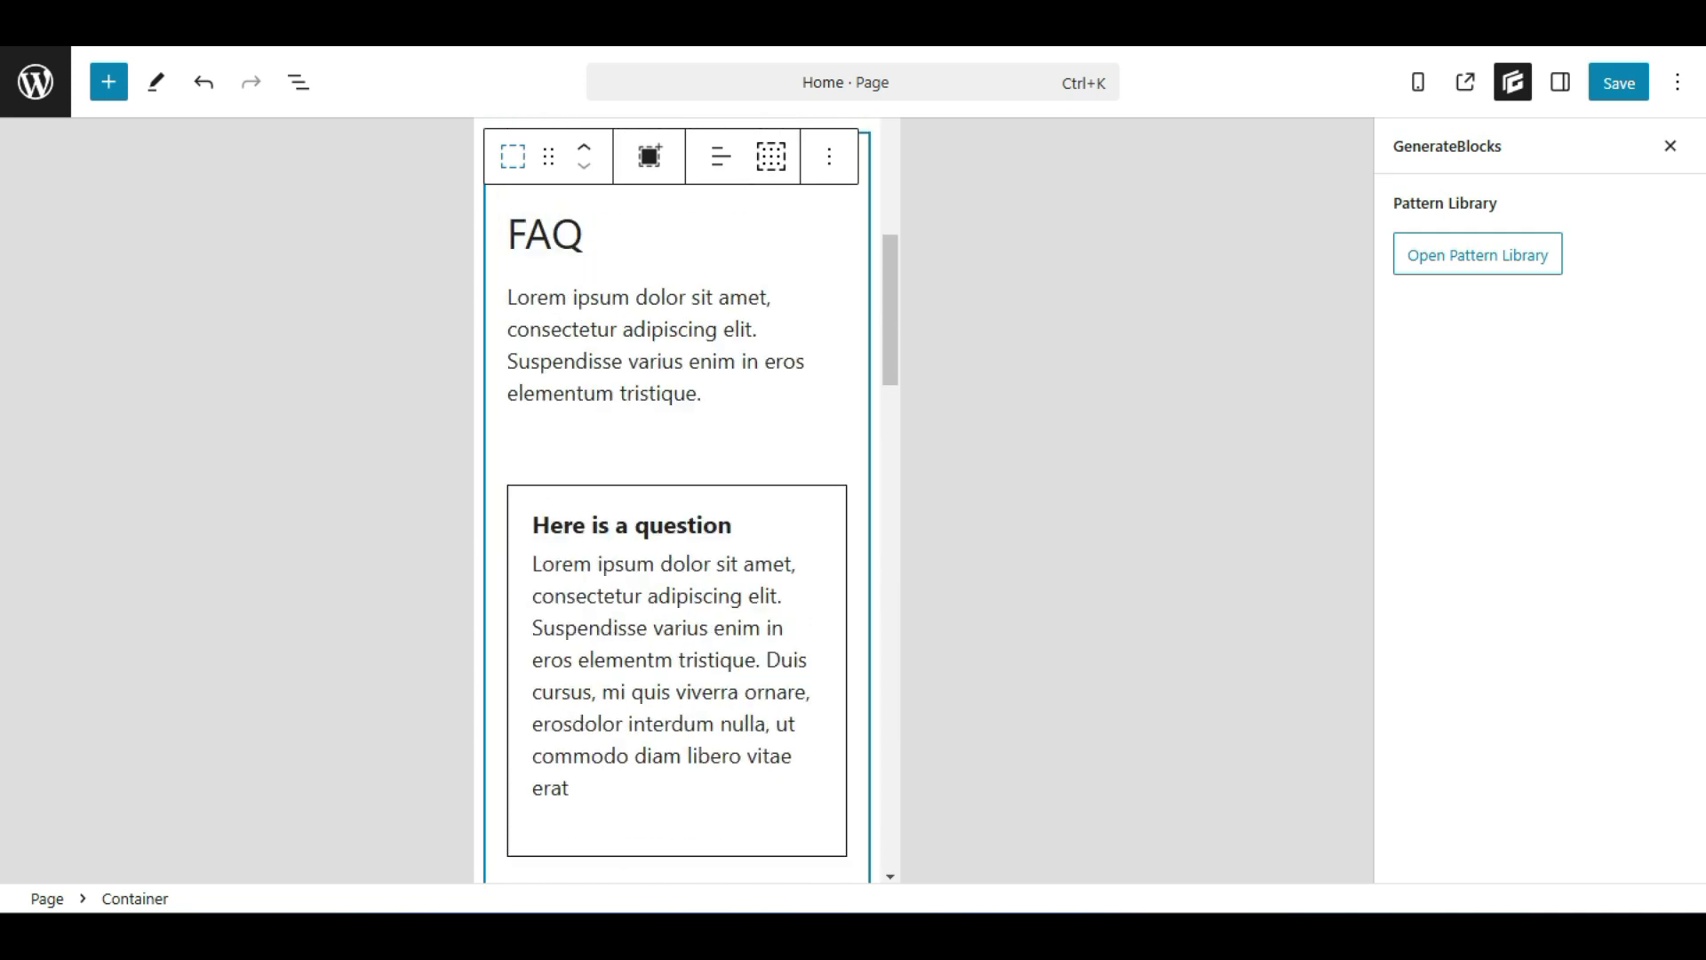
pyautogui.scroll(8, 619, 643)
pyautogui.scroll(-1, 648, 693)
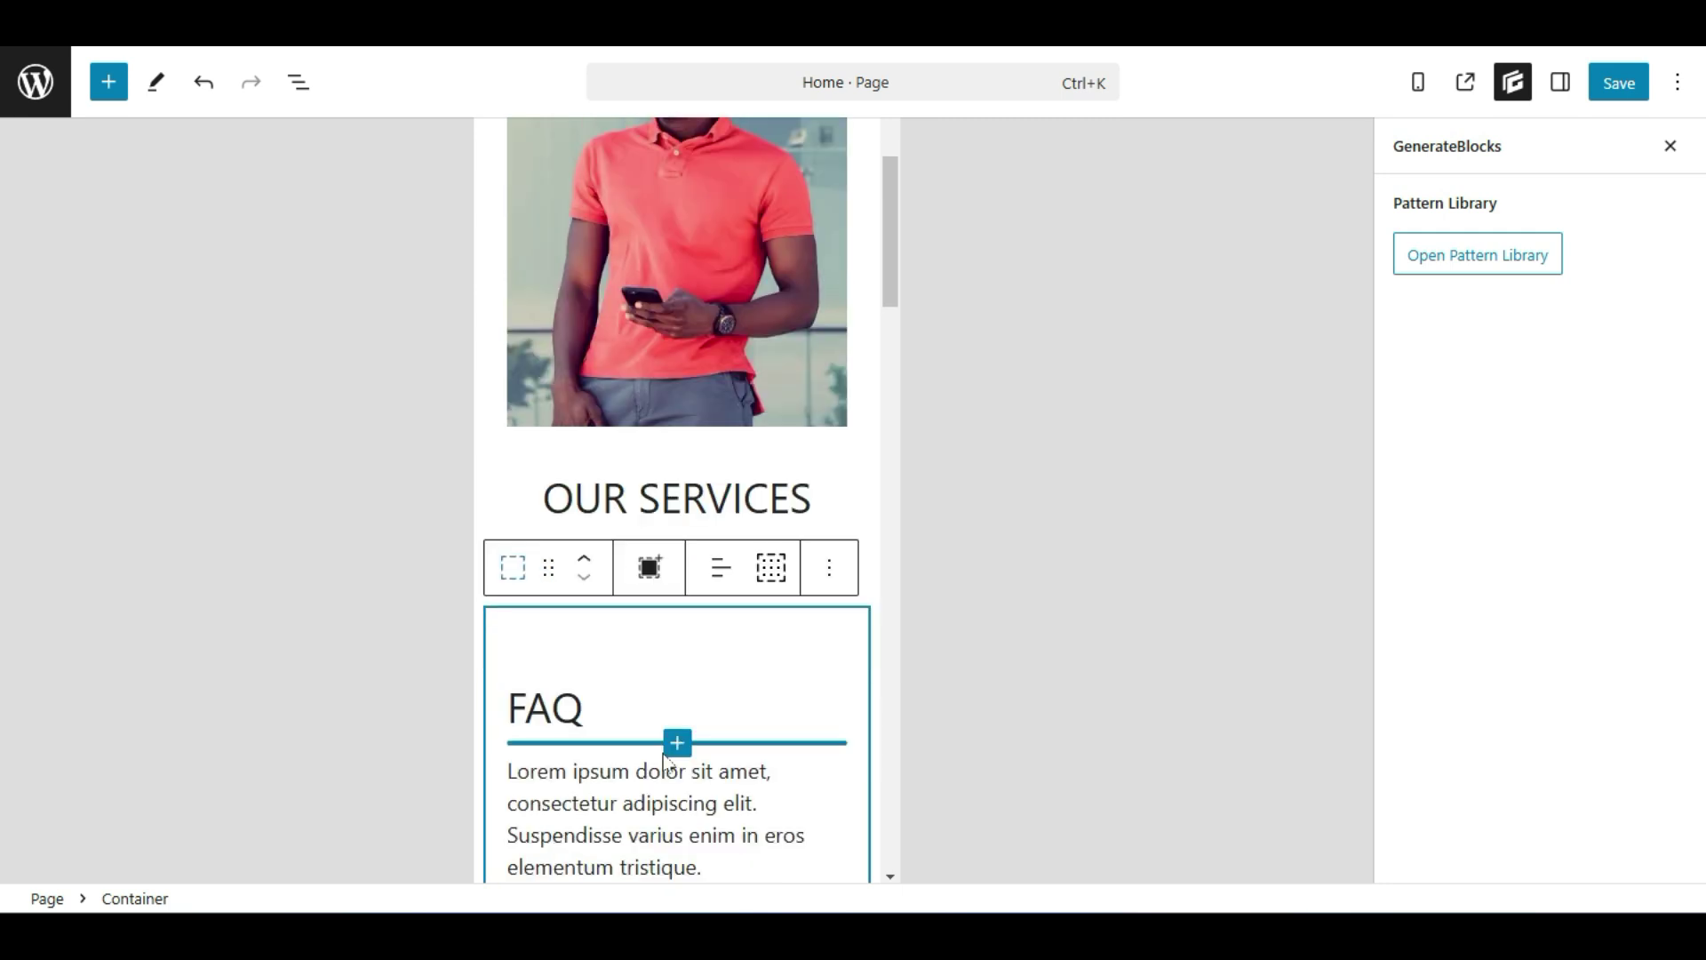
pyautogui.scroll(-5, 666, 355)
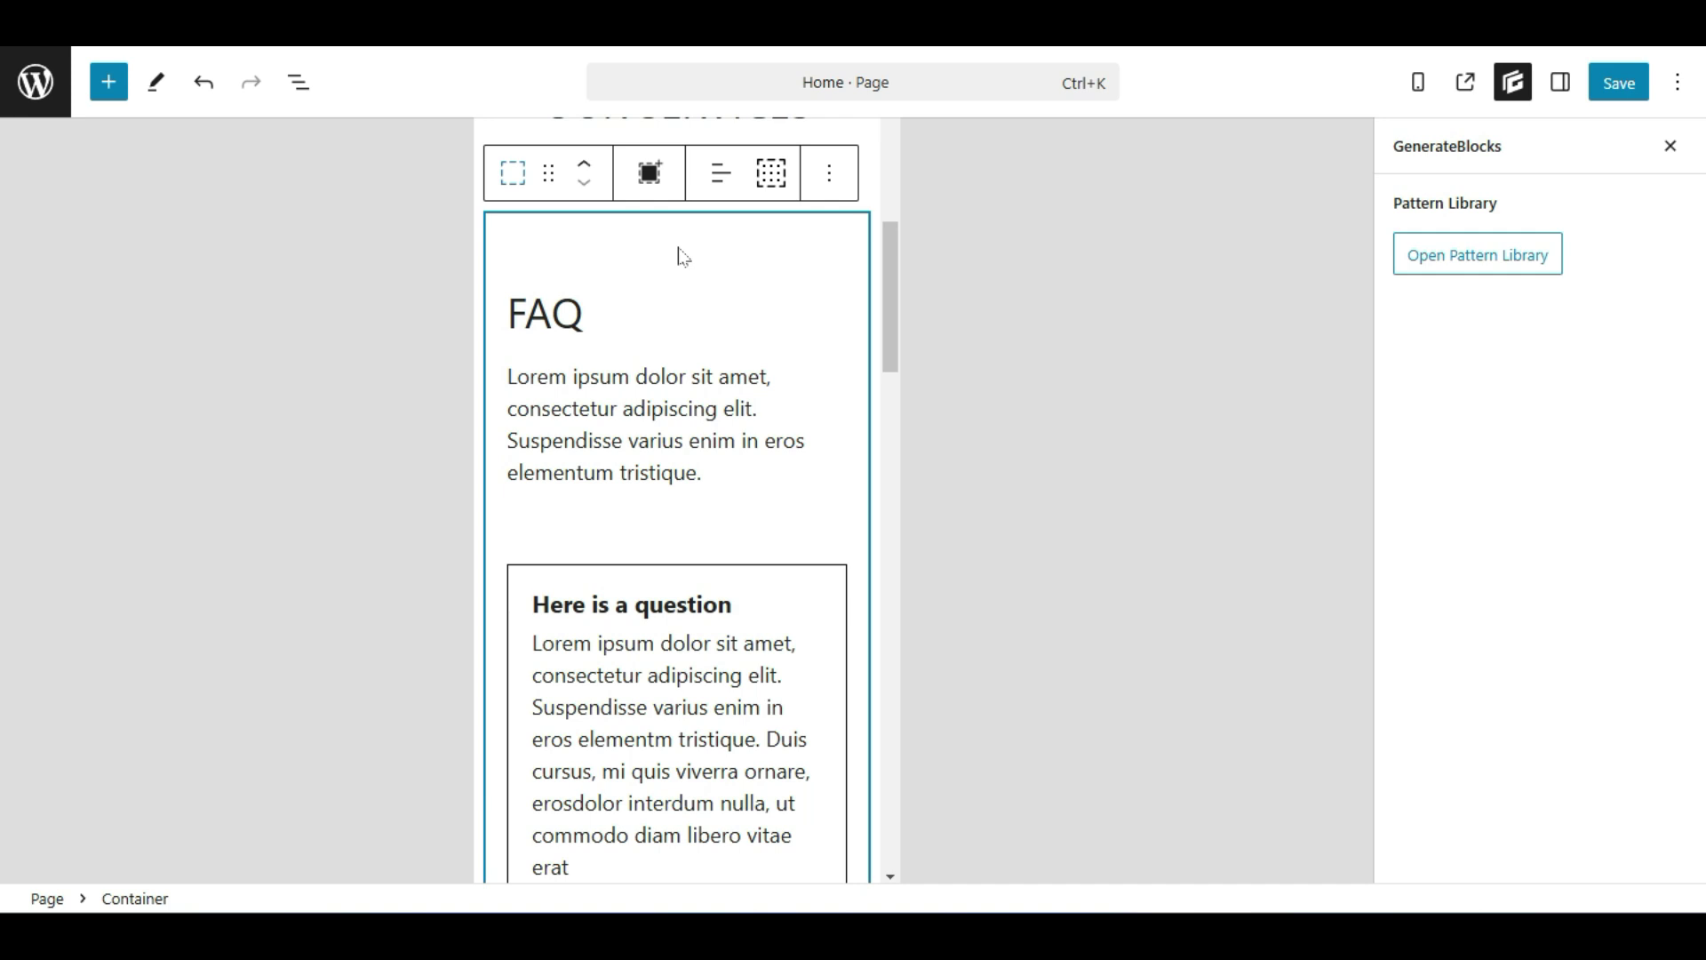
# Step: Set the mobile bottom padding of the container around the FAQ section to 2 rem
pyautogui.click(515, 174)
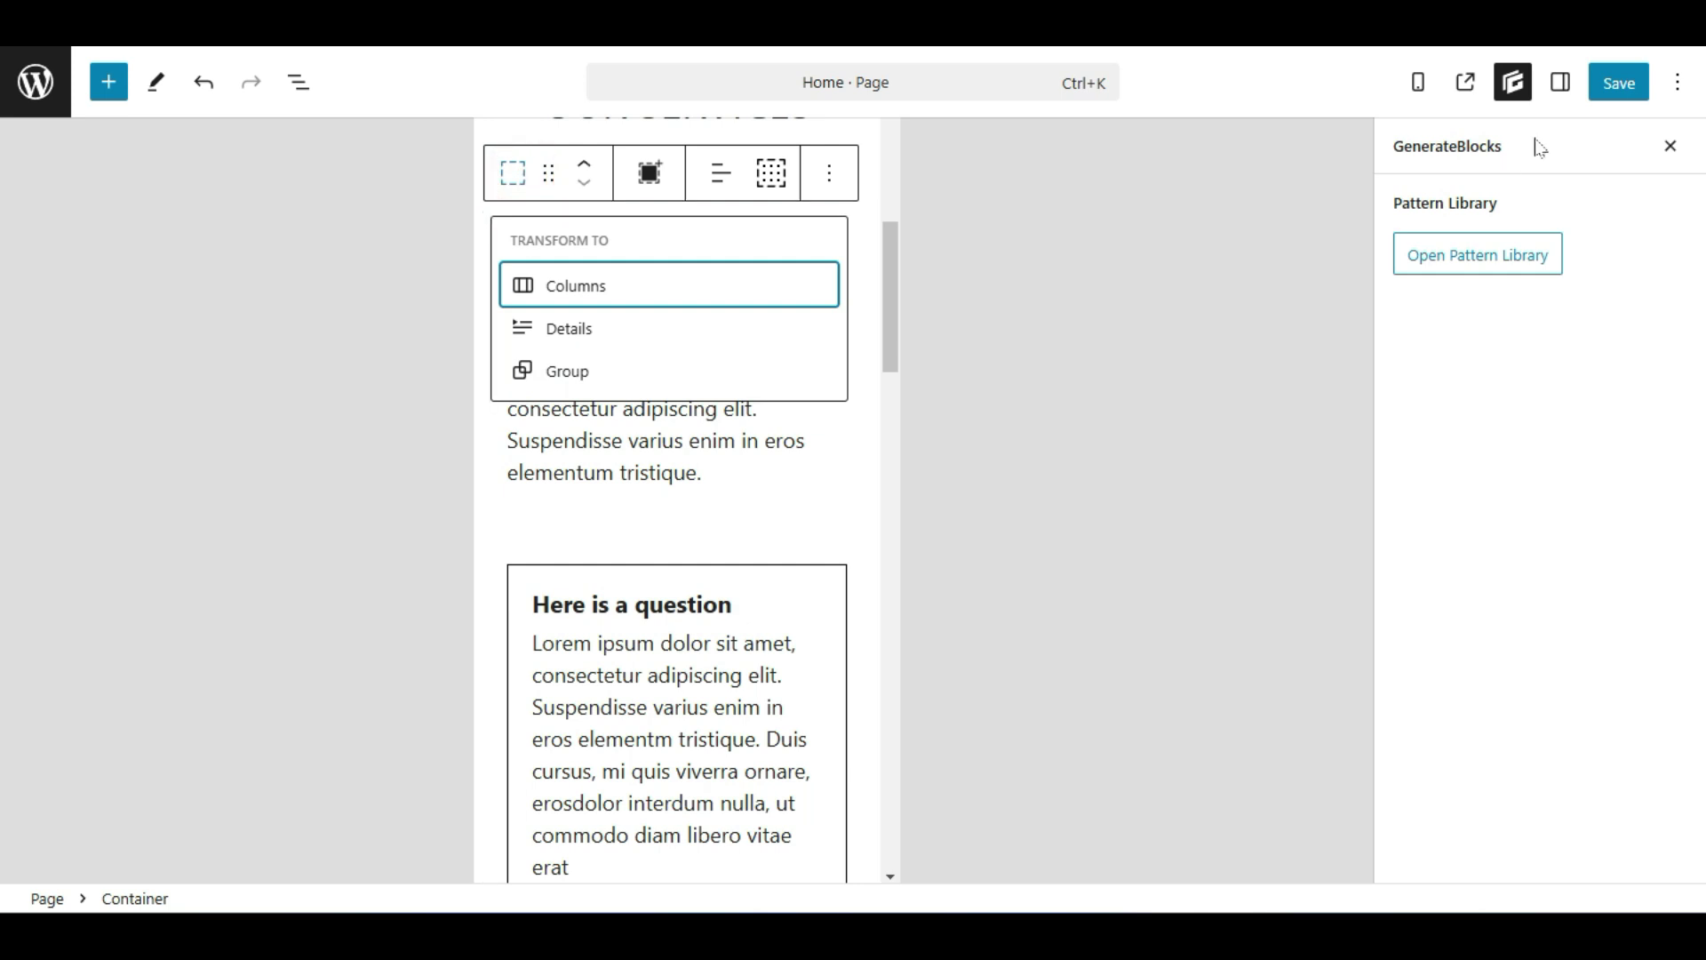
pyautogui.click(1669, 146)
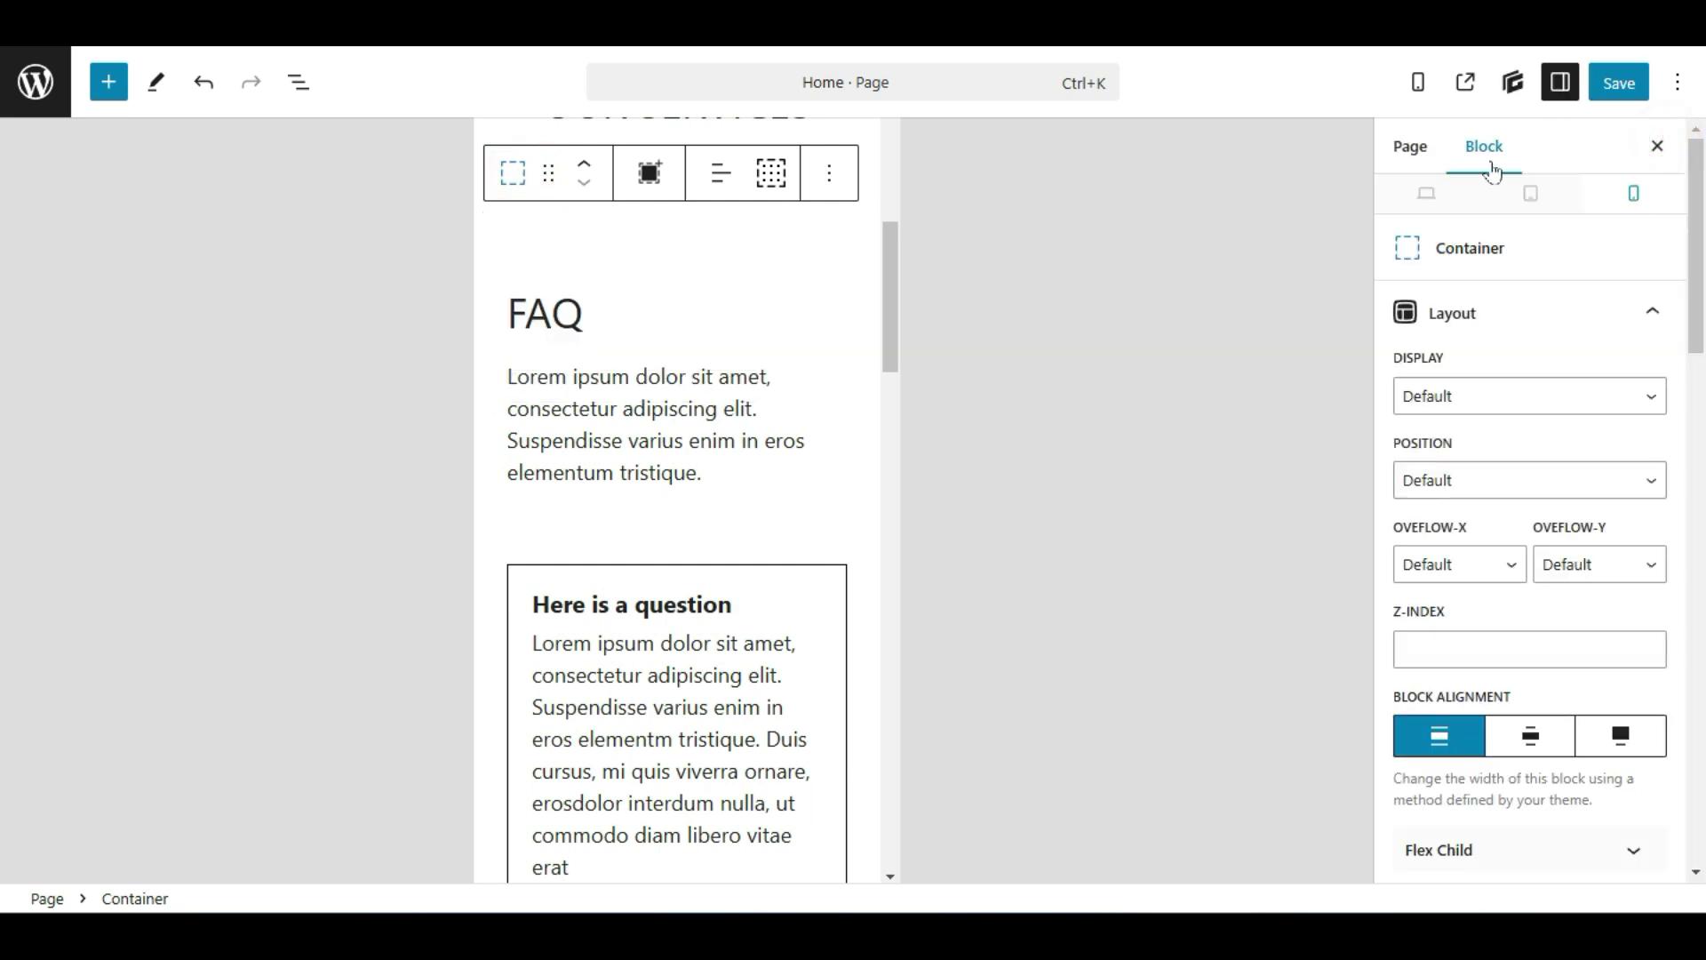
pyautogui.click(1490, 171)
pyautogui.scroll(-10, 1558, 374)
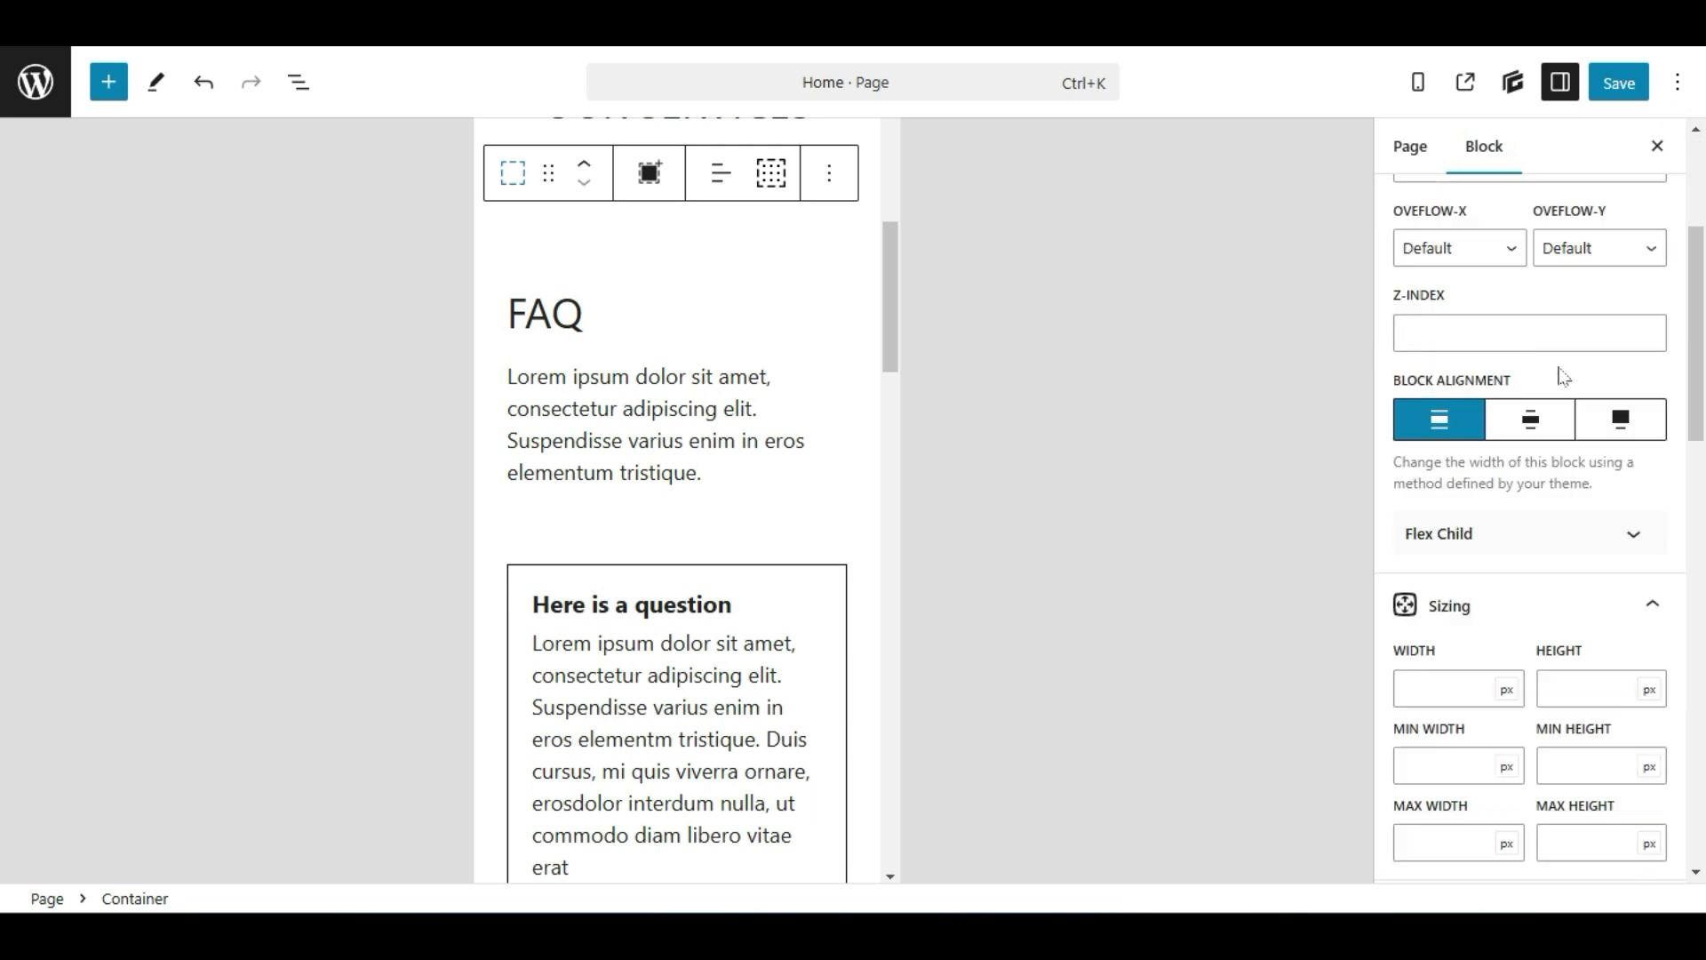
pyautogui.scroll(3, 1550, 539)
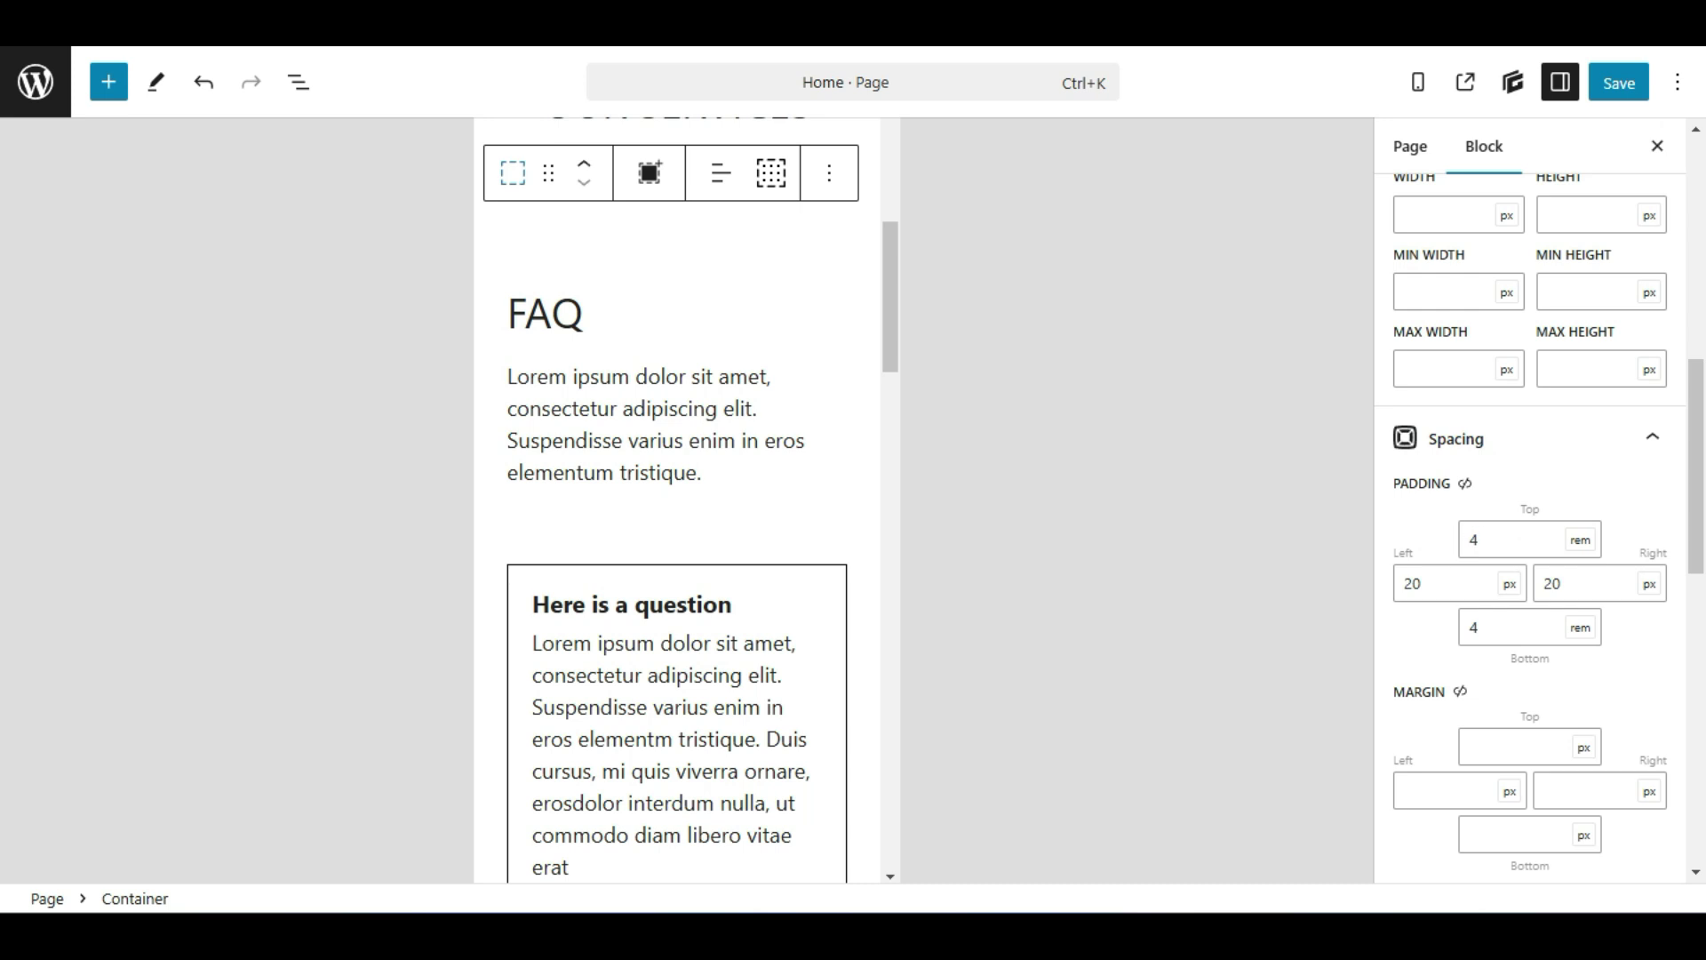
pyautogui.scroll(-5, 682, 643)
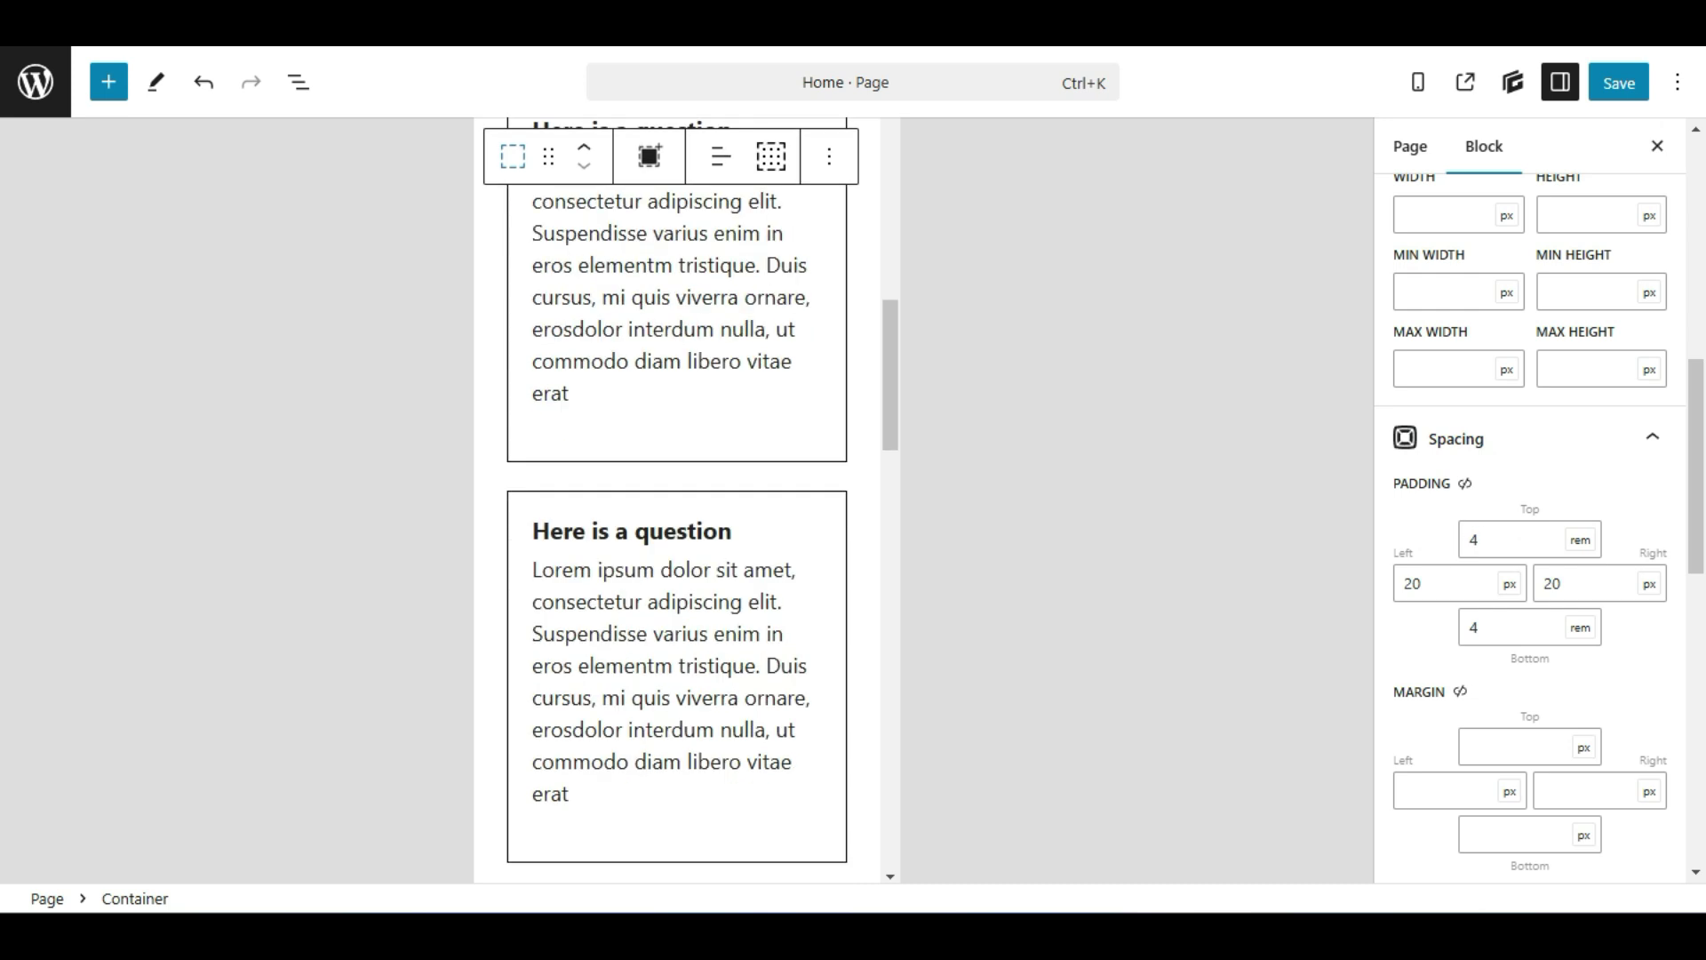
pyautogui.scroll(-5, 689, 646)
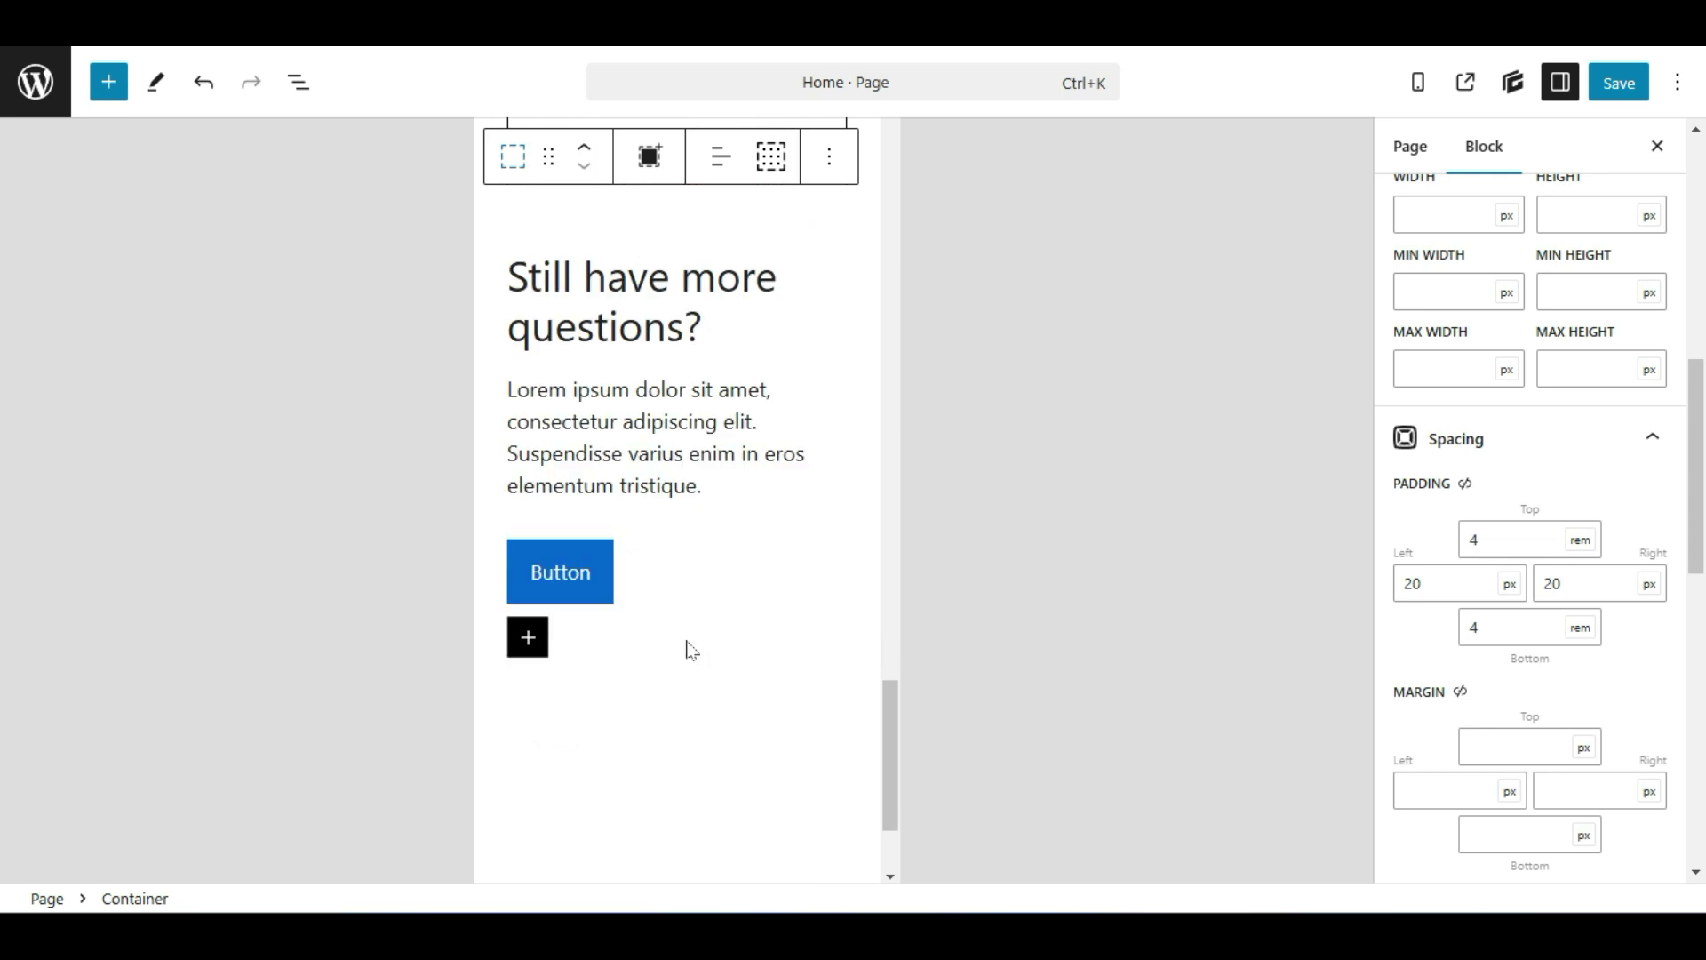
pyautogui.click(656, 678)
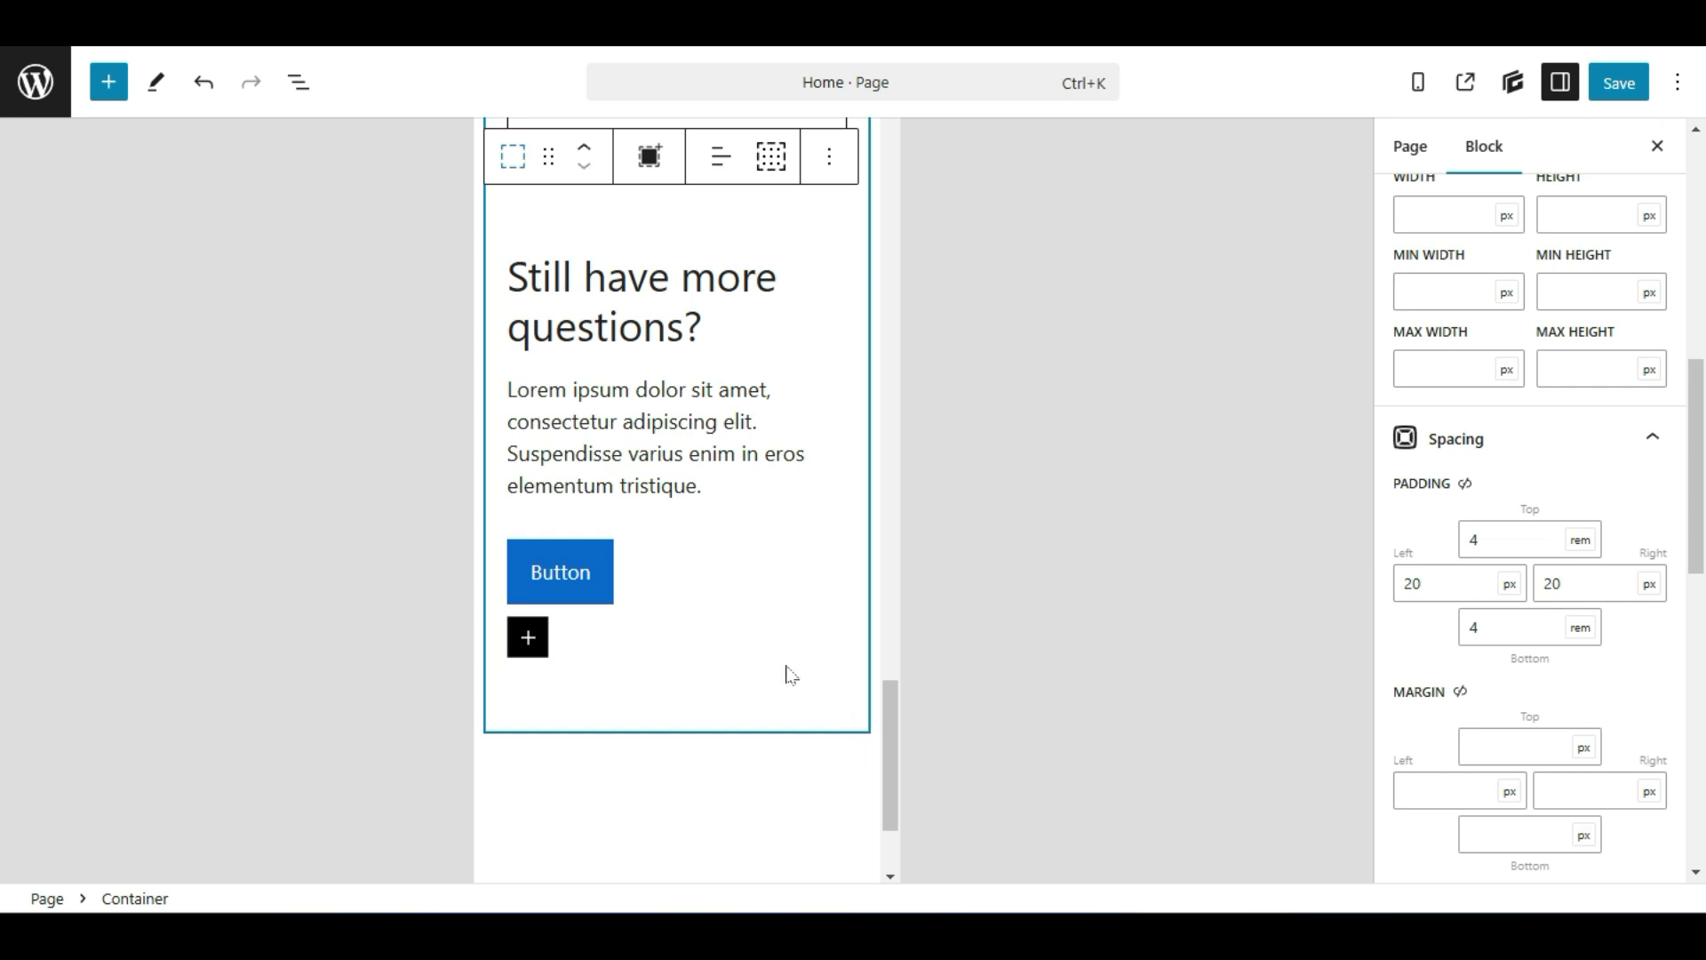
pyautogui.doubleClick(1501, 628)
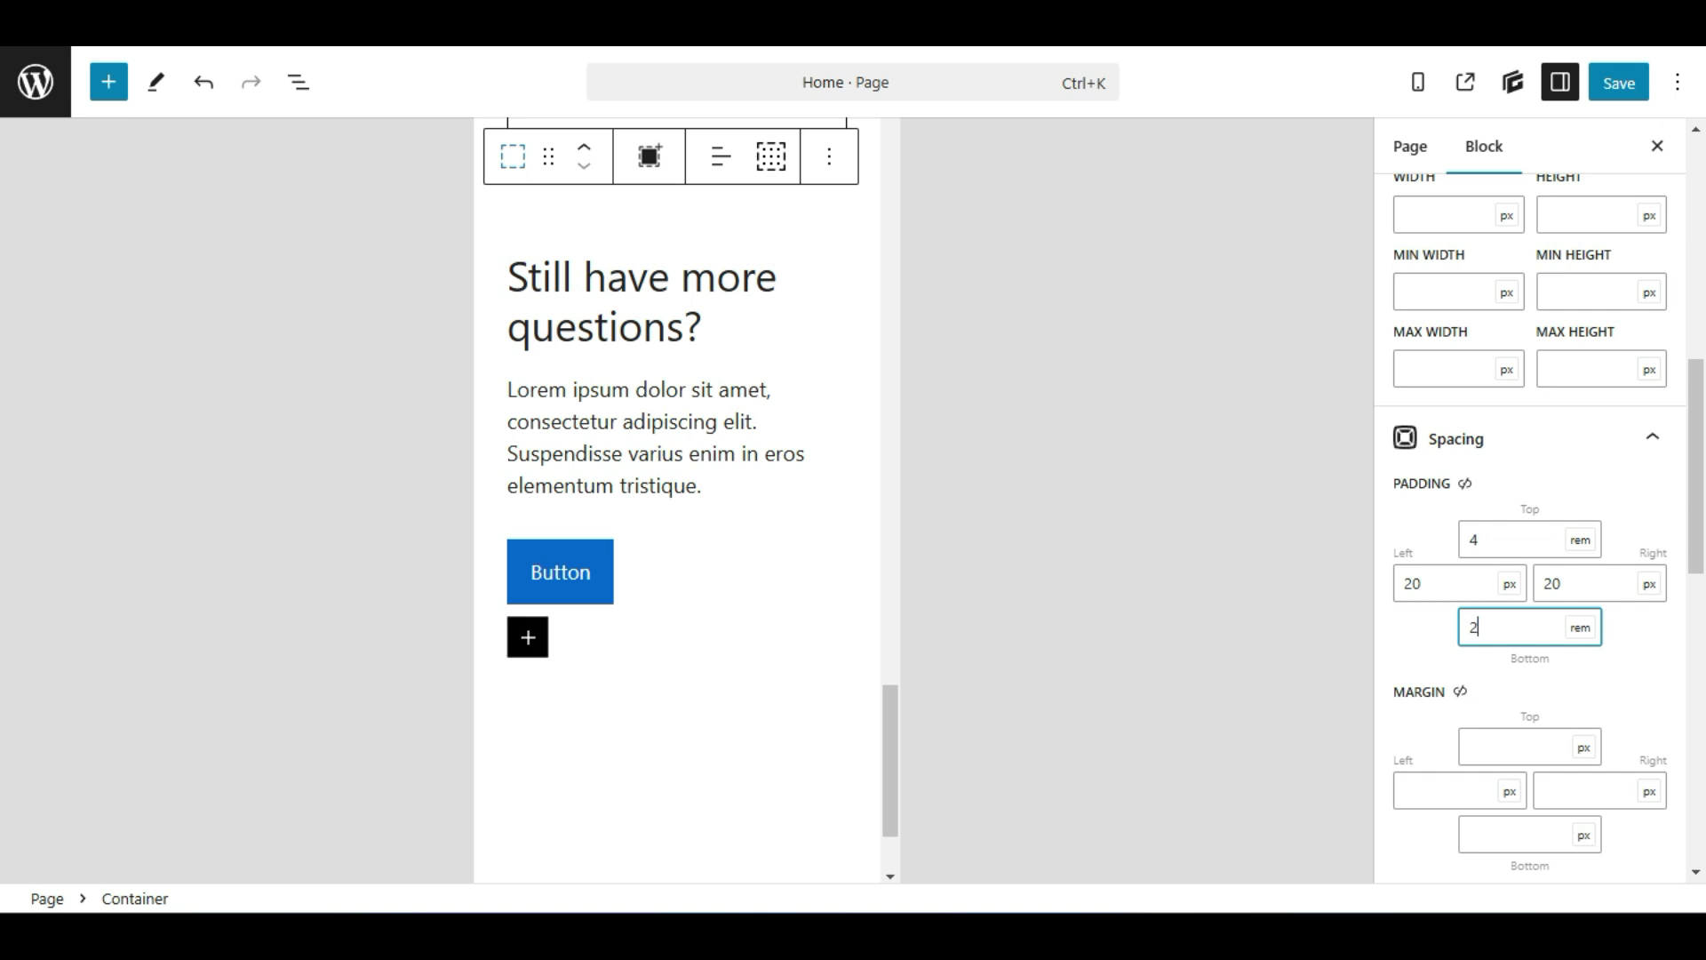
pyautogui.write('2')
pyautogui.click(663, 671)
# Step: Set the FAQ container's mobile top padding to 2 rem
pyautogui.click(1475, 540)
pyautogui.doubleClick(1485, 542)
pyautogui.write('2')
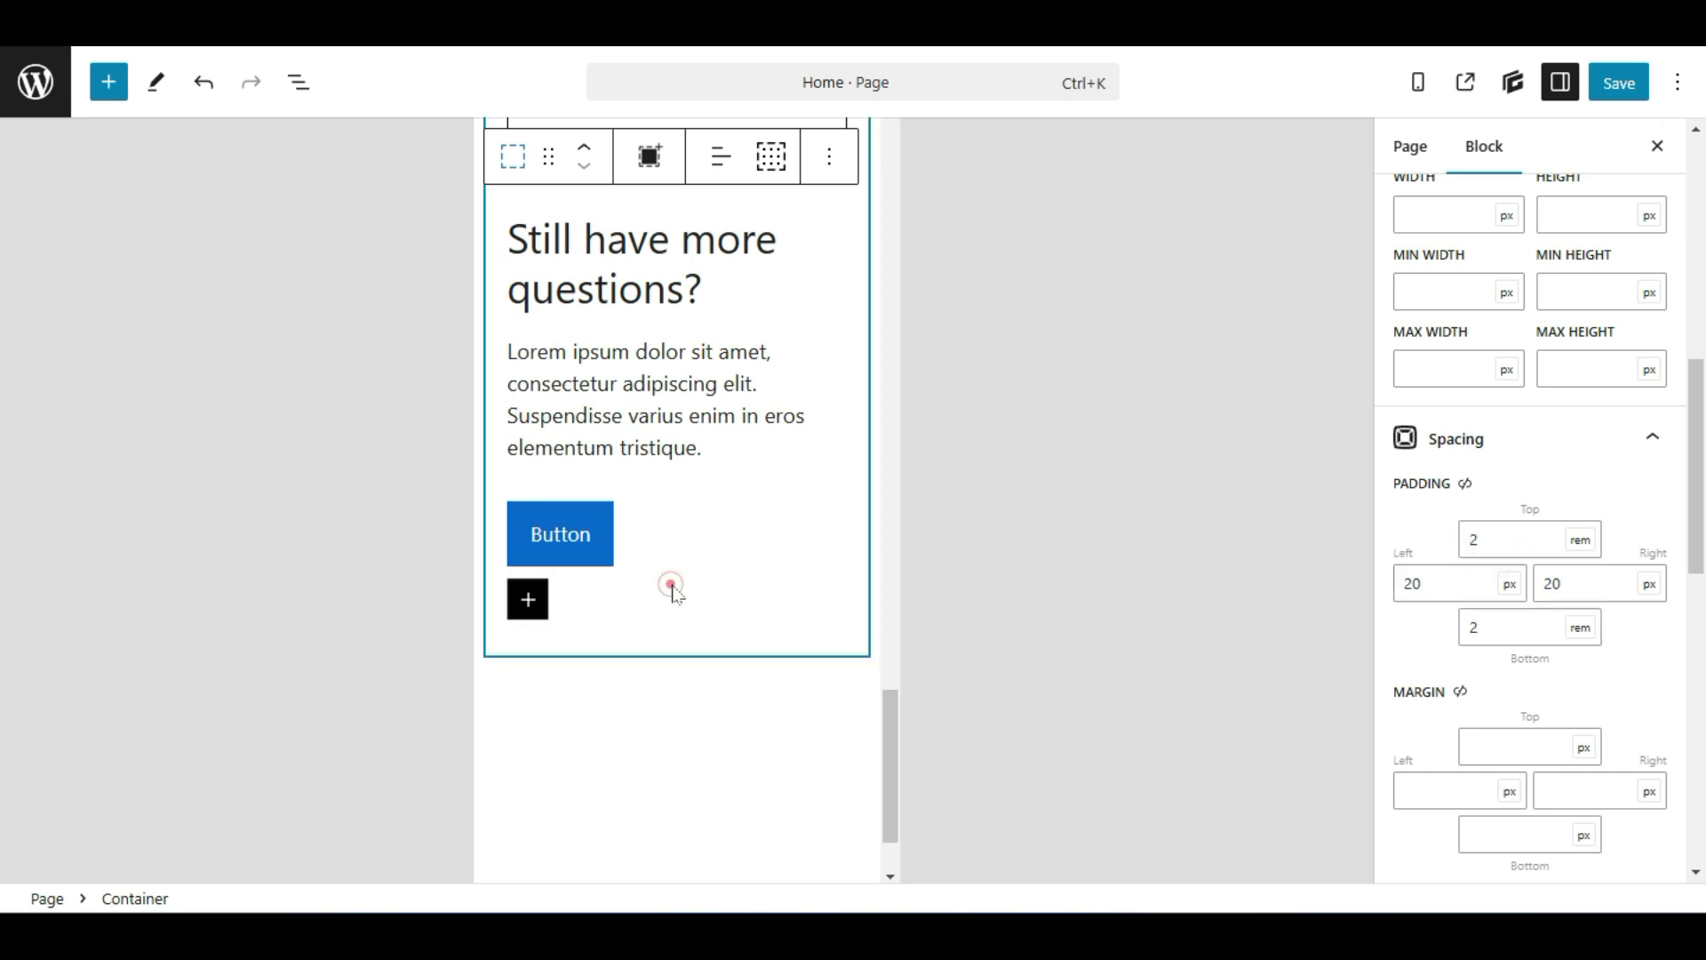
pyautogui.click(670, 587)
pyautogui.scroll(5, 670, 586)
pyautogui.scroll(10, 671, 551)
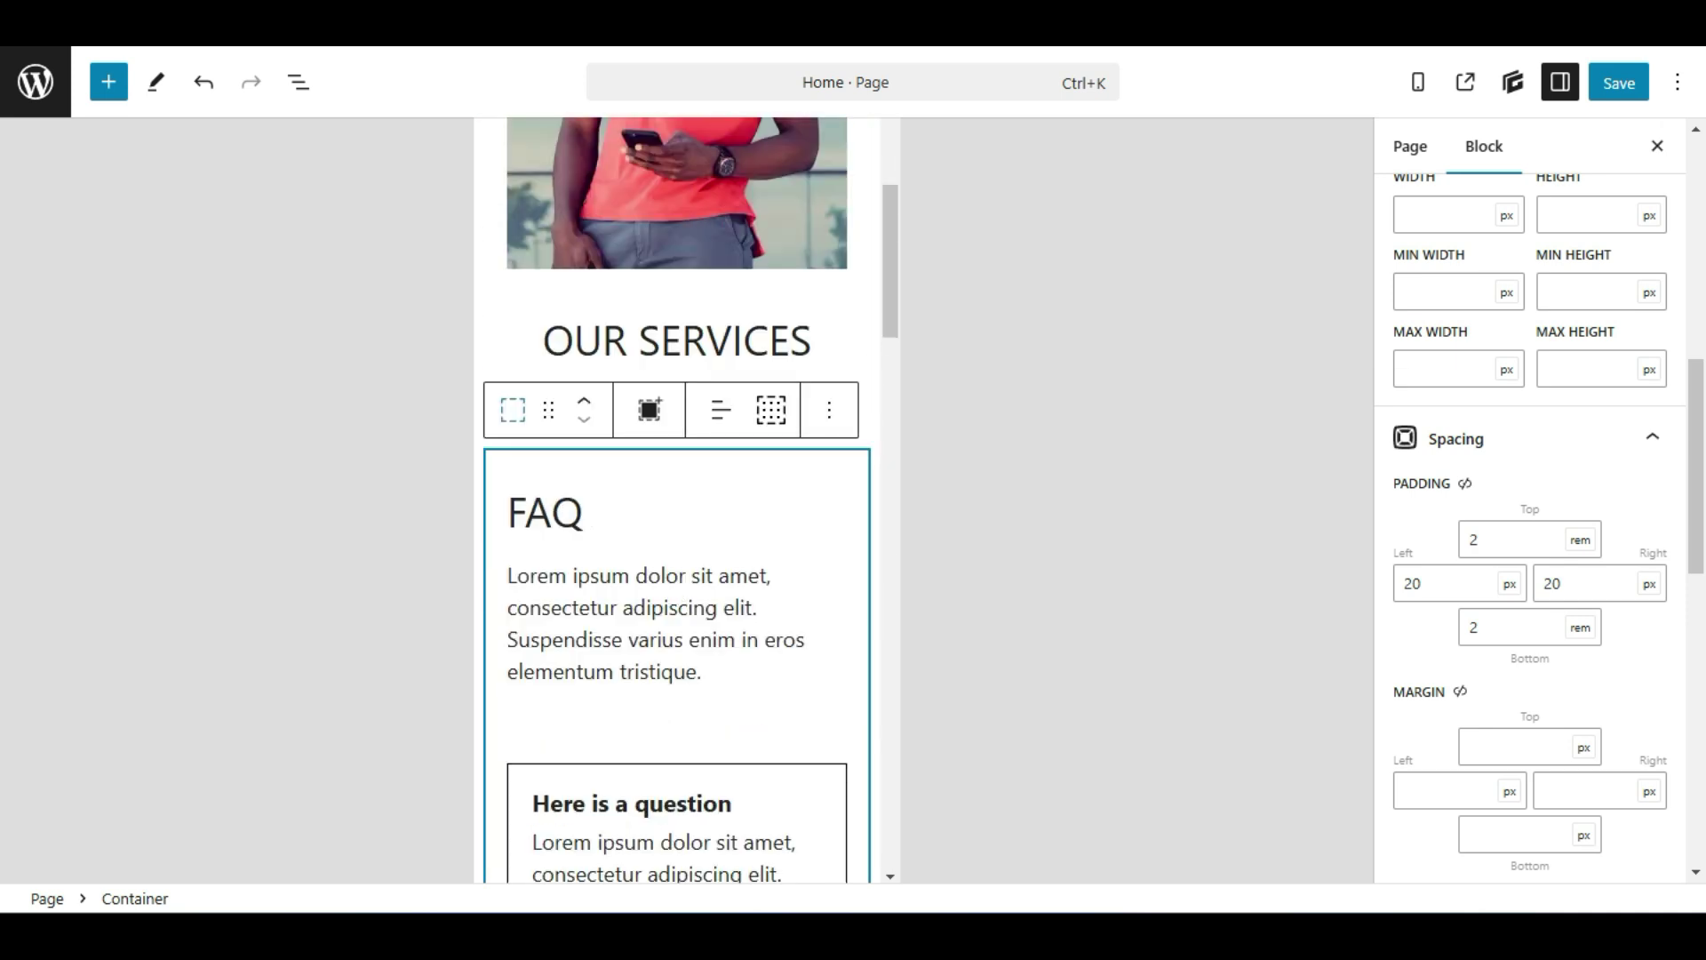
pyautogui.scroll(10, 674, 574)
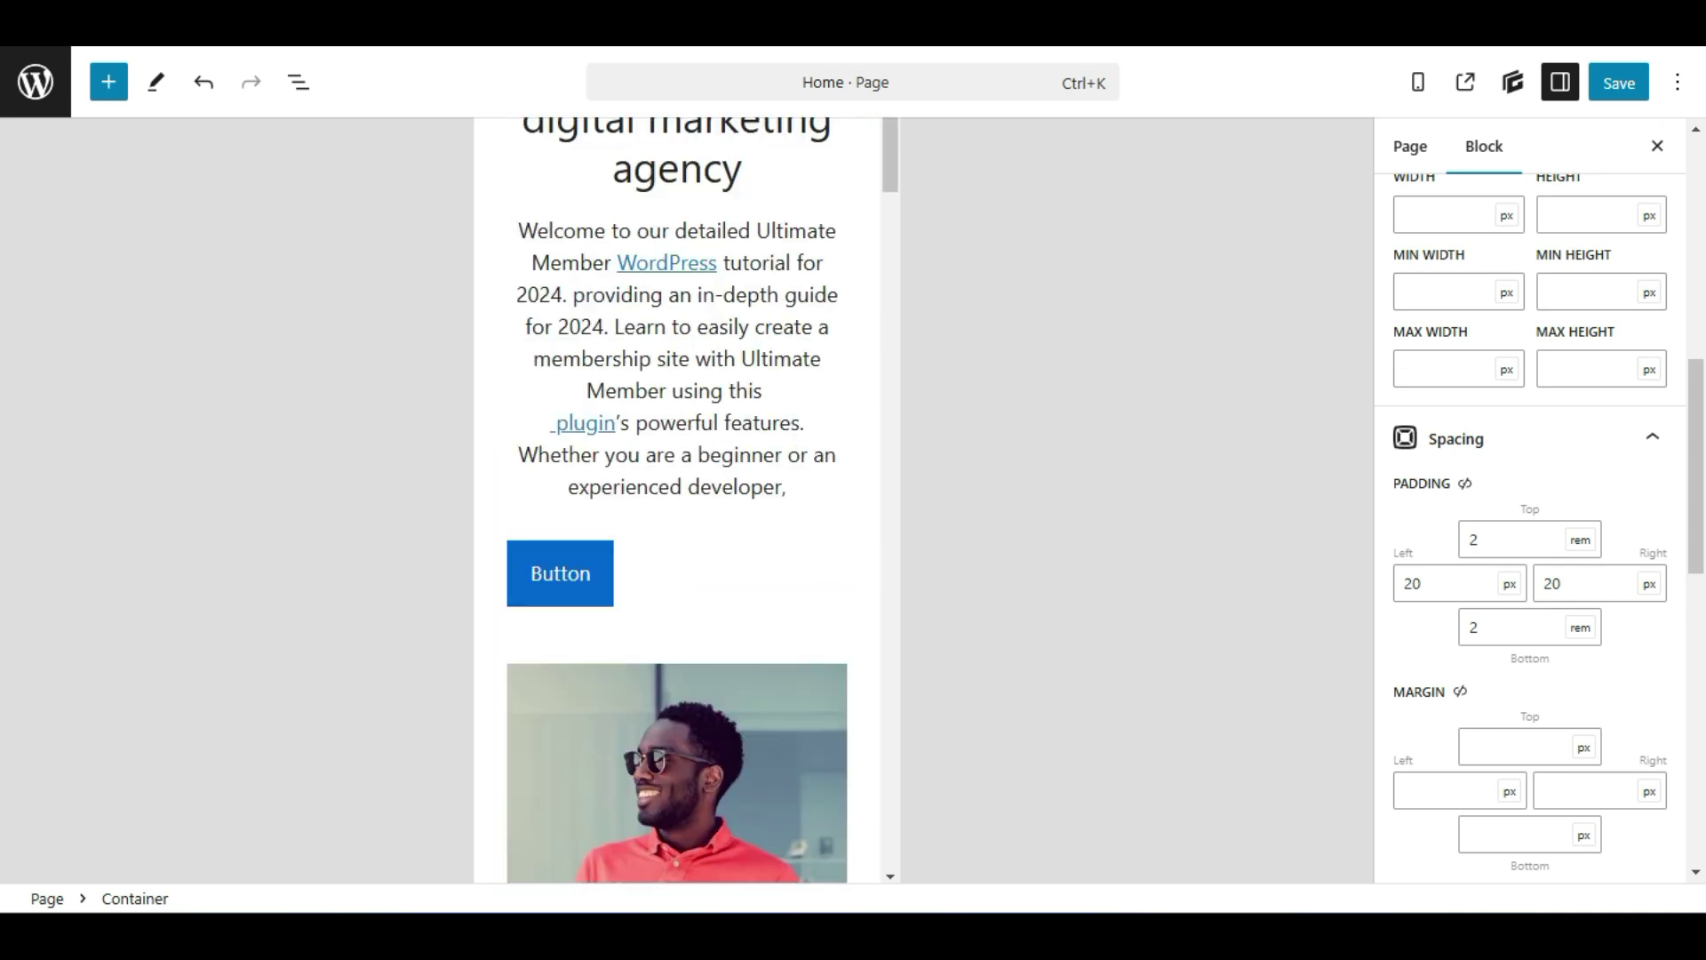
# Step: Delete the empty paragraph block between the "OUR SERVICES" headline and the FAQ section
pyautogui.click(703, 391)
pyautogui.scroll(-9, 703, 392)
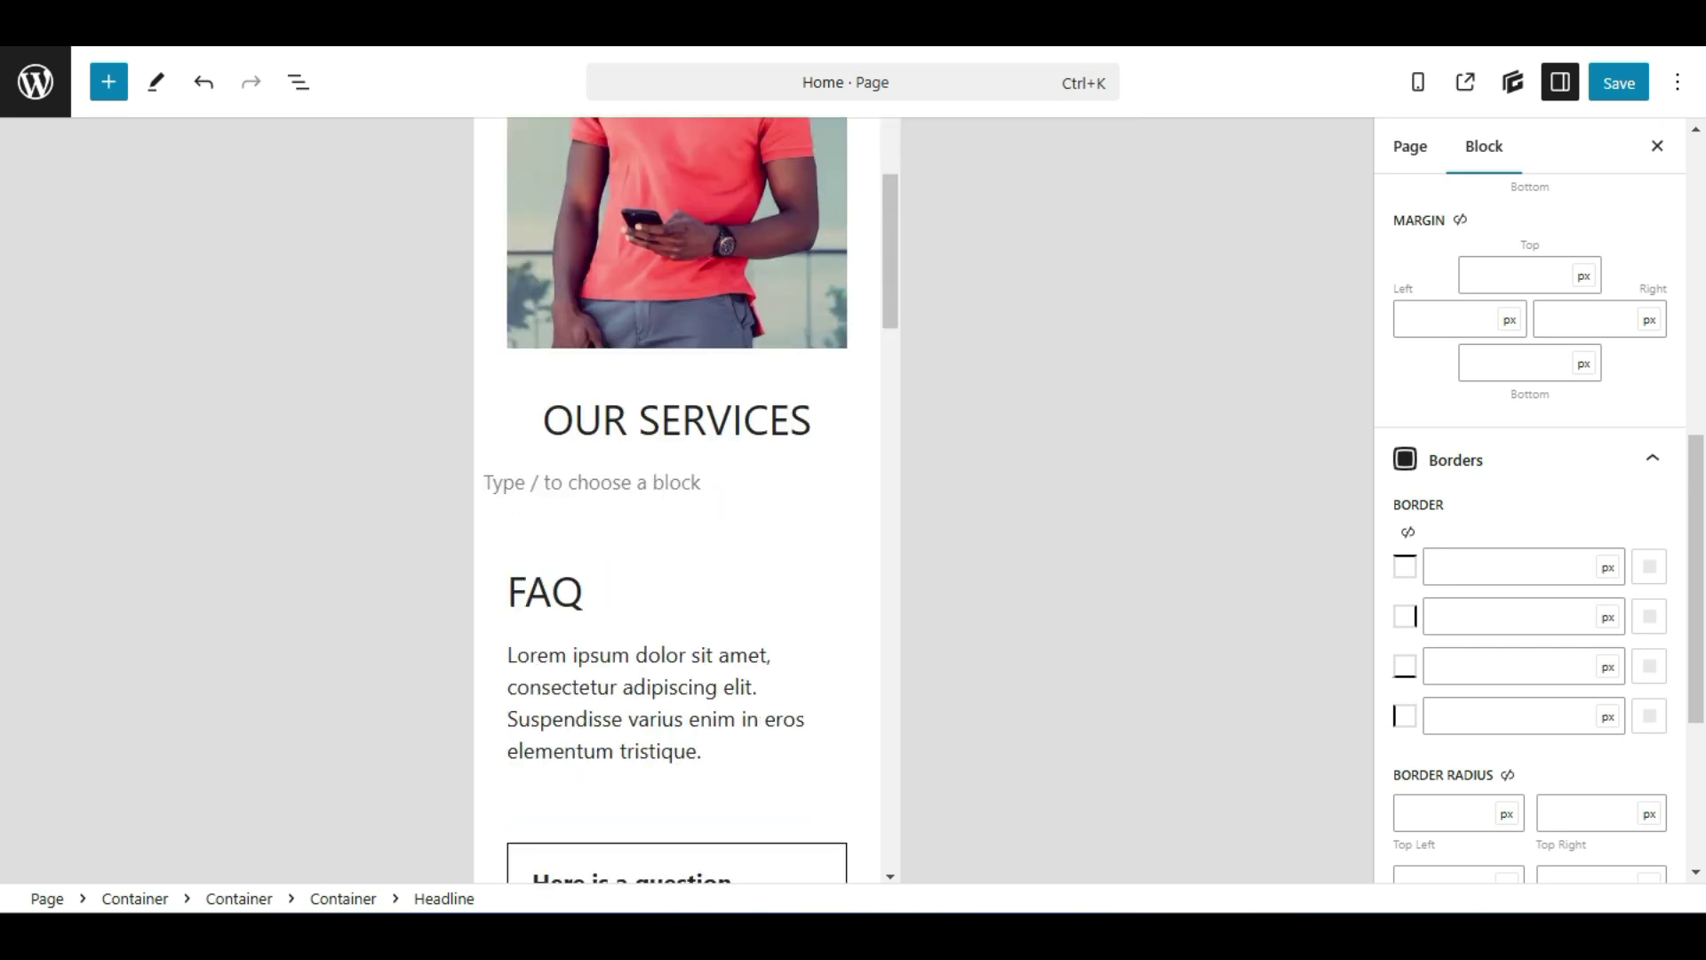
pyautogui.click(758, 469)
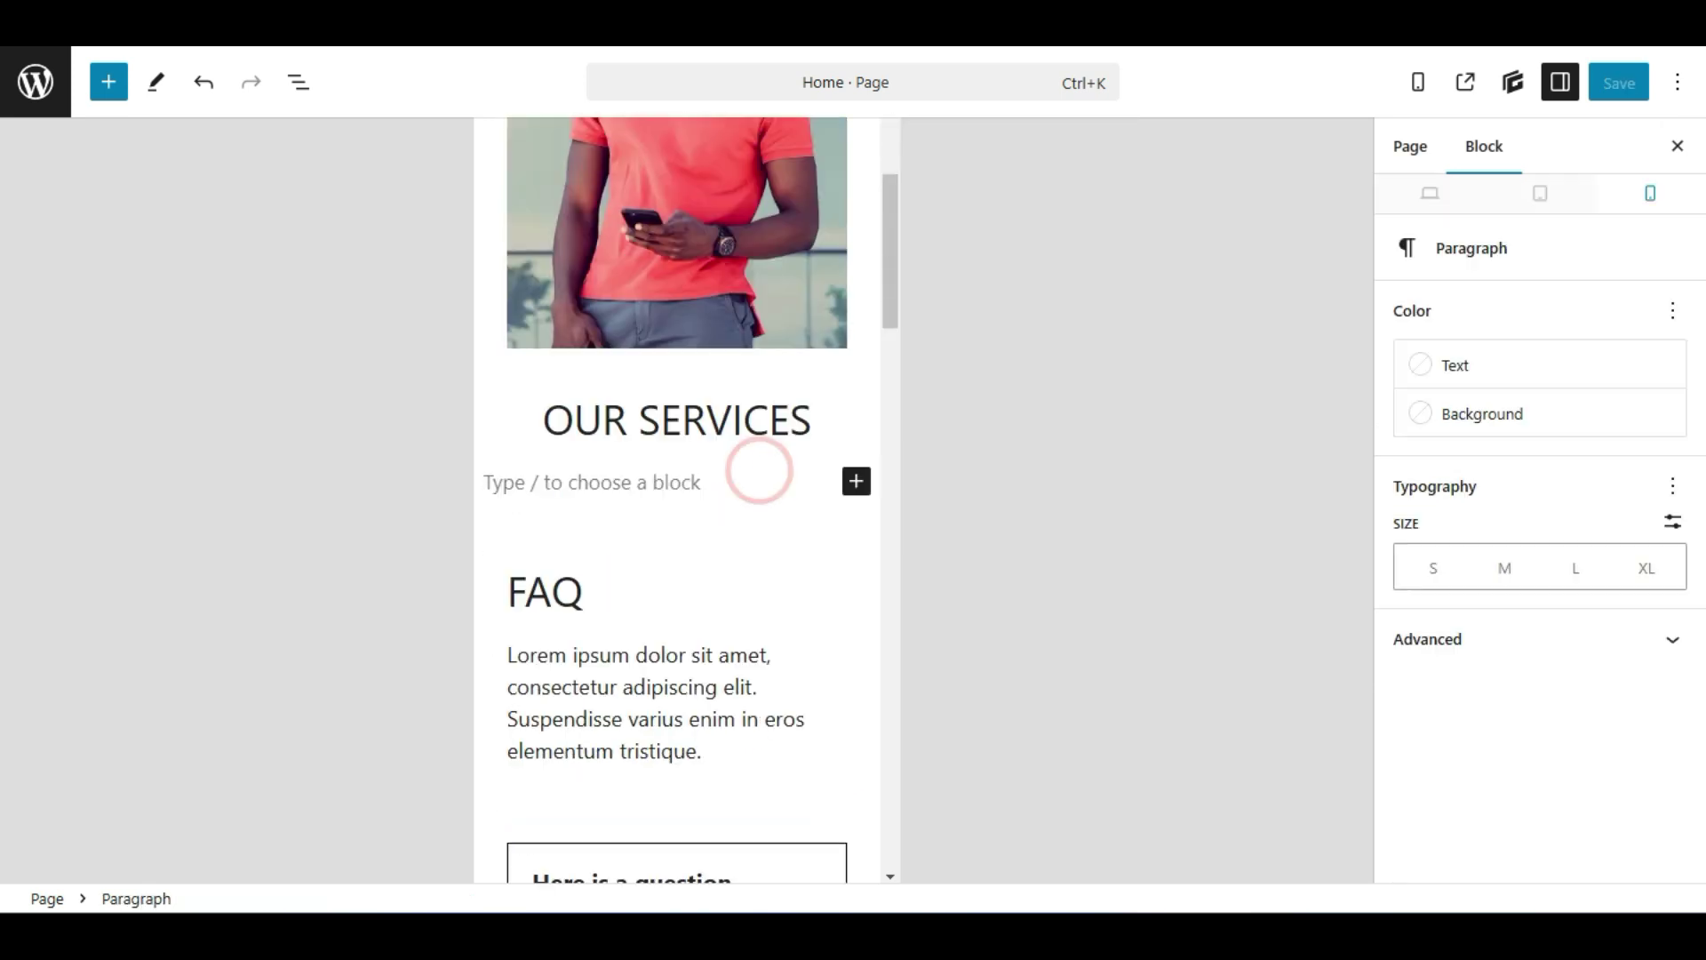
pyautogui.press('BackSpace')
# Step: Examine the mobile layout from the feature section through "OUR SERVICES" to the FAQ question boxes
pyautogui.scroll(-3, 769, 499)
pyautogui.scroll(5, 764, 500)
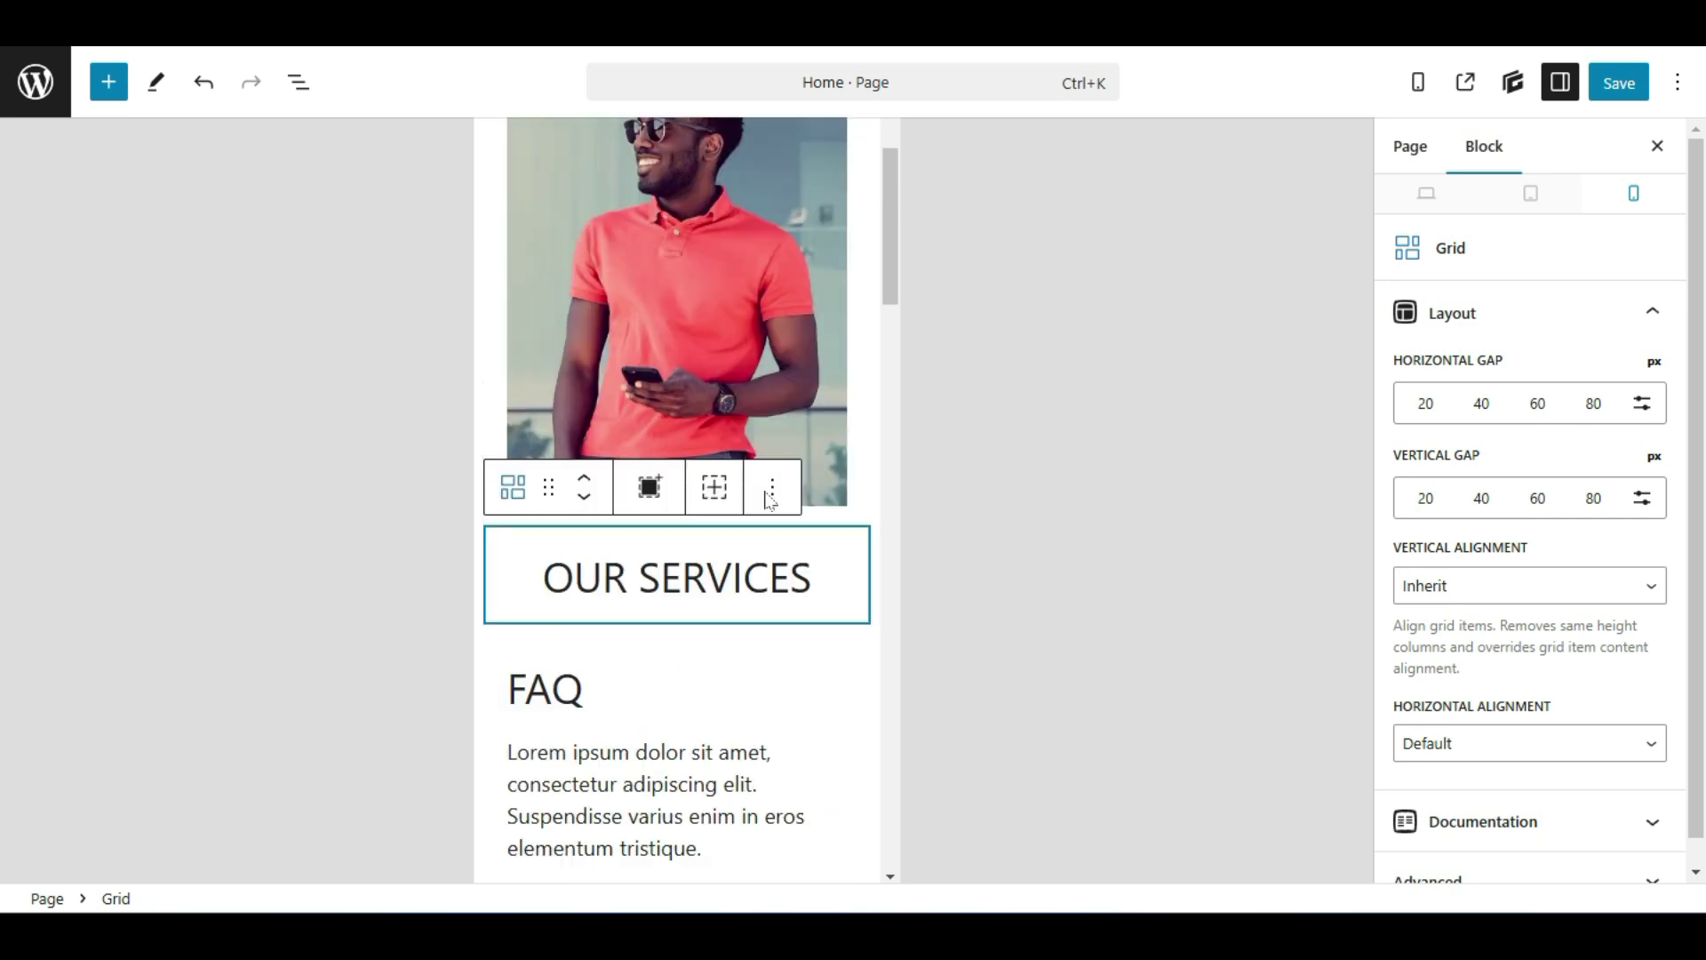
pyautogui.scroll(-4, 675, 423)
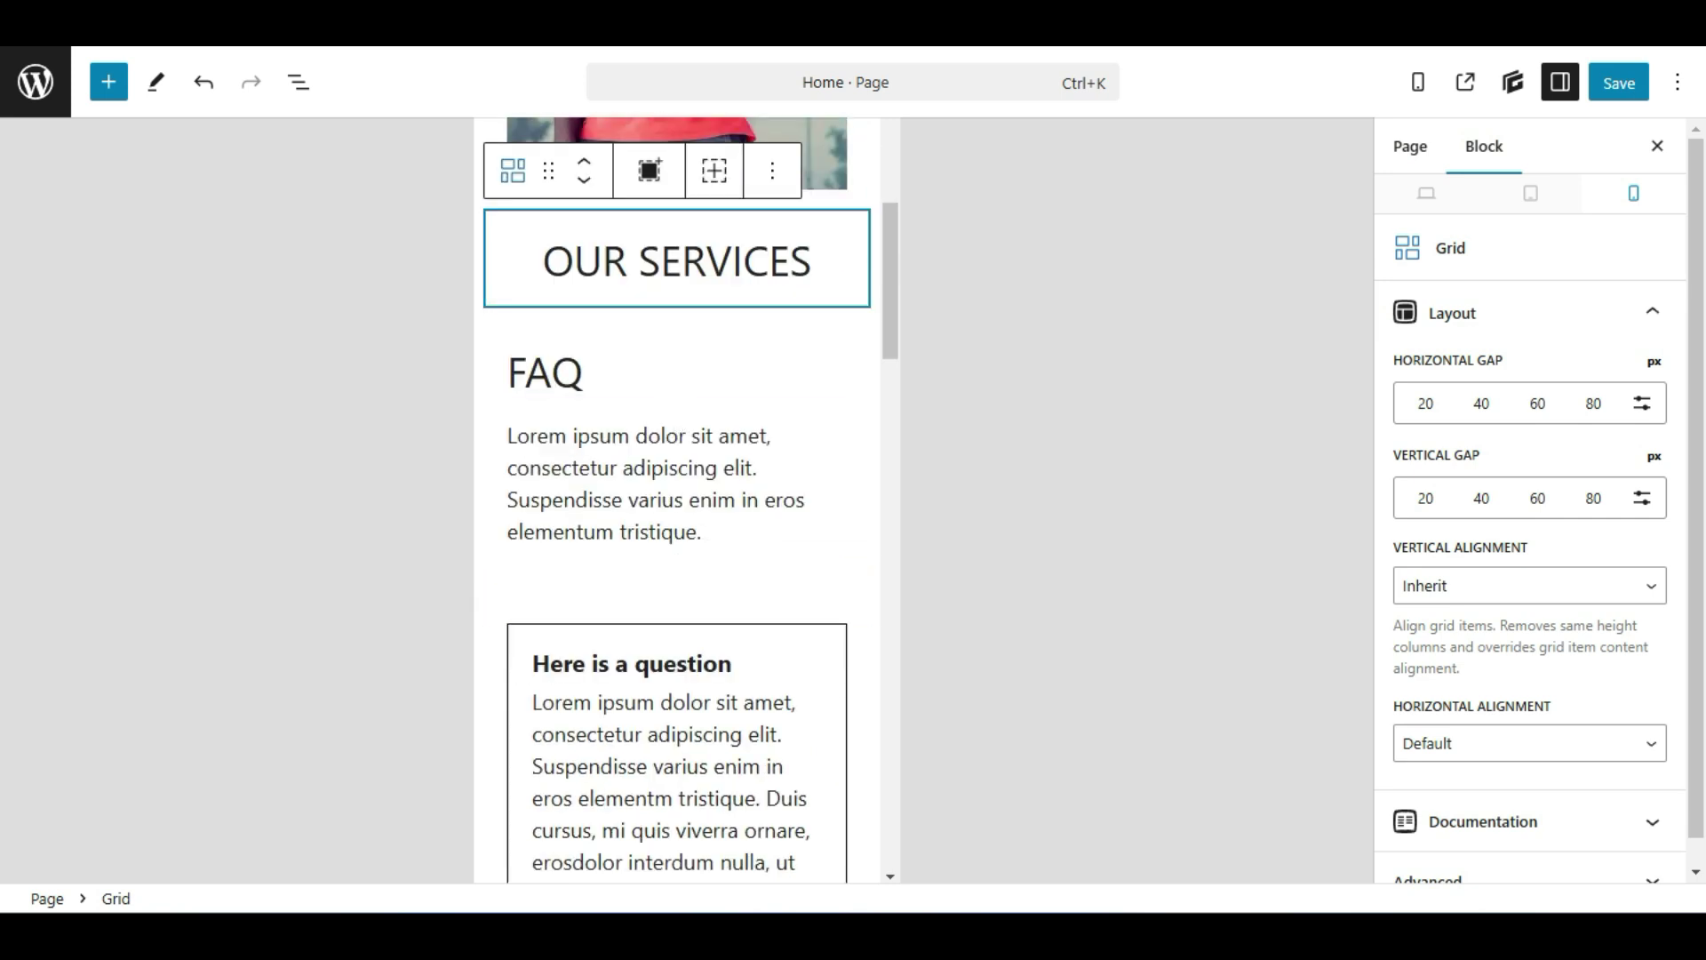
pyautogui.scroll(-1, 613, 356)
pyautogui.scroll(5, 613, 355)
pyautogui.scroll(-10, 698, 377)
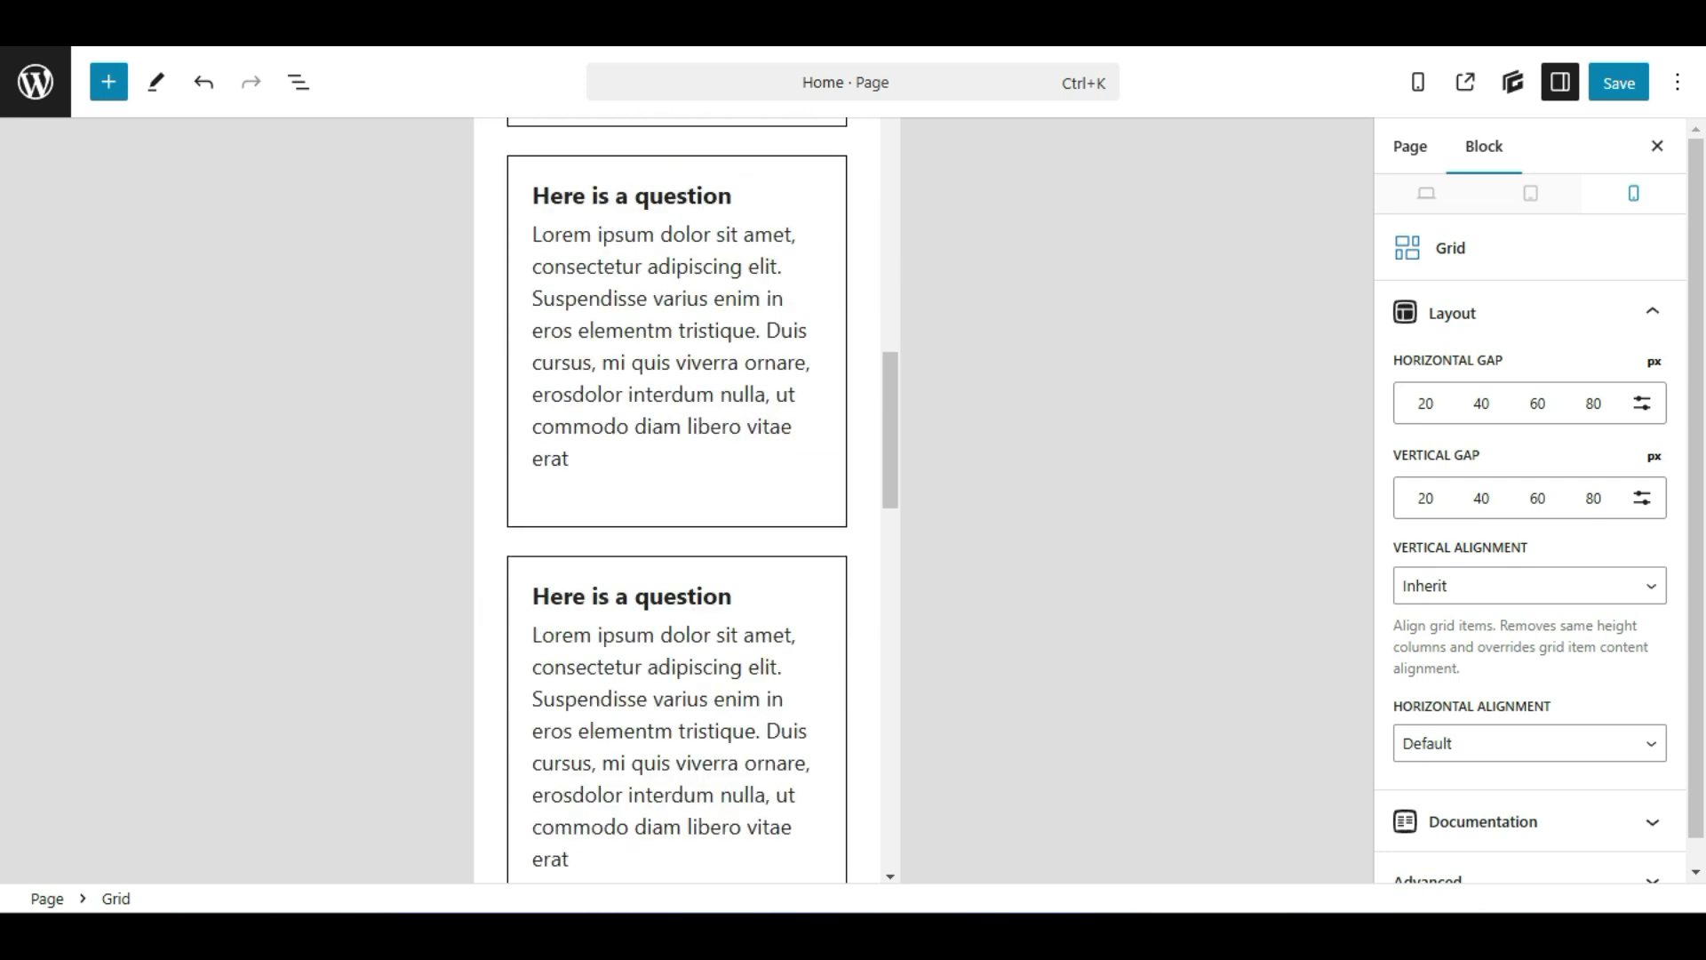
pyautogui.scroll(-5, 675, 497)
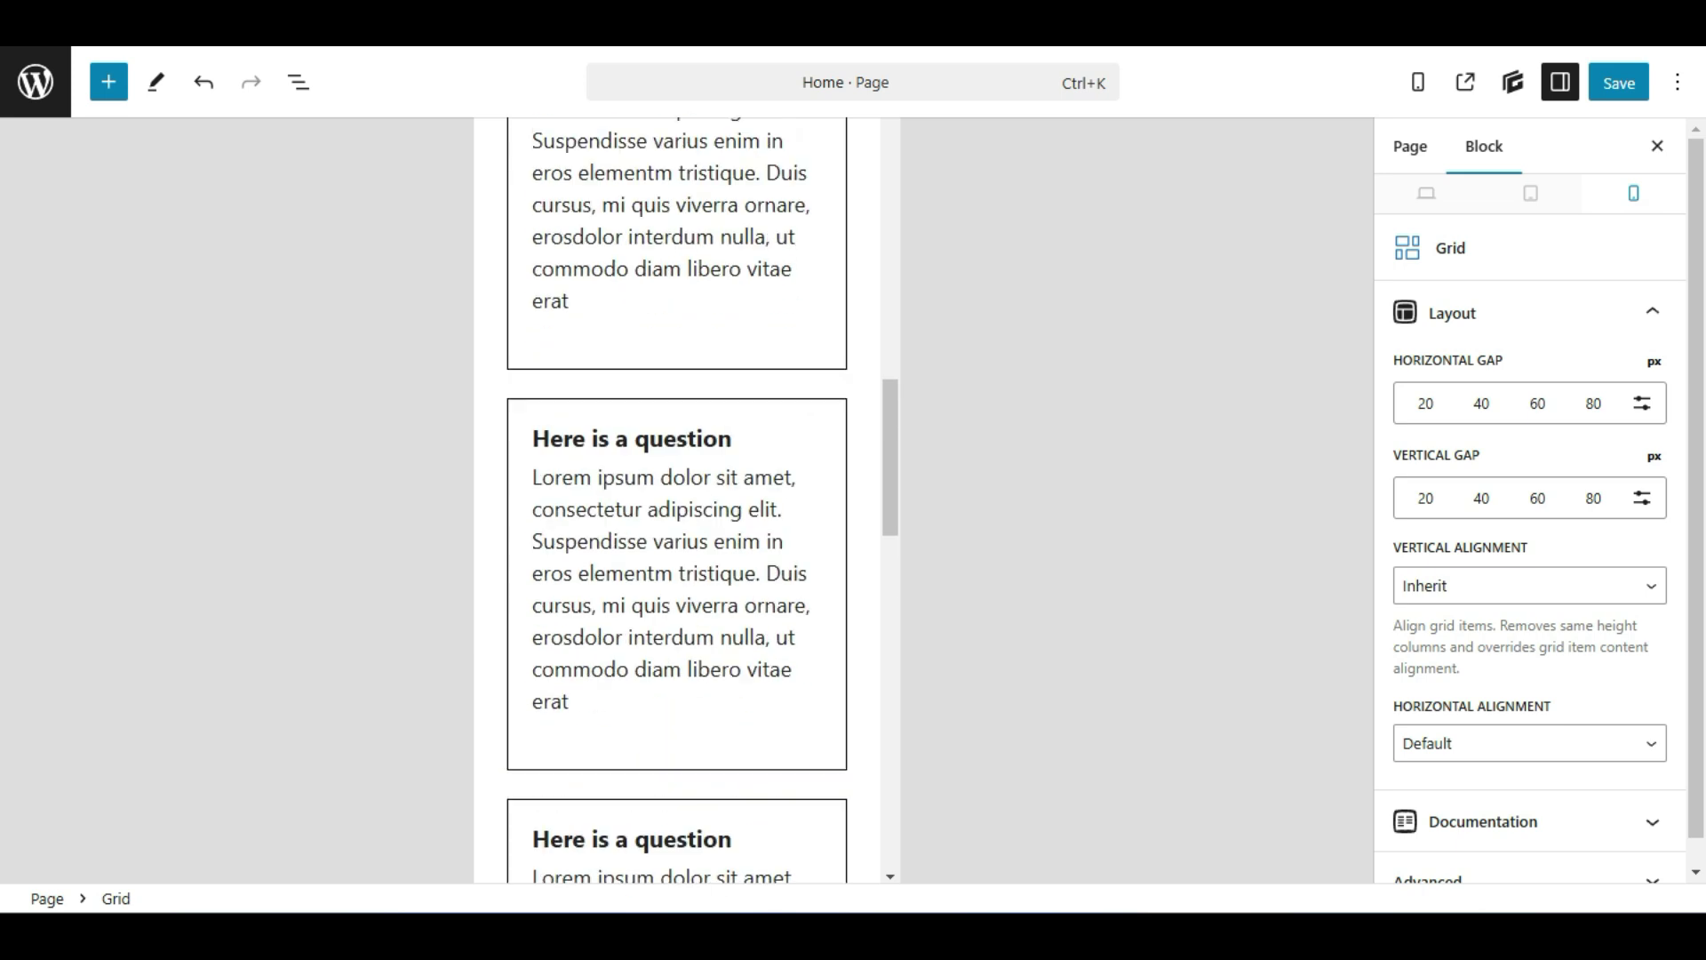
pyautogui.scroll(10, 680, 435)
pyautogui.scroll(5, 679, 498)
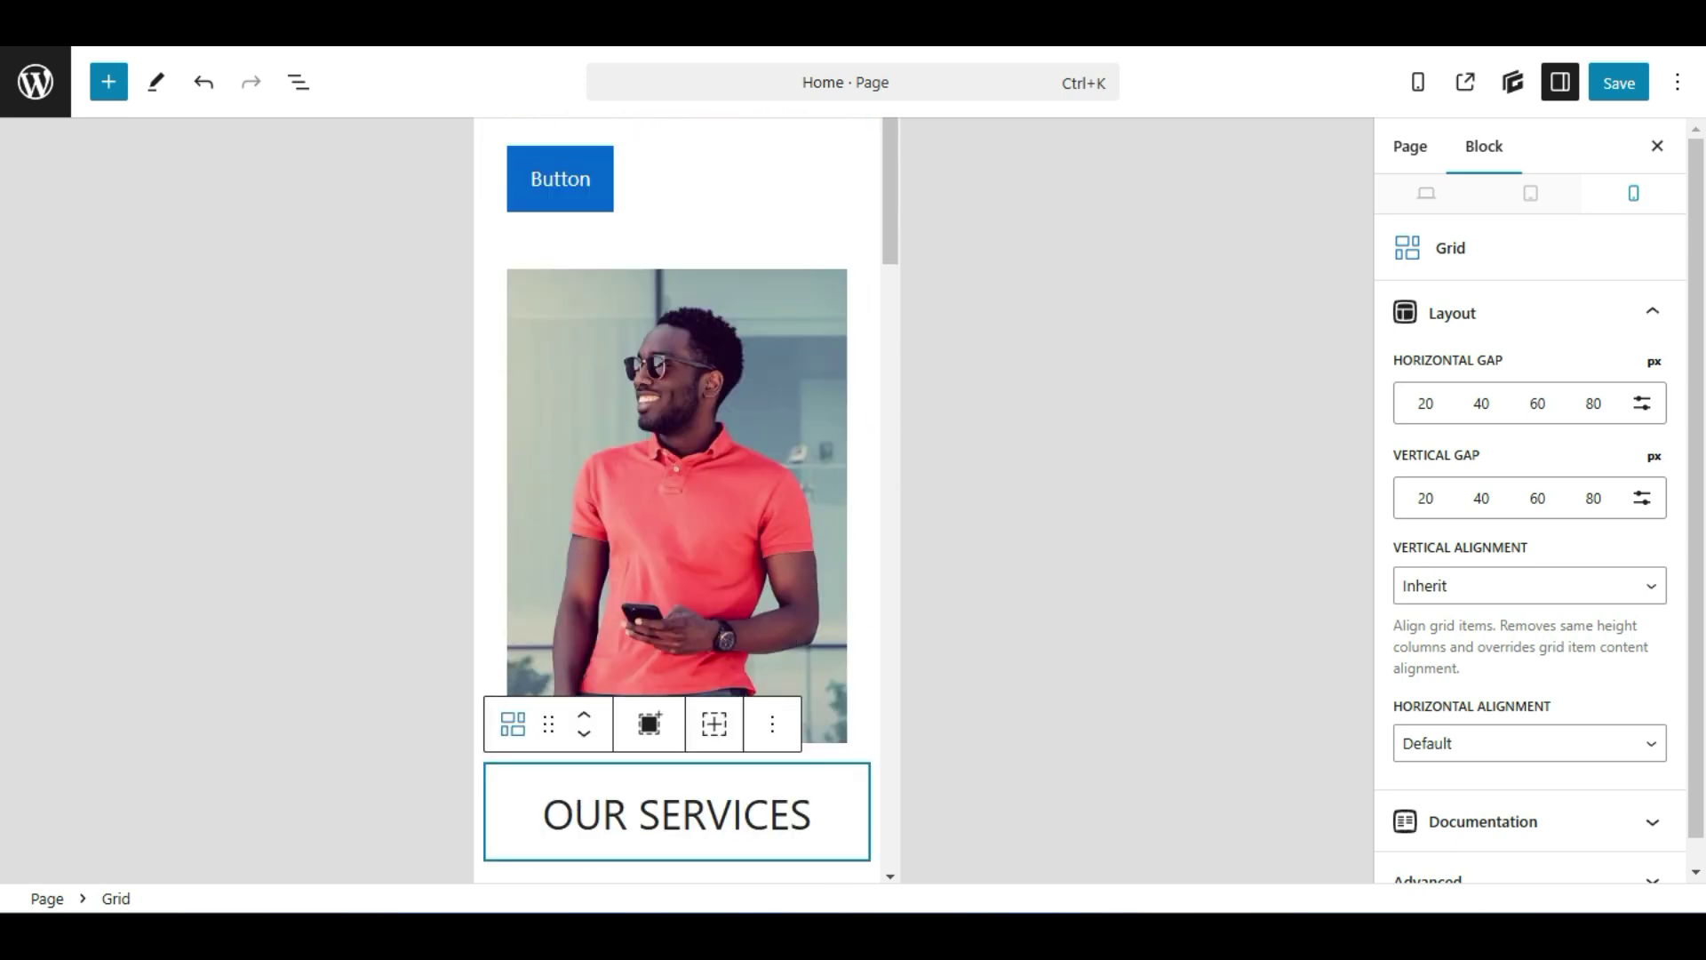
pyautogui.scroll(5, 644, 417)
pyautogui.scroll(-12, 644, 418)
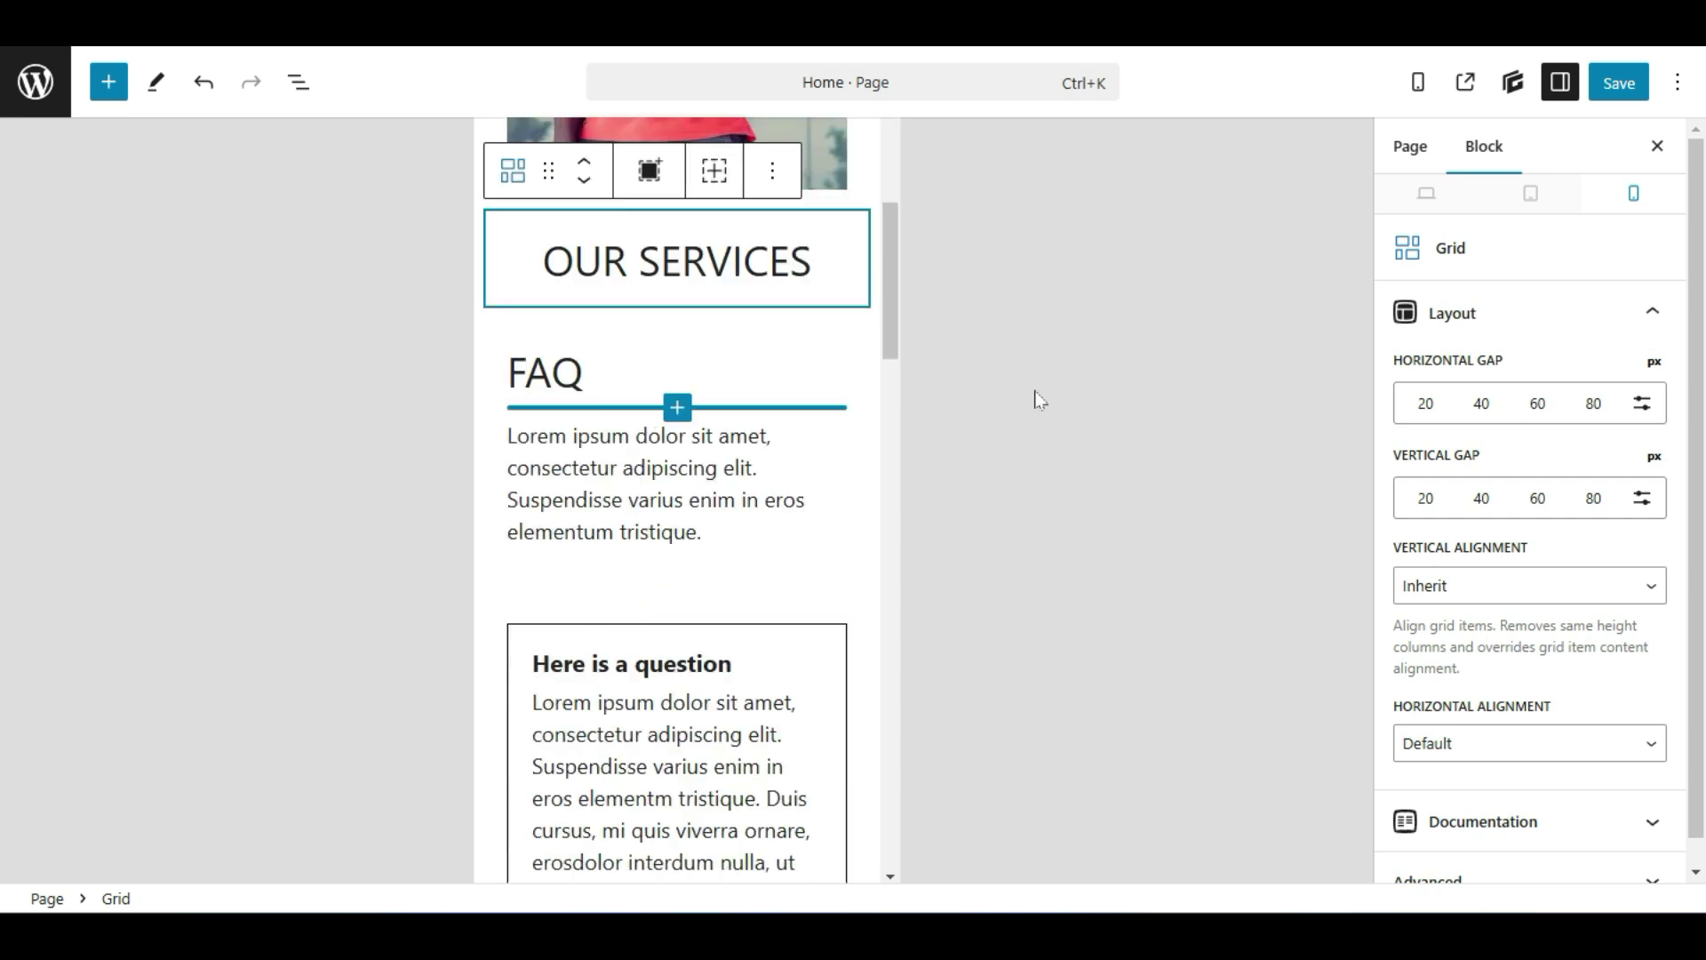
# Step: Switch the preview to desktop and examine the layout from "OUR SERVICES" through the FAQ questions to "Still have more questions?"
pyautogui.click(1418, 82)
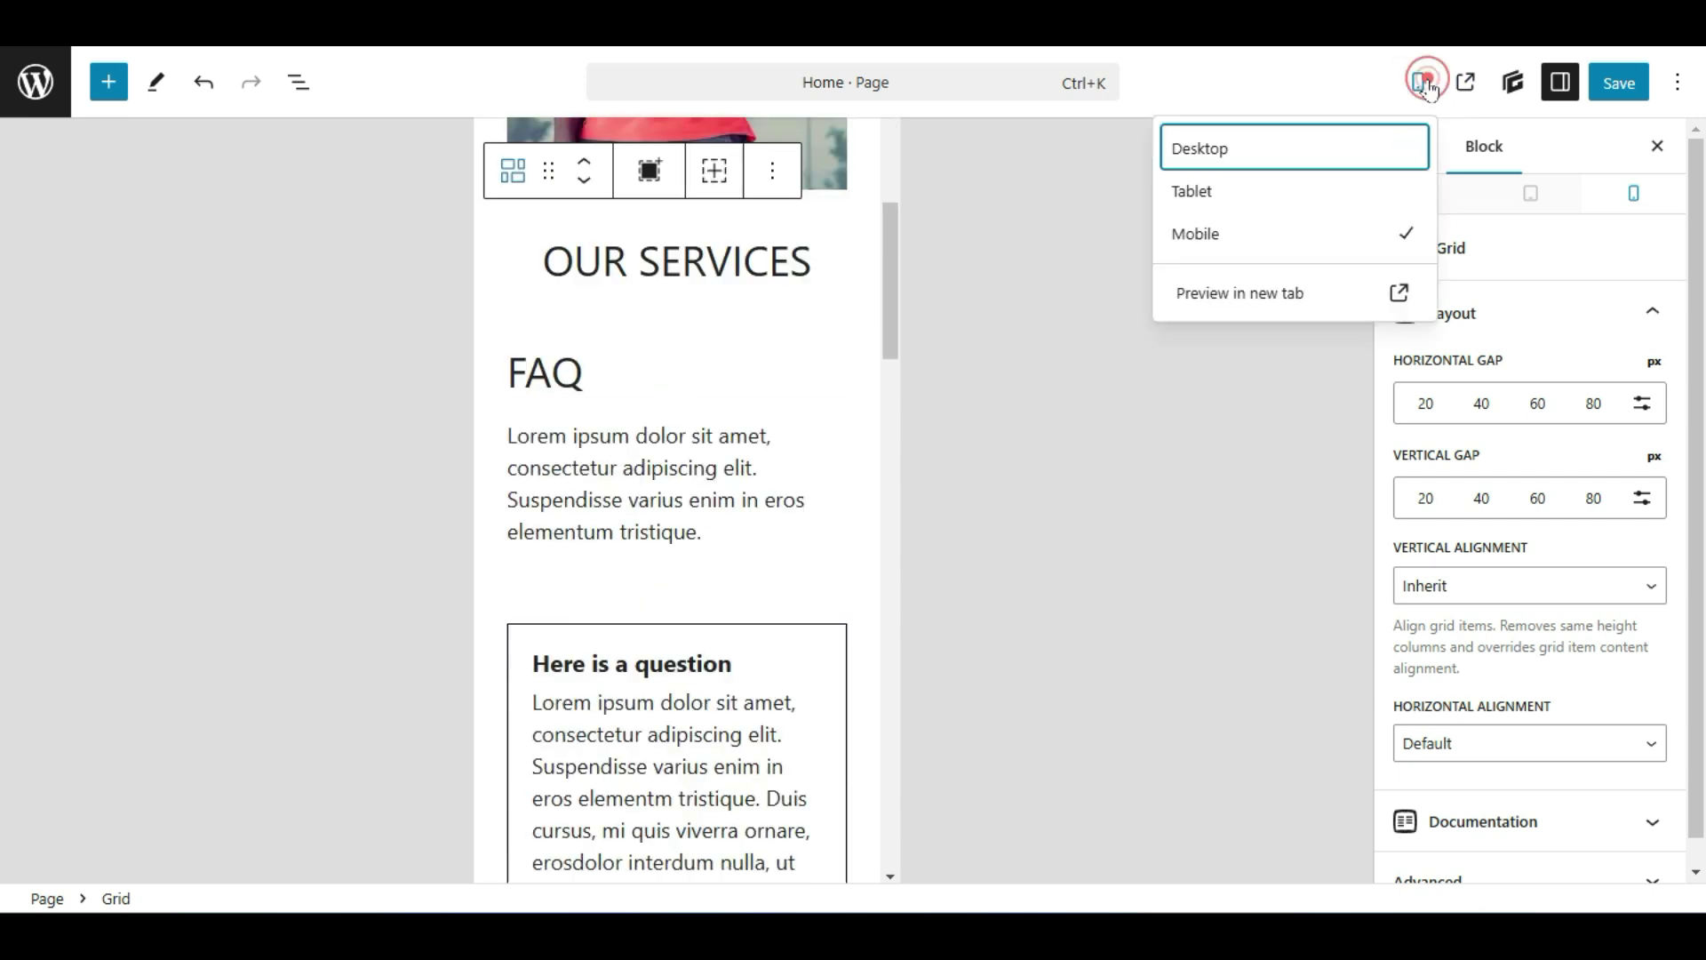
pyautogui.click(1264, 149)
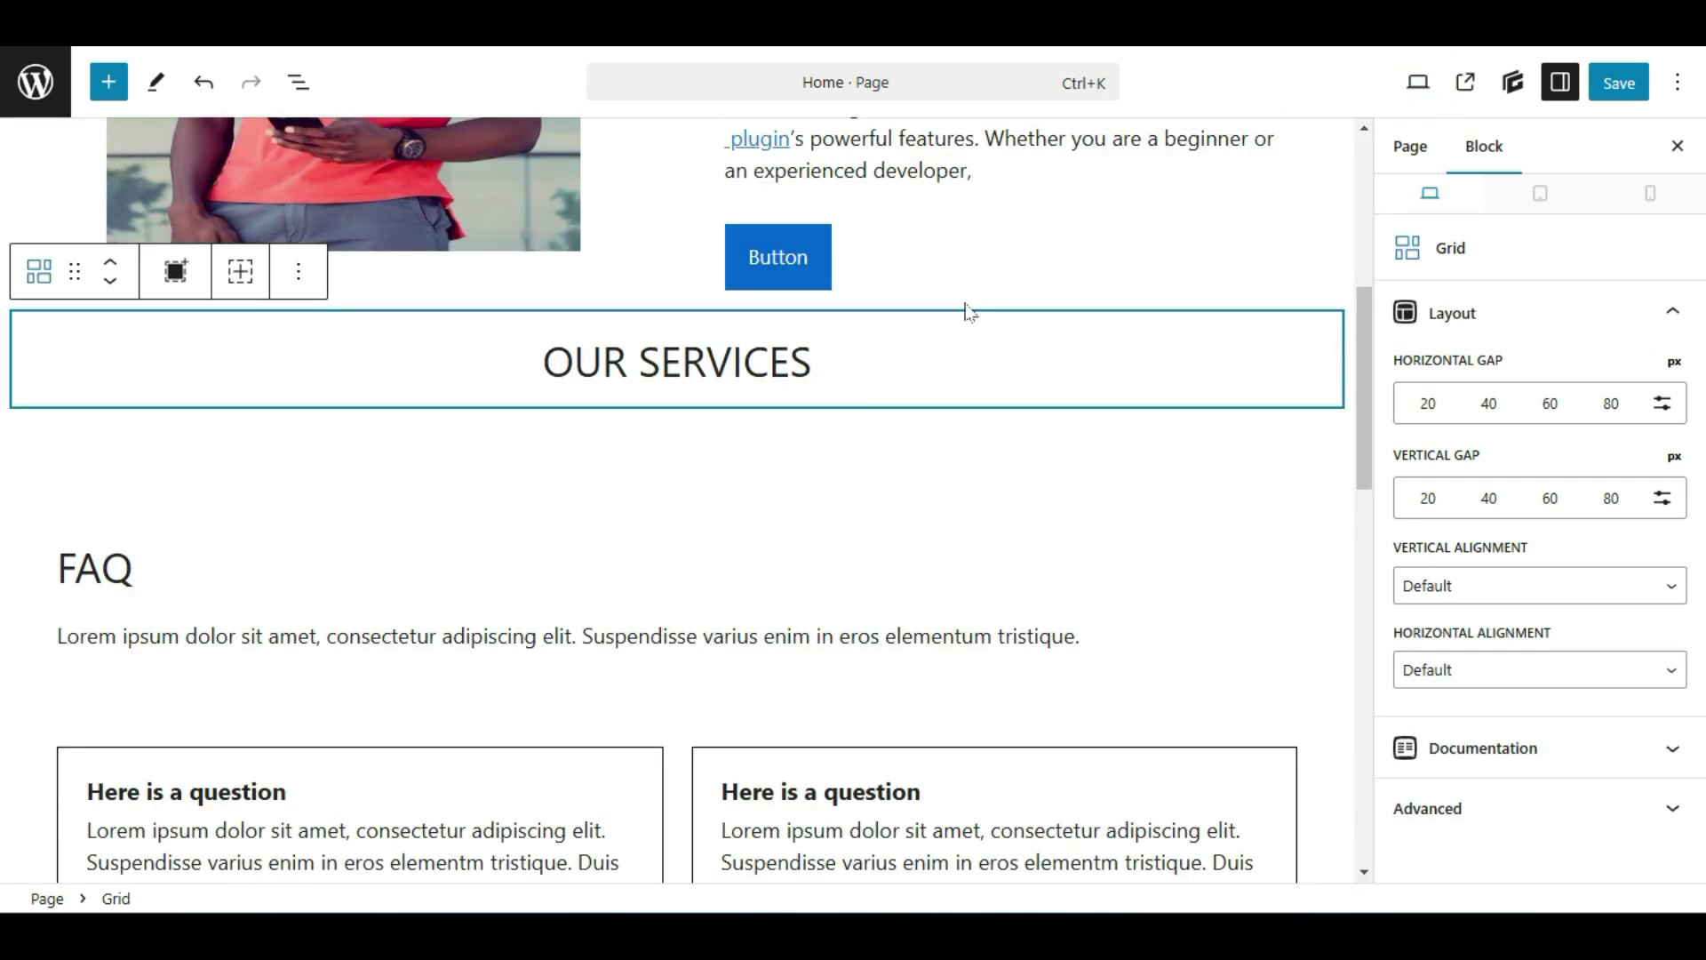
pyautogui.scroll(-9, 969, 311)
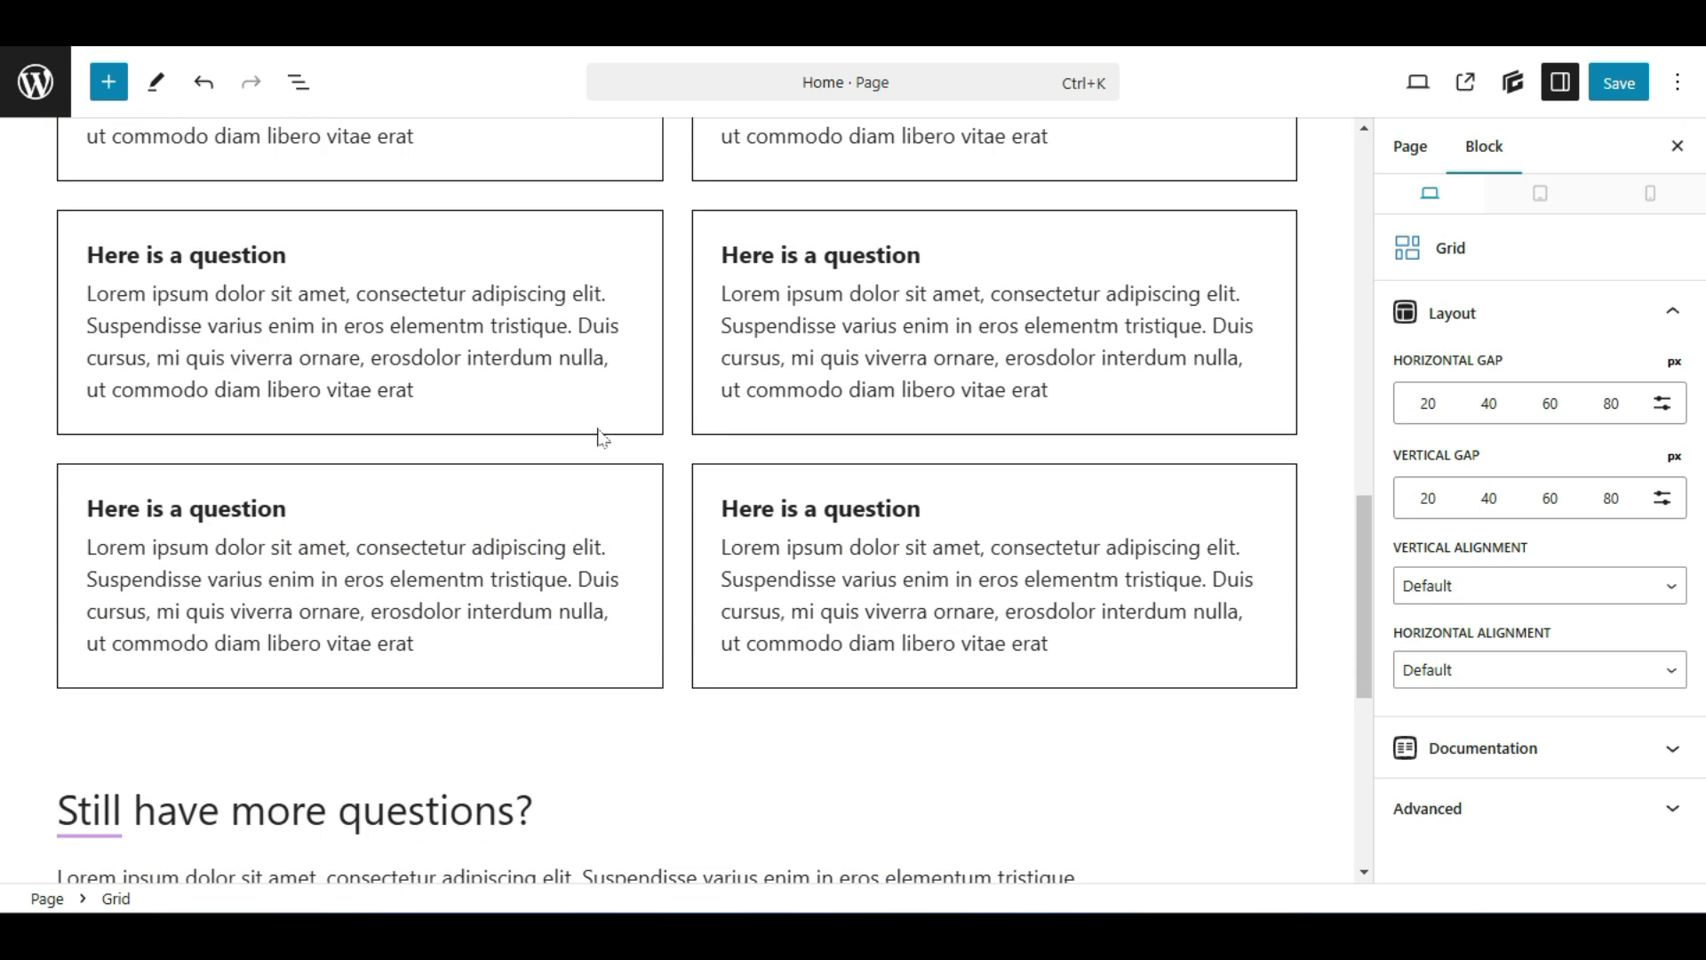
pyautogui.scroll(4, 598, 436)
pyautogui.scroll(4, 533, 392)
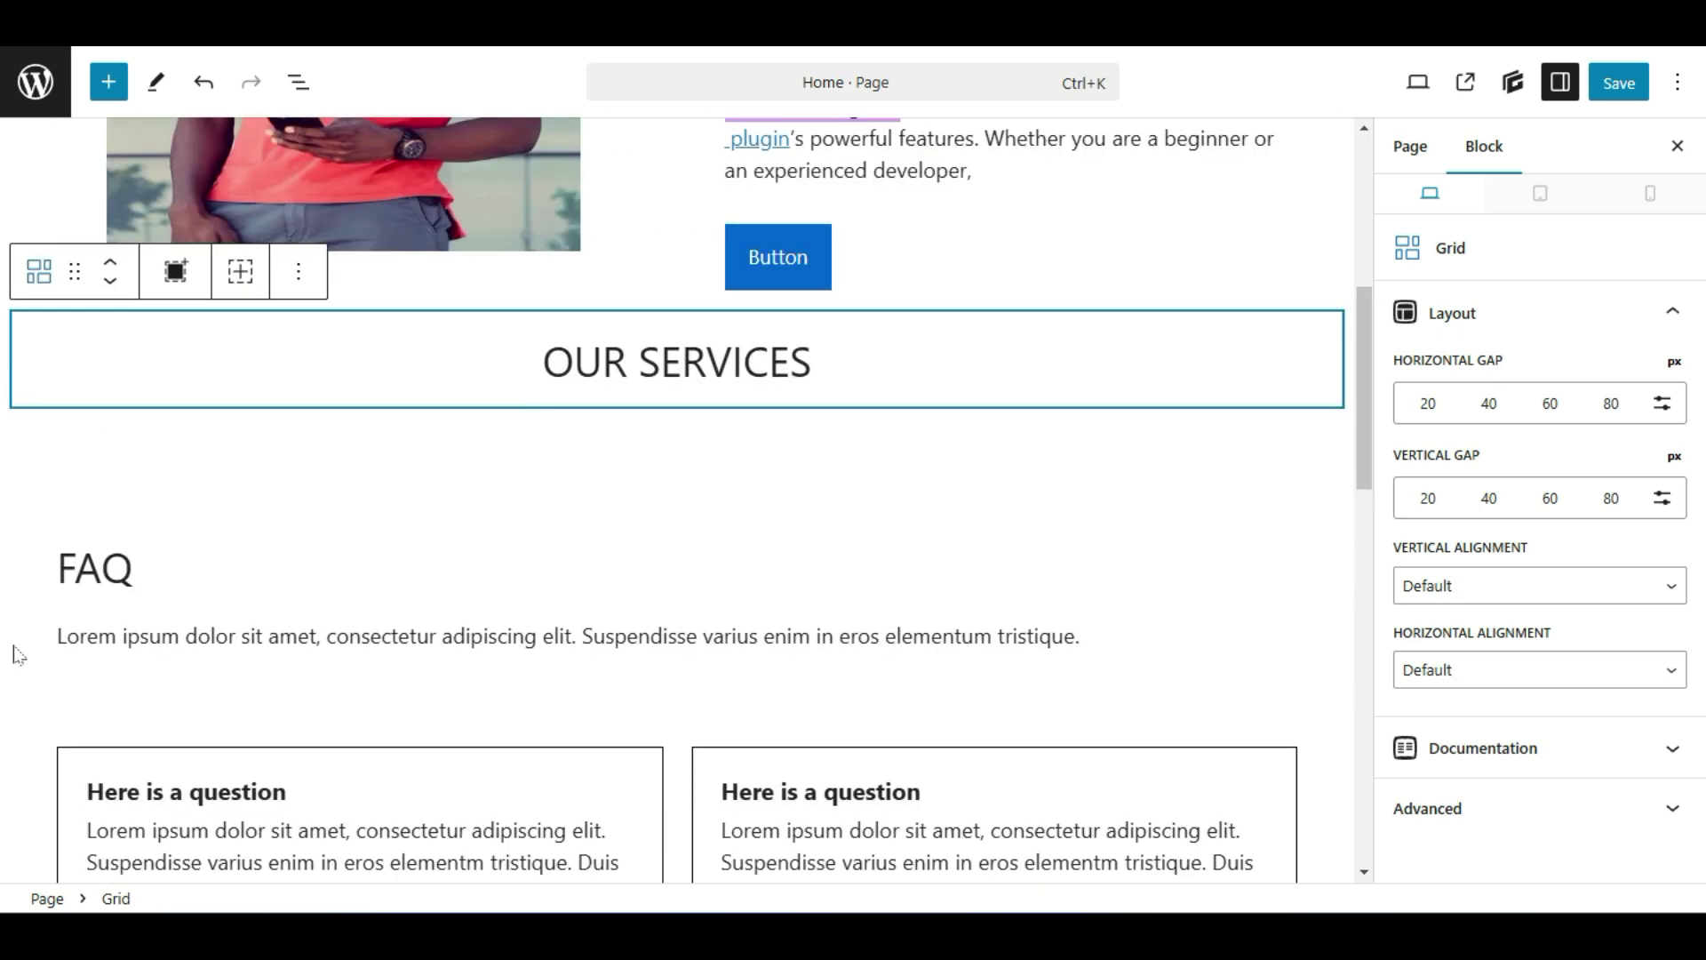
pyautogui.doubleClick(95, 569)
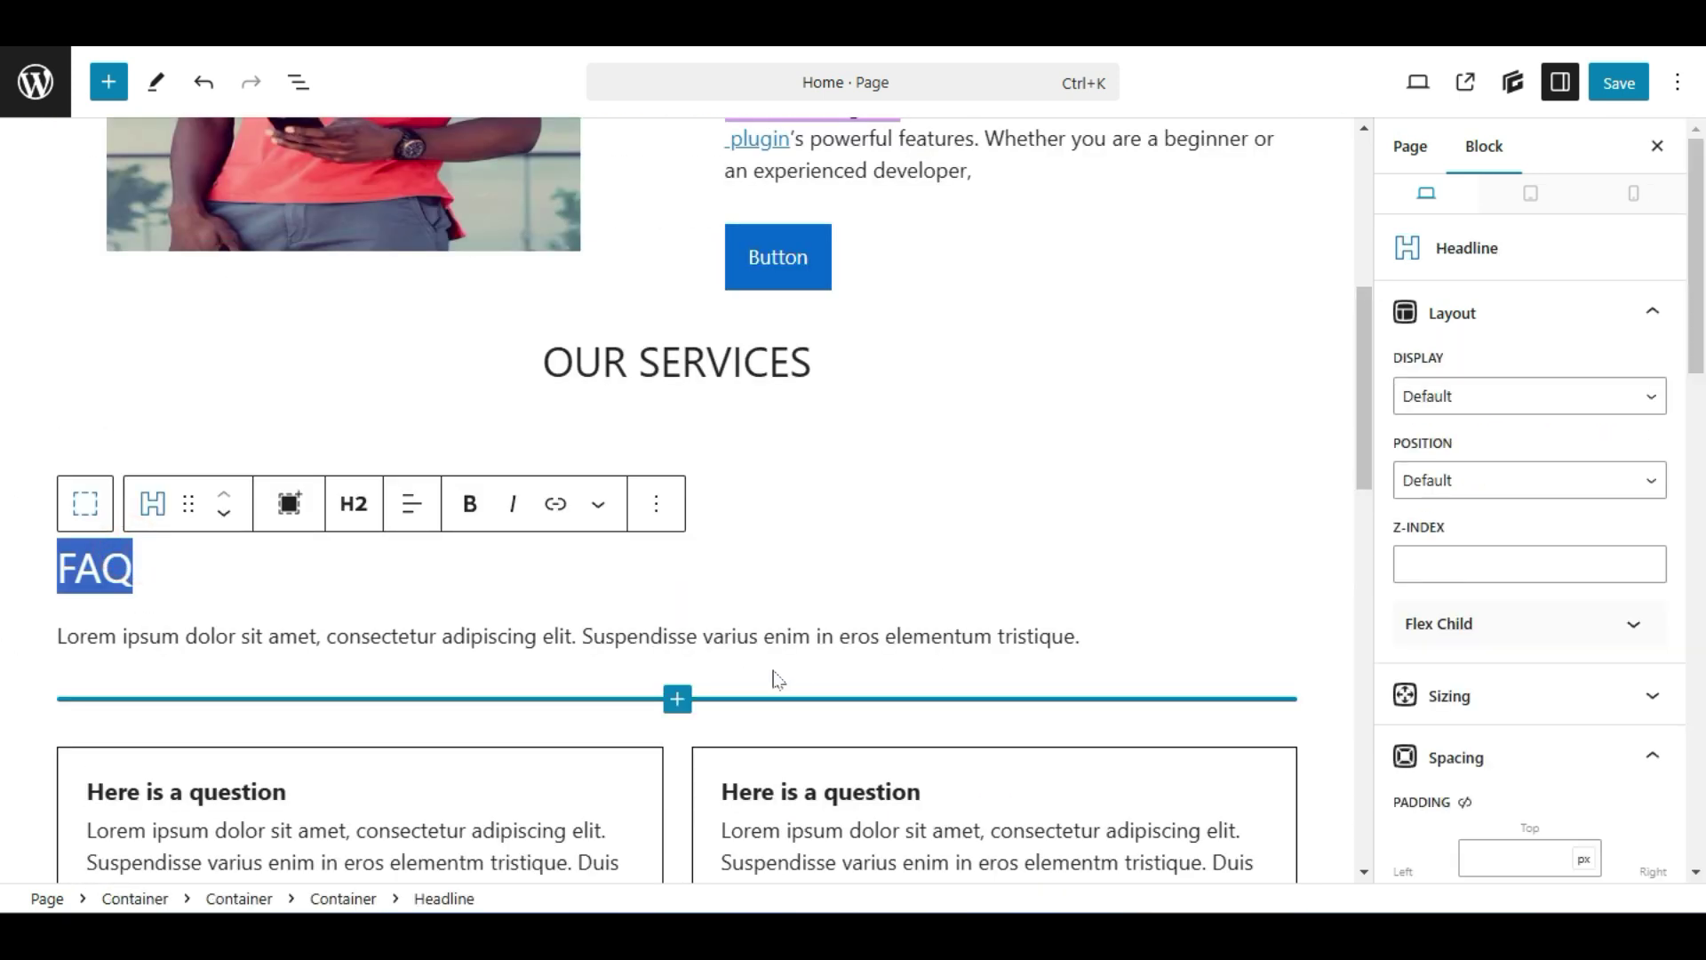
pyautogui.scroll(-2, 780, 680)
pyautogui.scroll(-6, 651, 537)
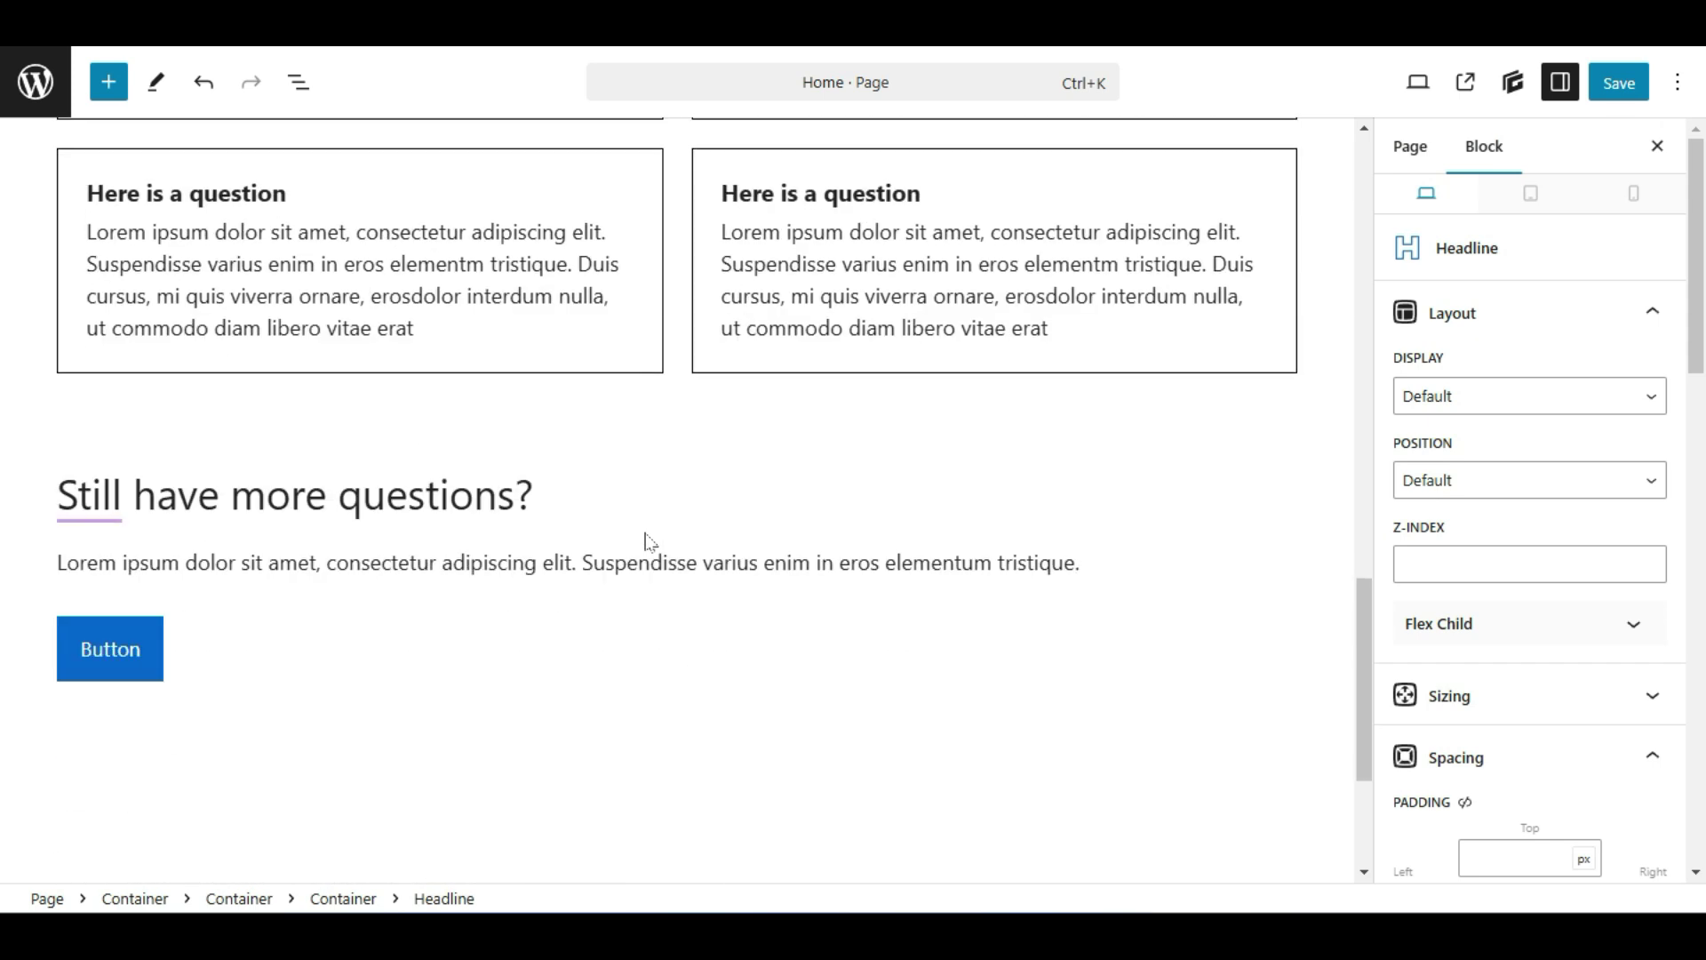
# Step: Browse the available blocks, from the GenerateBlocks set through the text, media, design and widget categories
pyautogui.click(1512, 82)
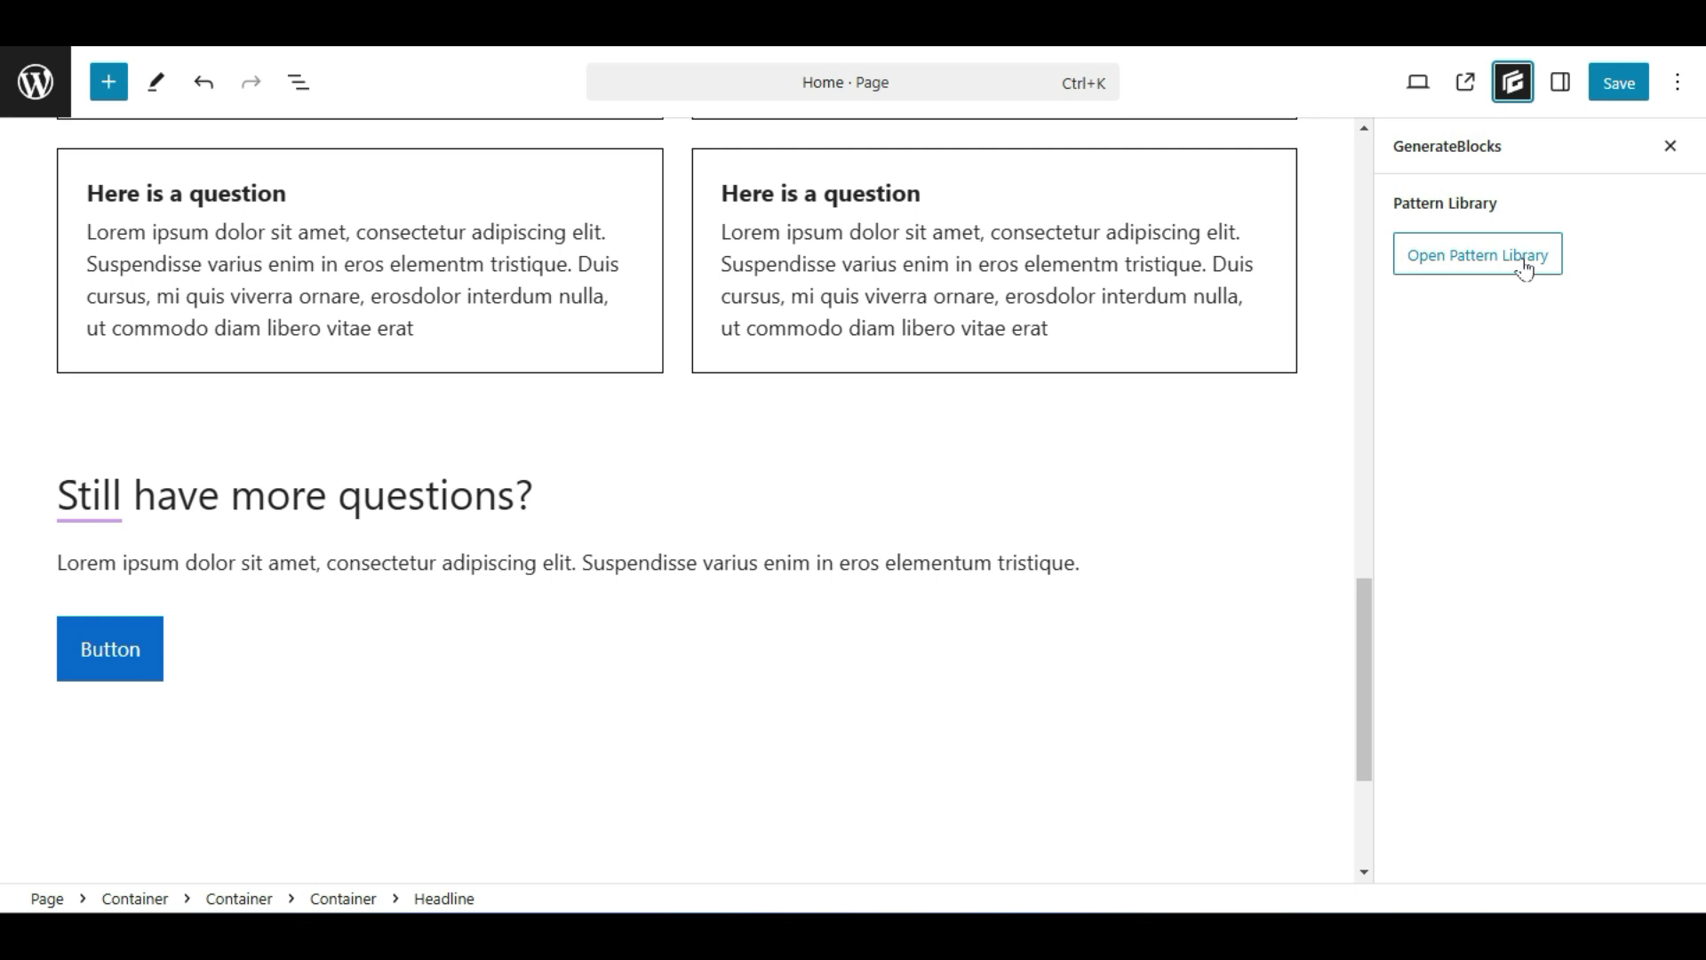
pyautogui.click(110, 82)
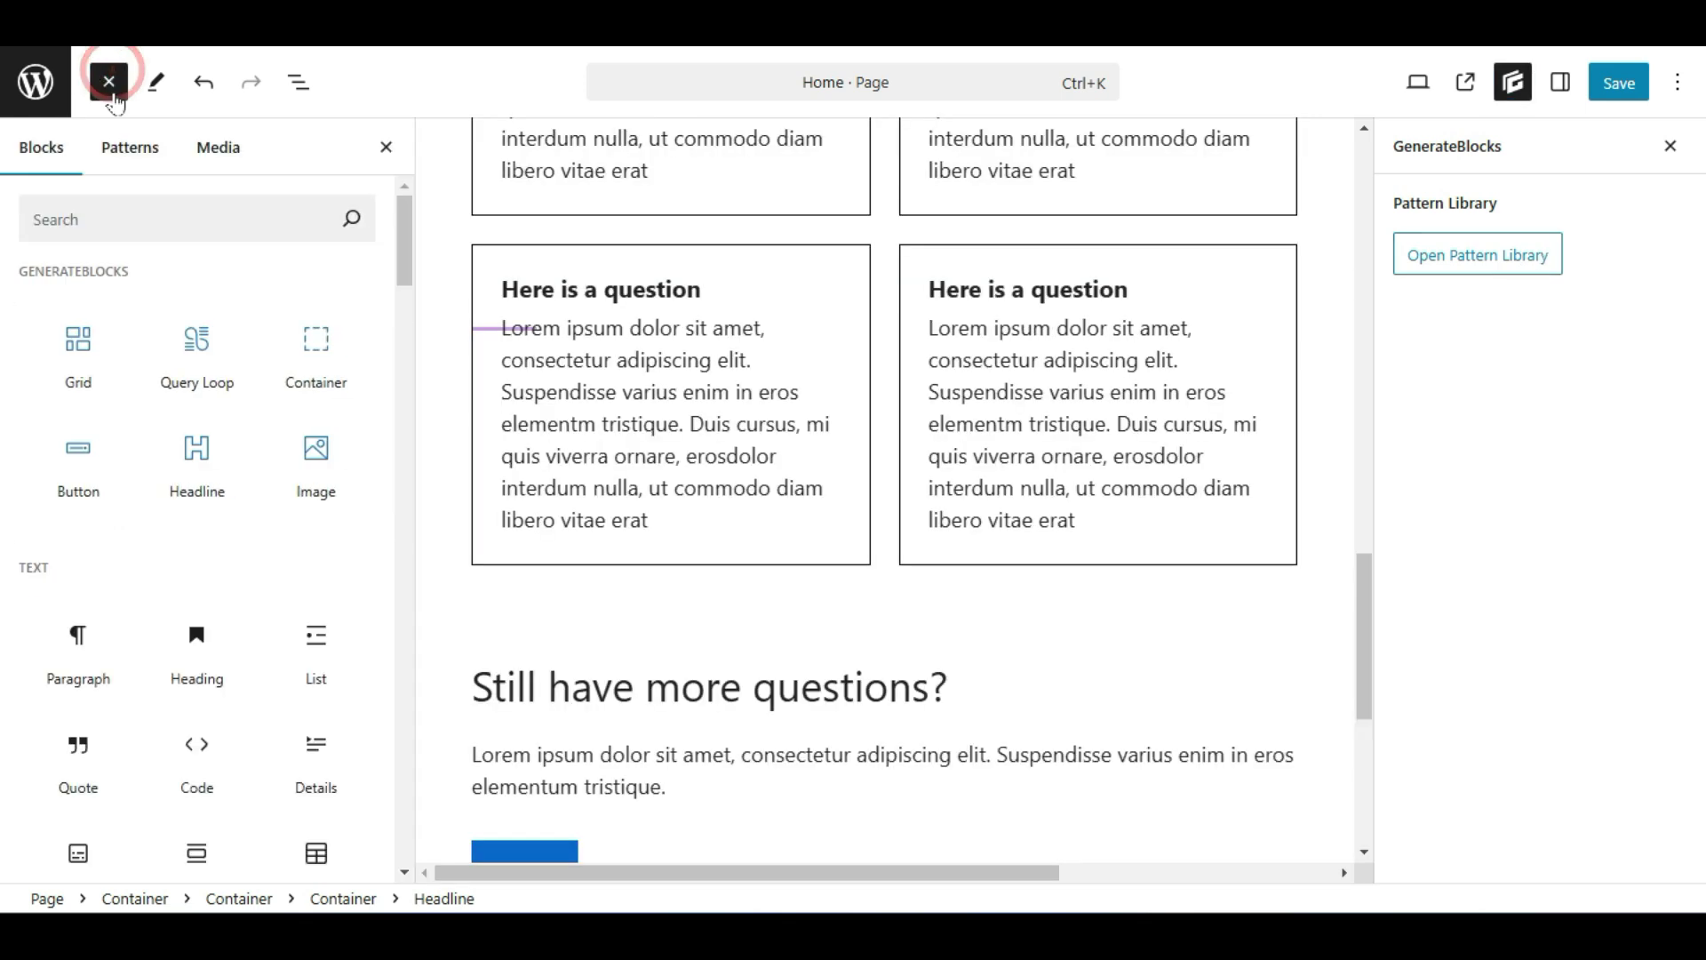
pyautogui.scroll(-10, 118, 461)
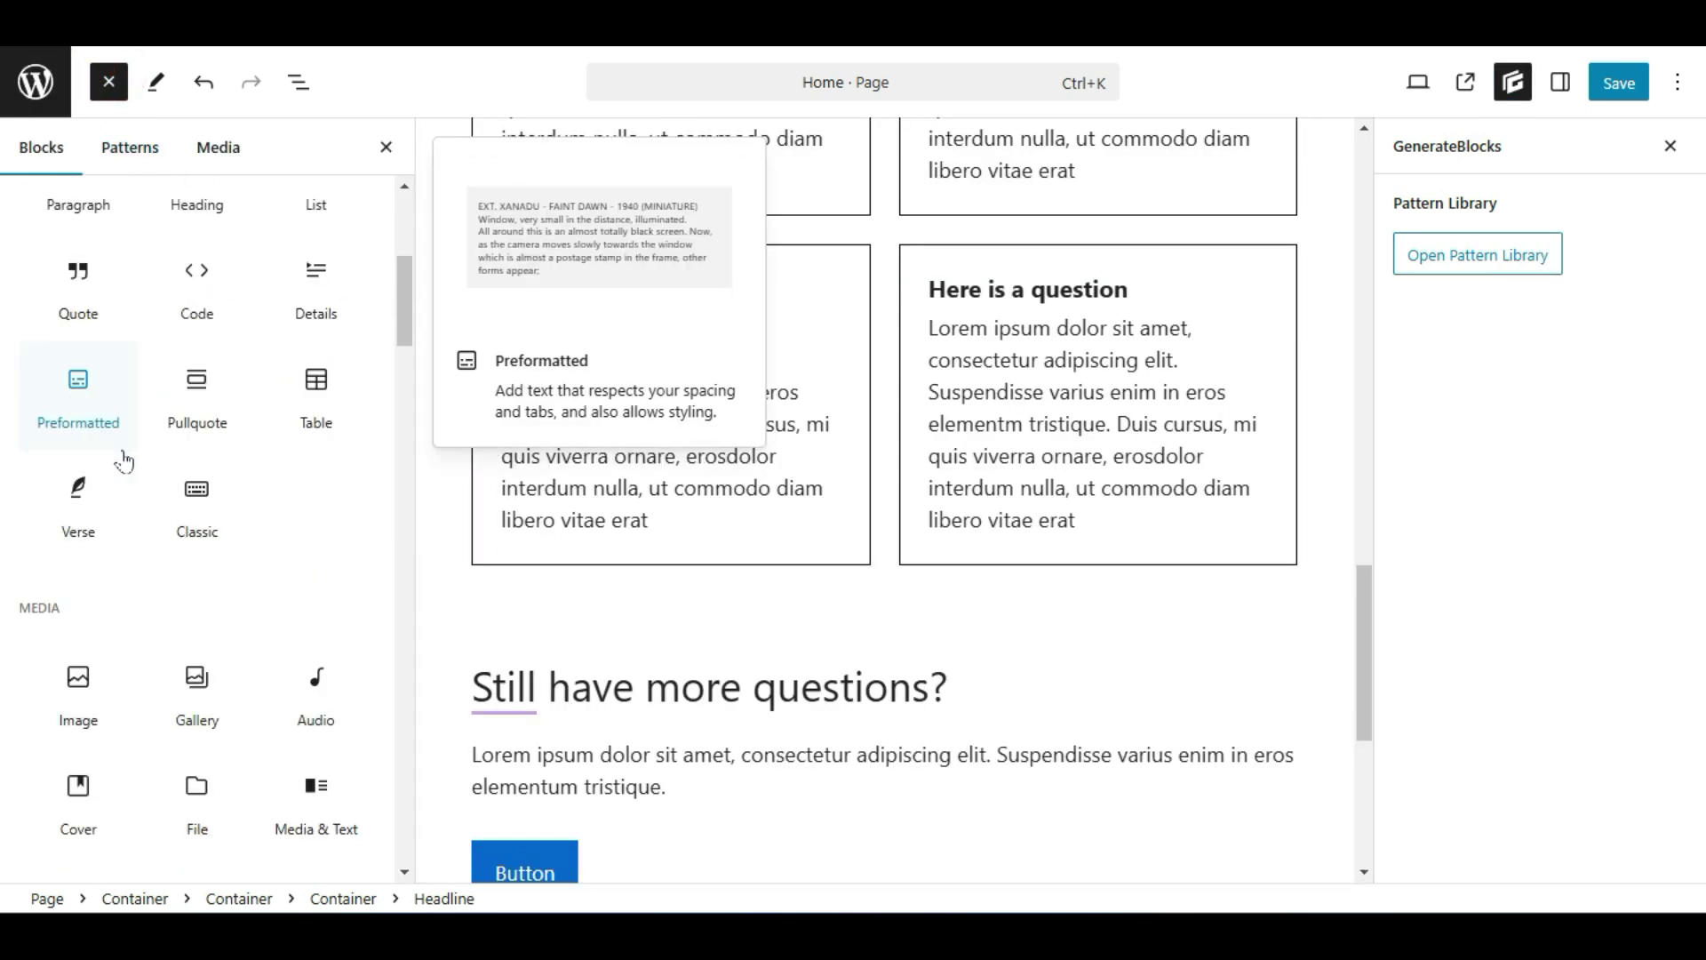
pyautogui.scroll(-4, 604, 586)
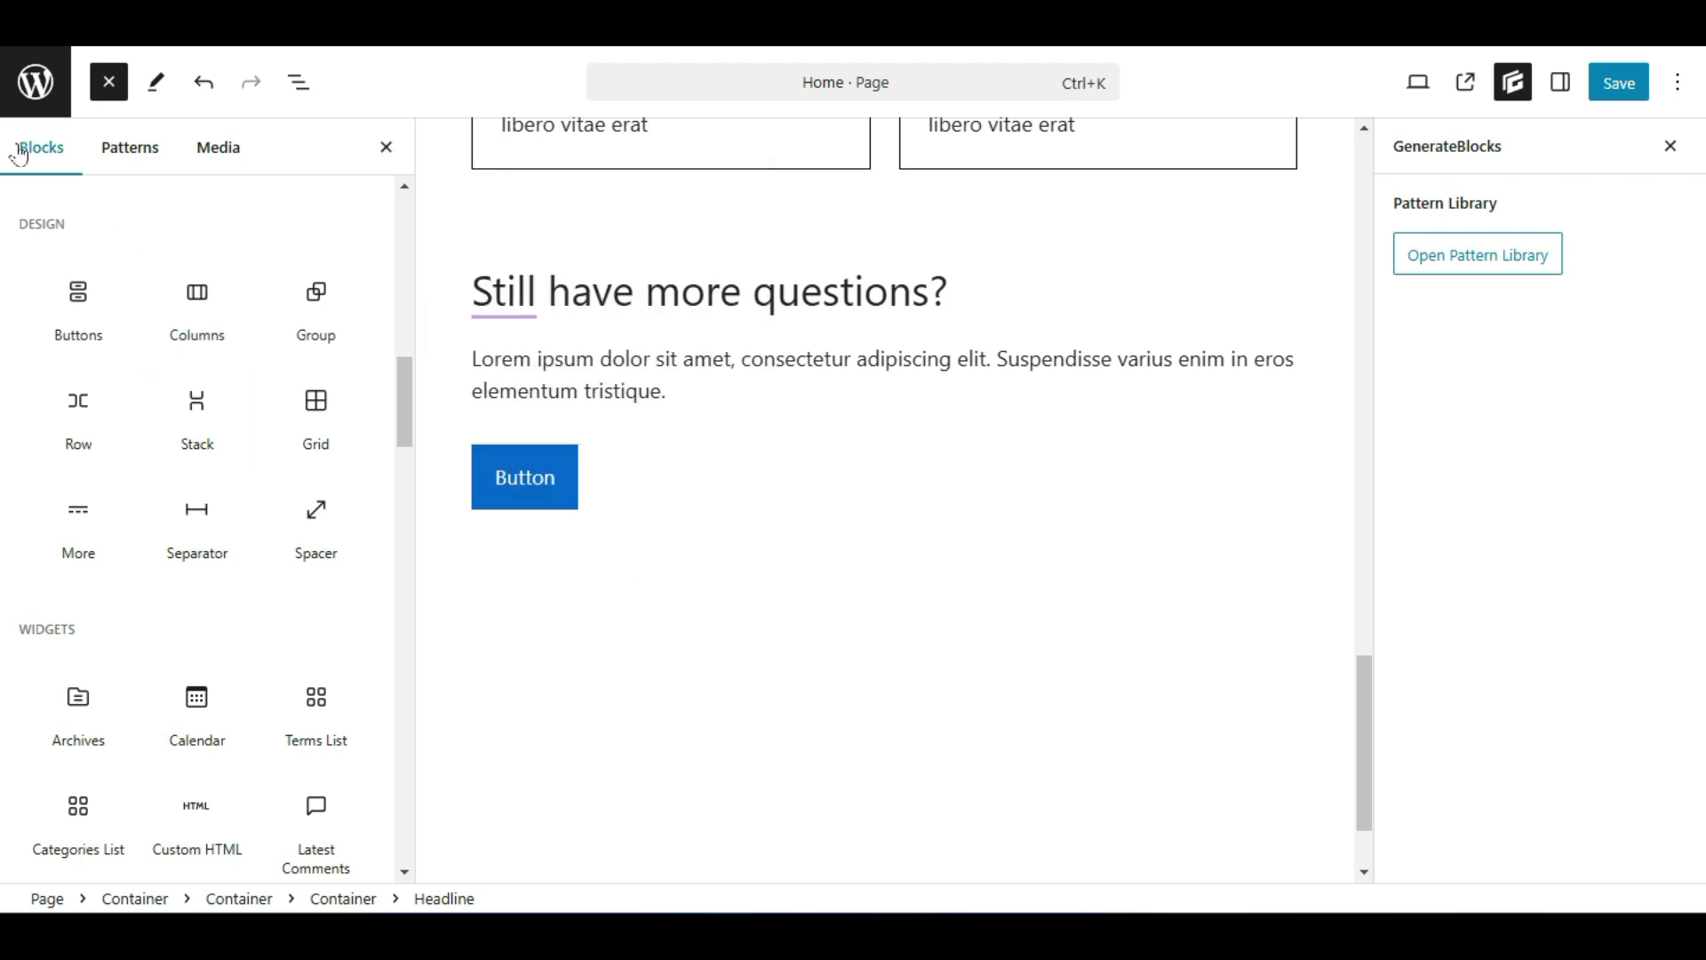
pyautogui.scroll(1, 248, 552)
pyautogui.scroll(3, 708, 633)
pyautogui.scroll(12, 244, 648)
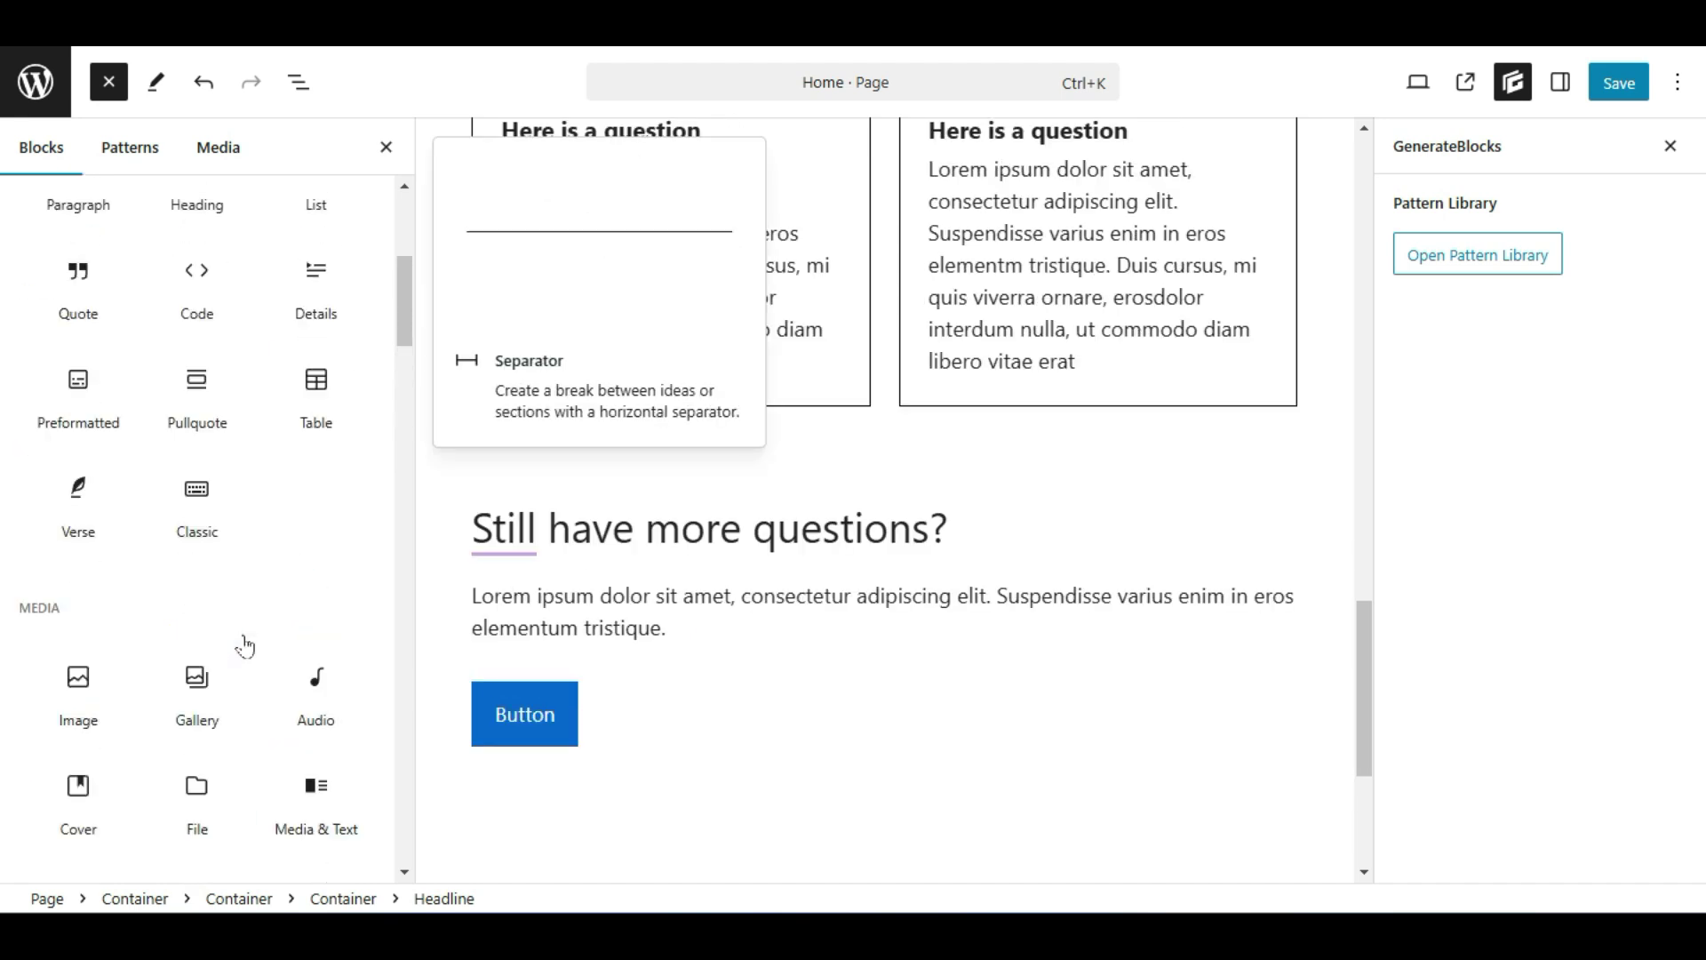
# Step: Add a GenerateBlocks Image block below the button under "Still have more questions?", using the 404 illustration from the media library
pyautogui.scroll(-5, 622, 514)
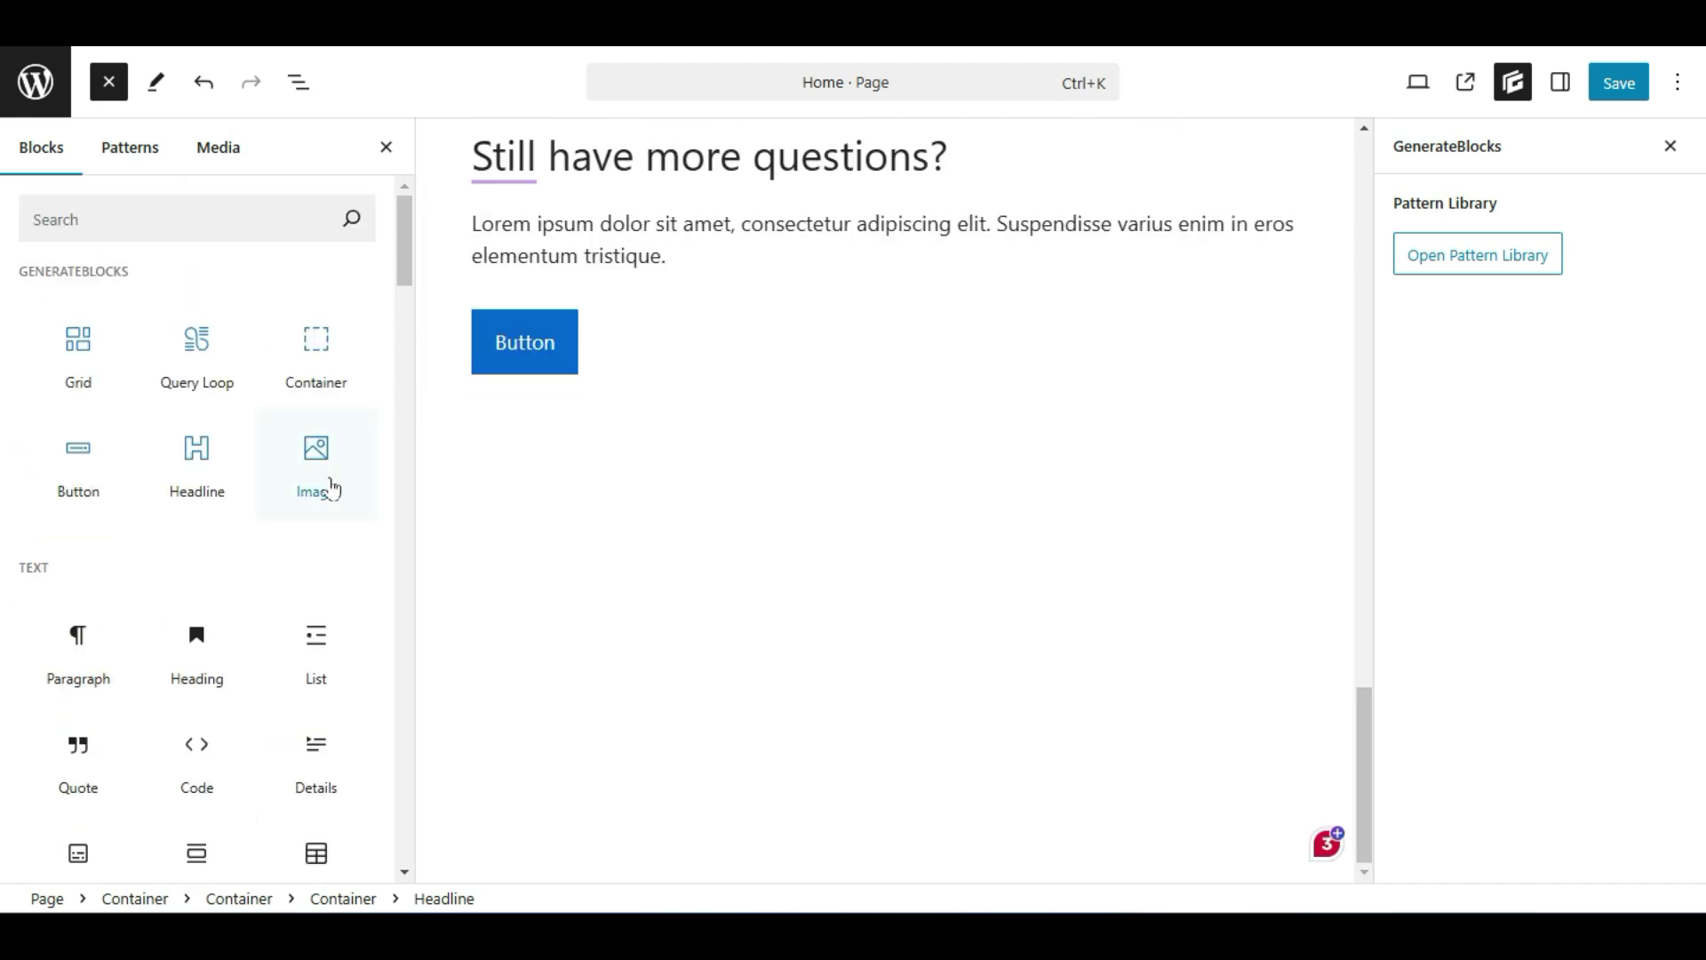
pyautogui.moveTo(320, 458); pyautogui.dragTo(702, 443)
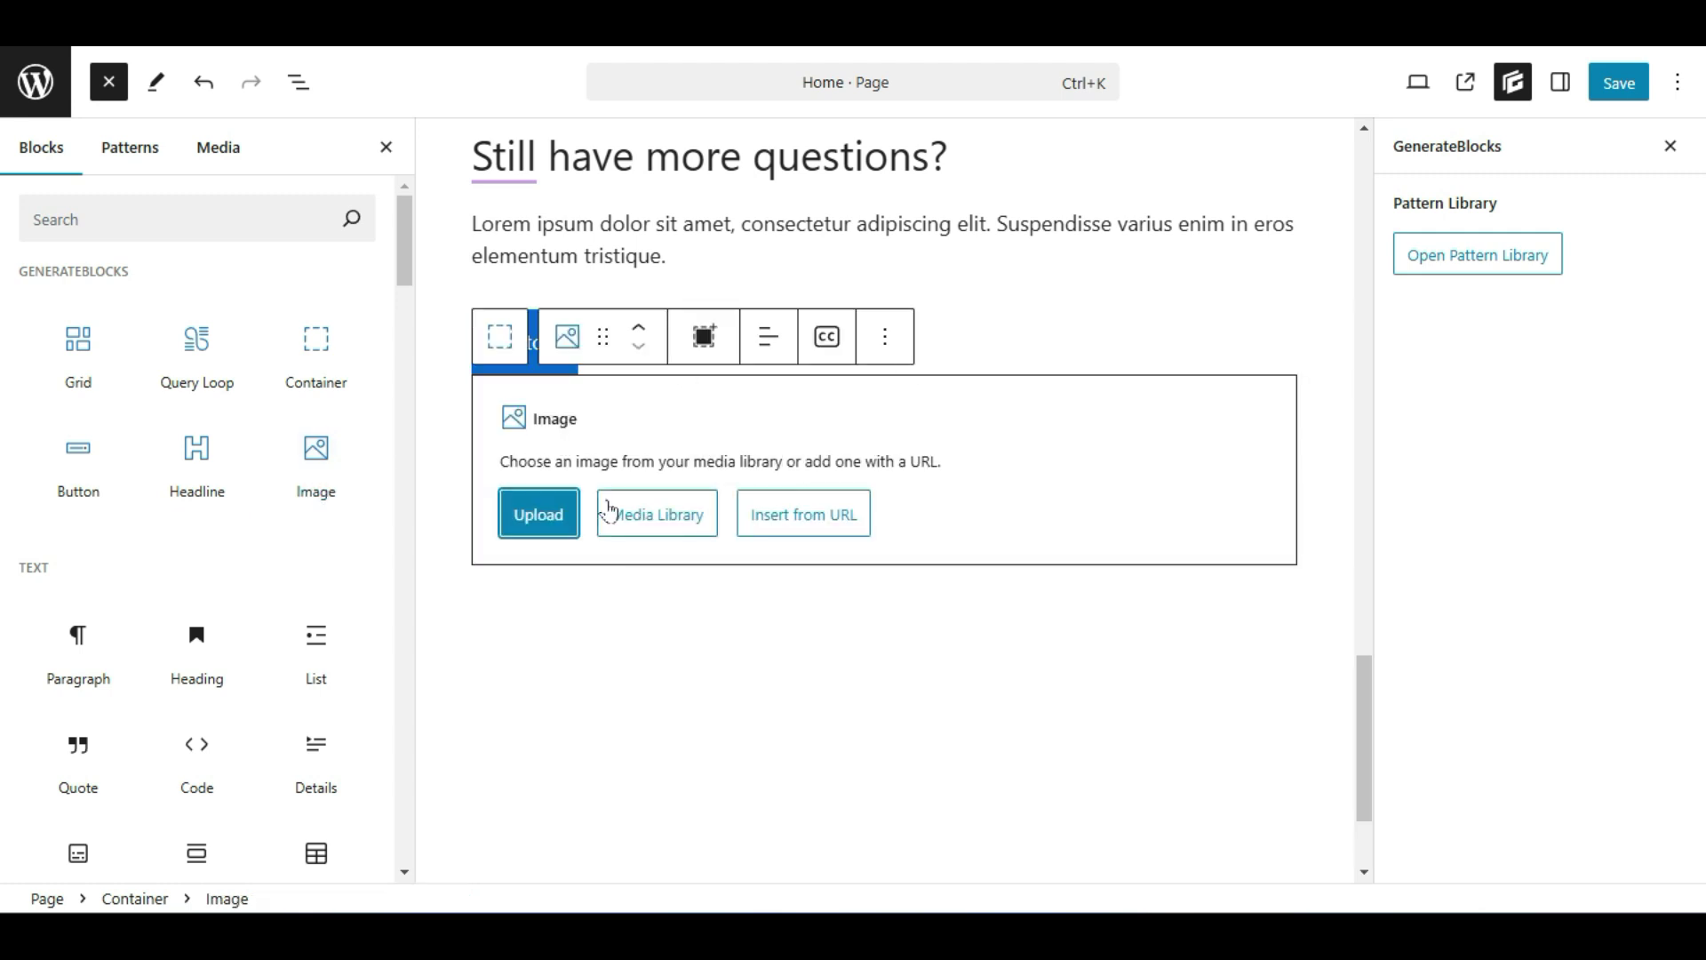
pyautogui.click(672, 513)
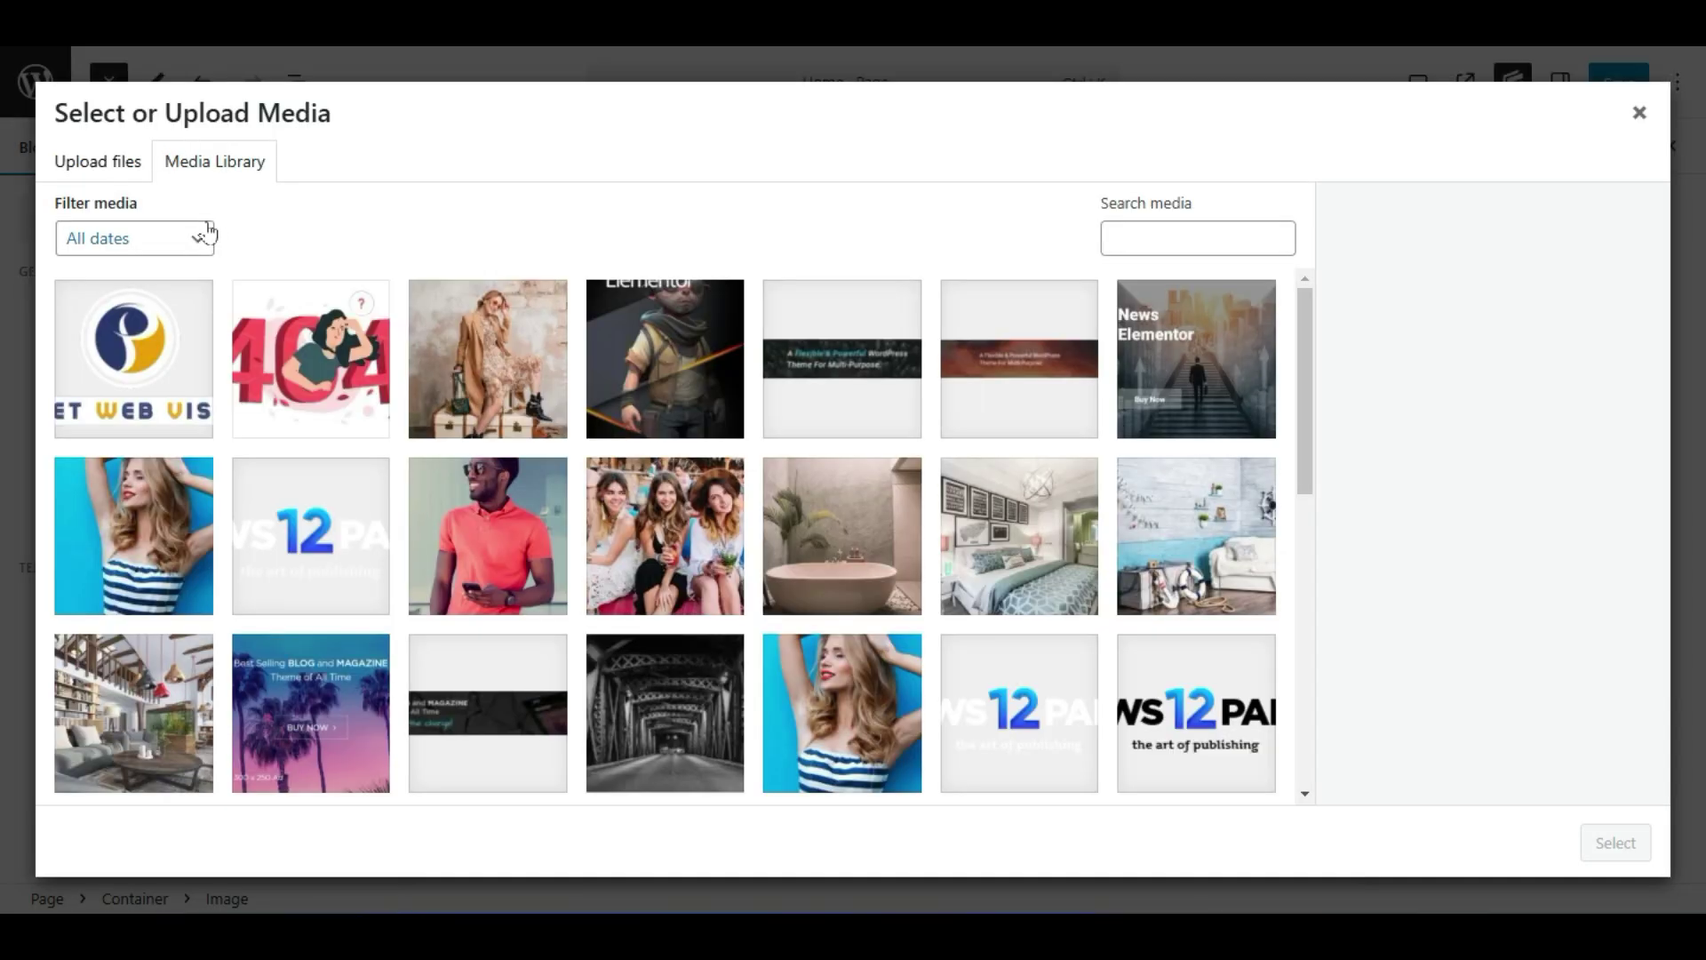
pyautogui.click(162, 360)
pyautogui.click(303, 351)
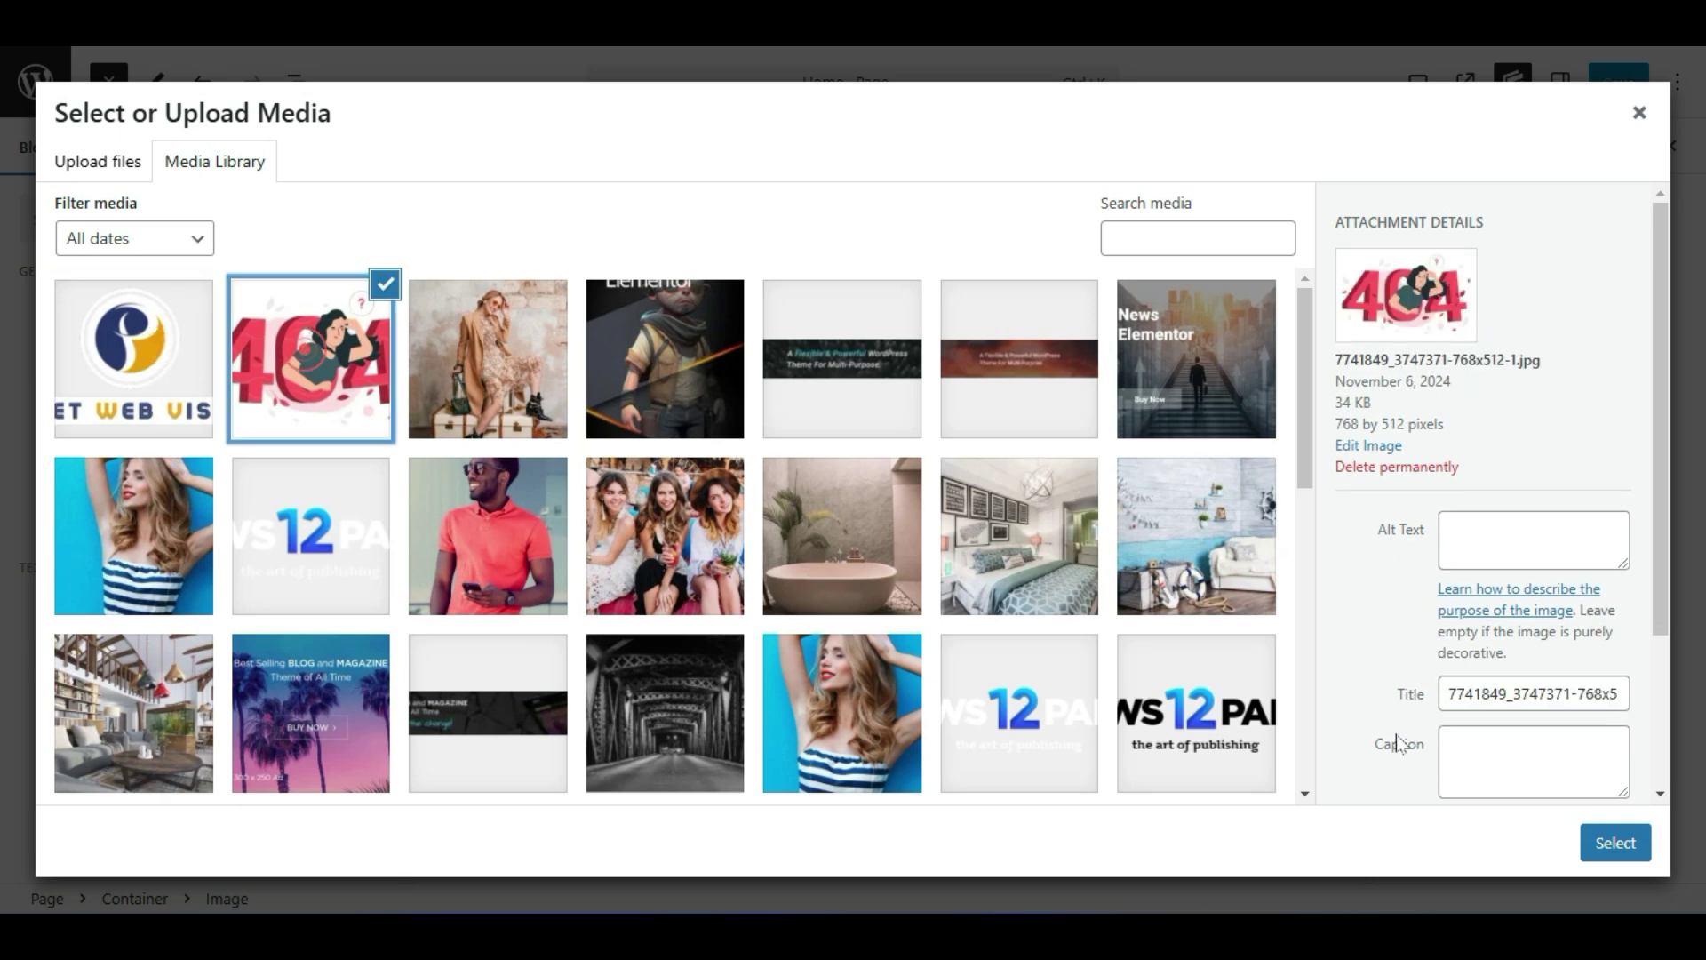
pyautogui.click(1615, 841)
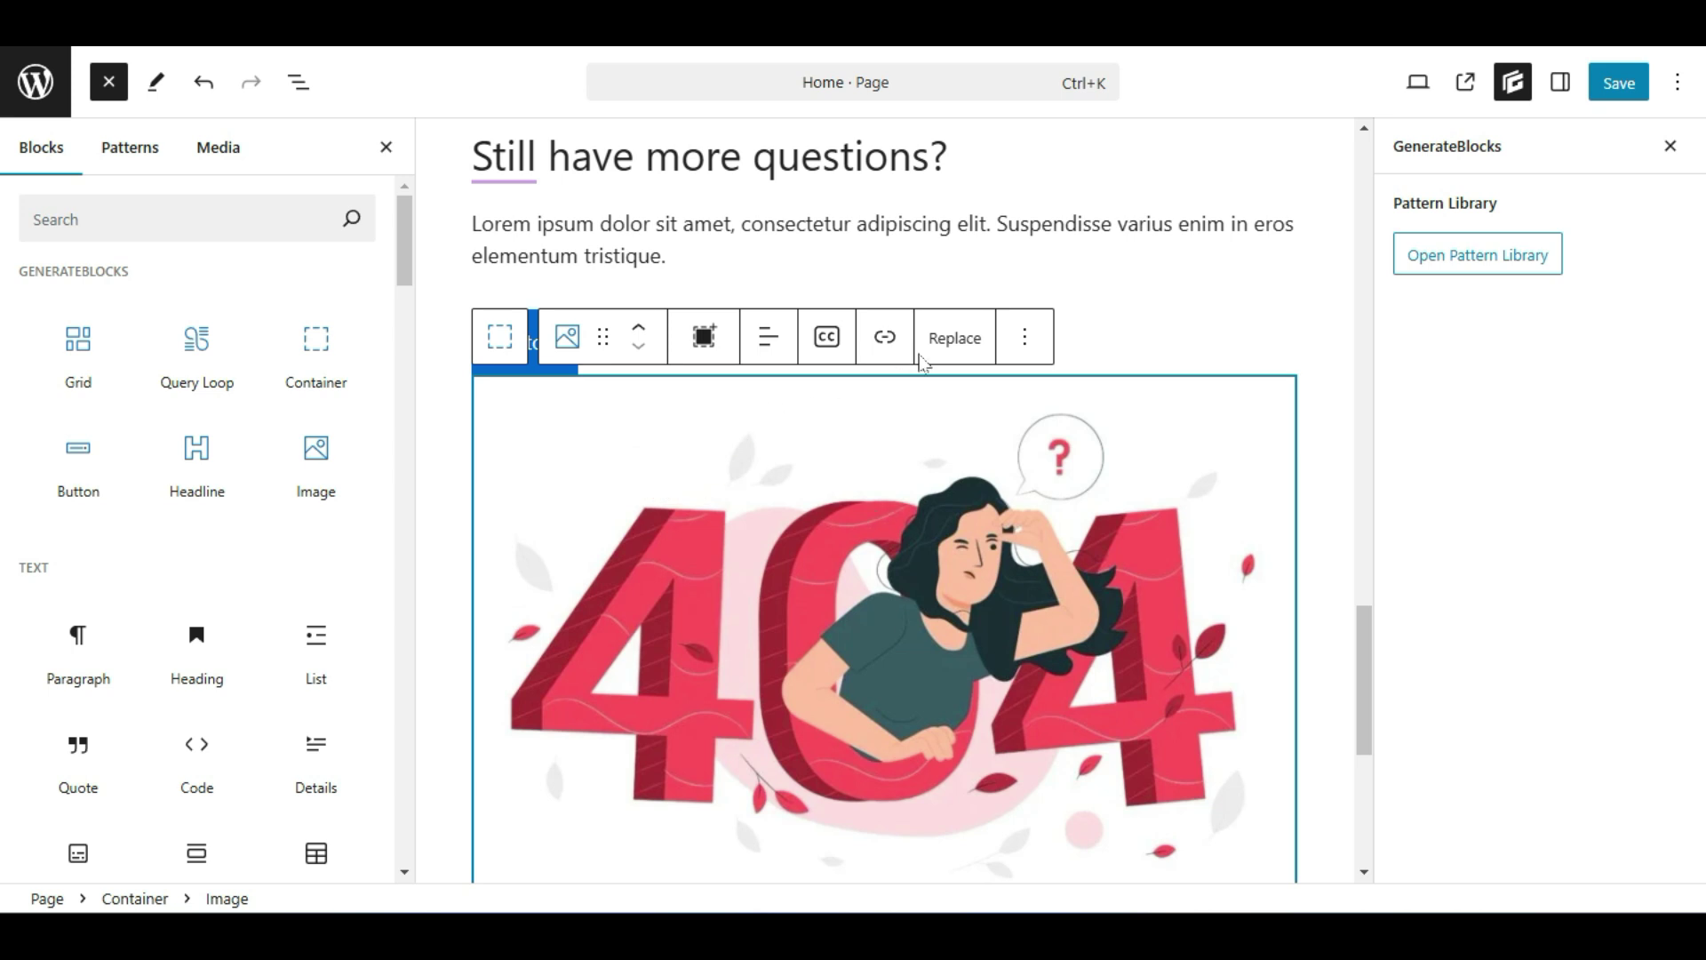
# Step: Replace the 404 illustration with the blue-and-white nautical living room photo from the media library
pyautogui.click(958, 355)
pyautogui.click(978, 411)
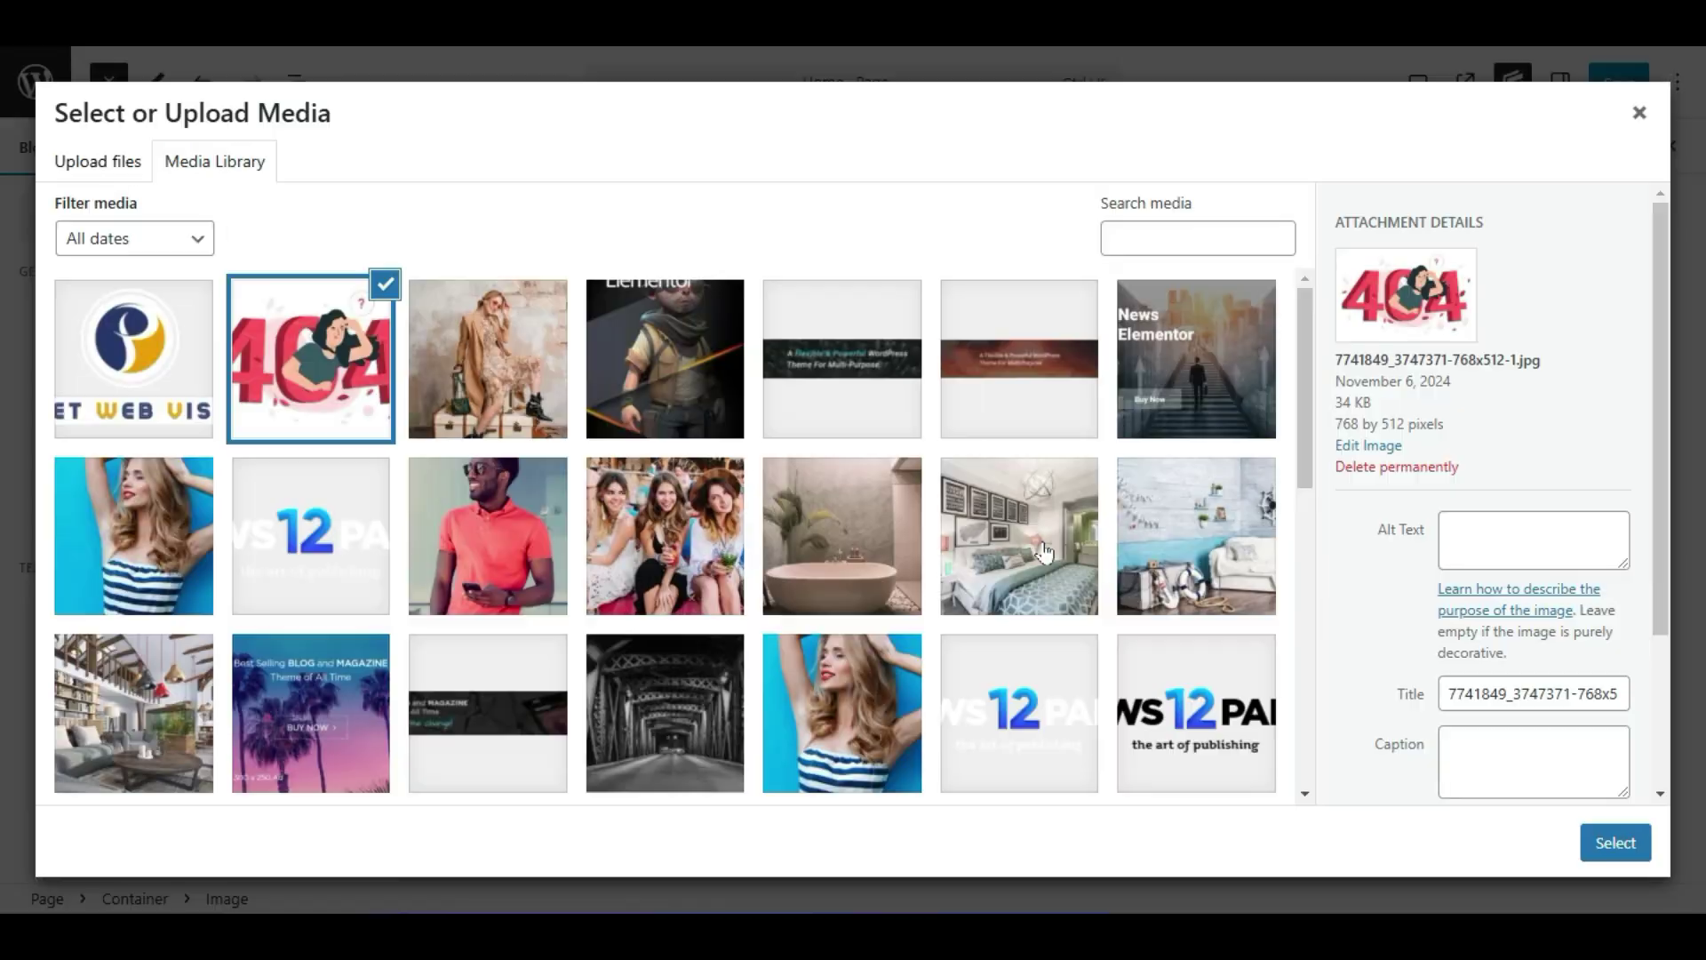
pyautogui.click(1210, 531)
pyautogui.click(1615, 842)
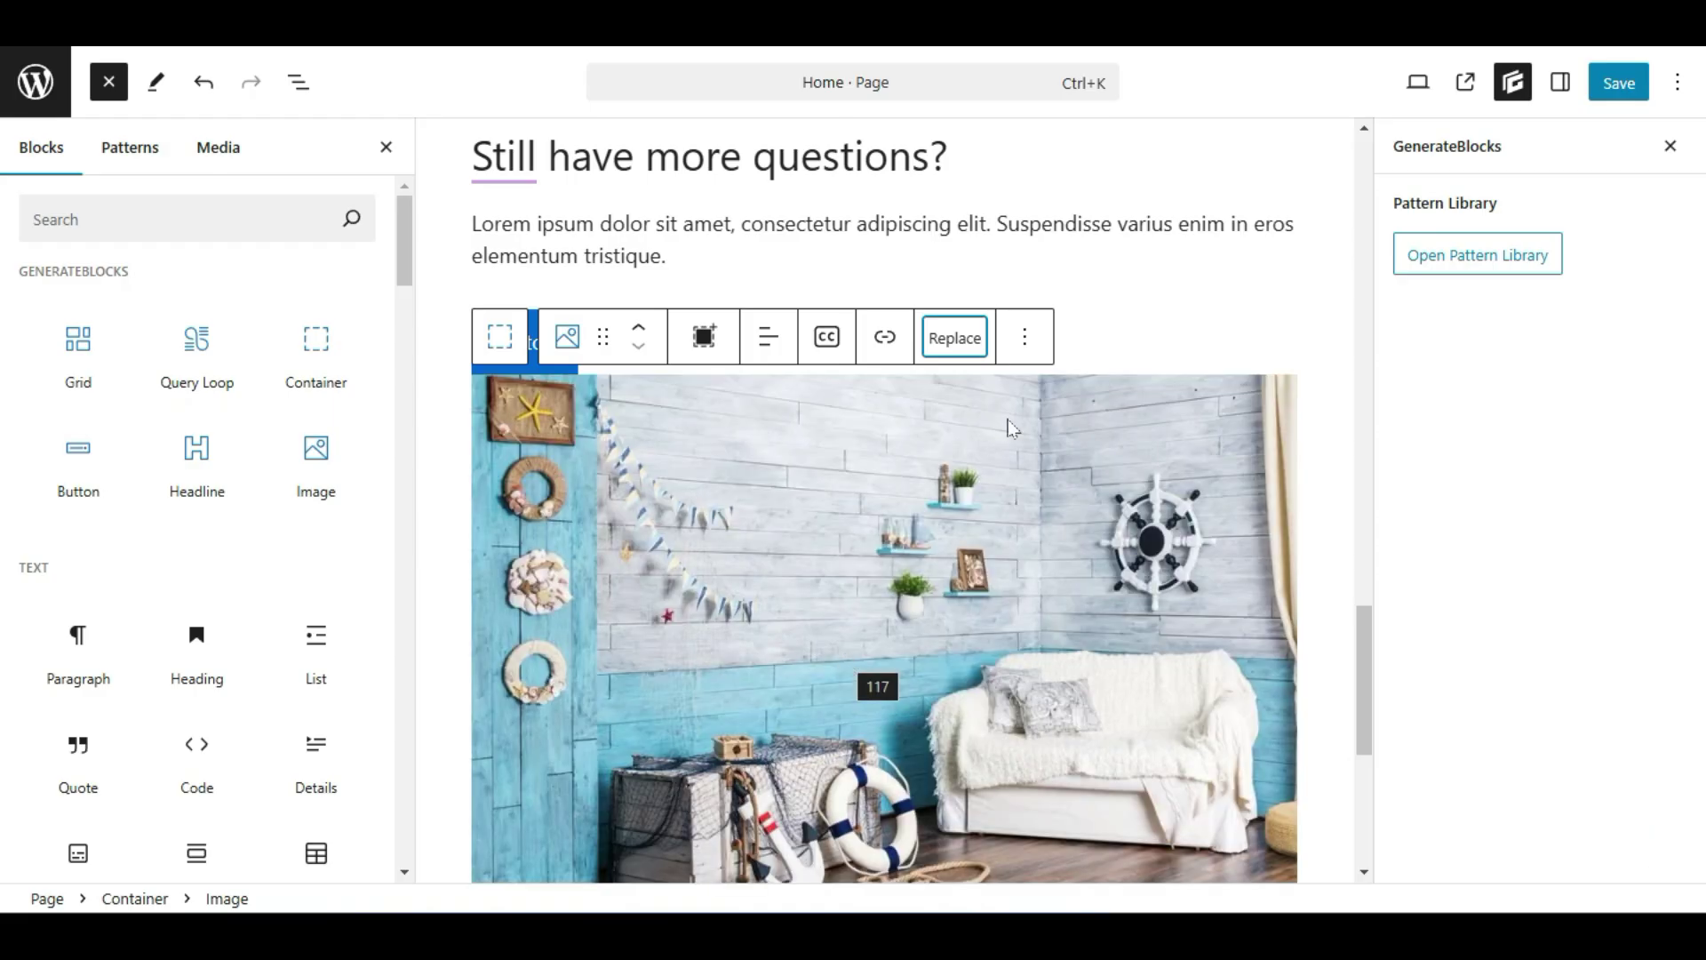
pyautogui.click(1041, 298)
pyautogui.click(1204, 516)
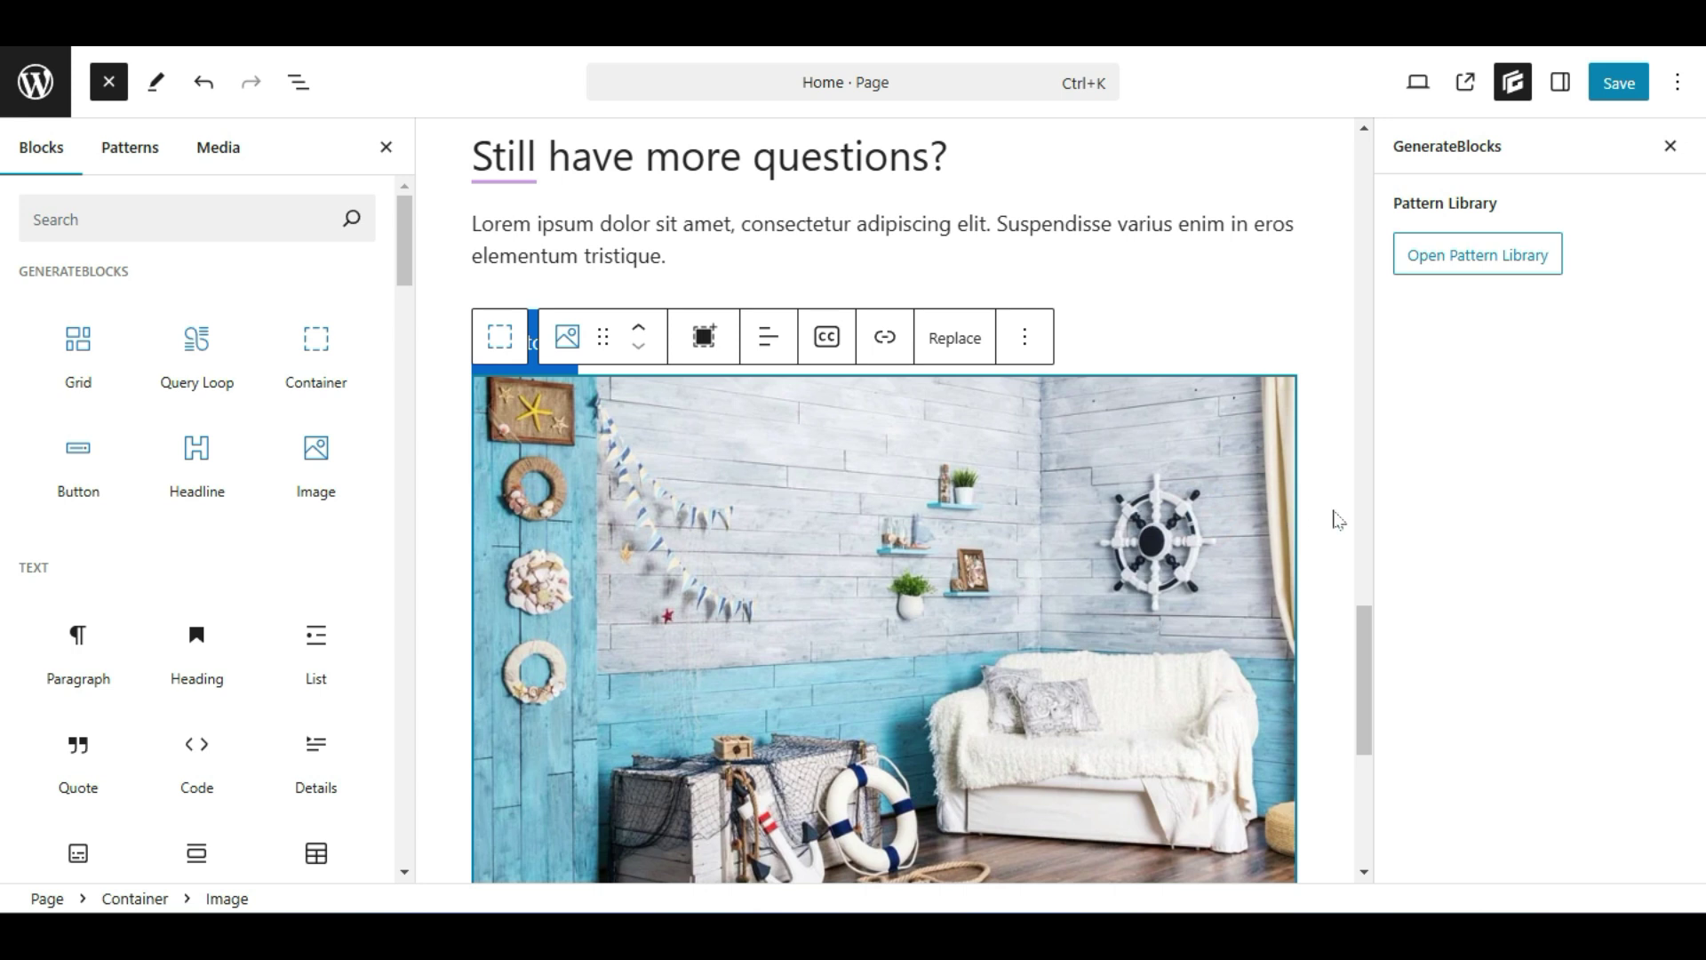
pyautogui.click(1173, 260)
pyautogui.click(1167, 510)
# Step: Switch the preview to mobile and check how the photo sits under the button in the "Still have more questions?" section
pyautogui.click(1418, 82)
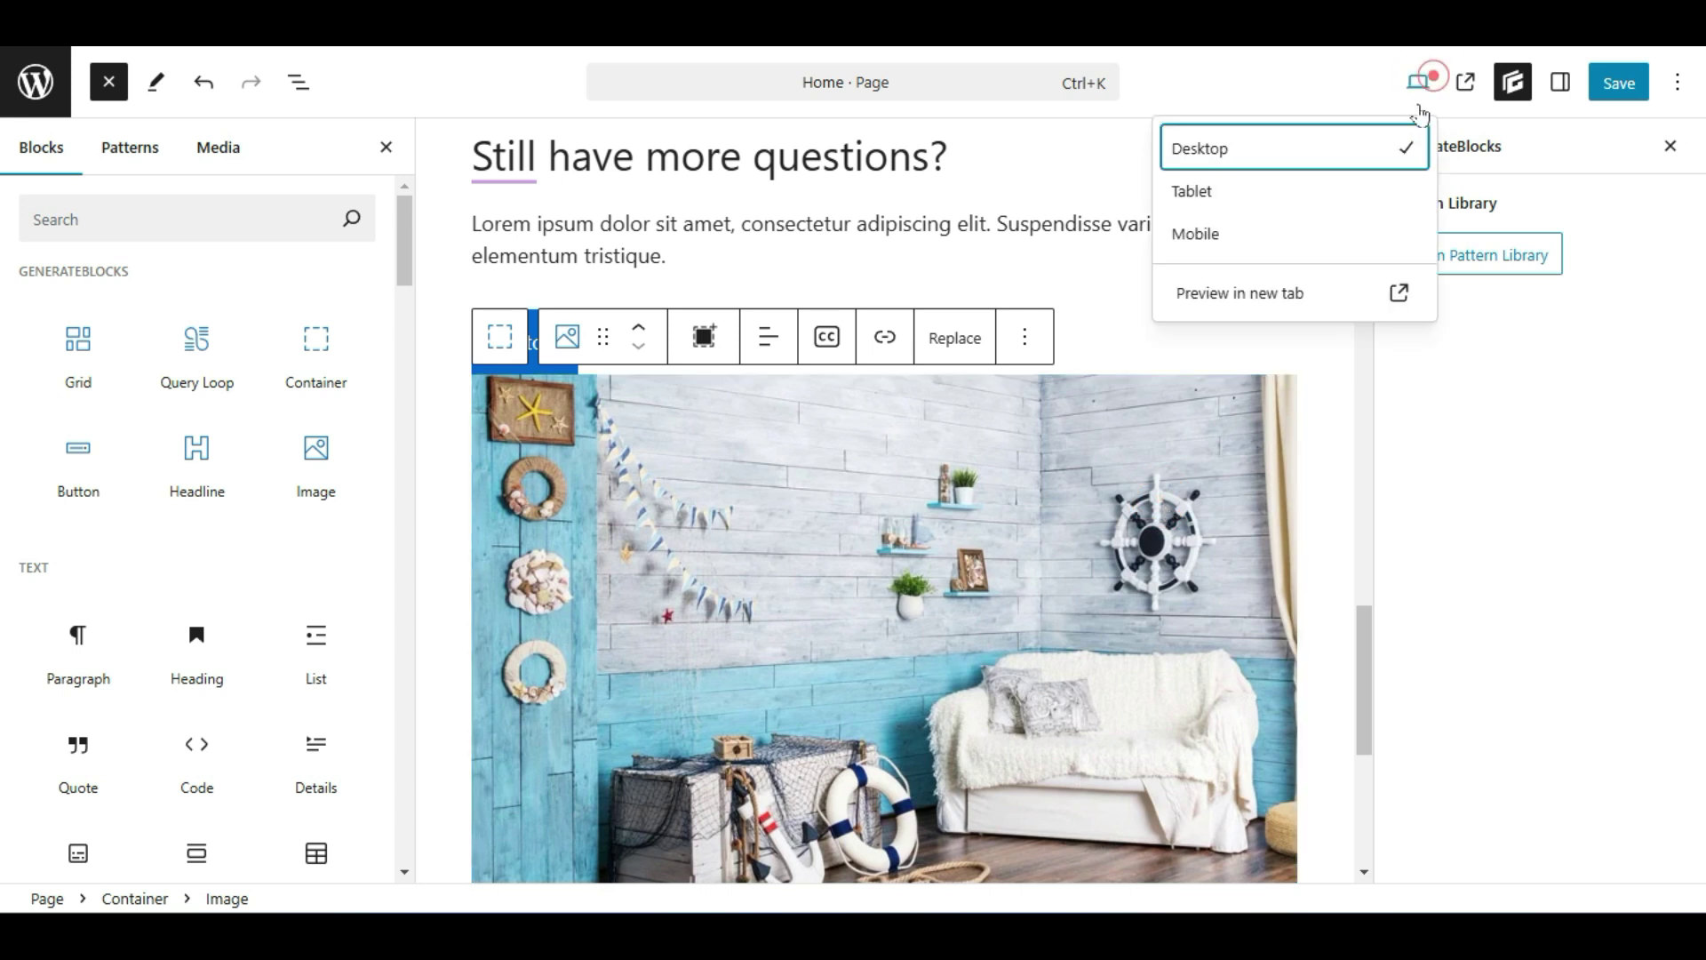
pyautogui.click(1378, 228)
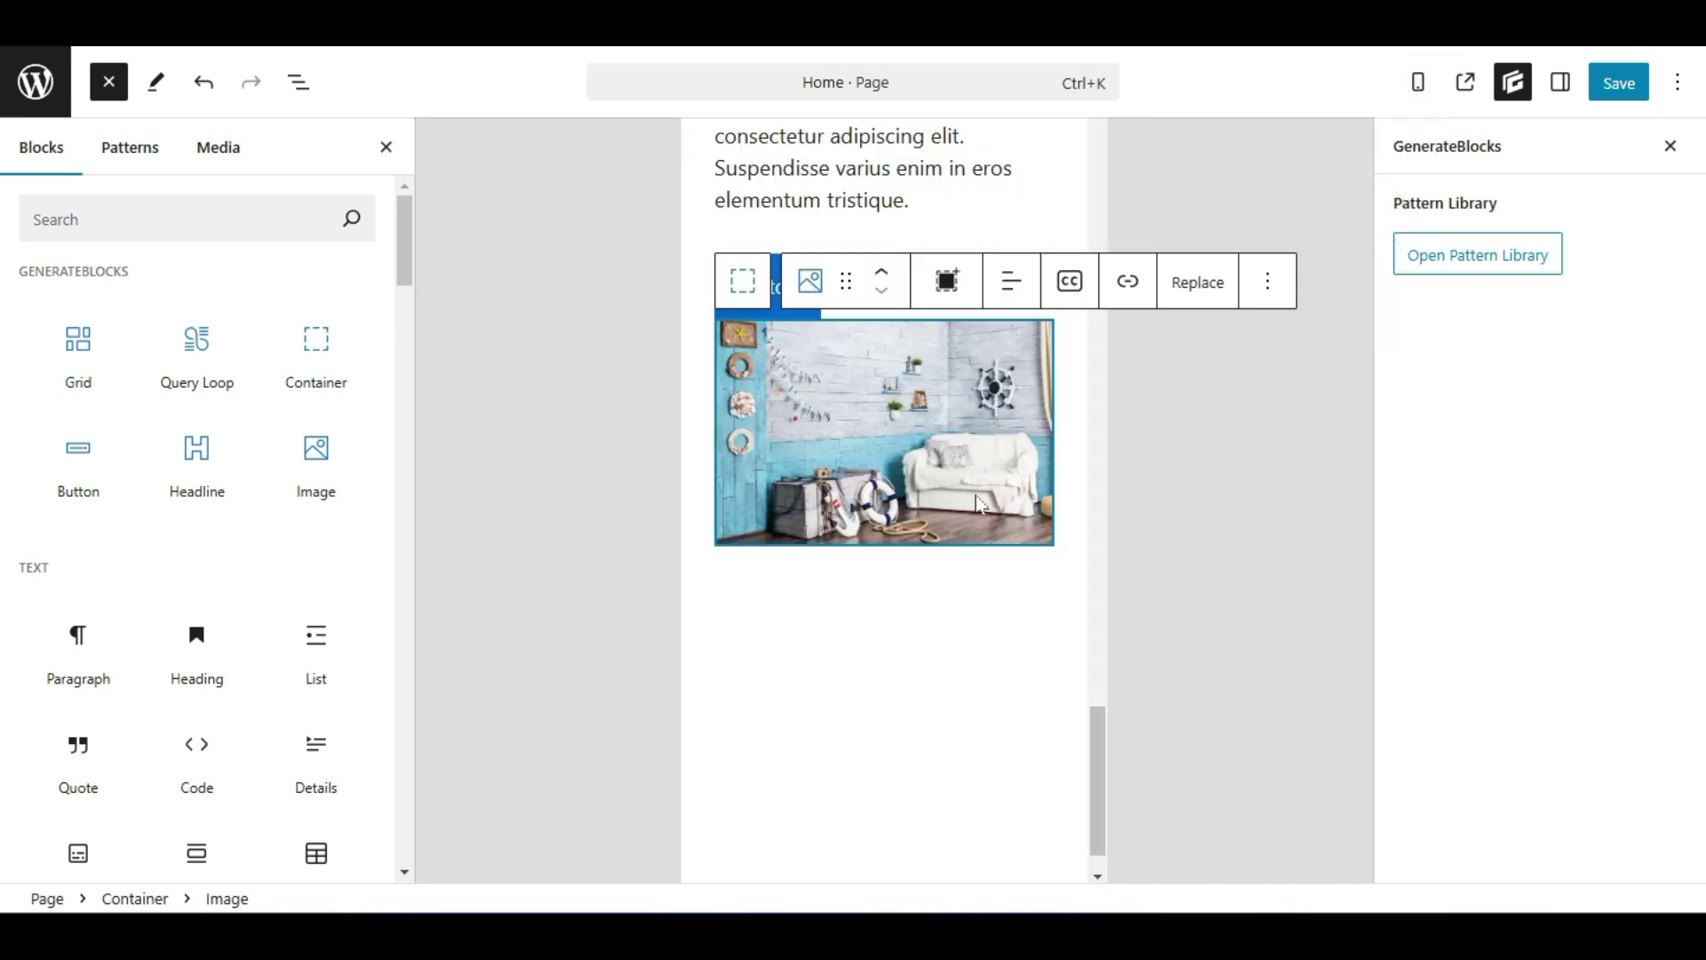
pyautogui.click(934, 591)
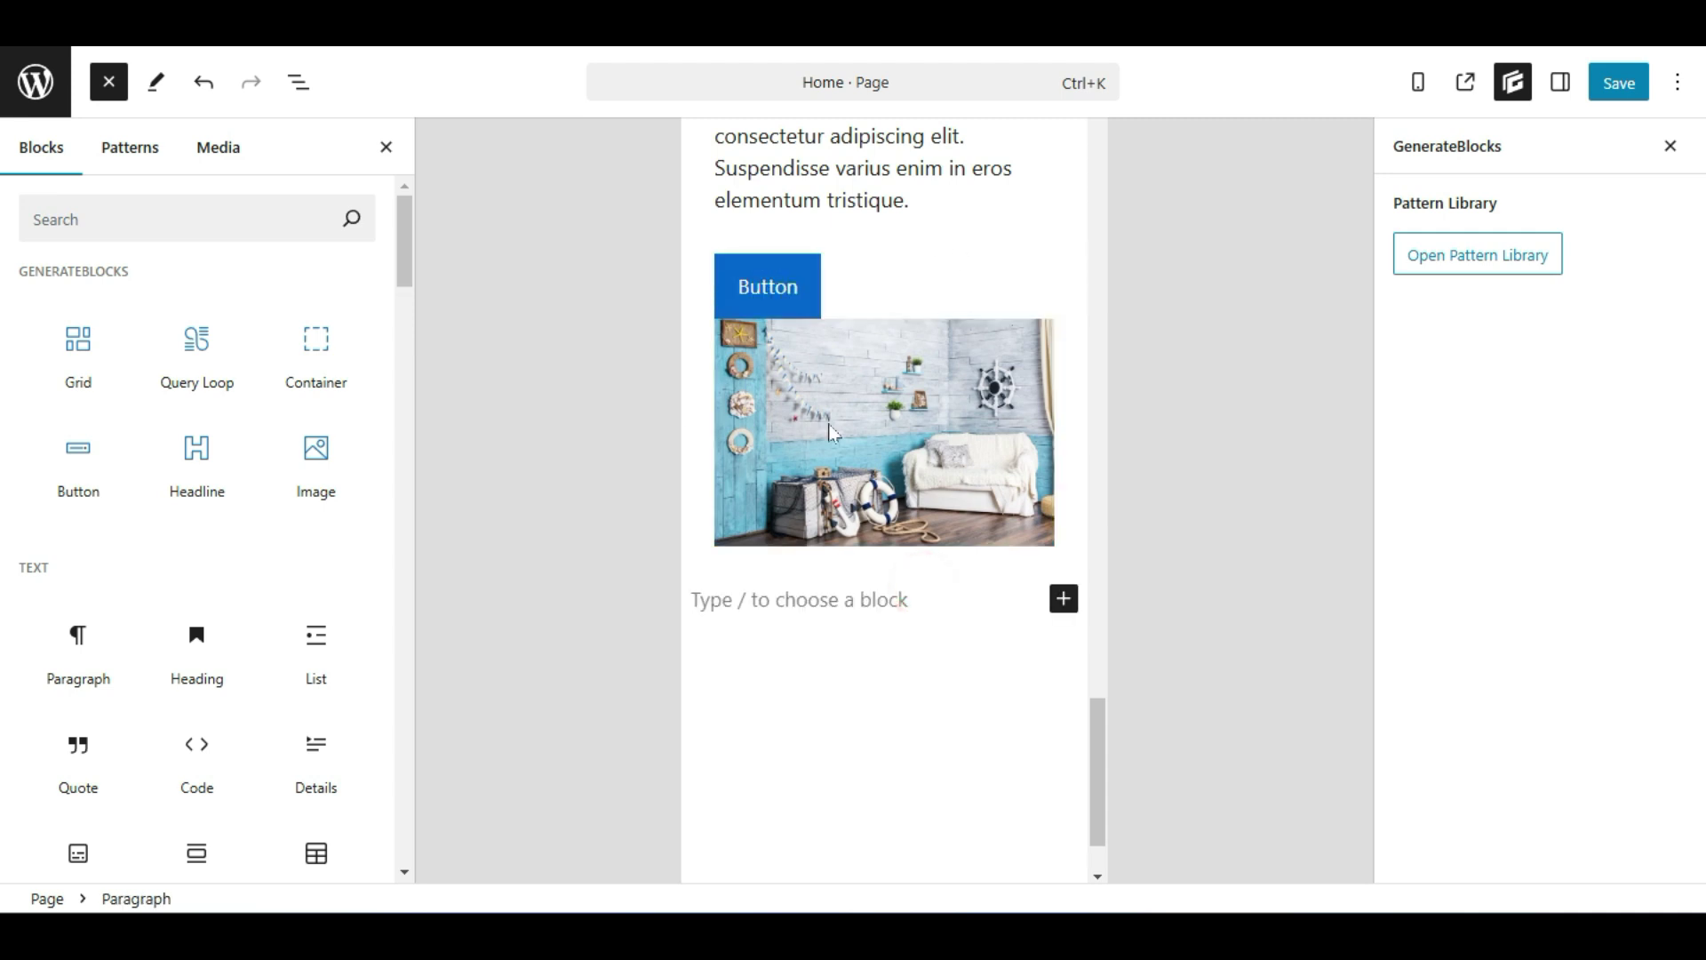
pyautogui.click(863, 288)
pyautogui.click(862, 458)
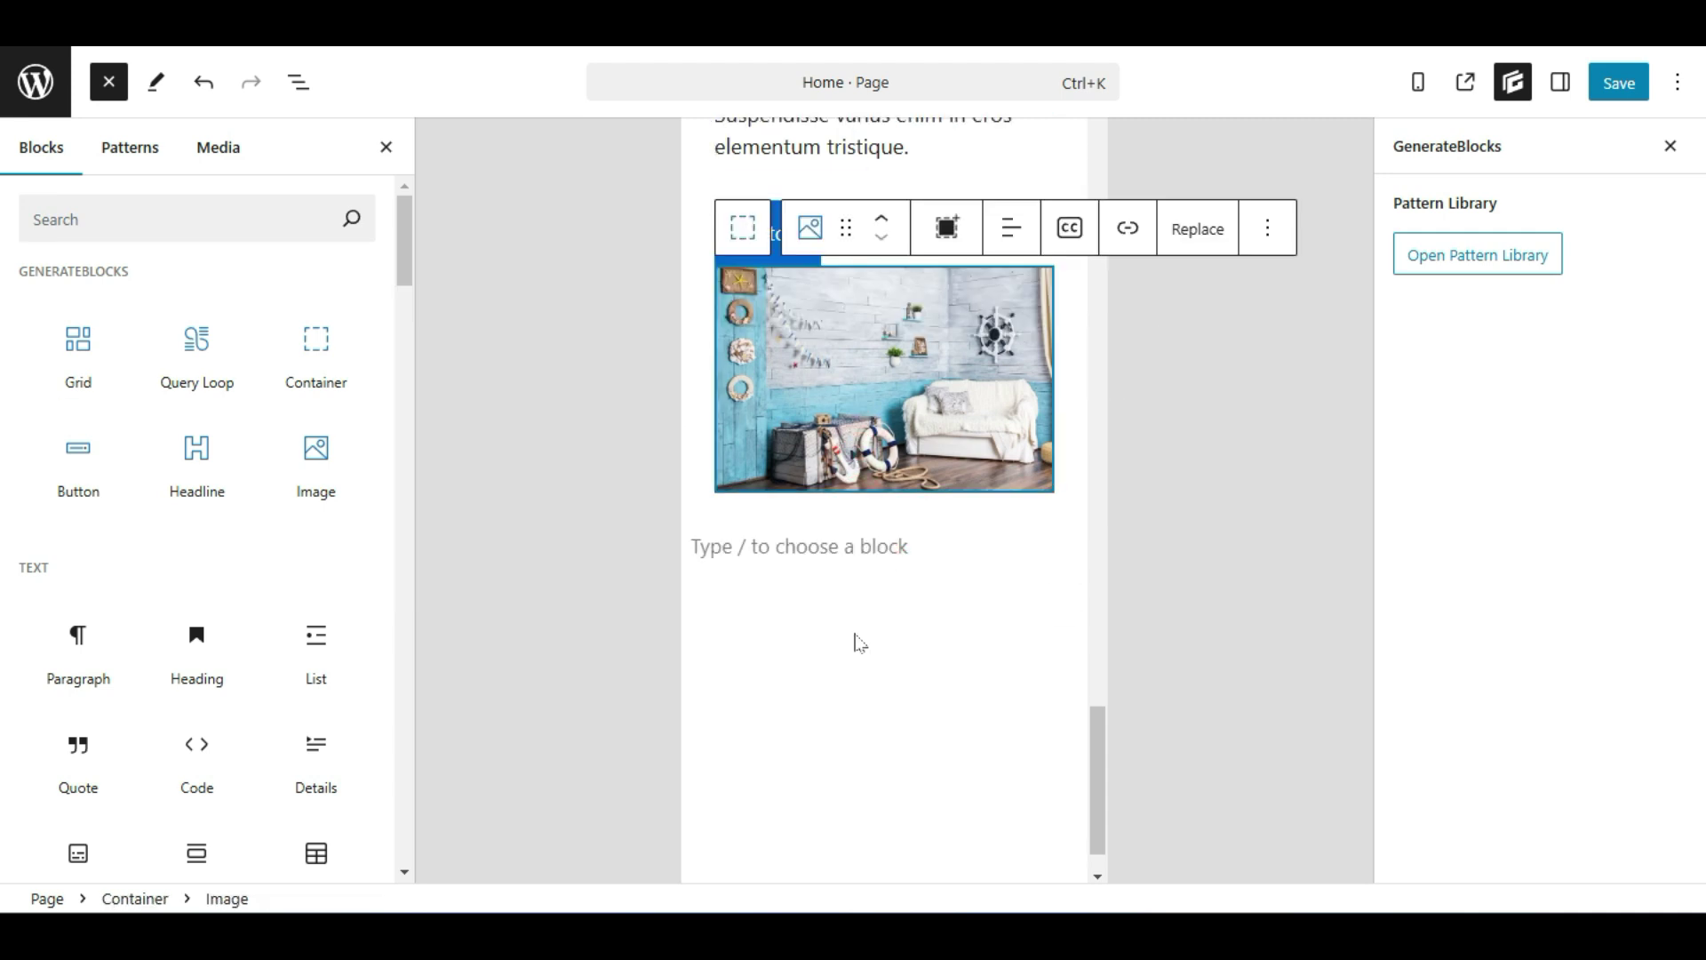
pyautogui.scroll(2, 855, 644)
pyautogui.click(876, 229)
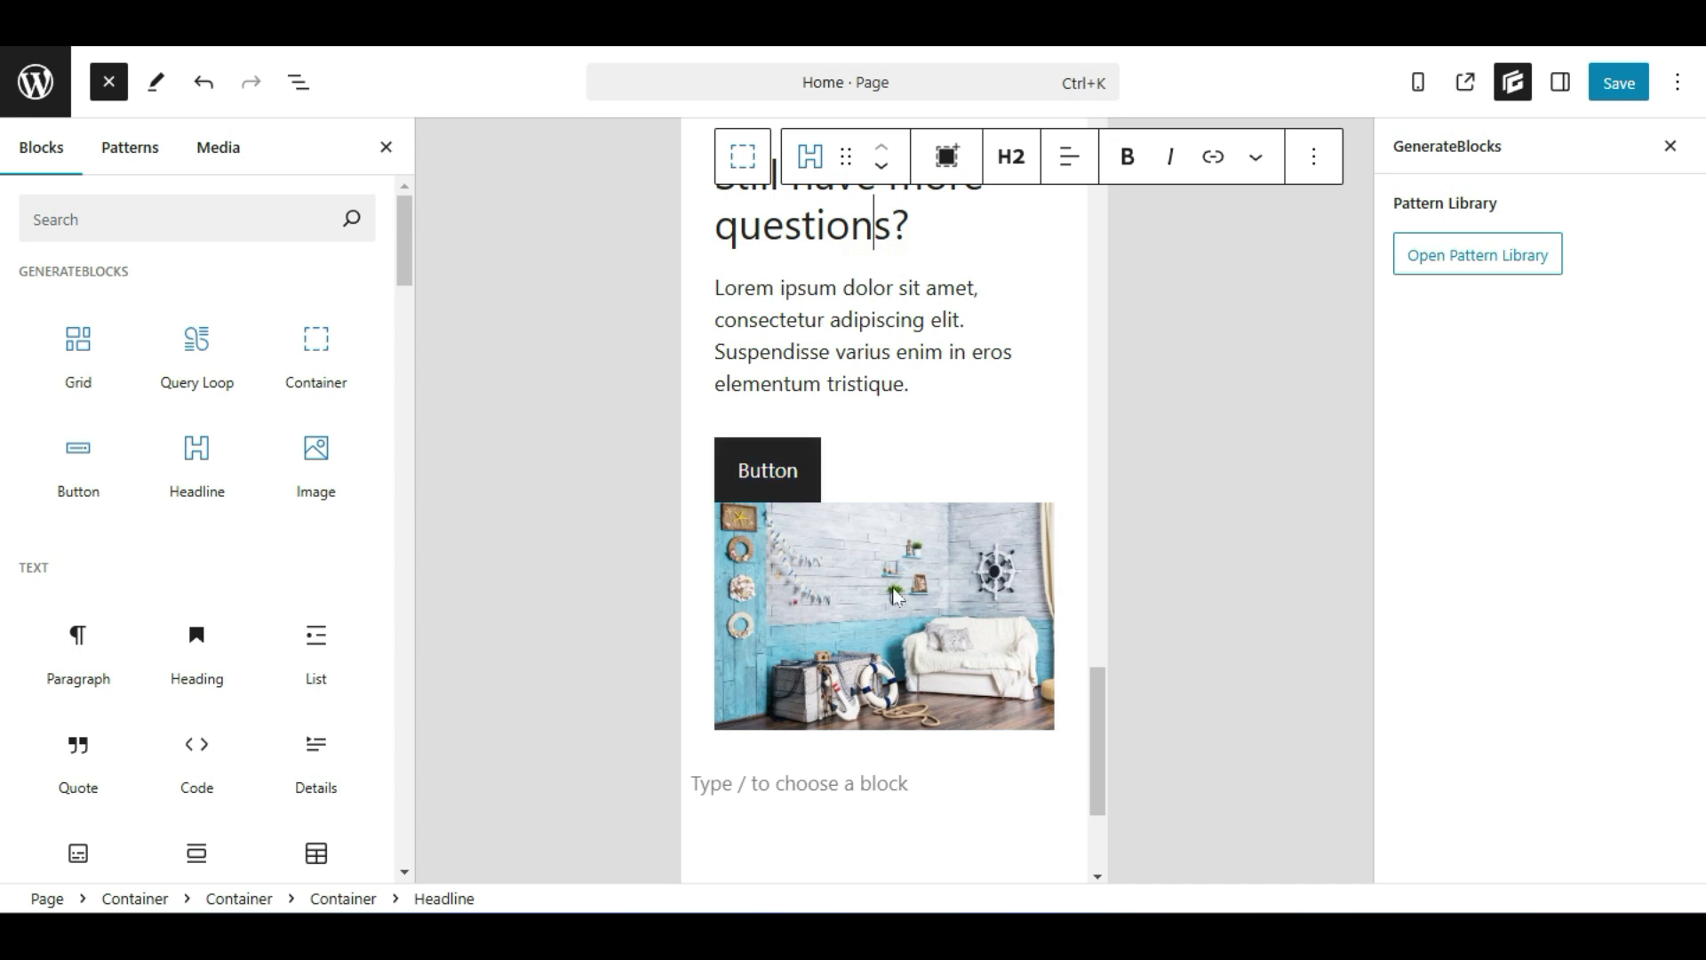
# Step: Set the mobile top margin of the living room image to 22 px
pyautogui.click(893, 560)
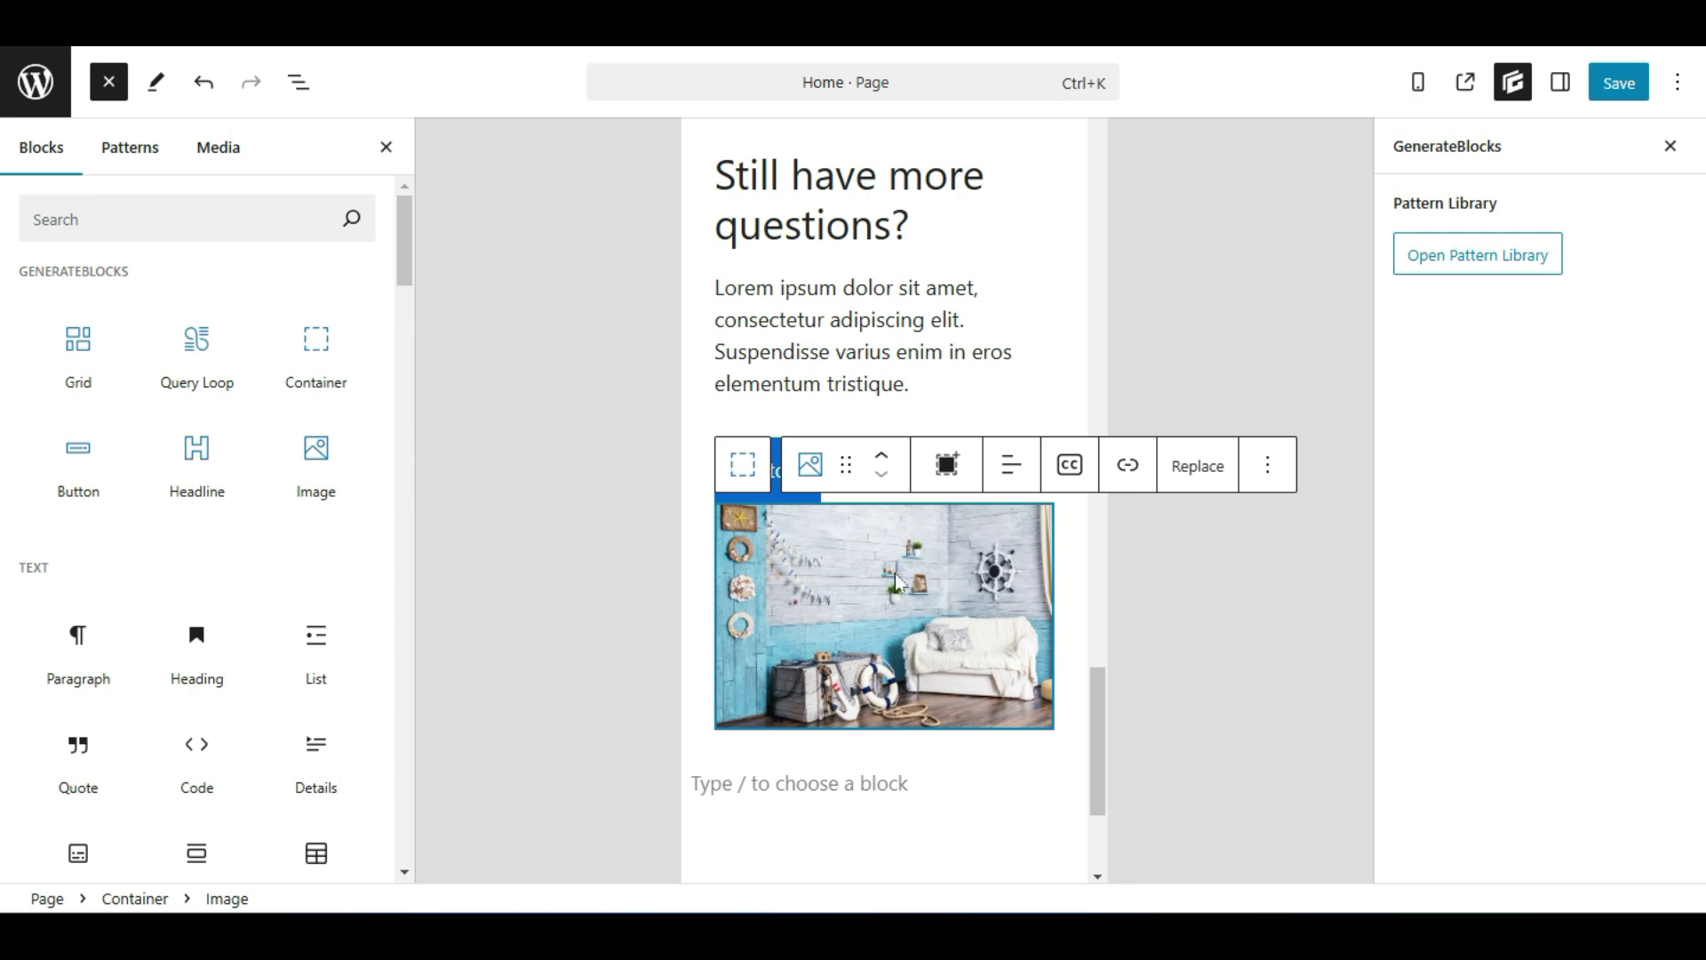
pyautogui.click(1672, 146)
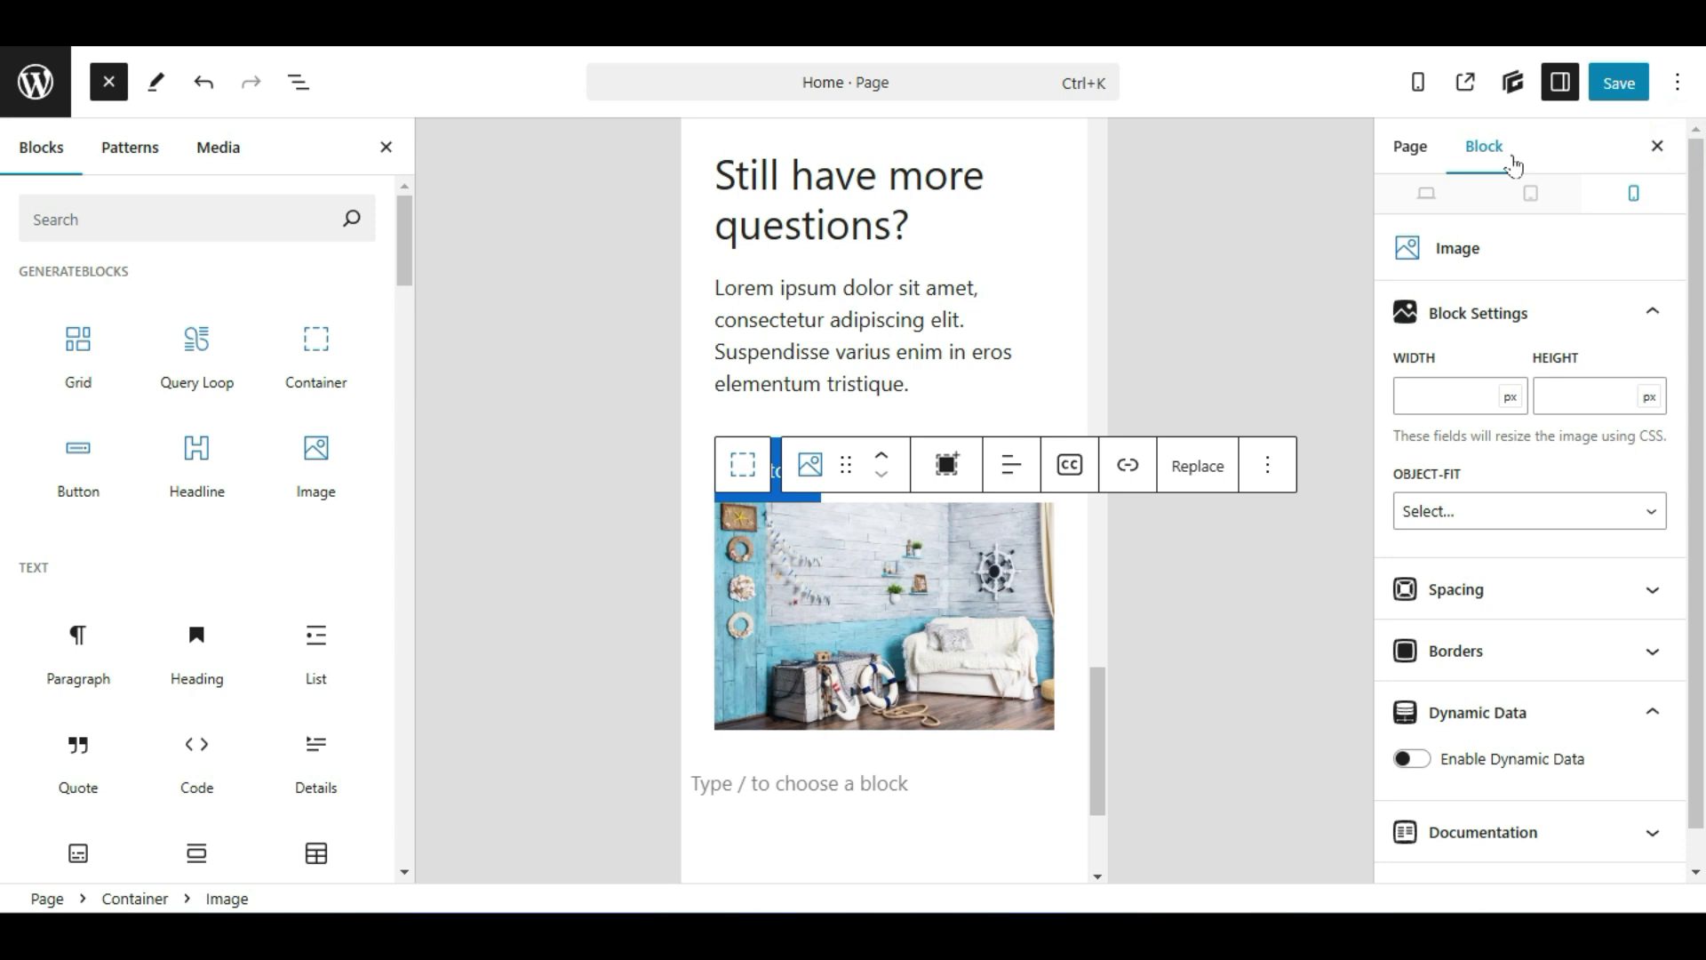
pyautogui.scroll(-1, 1550, 480)
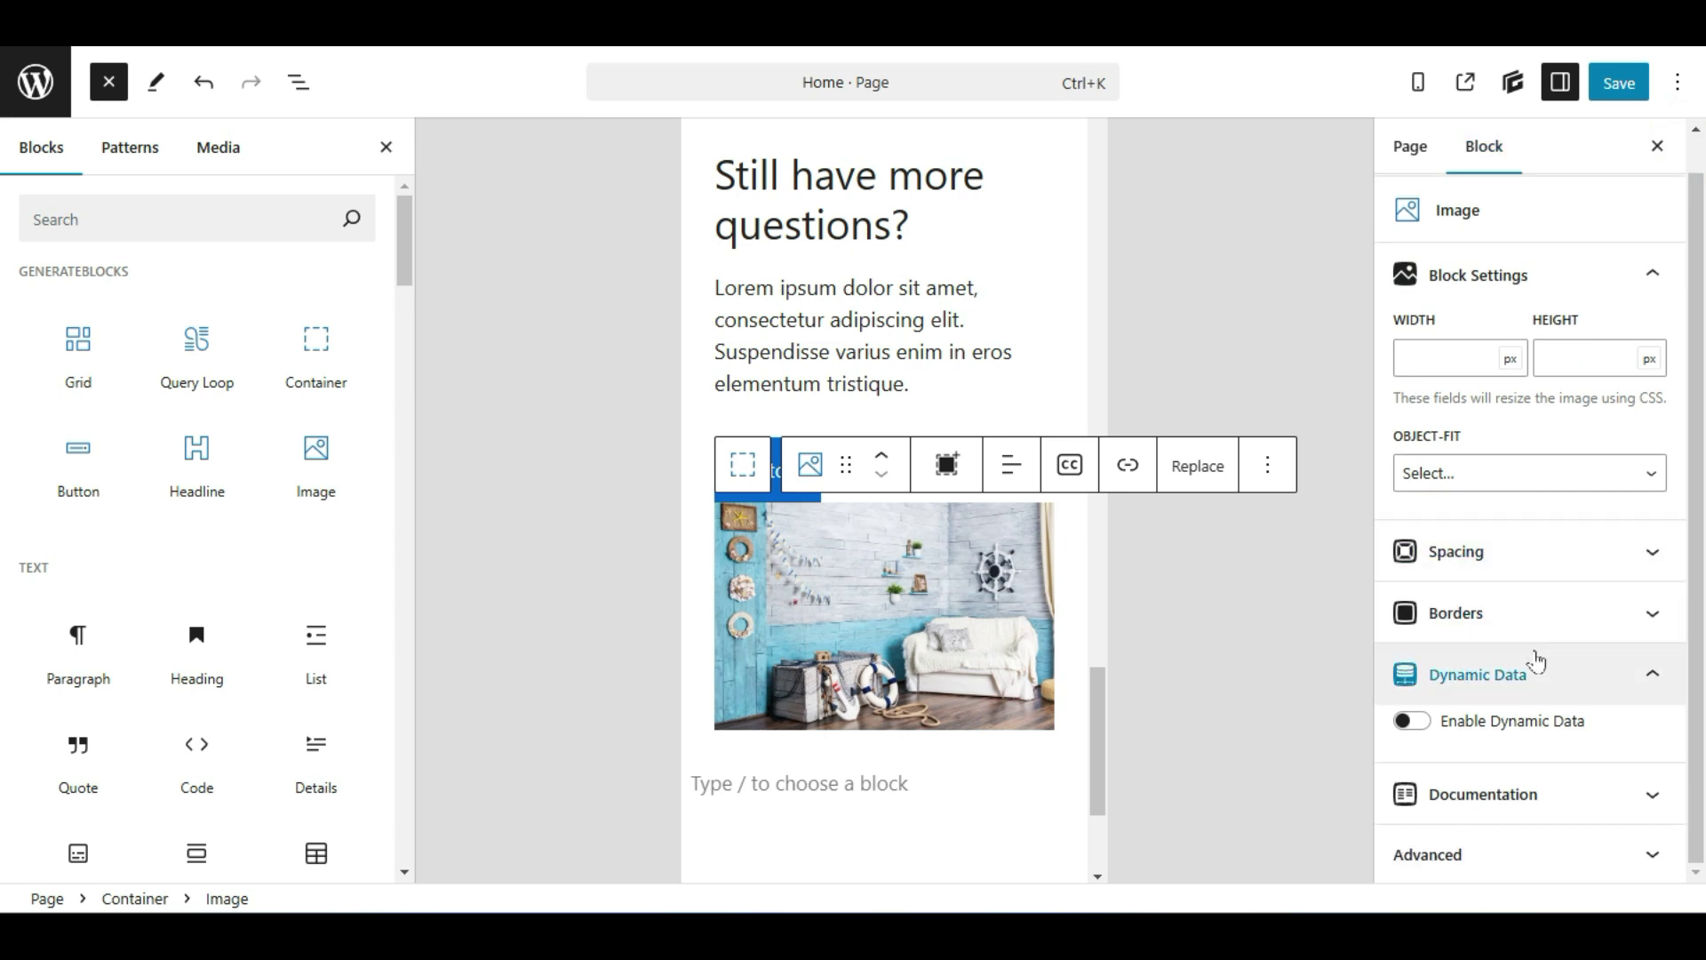
pyautogui.click(1534, 564)
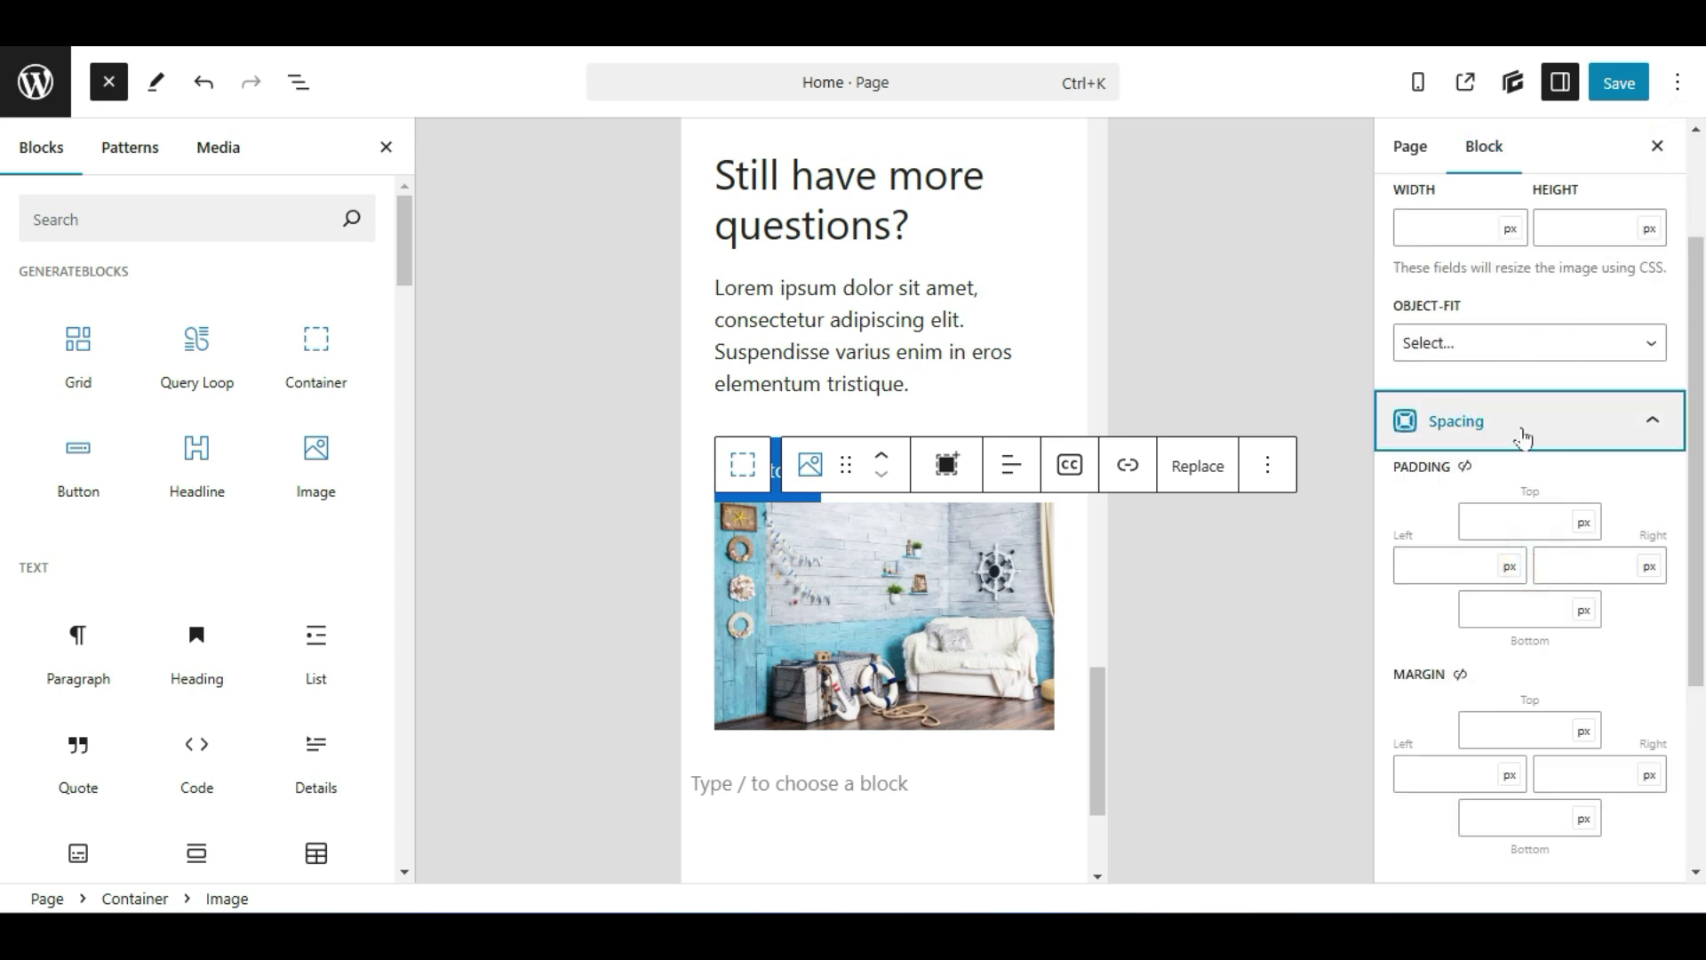
pyautogui.scroll(-2, 1499, 527)
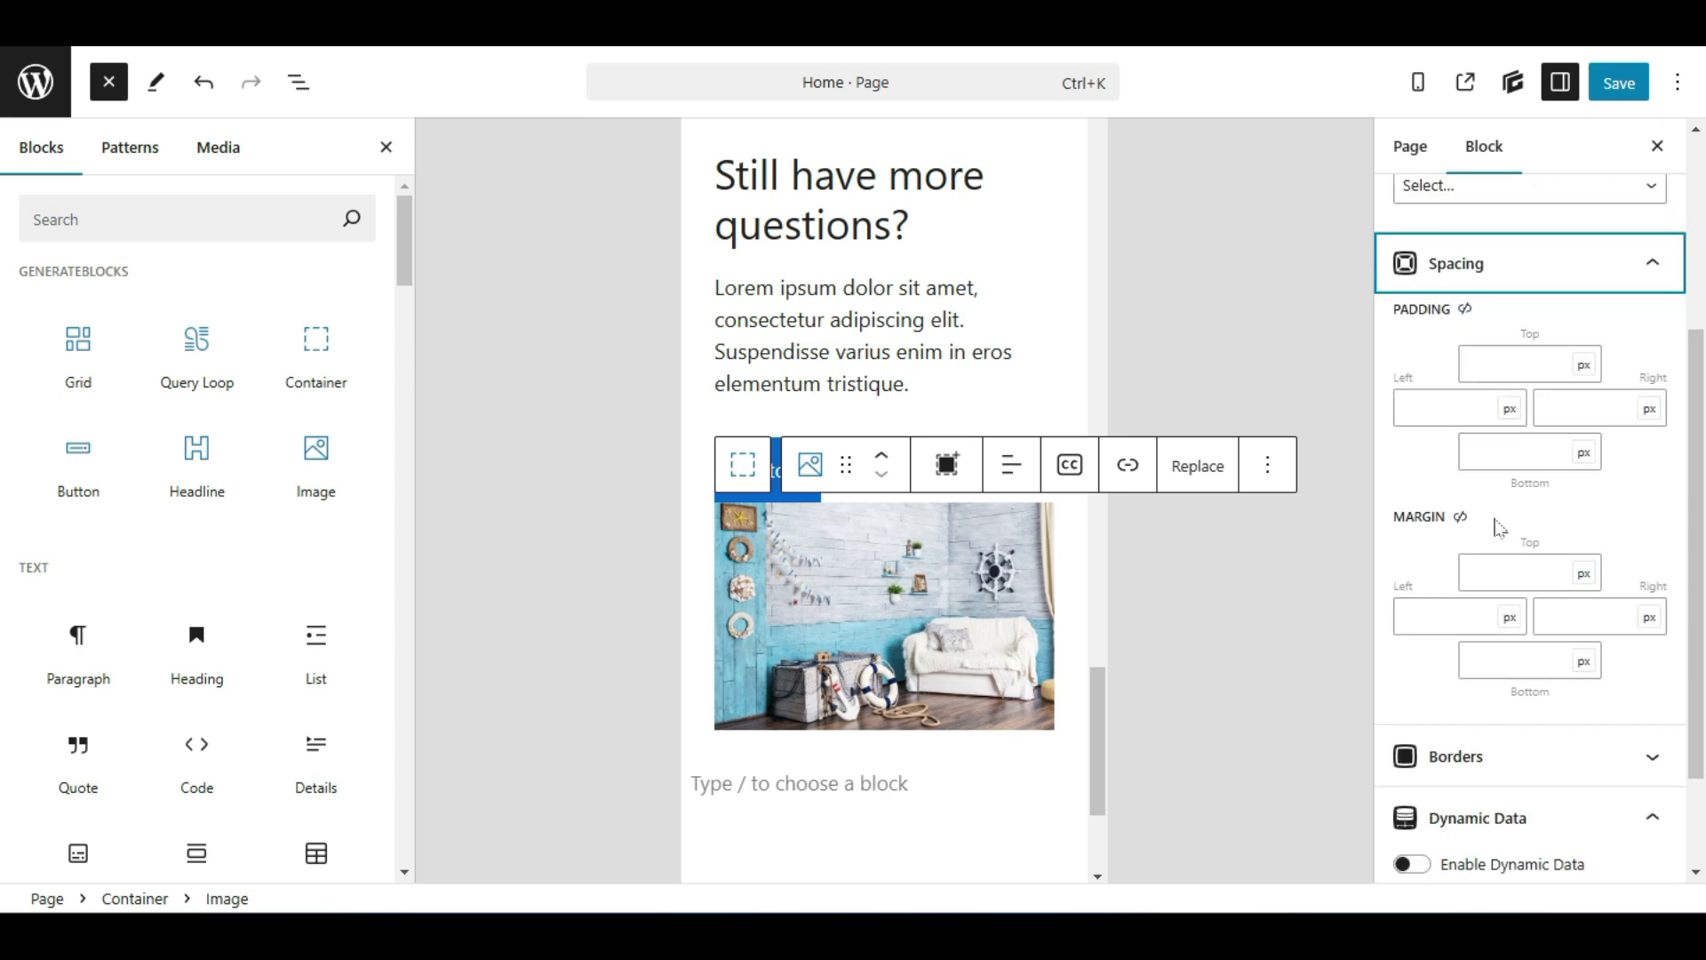
pyautogui.click(1525, 568)
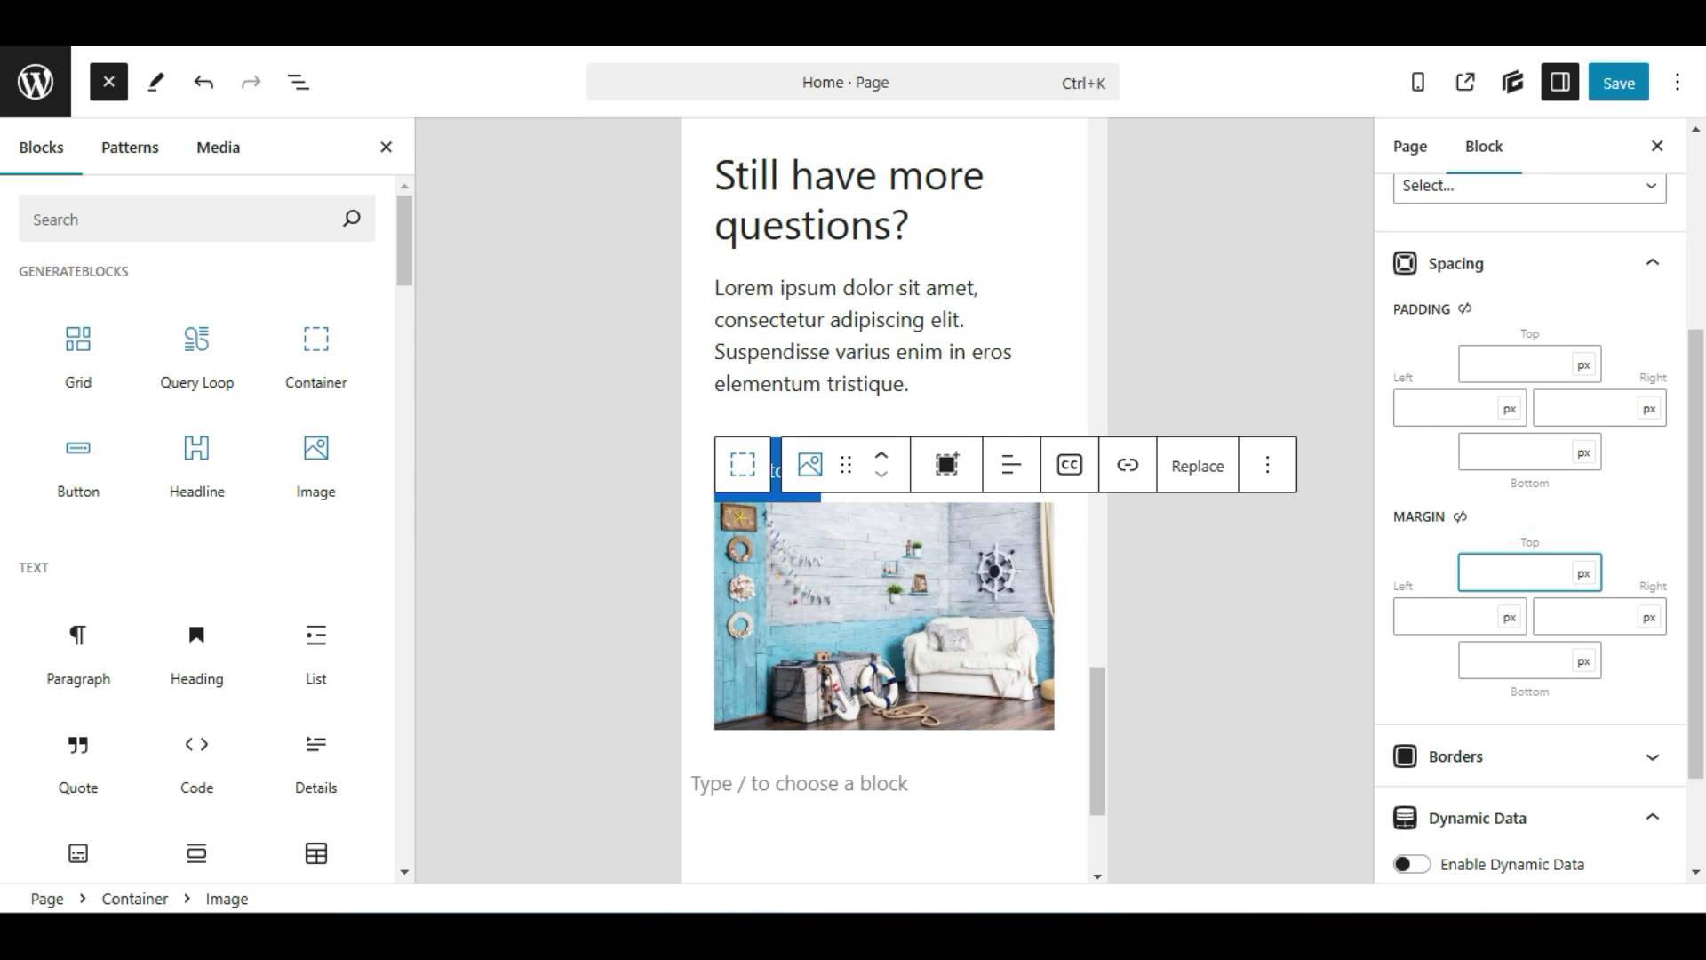
pyautogui.write('22')
# Step: Set the living room image's mobile bottom margin to 5 px and check the spacing around it
pyautogui.click(1522, 662)
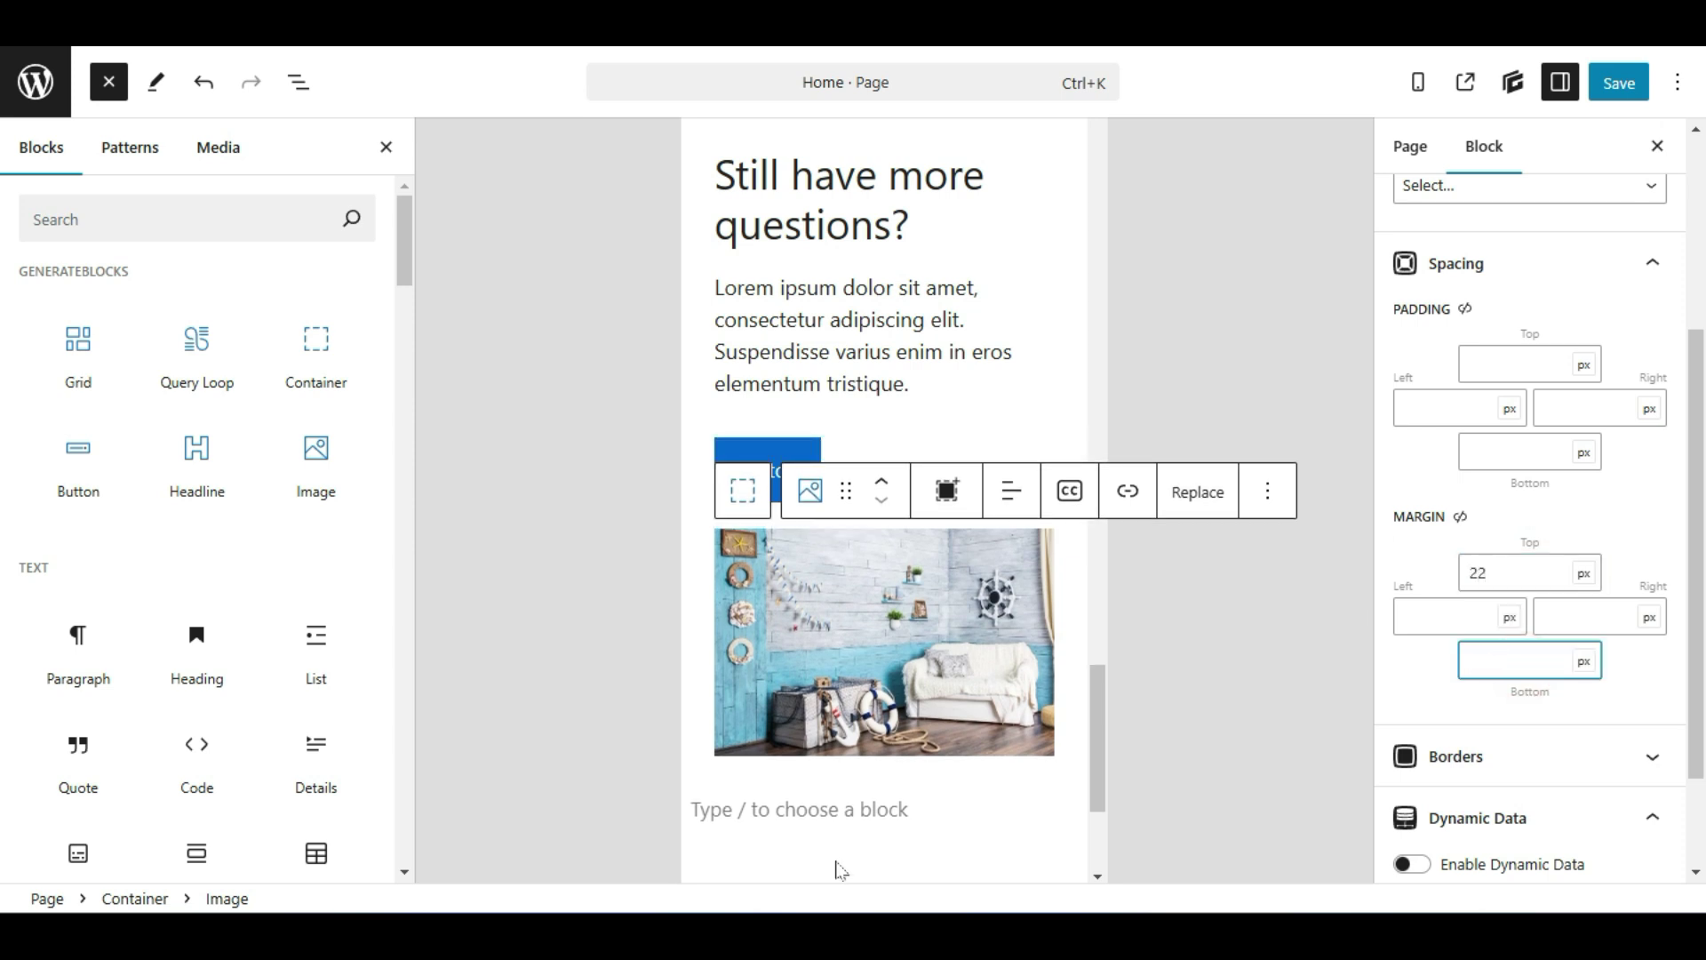
pyautogui.scroll(-2, 870, 724)
pyautogui.write('5')
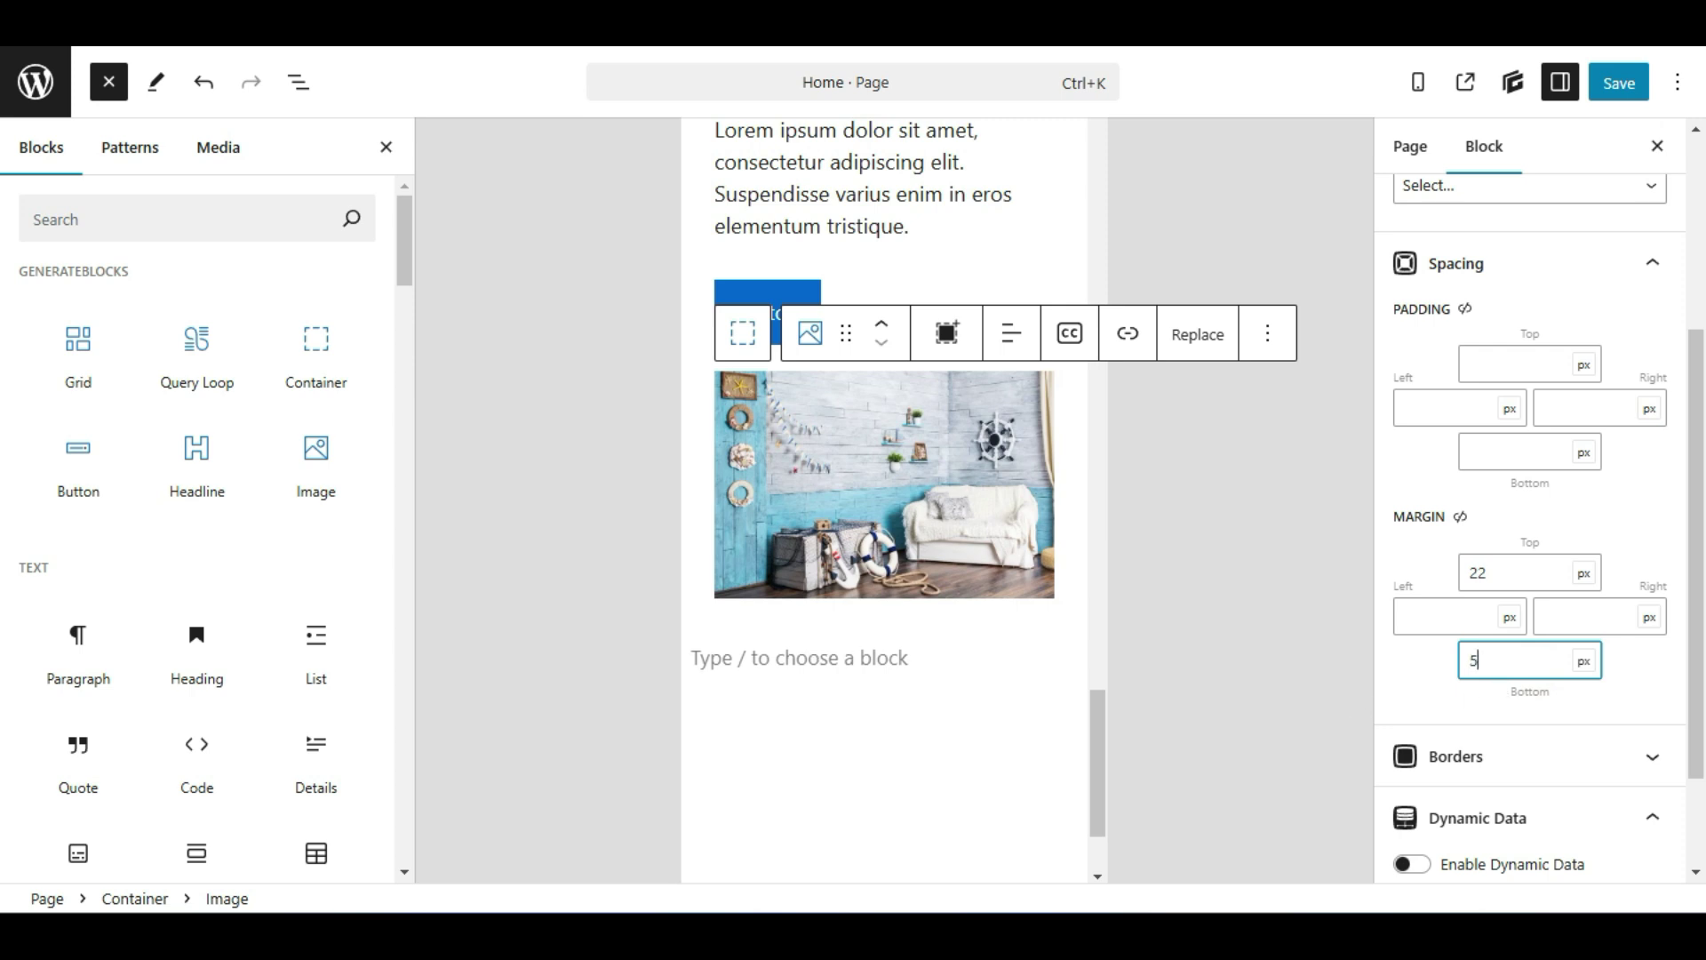
pyautogui.click(1007, 631)
pyautogui.scroll(2, 802, 547)
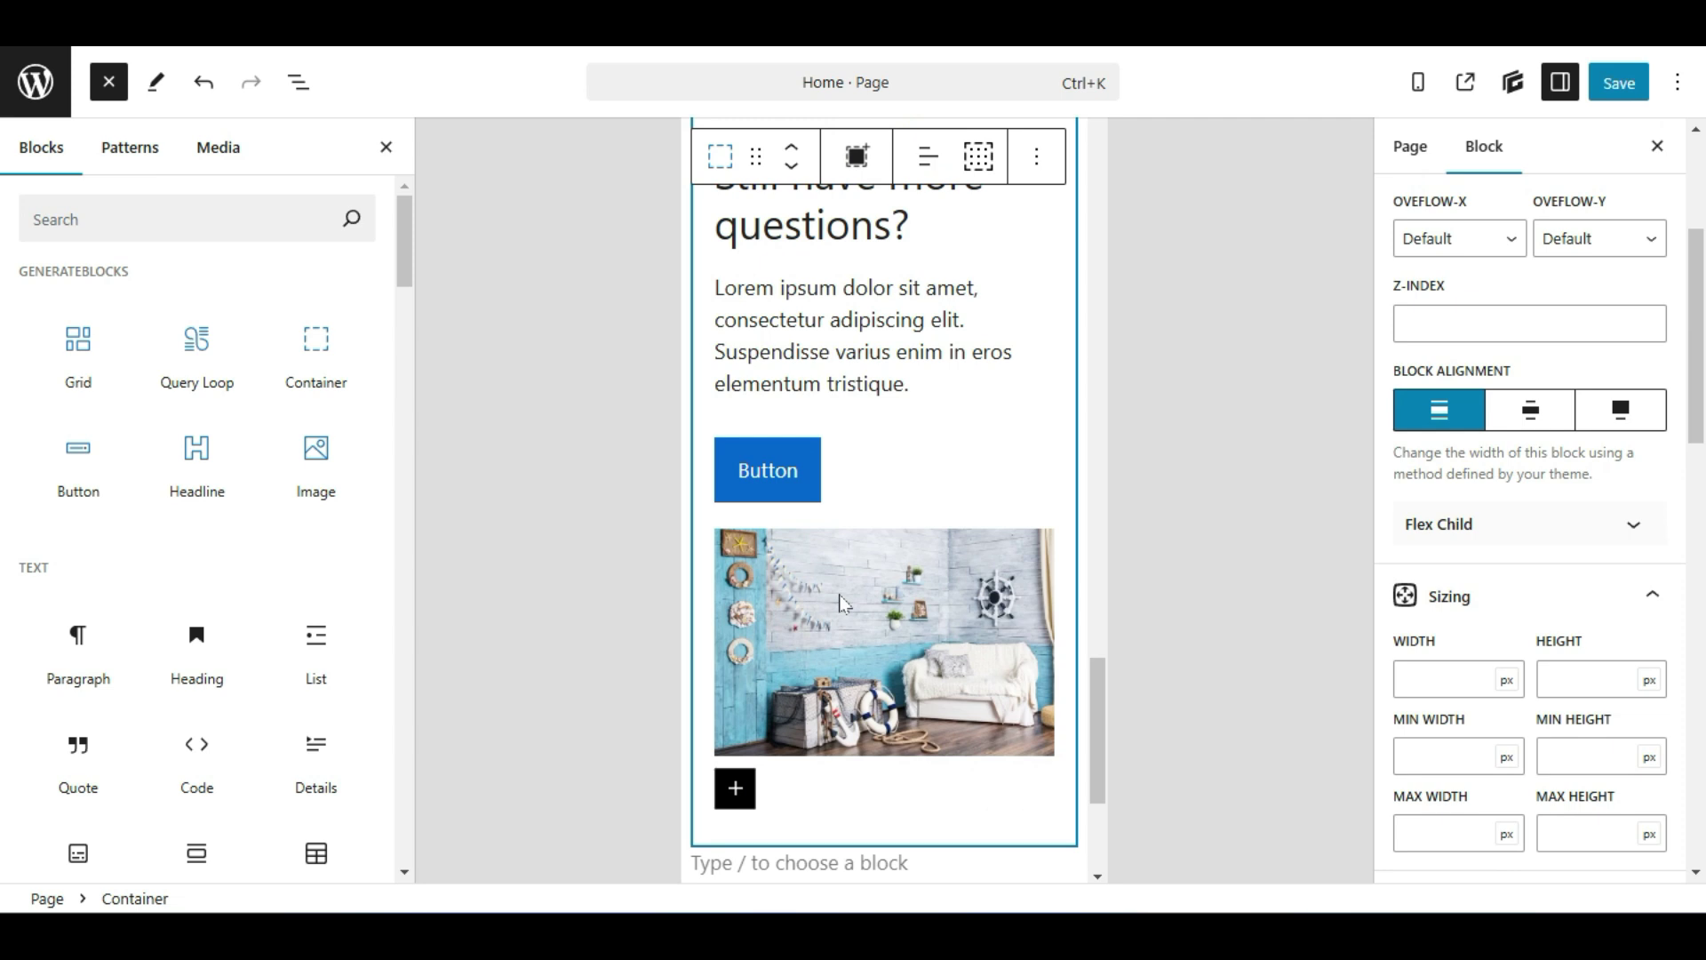
# Step: Set the living room image's mobile top margin to 25 px
pyautogui.click(843, 603)
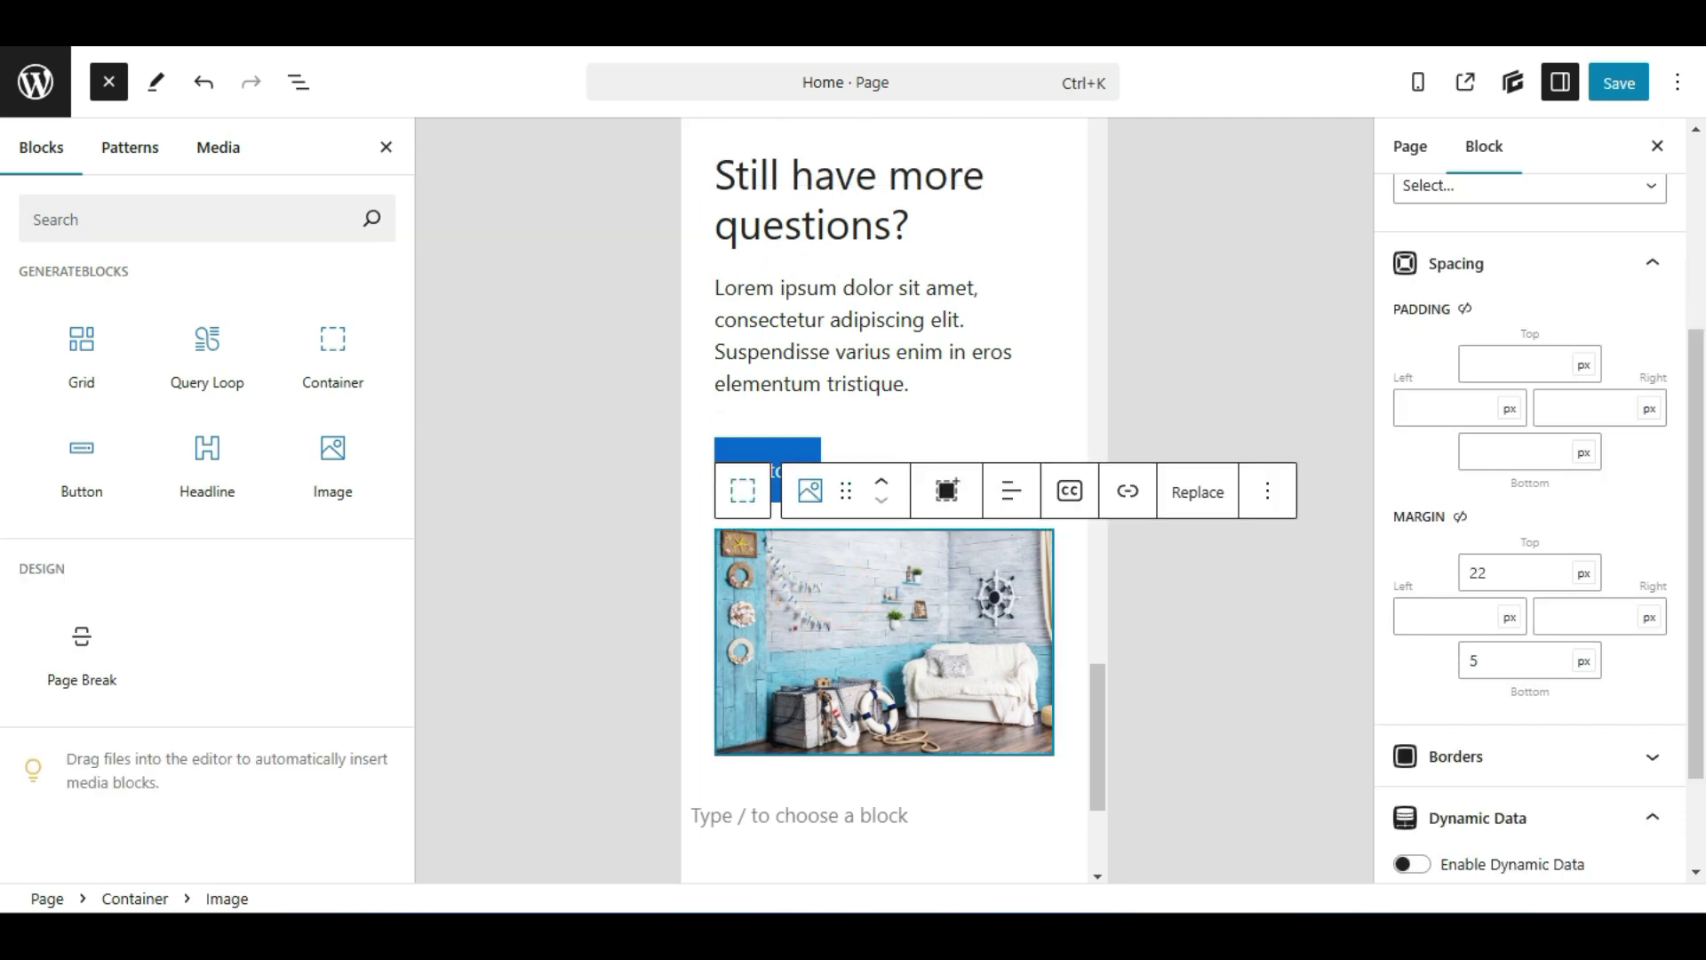
pyautogui.doubleClick(1475, 573)
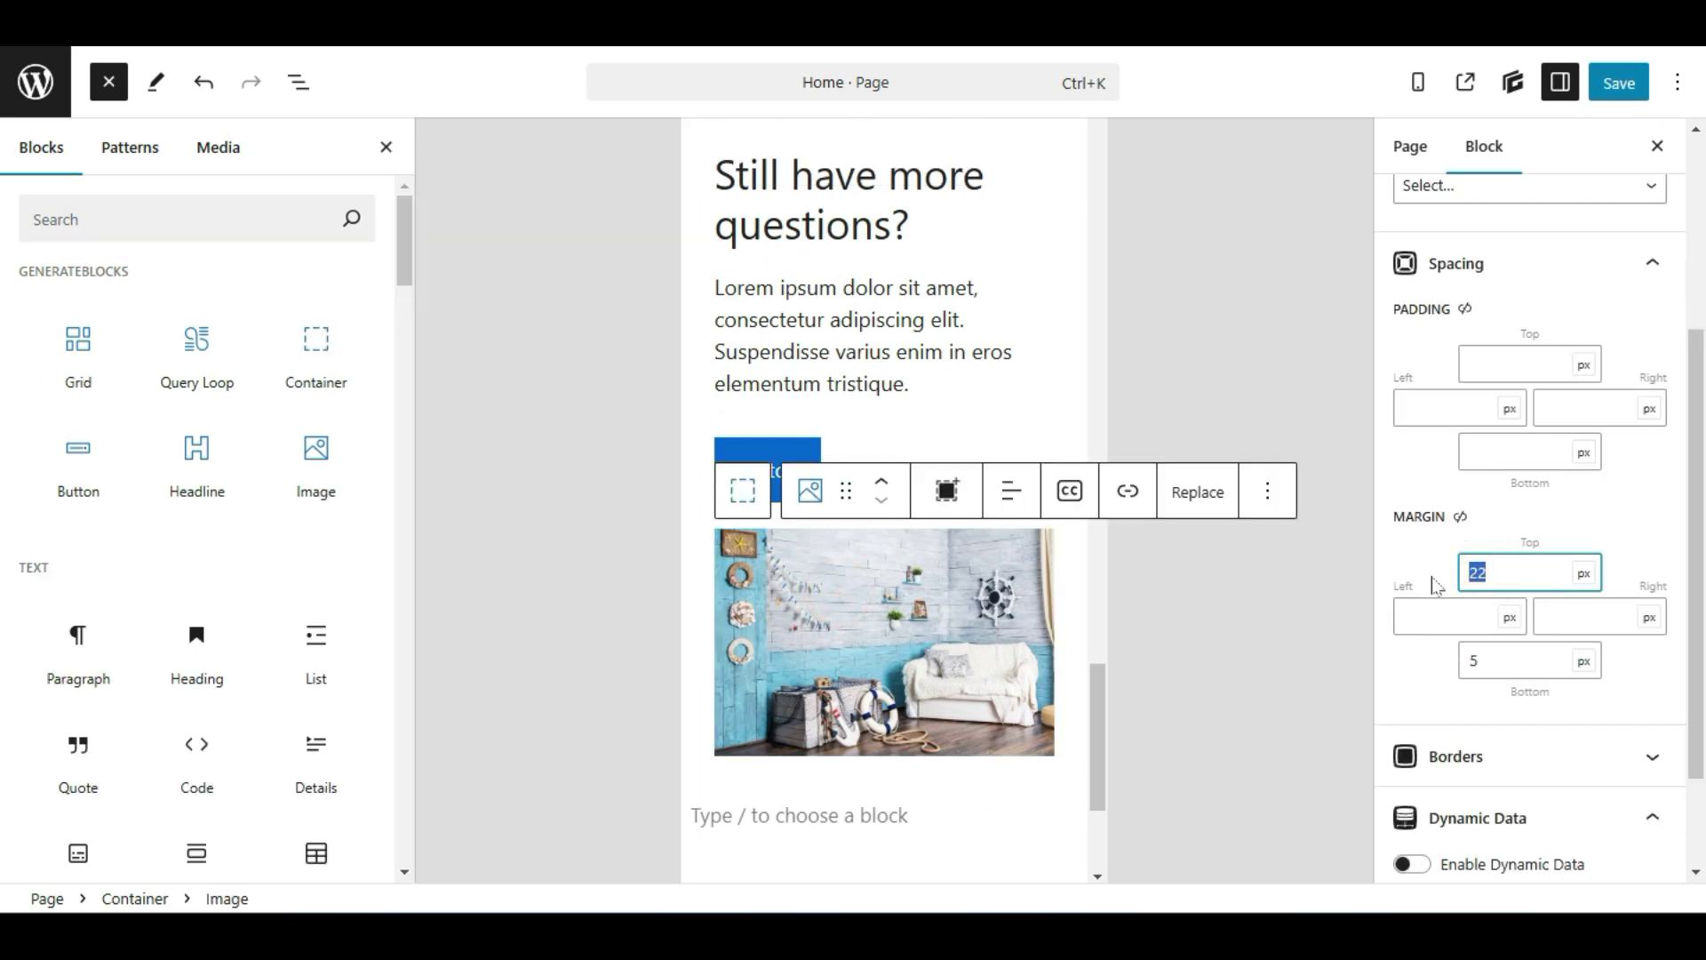
pyautogui.write('25')
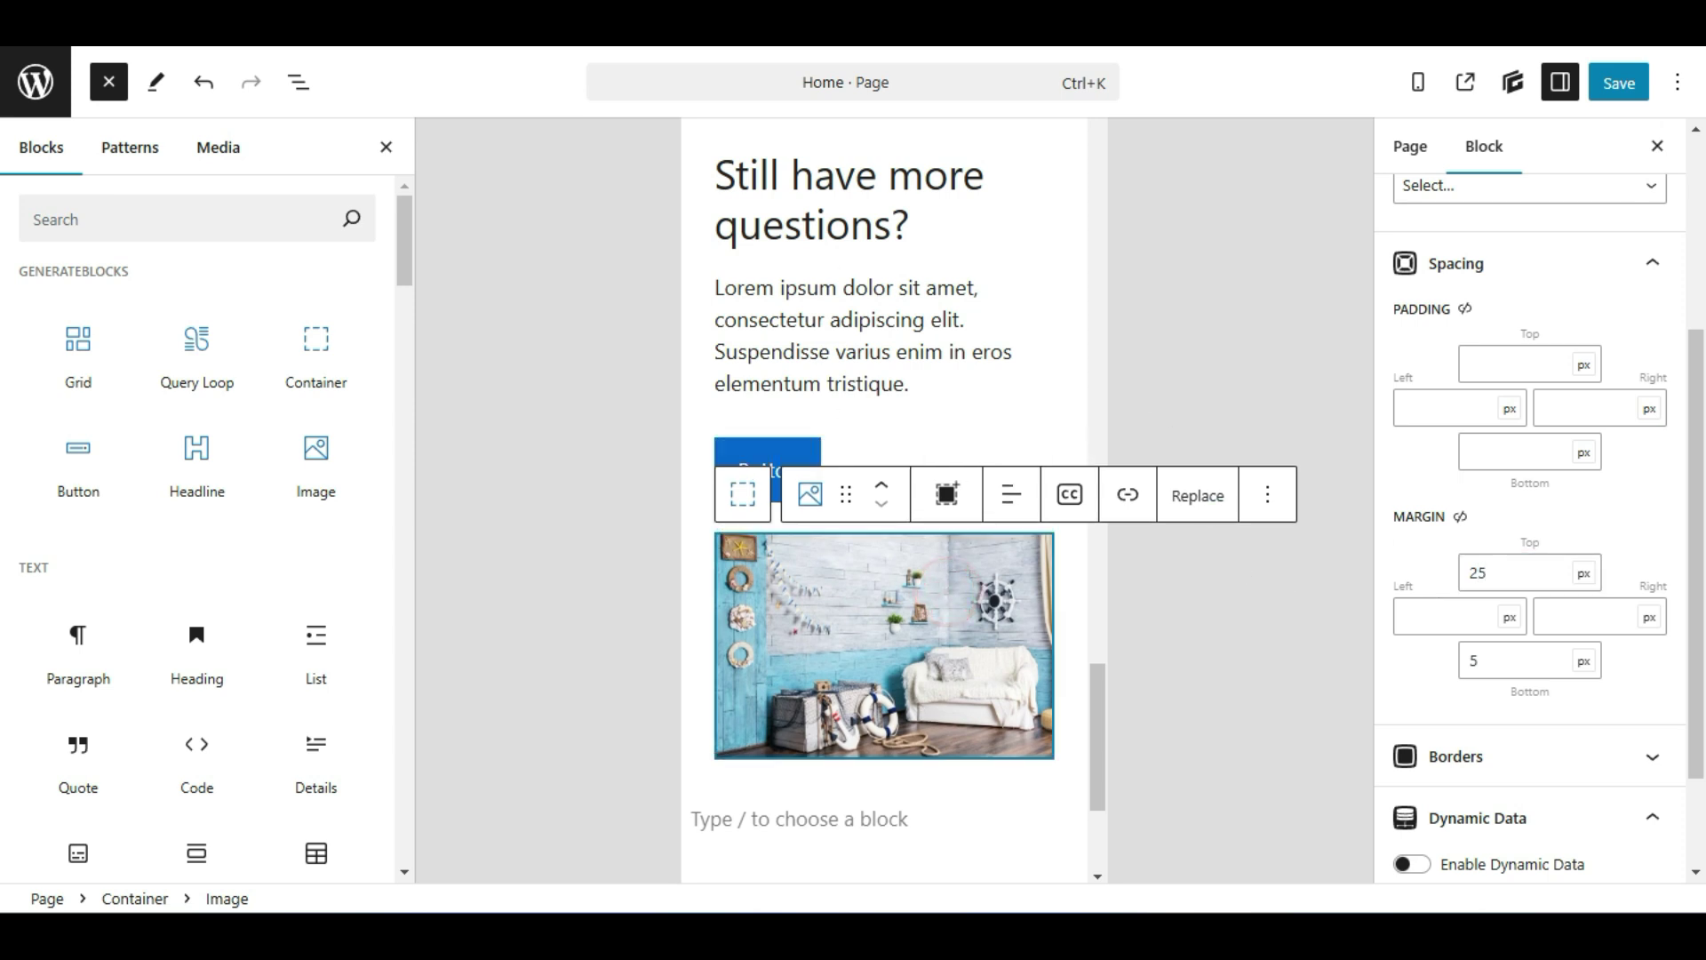
pyautogui.click(833, 229)
pyautogui.click(829, 606)
# Step: Switch the preview to desktop and close the block inserter to give the page more room
pyautogui.click(1419, 84)
pyautogui.click(1298, 141)
pyautogui.scroll(3, 891, 480)
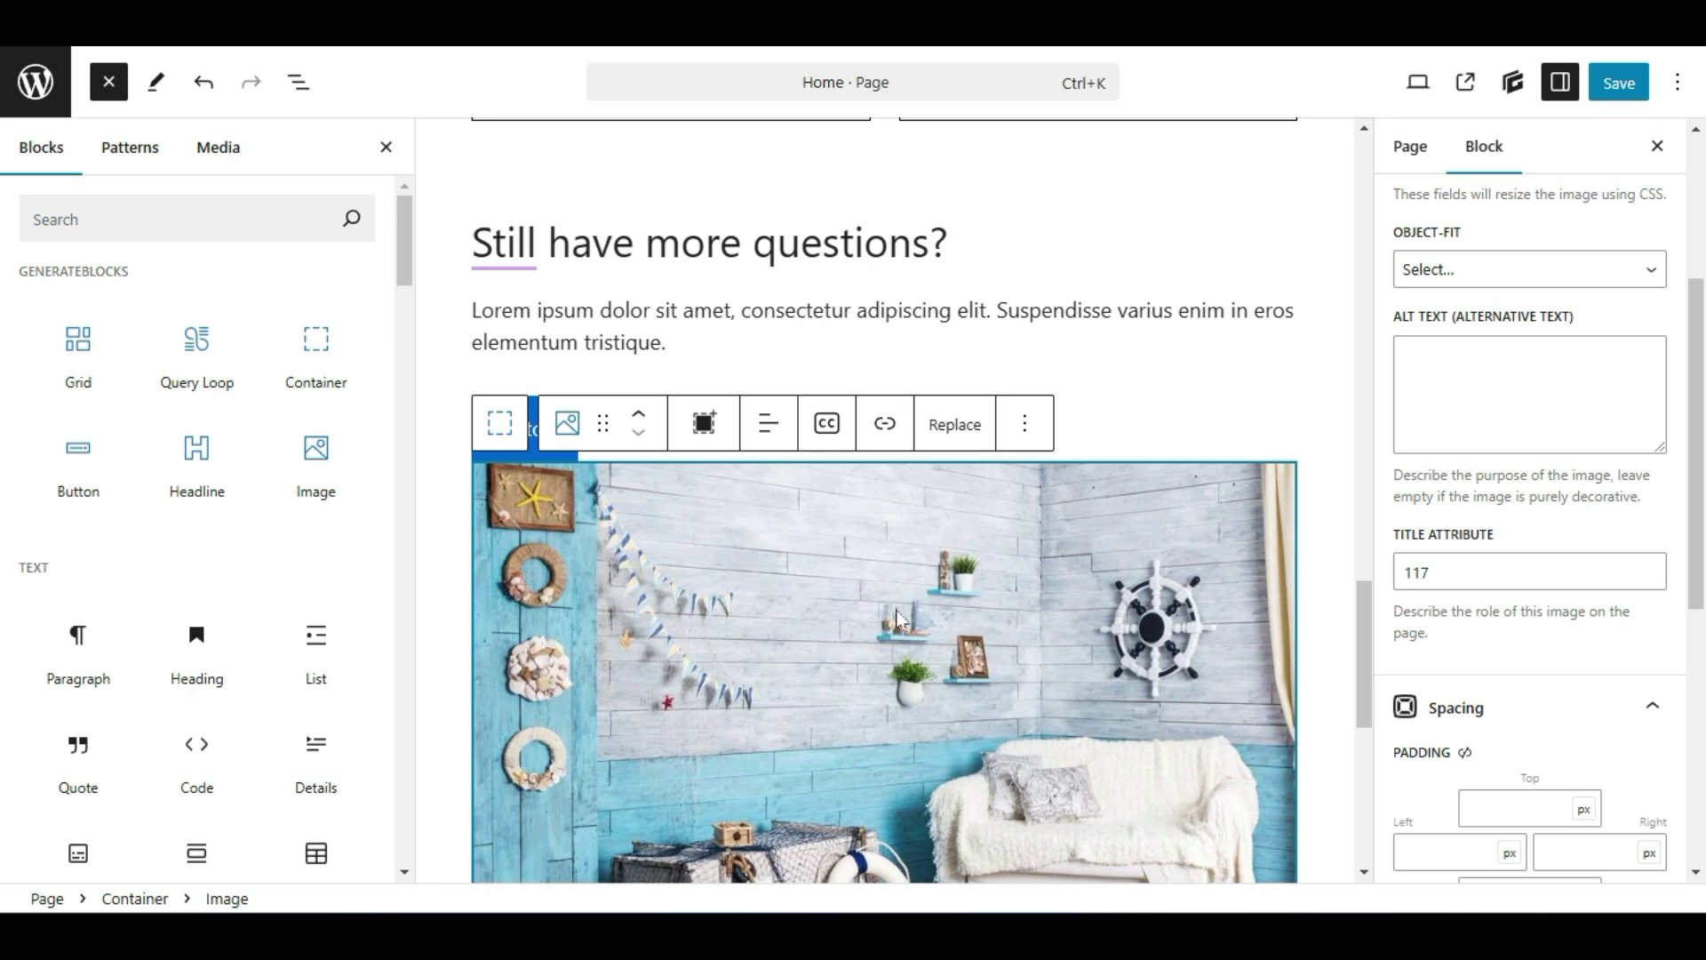
pyautogui.scroll(-6, 1466, 622)
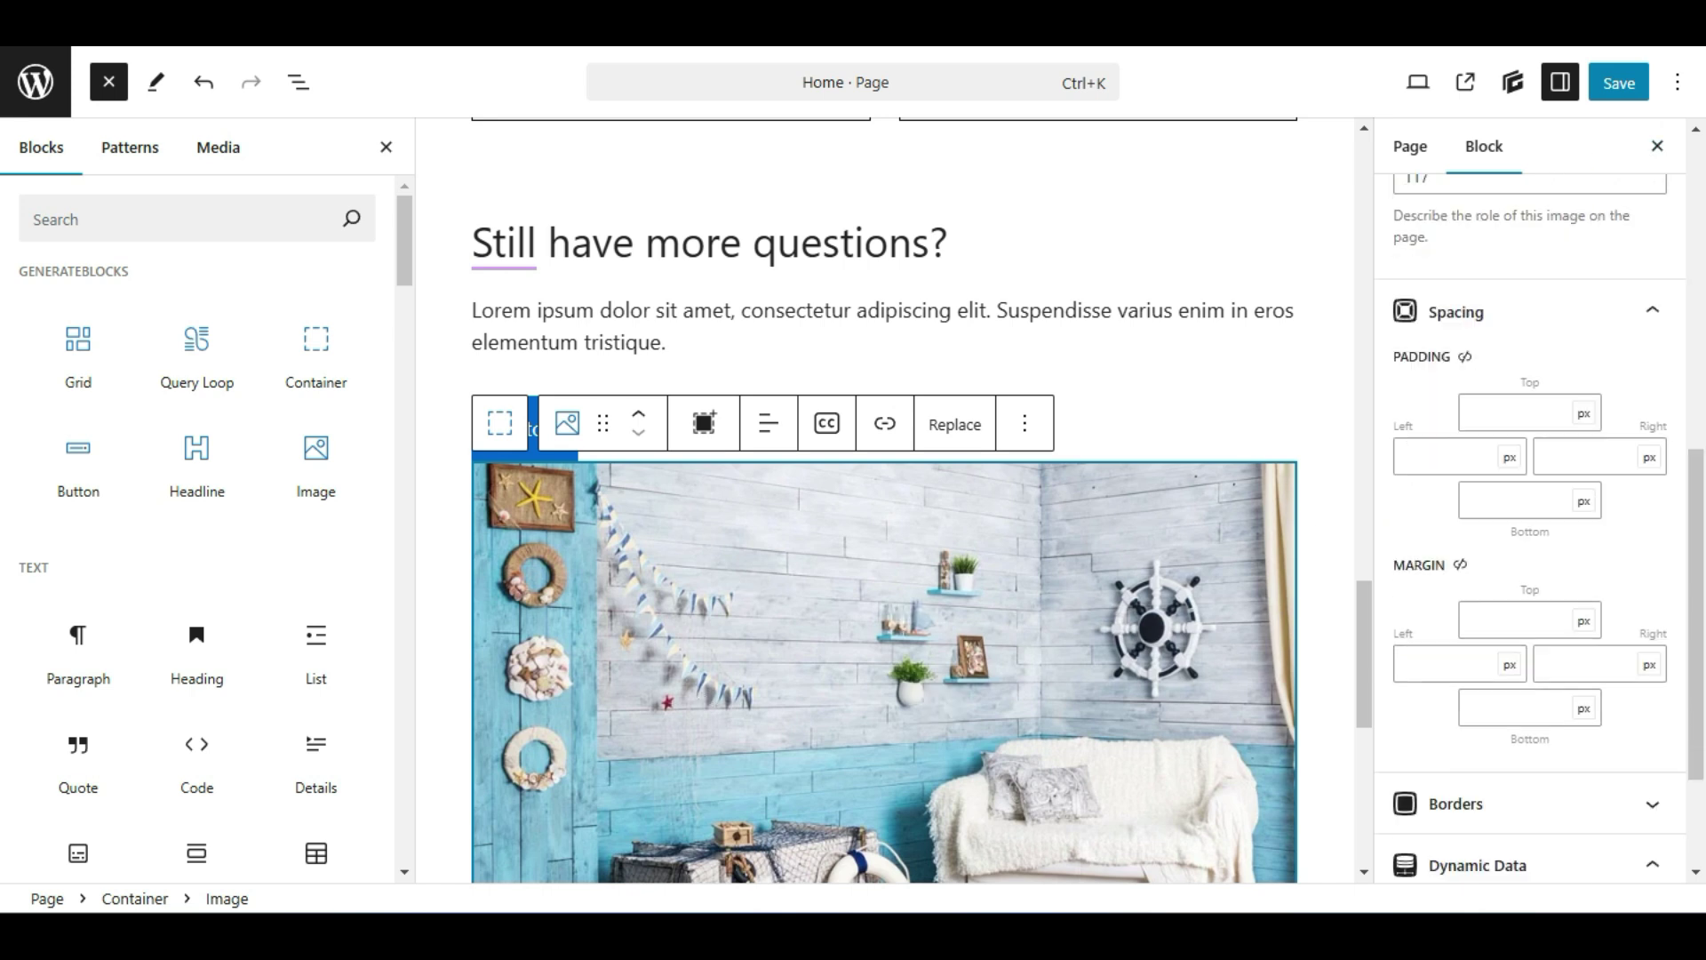
pyautogui.scroll(4, 1424, 732)
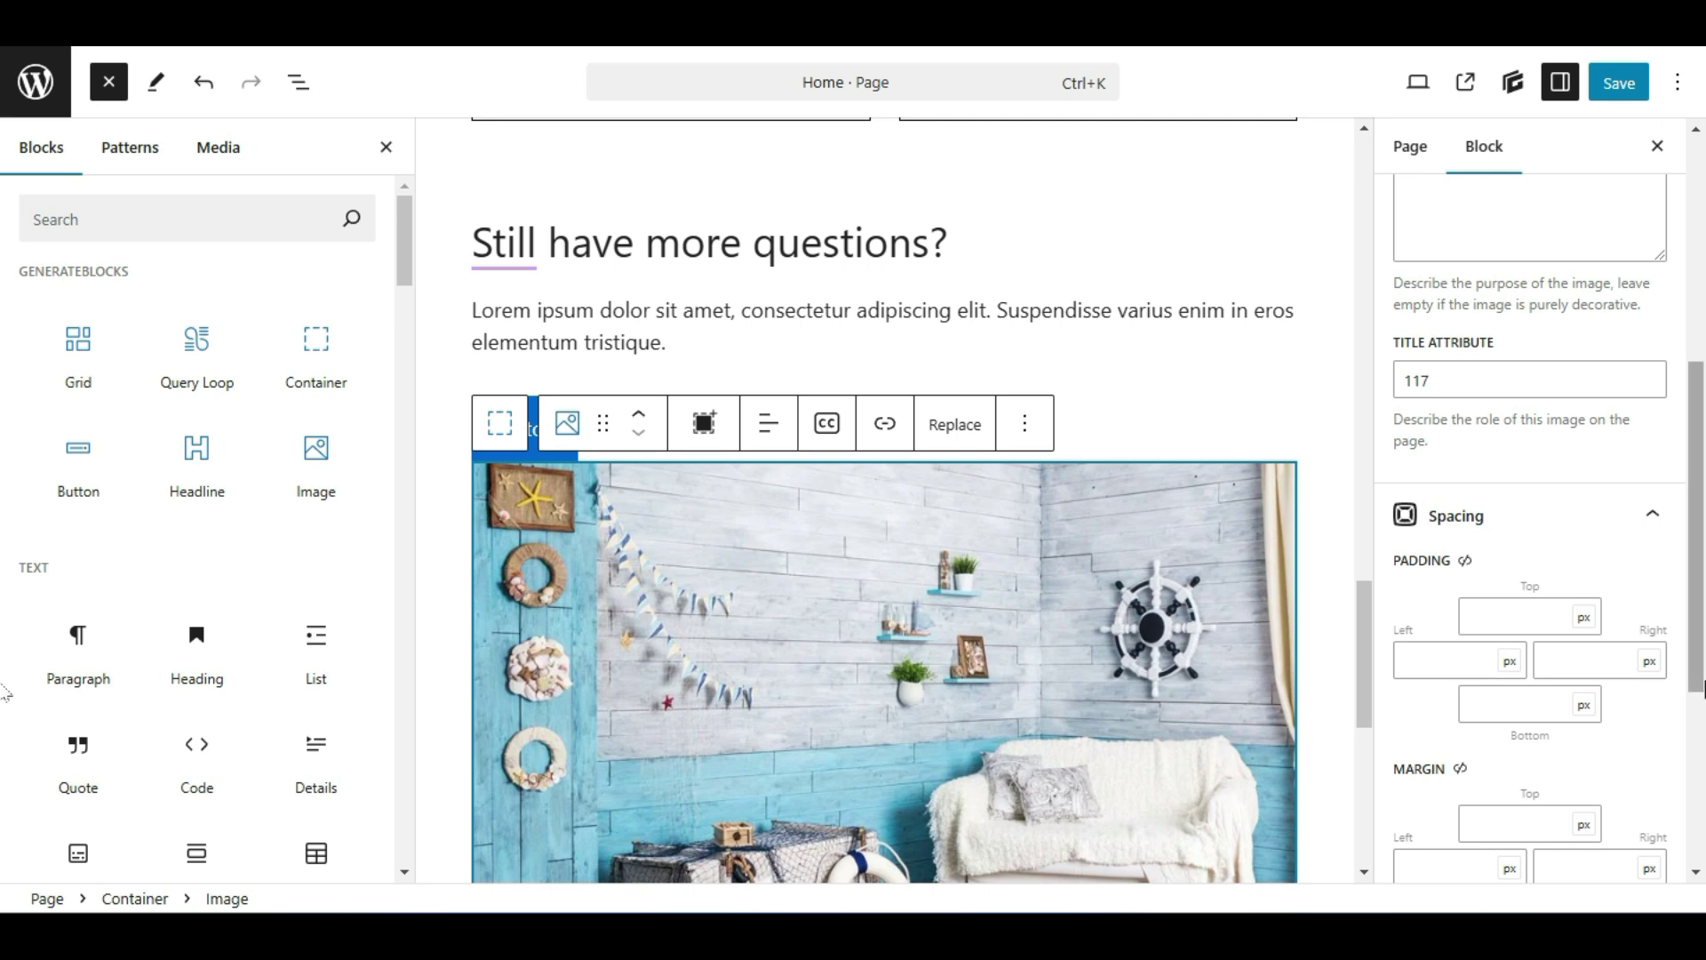
pyautogui.click(993, 353)
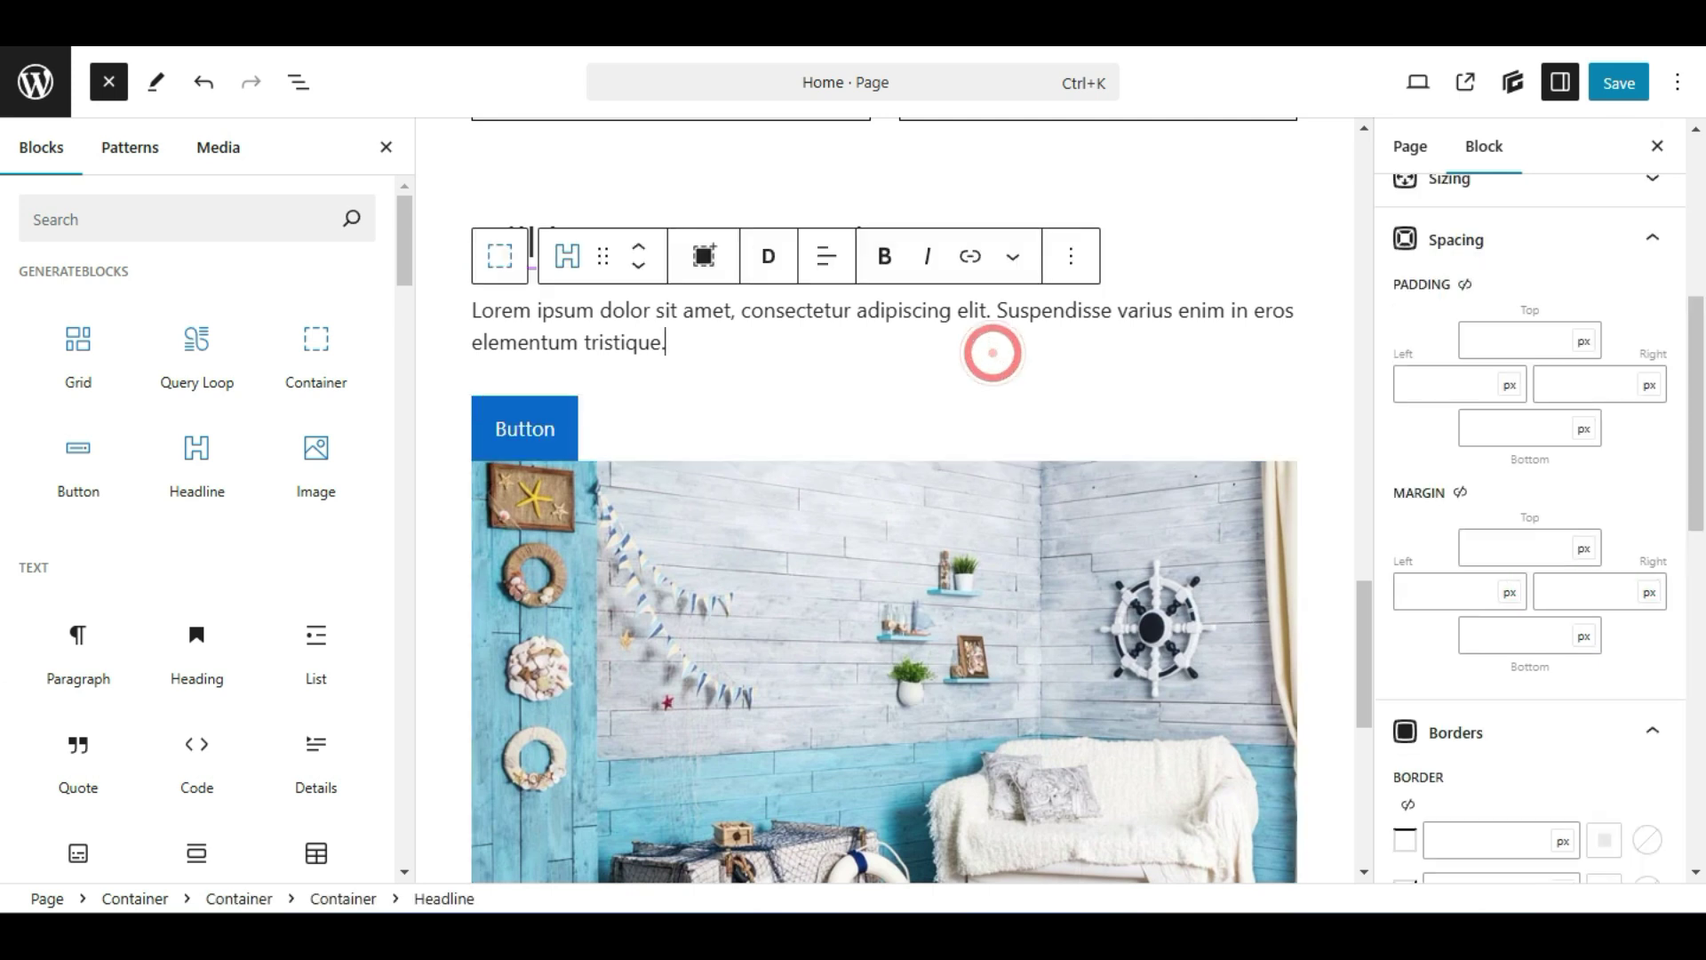
pyautogui.click(384, 149)
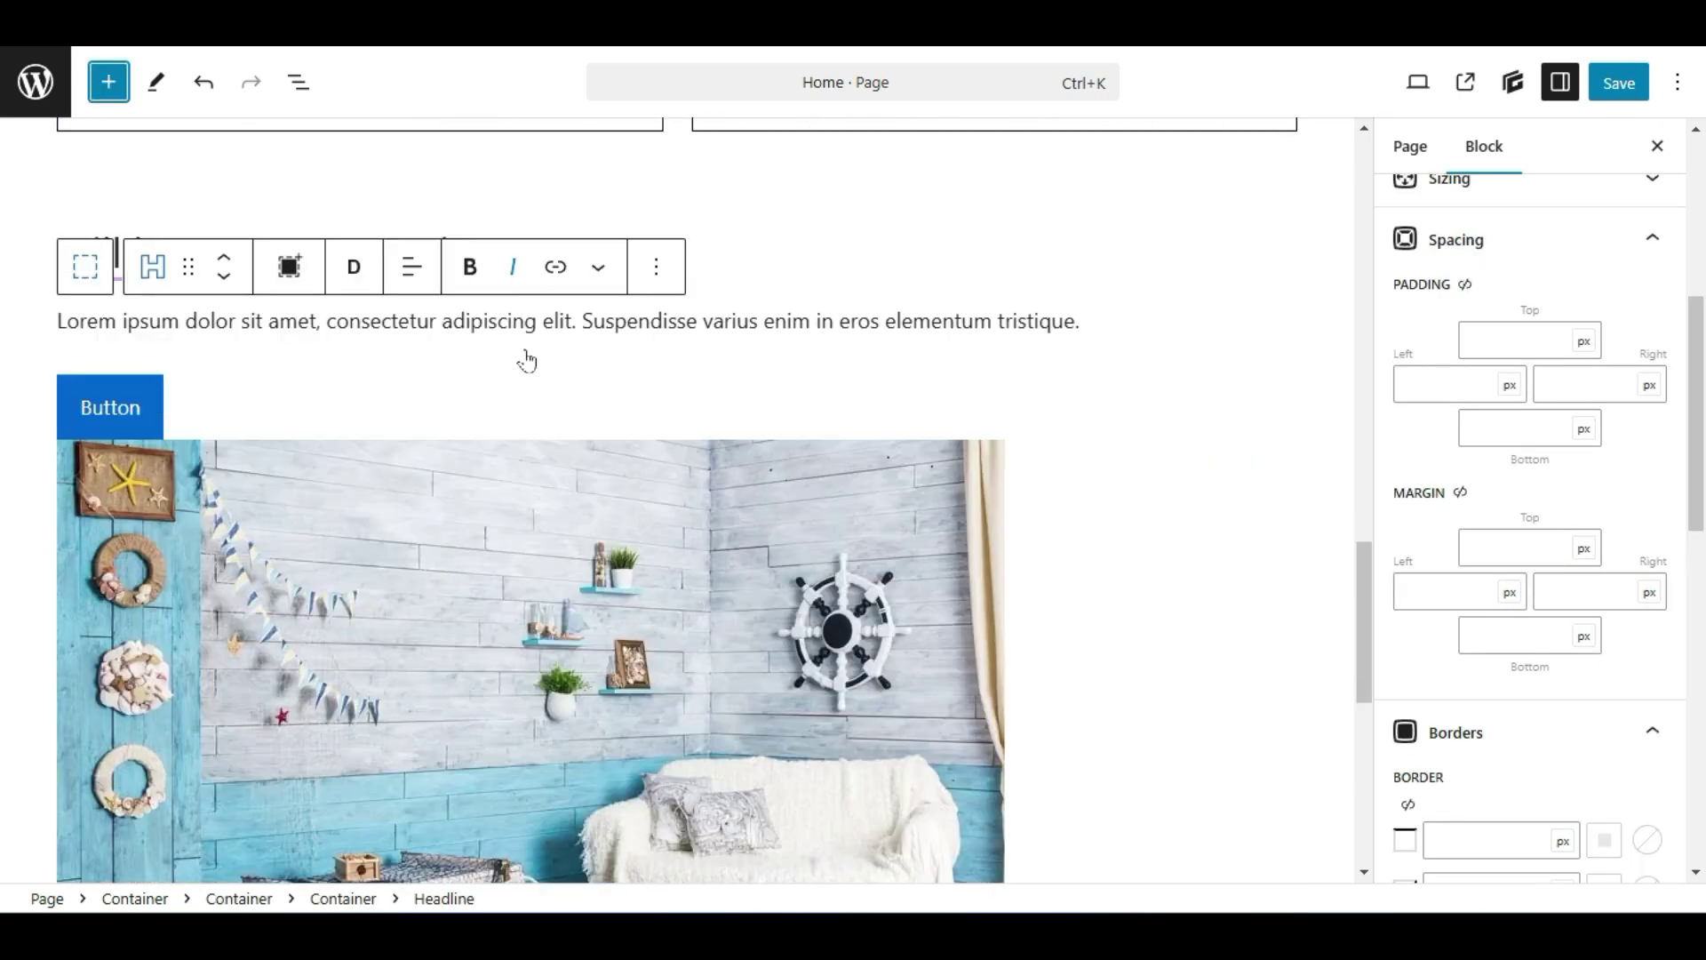
# Step: Set the living room image's desktop margins to 22 px on top and 5 px on the bottom
pyautogui.click(485, 512)
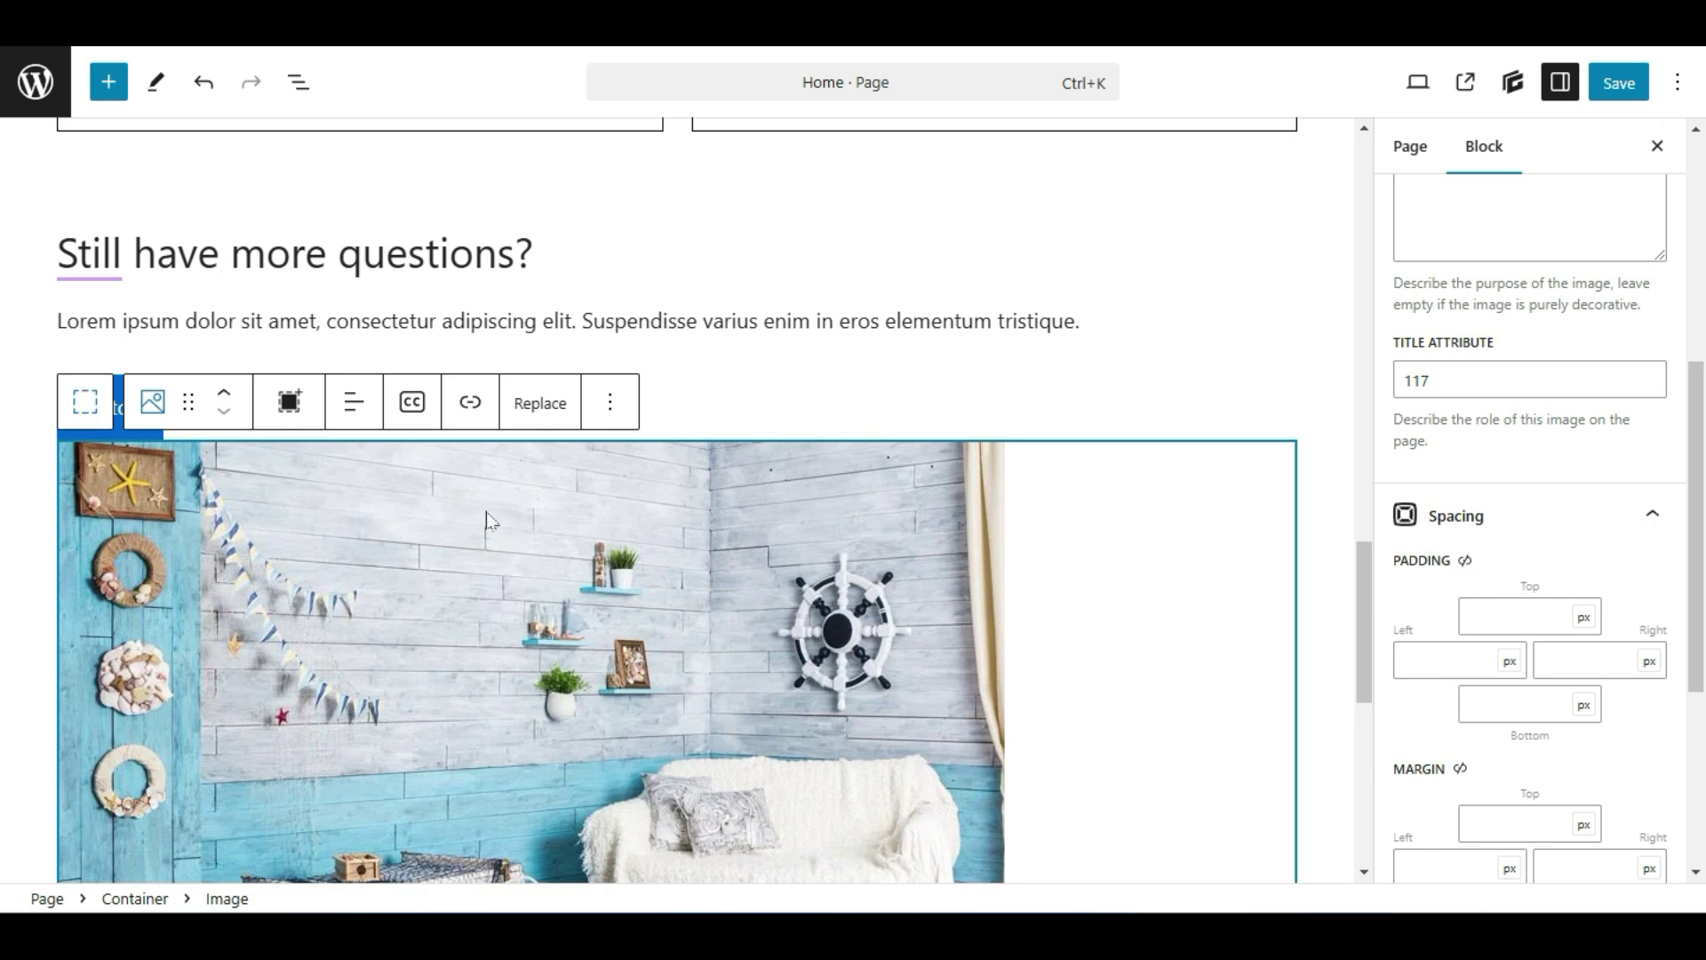
pyautogui.scroll(-1, 490, 522)
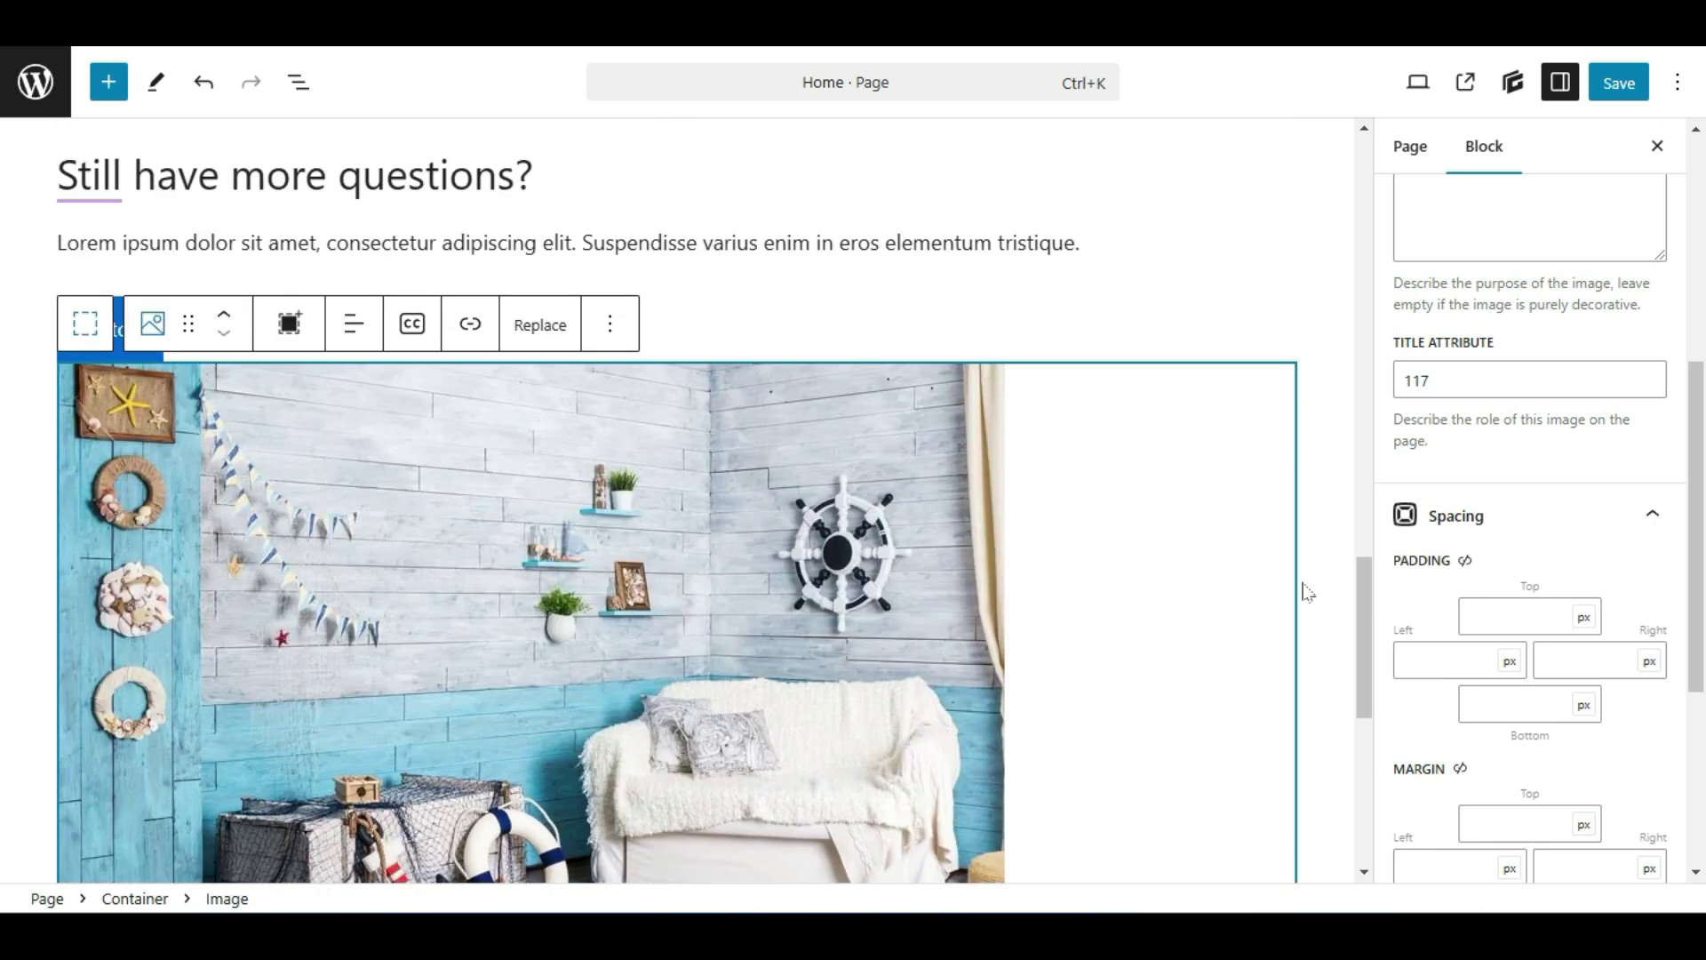
pyautogui.scroll(-4, 1516, 427)
pyautogui.click(1516, 508)
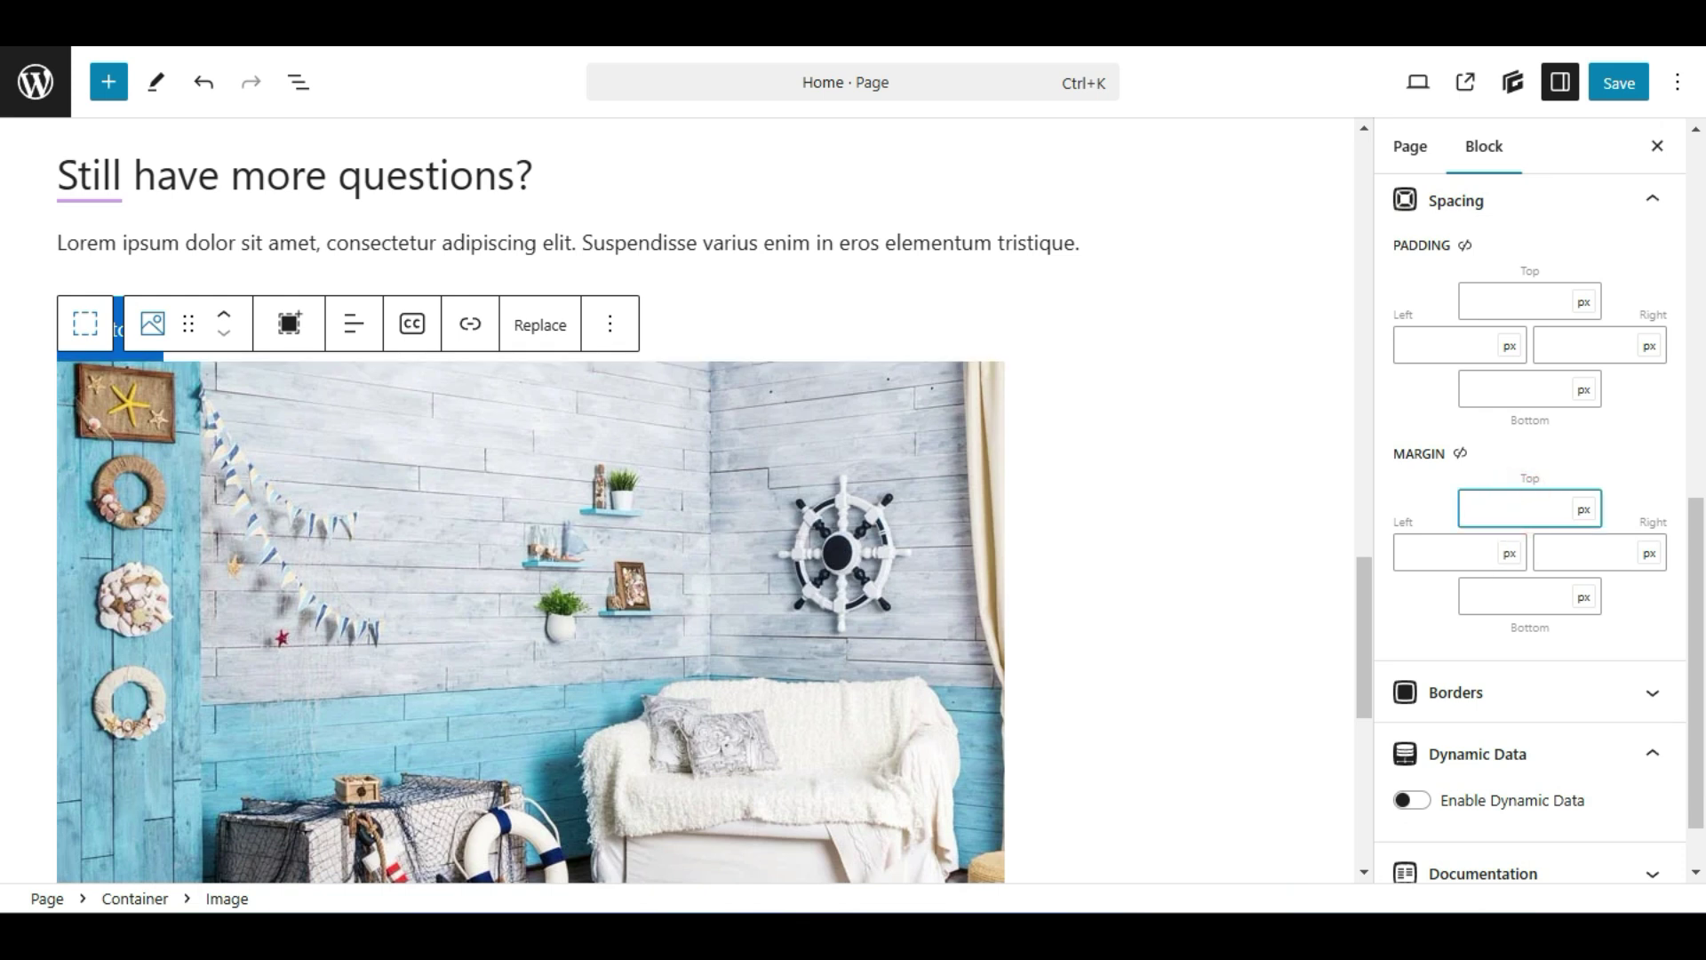
pyautogui.write('22')
pyautogui.click(1502, 595)
pyautogui.scroll(-1, 1040, 665)
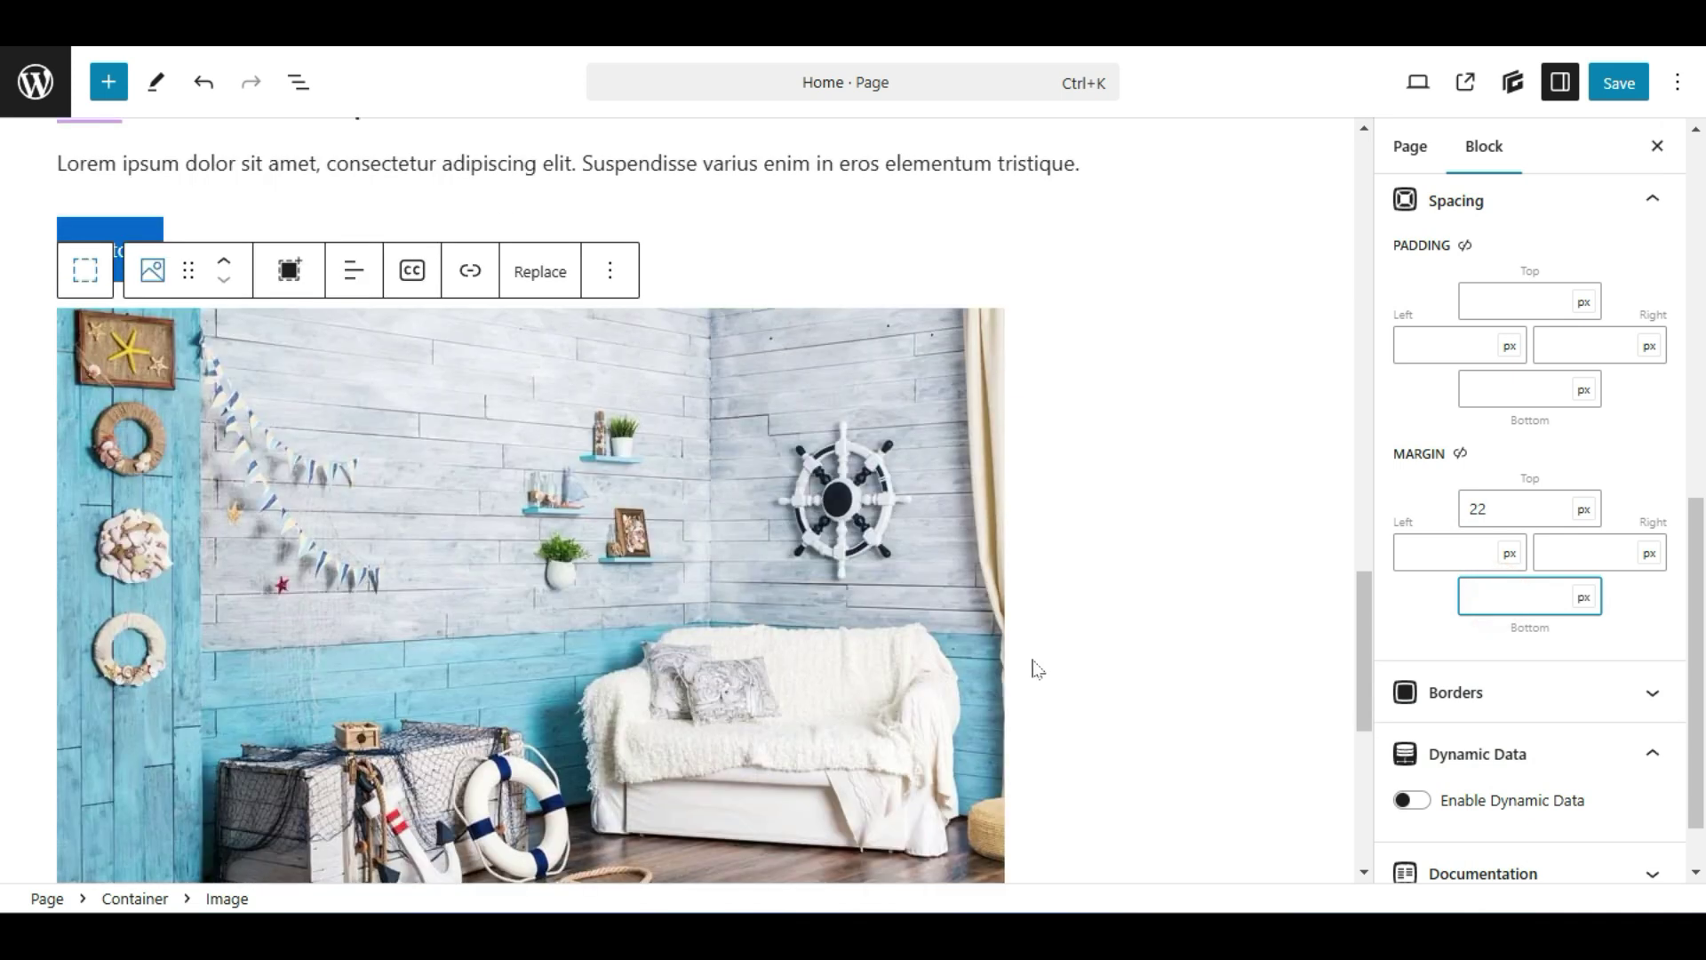
pyautogui.scroll(-3, 949, 631)
pyautogui.click(928, 704)
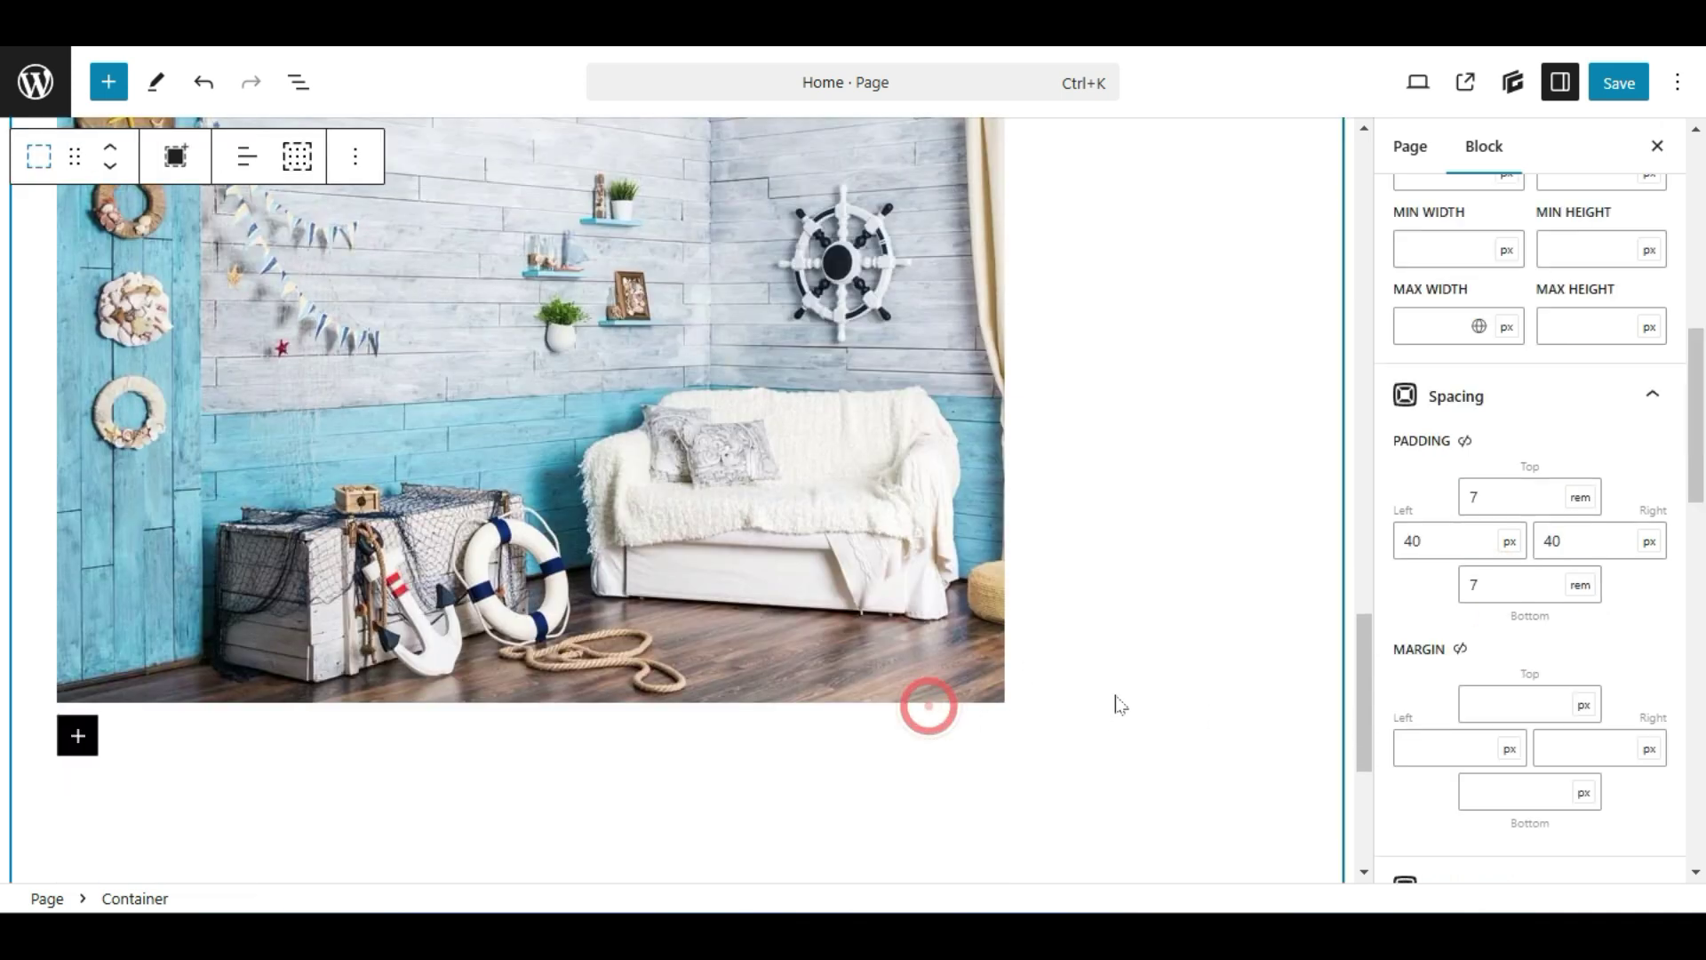
pyautogui.click(1055, 689)
pyautogui.scroll(-4, 1102, 645)
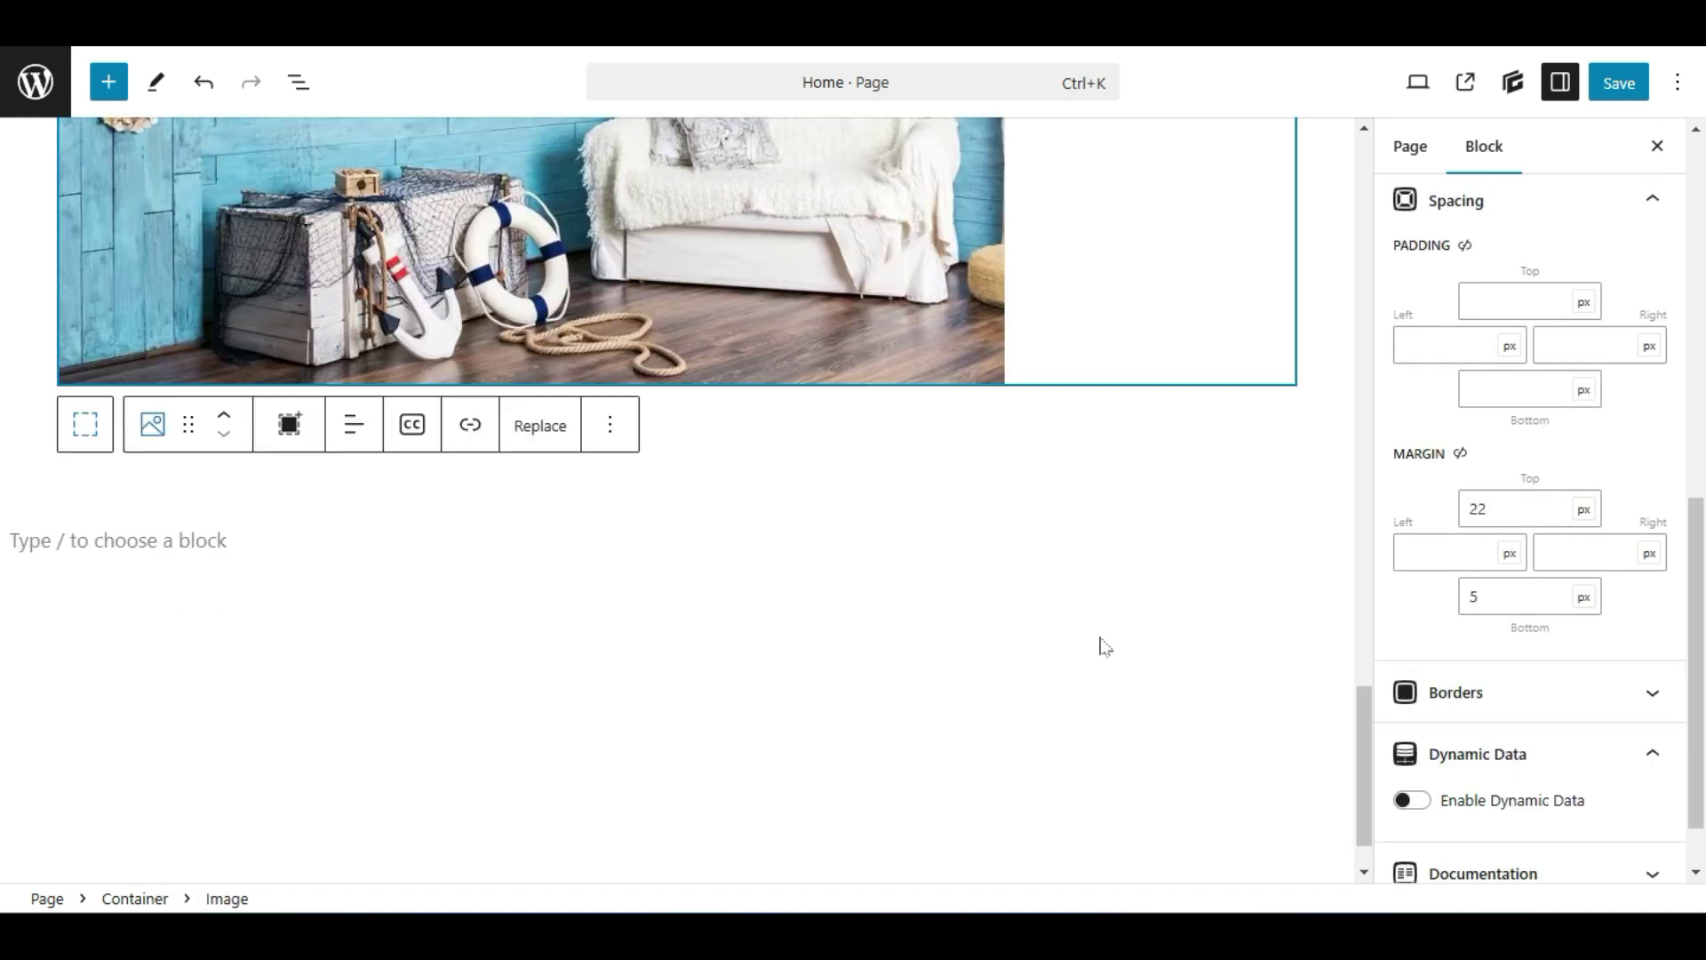
# Step: Copy the living room image's top margin value of 22 into its desktop top padding
pyautogui.scroll(8, 1093, 658)
pyautogui.click(634, 223)
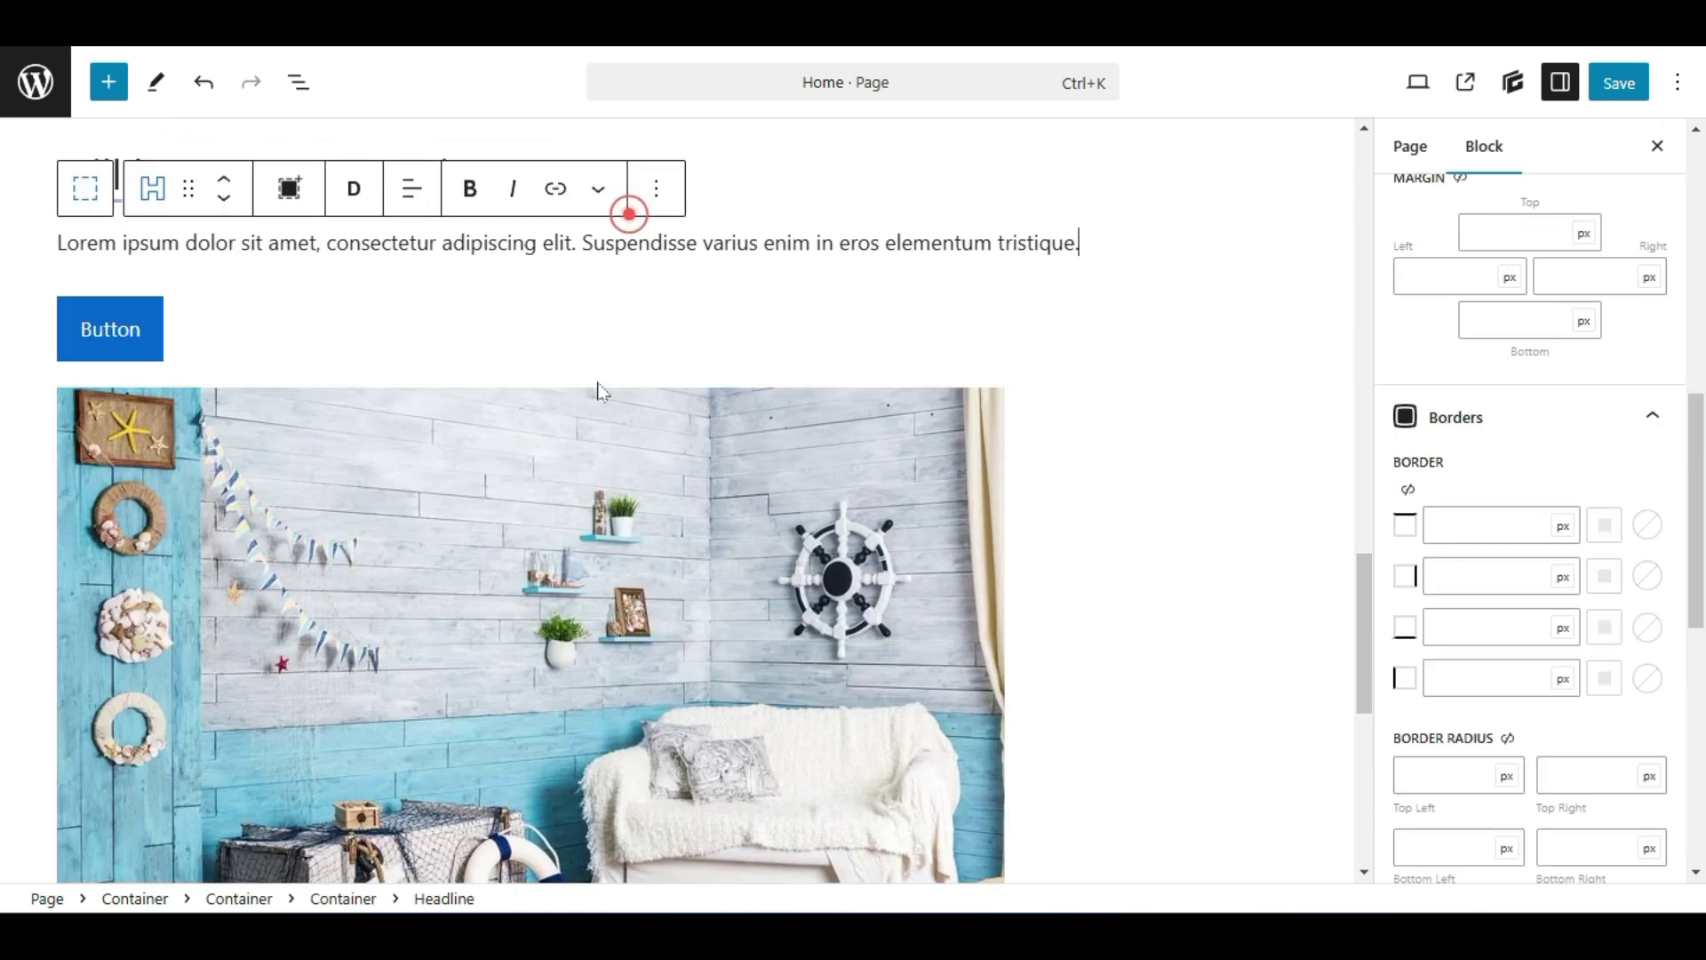
pyautogui.click(310, 488)
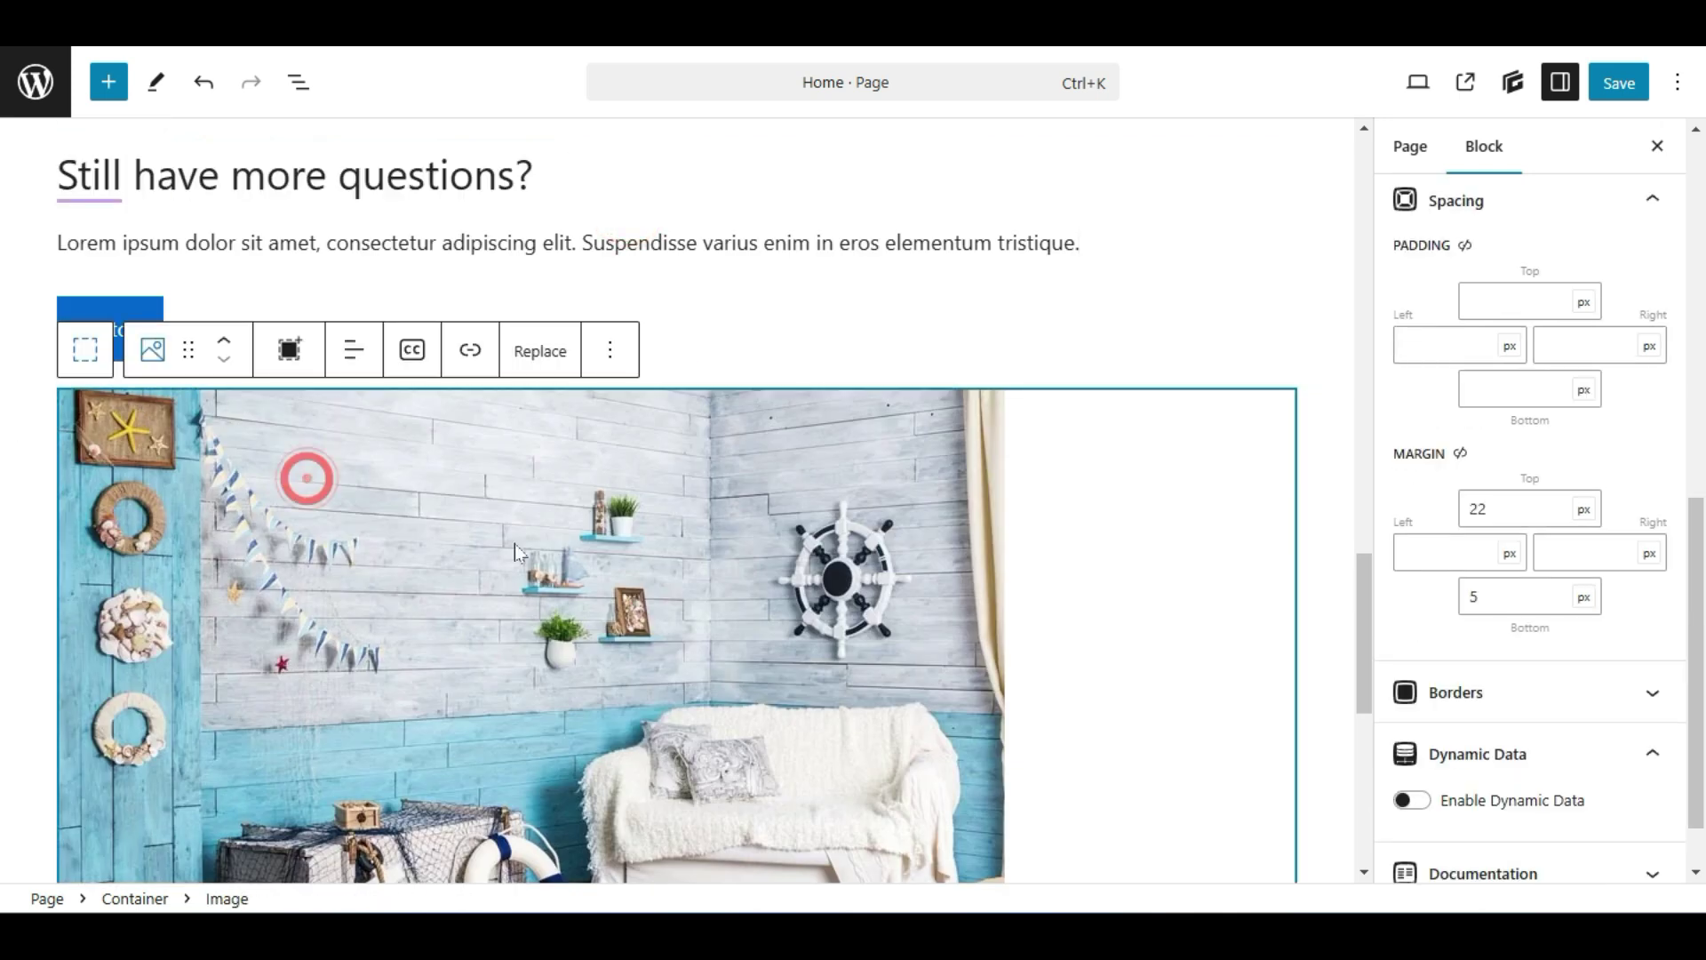
pyautogui.doubleClick(1493, 508)
pyautogui.hotkey('ctrl', 'c')
pyautogui.click(1511, 300)
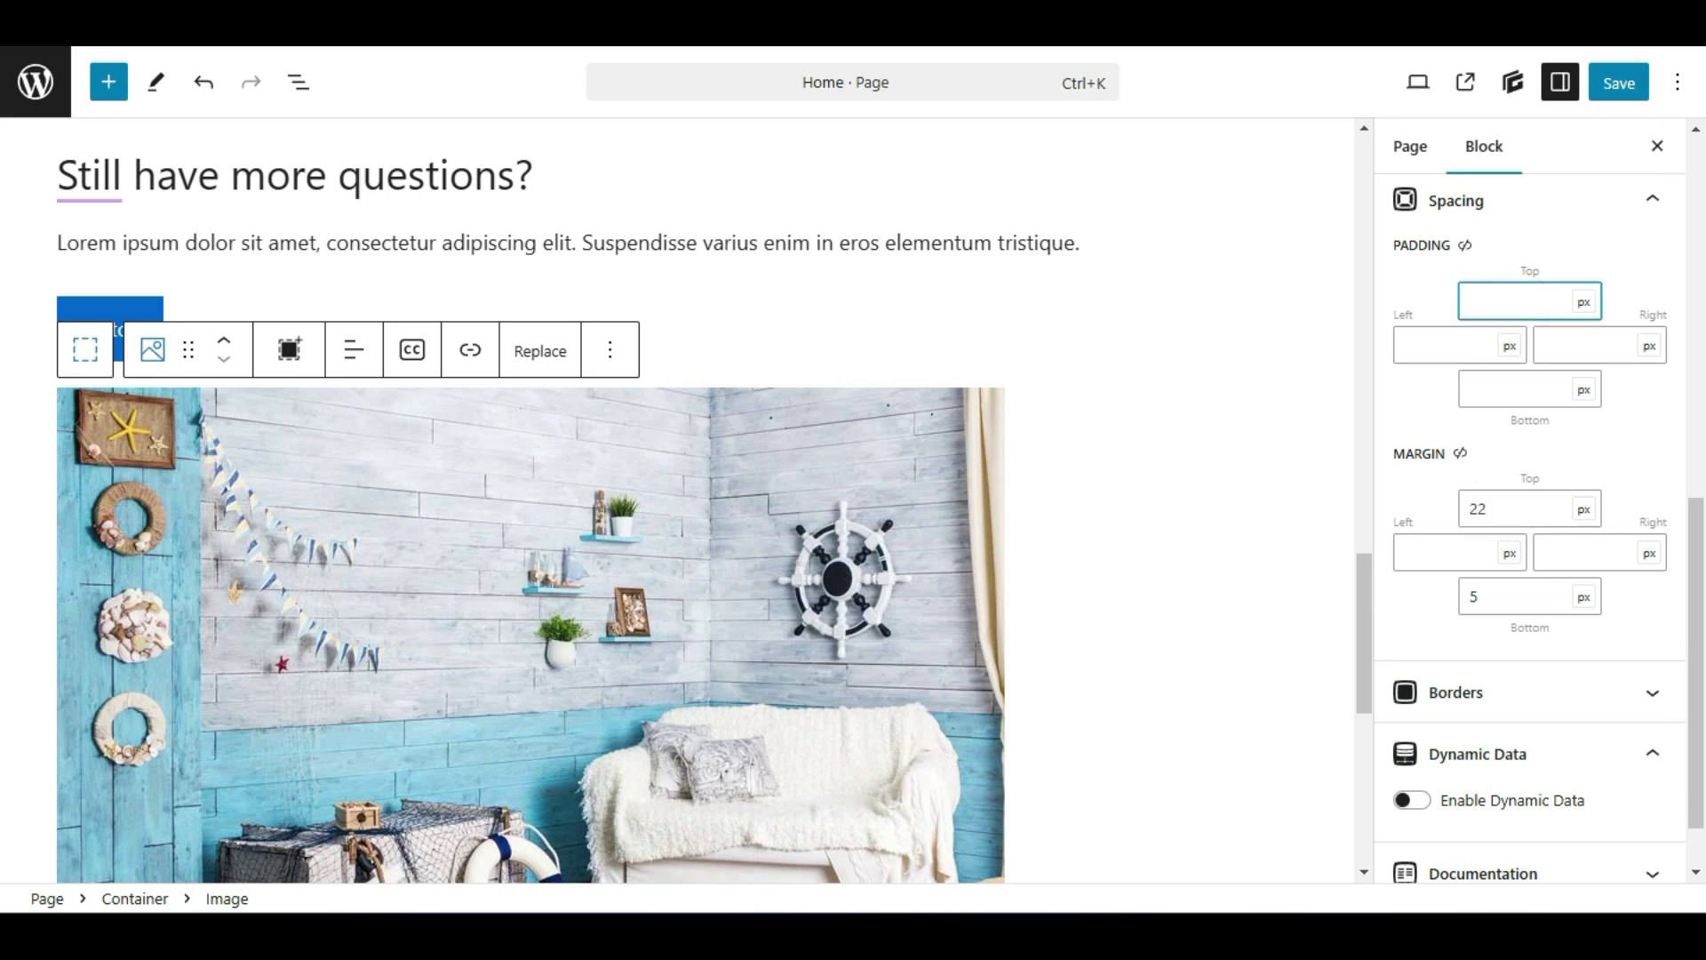
pyautogui.hotkey('ctrl', 'v')
# Step: Try a top padding of 11 px on the living room image and return it to 22 px
pyautogui.doubleClick(1516, 300)
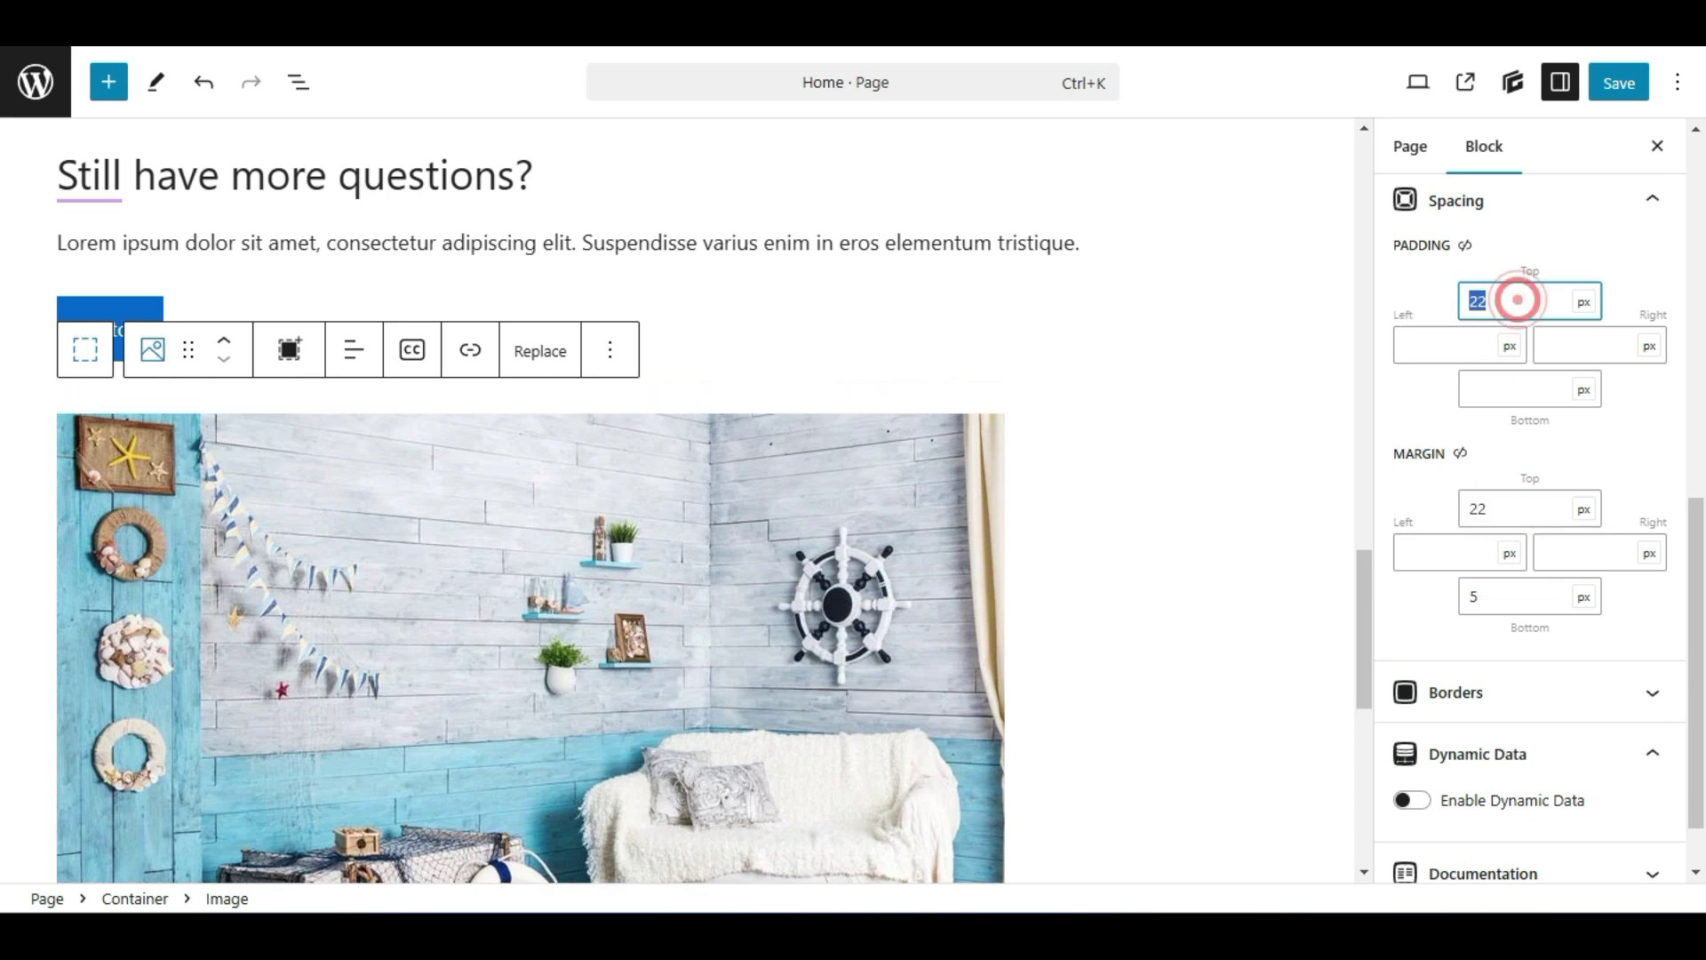
pyautogui.write('11')
pyautogui.doubleClick(1480, 301)
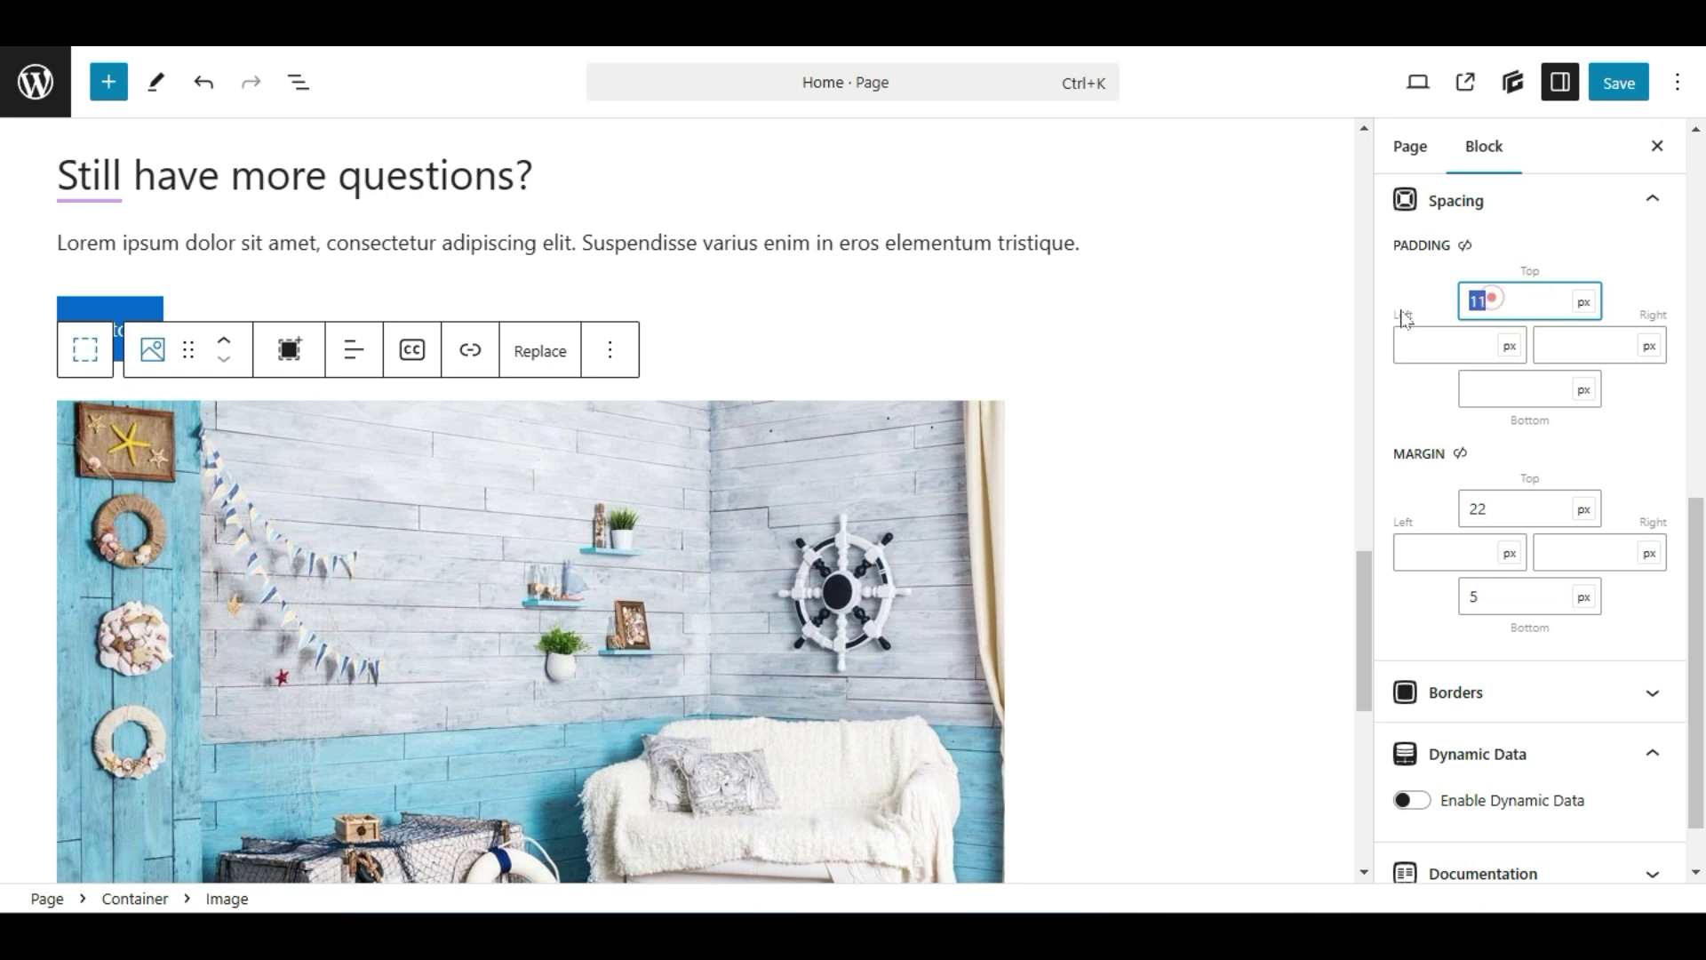
pyautogui.write('22')
# Step: Center the living room image horizontally within its container
pyautogui.click(750, 560)
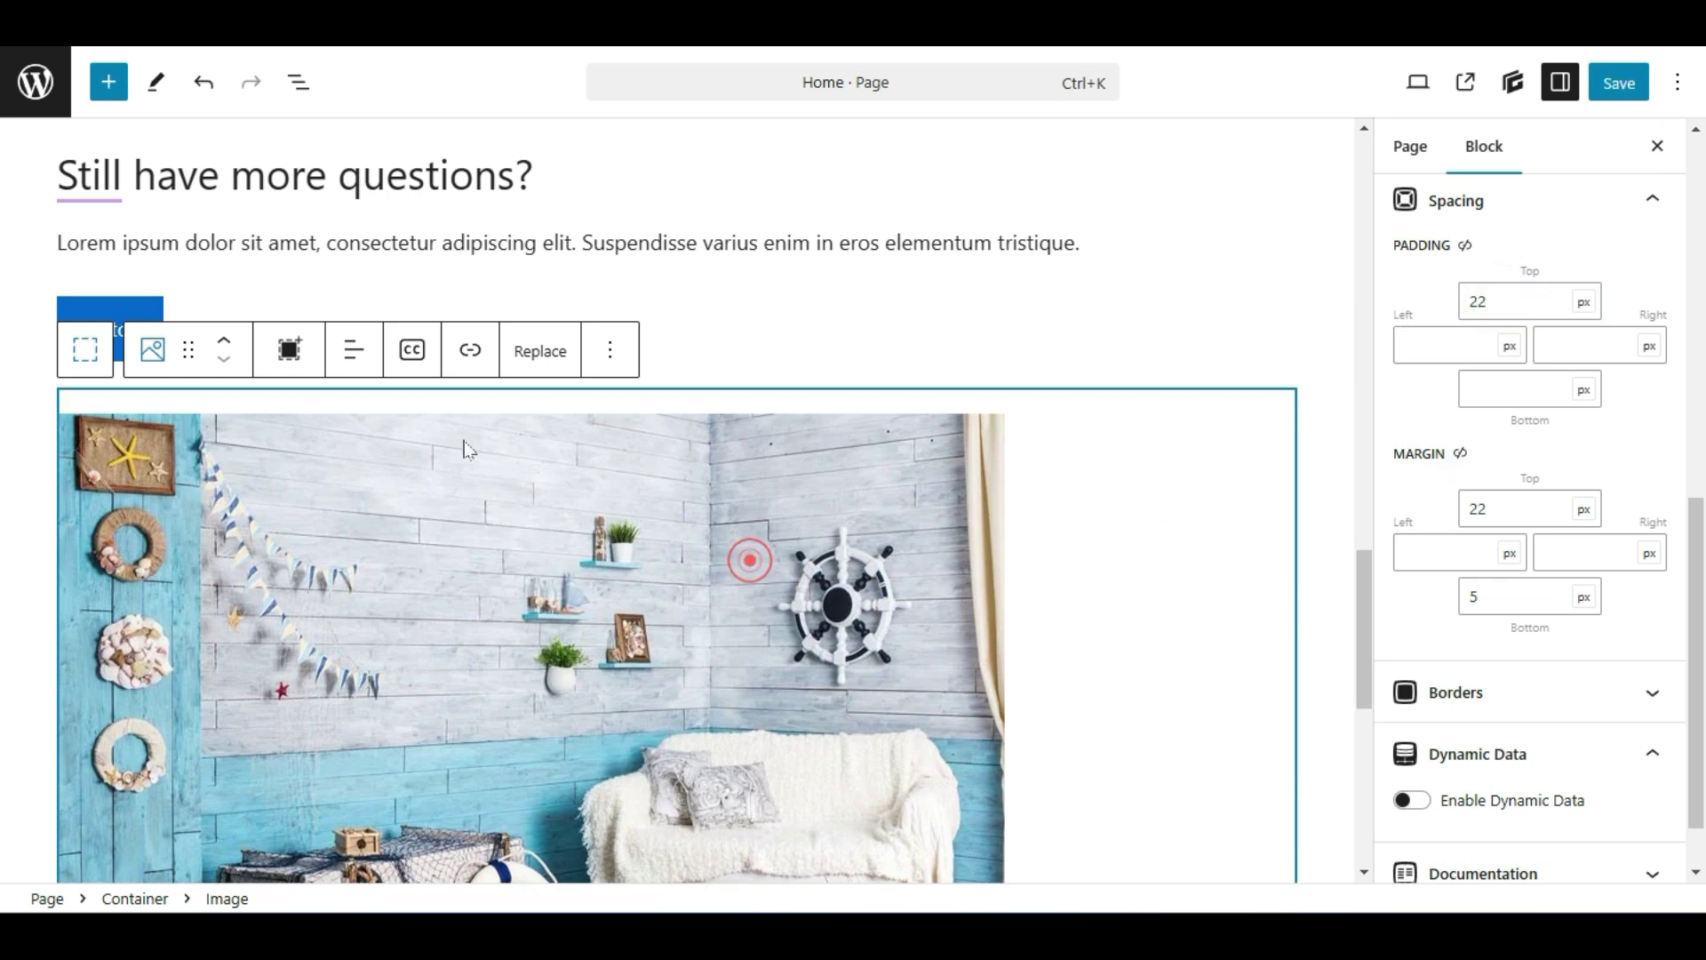
pyautogui.click(355, 362)
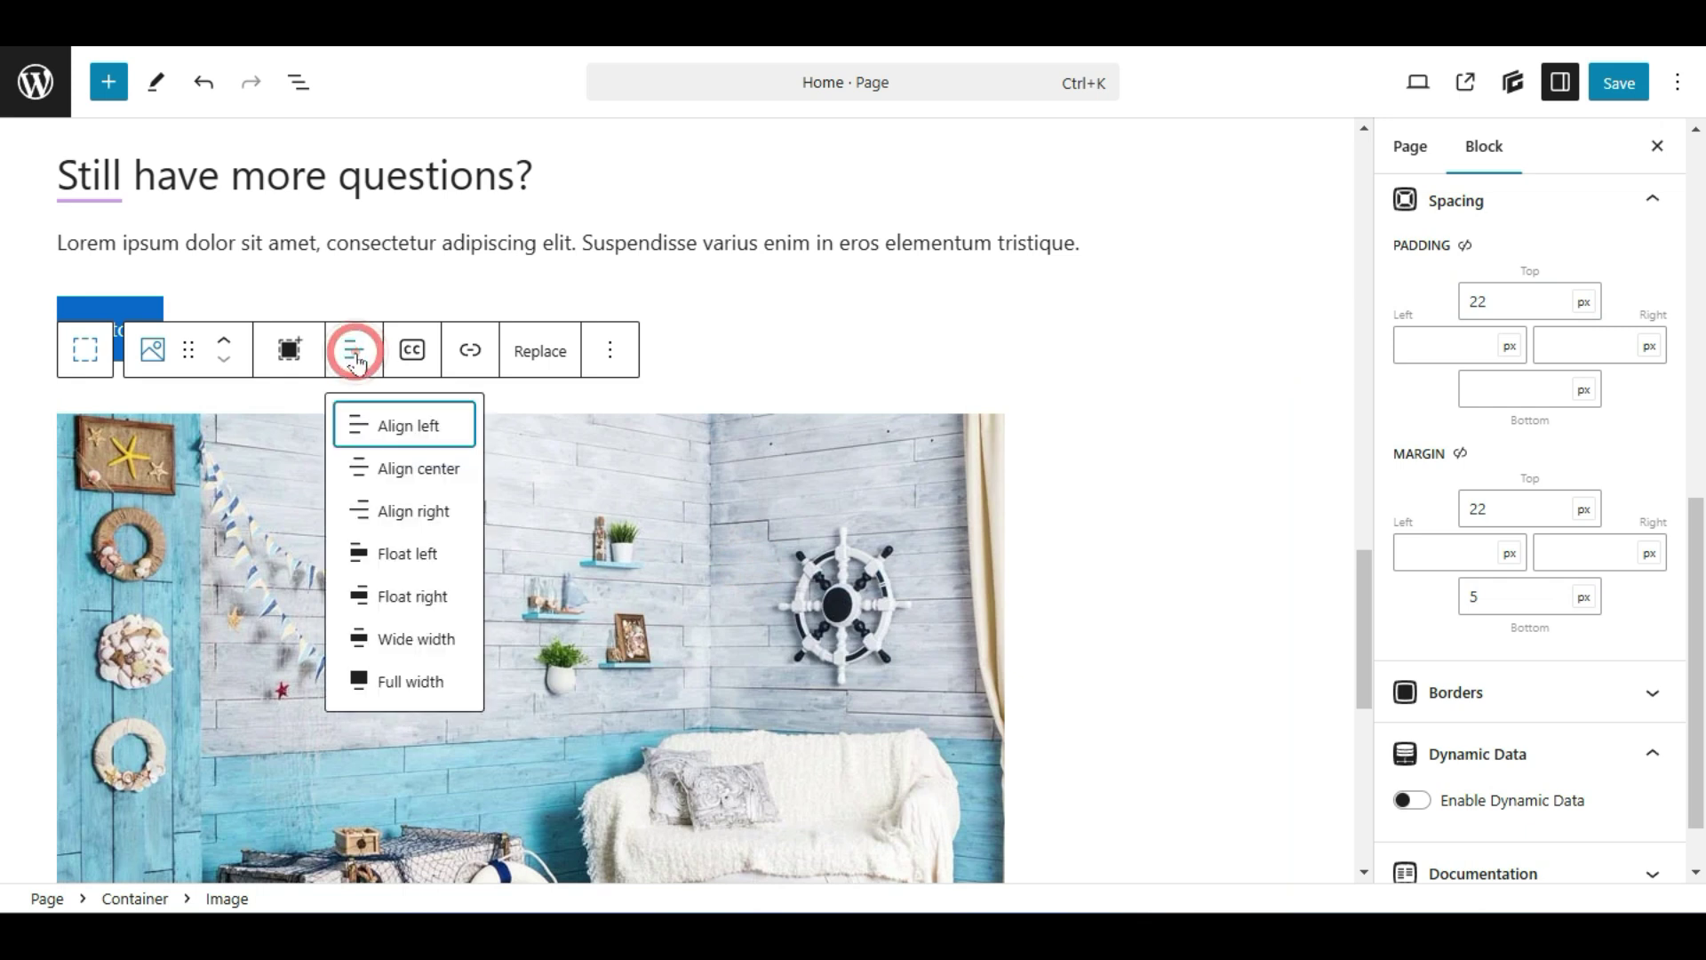
pyautogui.click(393, 480)
pyautogui.click(510, 634)
pyautogui.click(747, 210)
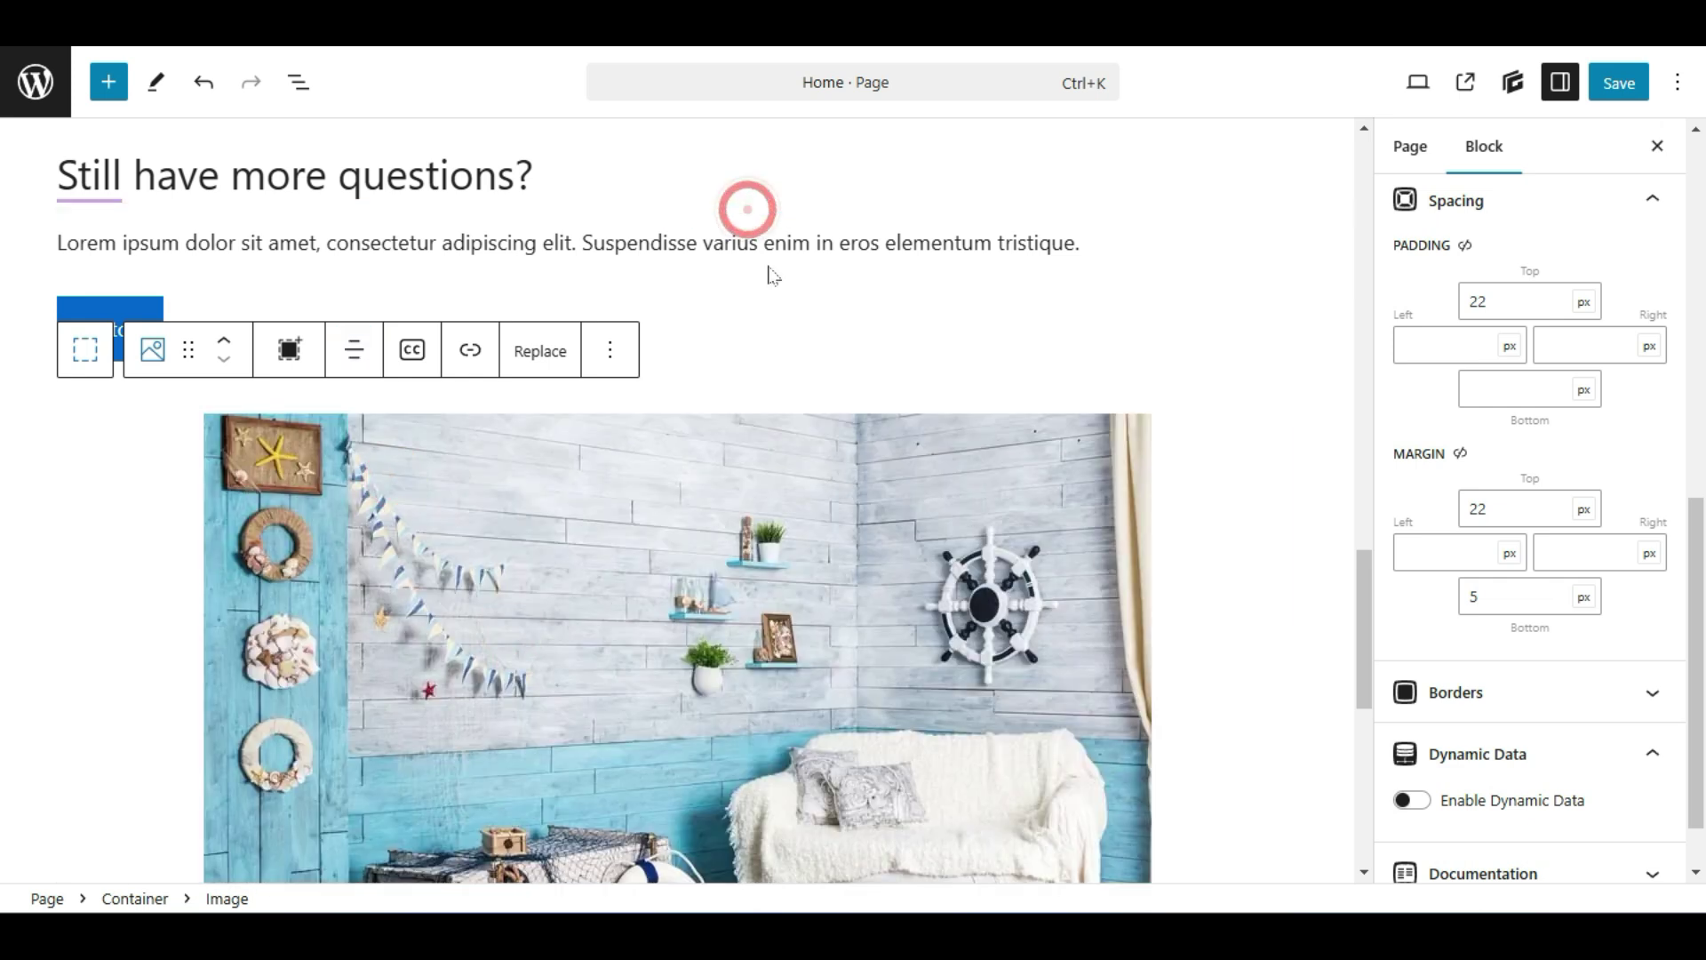
# Step: Switch the preview to mobile and check the image's spacing and alignment beneath the "Still have more questions?" text and button
pyautogui.click(1465, 86)
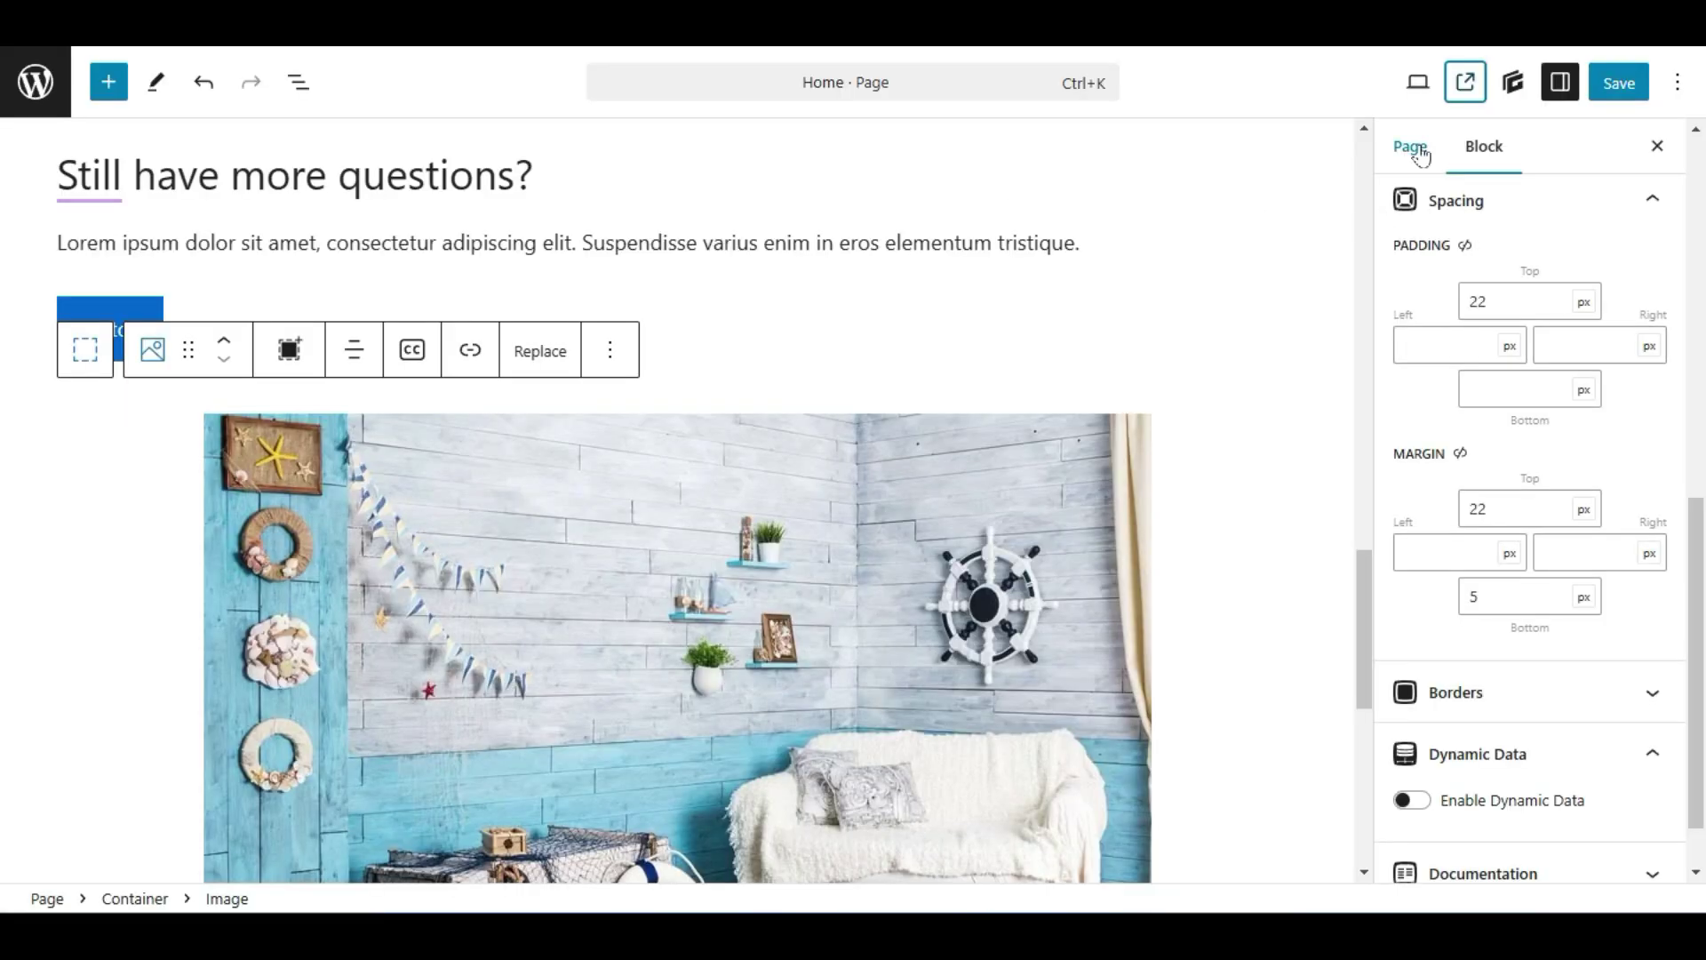
pyautogui.click(1418, 81)
pyautogui.click(1367, 238)
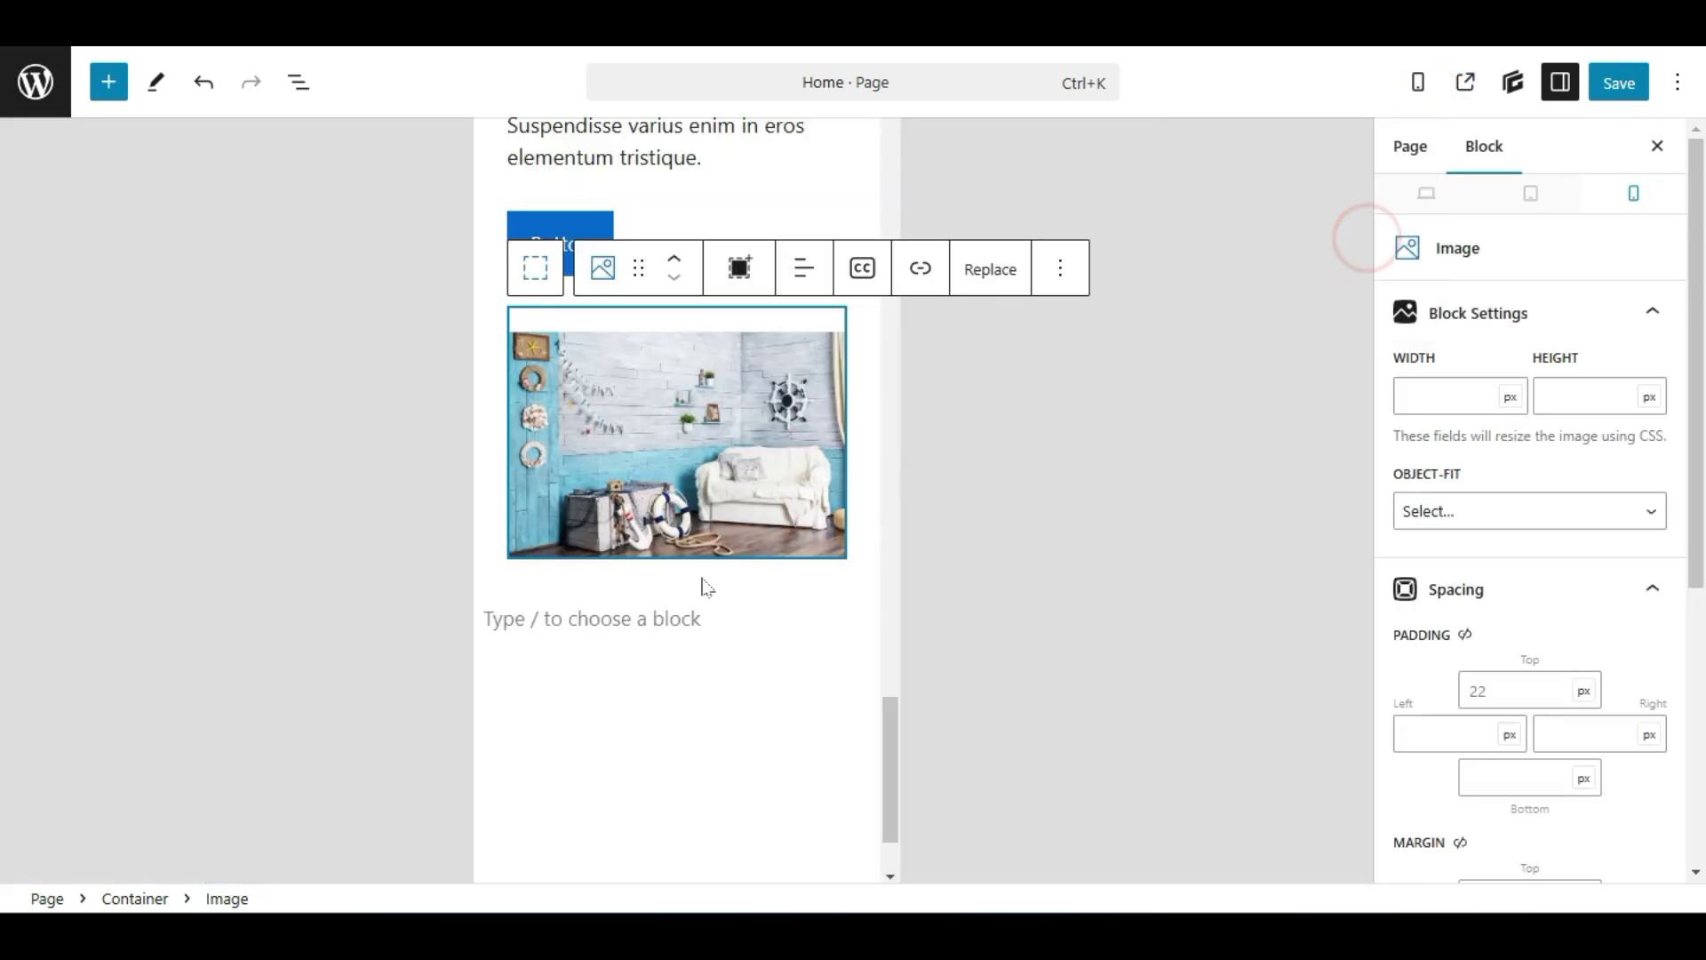
pyautogui.click(706, 687)
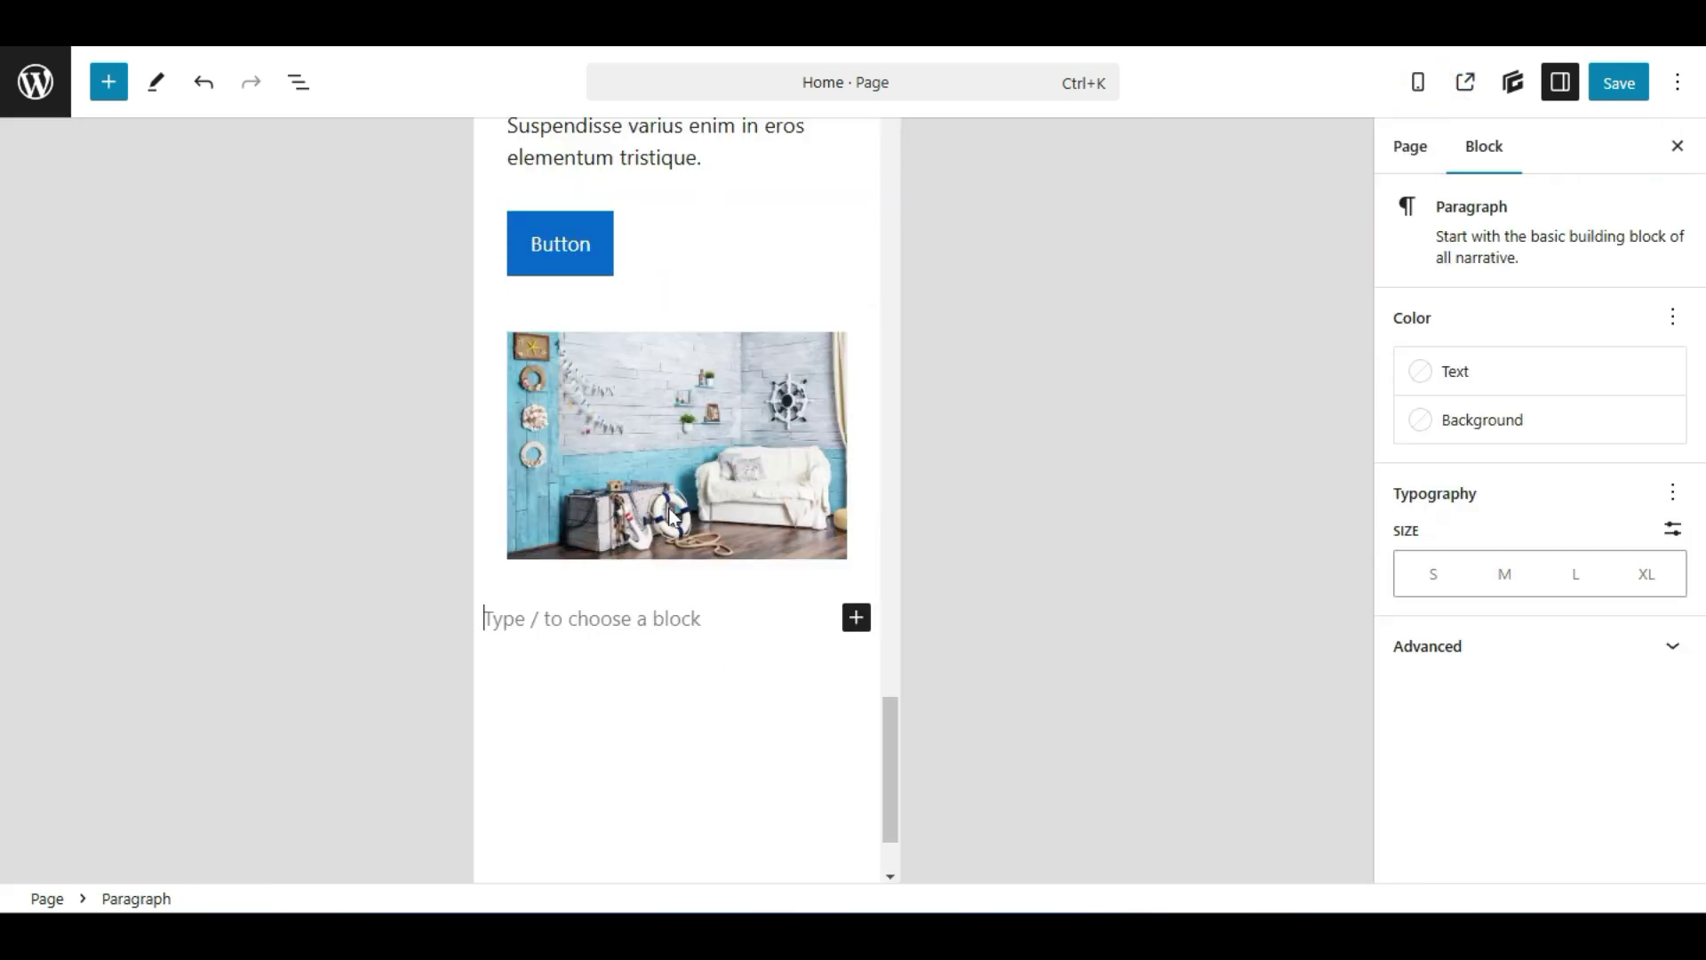
pyautogui.scroll(2, 672, 518)
pyautogui.scroll(-1, 672, 518)
pyautogui.scroll(4, 672, 519)
pyautogui.scroll(-1, 673, 518)
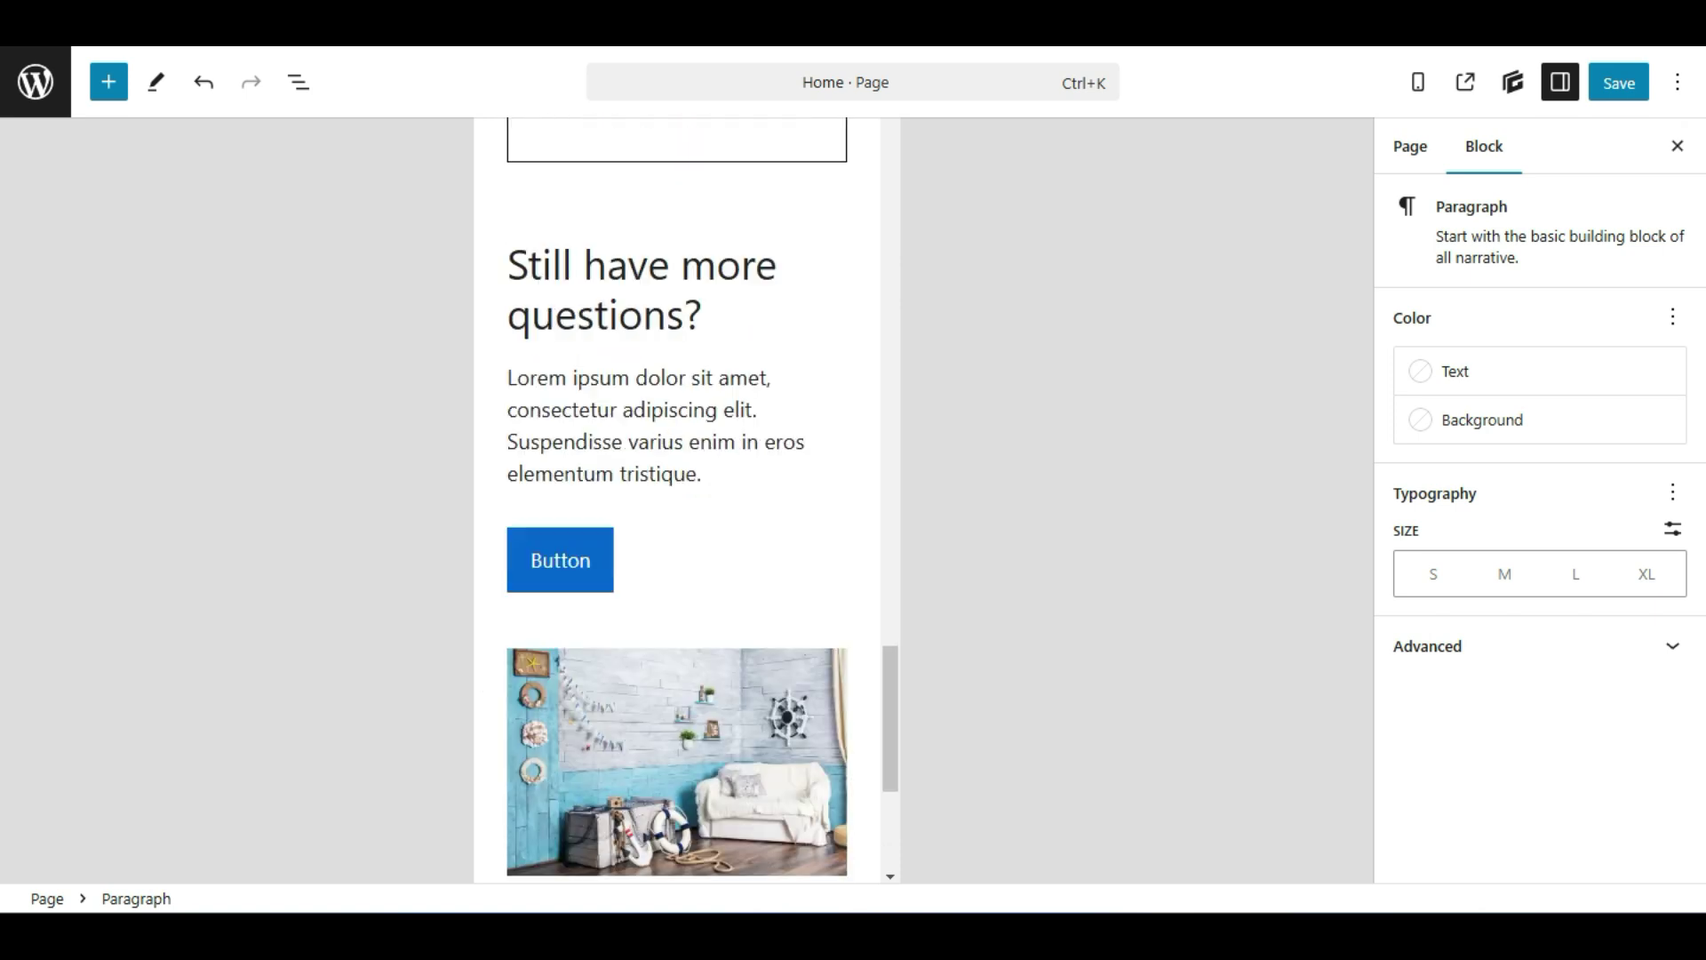
pyautogui.scroll(-1, 681, 434)
pyautogui.scroll(2, 685, 338)
# Step: Center the text of the "Still have more questions?" heading
pyautogui.click(685, 338)
pyautogui.scroll(1, 685, 339)
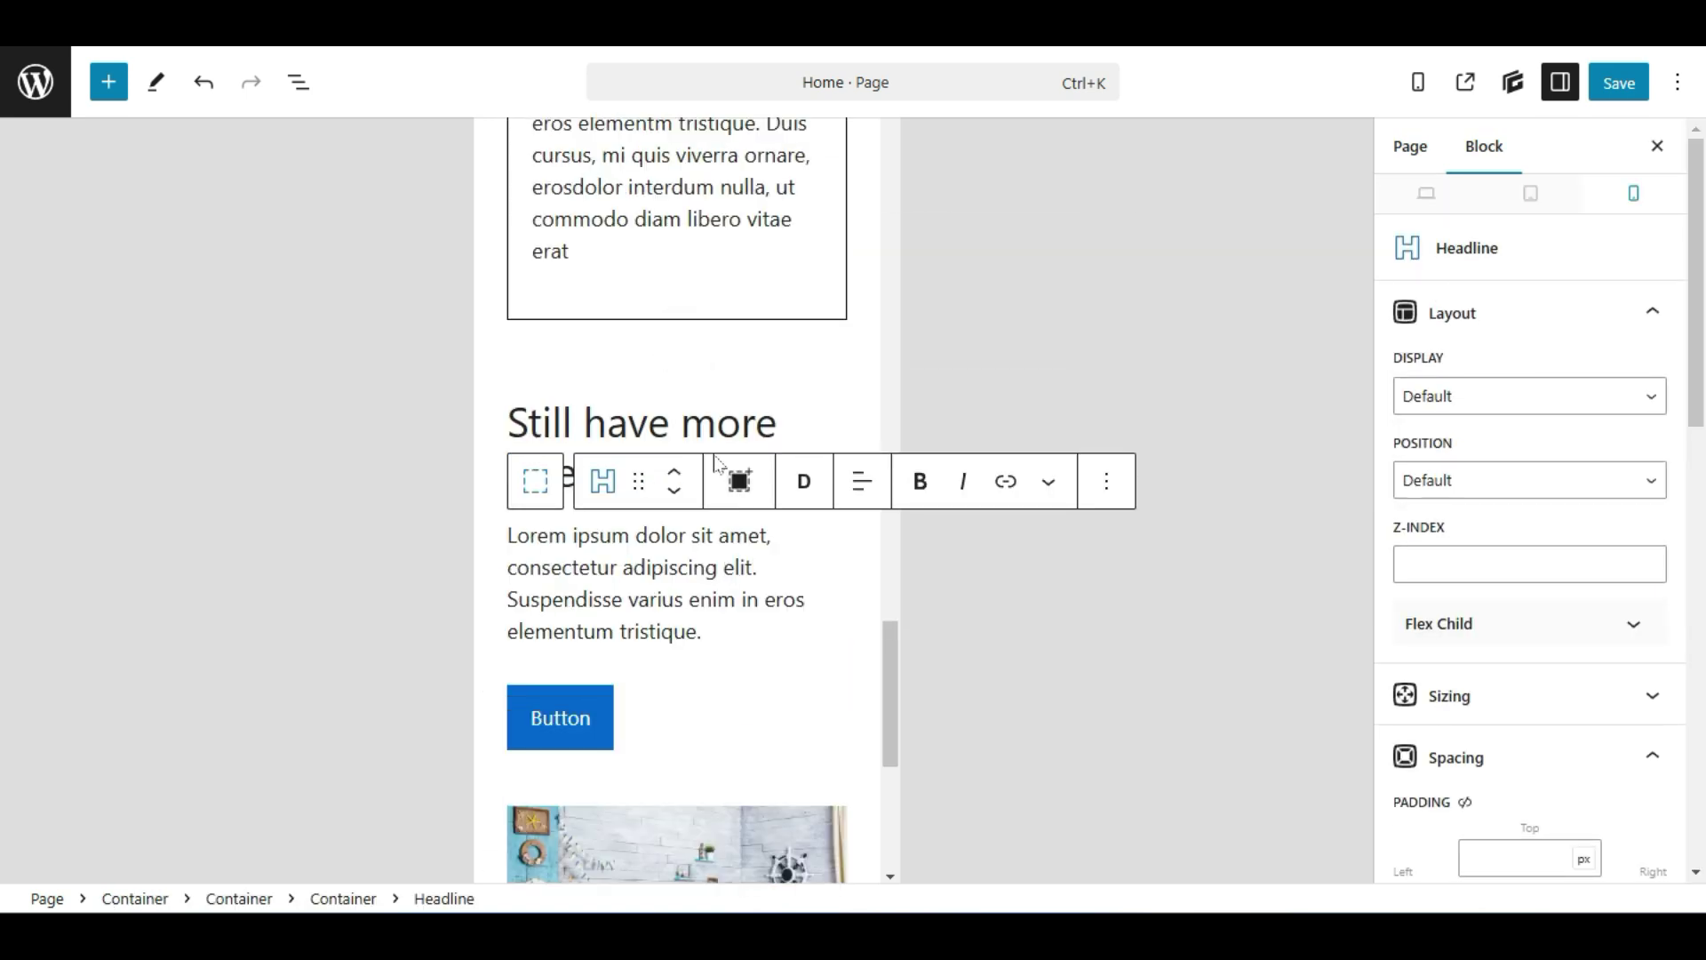
pyautogui.click(711, 424)
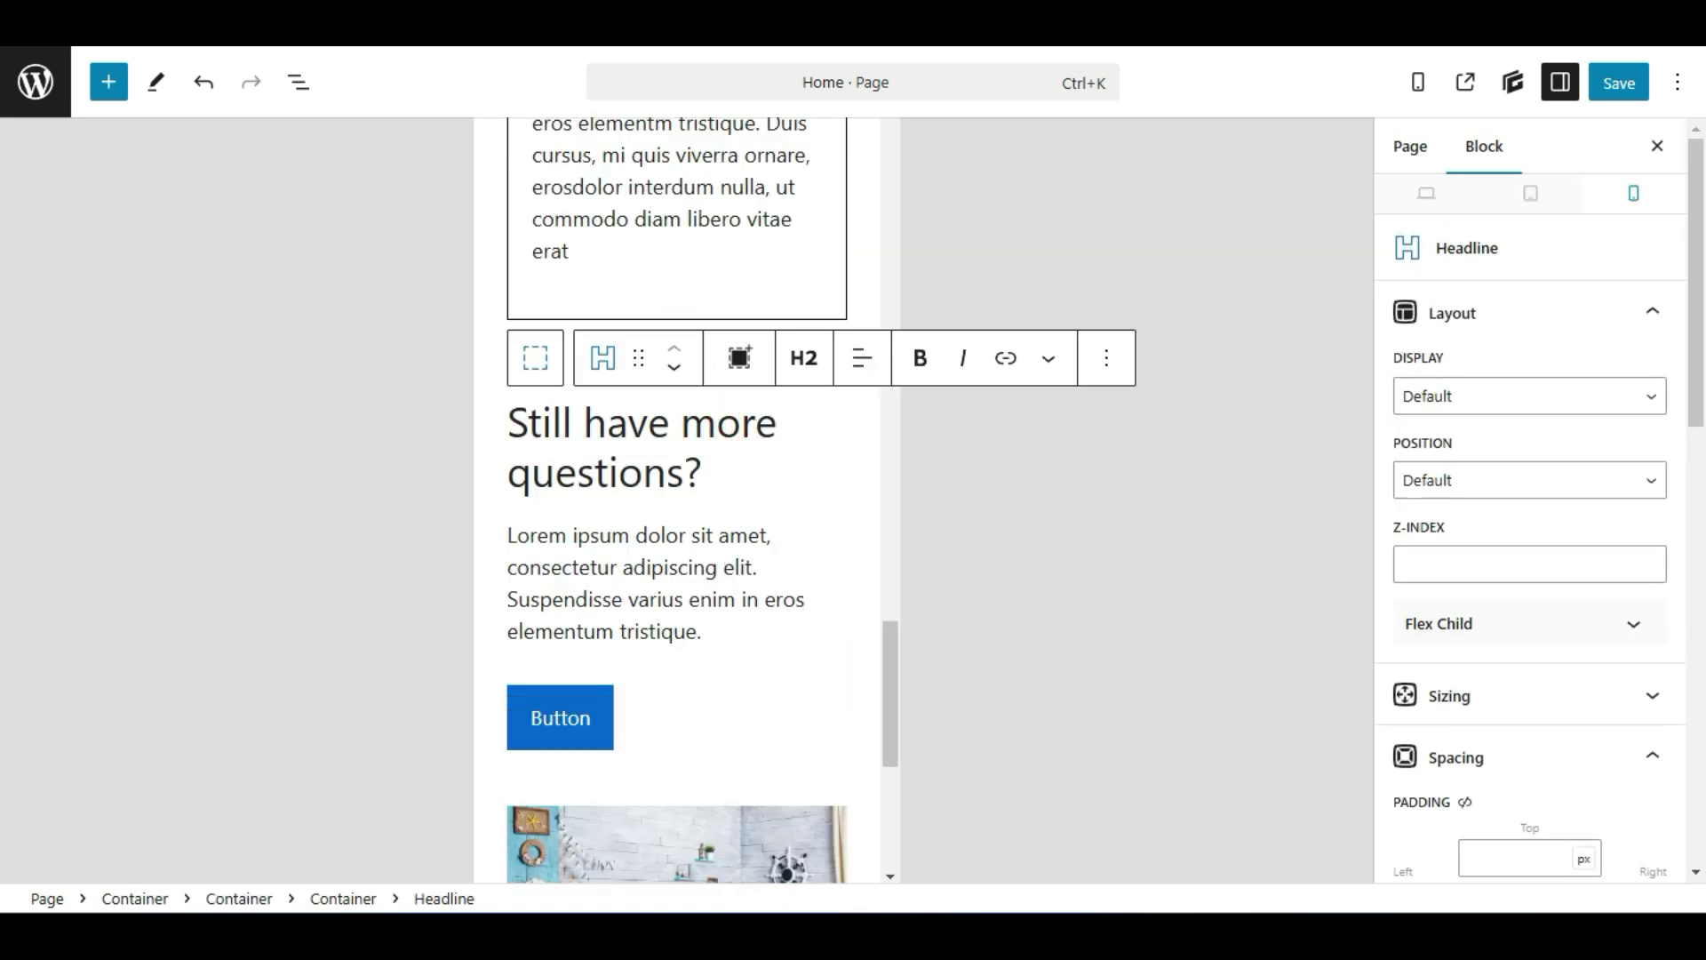
pyautogui.click(863, 359)
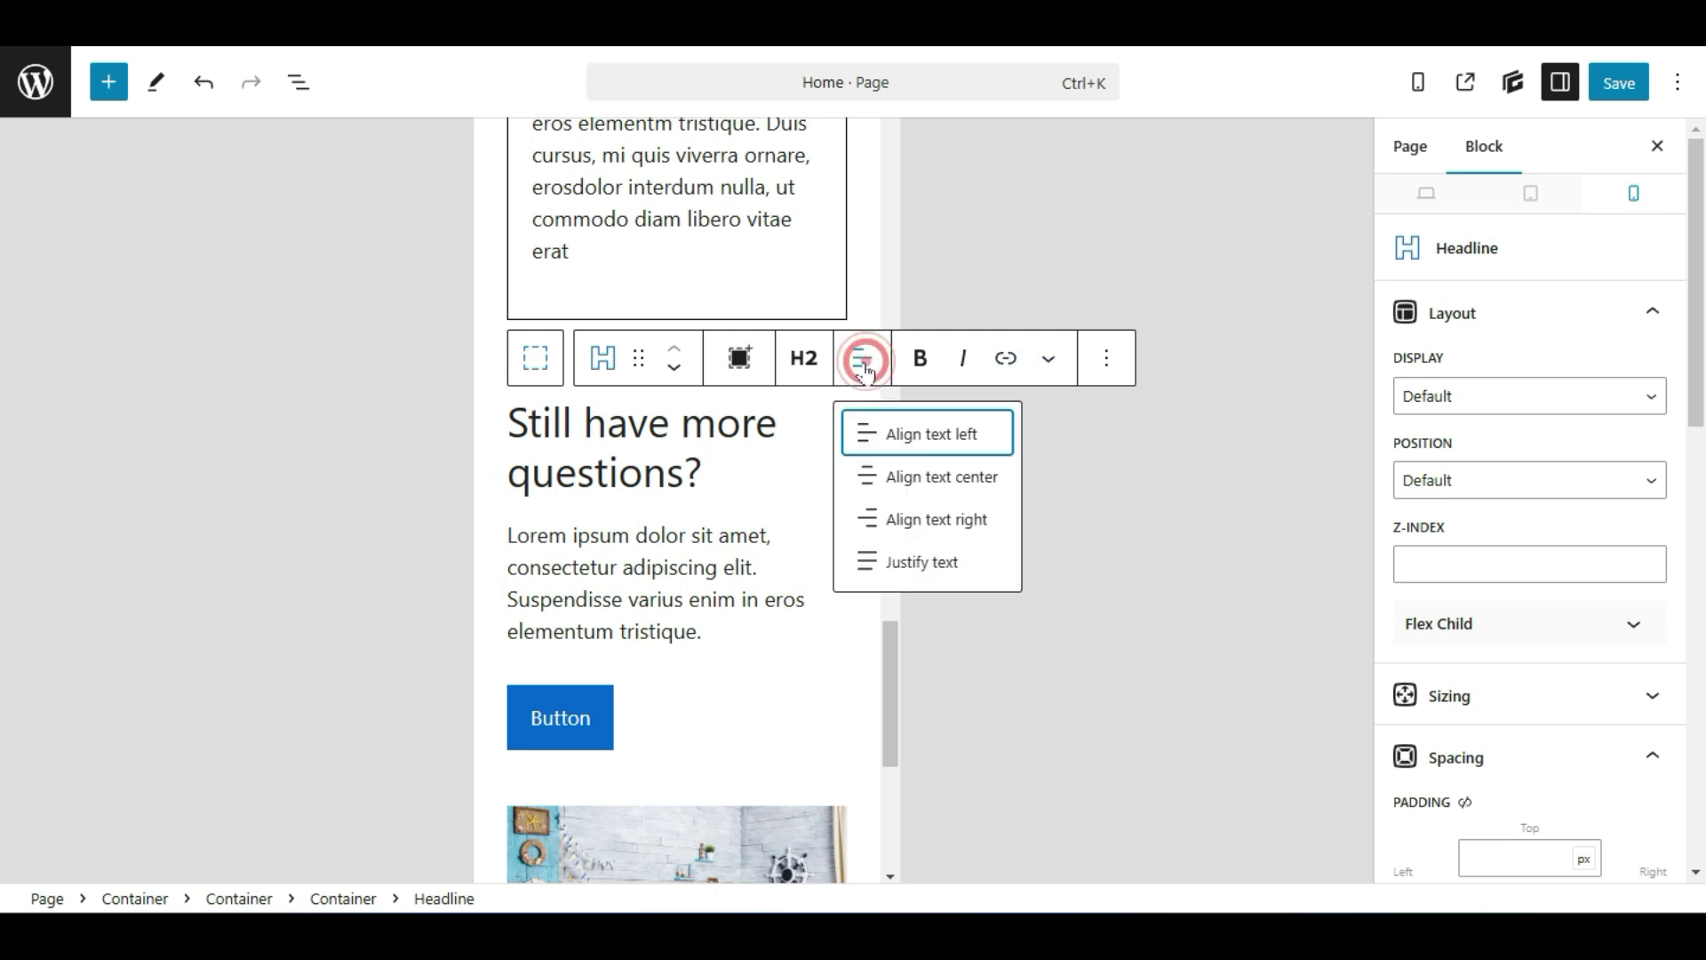
pyautogui.click(945, 487)
# Step: Center the text of the lorem ipsum paragraph under the "Still have more questions?" heading
pyautogui.click(663, 565)
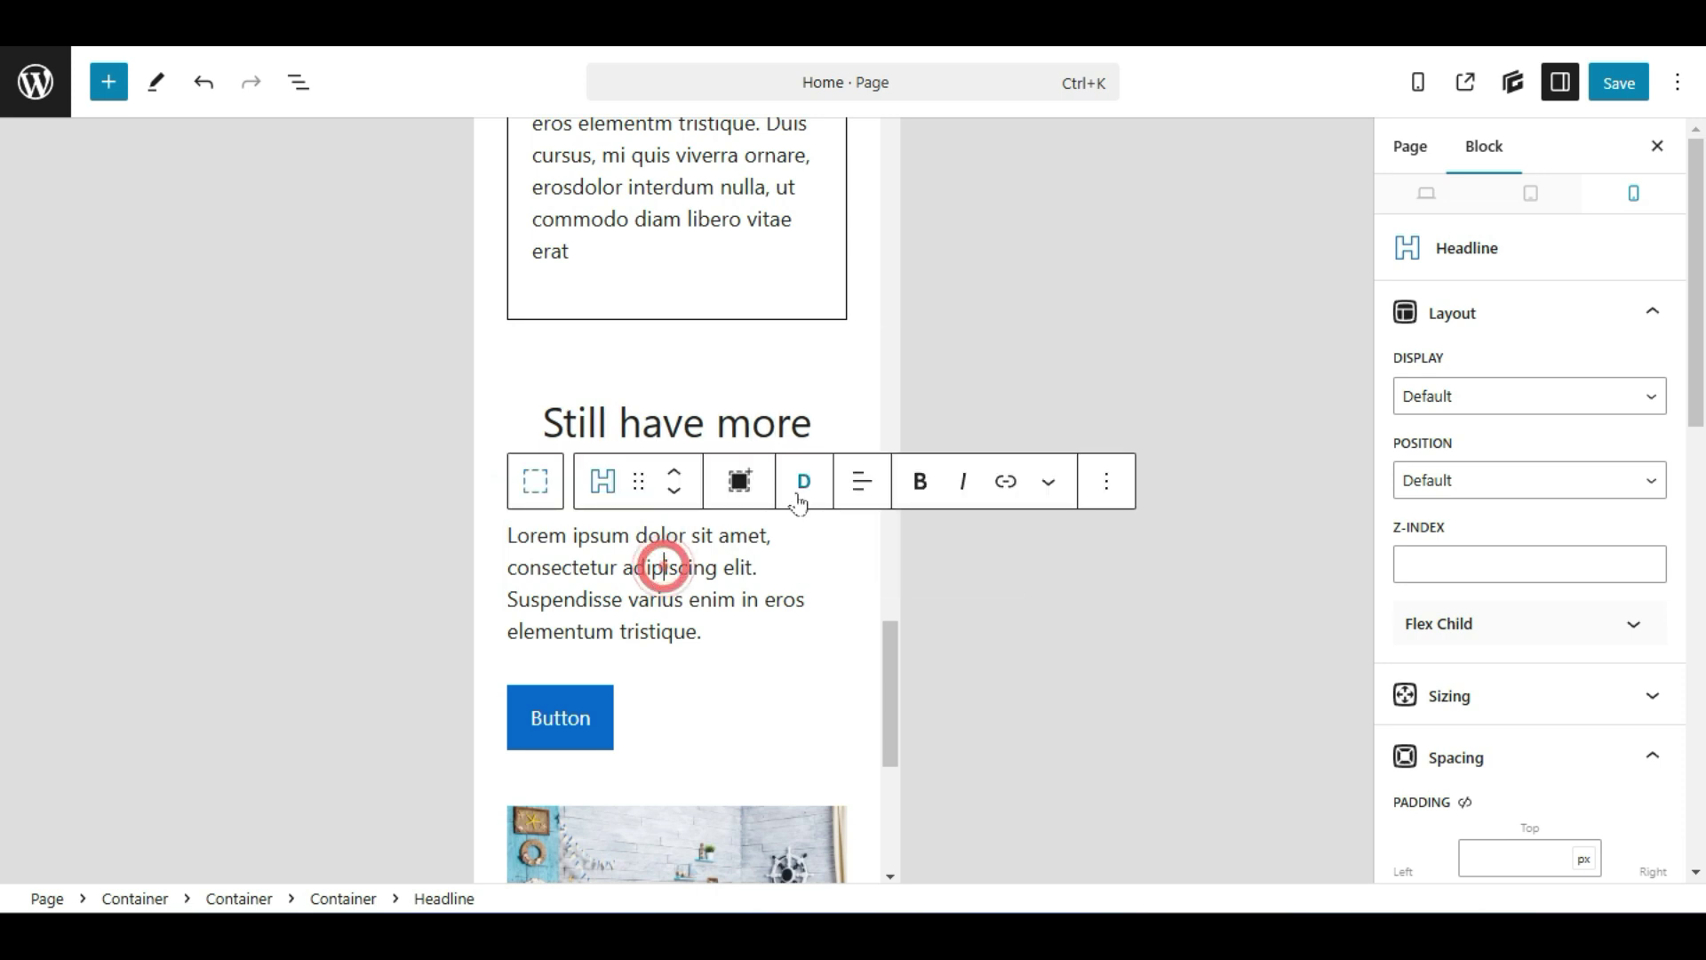
pyautogui.click(858, 482)
pyautogui.click(899, 598)
# Step: Review the FAQ section in the mobile preview, checking the question boxes and the alignment of the FAQ heading and its intro paragraph
pyautogui.scroll(5, 898, 598)
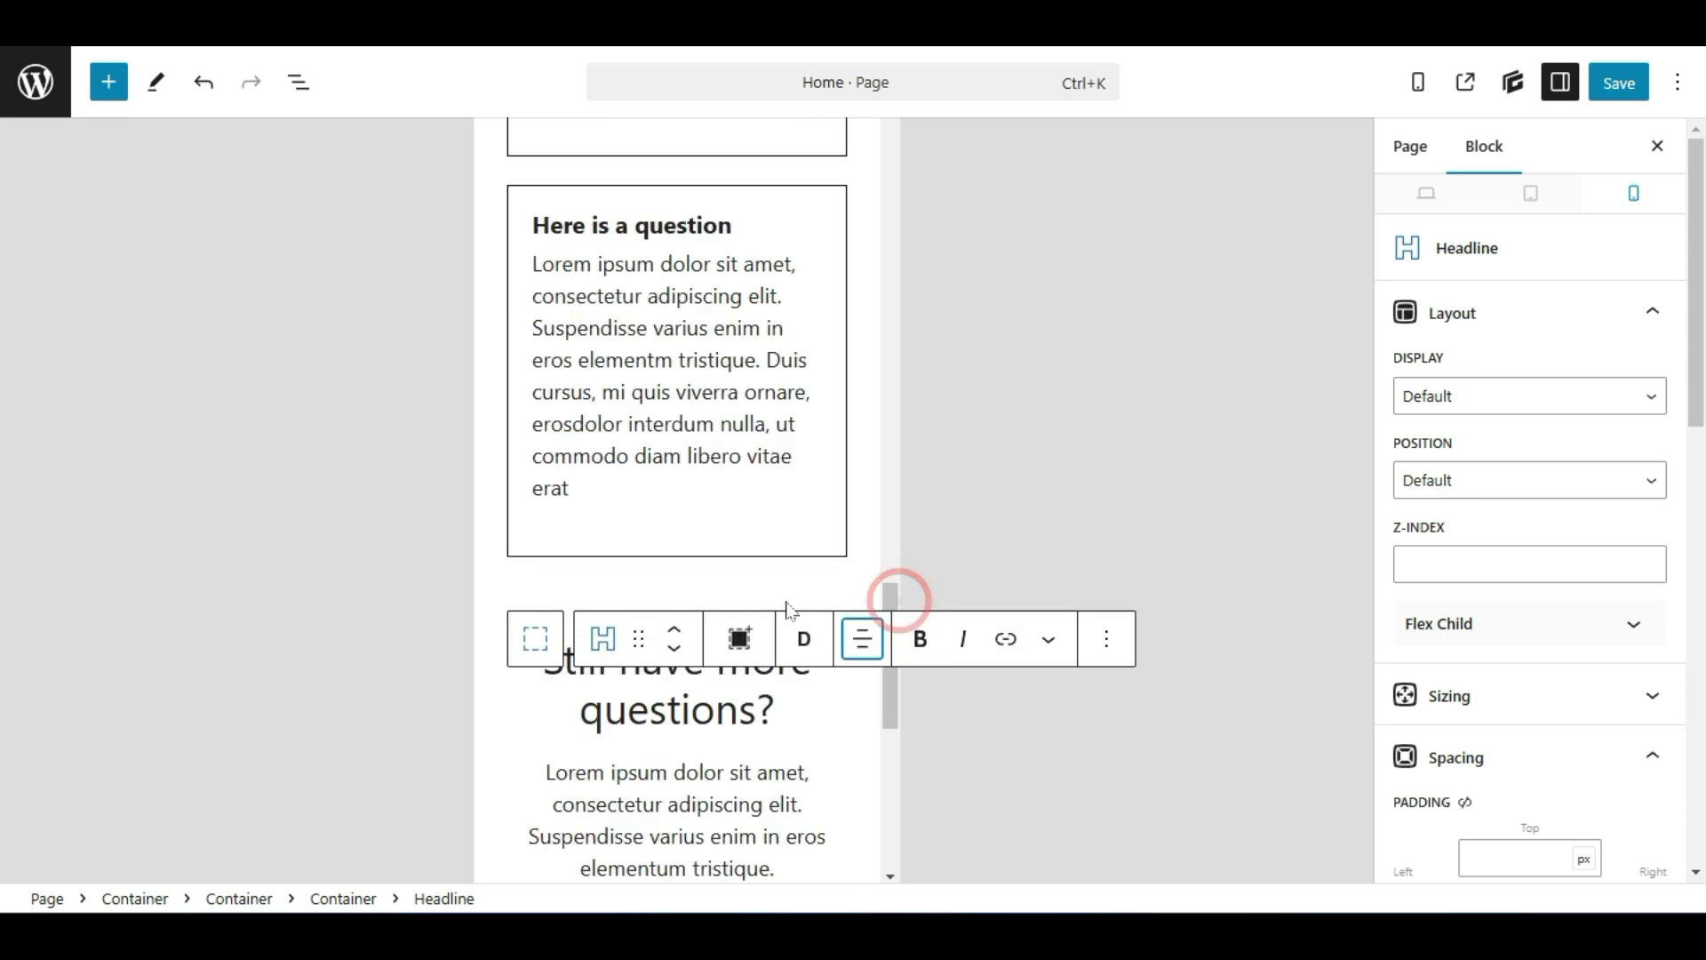
pyautogui.scroll(10, 702, 501)
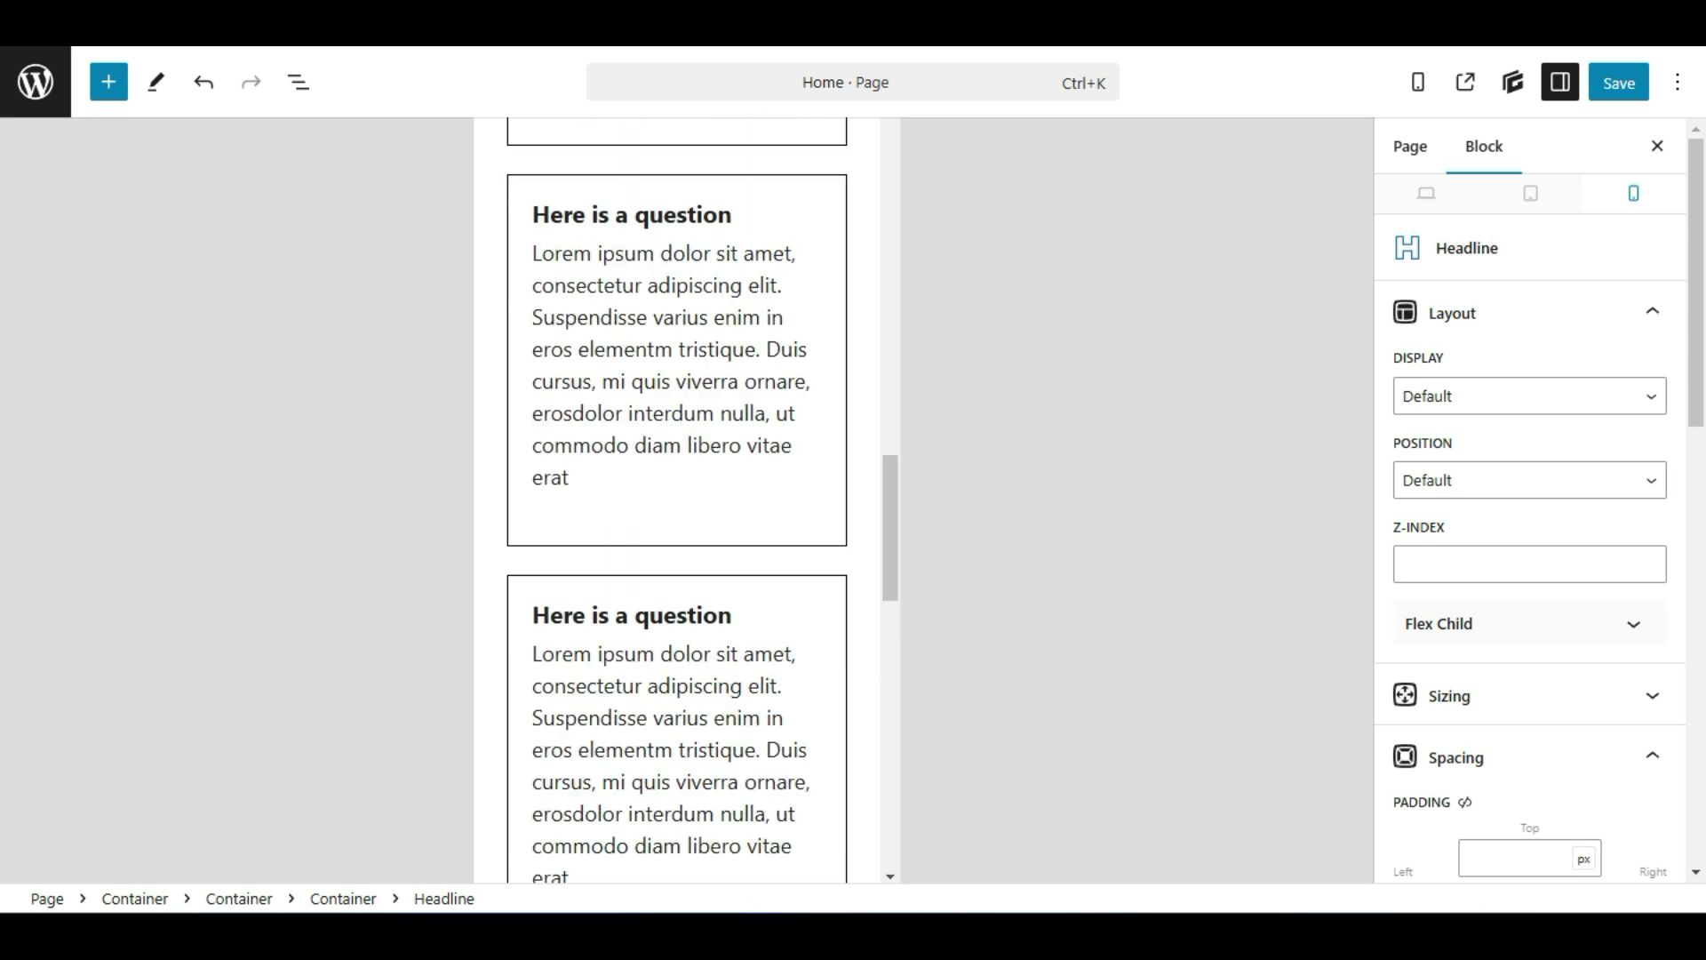
pyautogui.scroll(5, 677, 498)
pyautogui.scroll(-4, 677, 498)
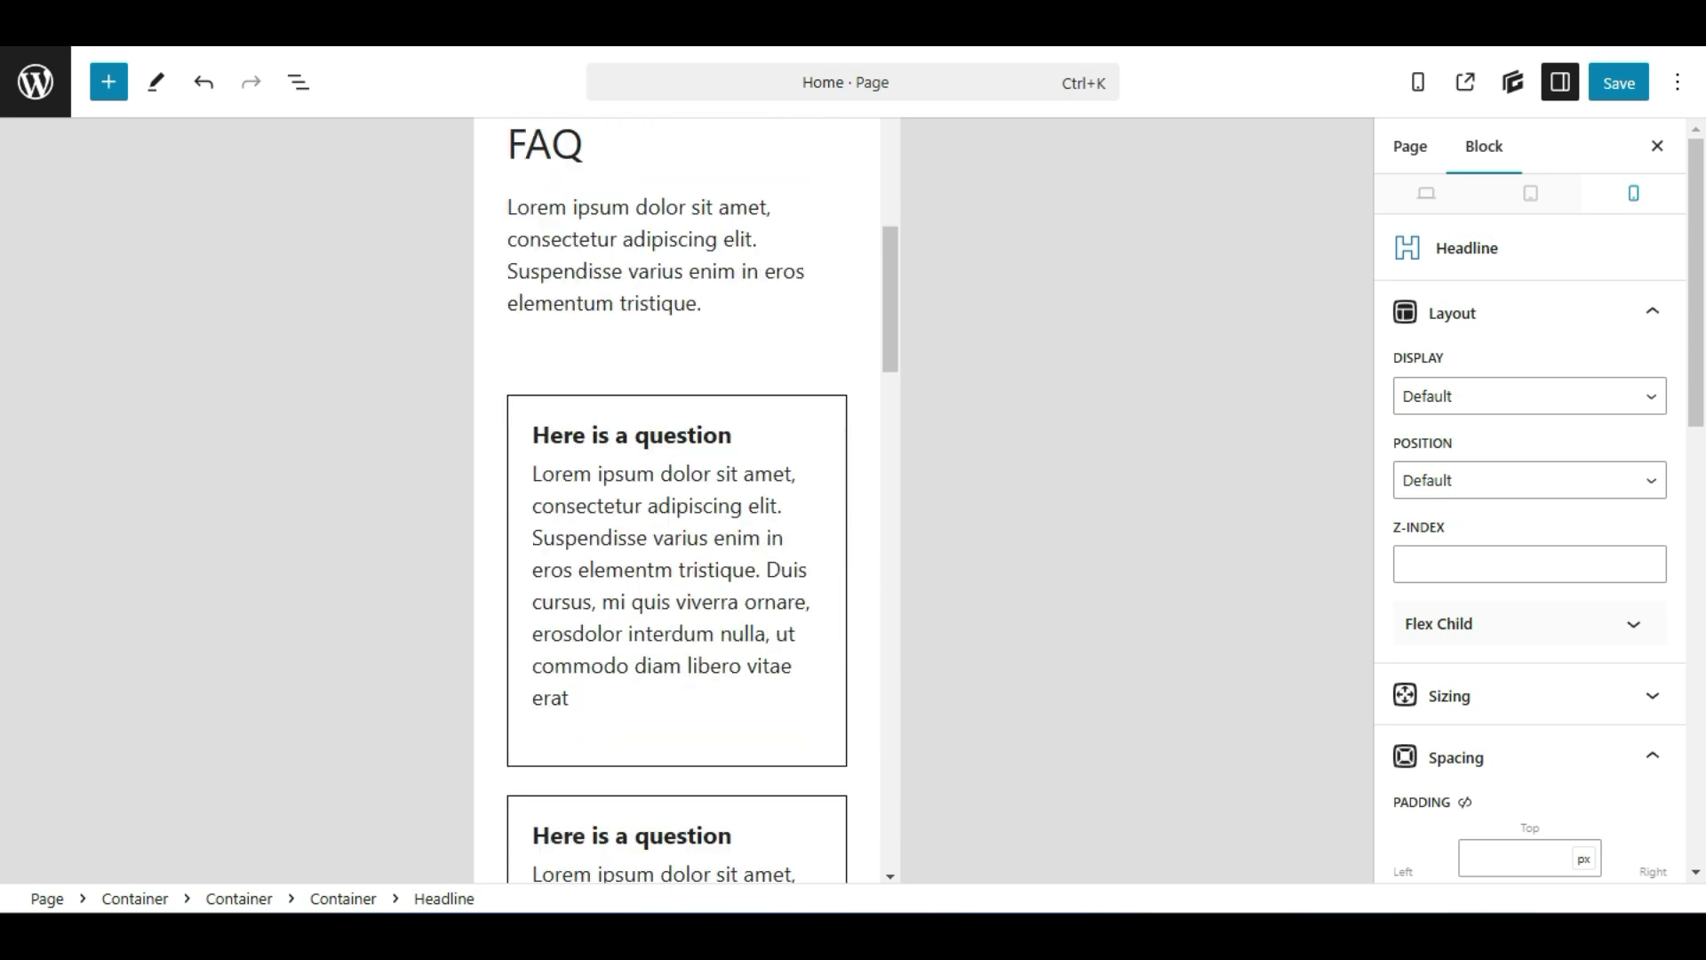
pyautogui.scroll(-1, 677, 497)
pyautogui.scroll(5, 677, 497)
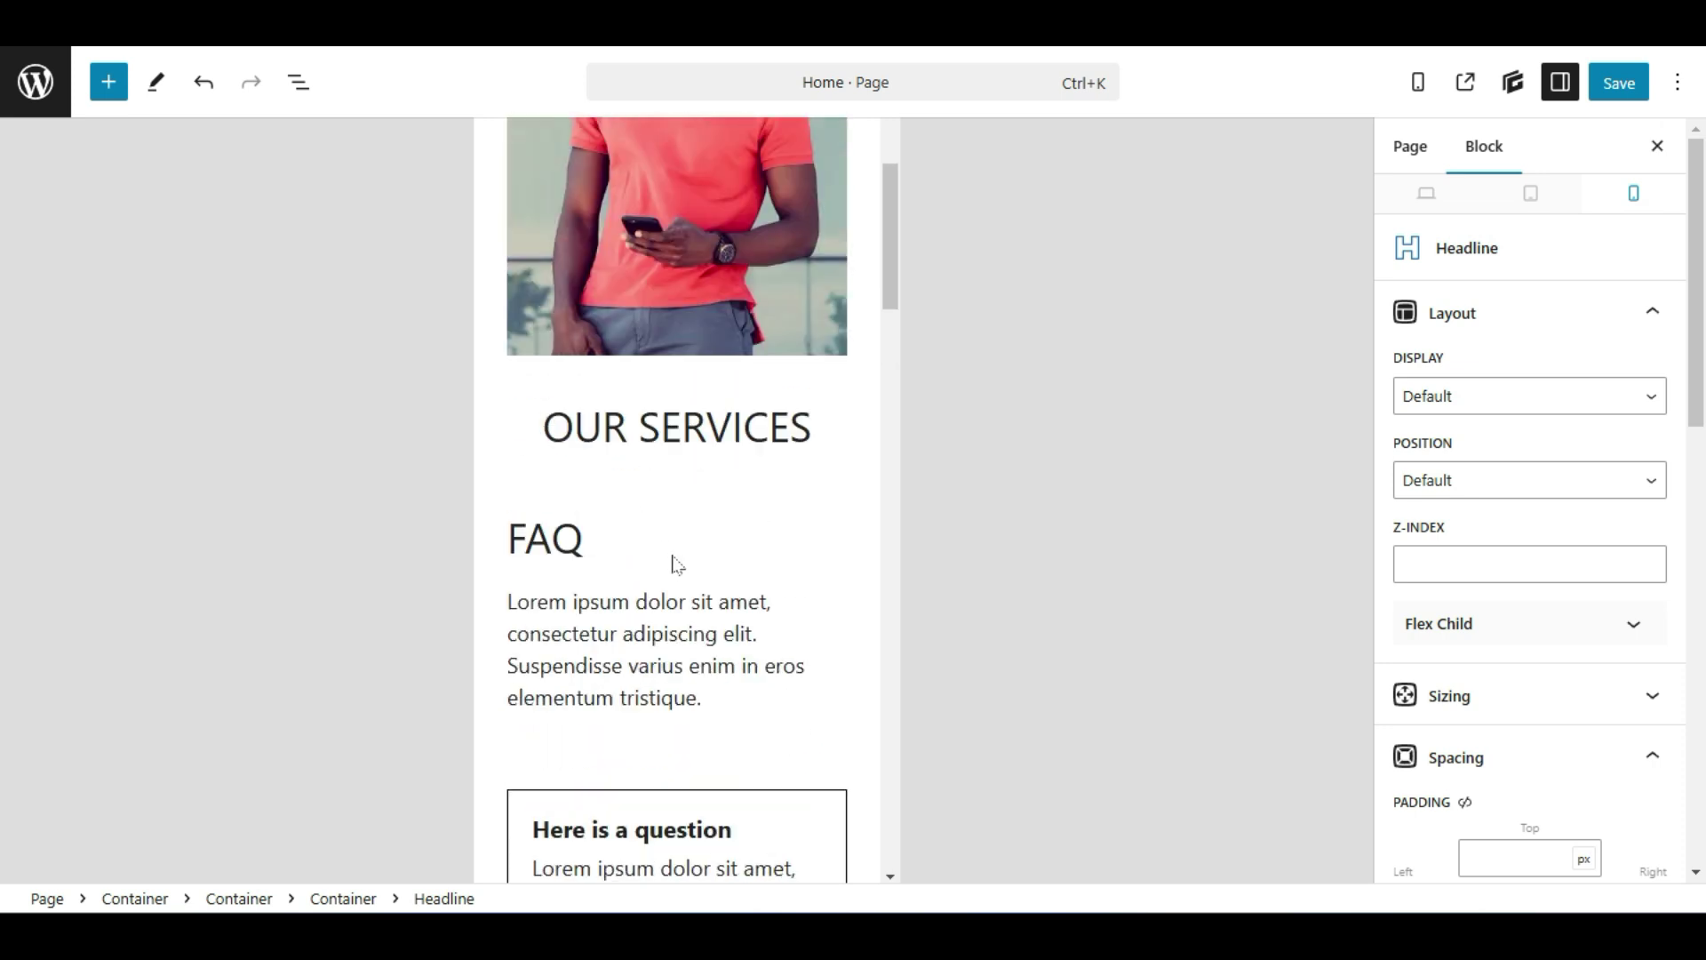
pyautogui.click(694, 518)
pyautogui.click(507, 549)
pyautogui.click(854, 668)
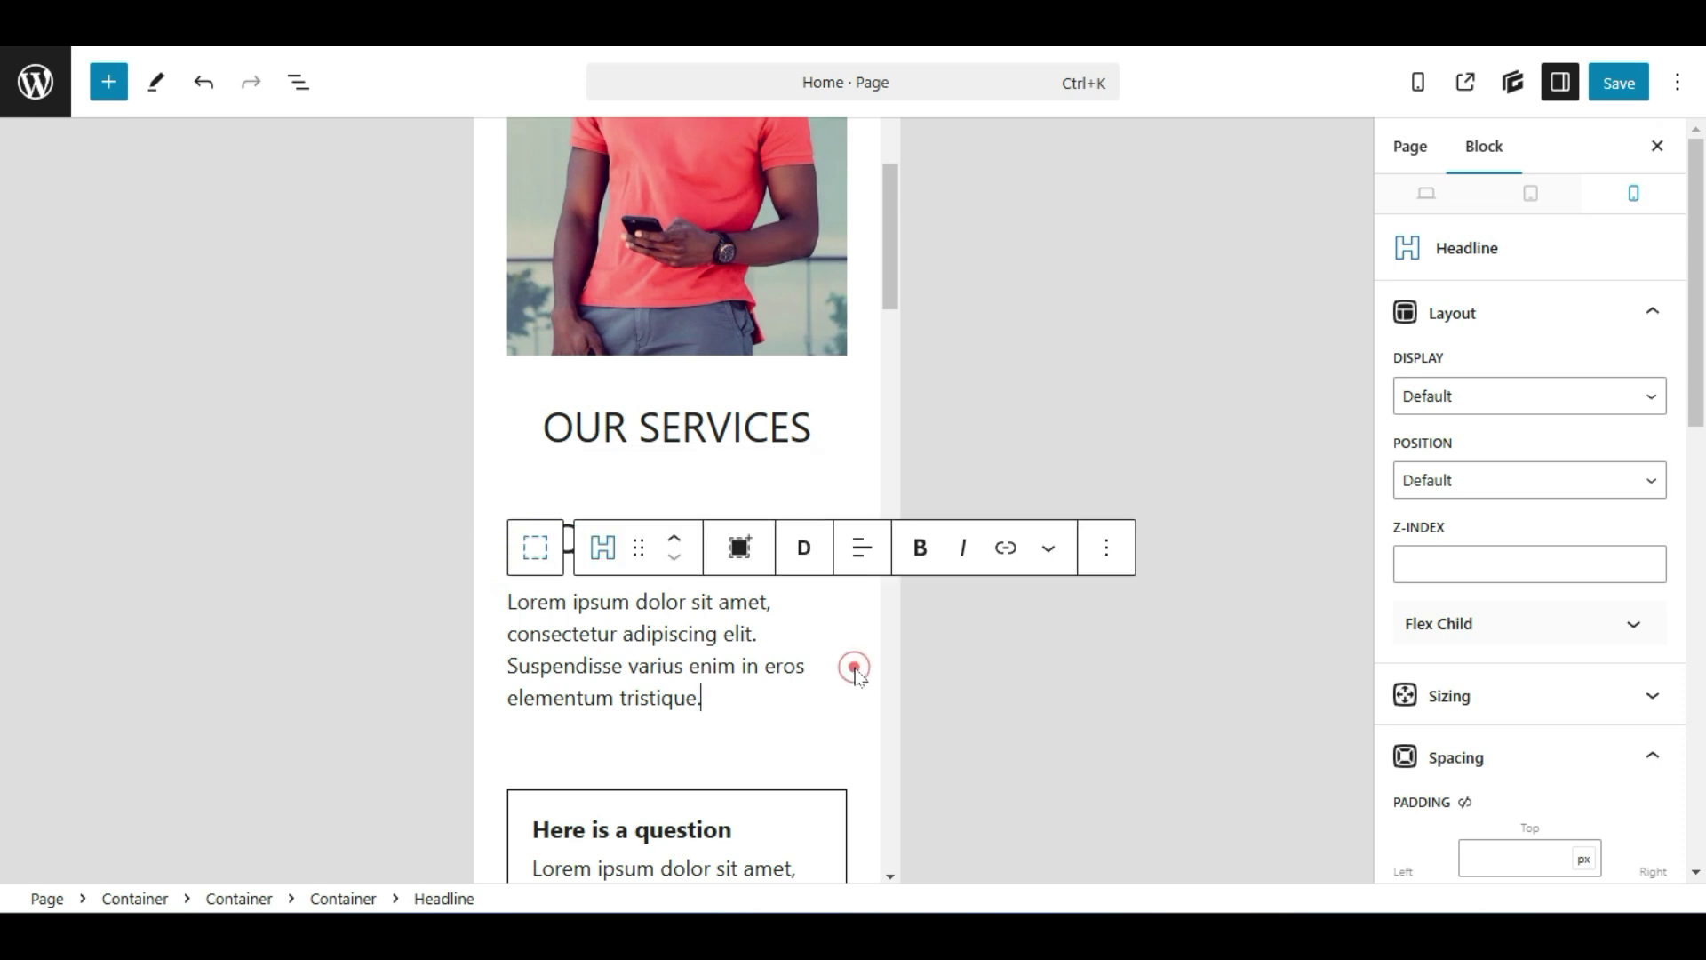
pyautogui.click(850, 498)
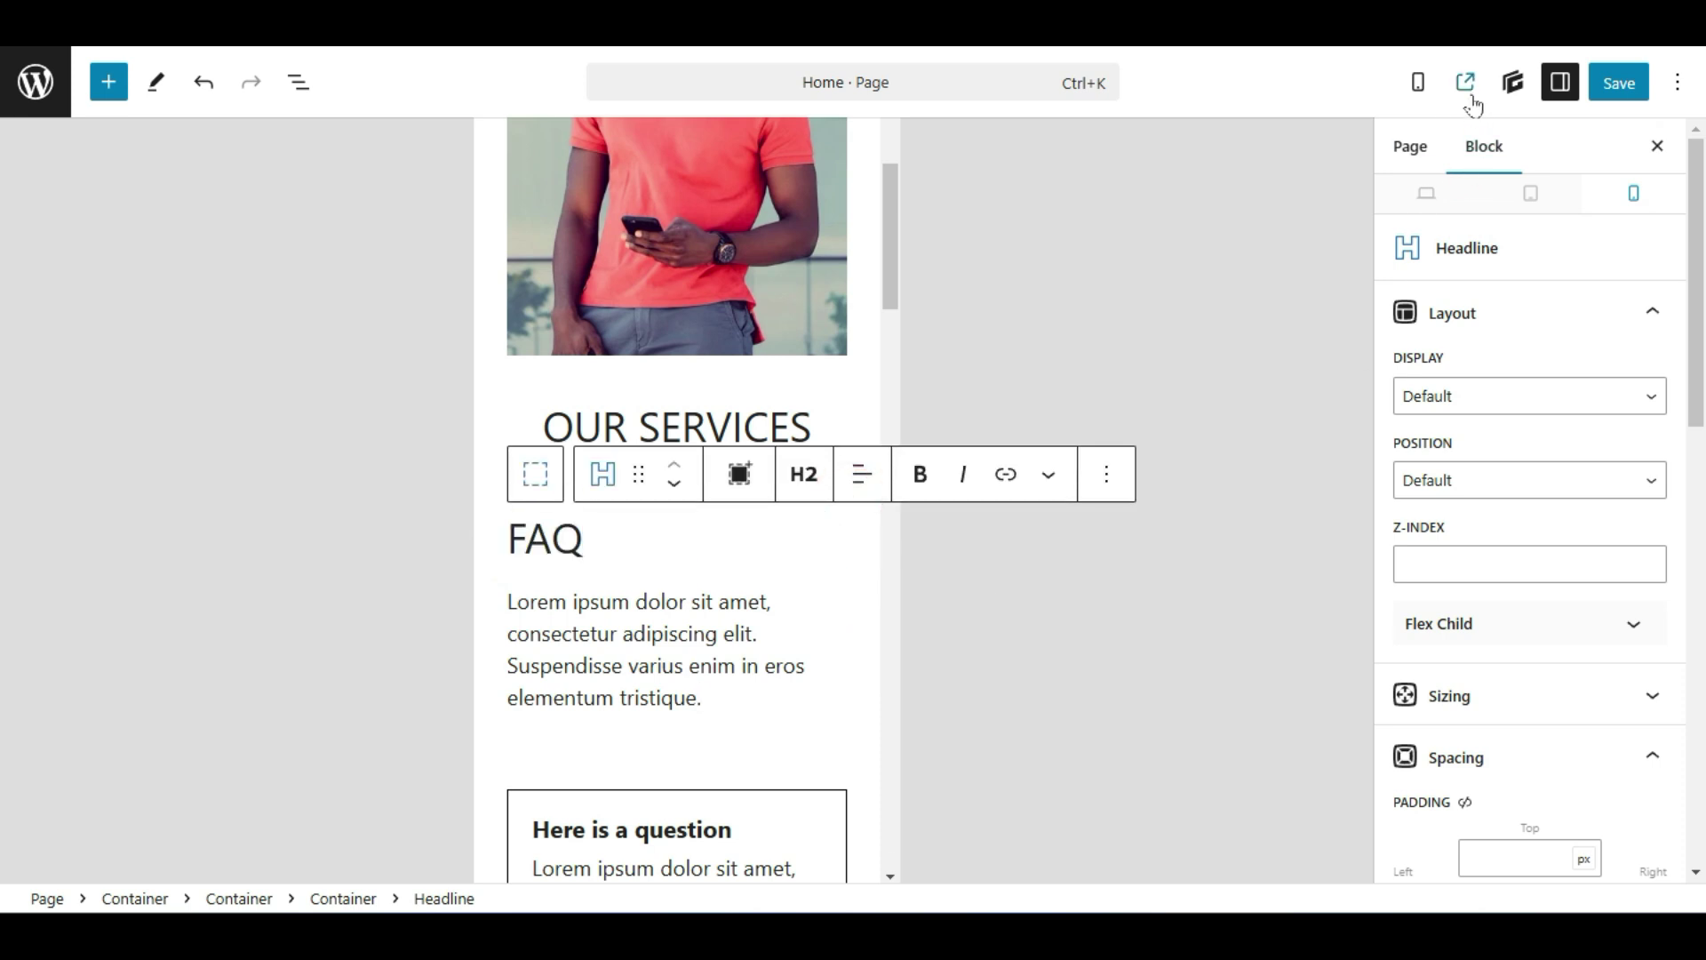
# Step: Check the GenerateBlocks Pattern Library for available patterns, close it and return to the welcome section of the page
pyautogui.click(1512, 81)
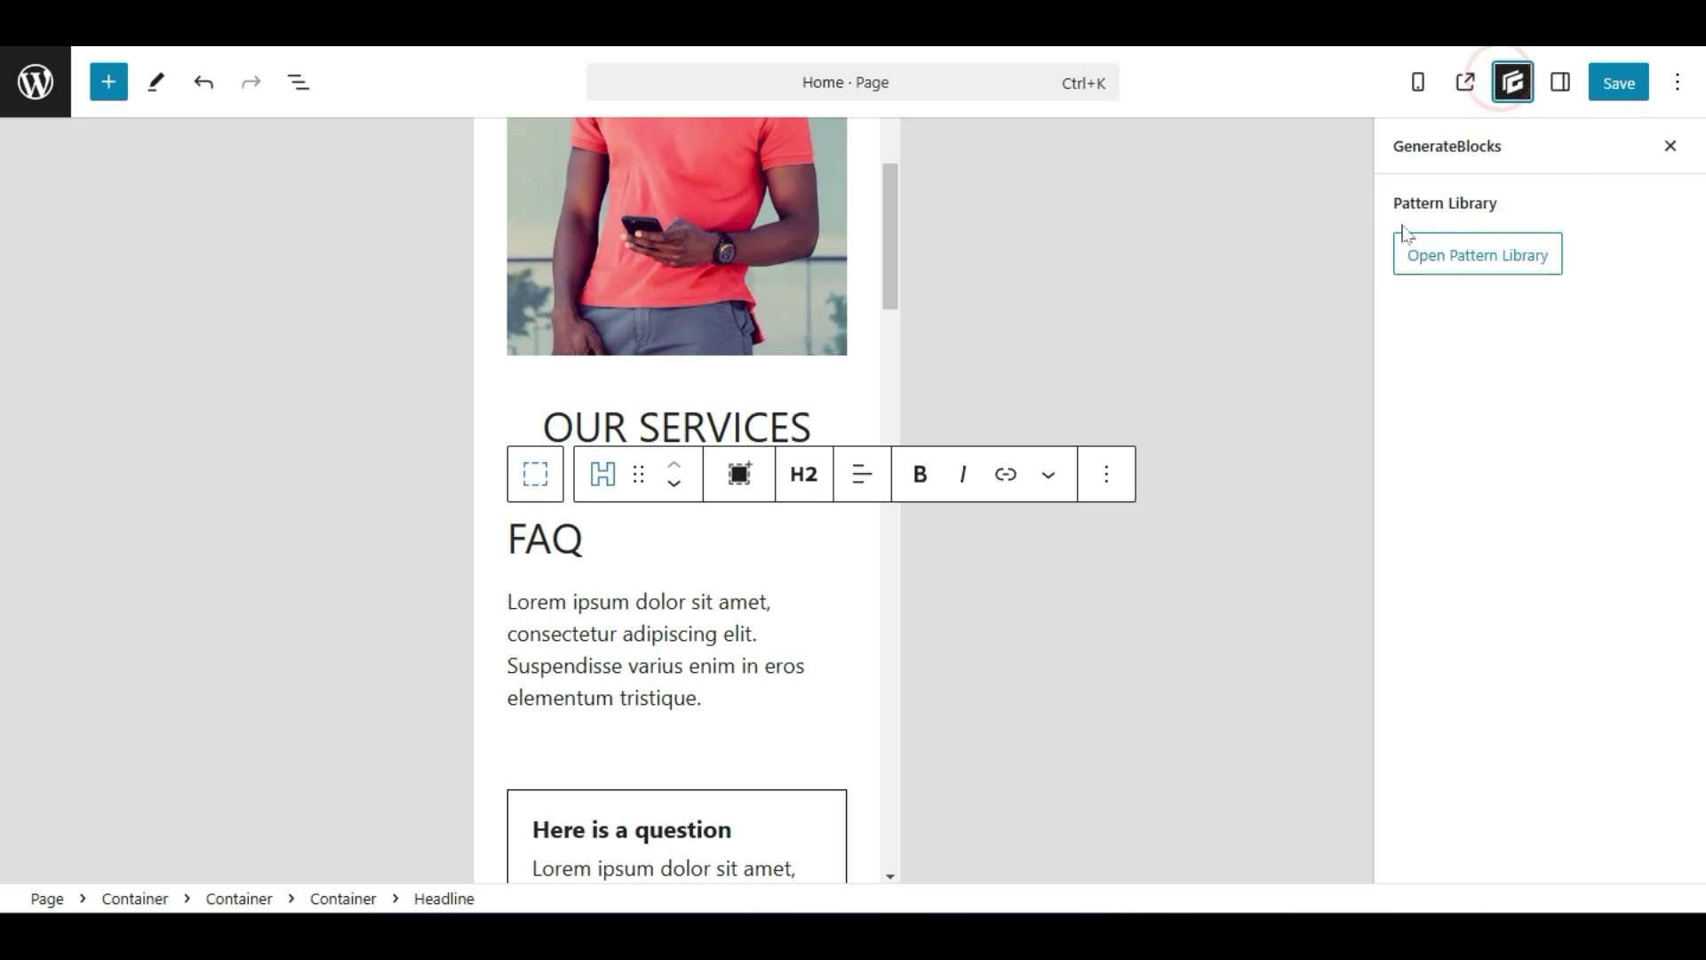
pyautogui.click(1504, 267)
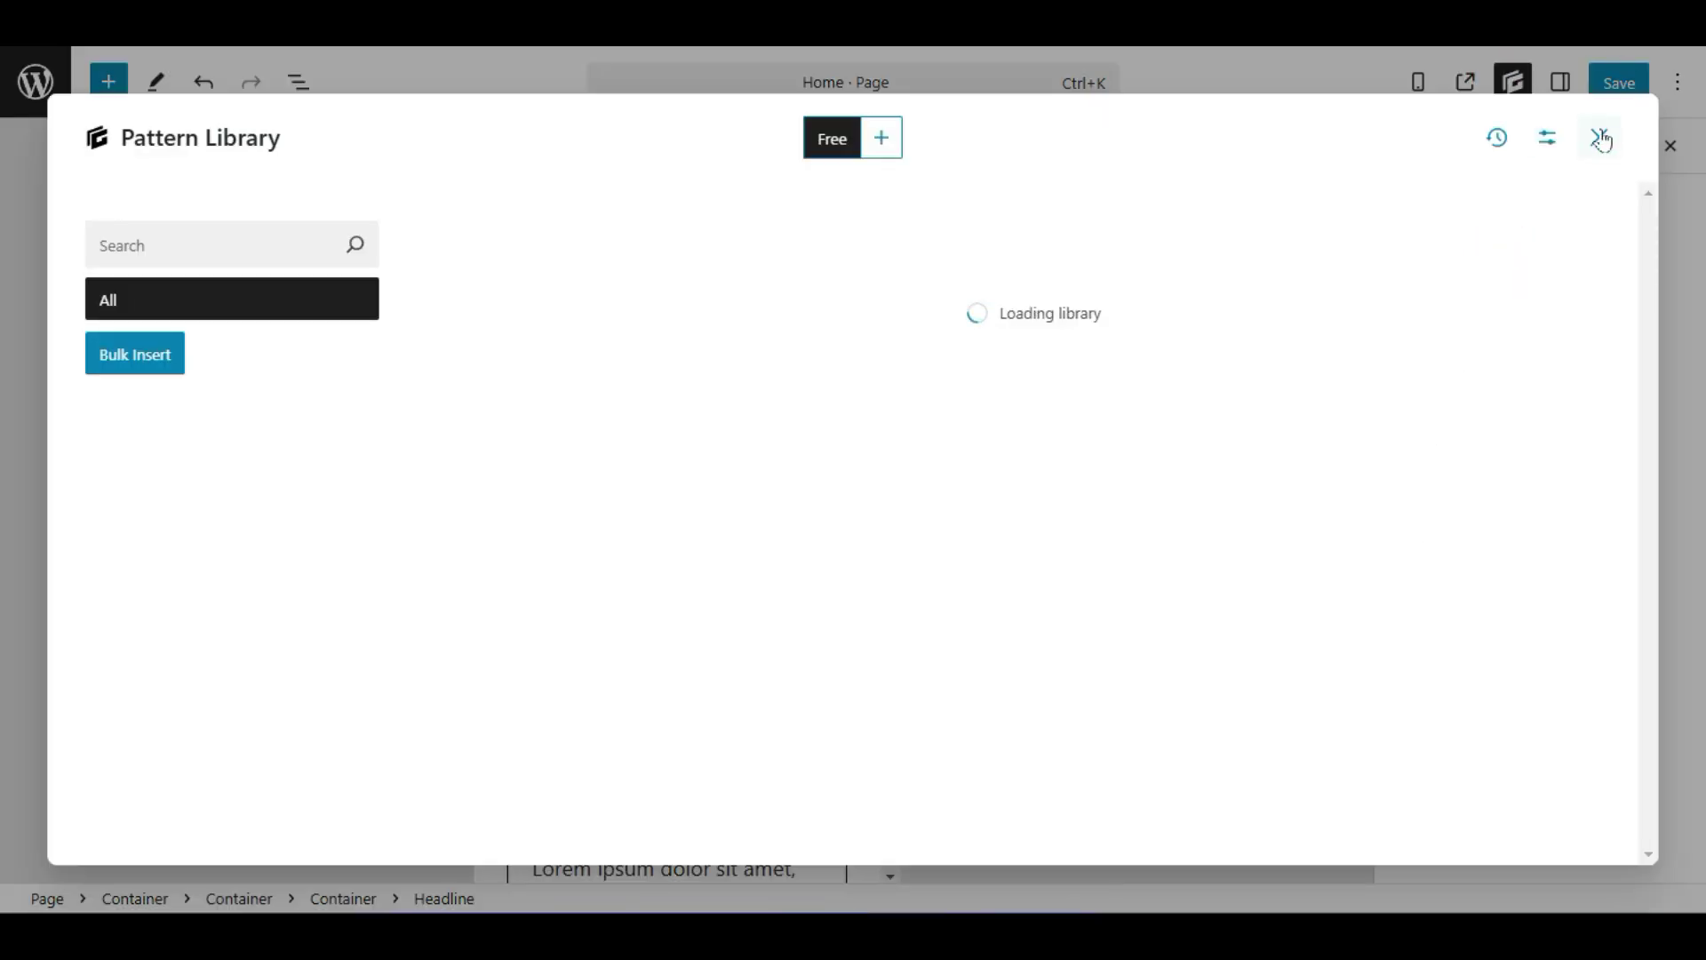
pyautogui.click(1602, 140)
pyautogui.click(1519, 249)
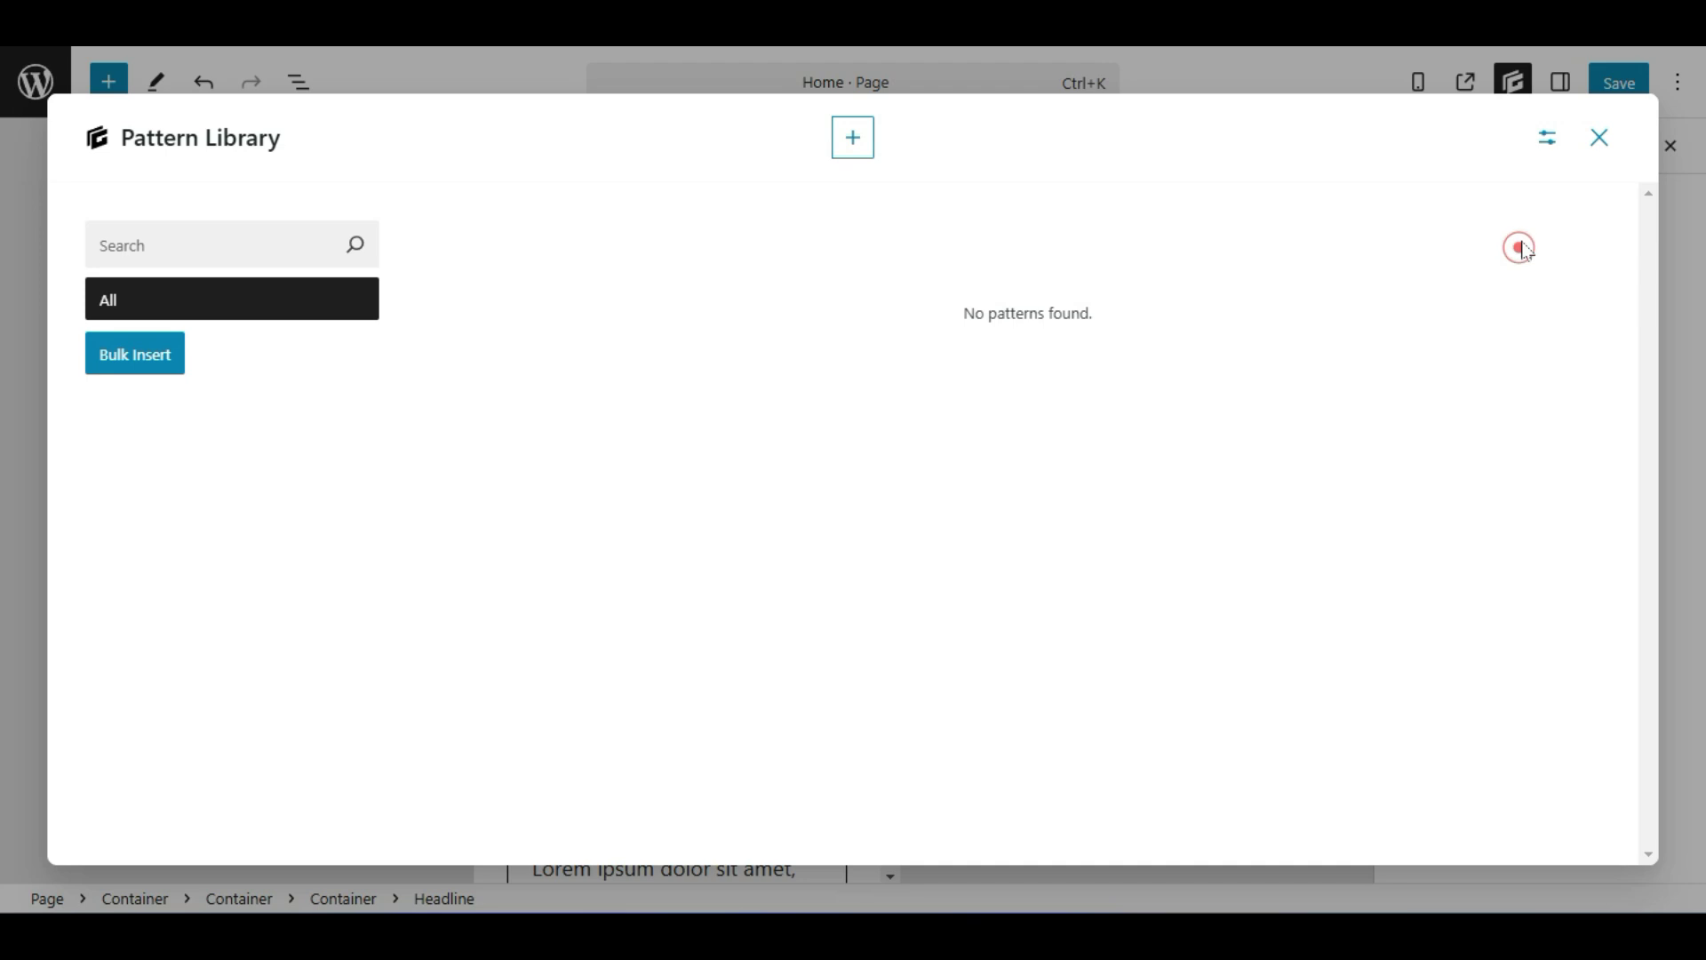
pyautogui.click(1598, 139)
pyautogui.scroll(-2, 677, 498)
pyautogui.scroll(5, 678, 497)
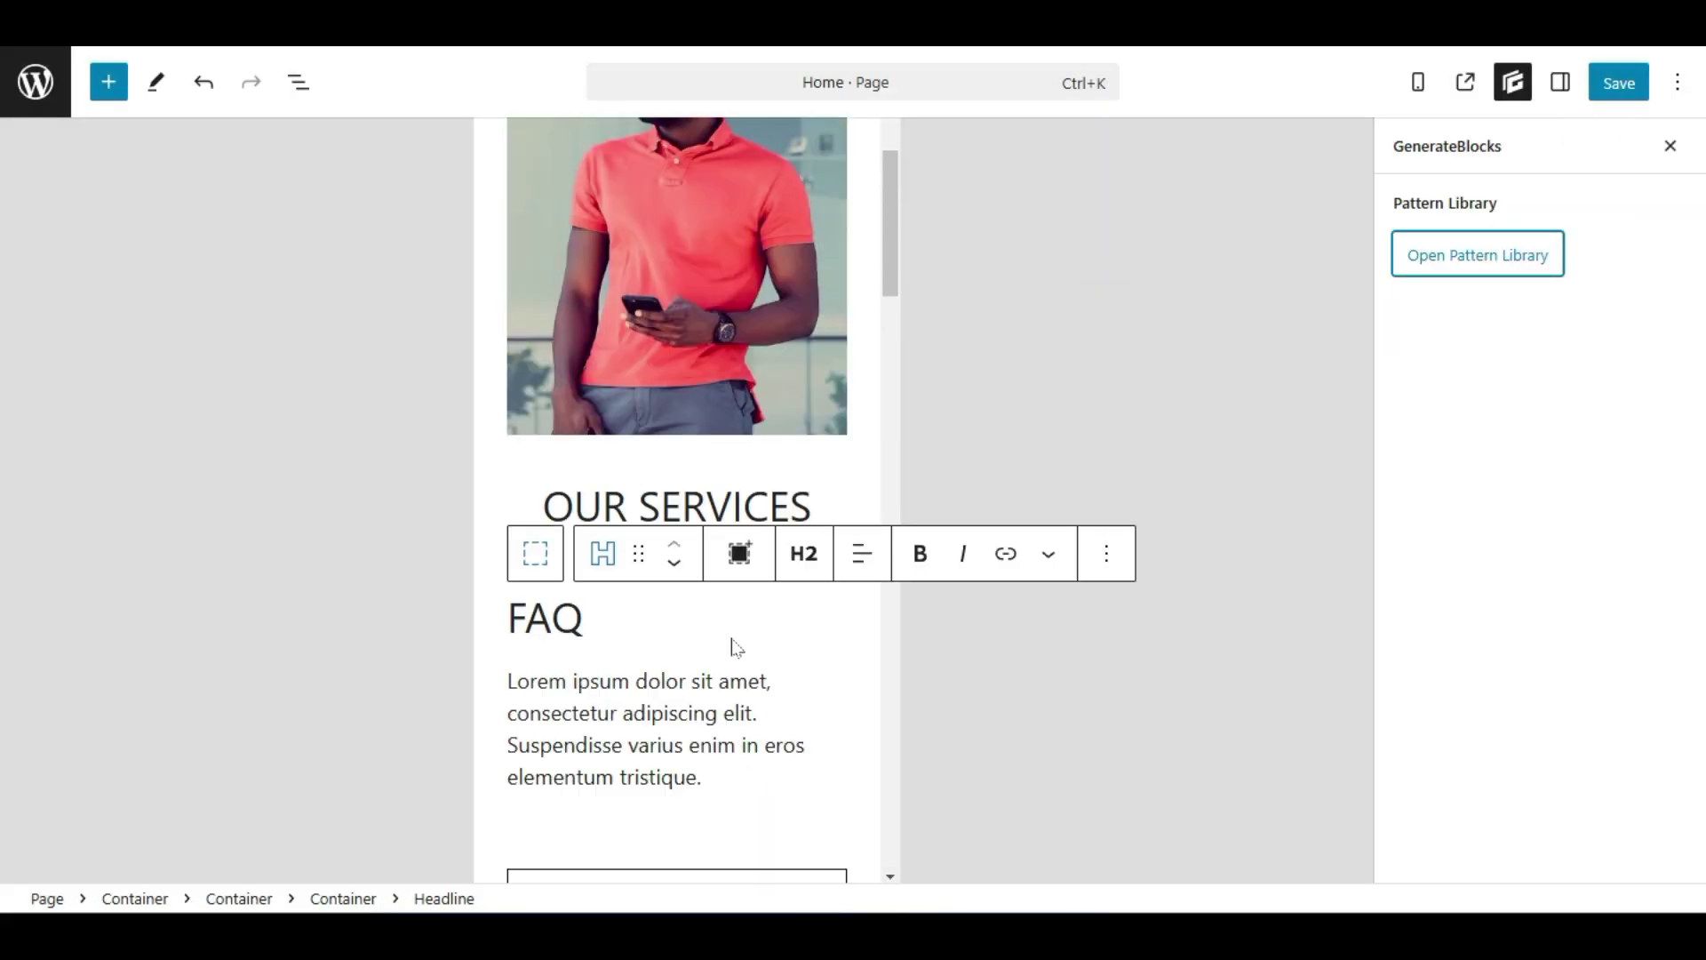
pyautogui.click(1670, 146)
pyautogui.scroll(10, 530, 520)
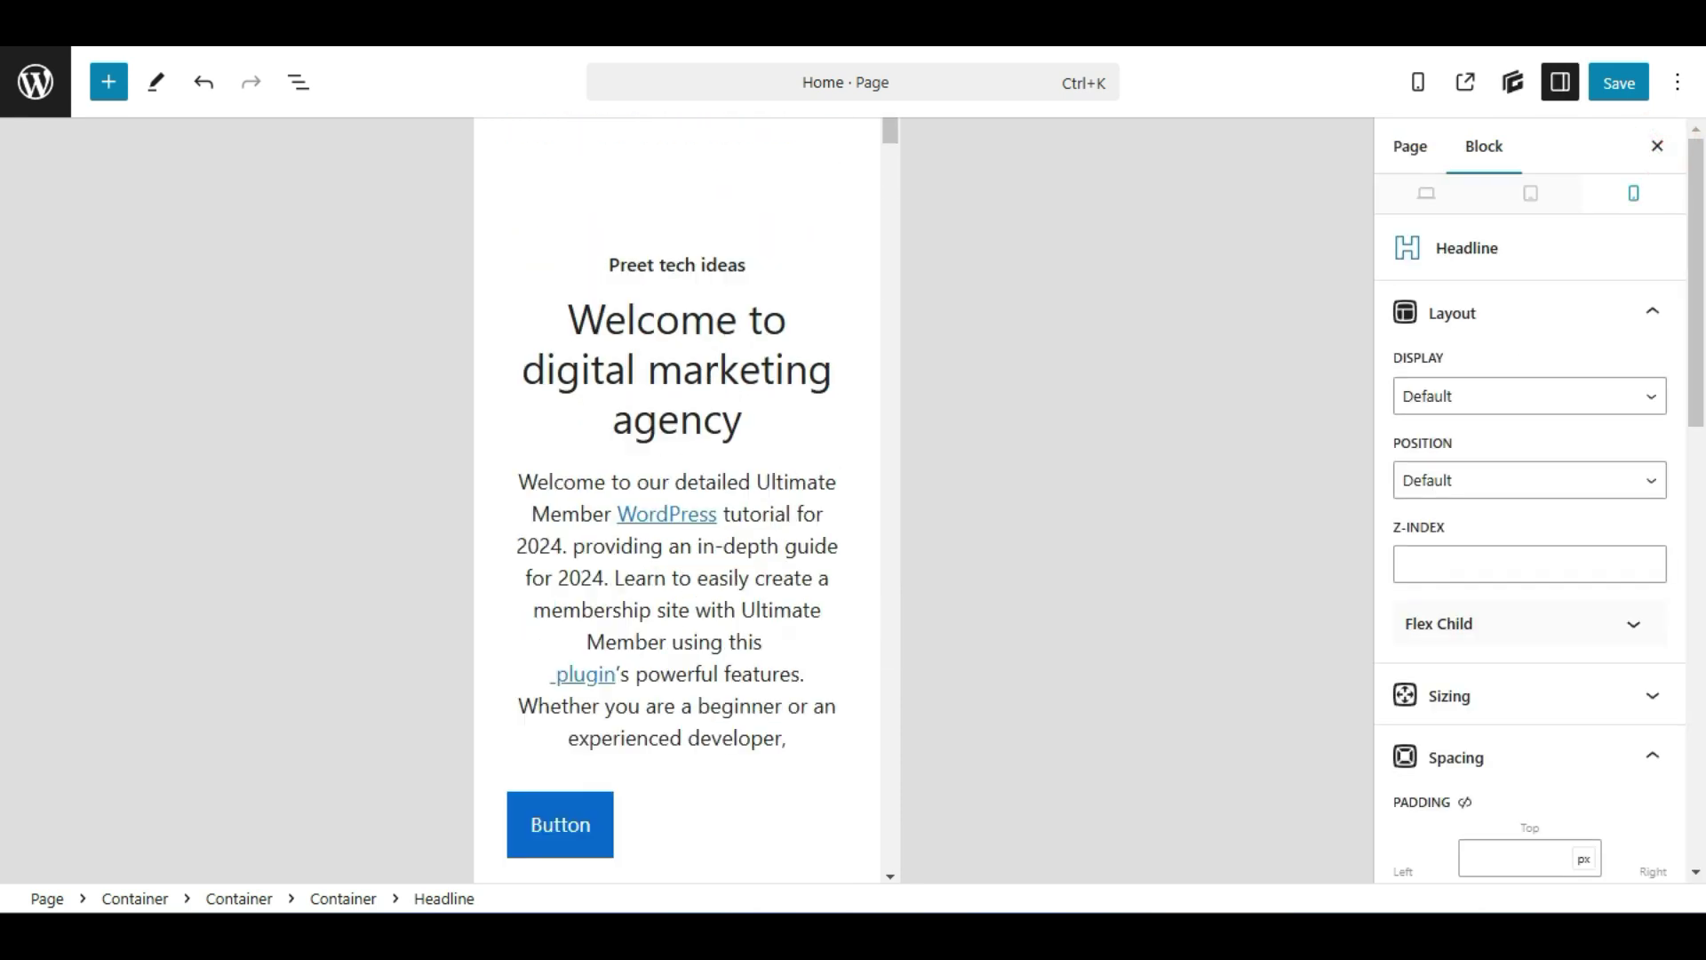